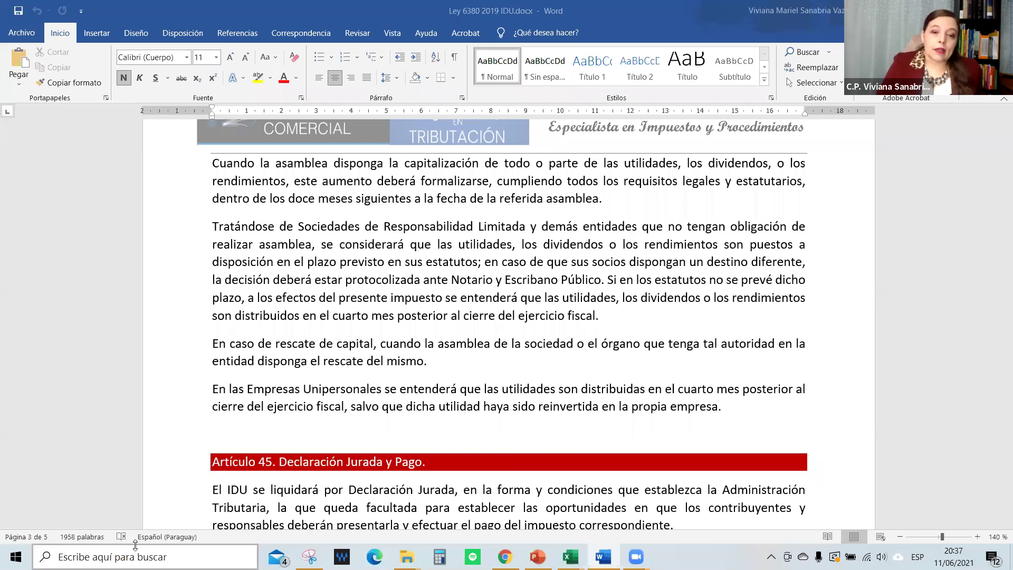
Bring Artículos 45 and 46 of the IDU law into view and show the June 2021 calendar
scroll(280, 396, "down", 5)
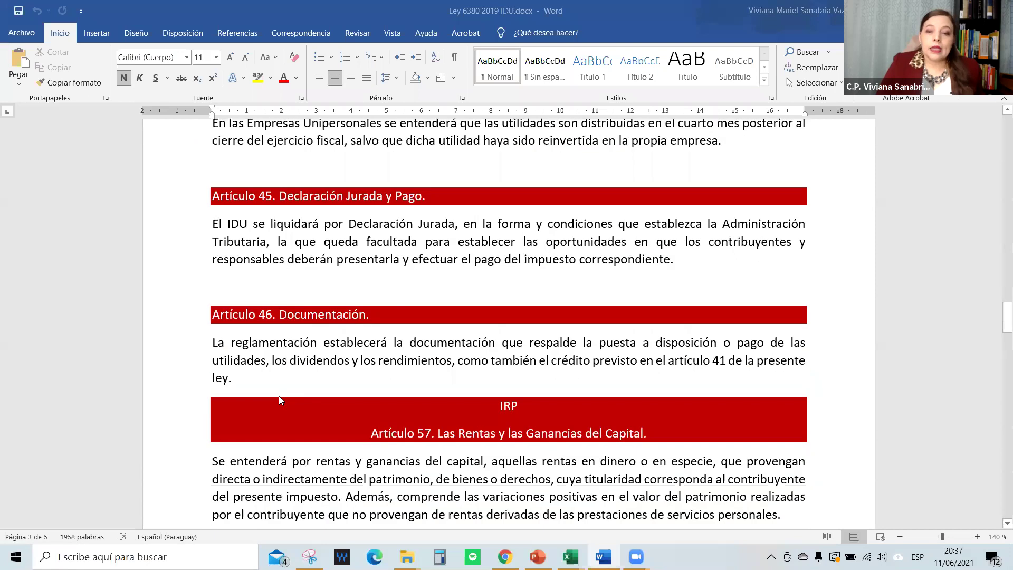
scroll(279, 396, "up", 2)
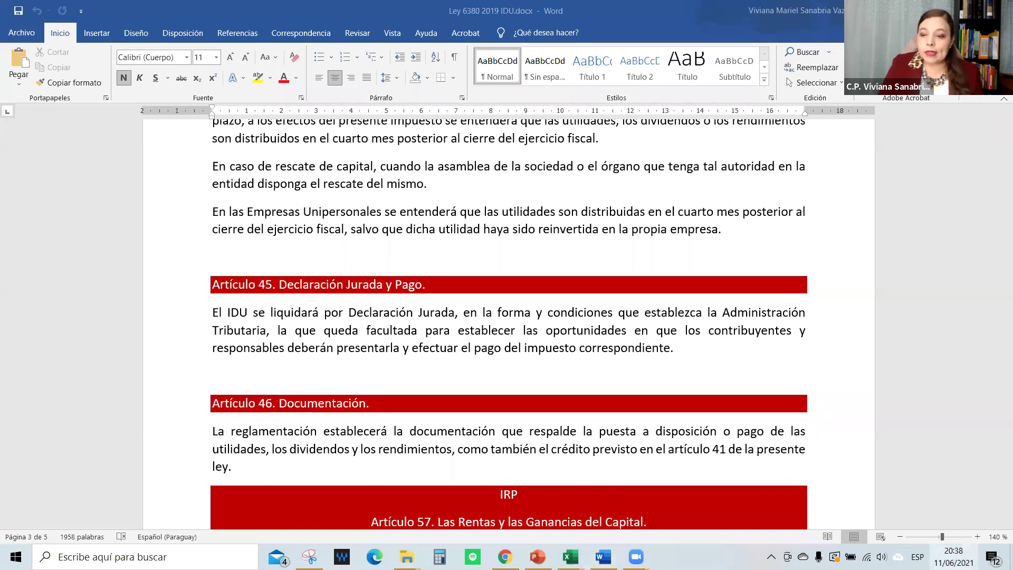
left_click(954, 557)
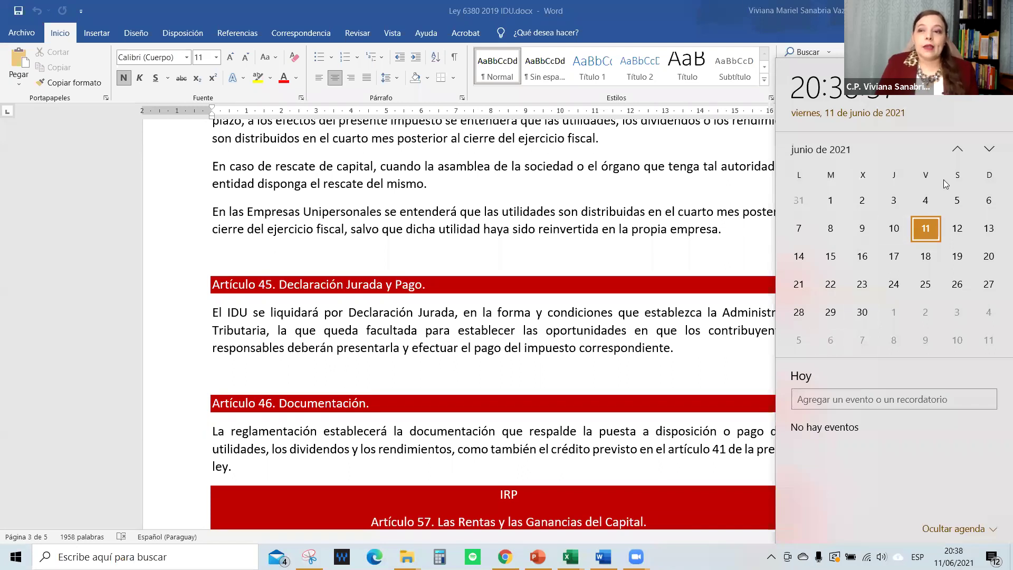
Look up Friday 30 April 2021 in the calendar, then close it to return to Word
scroll(944, 179, "up", 3)
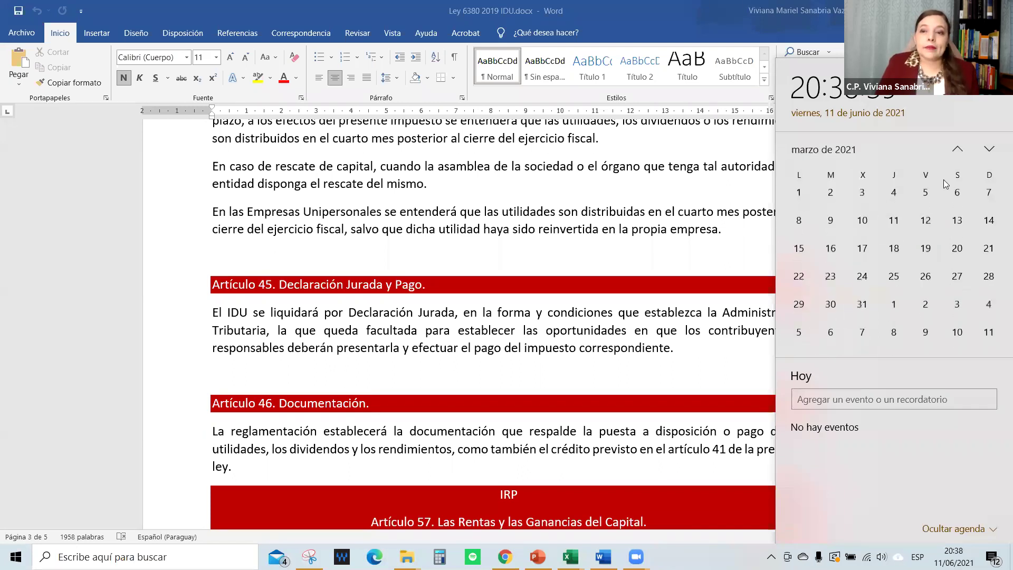
scroll(944, 183, "down", 1)
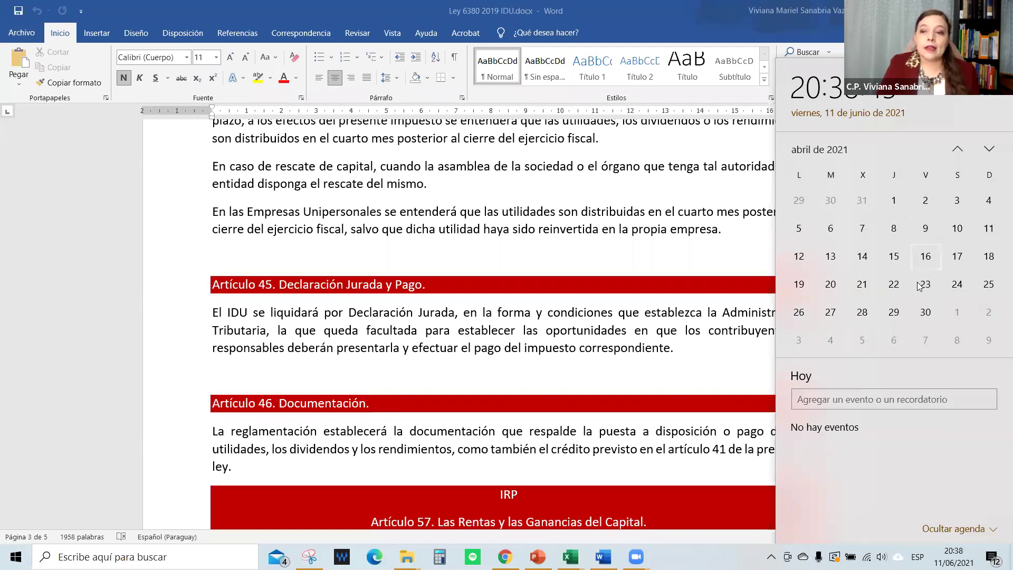
left_click(927, 313)
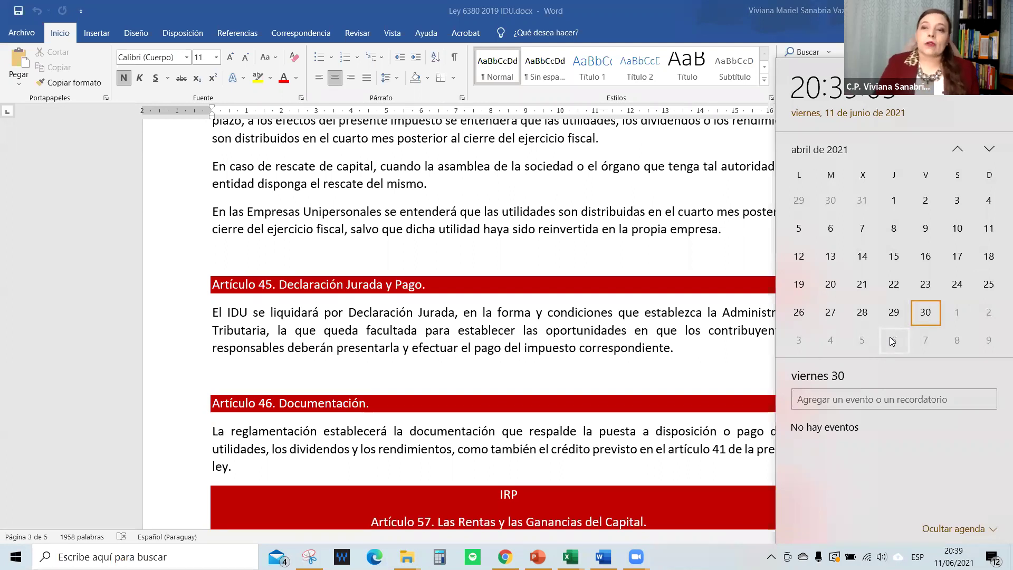
left_click(663, 451)
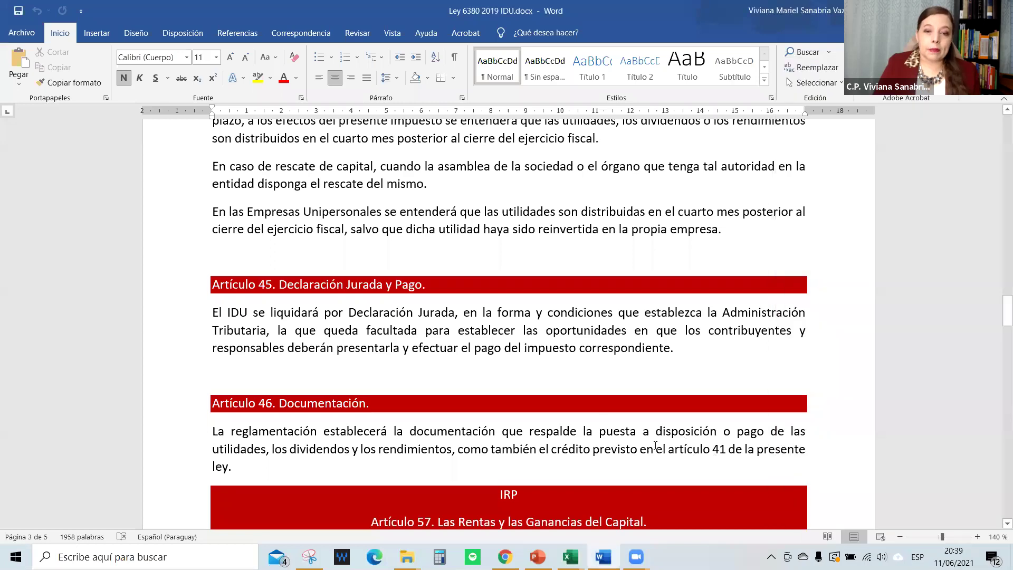
Return to the IDU title and Artículo 40 in Word, then bring up the calendar flyout
scroll(528, 430, "up", 6)
scroll(516, 430, "up", 10)
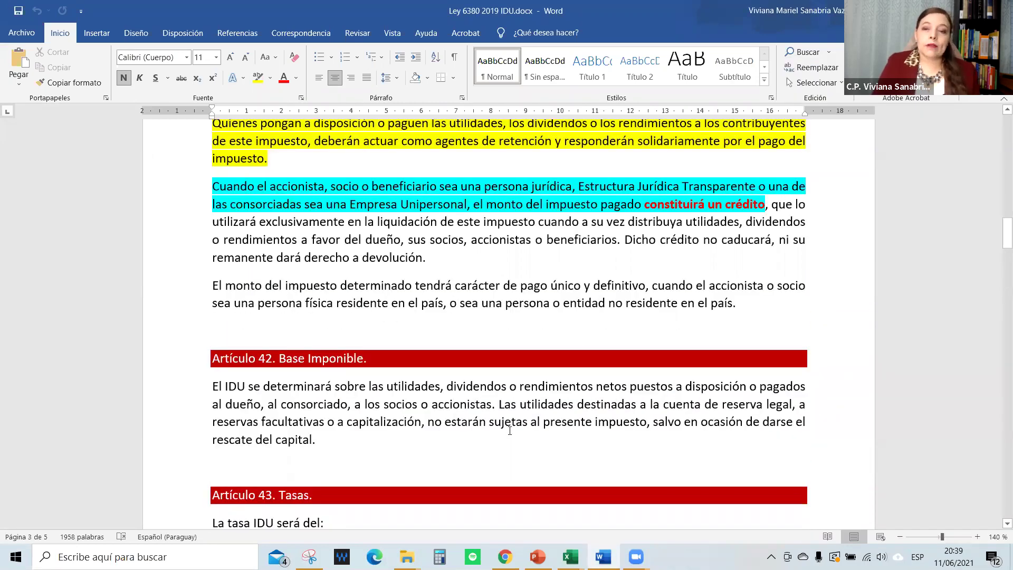
scroll(510, 430, "up", 10)
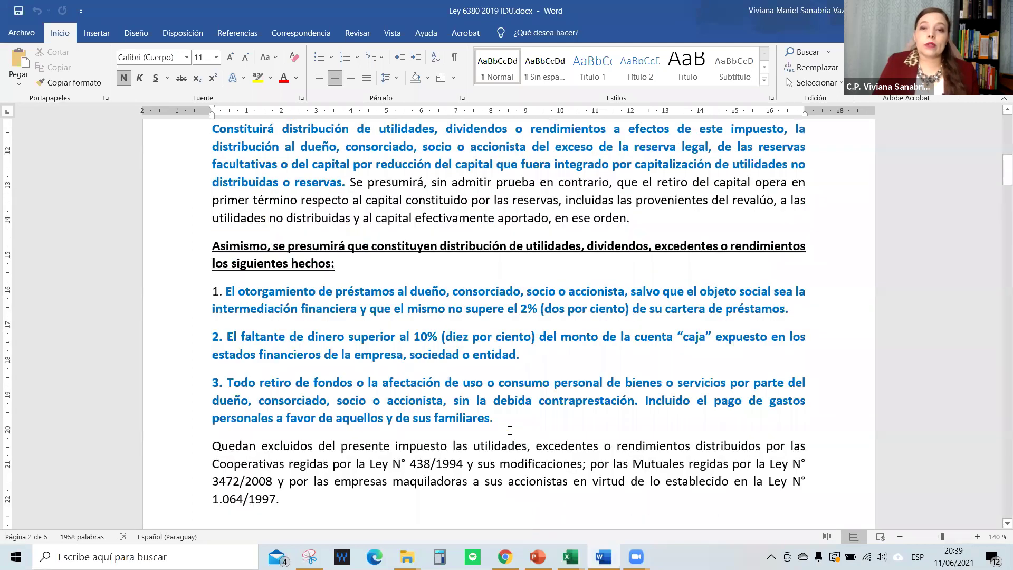
scroll(509, 430, "up", 7)
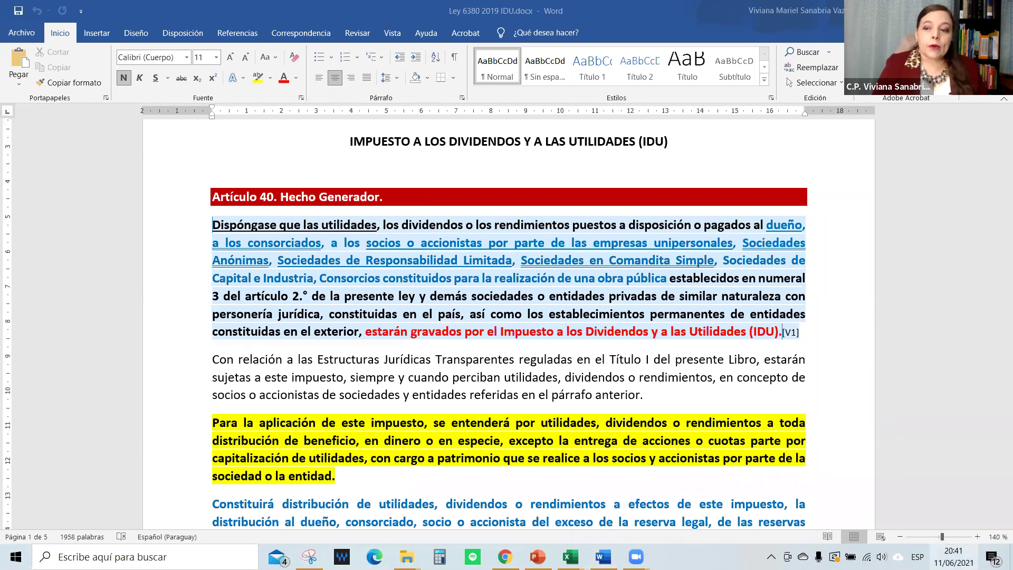
left_click(953, 556)
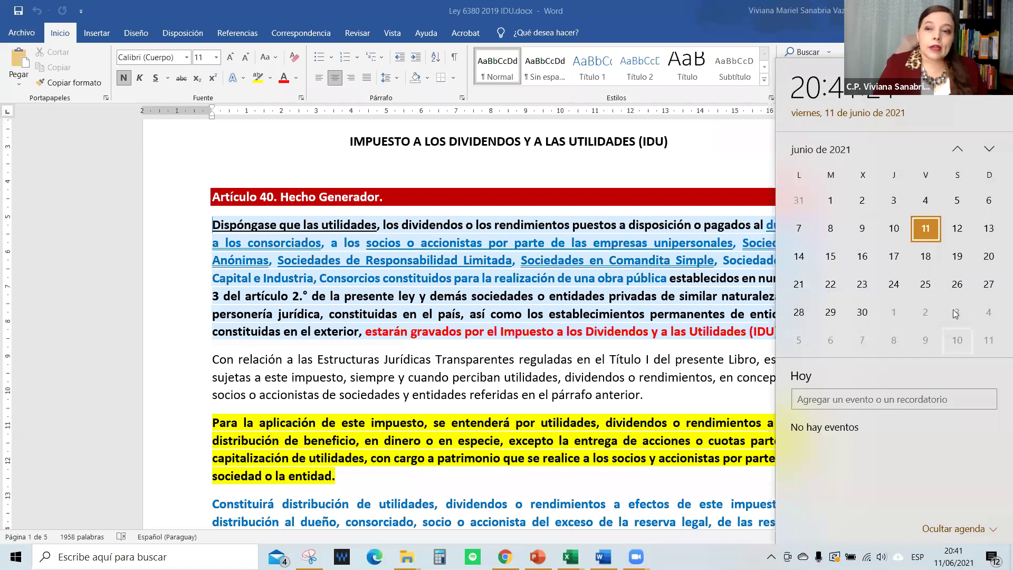
Check Friday 30 April 2021 in the calendar again, then dismiss it with Esc
scroll(969, 201, "up", 3)
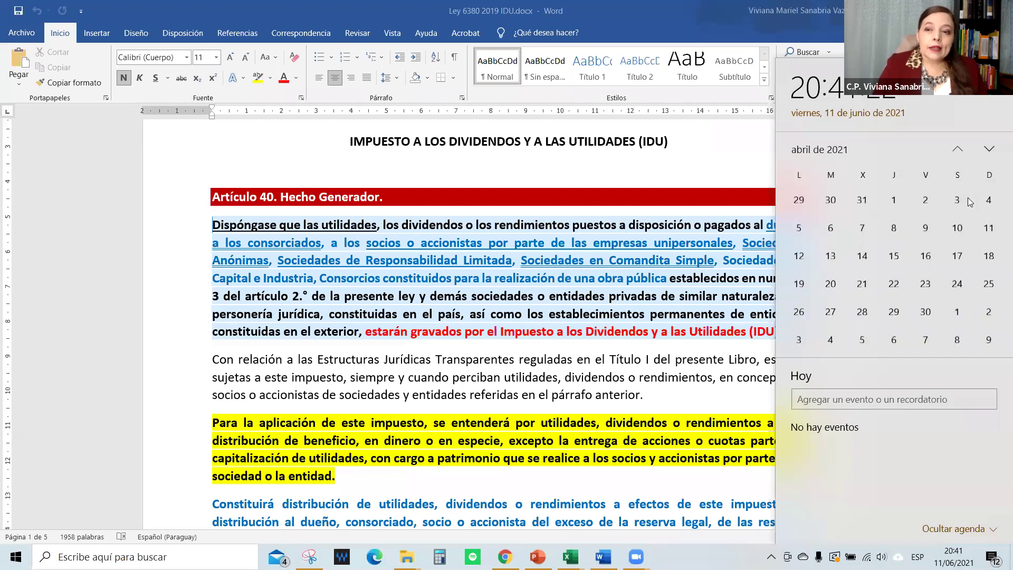
scroll(969, 201, "down", 1)
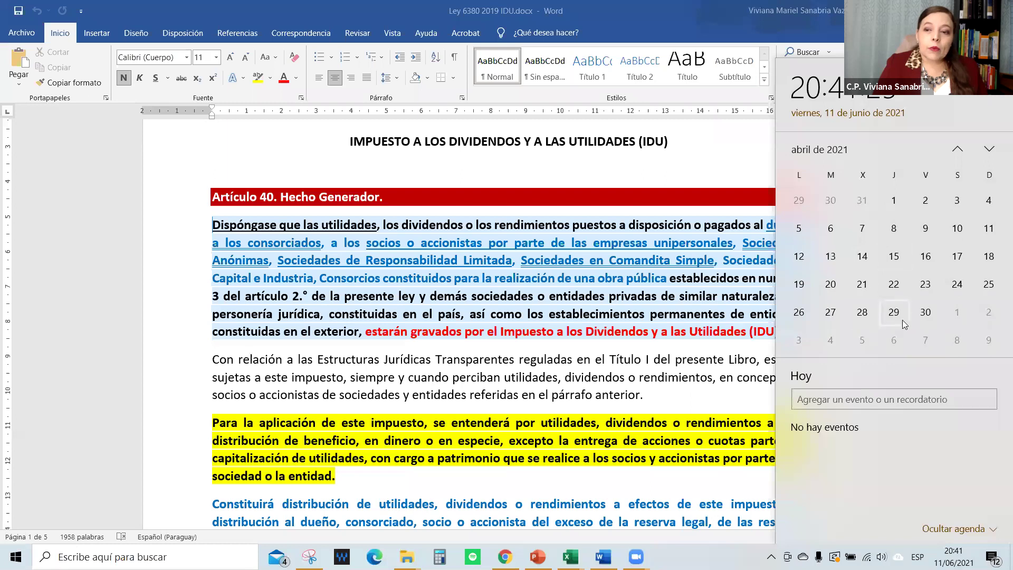
left_click(929, 312)
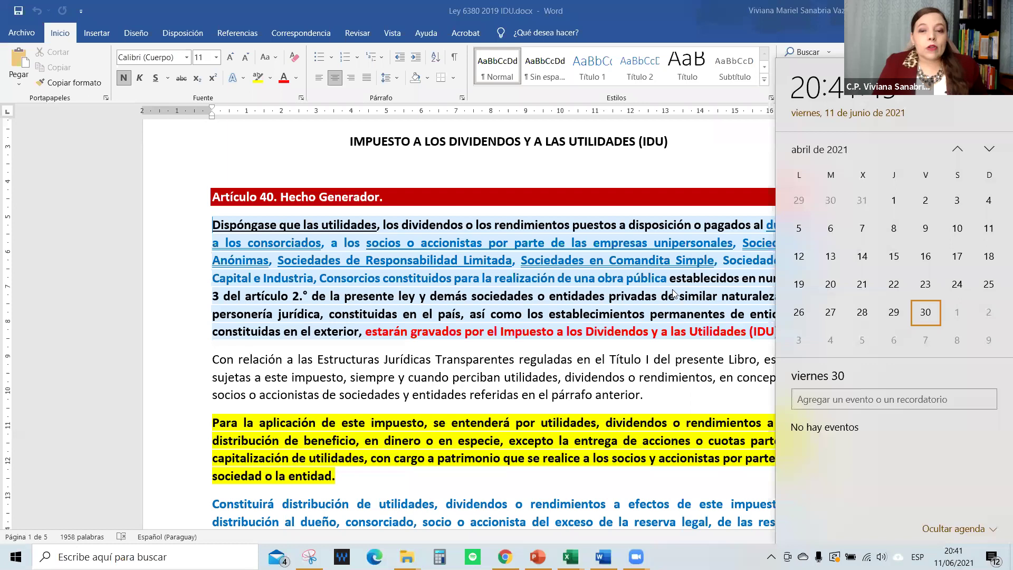
scroll(379, 283, "down", 2)
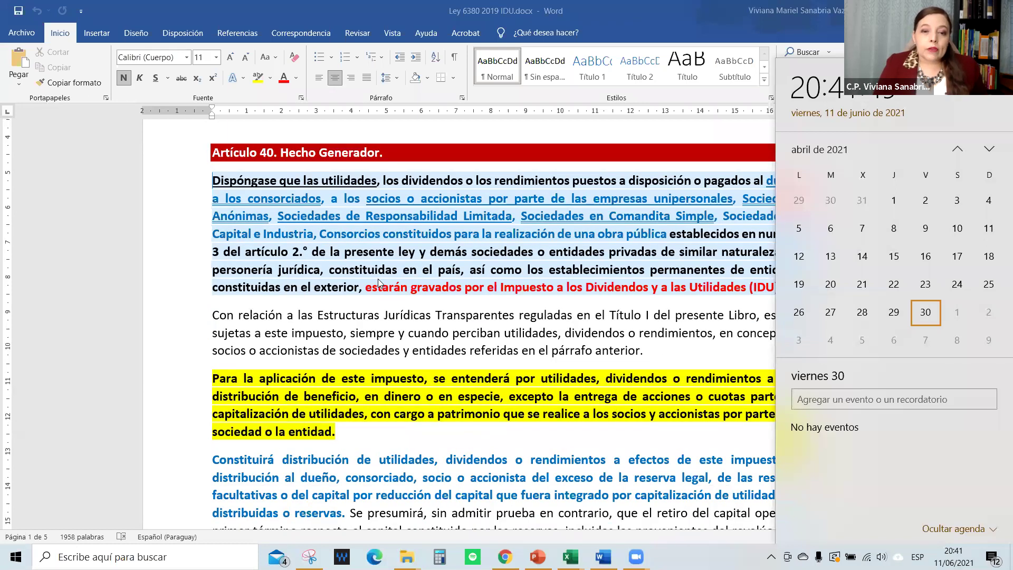
key("Escape")
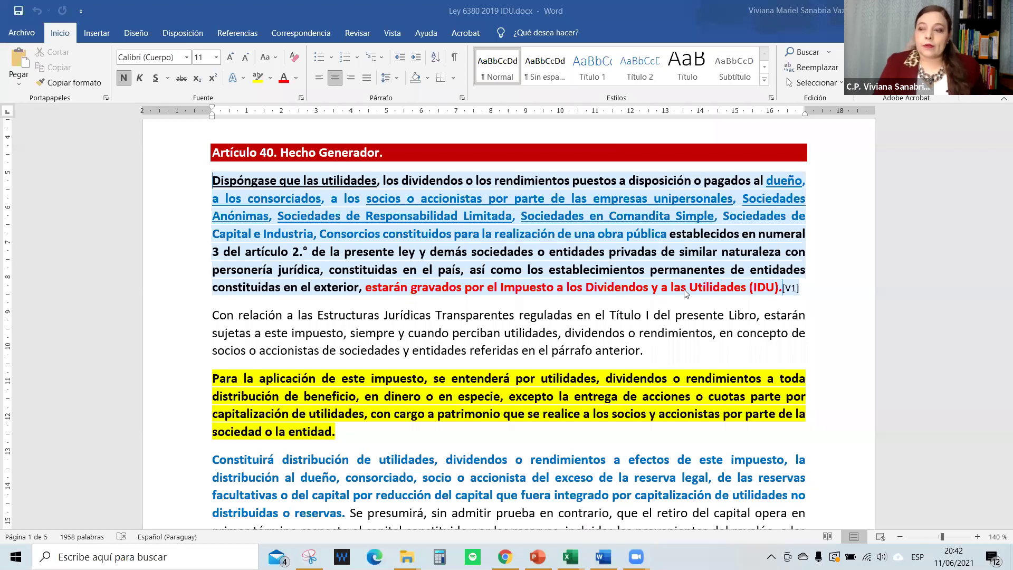
Show the Distribución sheet of the Ejemplo de carga workbook, then switch to the Google Drive window
scroll(533, 368, "down", 3)
scroll(533, 368, "down", 14)
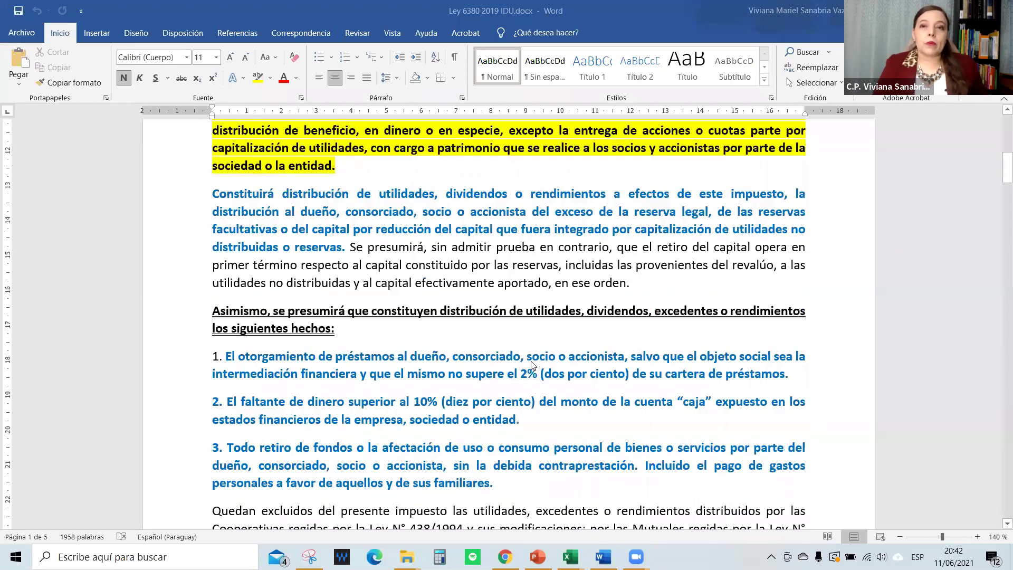
scroll(531, 358, "down", 2)
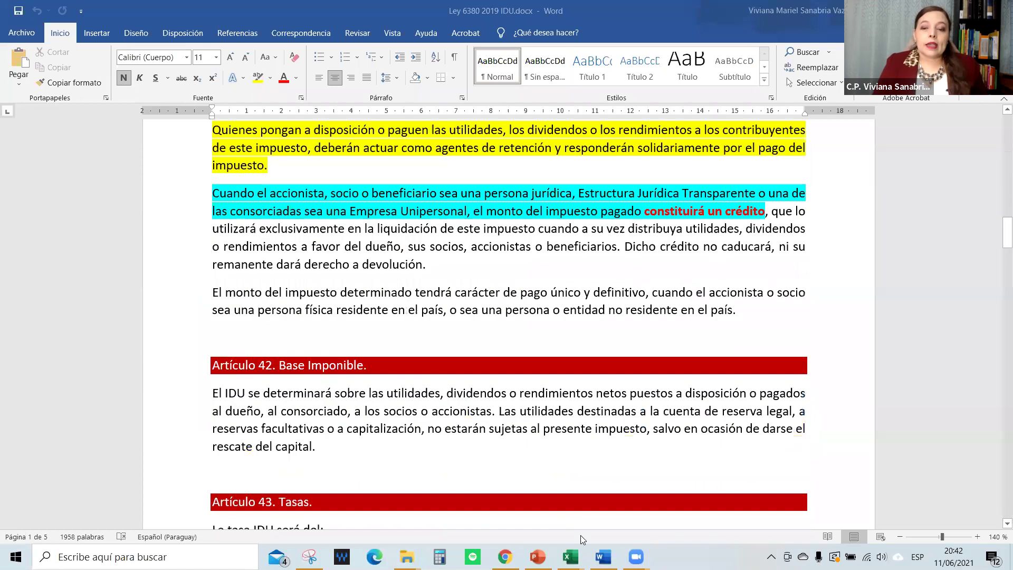
mouse_move(571, 557)
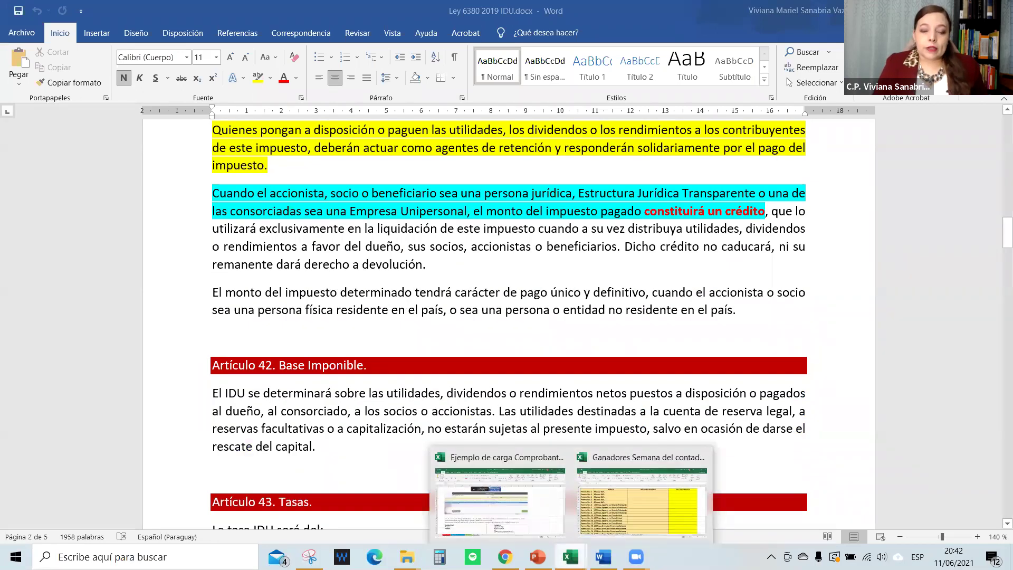
mouse_move(520, 522)
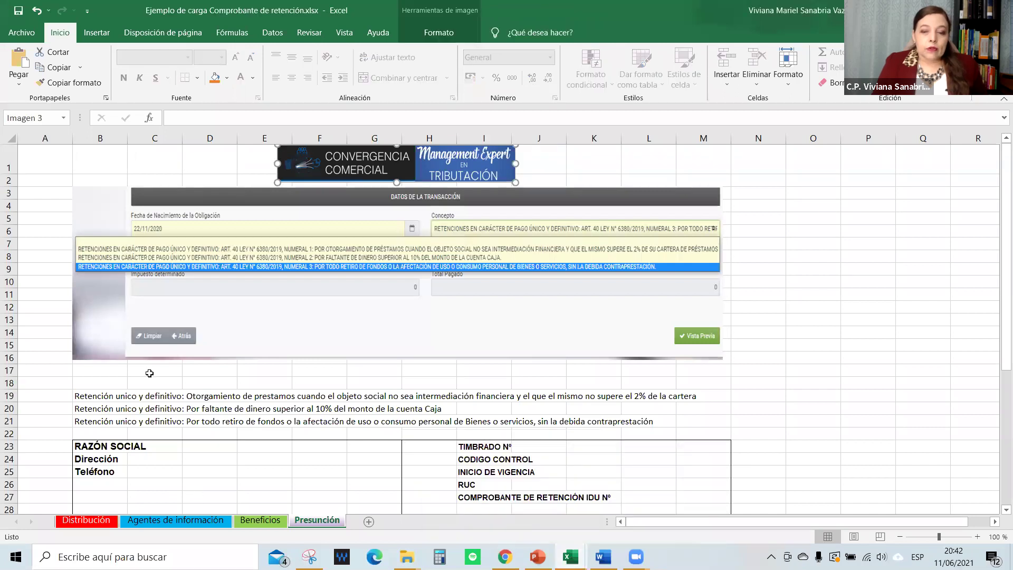
left_click(86, 521)
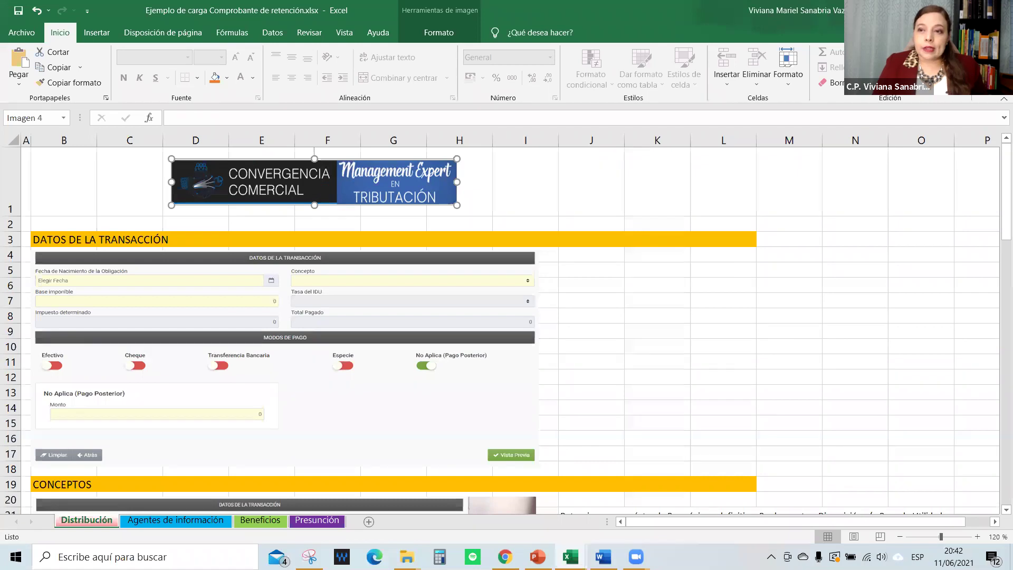
key("alt+Tab")
key("super+Down")
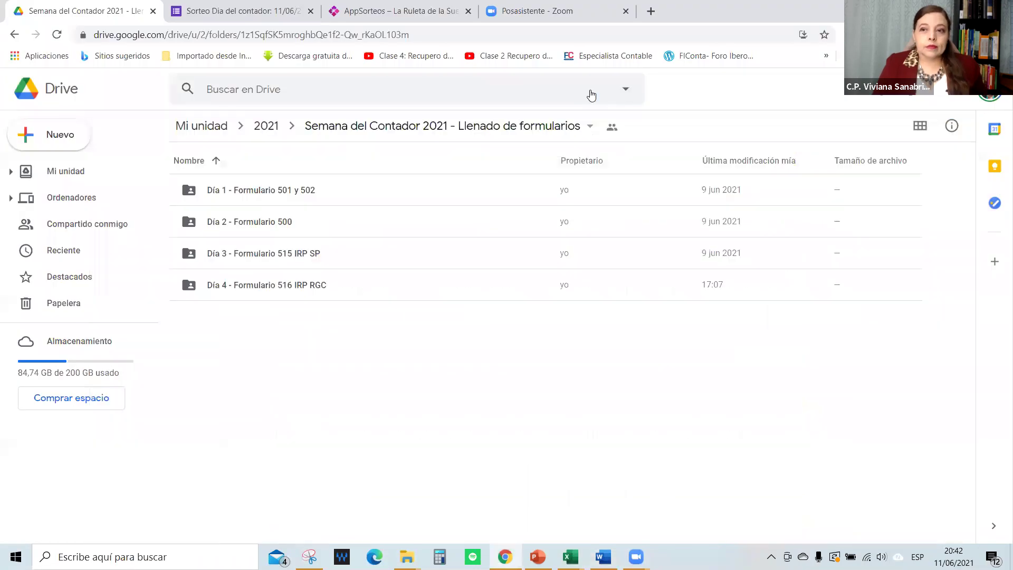
Close the Día 5 snip without saving and minimise Excel to reveal the File Explorer folders
key("super+Down")
key("super+Down")
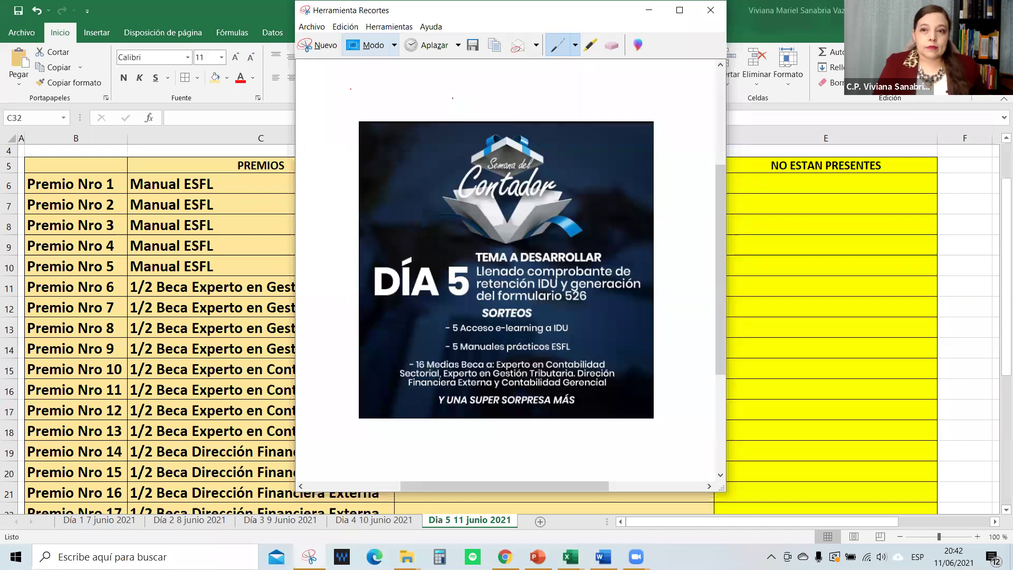
key("alt+F4")
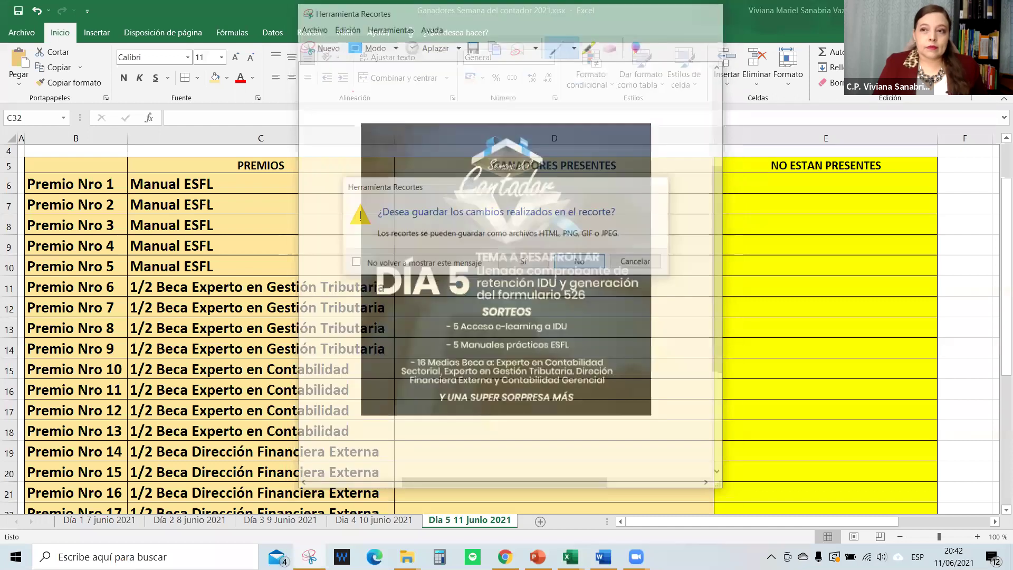
key("n")
left_click(932, 10)
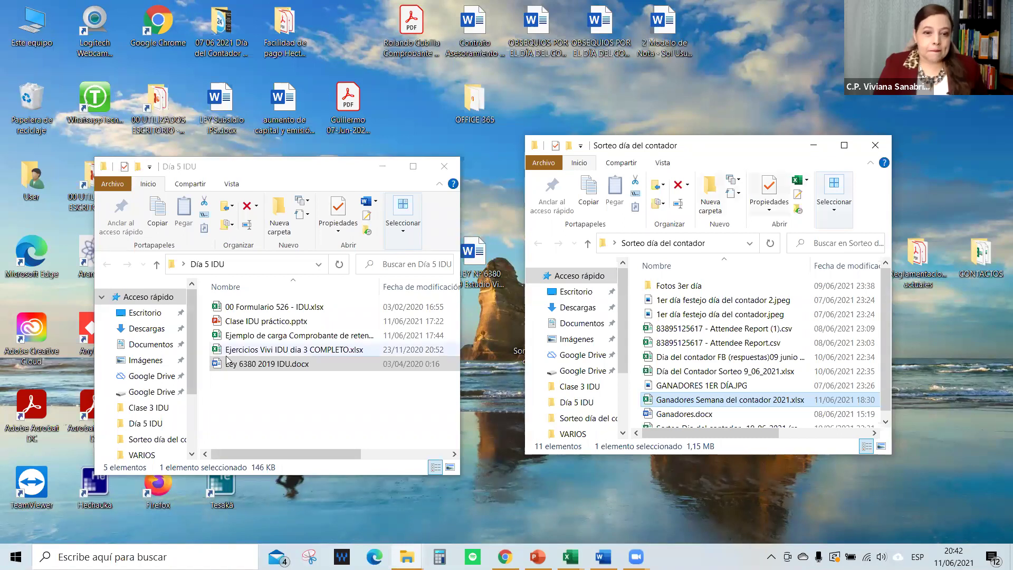
Open Ejercicios Vivi IDU dia 3 COMPLETO.xlsx from the Día 5 IDU folder
double_click(242, 350)
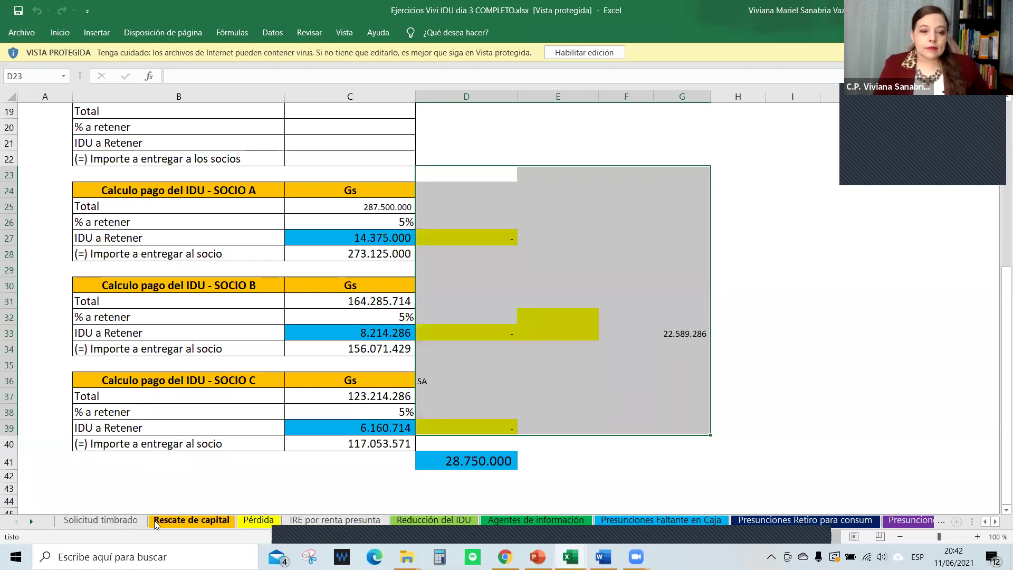
Show the Pérdida sheet and enable editing of the workbook
left_click(258, 521)
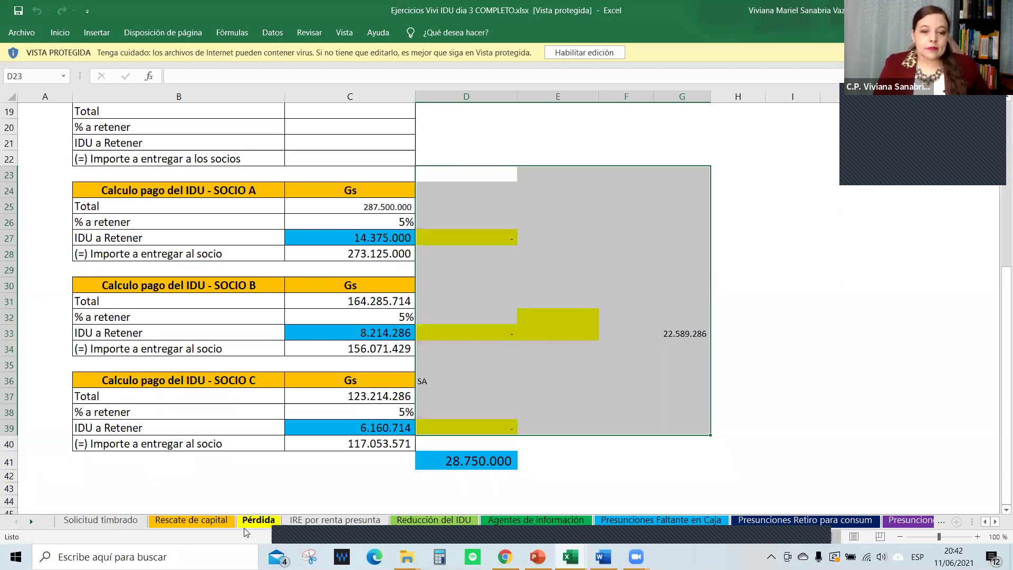
scroll(279, 440, "up", 6)
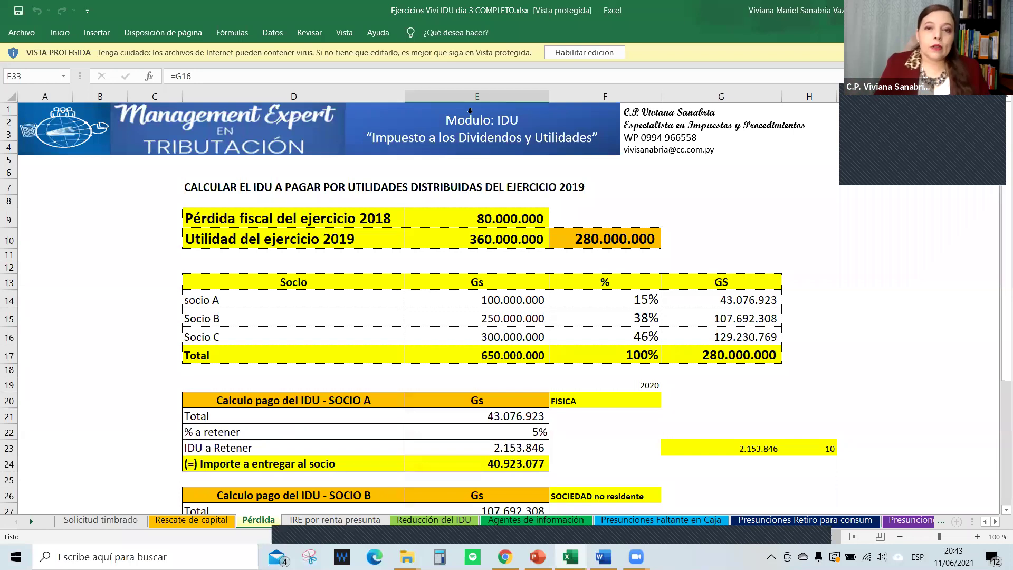
left_click(584, 53)
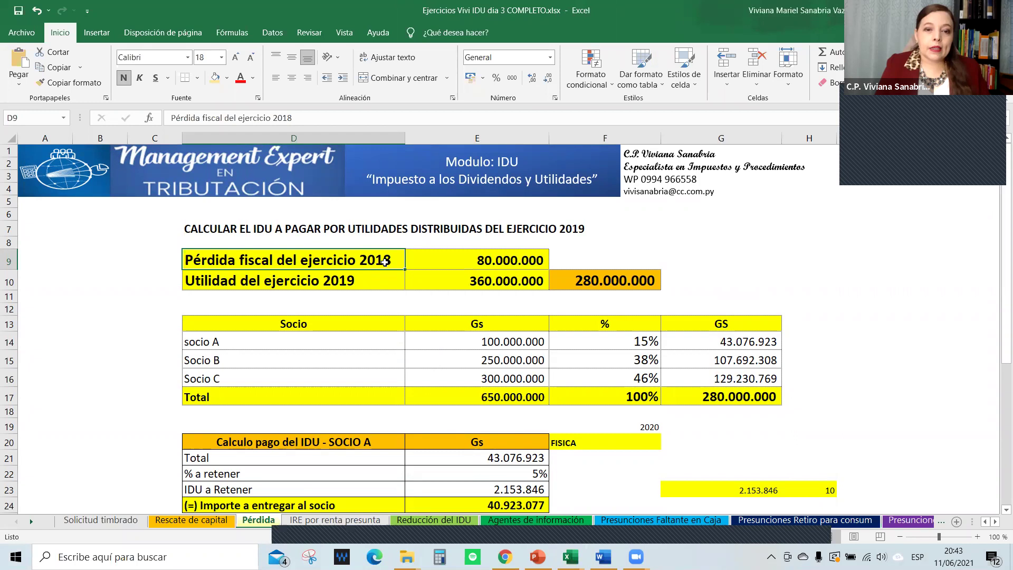
Change the fiscal loss year in D9 to 2019 and the profit year in D10 to 2020
double_click(391, 261)
left_click_drag(391, 261, 387, 261)
type("9")
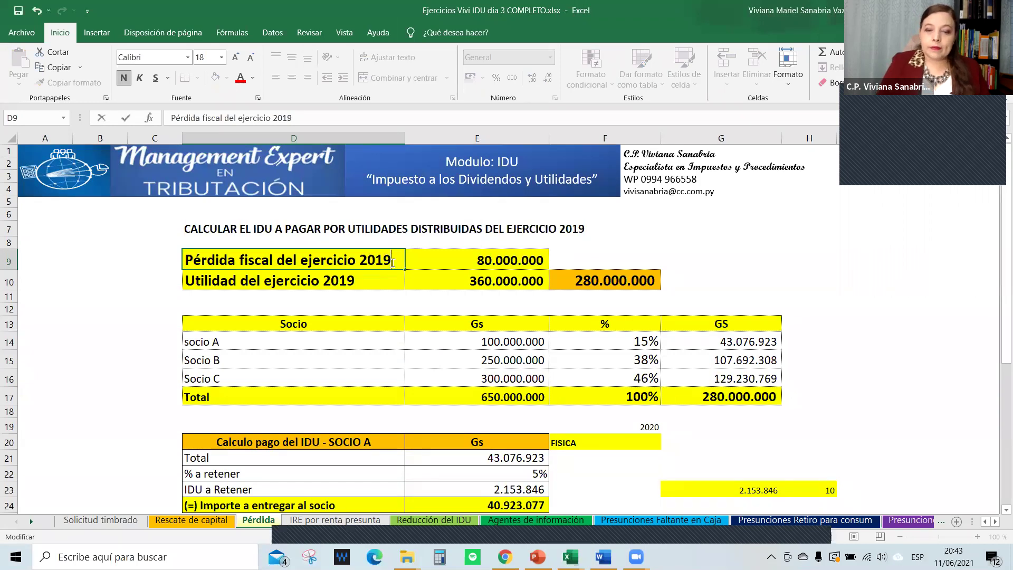
key("Return")
double_click(356, 280)
left_click_drag(356, 280, 343, 277)
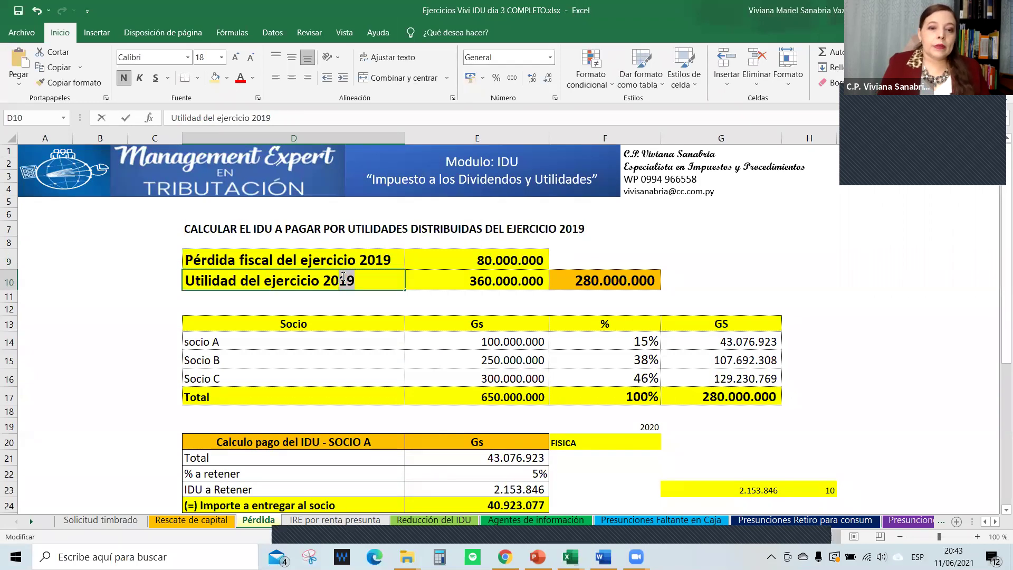
type("20")
key("Return")
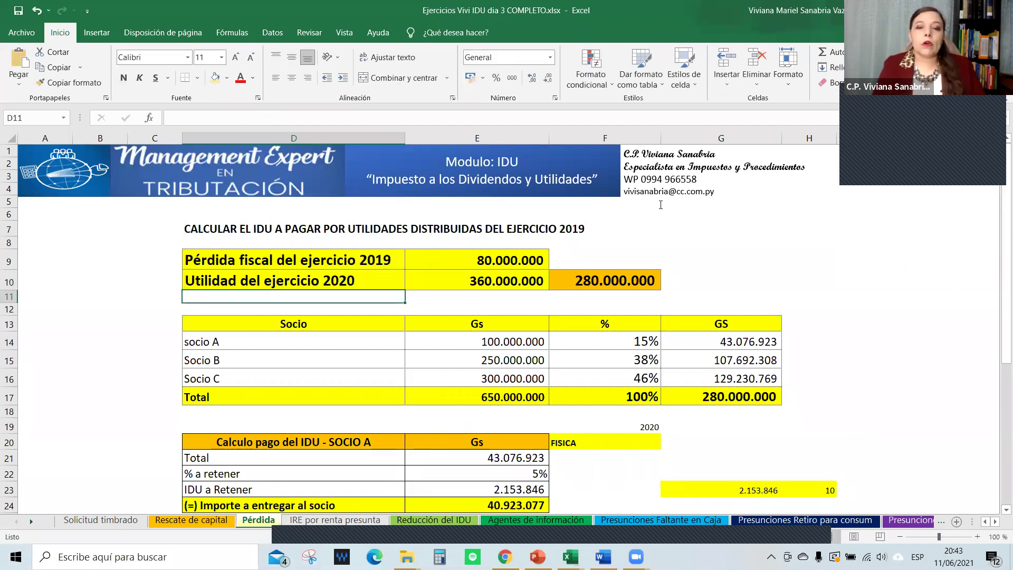
Make the 80.000.000 loss amount in E9 red
left_click(468, 261)
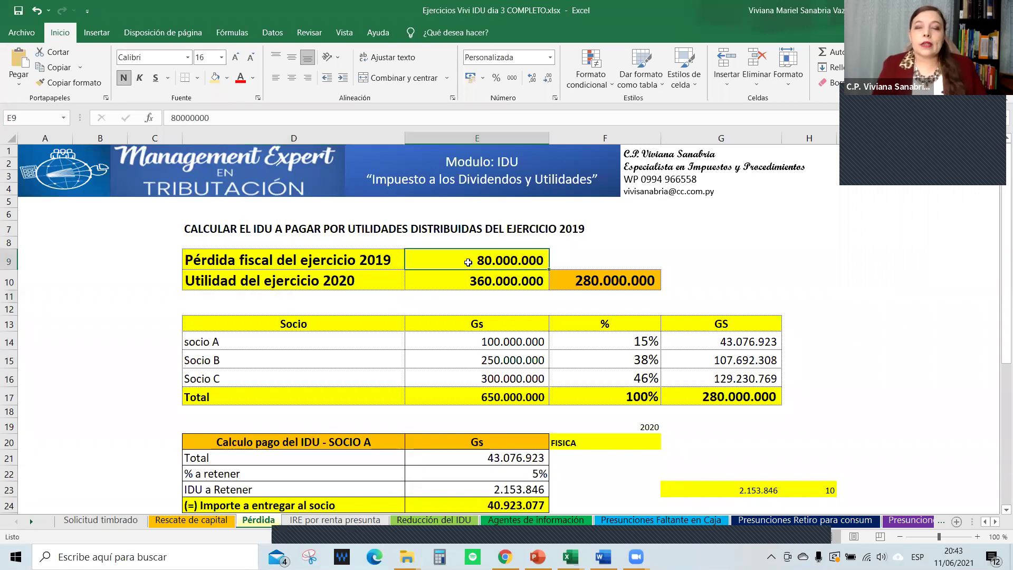
left_click(240, 80)
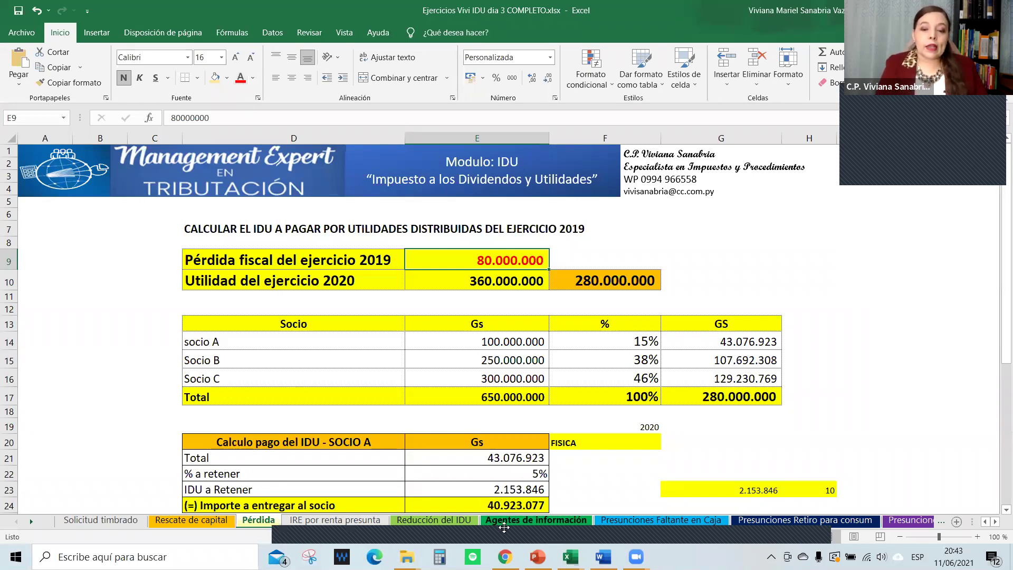
mouse_move(505, 557)
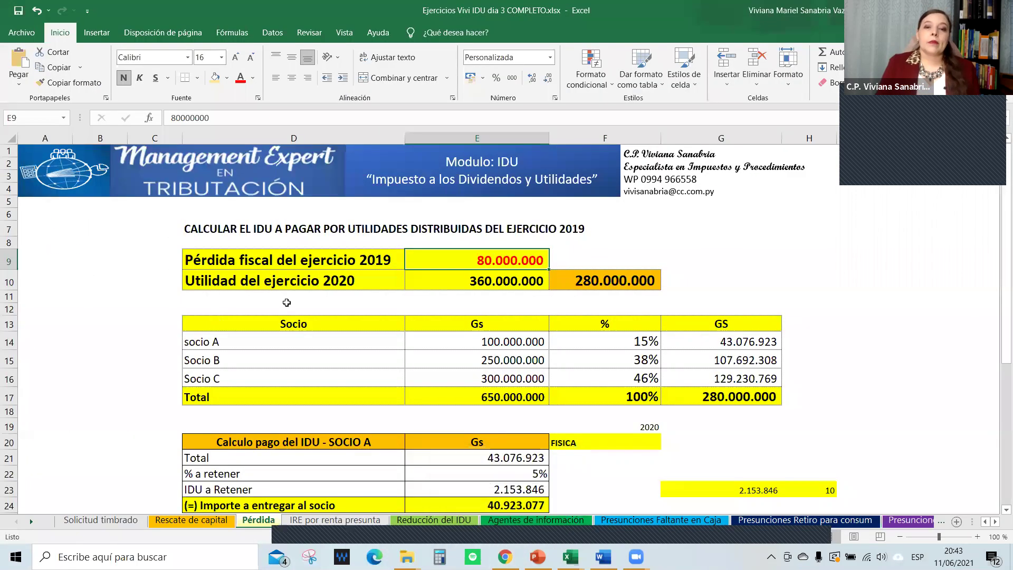
left_click_drag(287, 304, 286, 301)
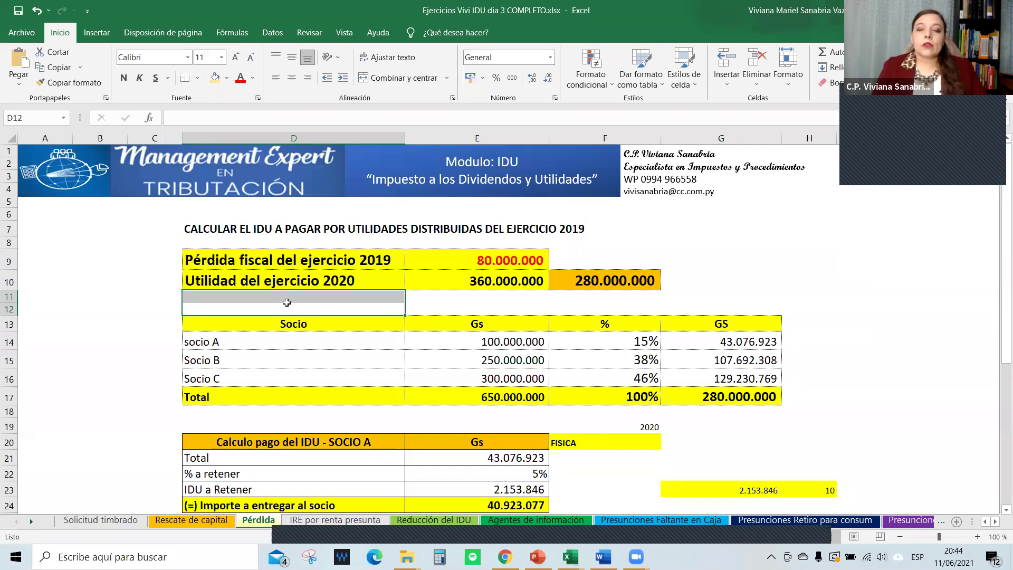
Turn the 280.000.000 net profit in F10 red and point out the 2019 loss and 2020 profit rows
left_click(600, 283)
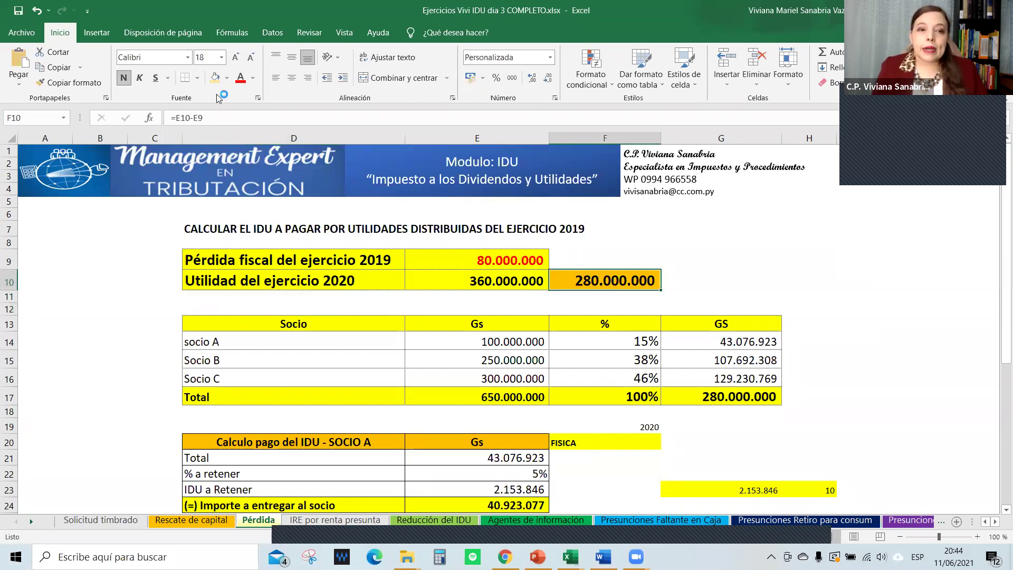
left_click(241, 80)
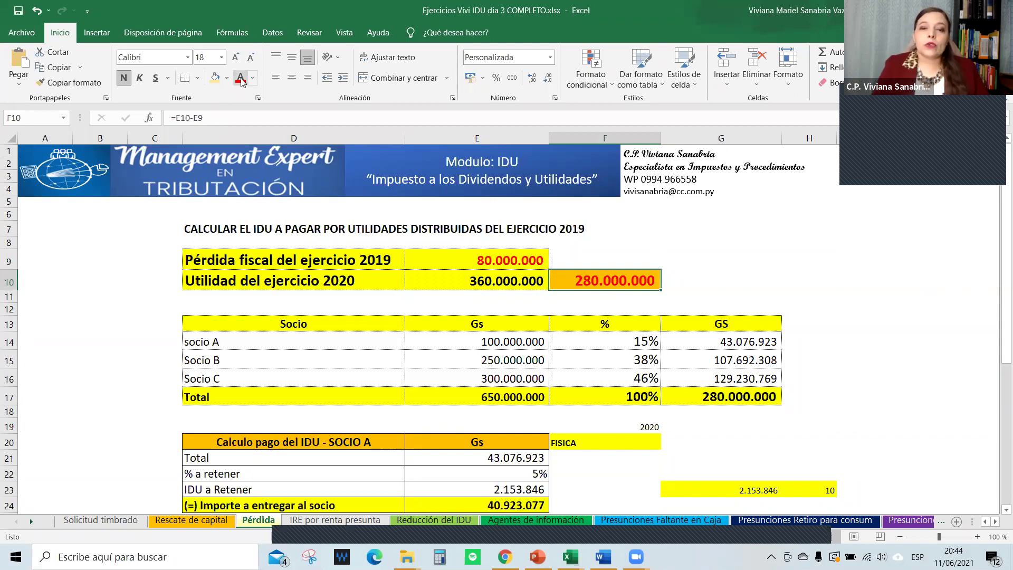
left_click_drag(318, 277, 458, 283)
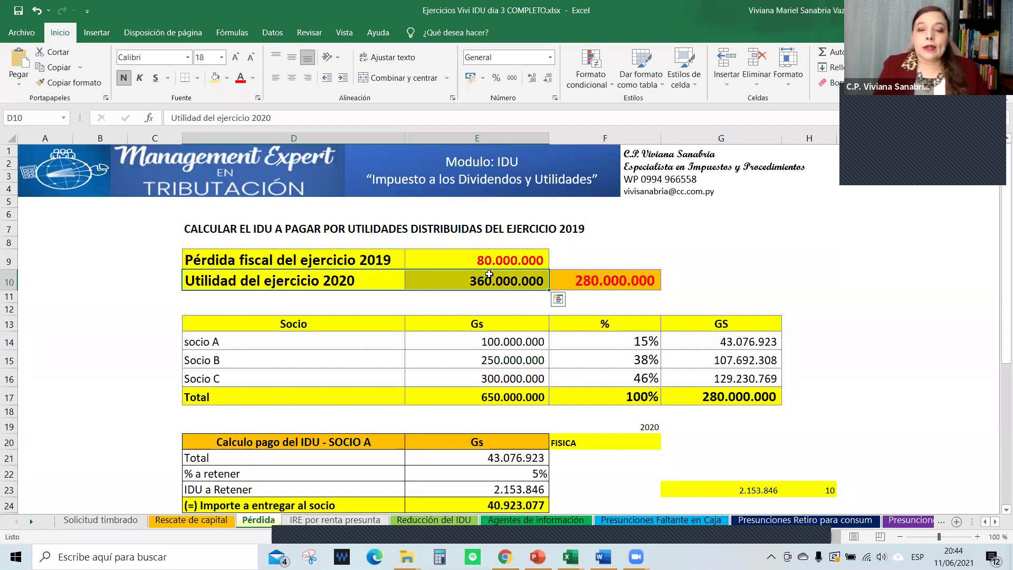
left_click_drag(475, 263, 292, 266)
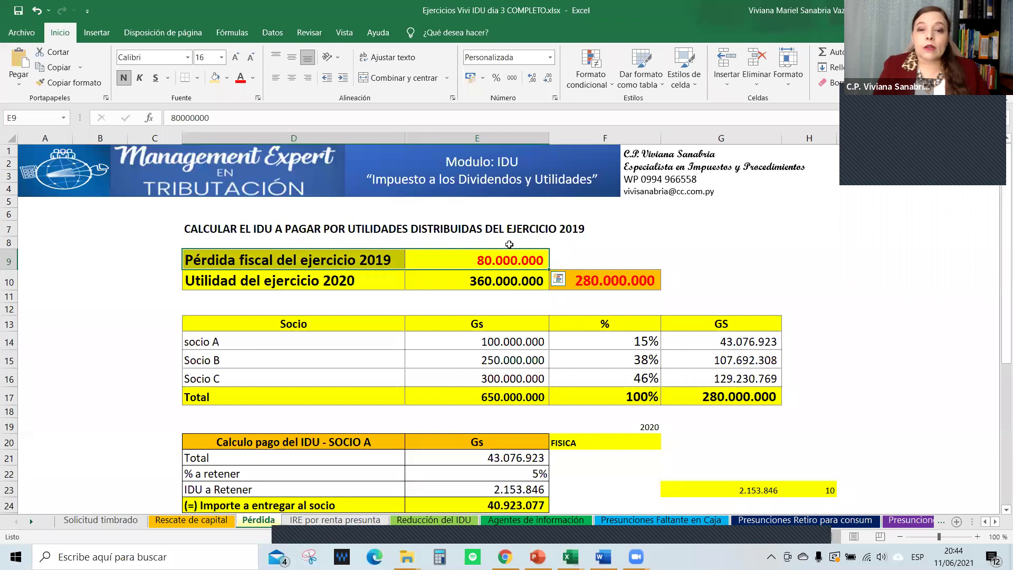
left_click(506, 281)
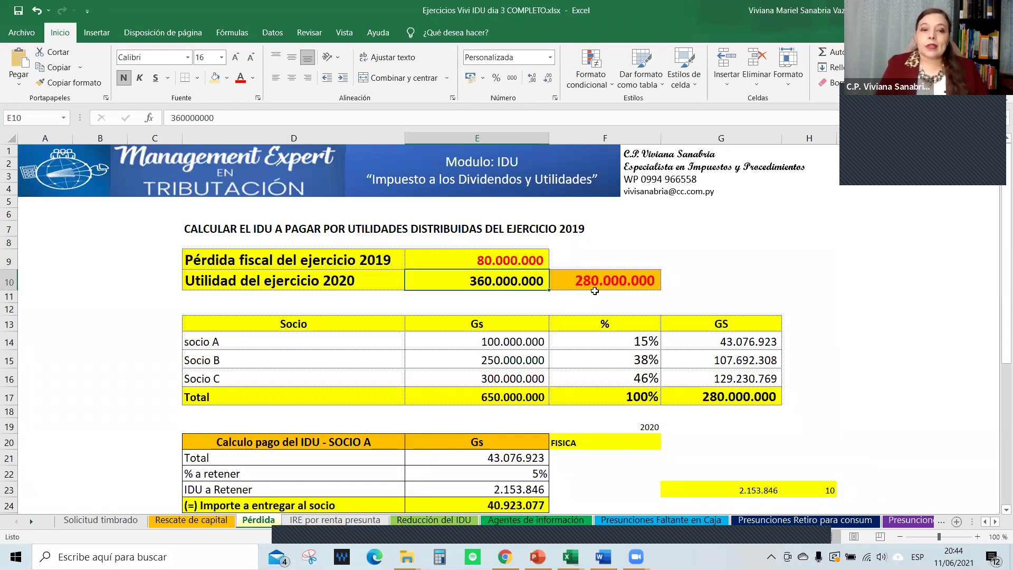
scroll(352, 286, "down", 1)
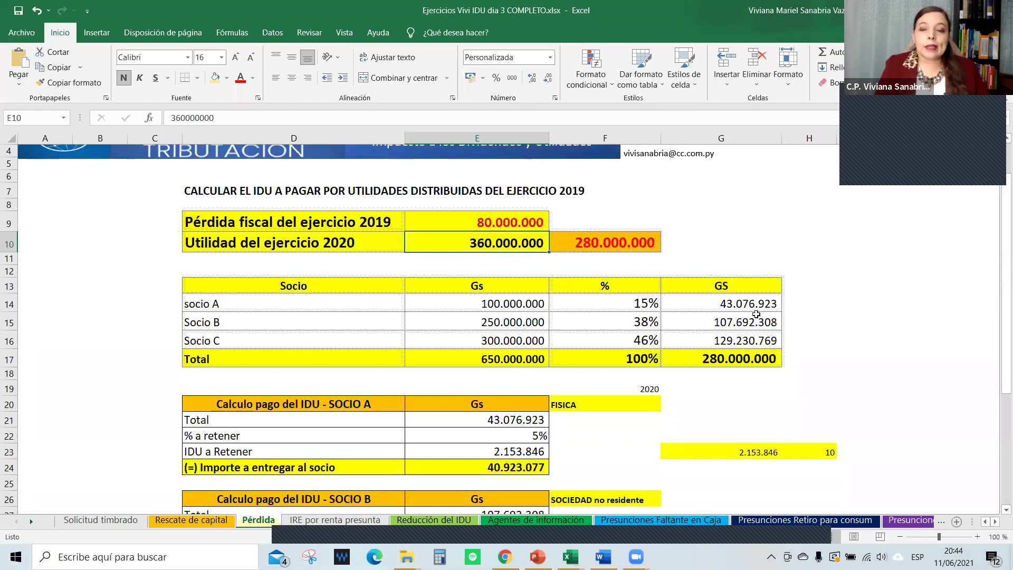
scroll(235, 323, "down", 1)
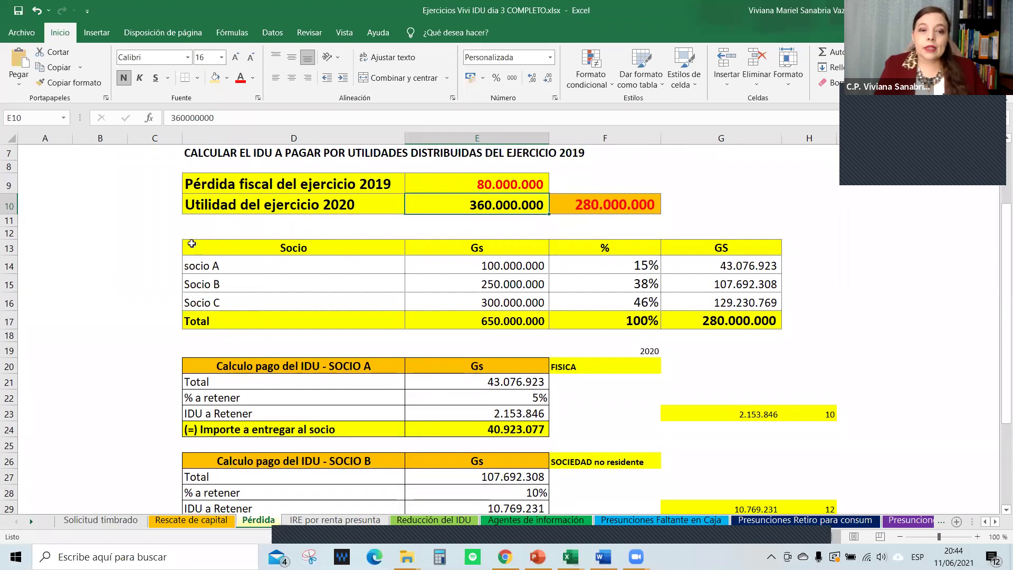
left_click(220, 269)
left_click(220, 285)
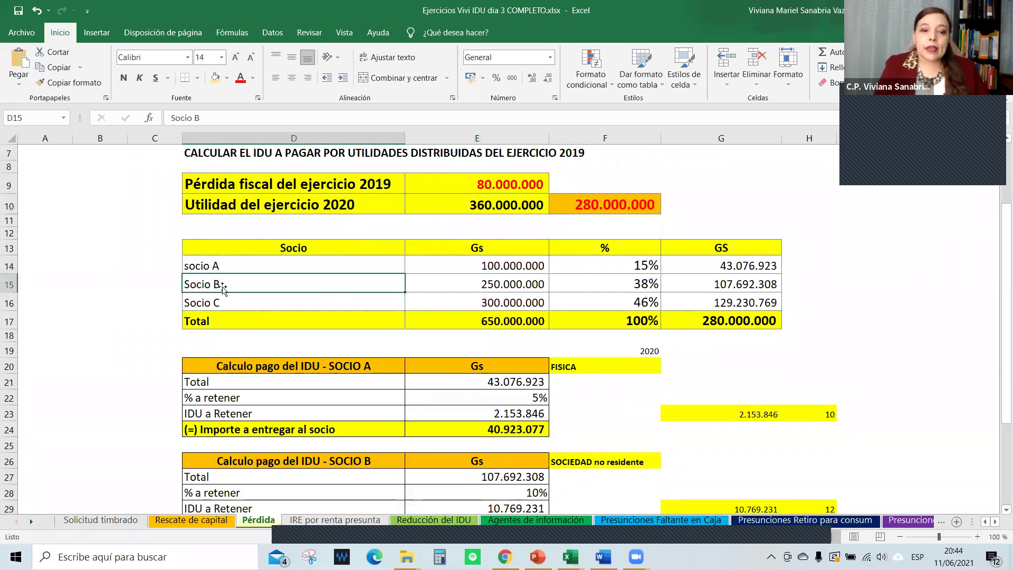
left_click(223, 302)
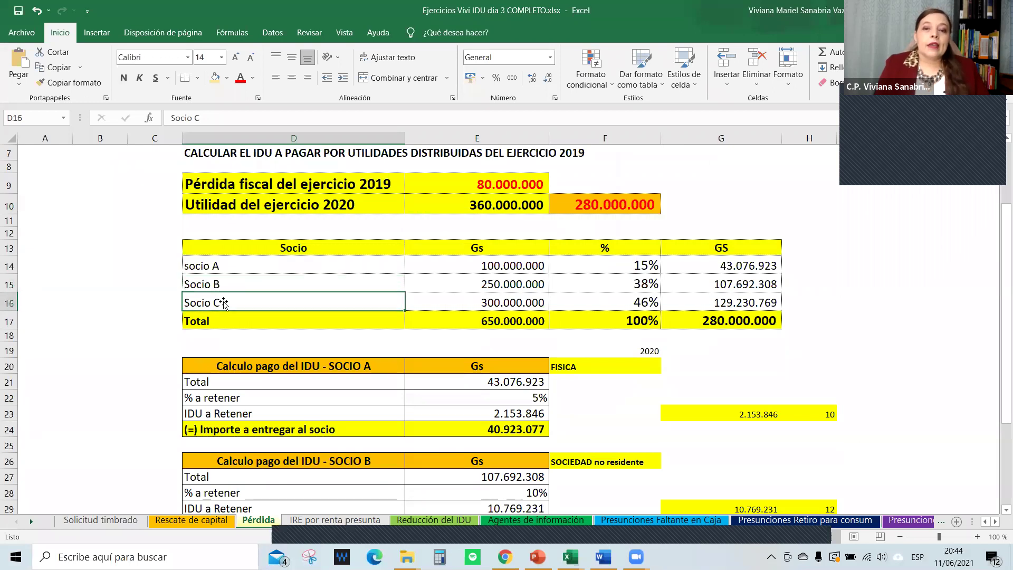
left_click(422, 266)
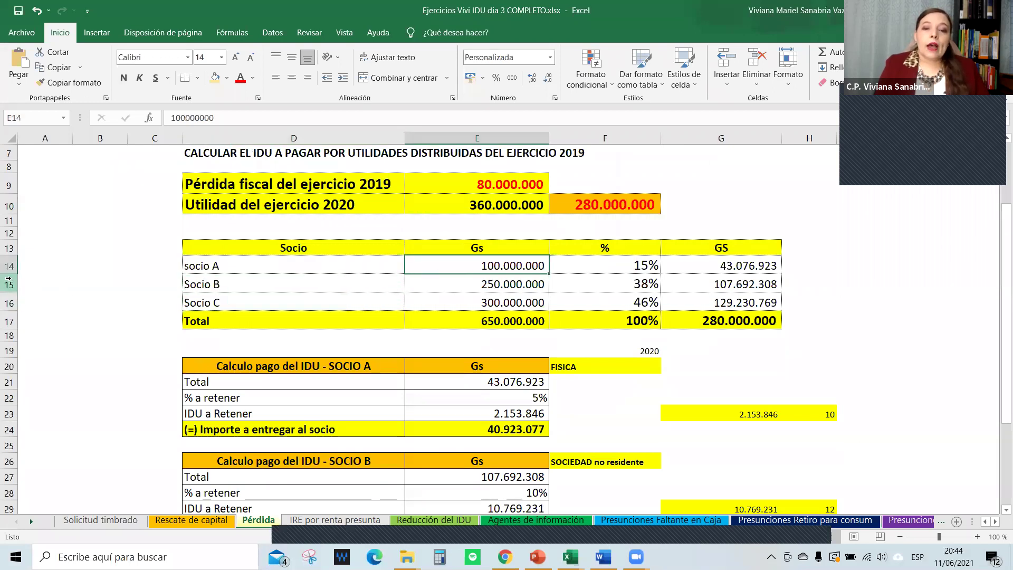
left_click(438, 282)
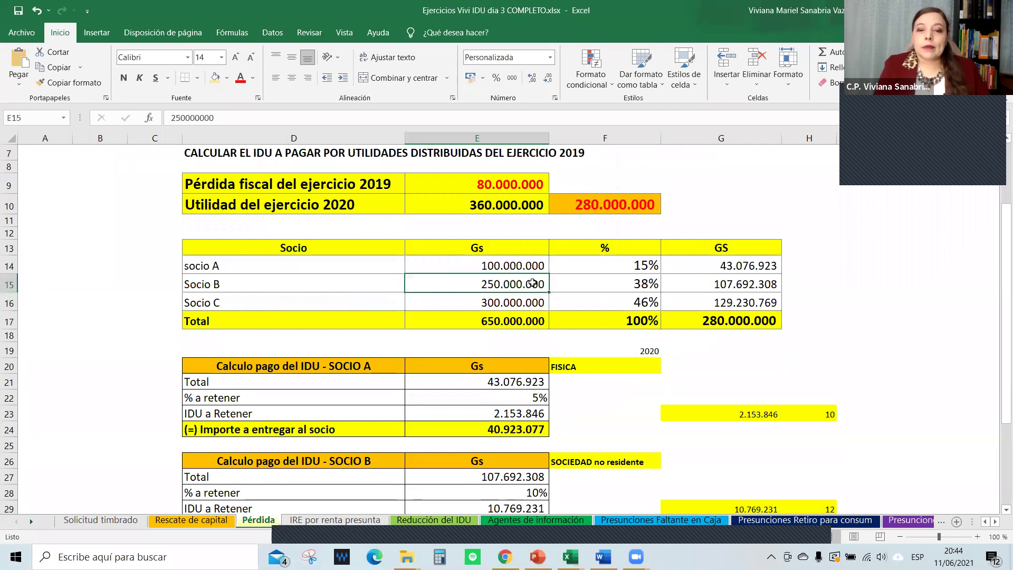
left_click(514, 301)
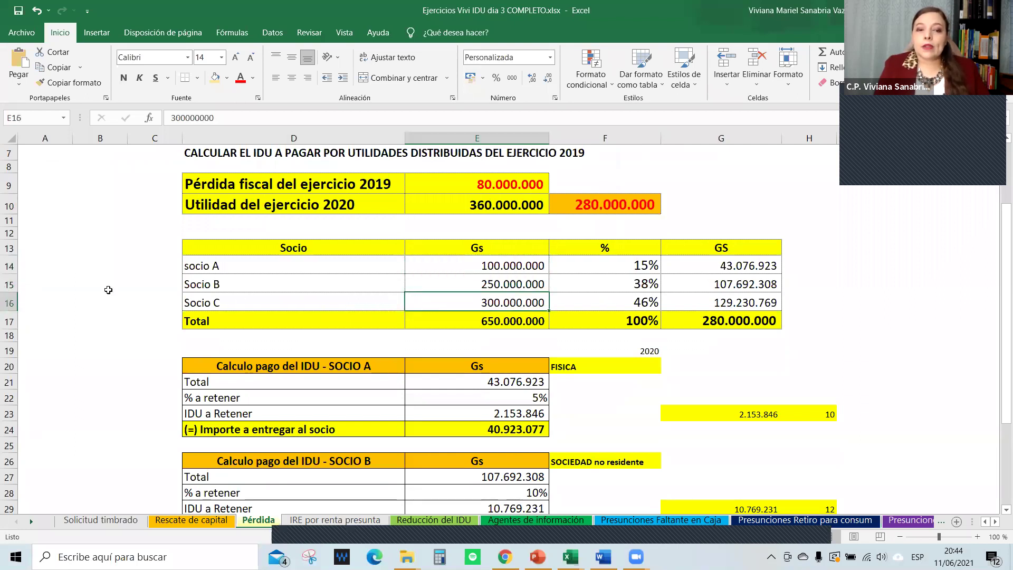
double_click(499, 315)
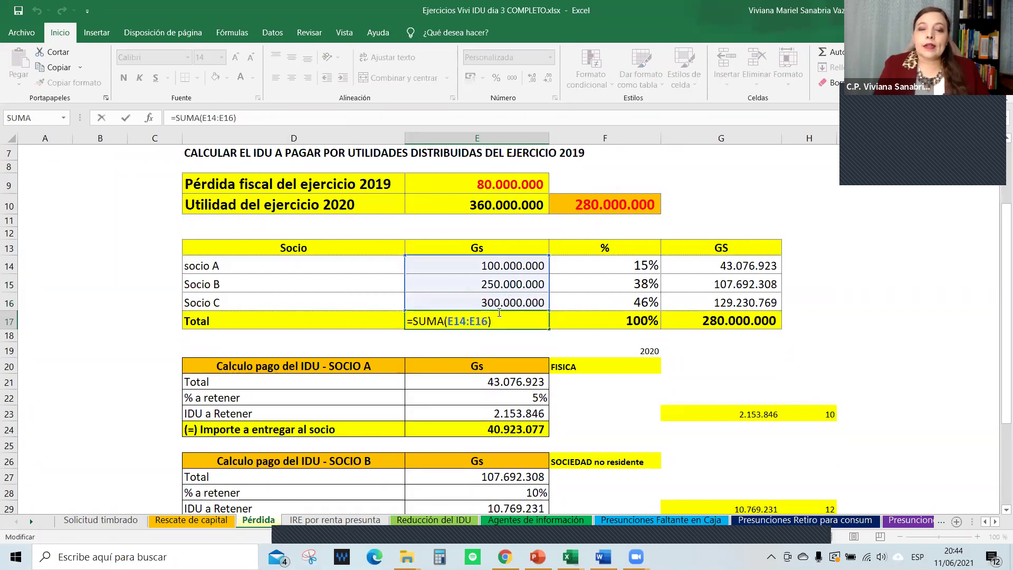
key("Return")
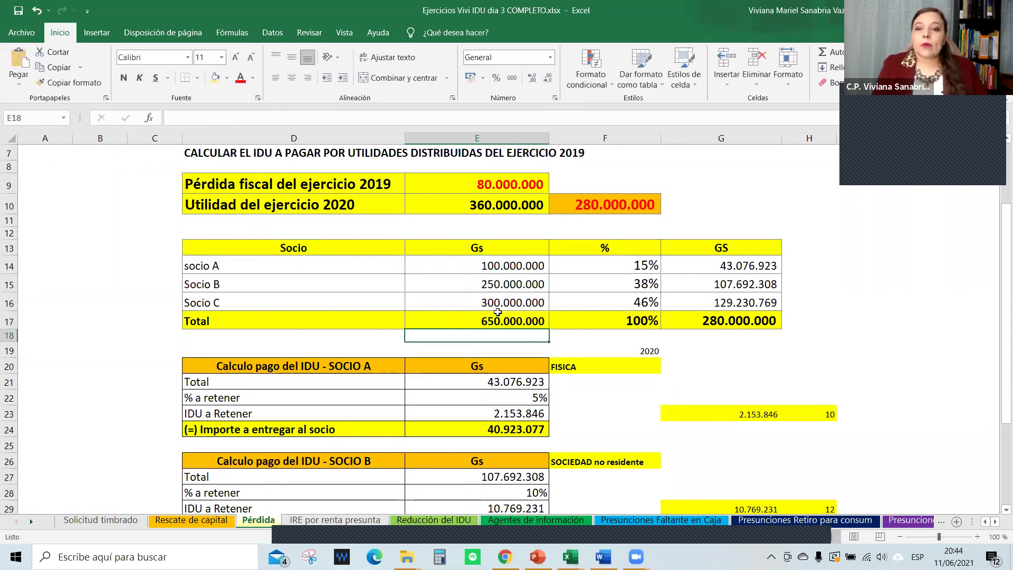
left_click_drag(578, 261, 584, 301)
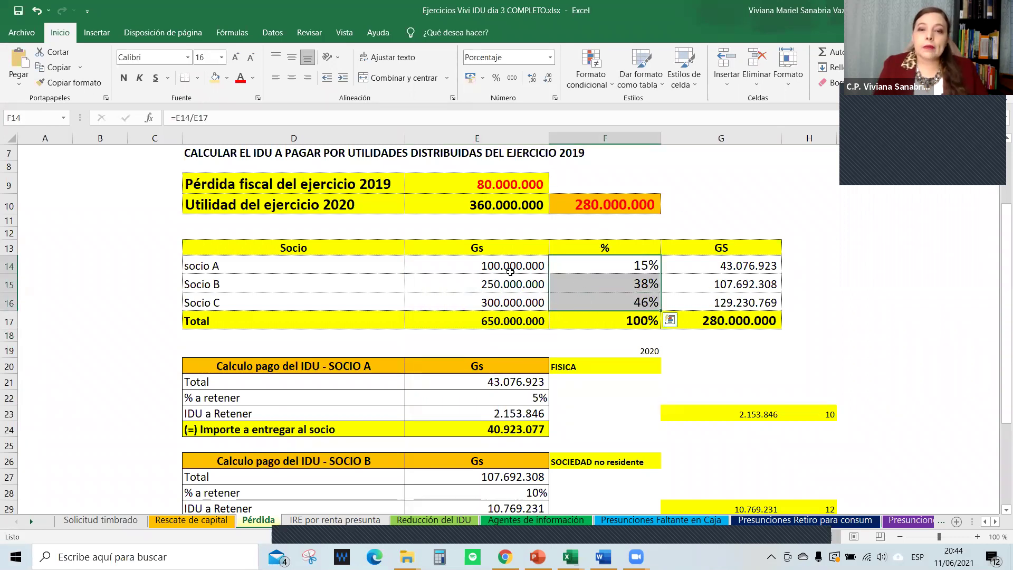
left_click_drag(515, 267, 601, 268)
left_click_drag(533, 283, 597, 302)
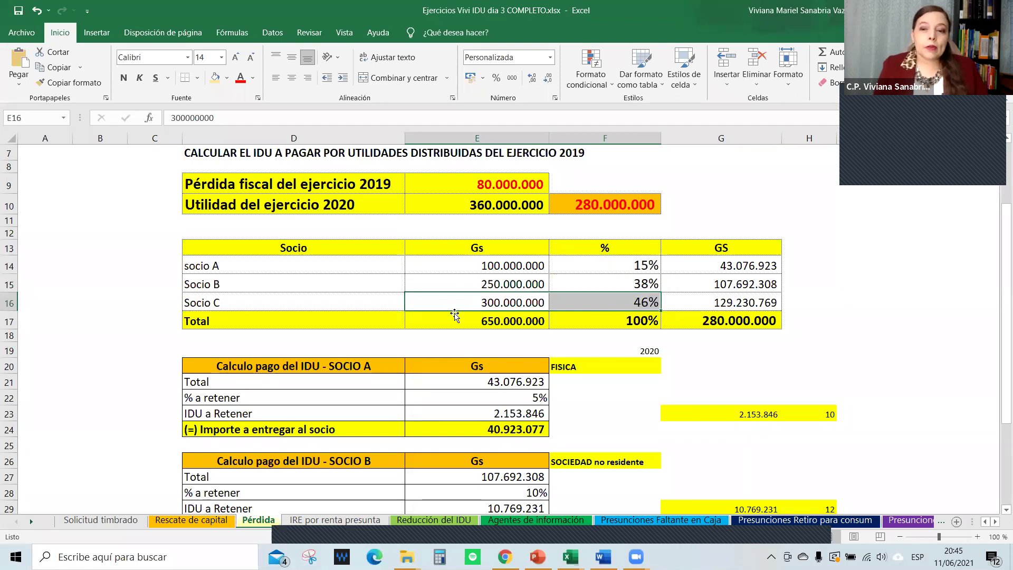
double_click(750, 267)
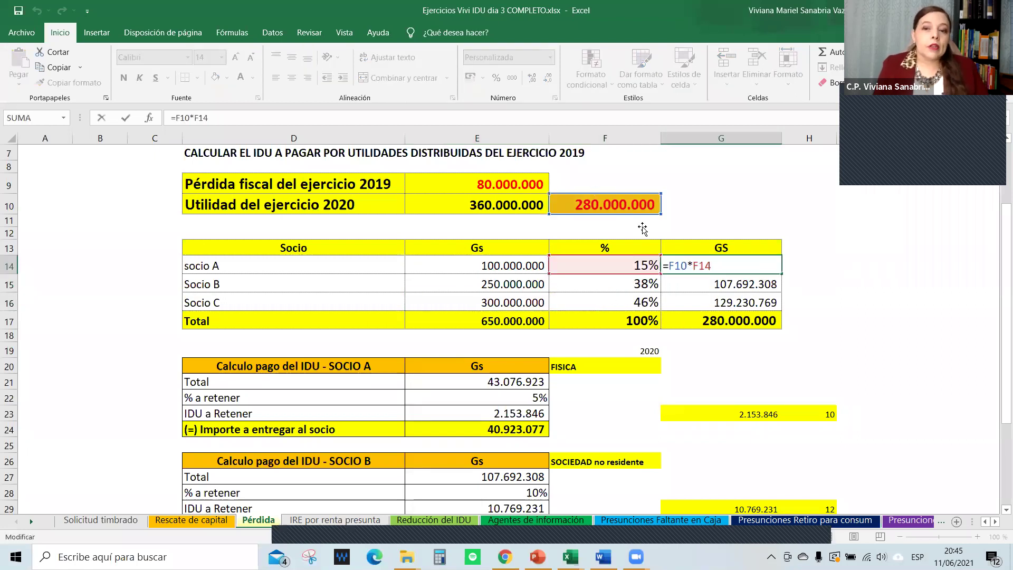
key("Return")
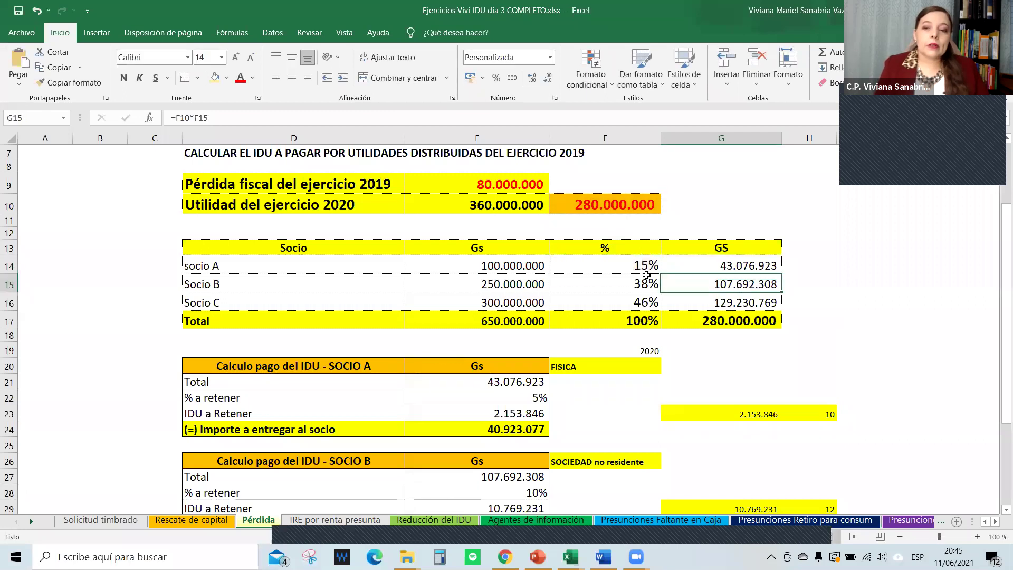
double_click(687, 285)
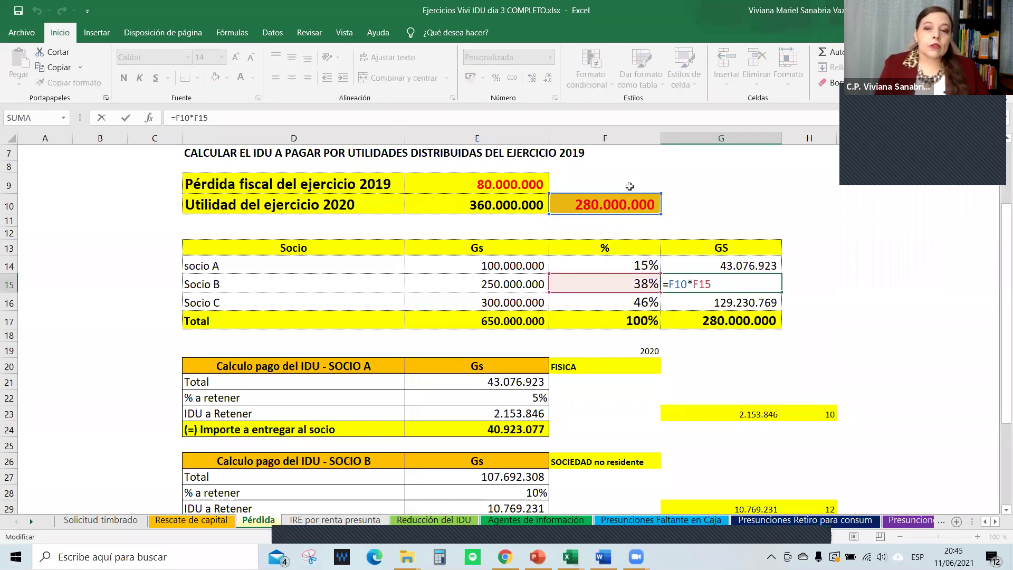
key("Return")
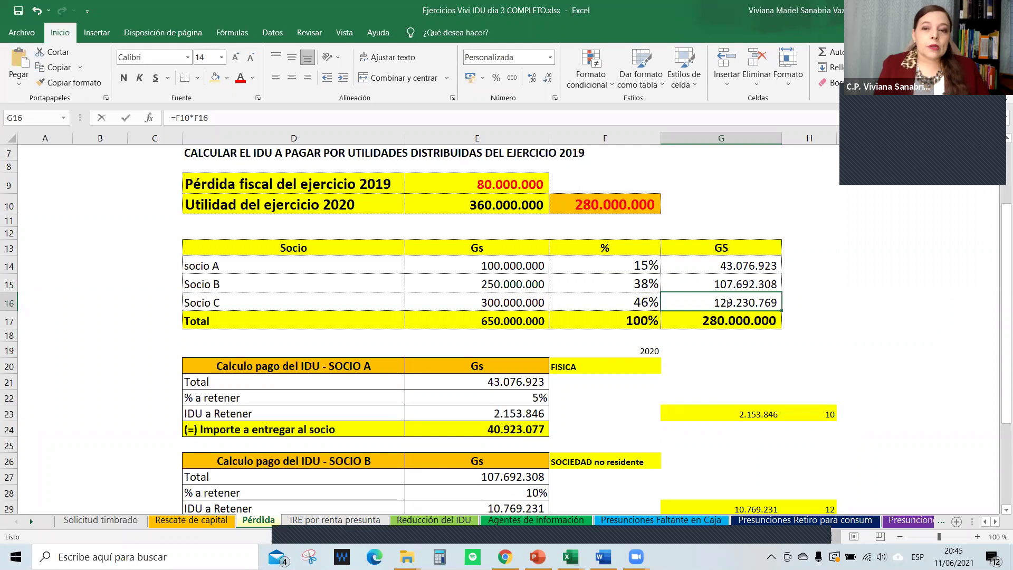
double_click(724, 300)
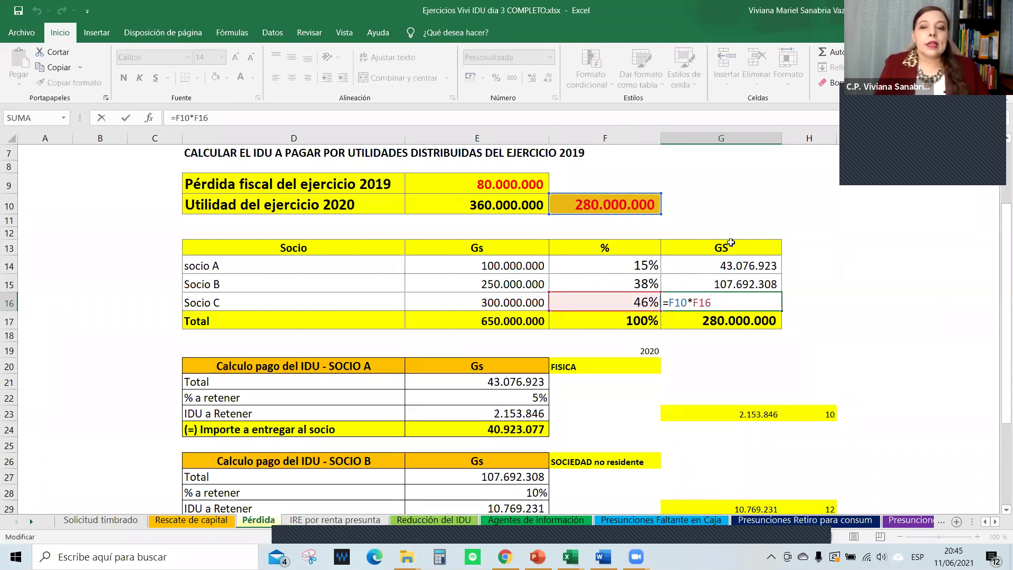
key("Return")
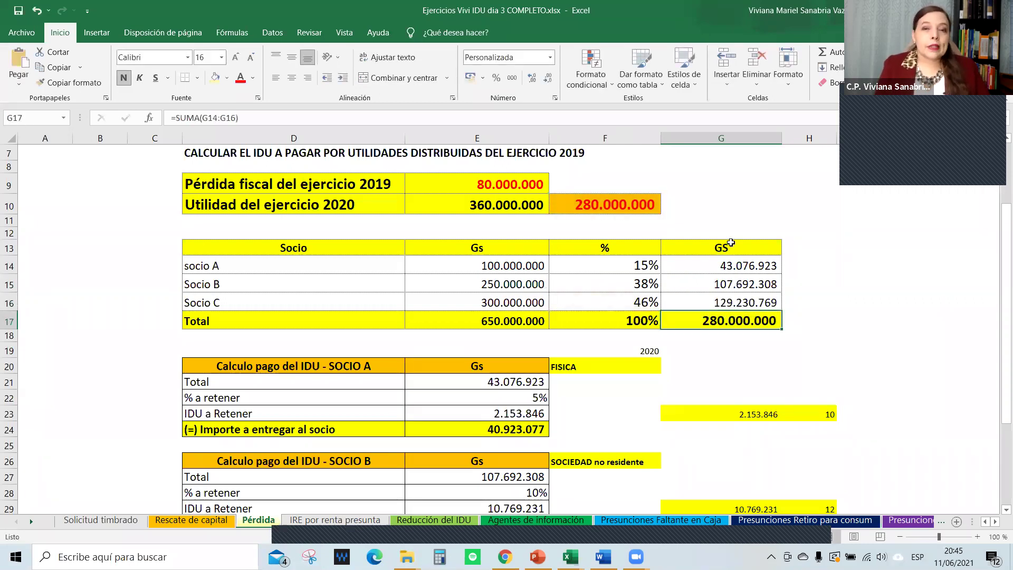
double_click(742, 322)
key("Return")
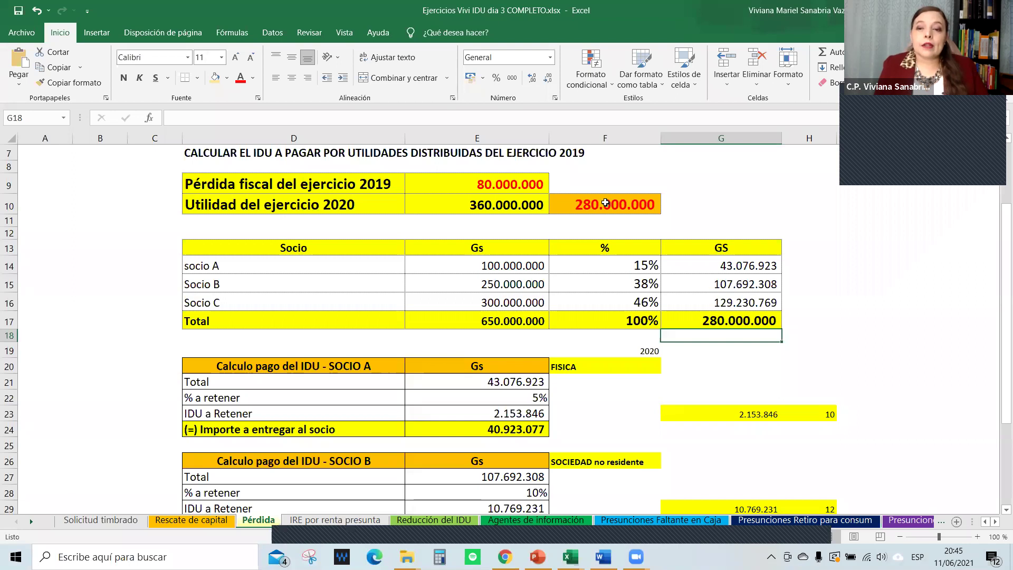
left_click_drag(715, 269, 709, 307)
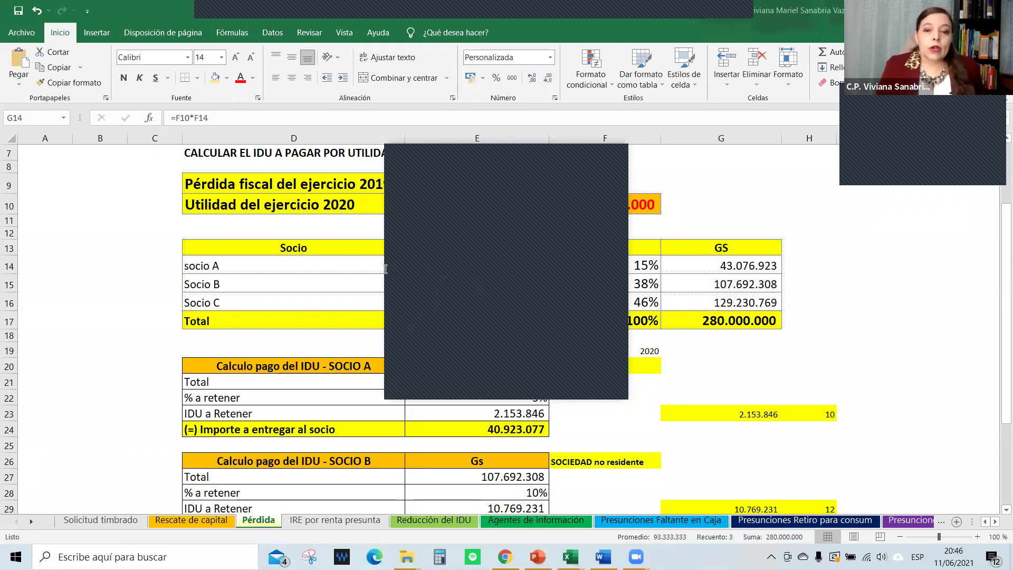
left_click(615, 154)
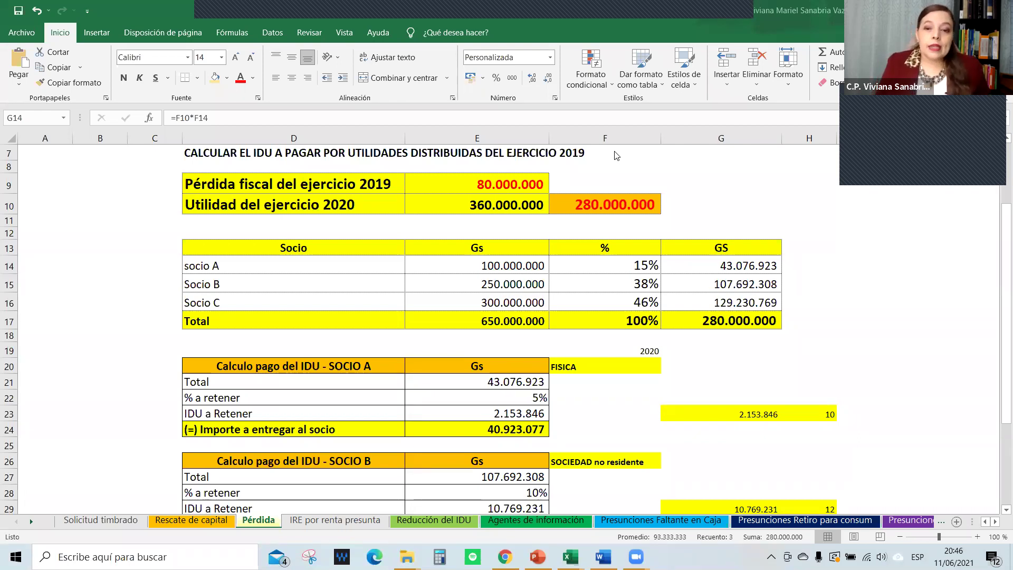
Review the SOCIO A table and set its withholding rate in E22 to 8%, giving IDU 3.446.154
scroll(364, 360, "down", 1)
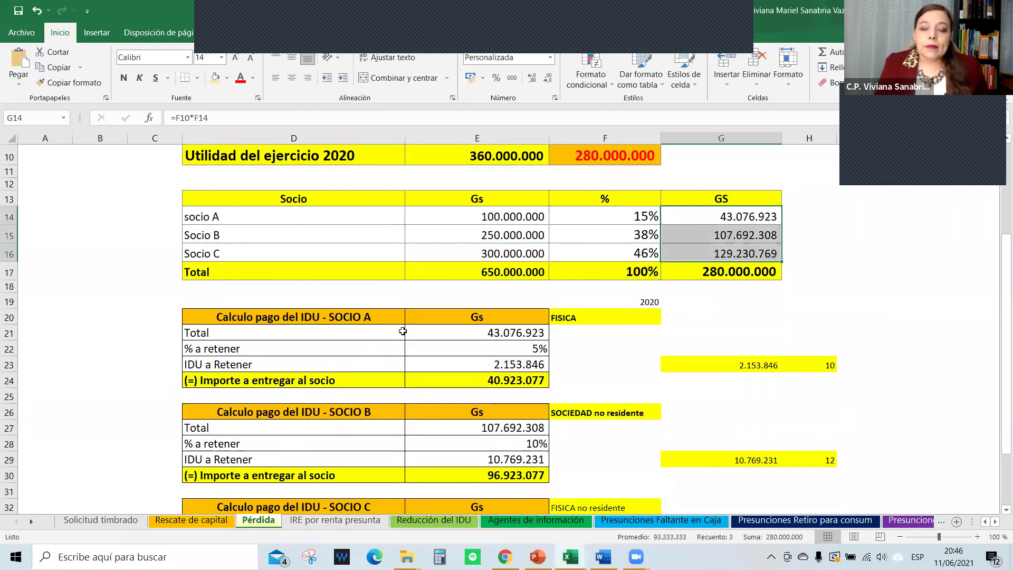
left_click(384, 327)
left_click_drag(240, 316, 598, 392)
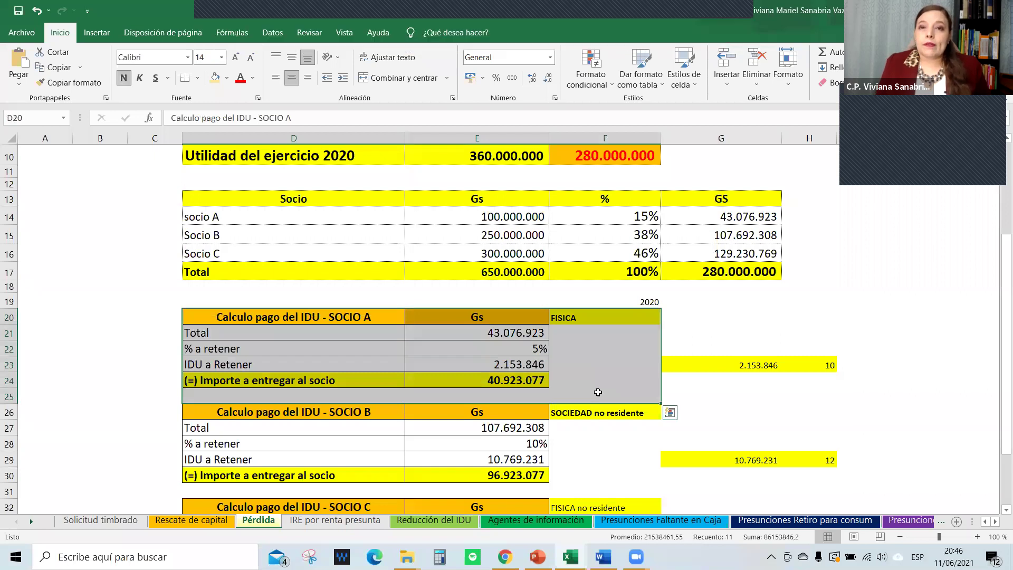
left_click(477, 332)
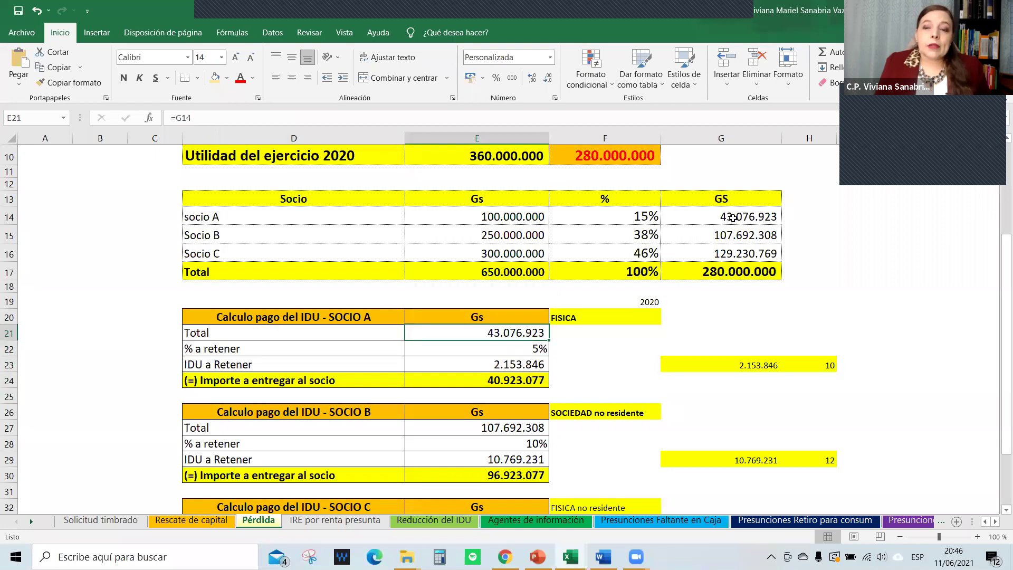
left_click(506, 349)
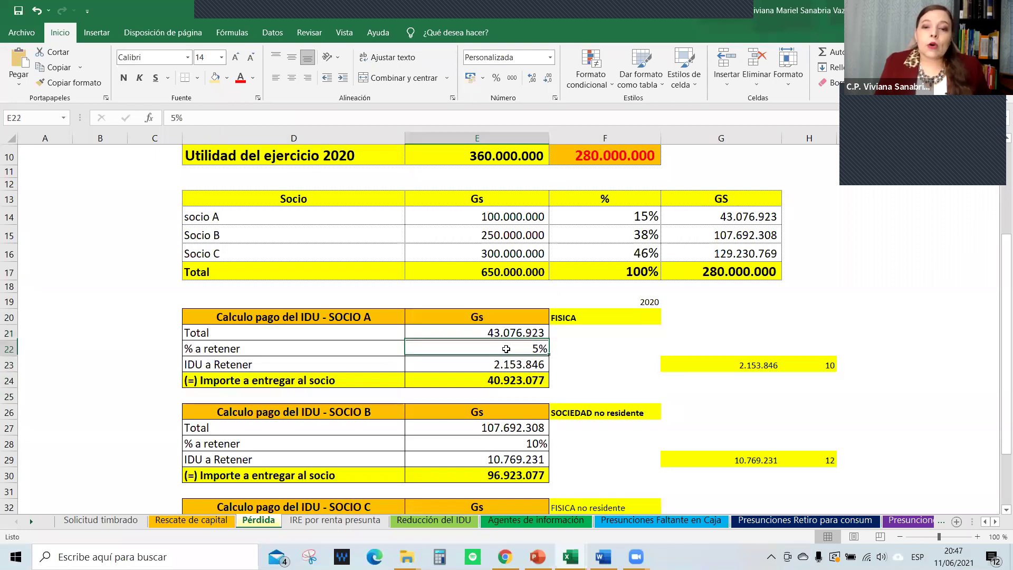
type("8")
key("Return")
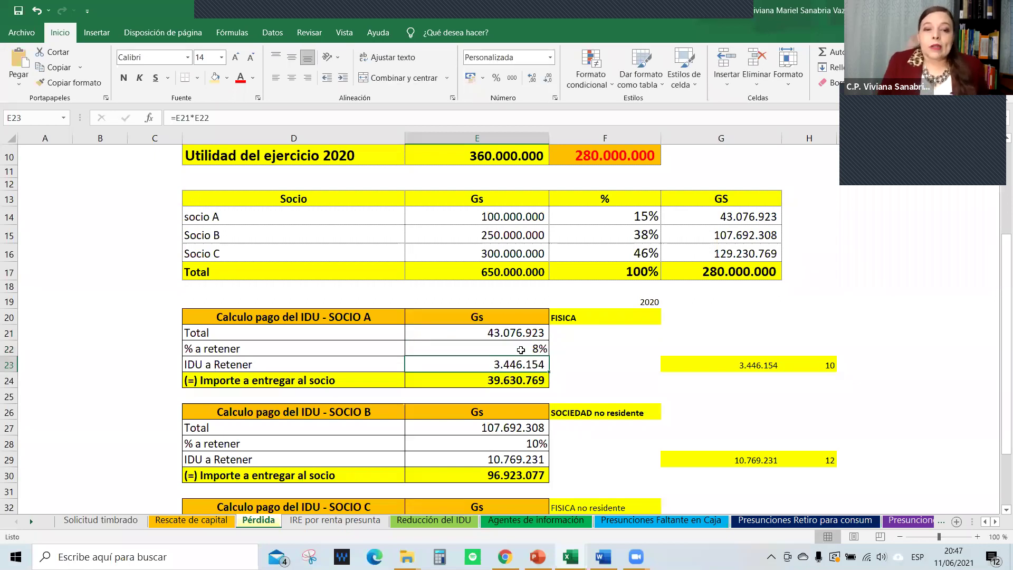
left_click_drag(301, 380, 503, 376)
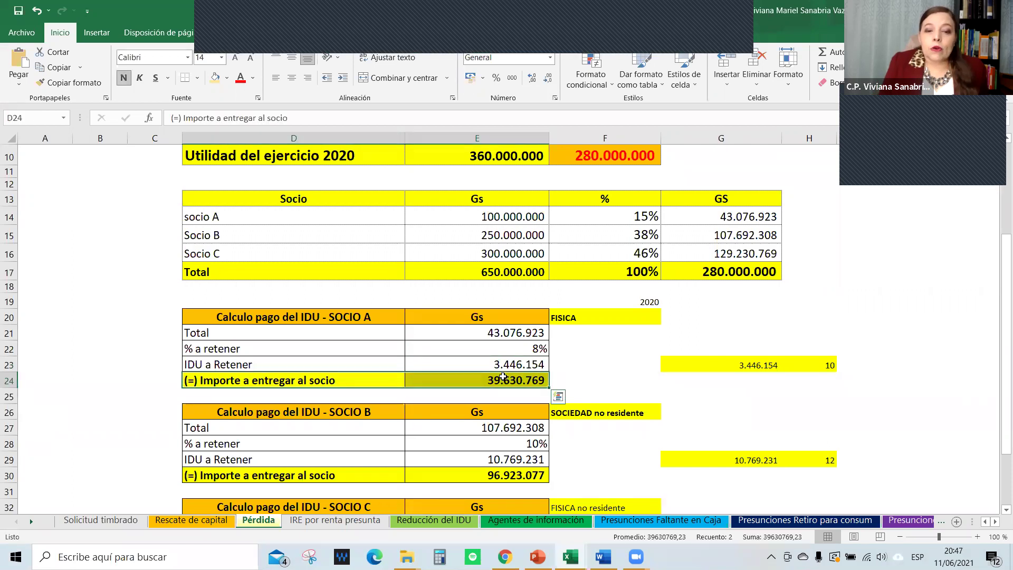
left_click(244, 365)
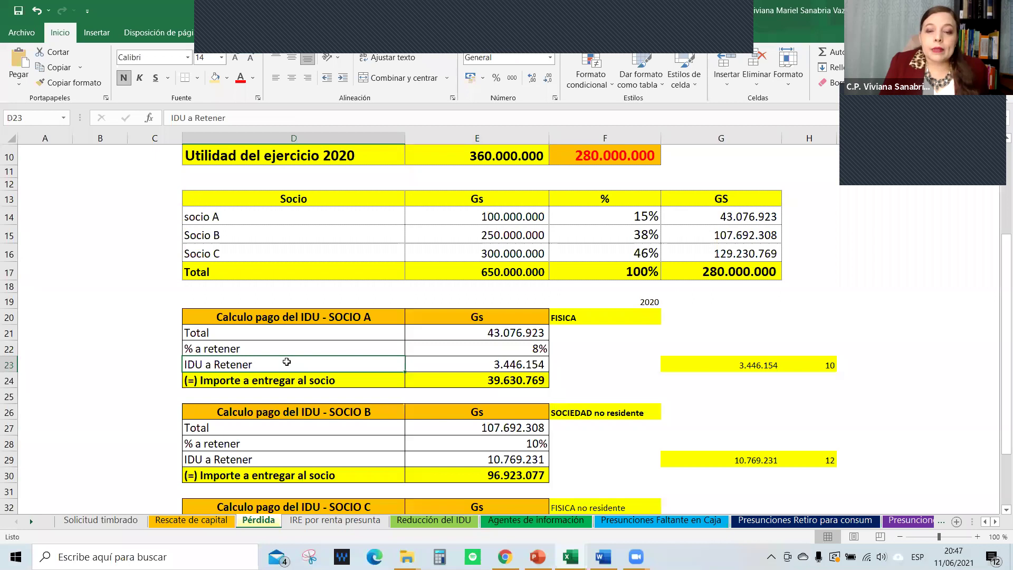
Check Socio A's figures, then fill its IDU a Retener row D23:E23 light orange
key("shift+Right")
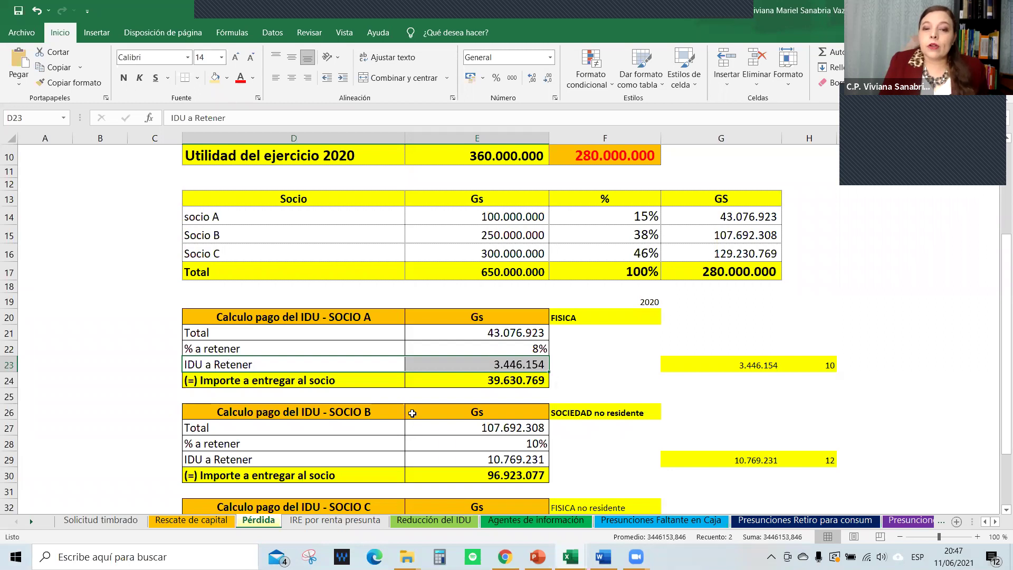
left_click(425, 385)
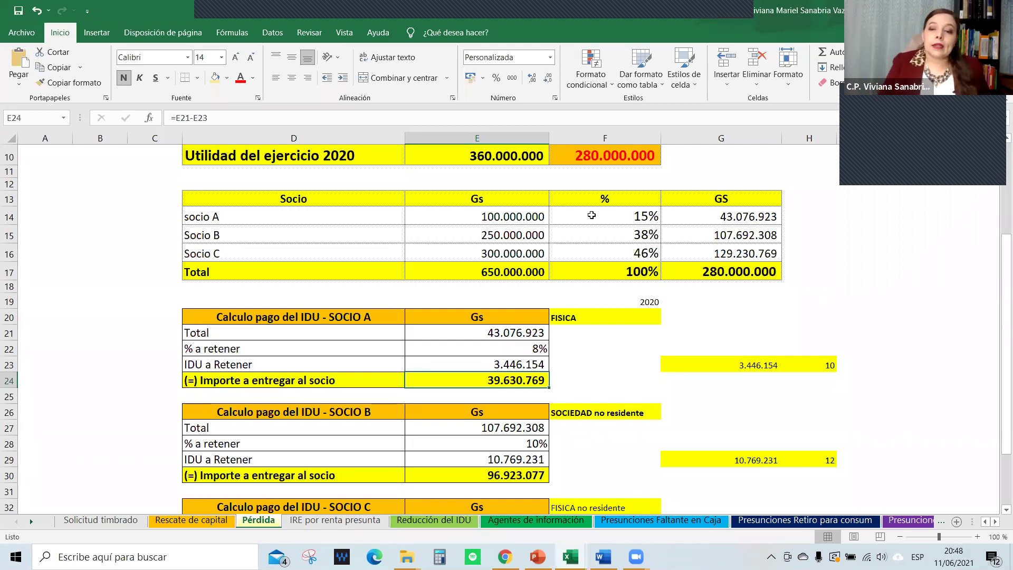
left_click(538, 334)
left_click_drag(529, 357, 528, 366)
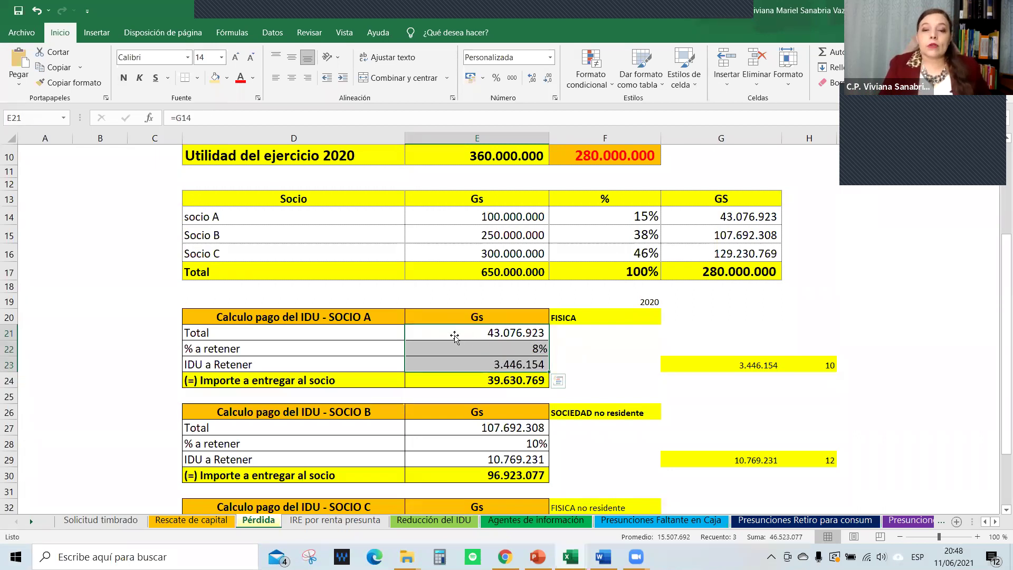
scroll(446, 343, "down", 2)
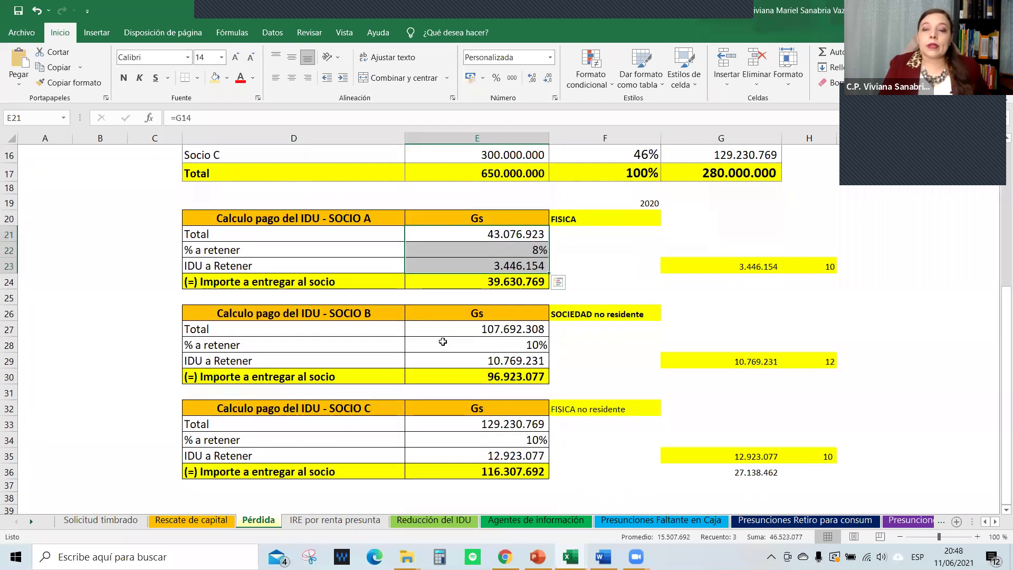
left_click_drag(375, 233, 467, 264)
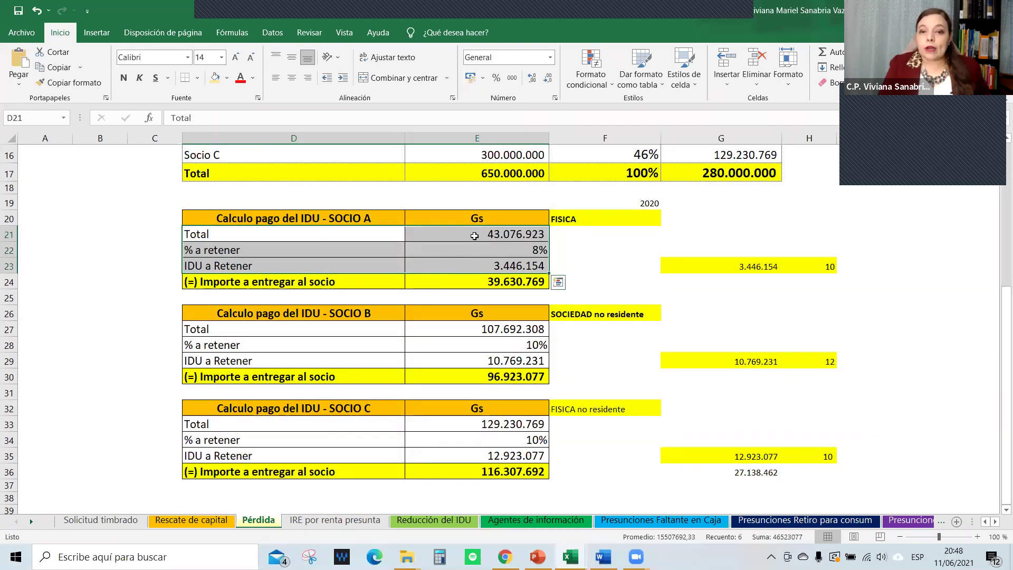
left_click(330, 234)
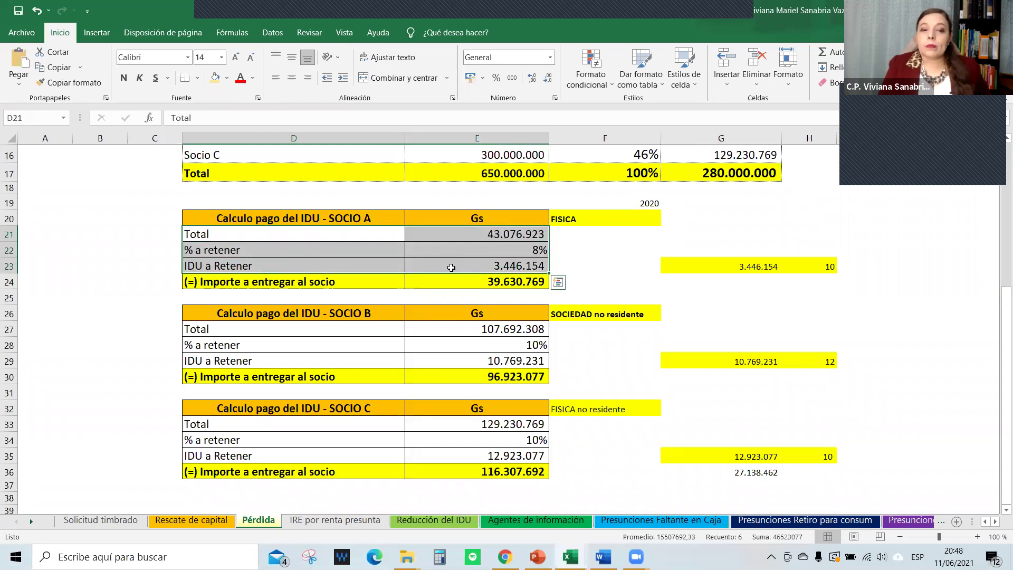
left_click_drag(376, 262, 465, 273)
left_click(220, 81)
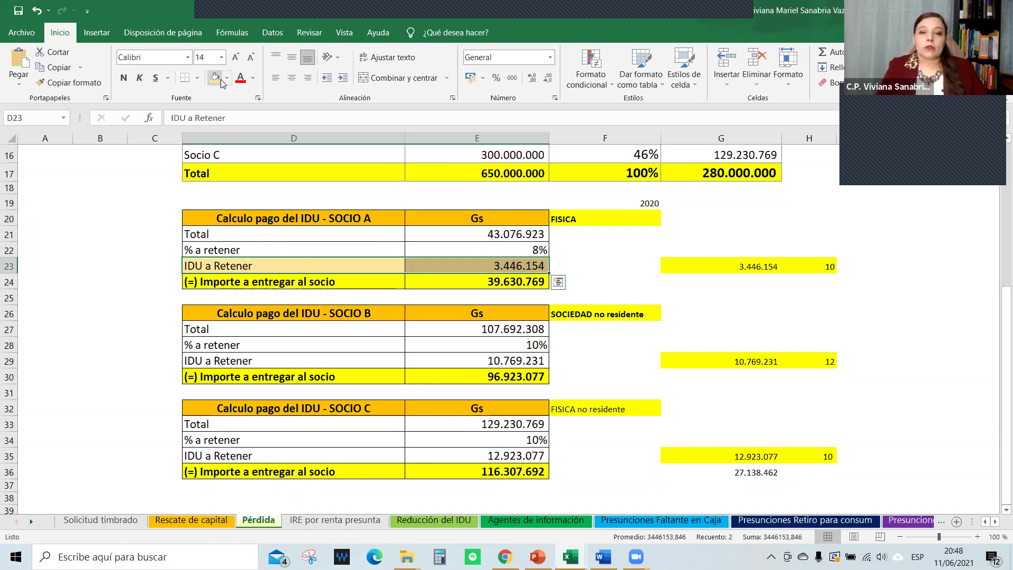
scroll(370, 322, "up", 1)
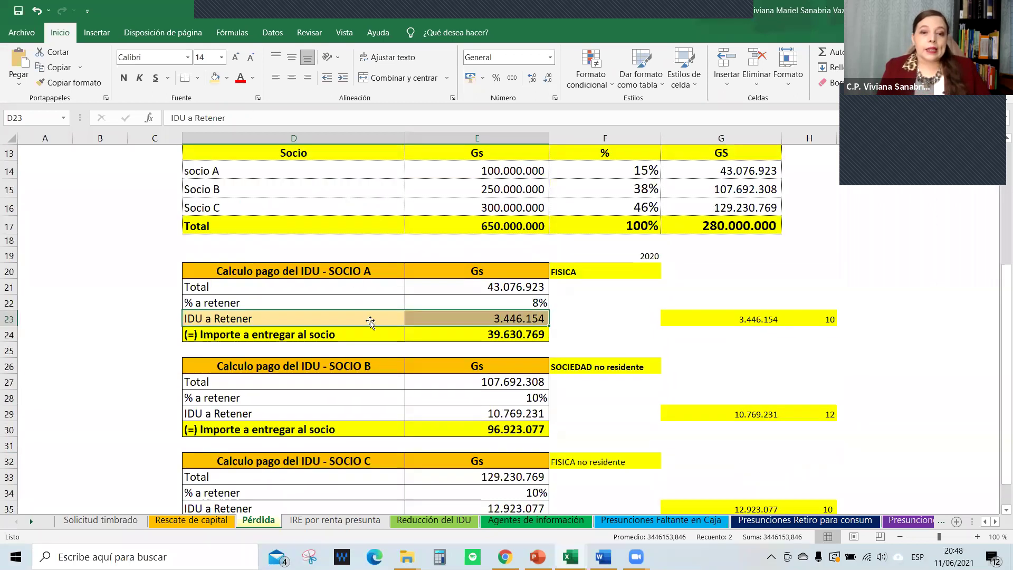
Add the note 'Pago unico y definitivo' beside Socio A's Total
left_click(569, 371)
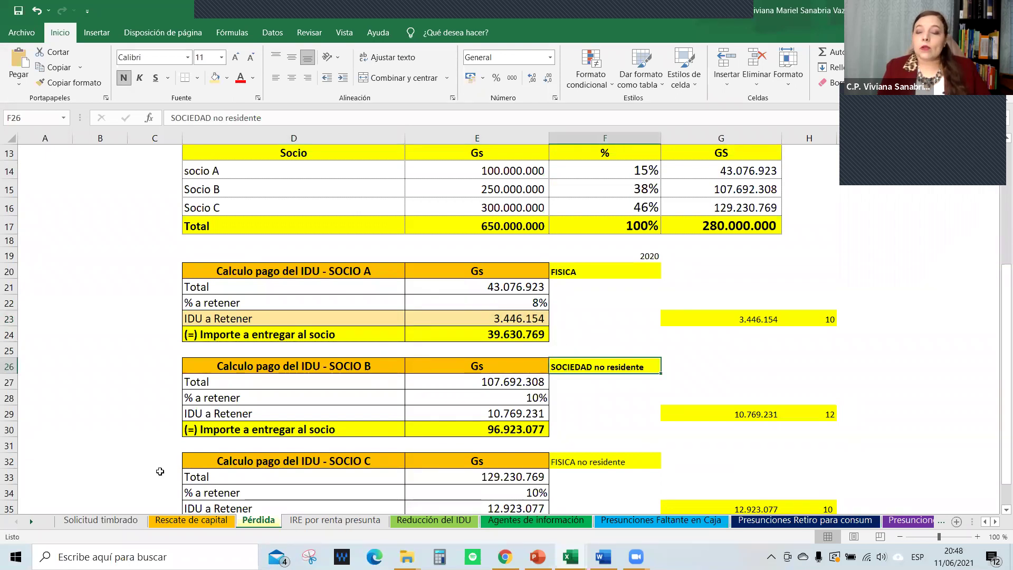
left_click(564, 286)
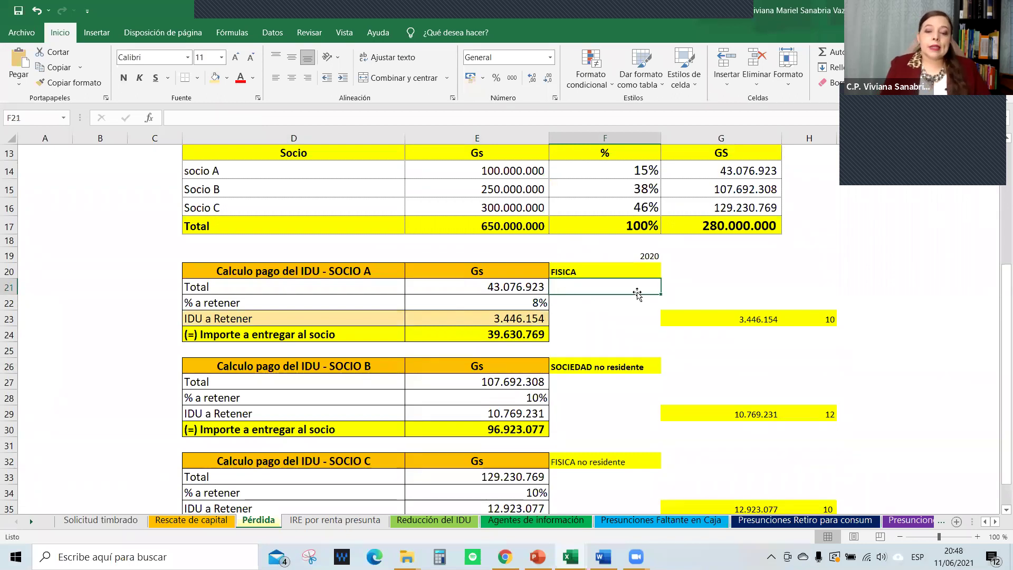
type("P")
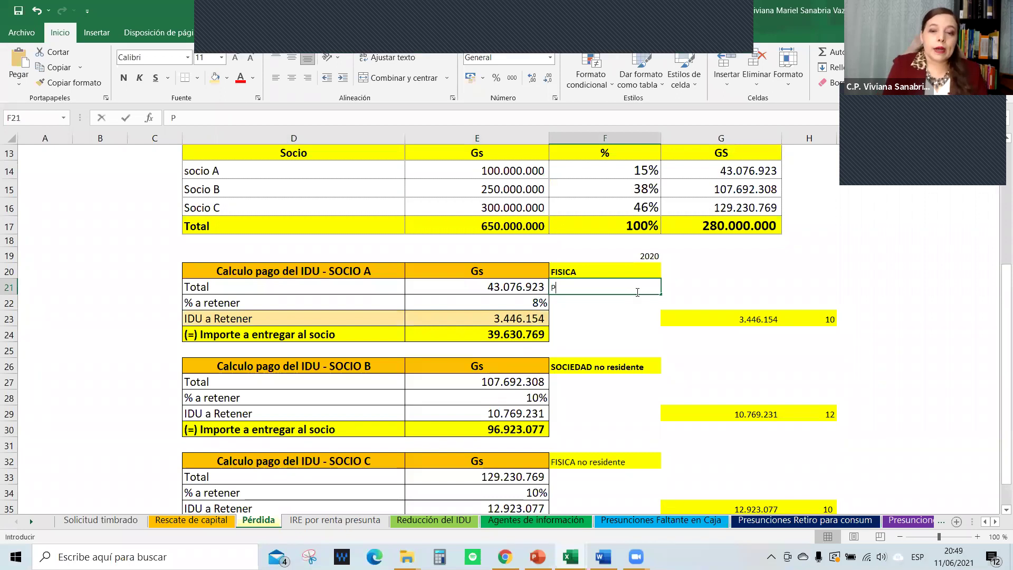
type("ago unico y d")
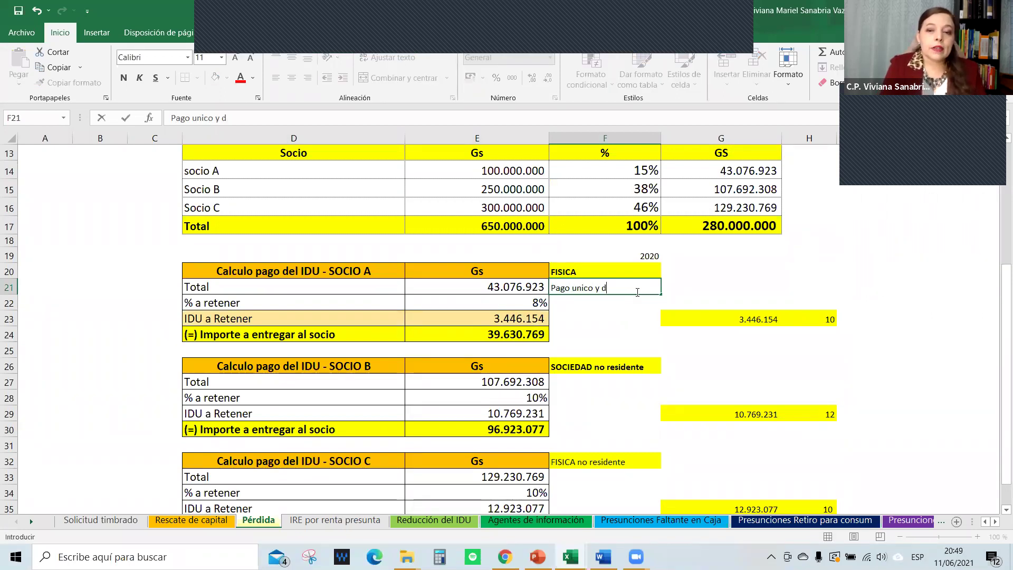
type("efinitivo")
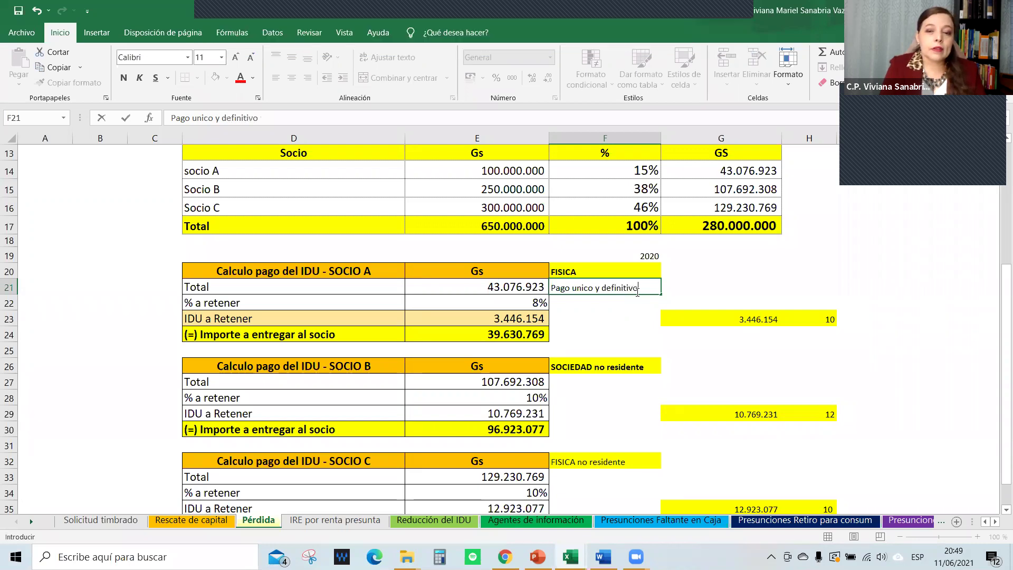
key("ctrl+Return")
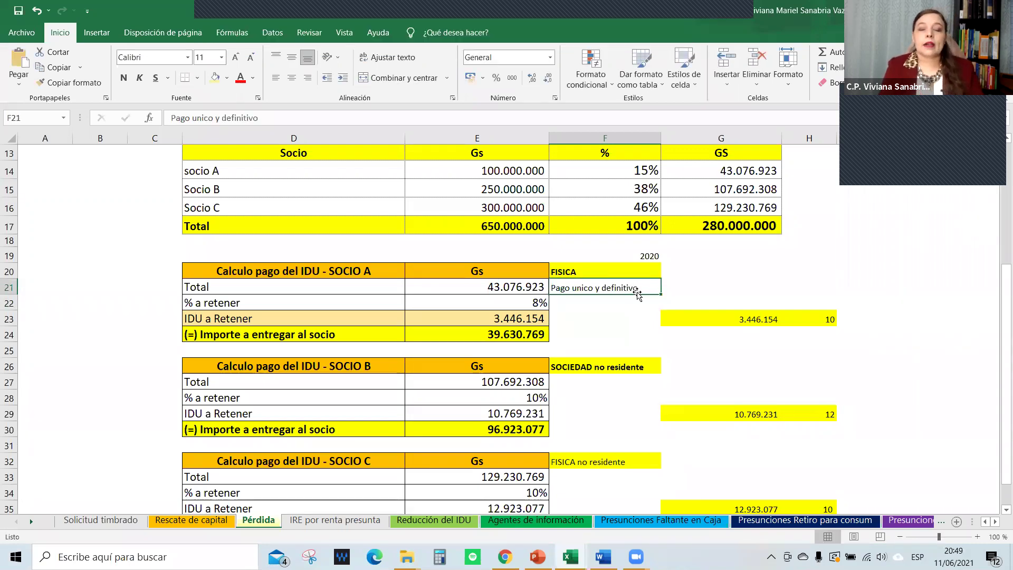
Copy the same note beside Socio B's Total and check that Total's formula
key("ctrl+c")
key("Down")
key("Down")
key("Down")
key("Down")
key("Down")
key("Down")
key("Down")
key("Up")
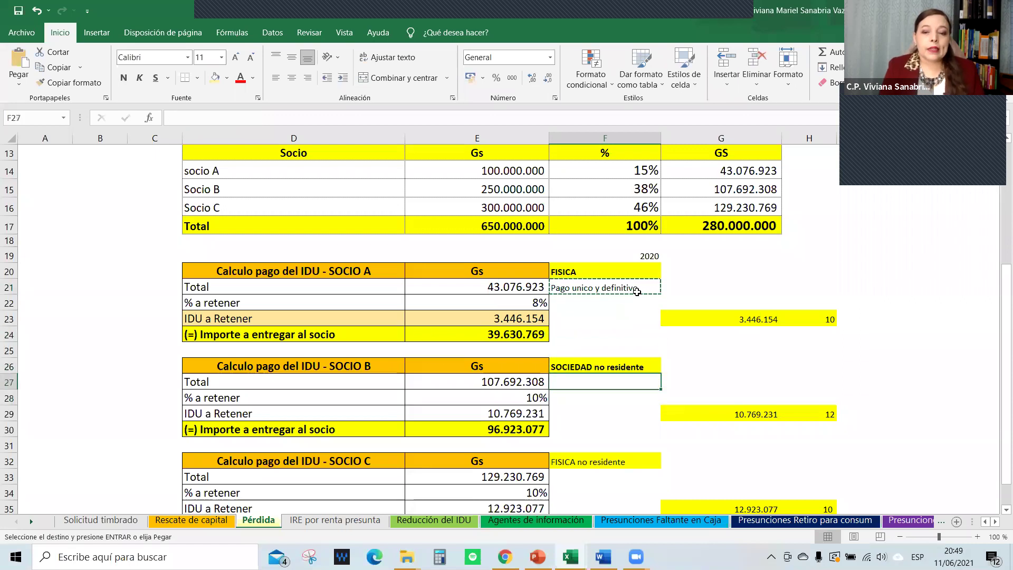
key("ctrl+v")
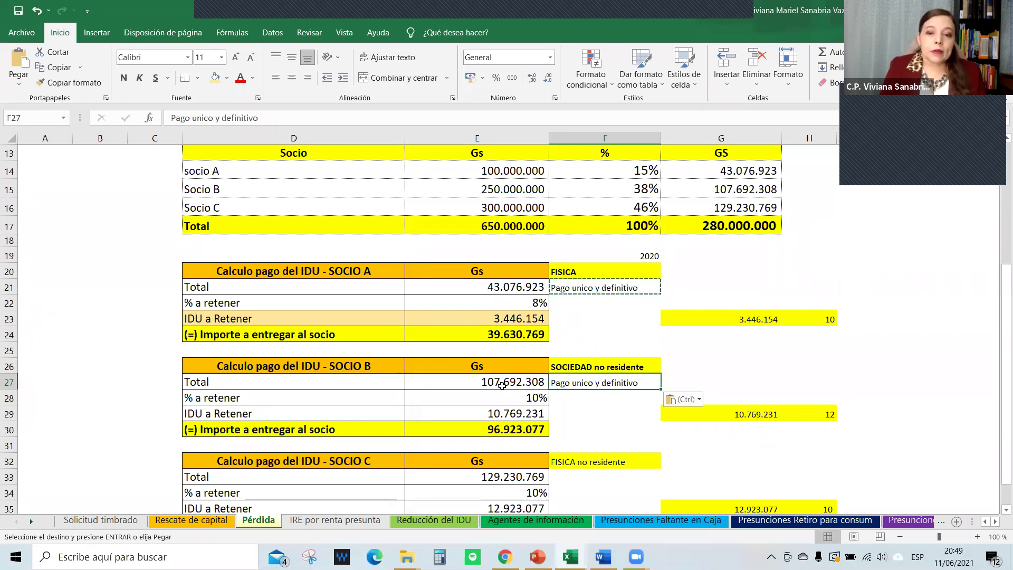
left_click(484, 375)
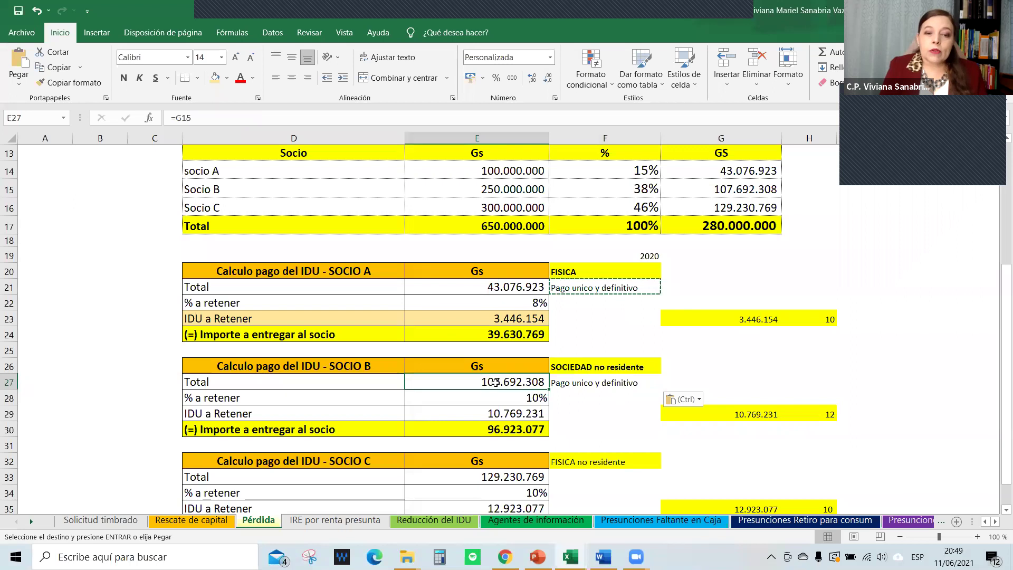
Change Socio B's retention rate in E28 from 10% to 15%
left_click(743, 187)
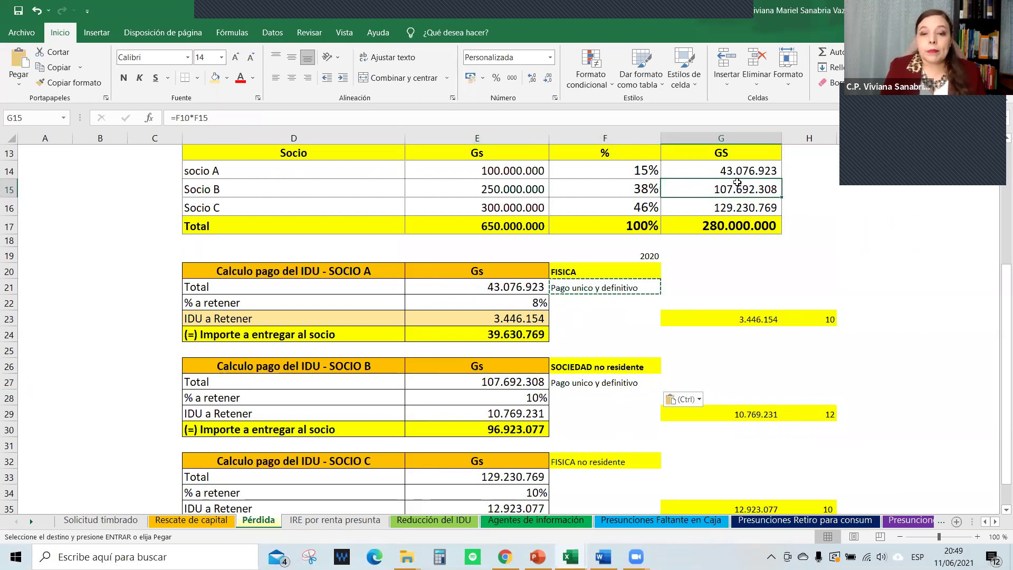
left_click(530, 399)
key("Escape")
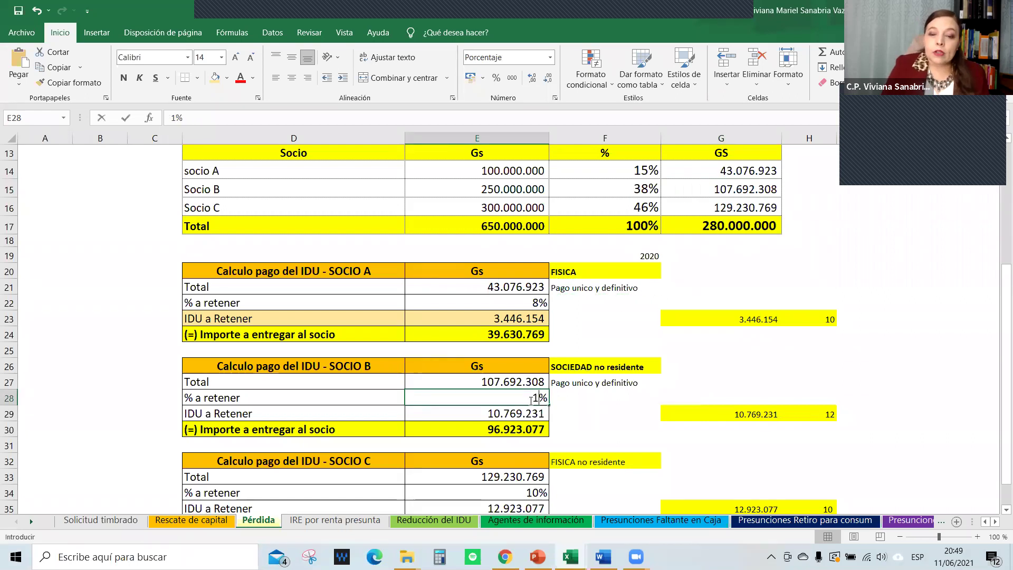
type("15")
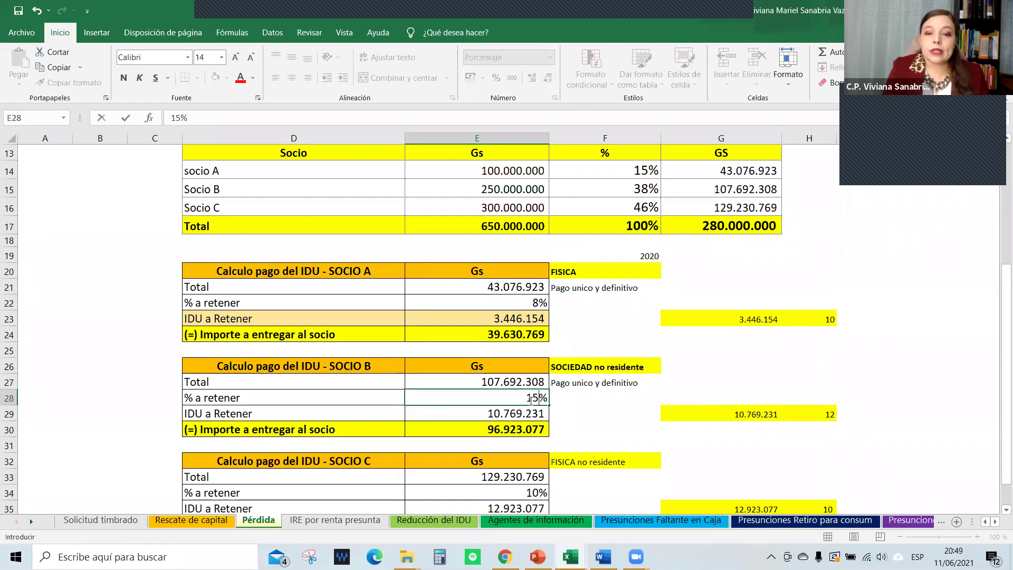
key("Return")
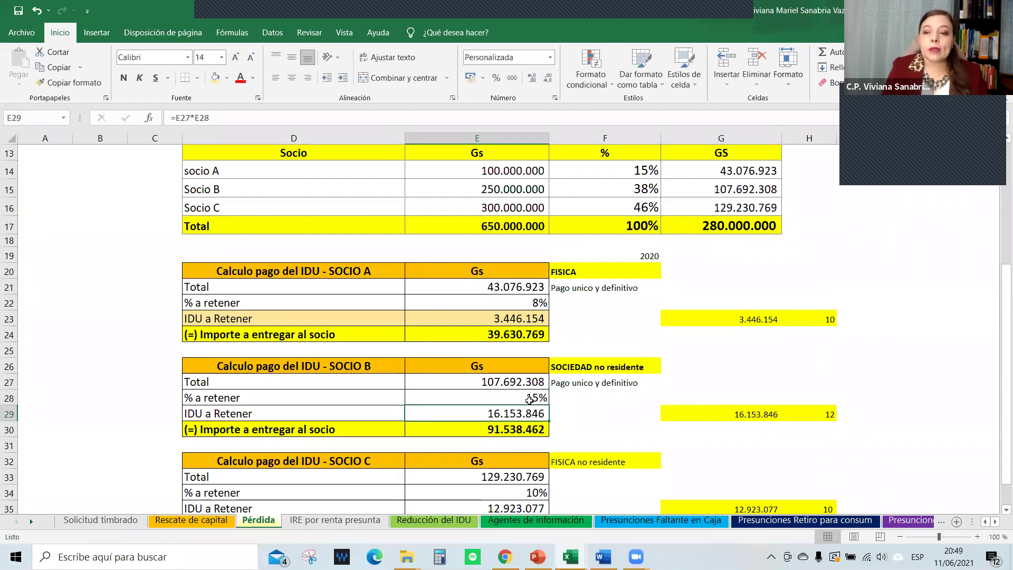
Review Socio B's updated IDU (16.153.846) and net amount (91.538.462) rows
mouse_move(289, 409)
left_mouse_down()
mouse_move(496, 417)
mouse_move(464, 431)
left_mouse_up()
left_click(331, 430)
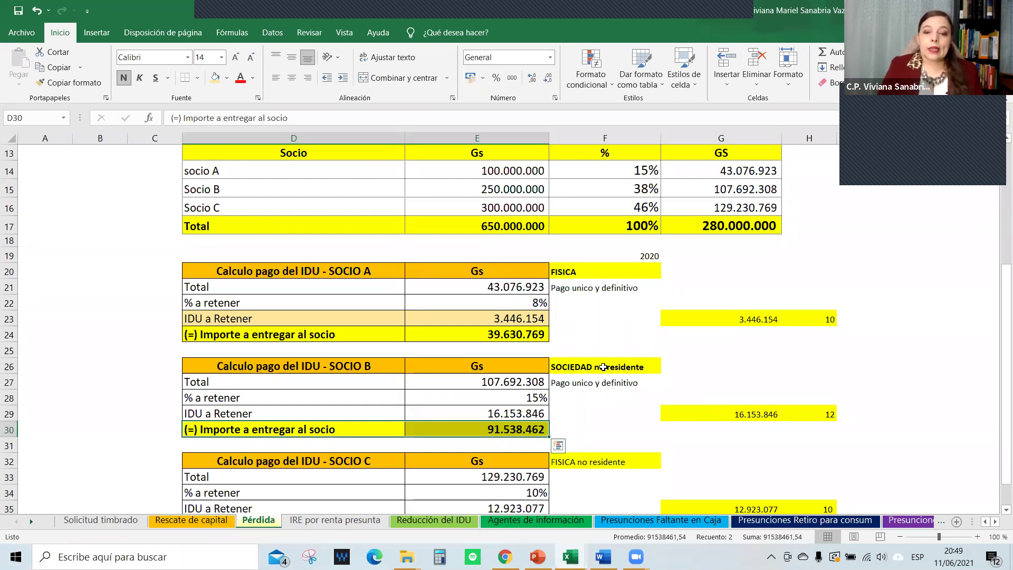
key("Down")
key("Down")
key("Right")
key("Right")
Relabel Socio C's type as 'SOCIEDAD residente'
left_click(124, 77)
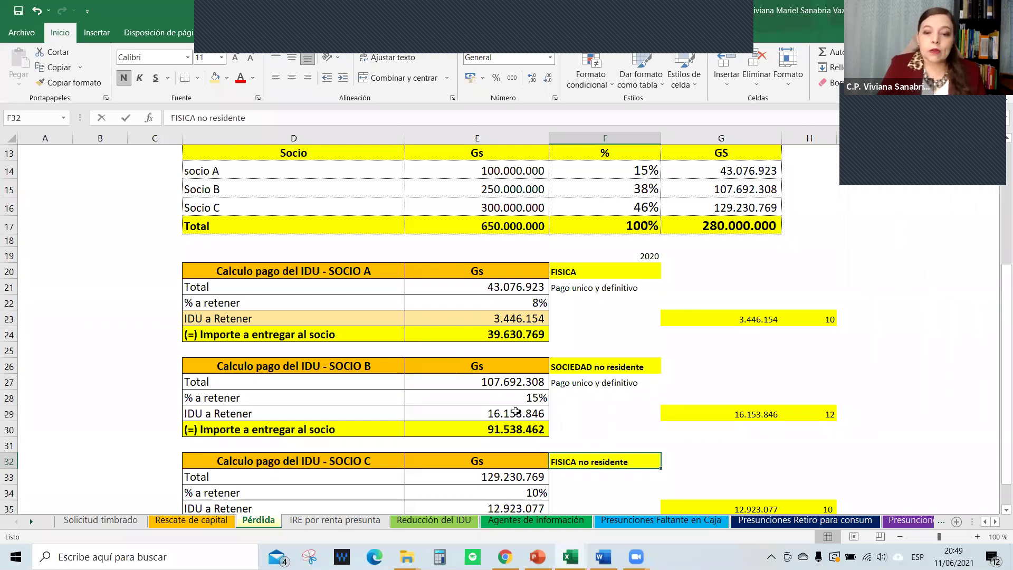
type("SOCIEDAD")
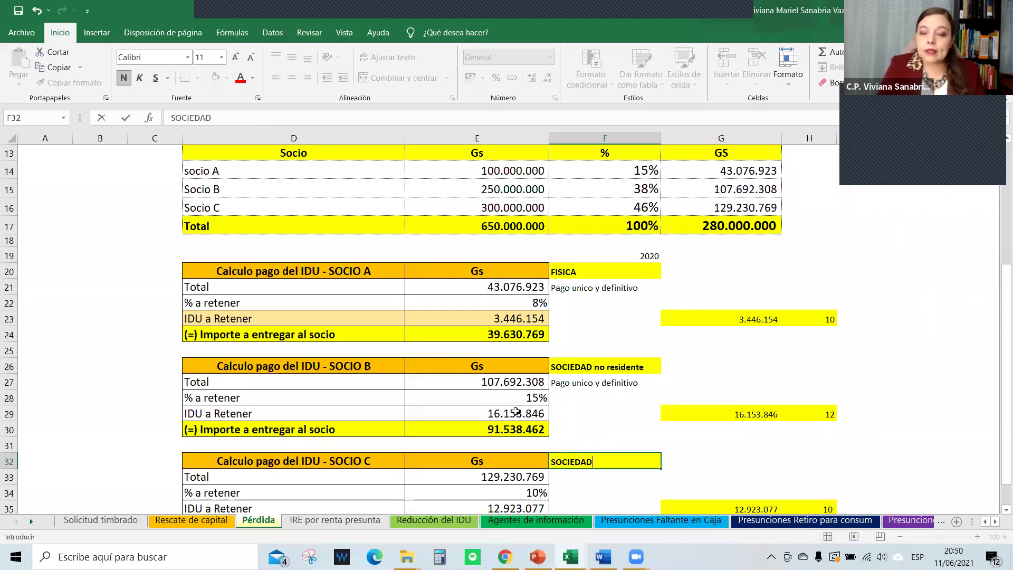
type(" residente")
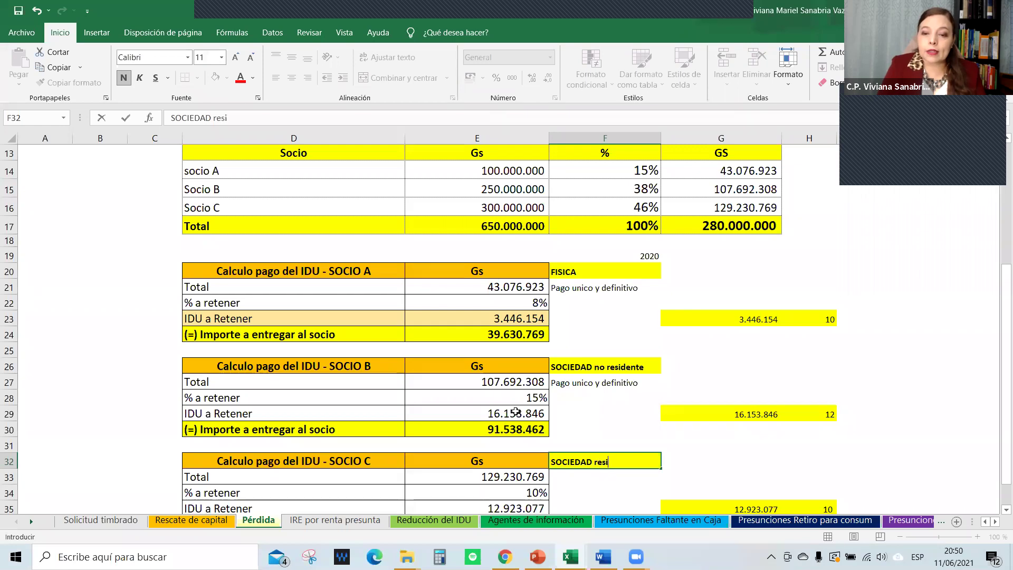
key("Return")
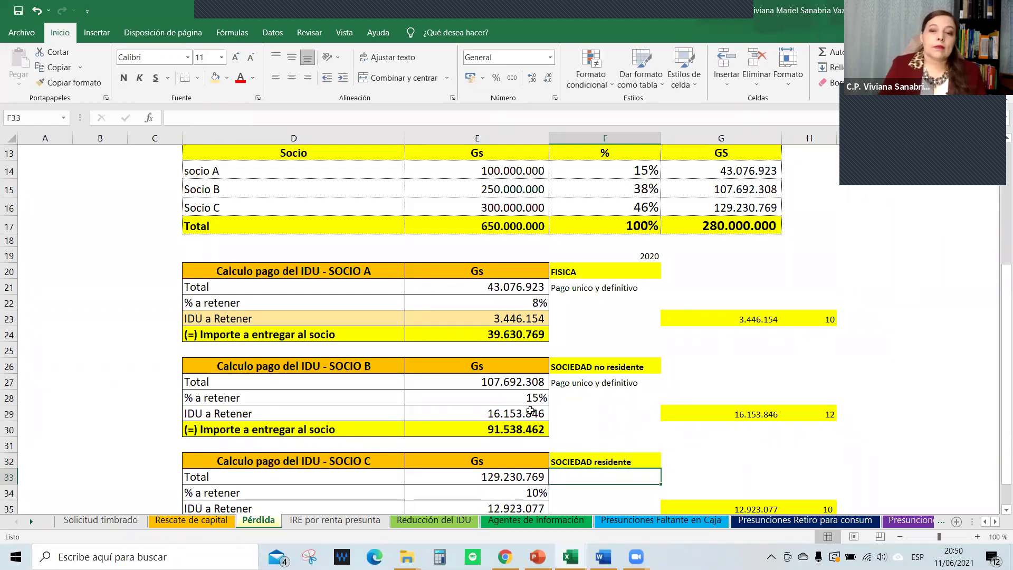
scroll(528, 410, "down", 1)
Set Socio C's retention rate in E34 to 8%
left_click(533, 423)
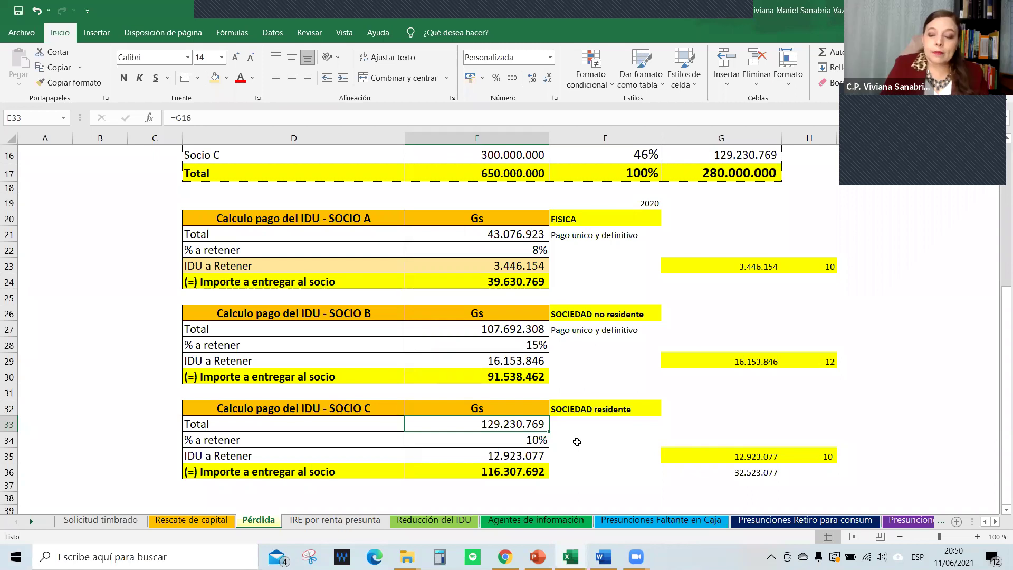
type("8")
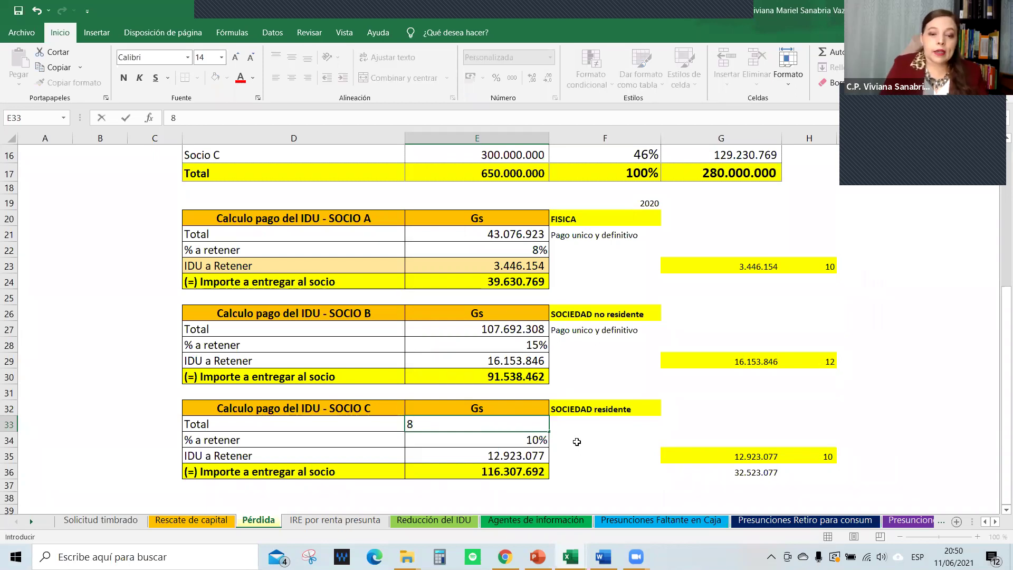
key("Down")
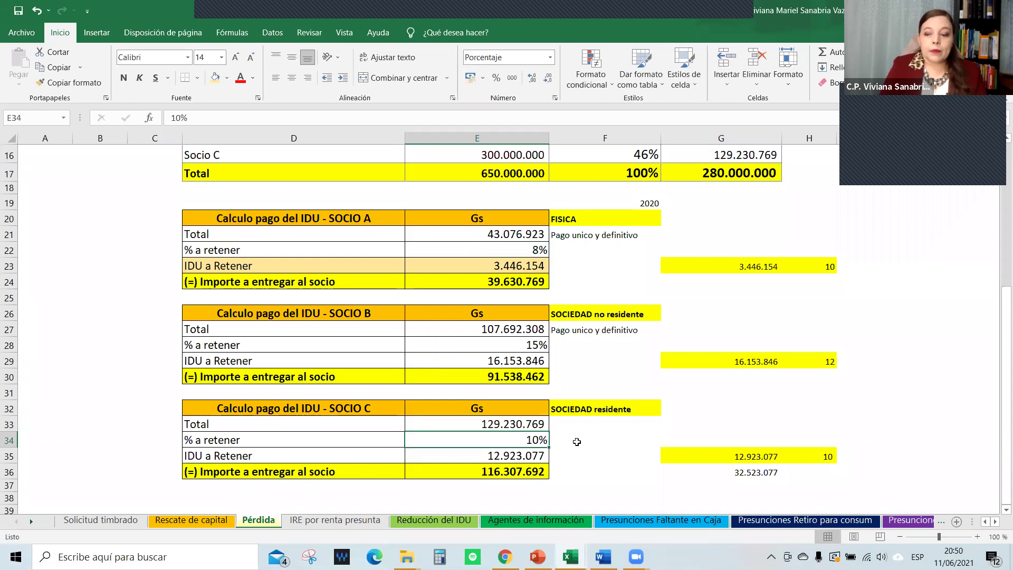
type("8")
key("Return")
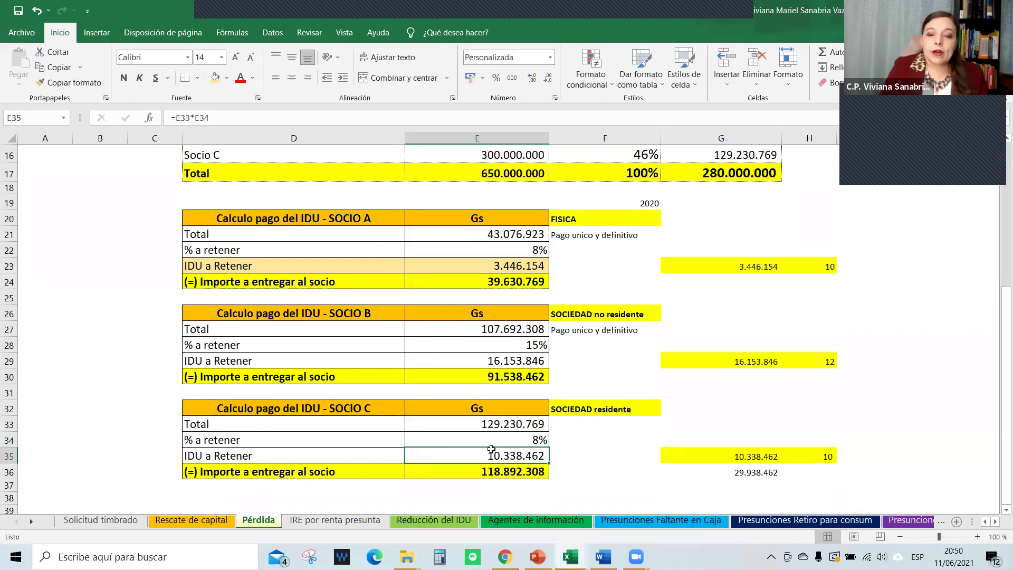
Add the note 'Pago a cuenta' beside Socio C's Total
left_click(579, 427)
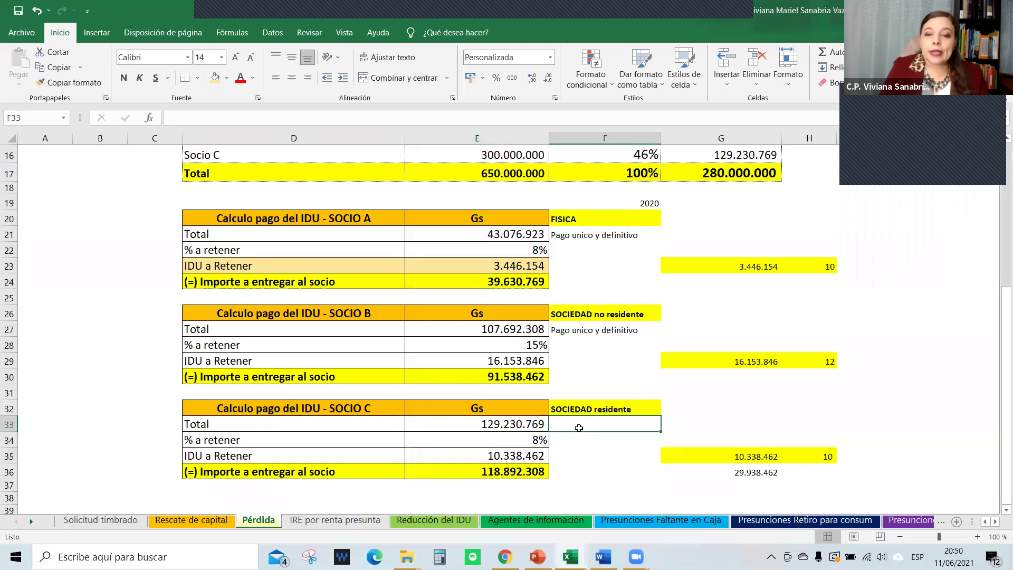
type("Pago")
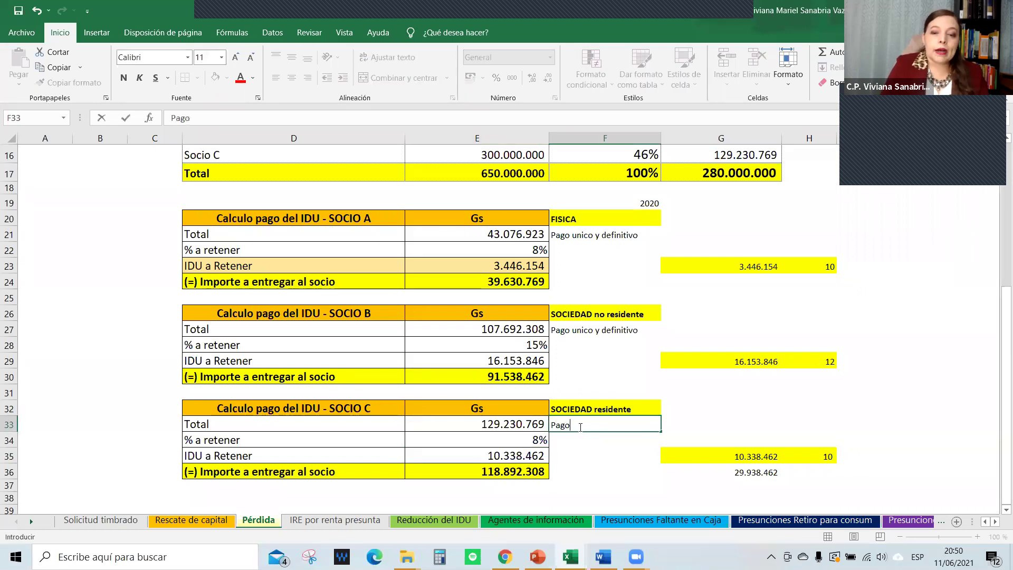
type(" a cuenta")
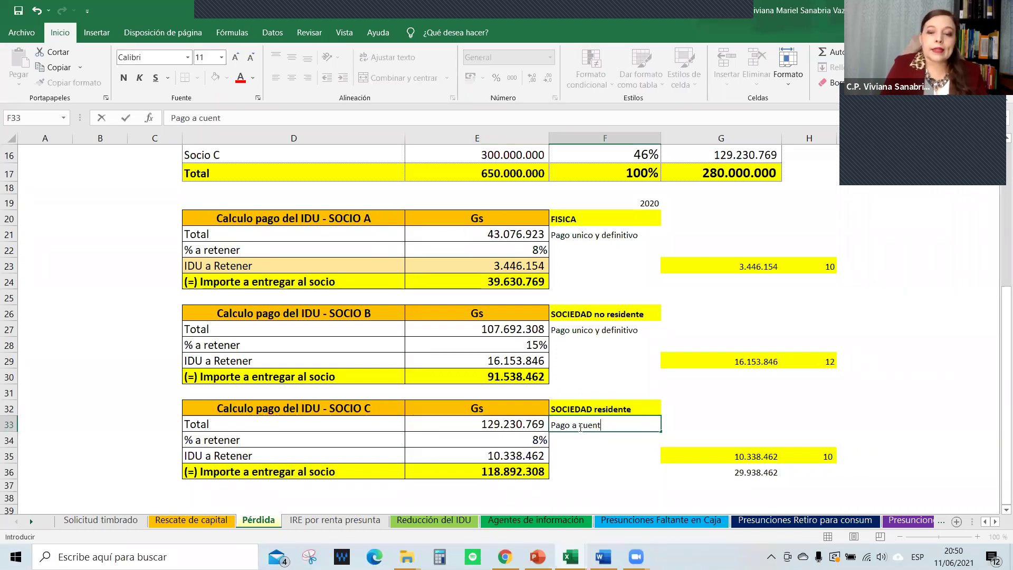
key("Return")
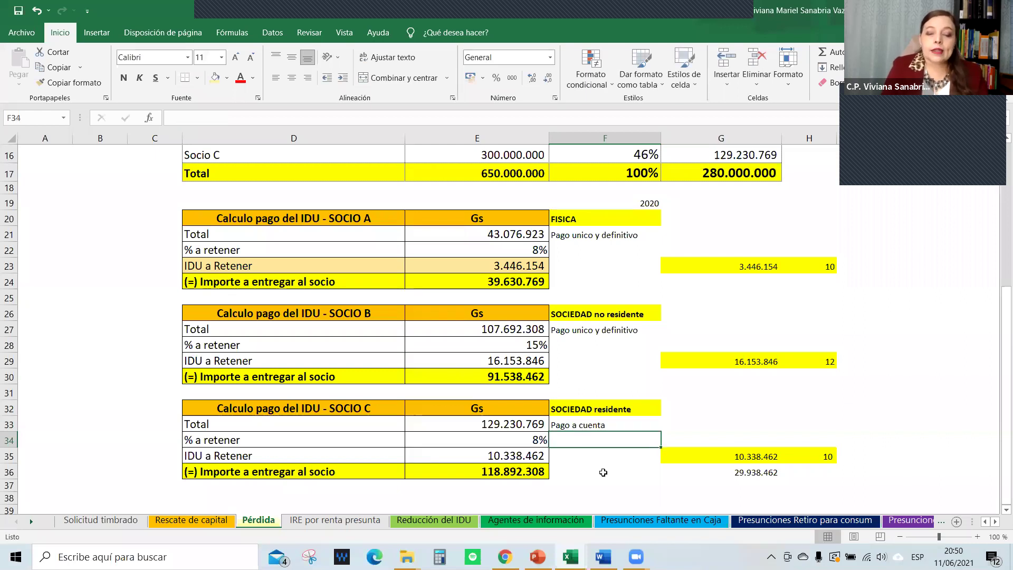
left_click_drag(528, 409, 603, 472)
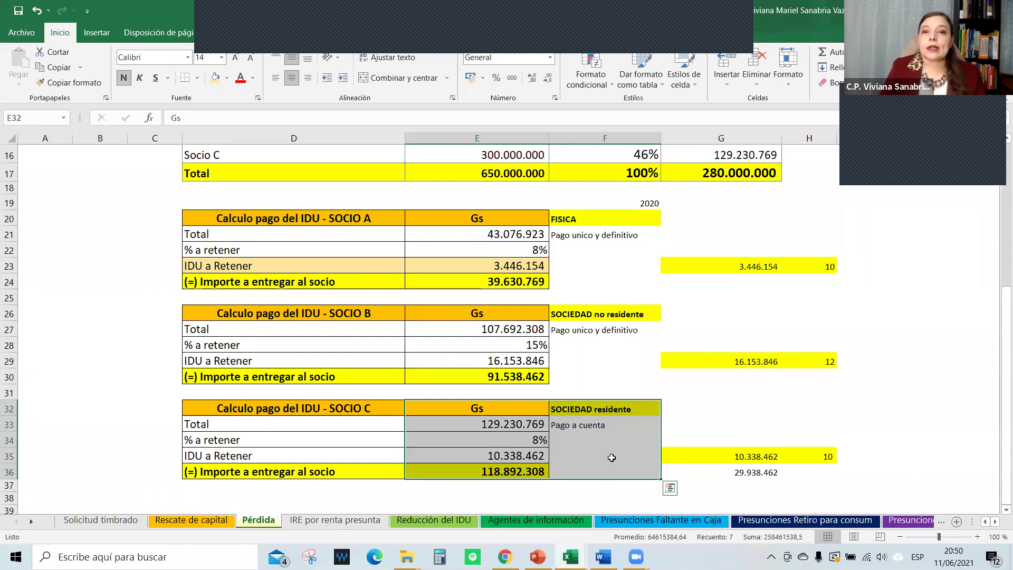
left_click(758, 50)
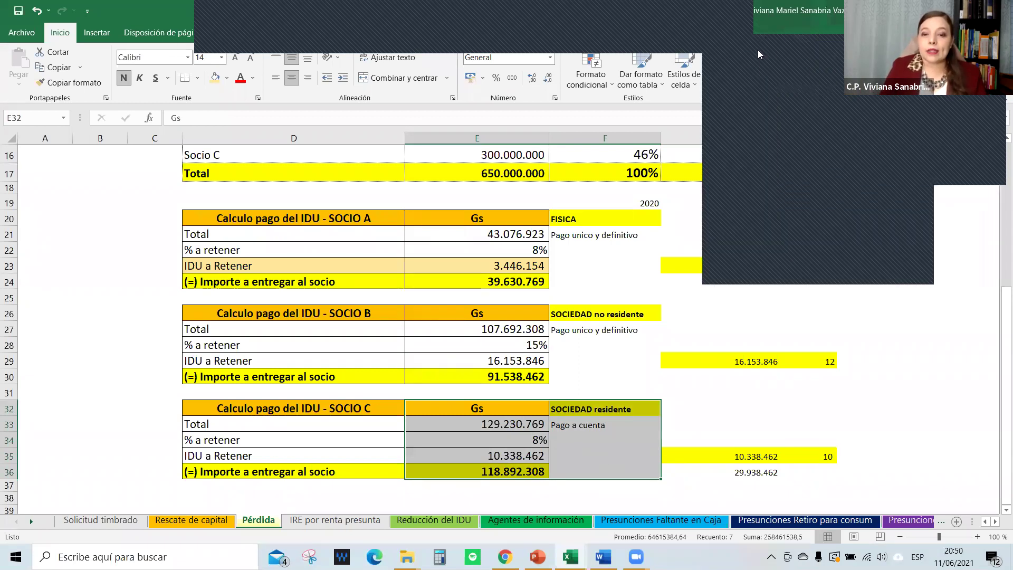
left_click_drag(757, 50, 439, 160)
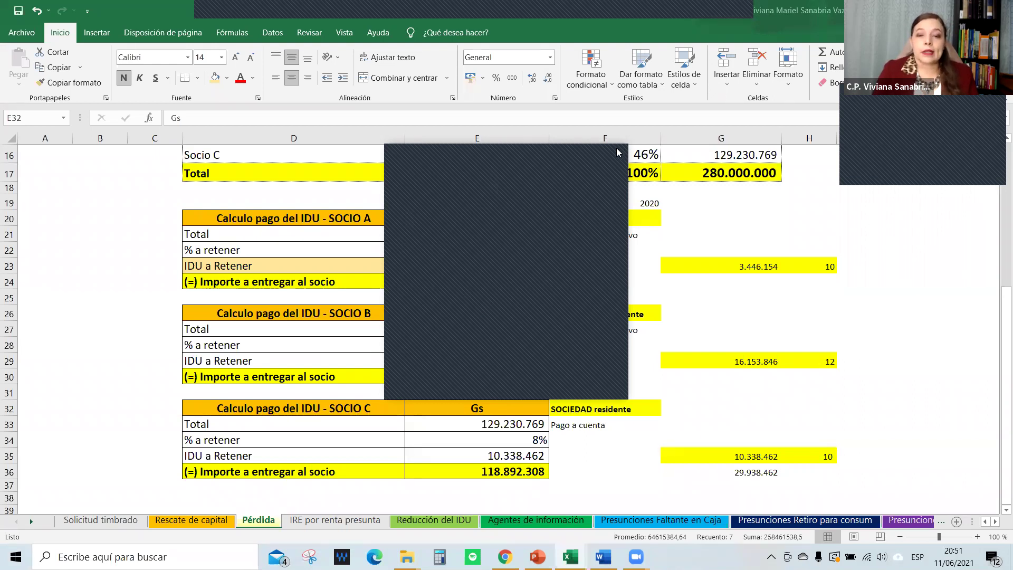
scroll(401, 315, "up", 2)
scroll(496, 182, "down", 2)
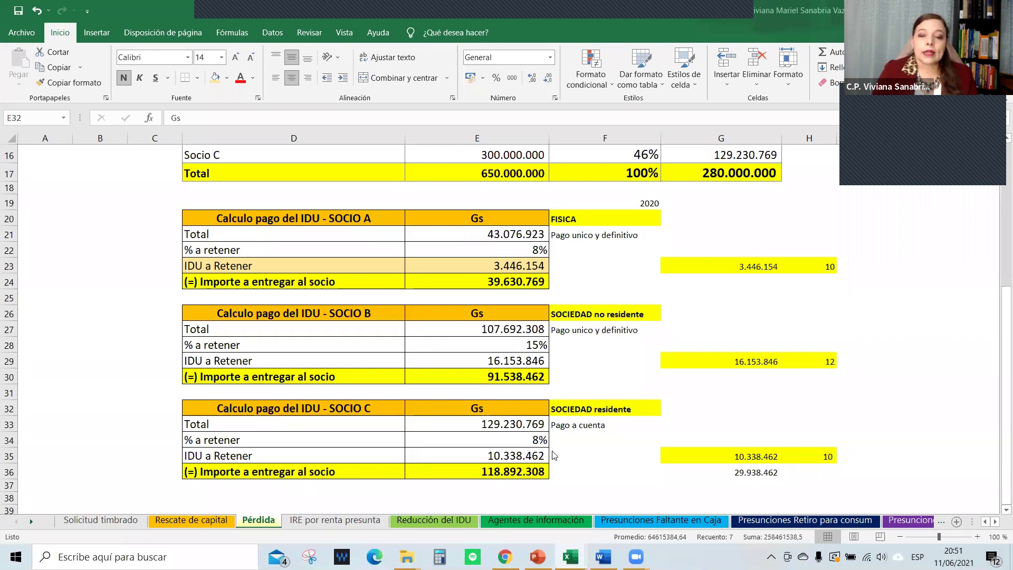
mouse_move(570, 556)
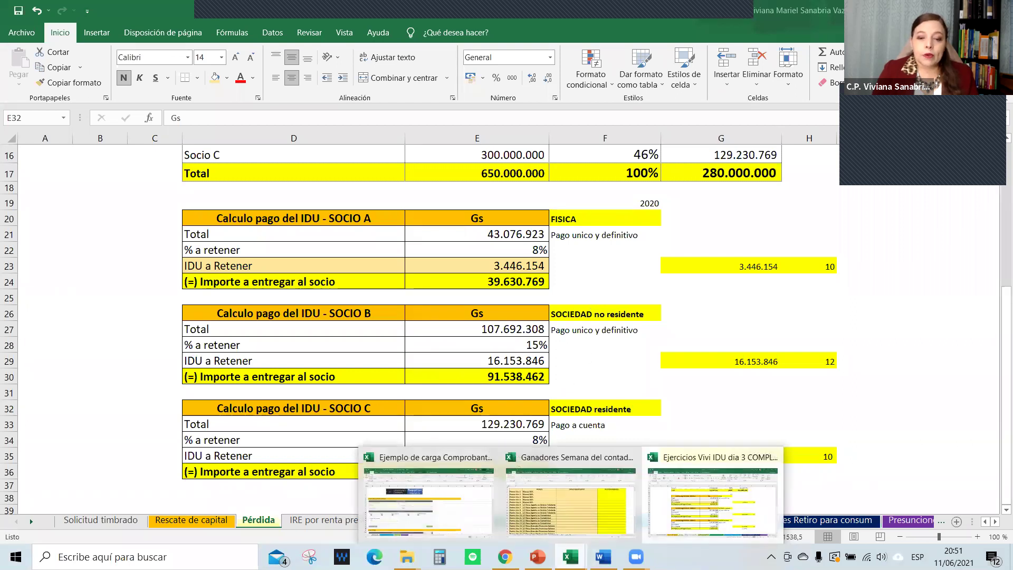
Switch to the sample voucher-loading workbook
left_click(467, 511)
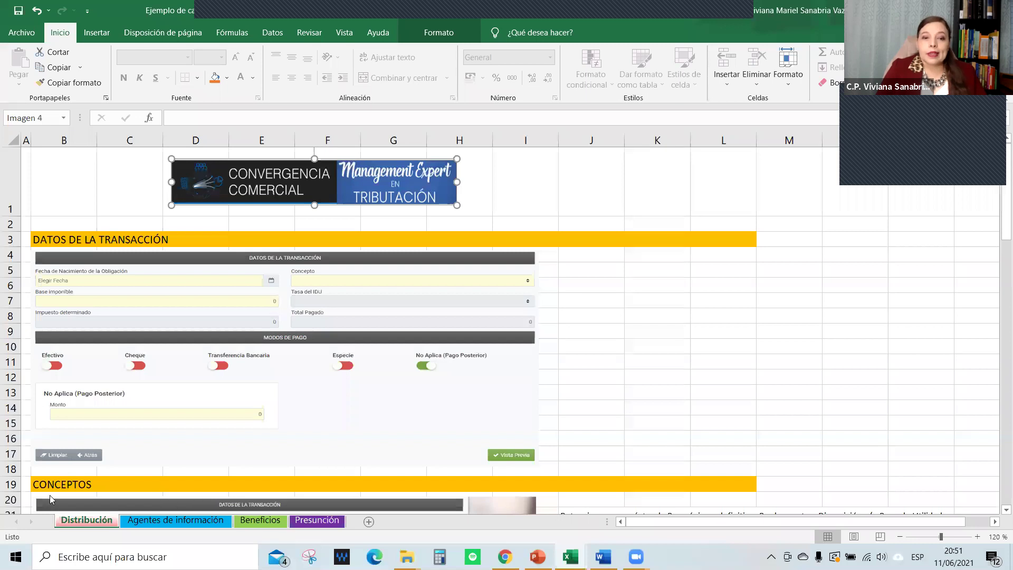
scroll(103, 473, "down", 2)
scroll(106, 468, "up", 2)
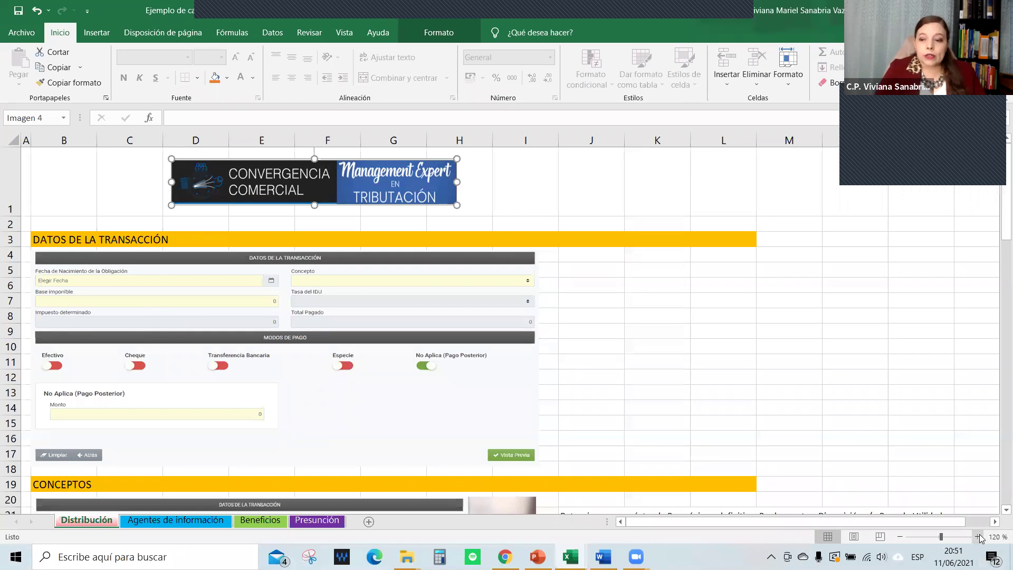
Zoom the Distribución sheet to 150% and bring the transaction form into view
left_click(978, 536)
left_click(978, 537)
left_click(977, 537)
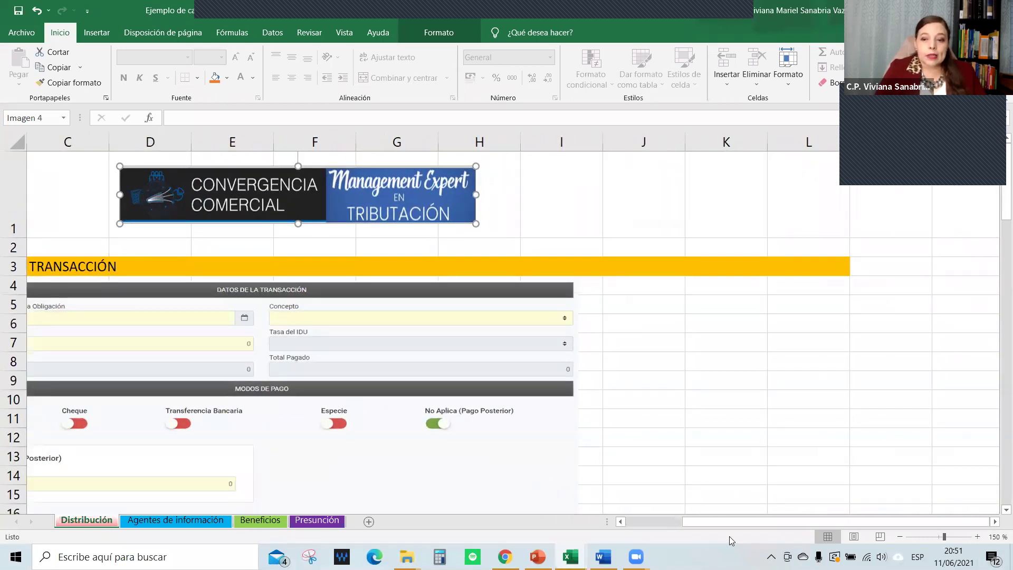
left_click(722, 509)
left_click_drag(726, 521, 636, 521)
scroll(95, 293, "down", 1)
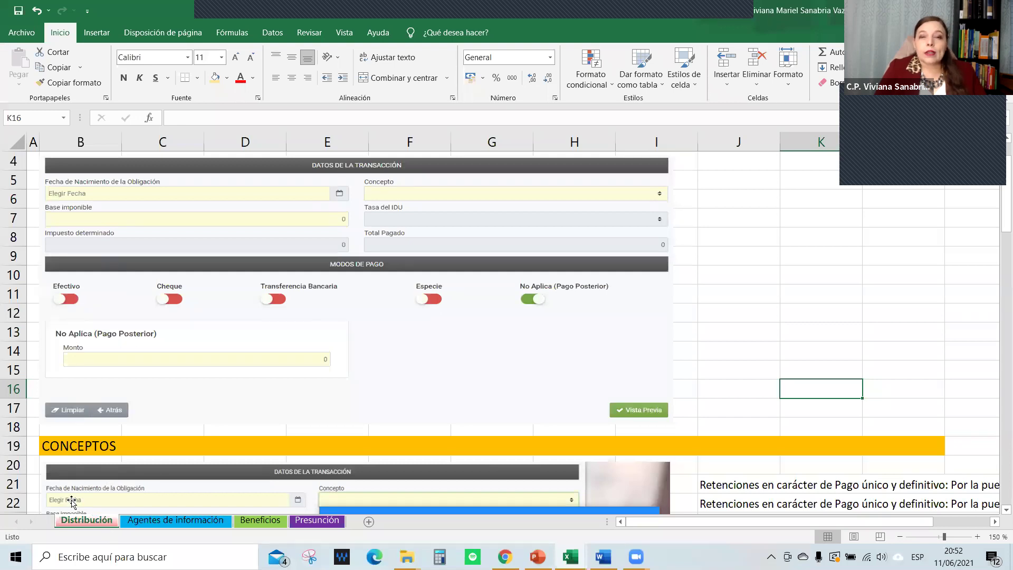
scroll(96, 389, "up", 1)
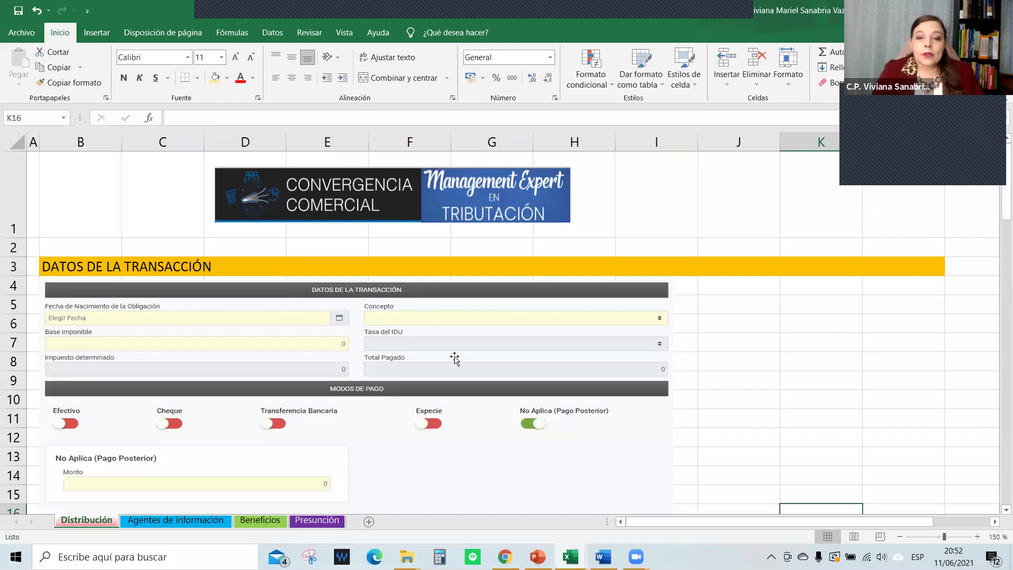
Scroll to the CONCEPTOS section so the six concepts in J21:J26 show beside the dropdown
scroll(455, 358, "down", 2)
scroll(457, 370, "down", 1)
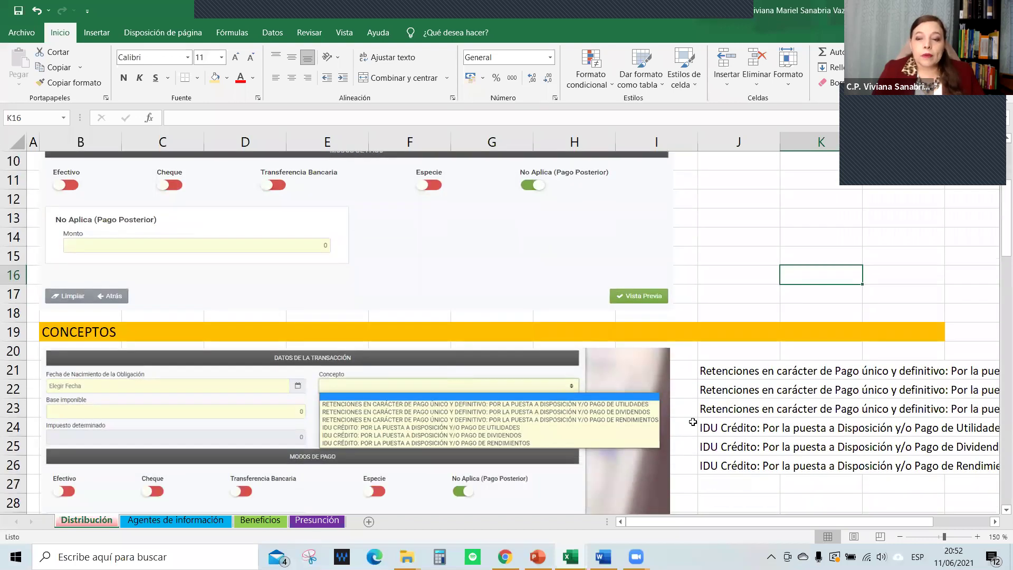
scroll(695, 421, "down", 1)
left_click_drag(778, 526, 908, 519)
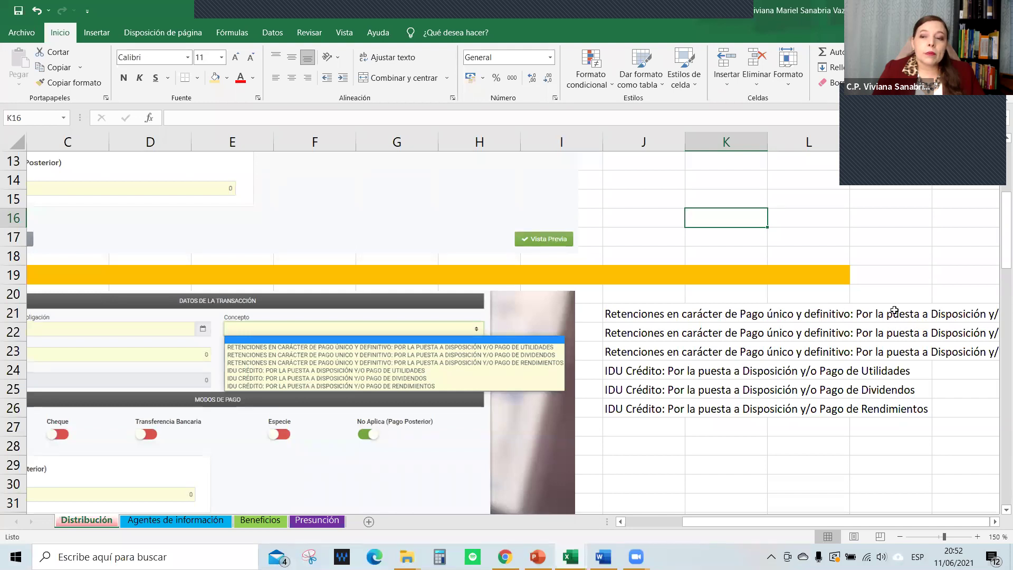
left_click(995, 522)
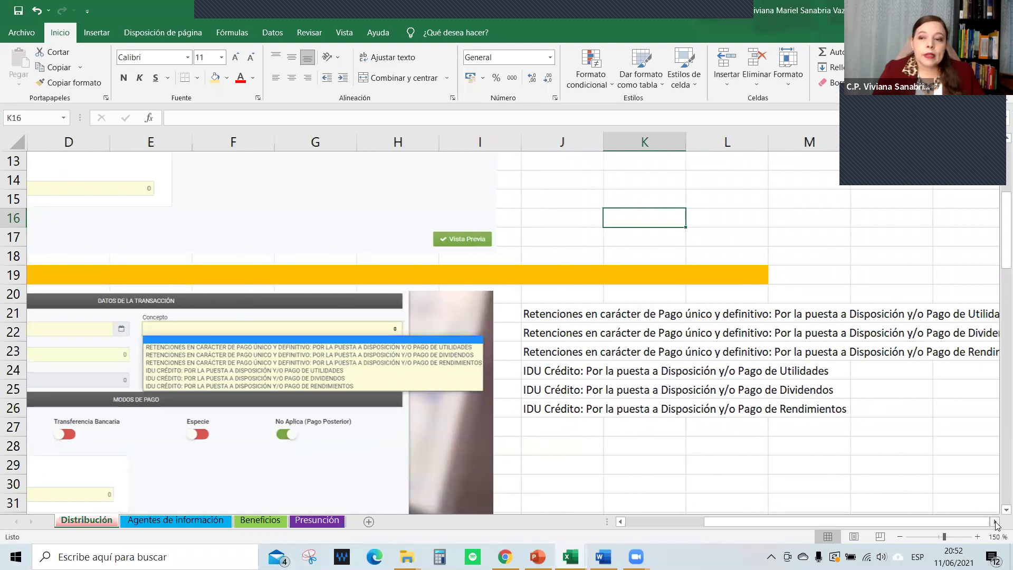
left_click(996, 522)
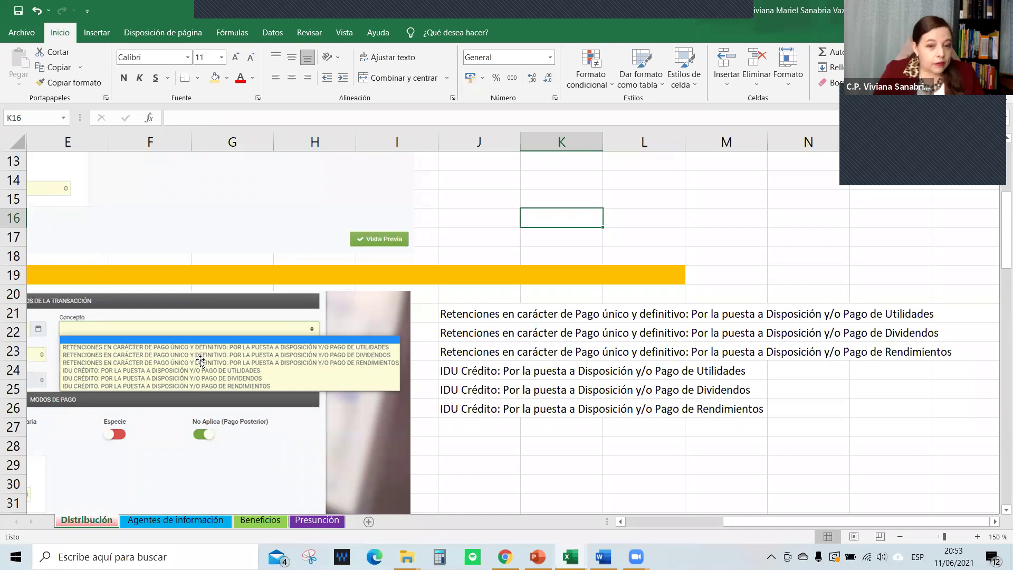
left_click(888, 312)
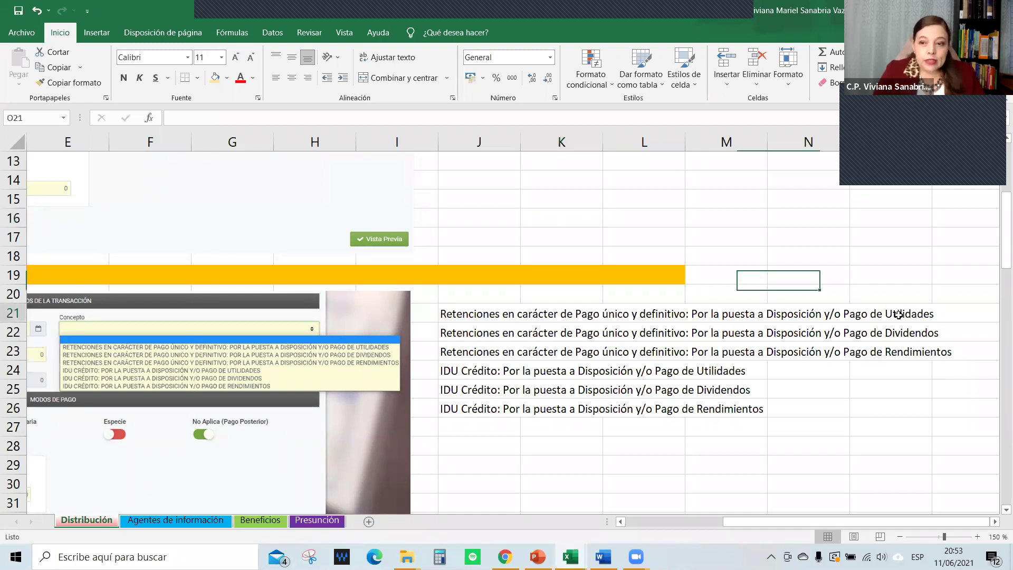
Color 'de Utilidades' red in J21's concept text
left_click(460, 311)
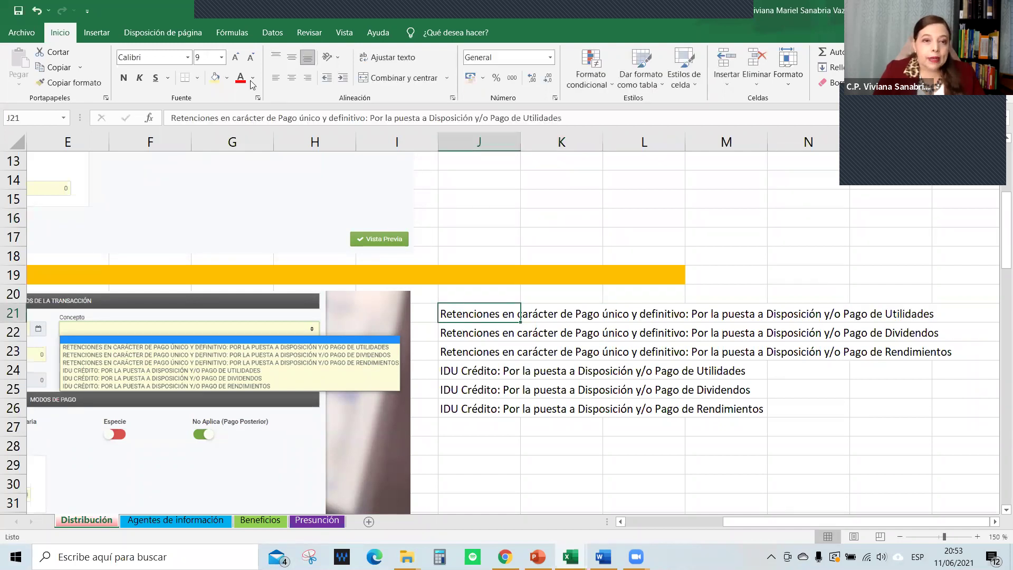
key("F2")
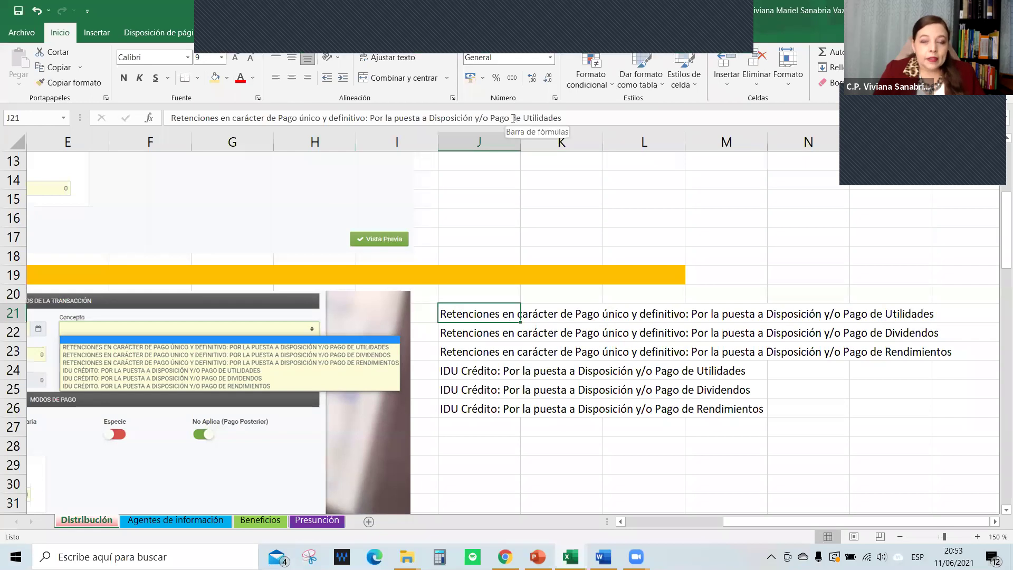
key("ctrl+shift+Left")
key("ctrl+shift+Left")
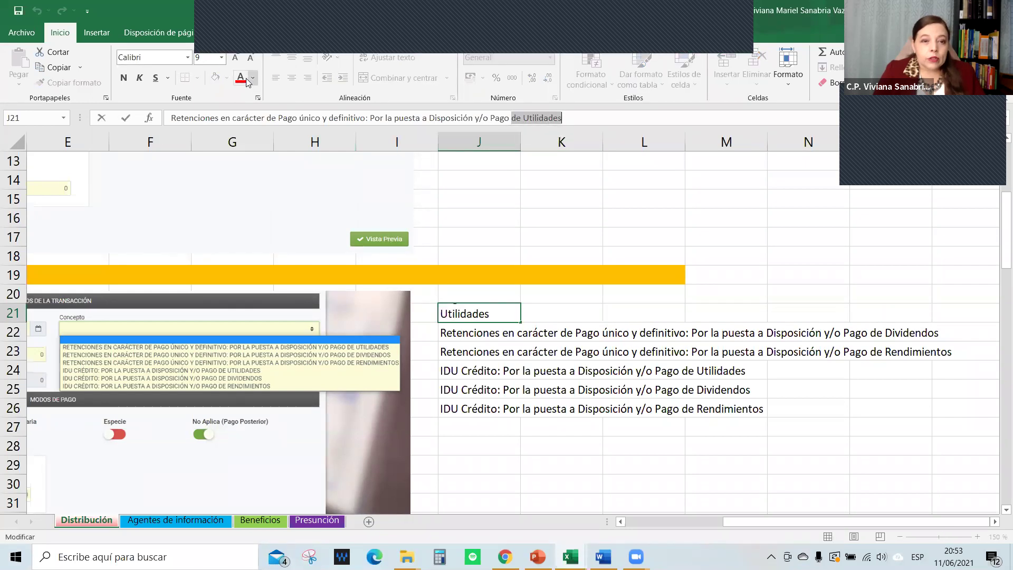
left_click(241, 79)
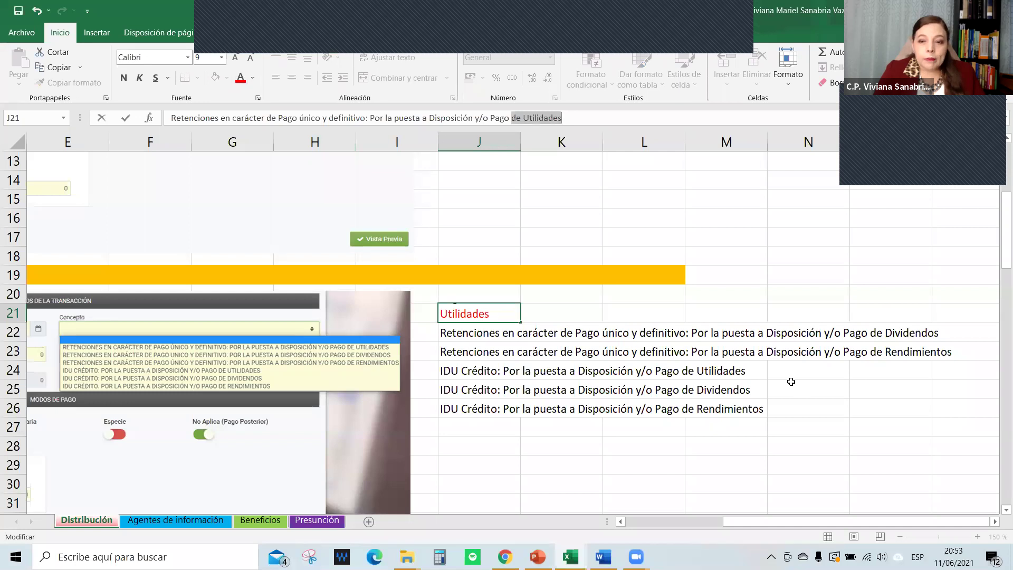
left_click(763, 333)
Color 'Pago de Dividendos' red in J22's concept text
key("Left")
key("Left")
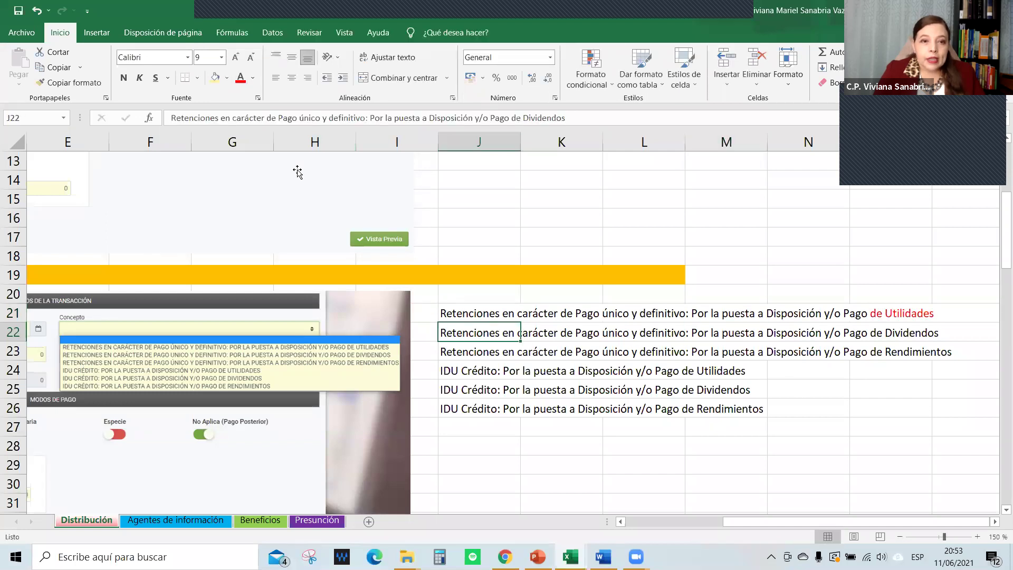
left_click_drag(490, 117, 576, 112)
left_click(241, 78)
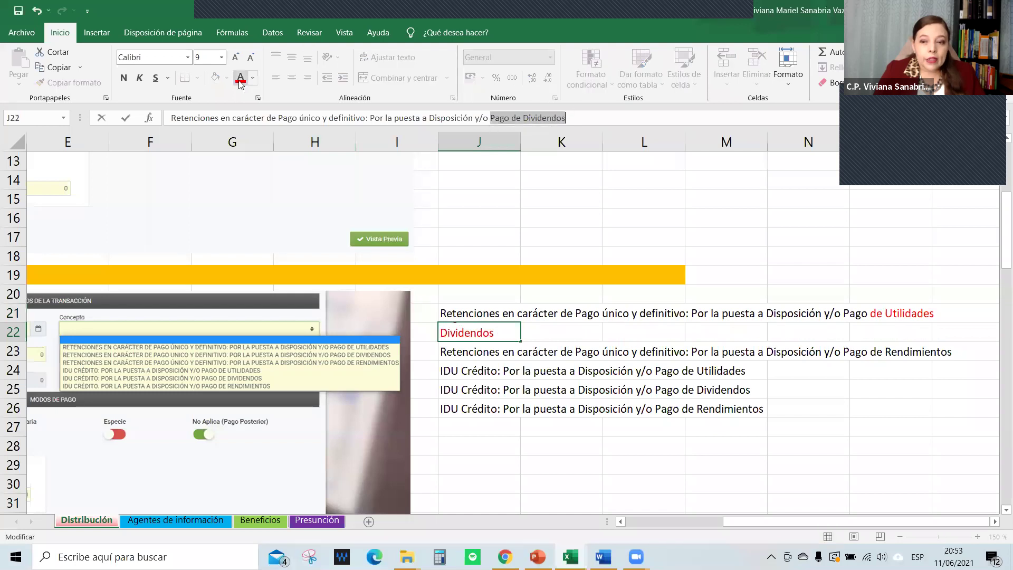
left_click(684, 355)
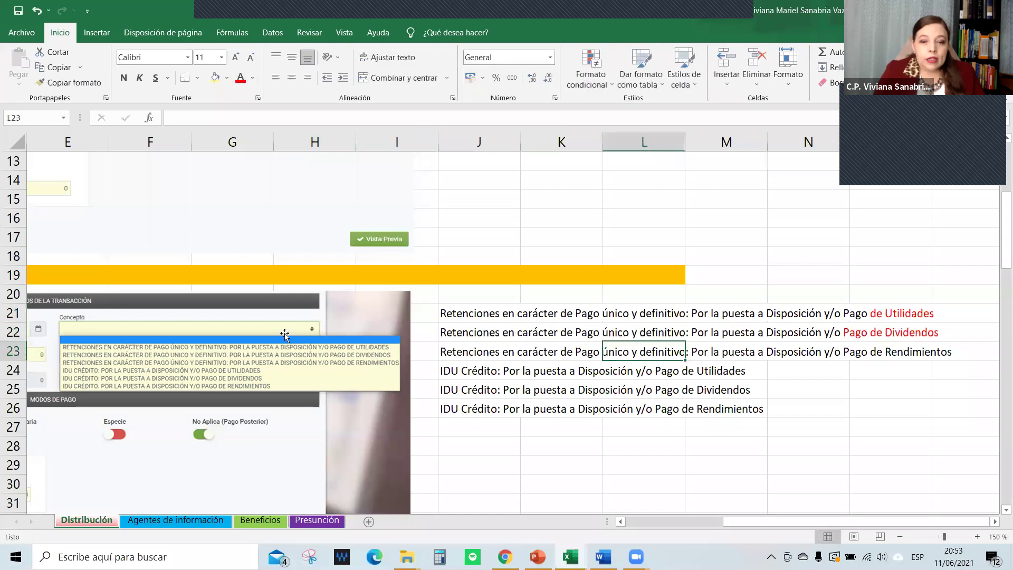
Color 'Pago de Rendimientos' red in J23's concept text
left_click(447, 345)
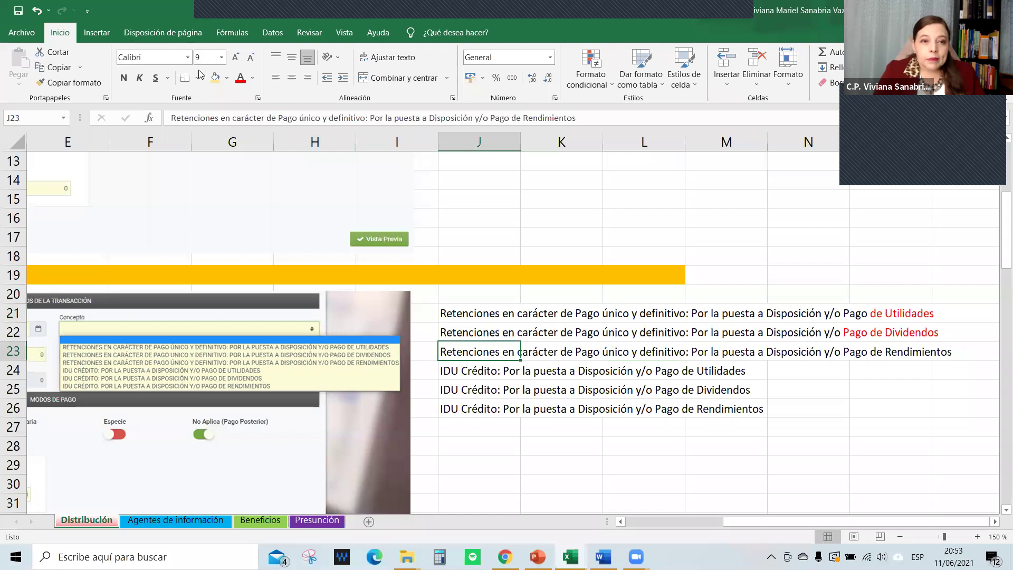
left_click_drag(490, 118, 576, 118)
left_click(253, 77)
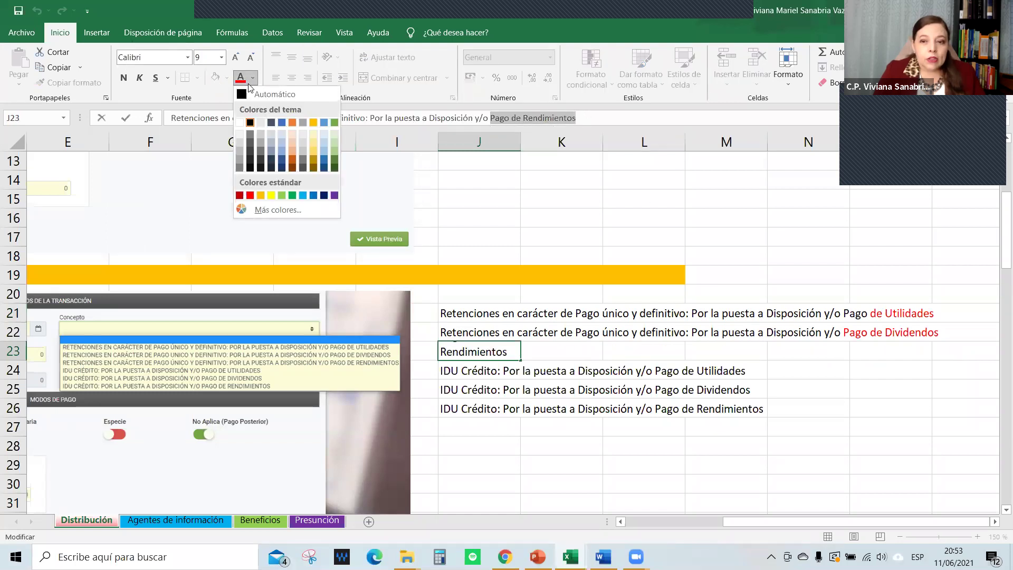
left_click(250, 195)
left_click(744, 418)
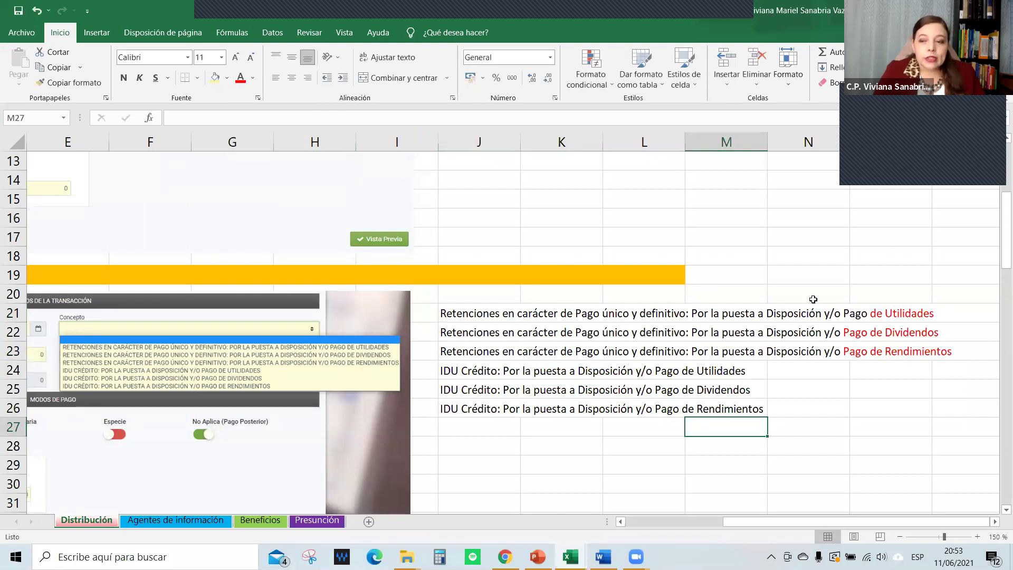
Review the three recolored concept cells and move to the IDU presentation
left_click(867, 311)
left_click(872, 328)
left_click(875, 352)
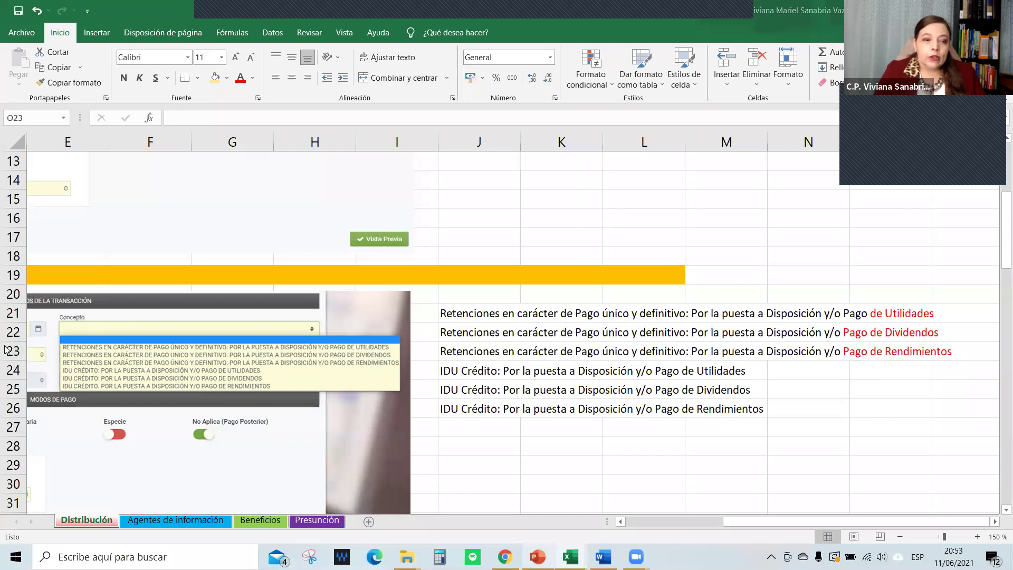
key("alt+Tab")
Advance six slides to the 'Distribución de dividendos' slide defining Dividendos, Utilidades and Rendimientos
key("Down")
key("Down")
key("Down")
key("Down")
key("Down")
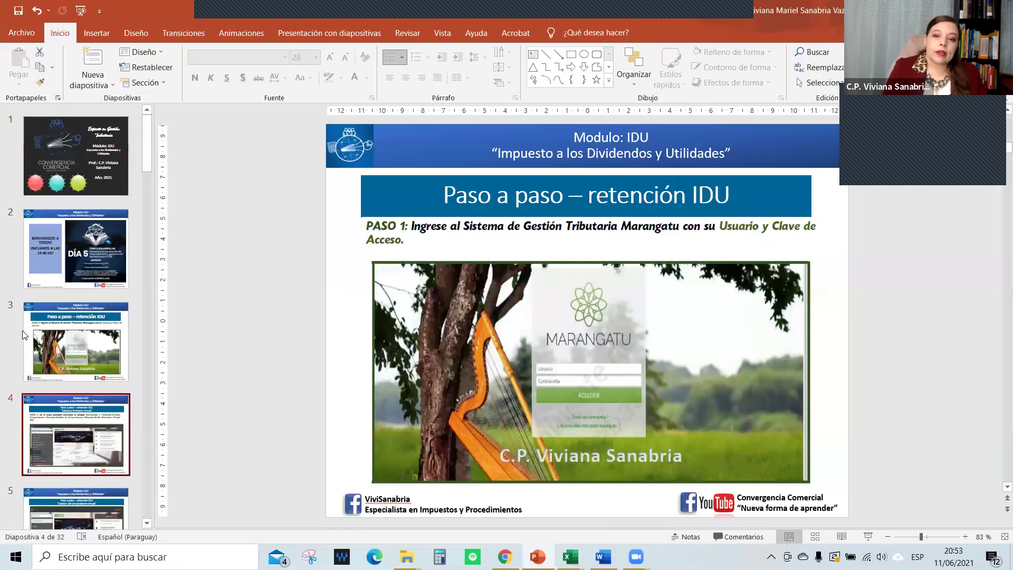
key("Down")
key("Down")
key("Down")
key("Down")
key("Down")
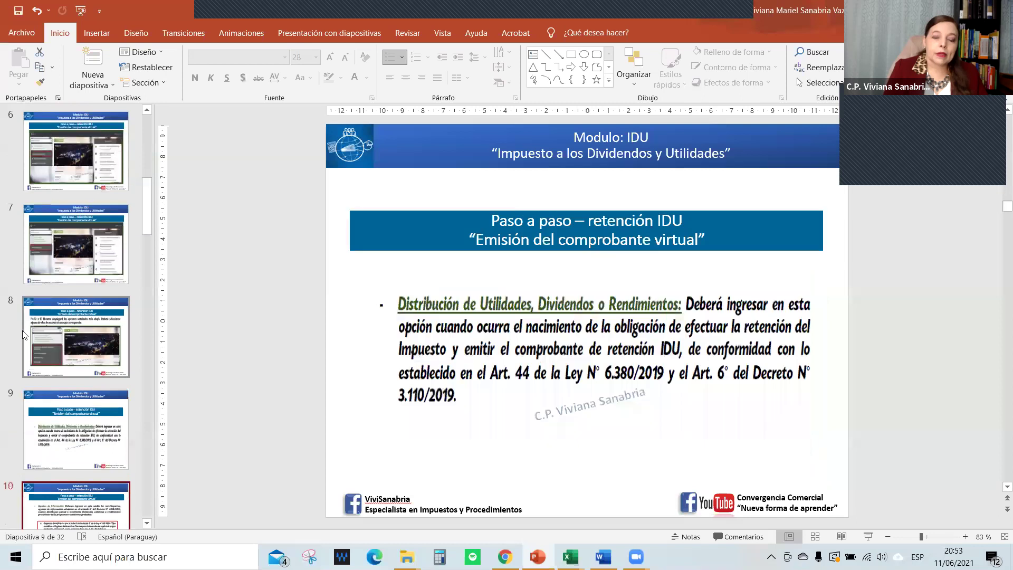
key("Down")
key("Down")
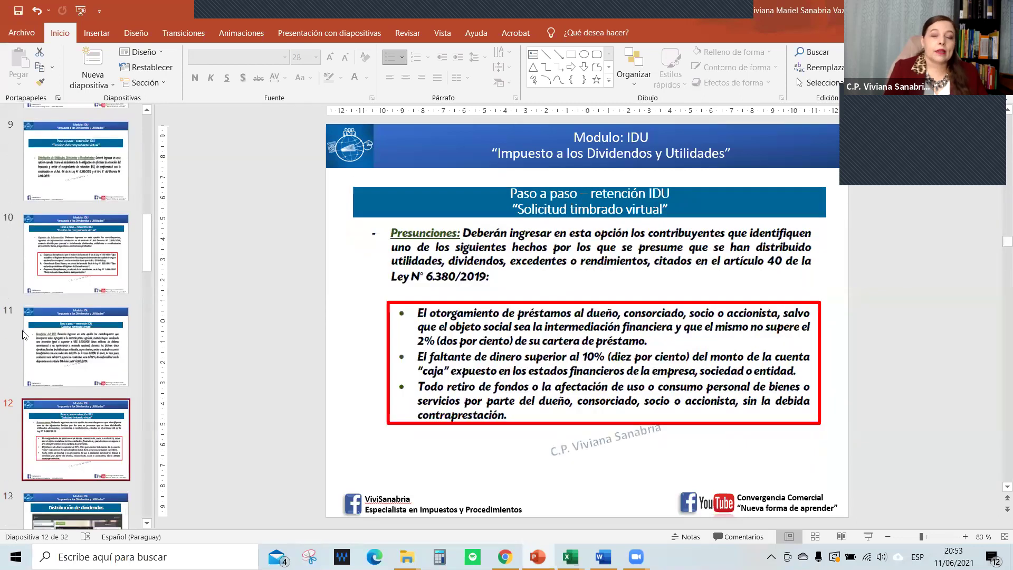
key("Down")
key("Down")
key("Down")
key("Down")
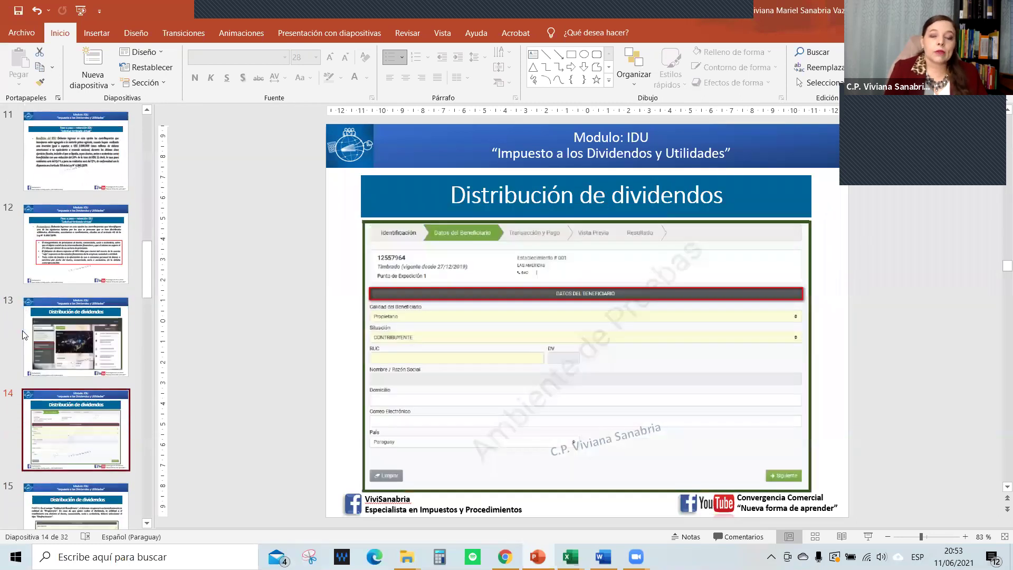
key("Down")
key("Down")
key("Down")
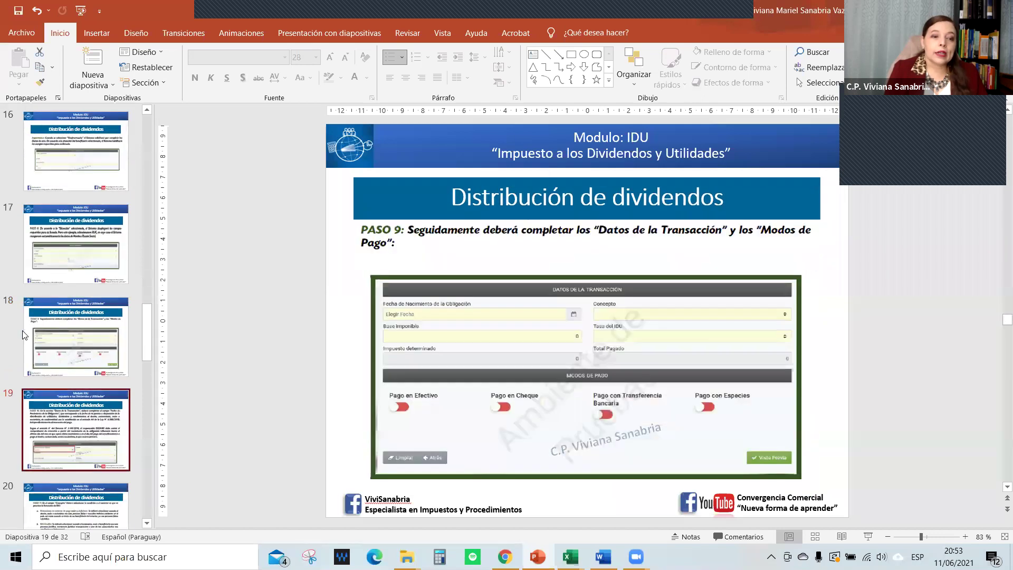
key("Down")
key("Down")
key("Down")
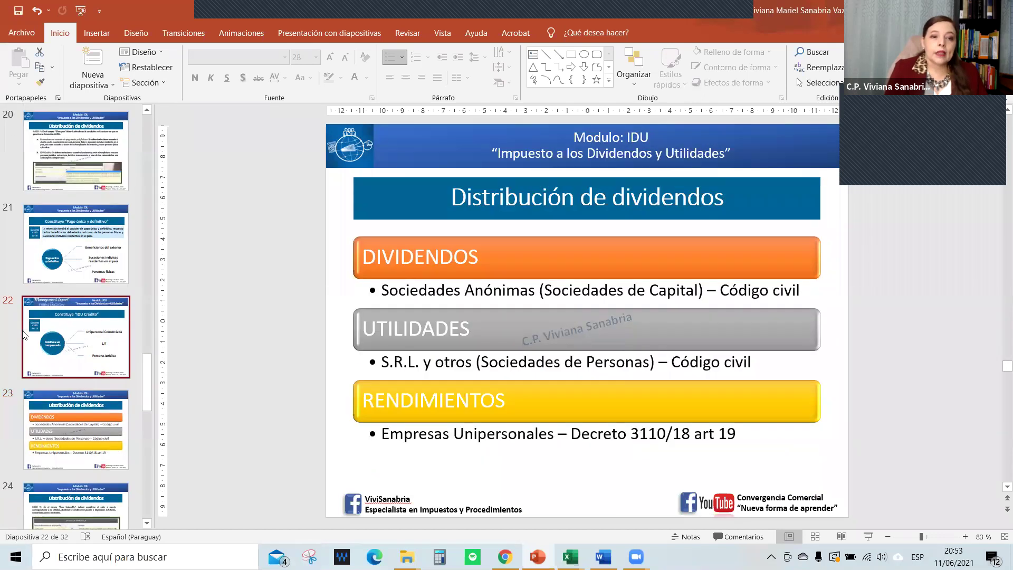
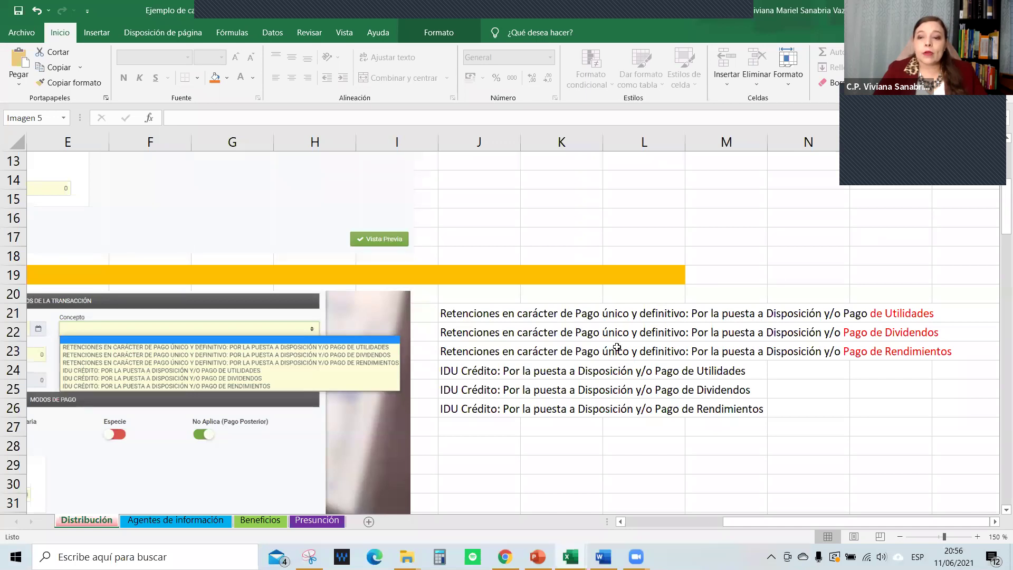
Colour the words 'Pago de Utilidades' in J21 red
left_click(453, 317)
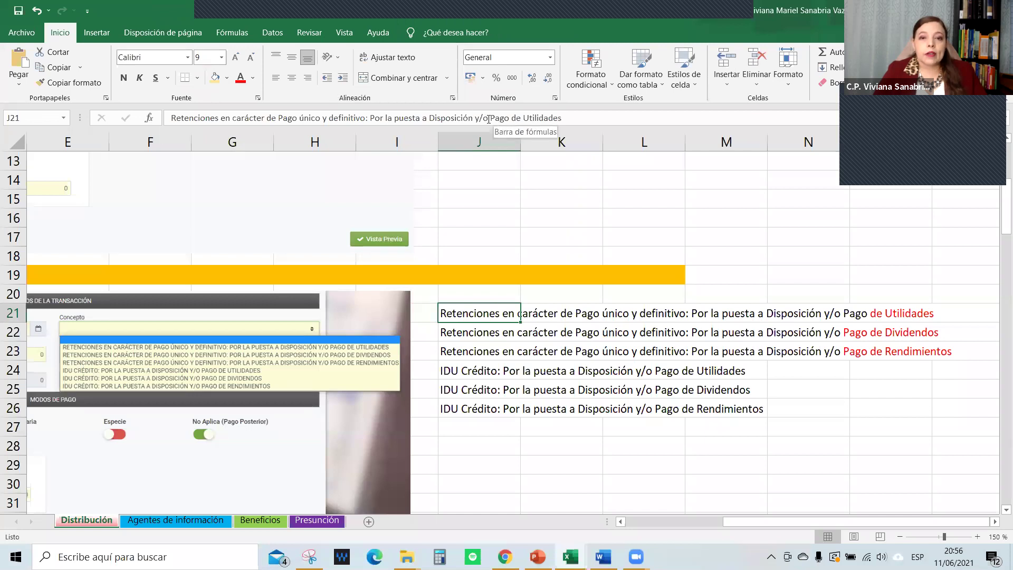
left_click_drag(492, 119, 561, 119)
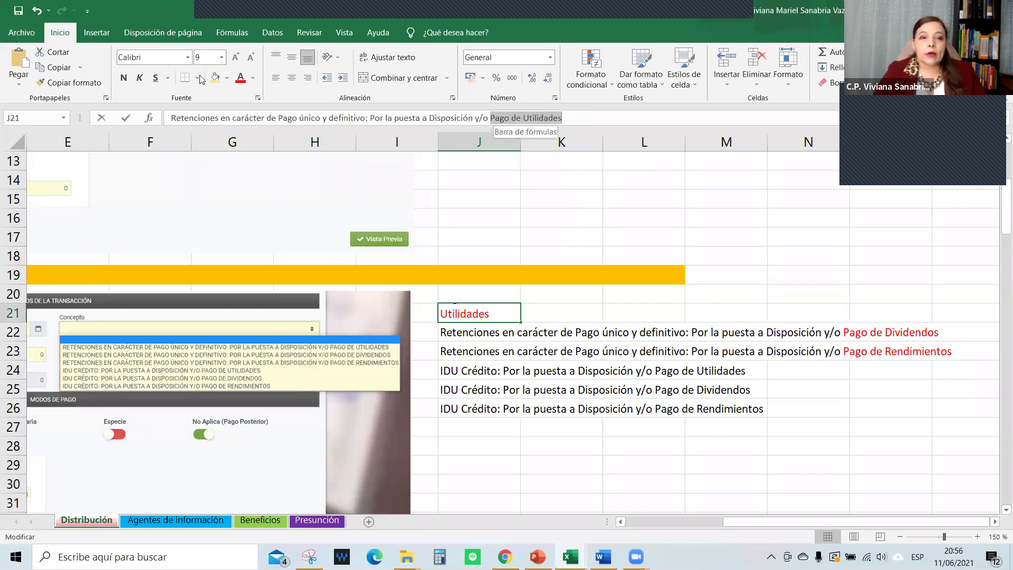
left_click(241, 78)
key("Return")
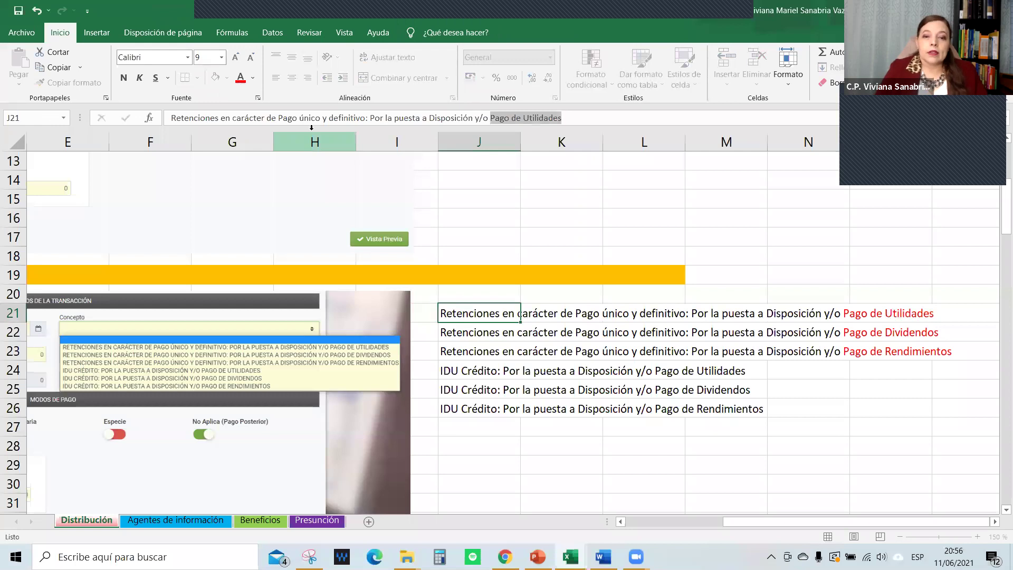
Enter the labels SA EGDUR, Persona fisica and Pago unico in J15:L15
left_click(467, 366)
left_click(495, 193)
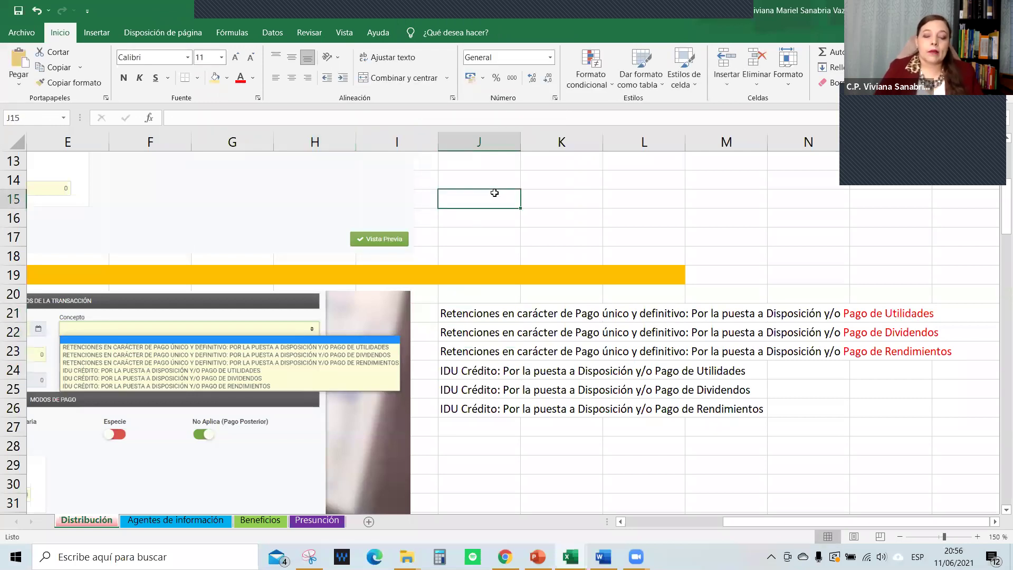
type("SA")
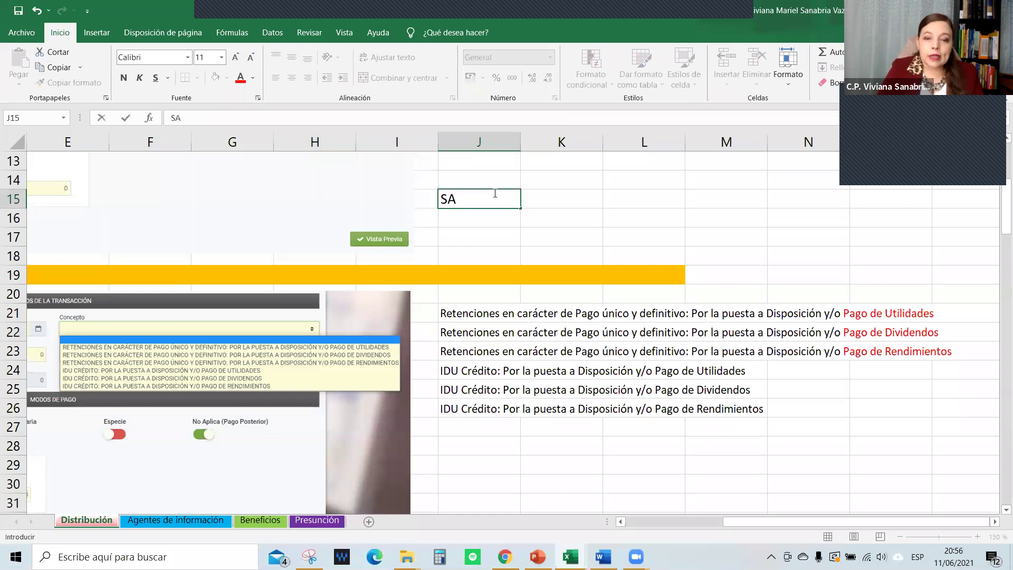
type(" EGDUR")
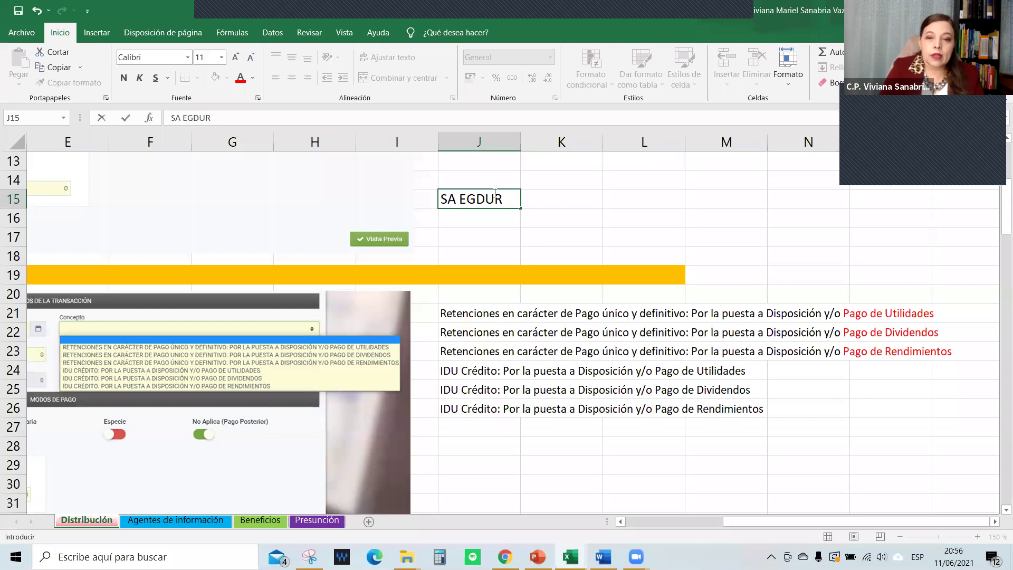
key("Tab")
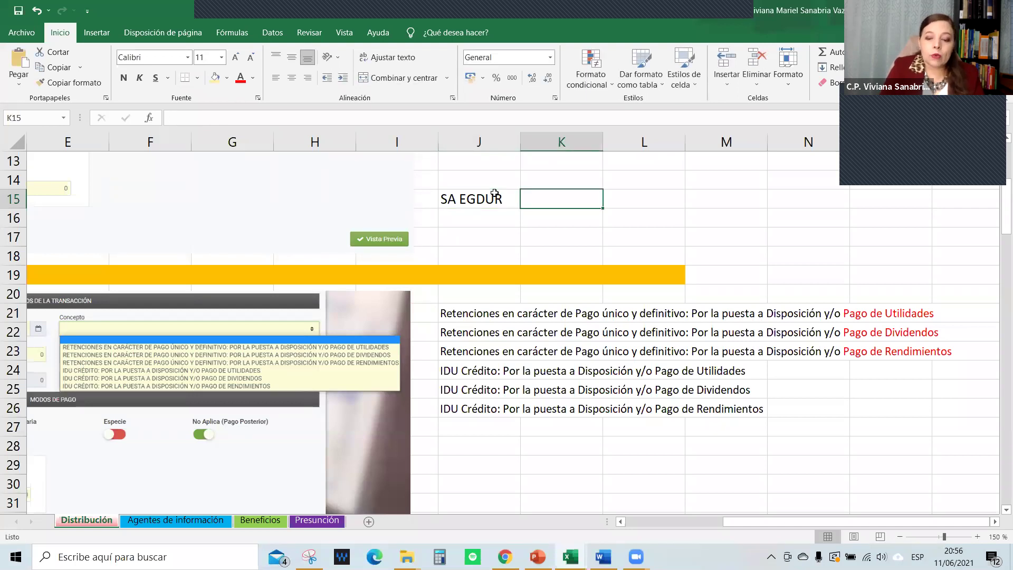
type("Persona fisica")
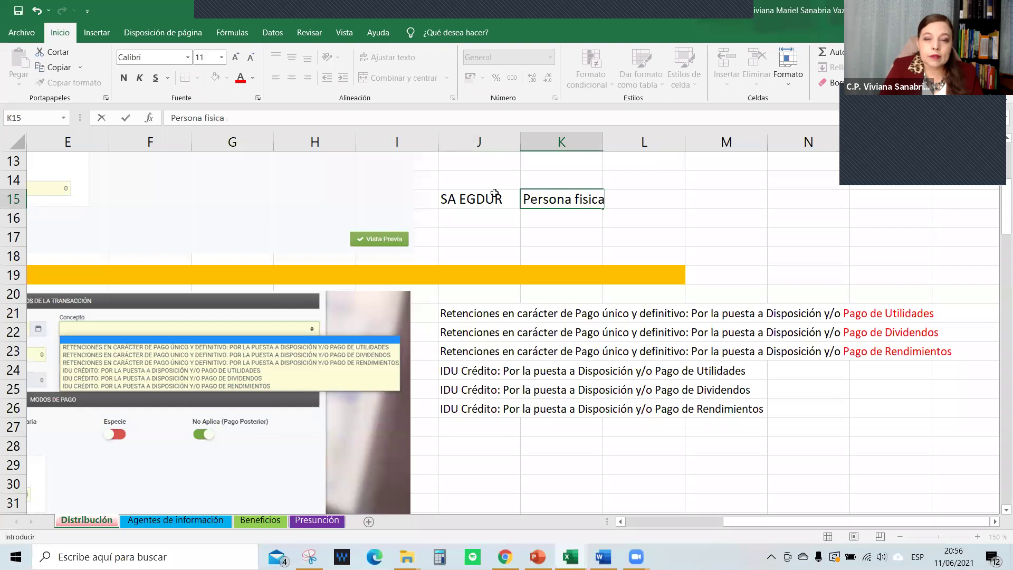
key("Return")
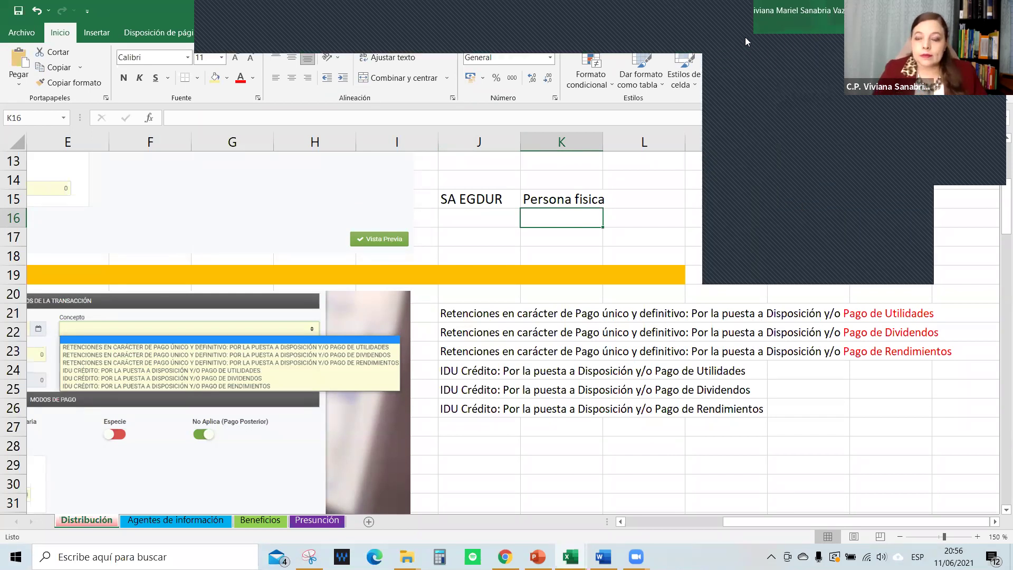
left_click(612, 190)
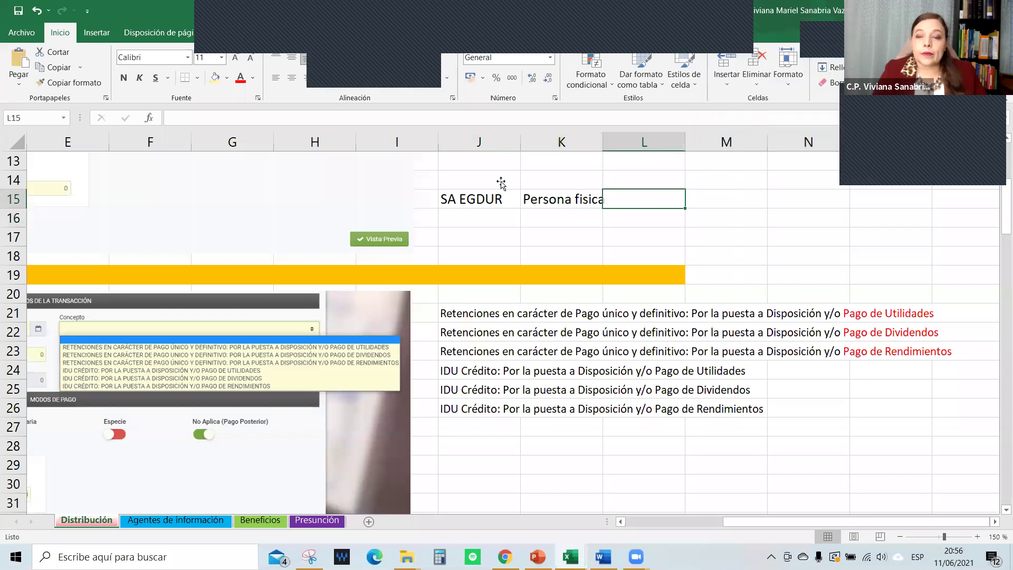
type("Pago unico")
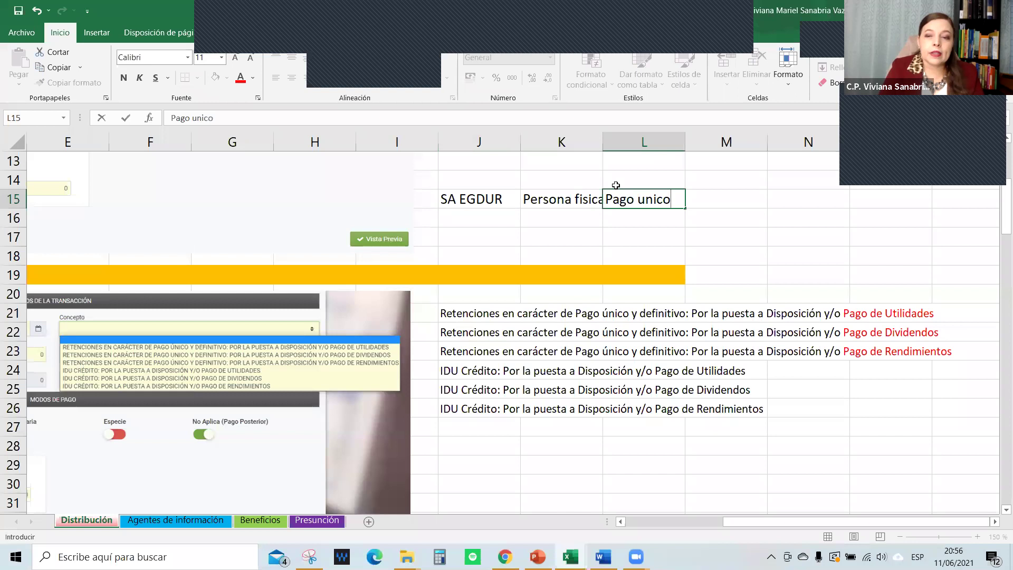
key("Return")
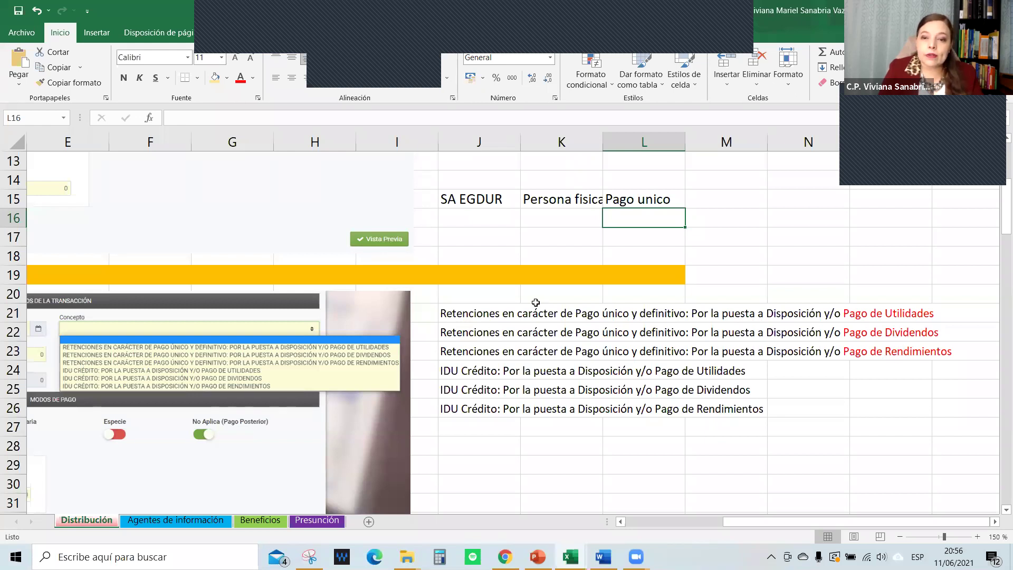
left_click_drag(446, 313, 461, 349)
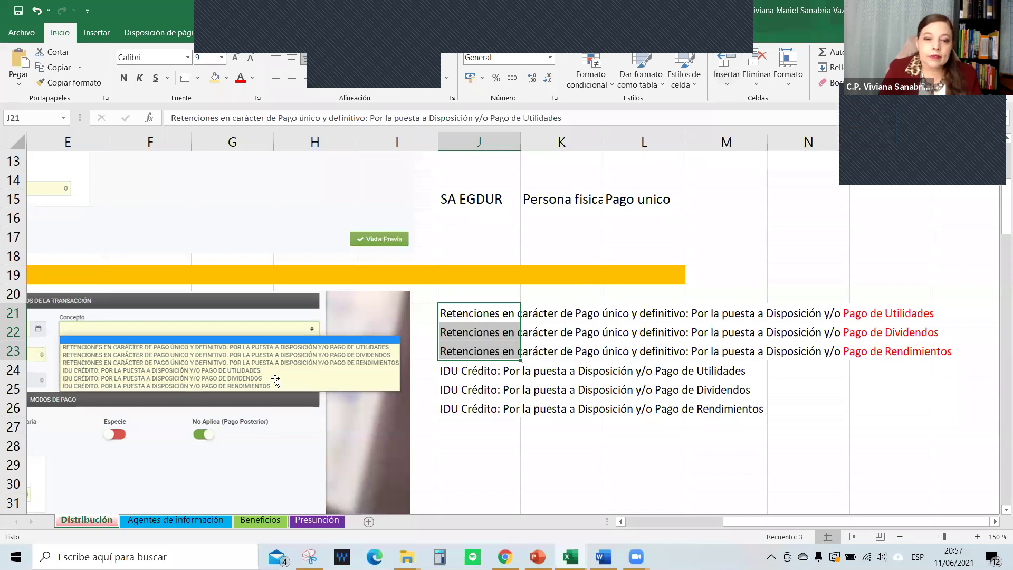
scroll(203, 369, "down", 20)
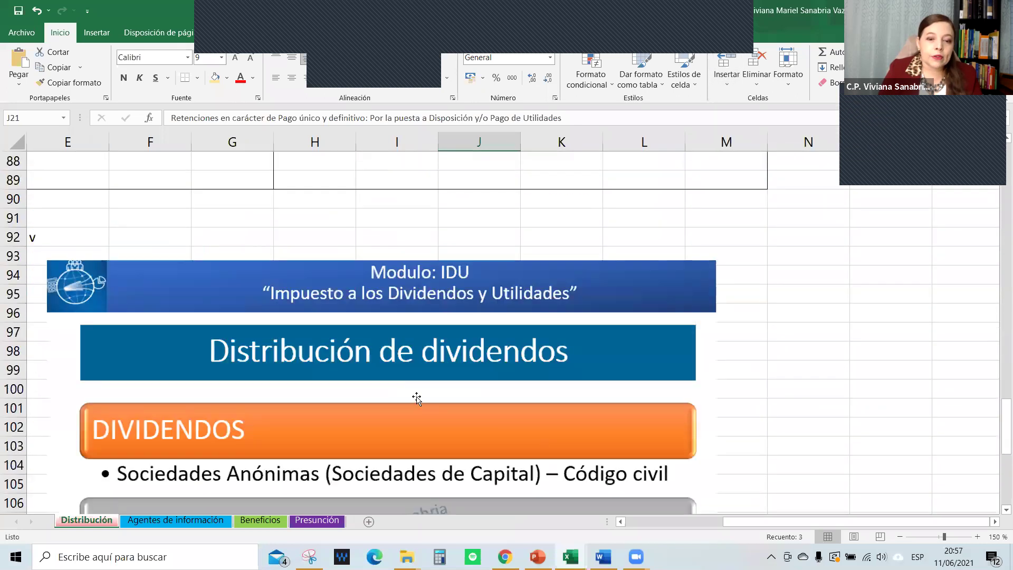
scroll(402, 391, "down", 4)
scroll(350, 373, "up", 1)
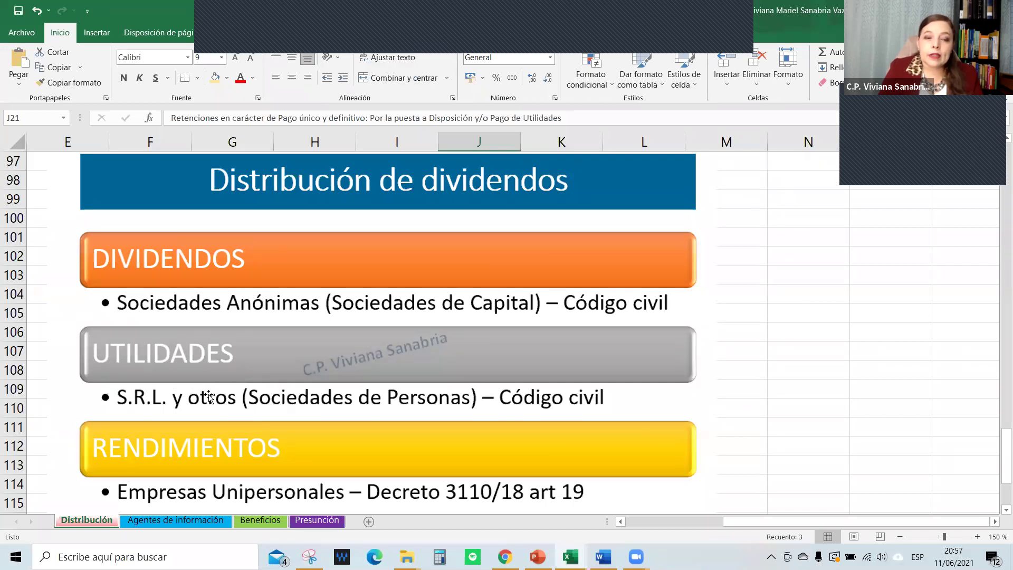
scroll(208, 396, "down", 2)
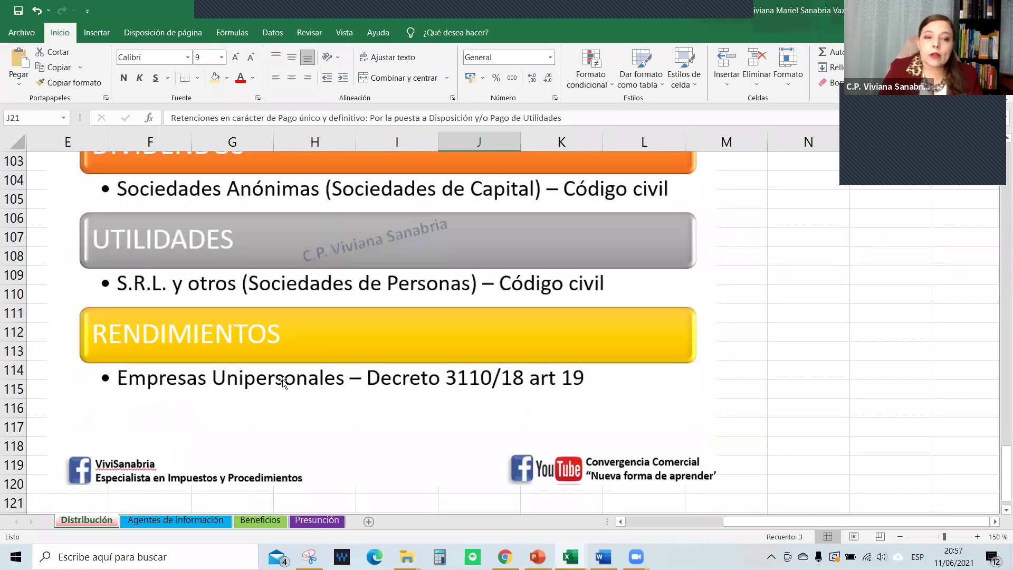
scroll(653, 379, "up", 19)
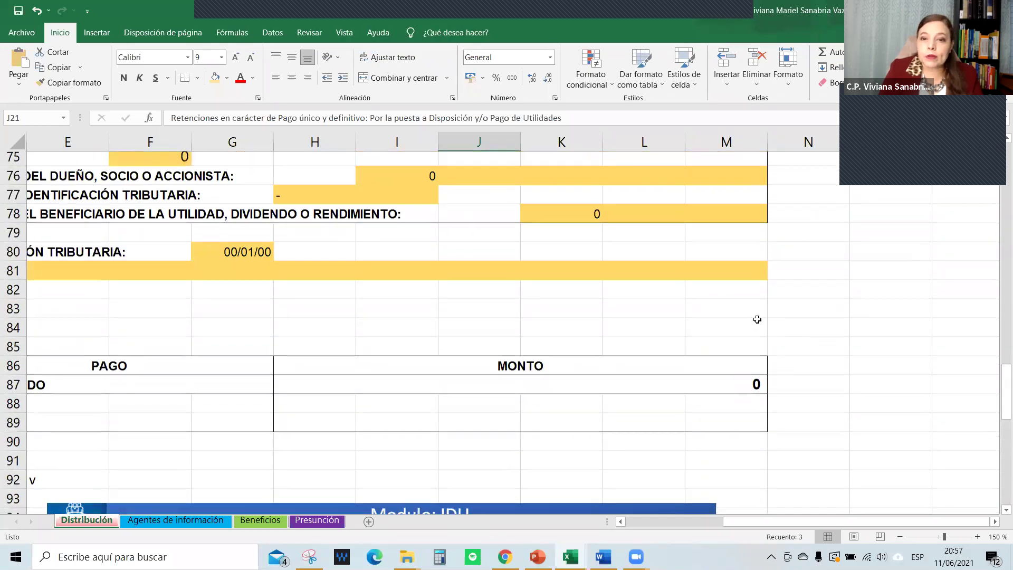
scroll(727, 313, "up", 4)
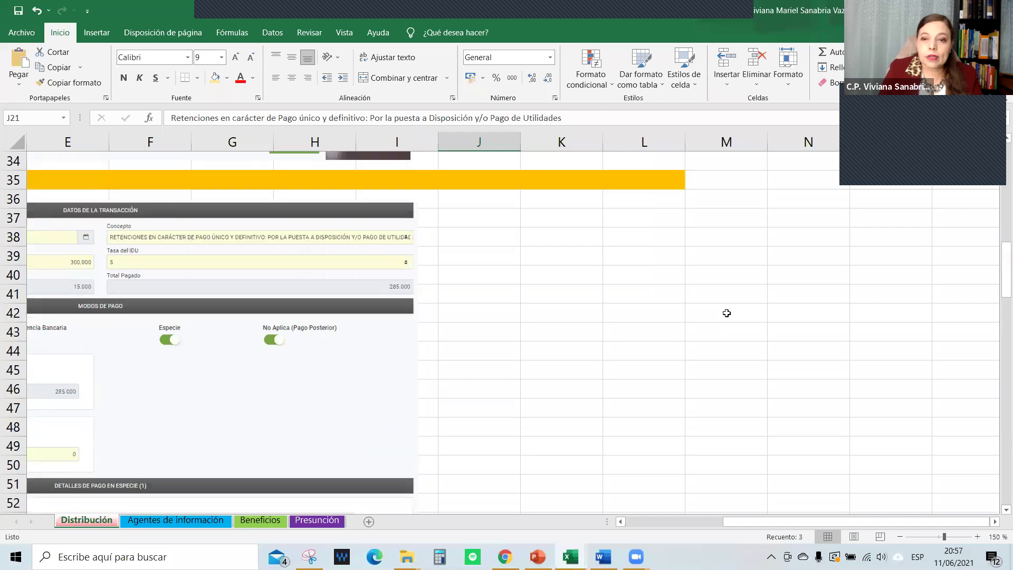
scroll(726, 313, "up", 5)
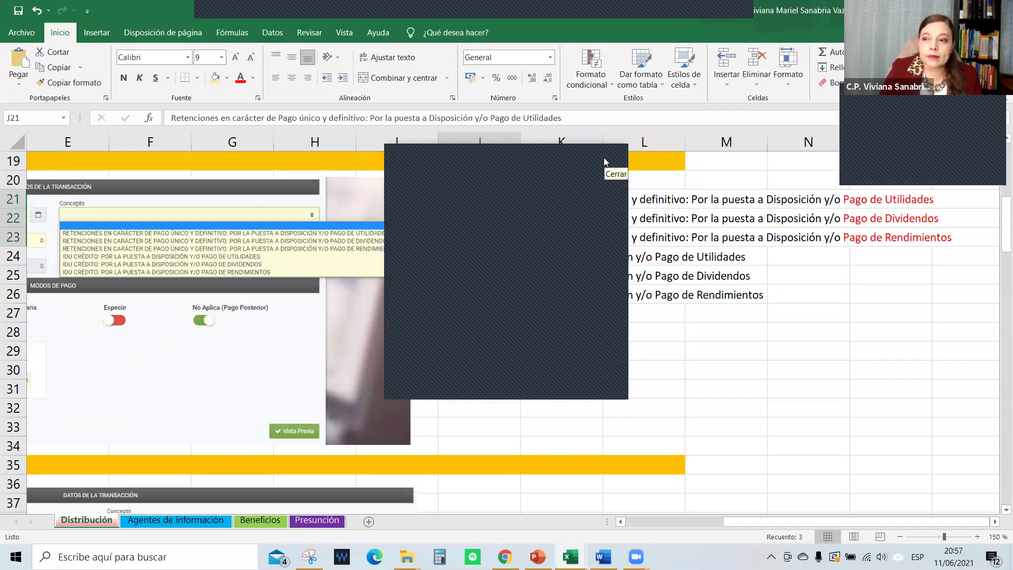
left_click(604, 157)
scroll(298, 332, "down", 14)
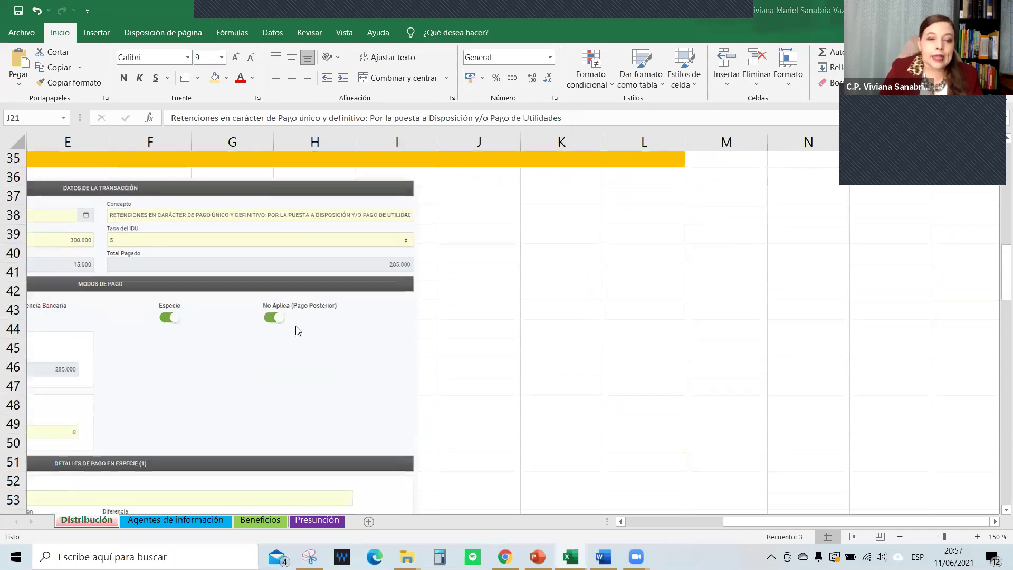
scroll(551, 403, "down", 4)
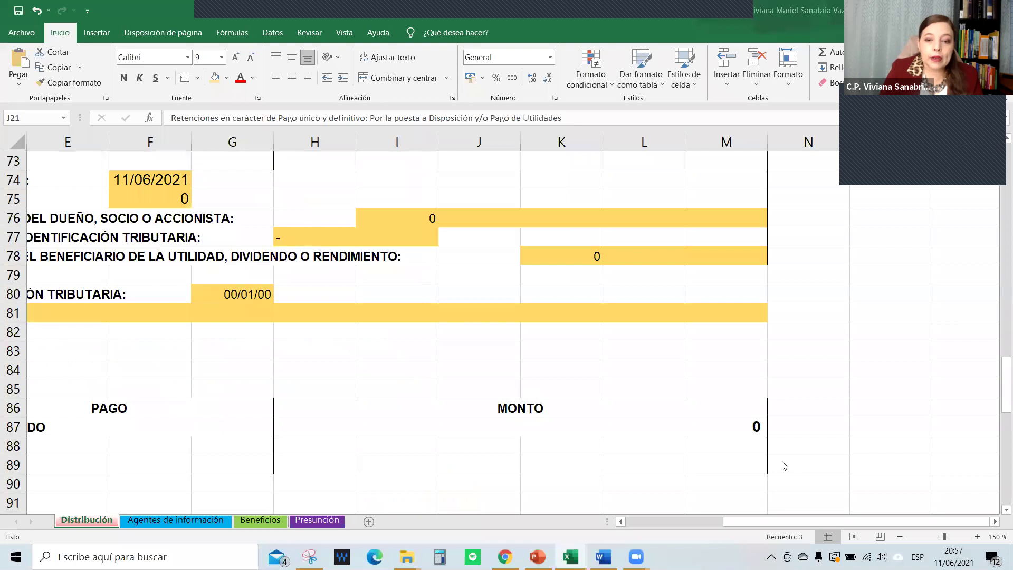
scroll(323, 370, "down", 6)
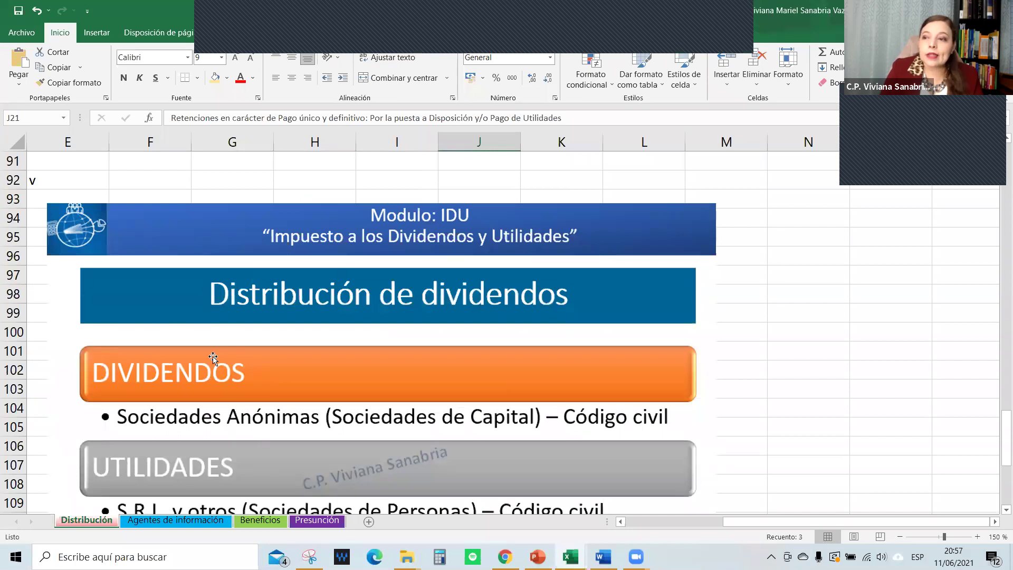
scroll(738, 288, "up", 20)
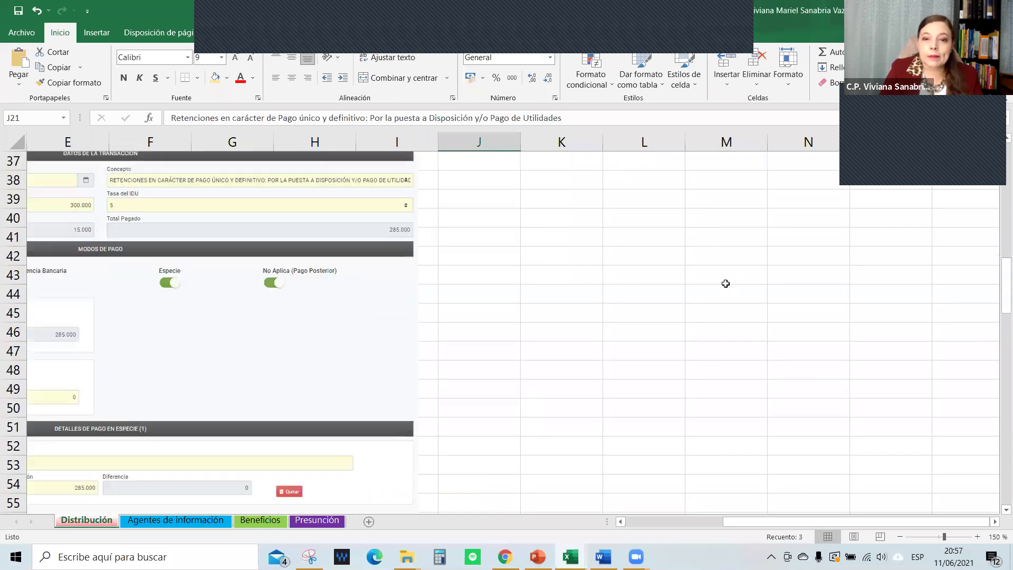
scroll(709, 289, "up", 3)
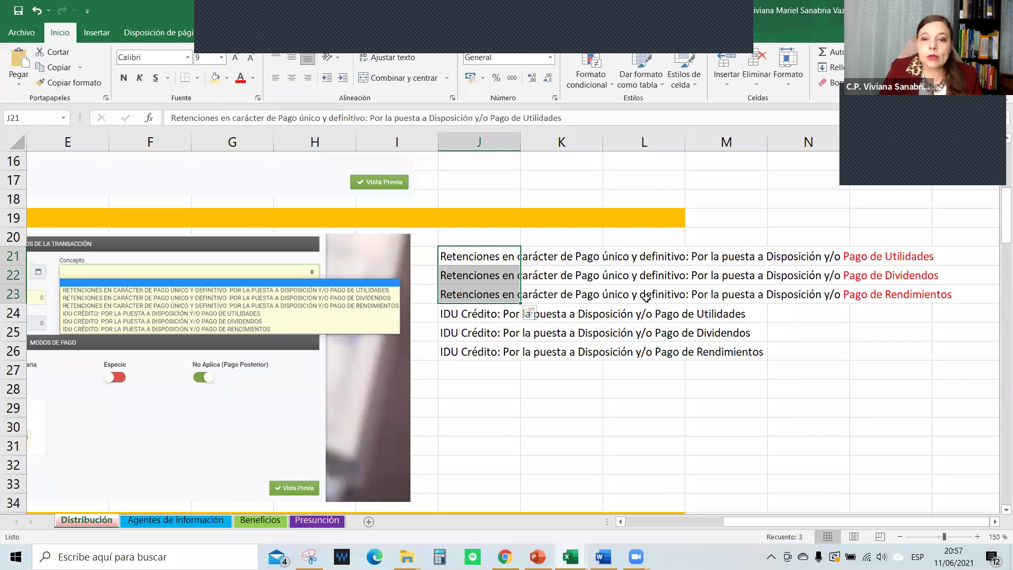
Widen column K to fit Persona fisica and enter Dividendos in M15
left_click_drag(475, 275, 929, 274)
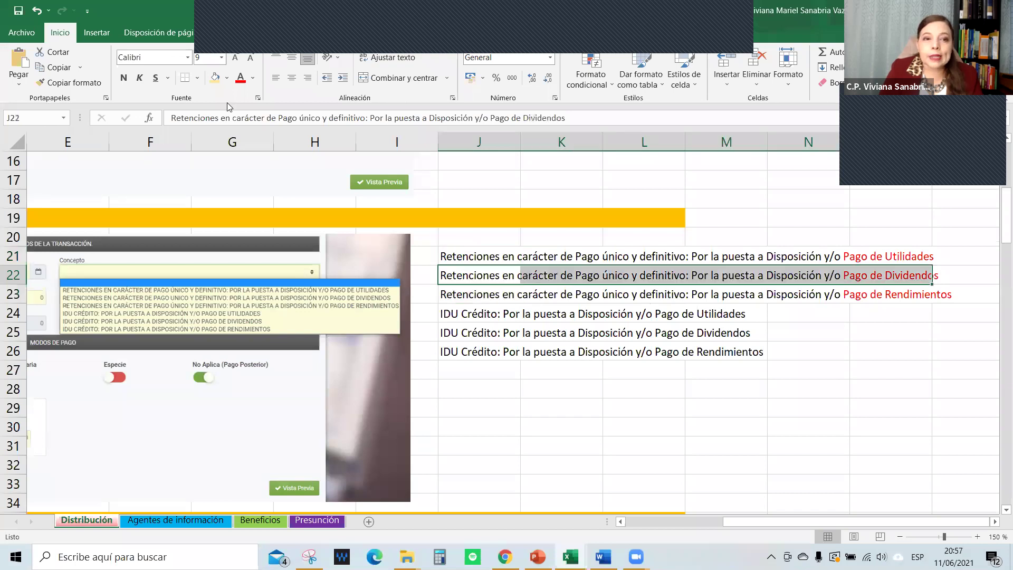
scroll(538, 327, "up", 1)
scroll(537, 289, "up", 1)
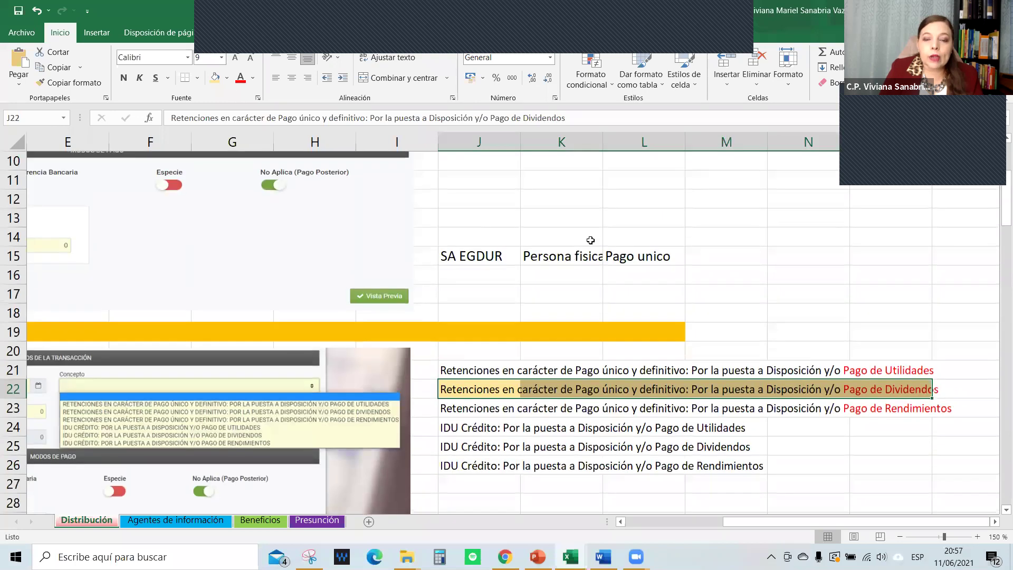
left_click(567, 263)
left_click_drag(603, 142, 613, 143)
left_click(649, 258)
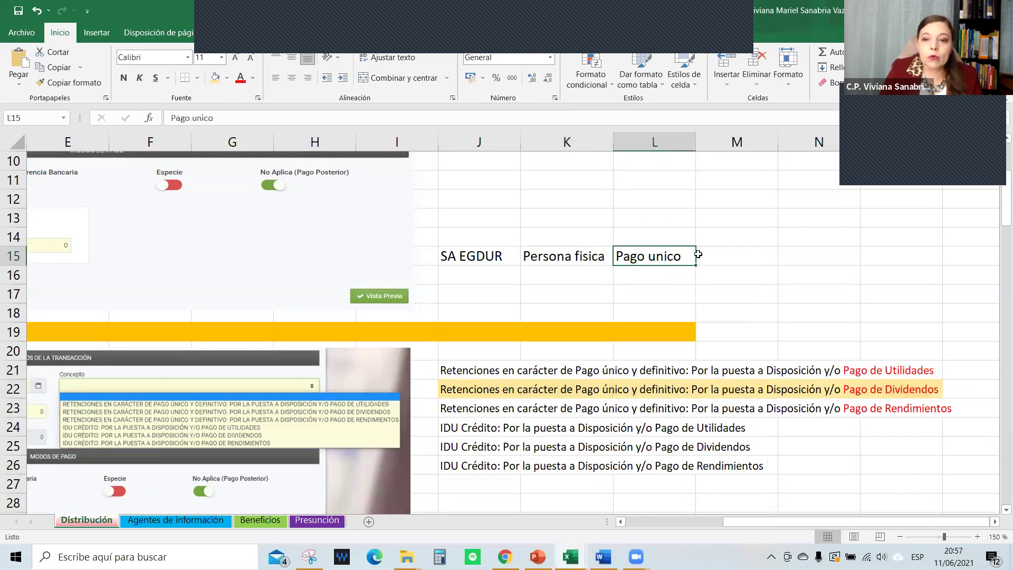
left_click(725, 248)
type("Dividendos")
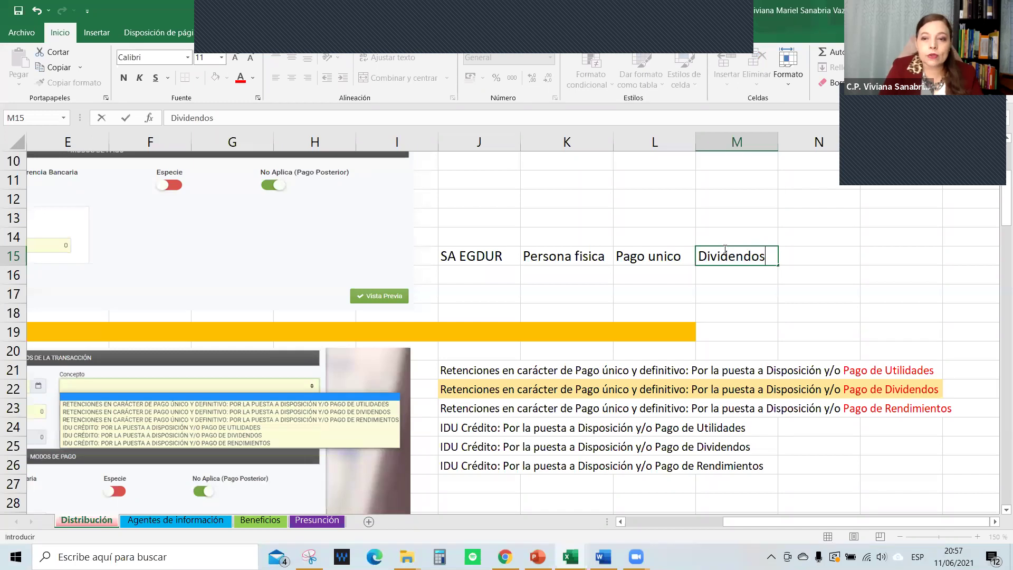
key("Return")
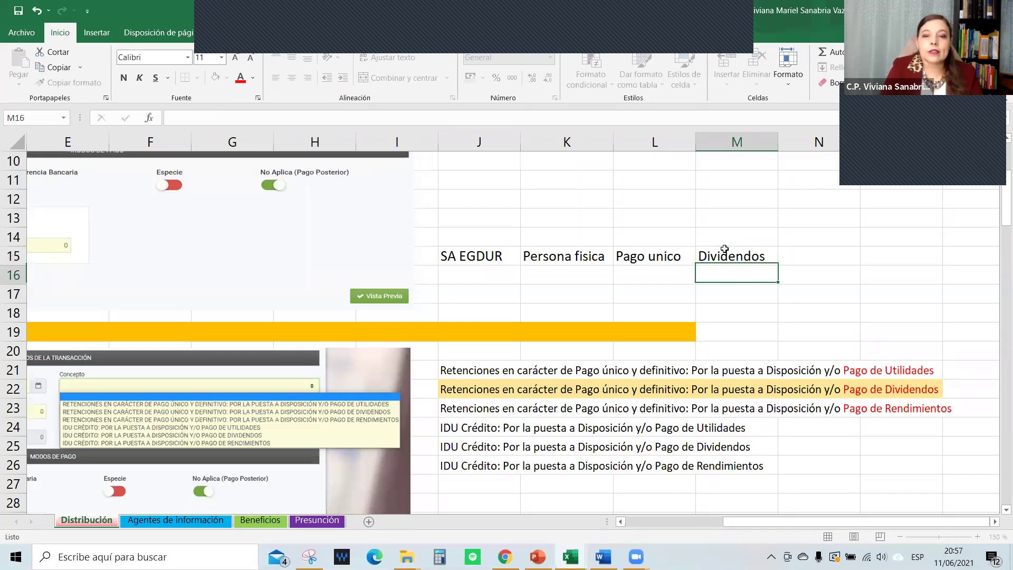
Type Empresa Unipersonal in J16, add the EGDUR heading in J14, and widen column J
key("Left")
key("Left")
key("Left")
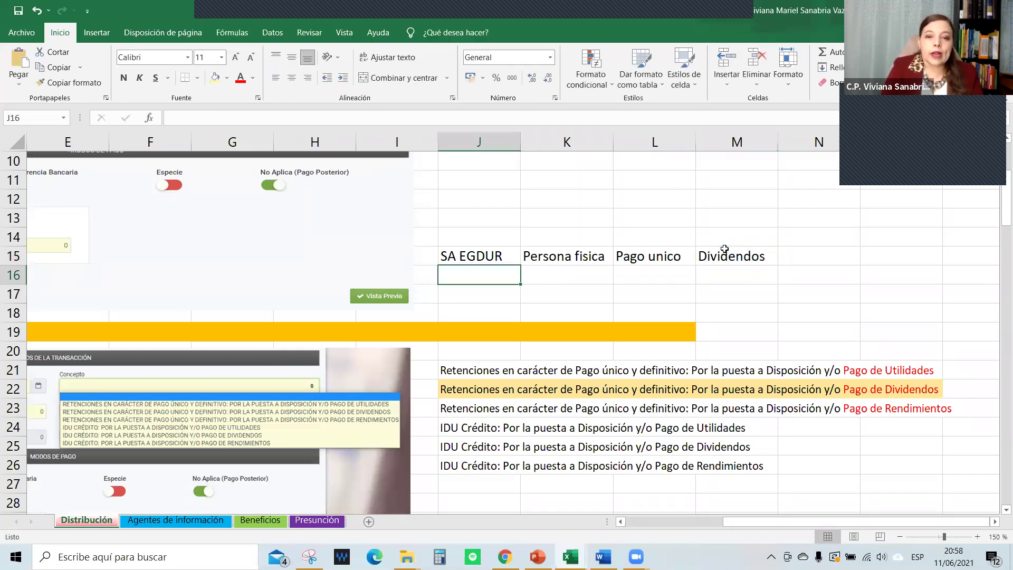
type("Em")
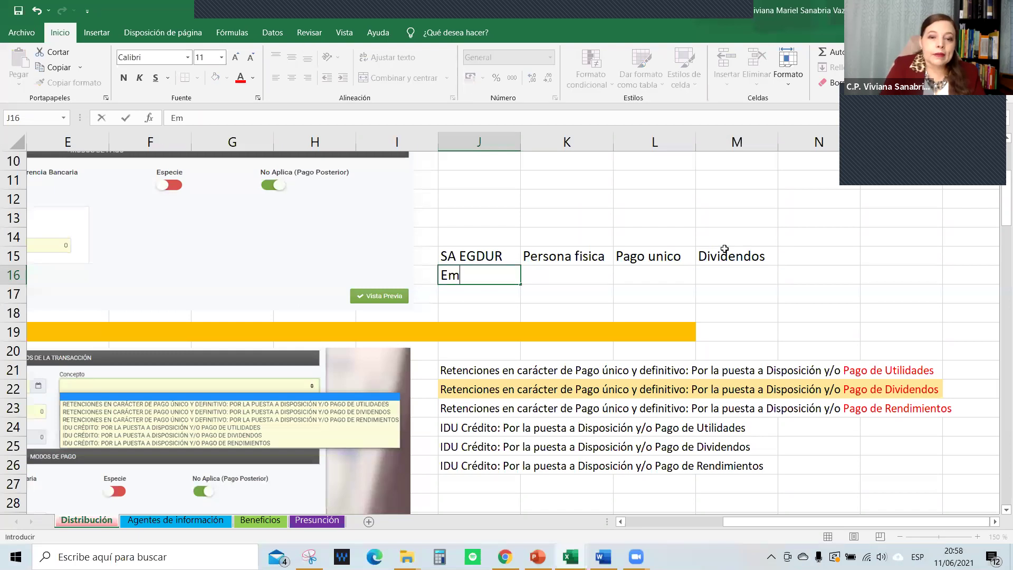
type("presa Un")
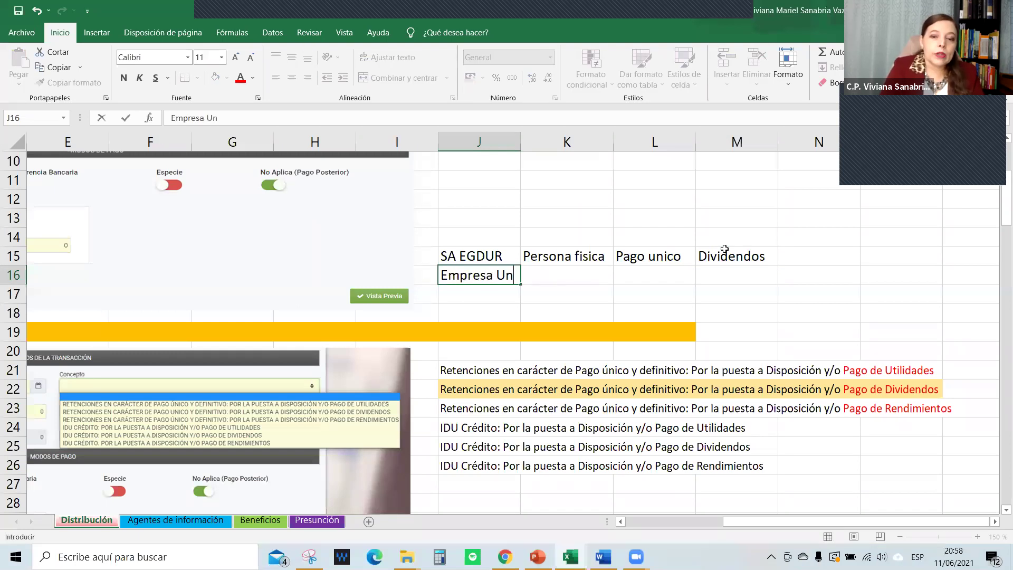
type("ipersonal E")
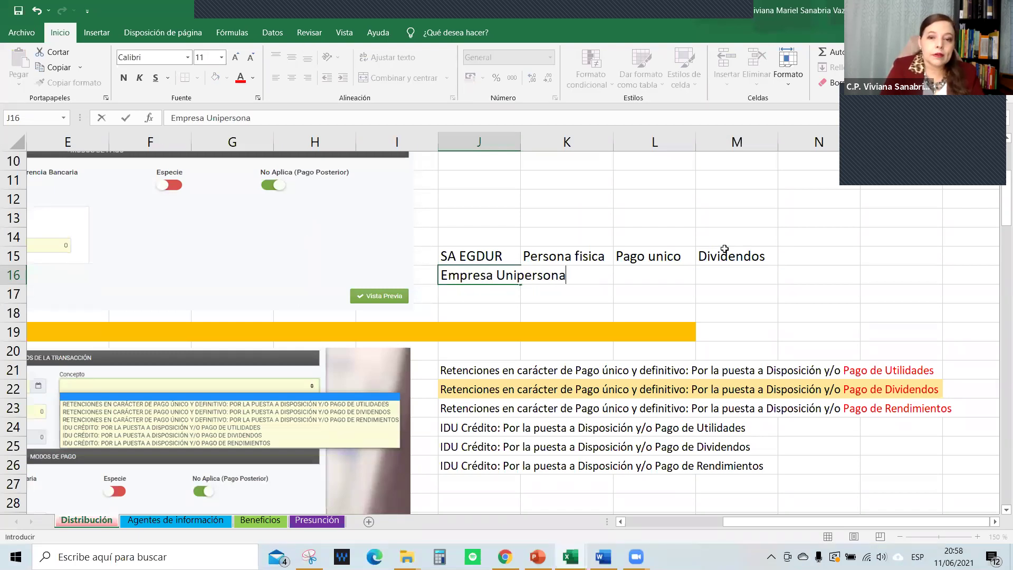
key("BackSpace")
key("Up")
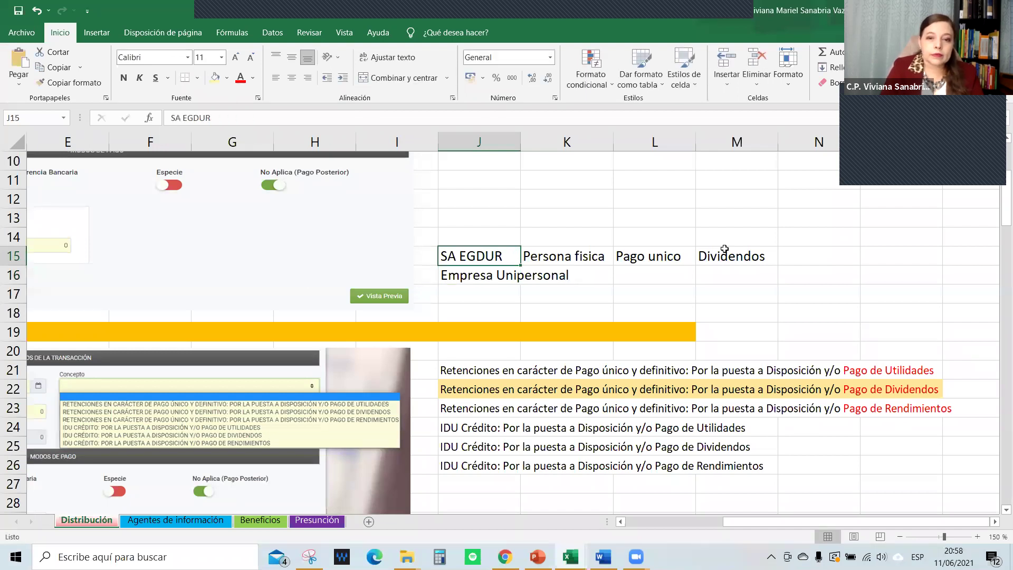
key("Up")
type("EGDUR")
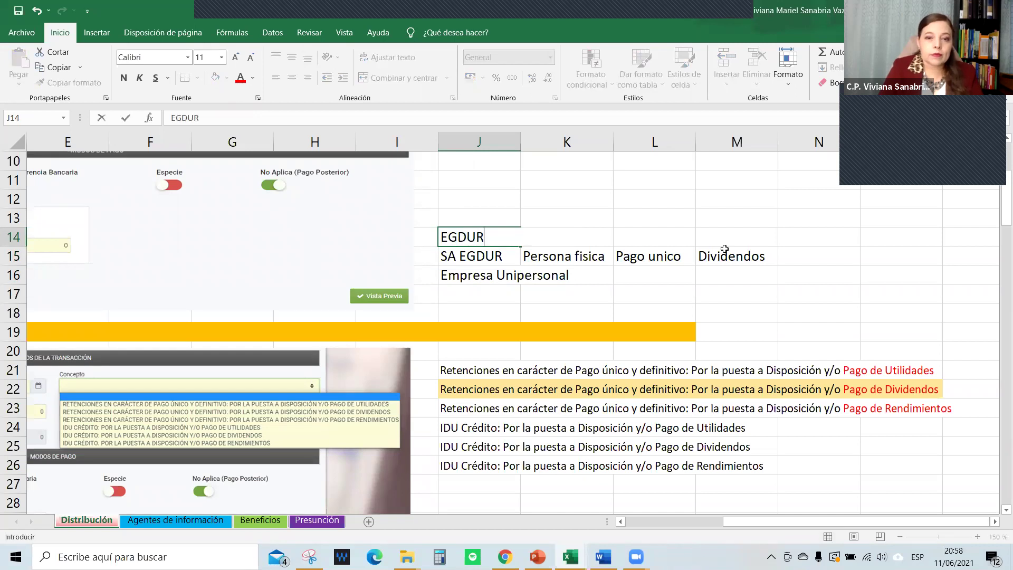
key("Return")
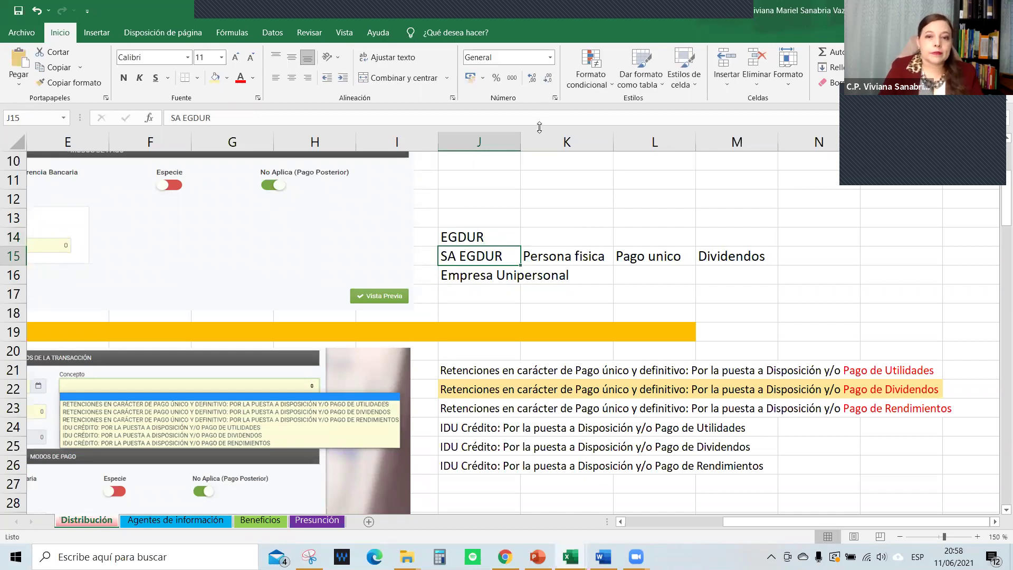
double_click(521, 142)
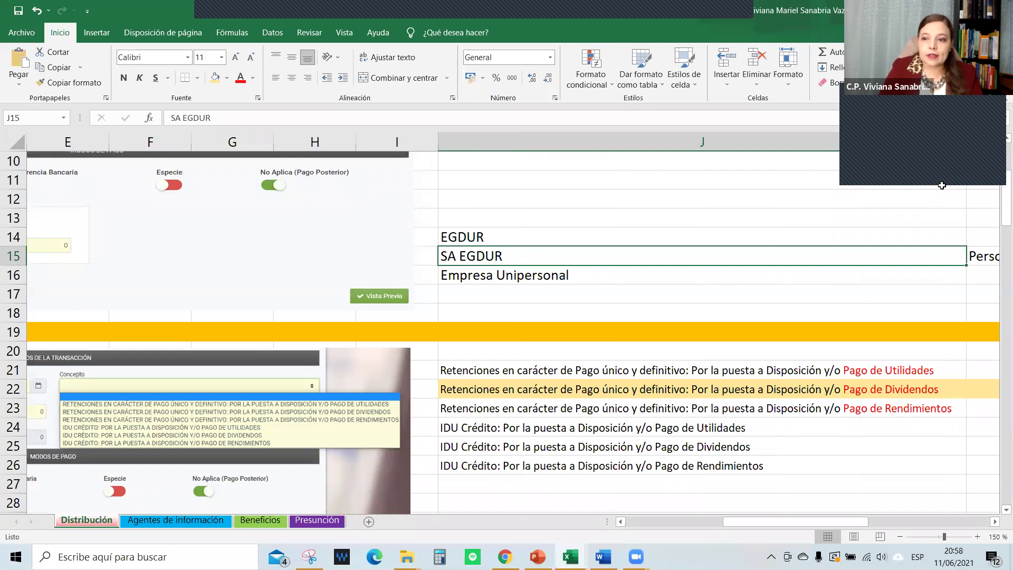
key("ctrl+z")
left_click_drag(564, 138, 586, 138)
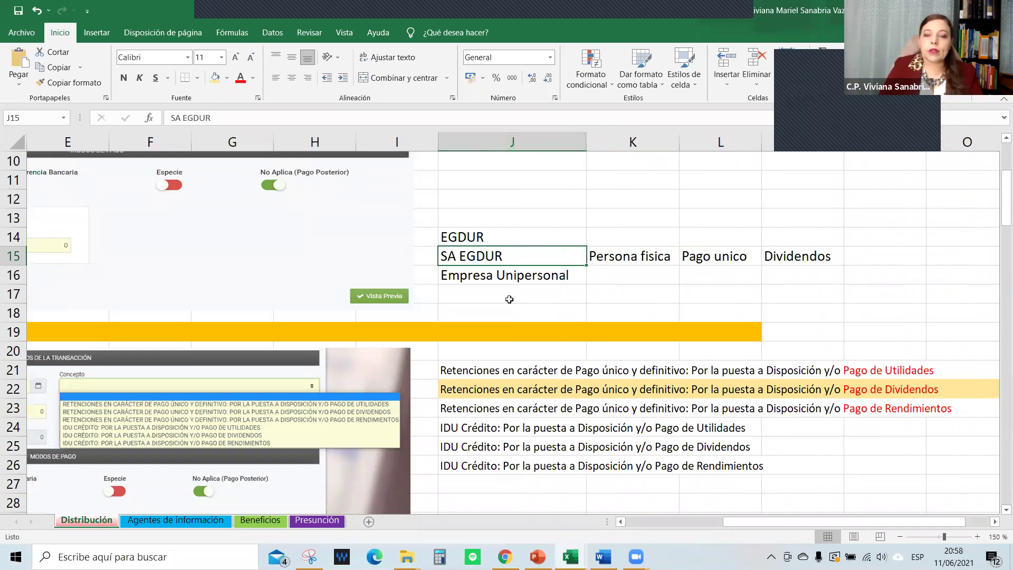
Give the Empresa Unipersonal row Persona fisica, Pago unico (filled down from L15) and Rendimientos
left_click(532, 271)
left_click(514, 245)
left_click(524, 280)
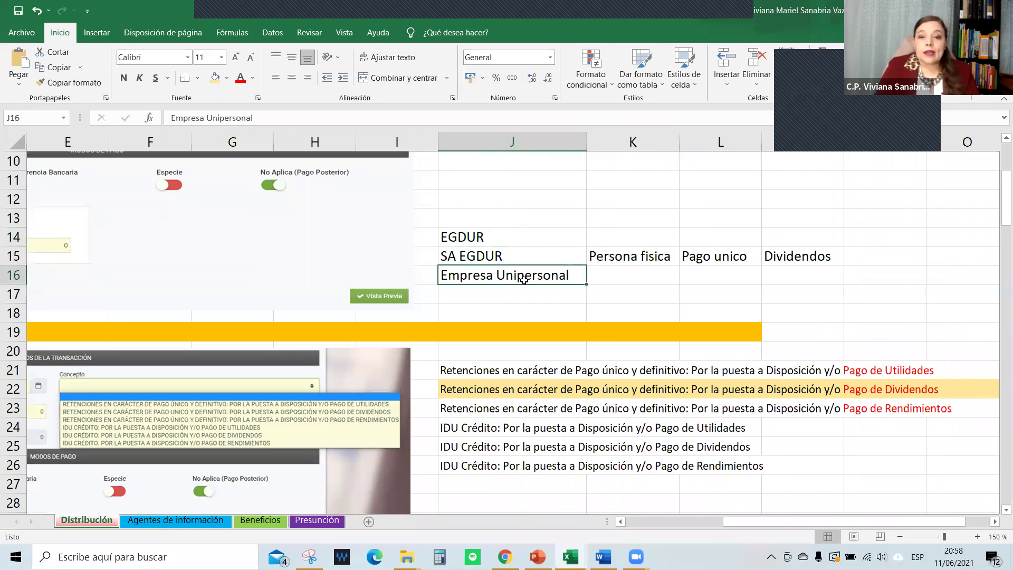
left_click(666, 272)
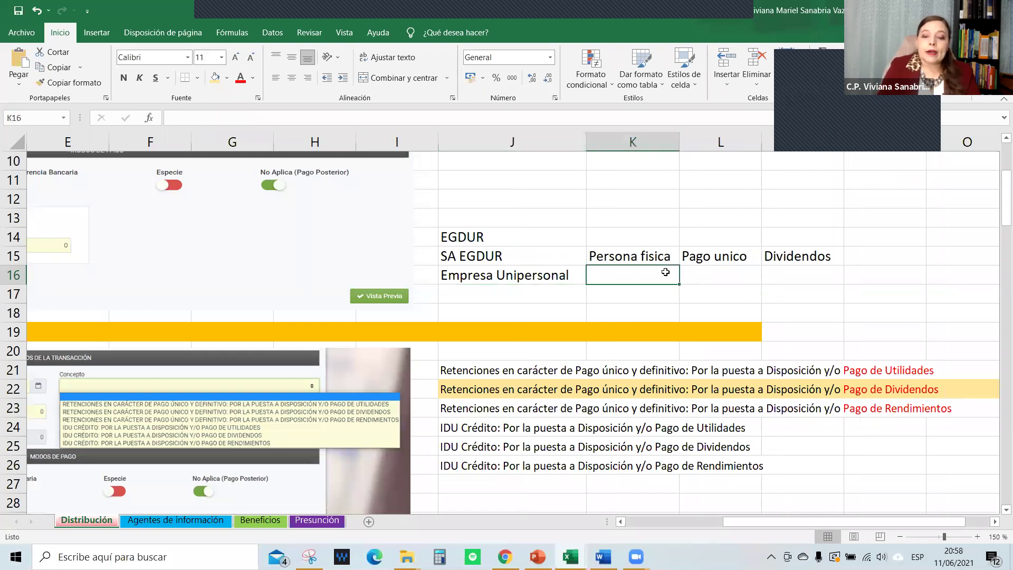
type("persona fisica")
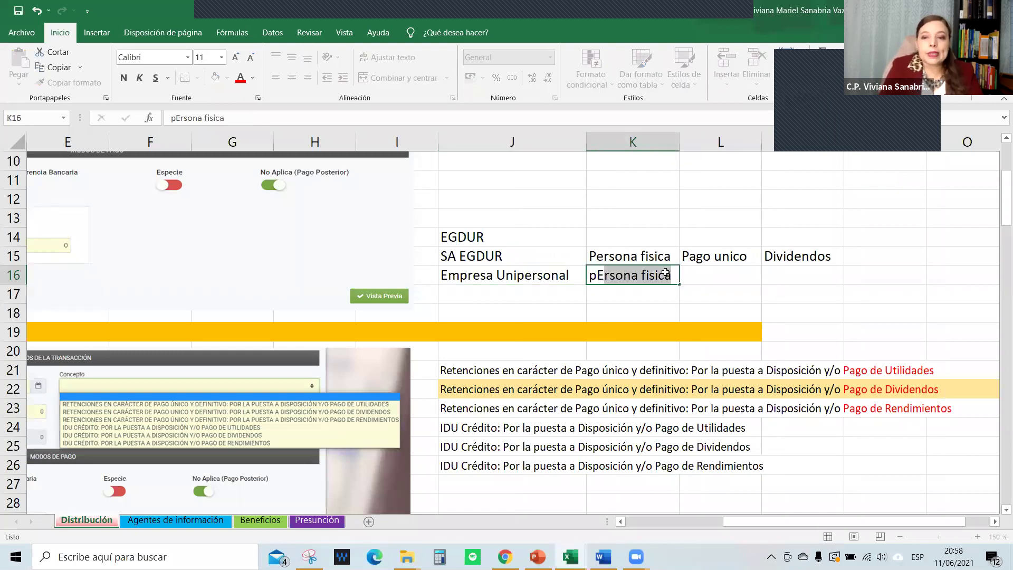
key("Return")
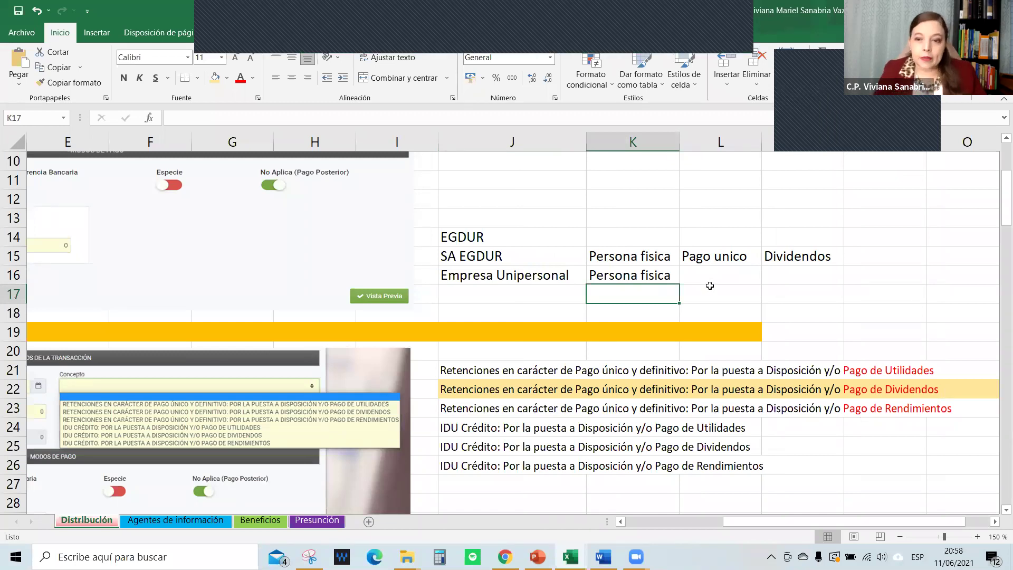
left_click(743, 268)
left_click(743, 255)
left_click_drag(761, 266, 760, 280)
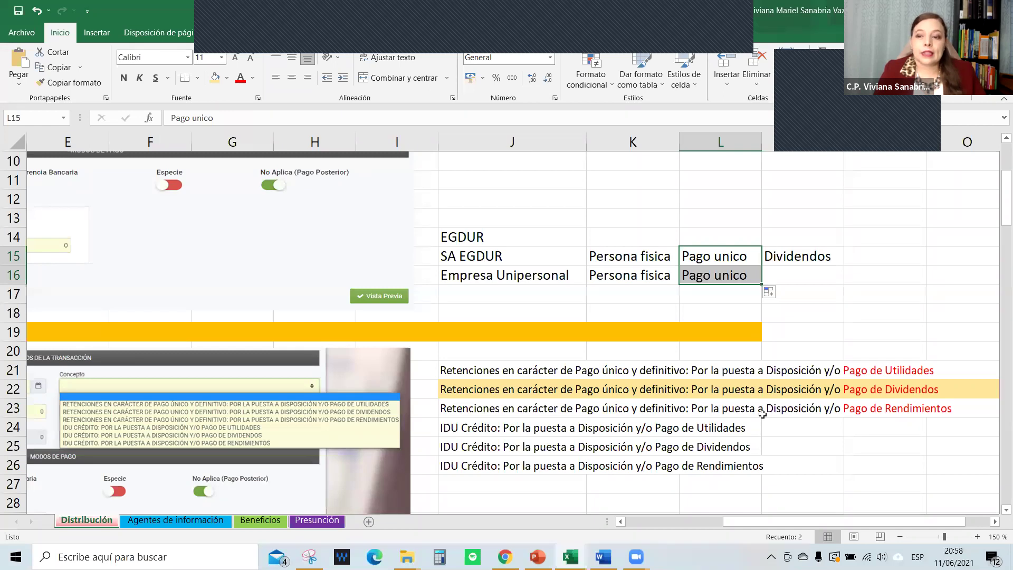
left_click(763, 414)
left_click(823, 270)
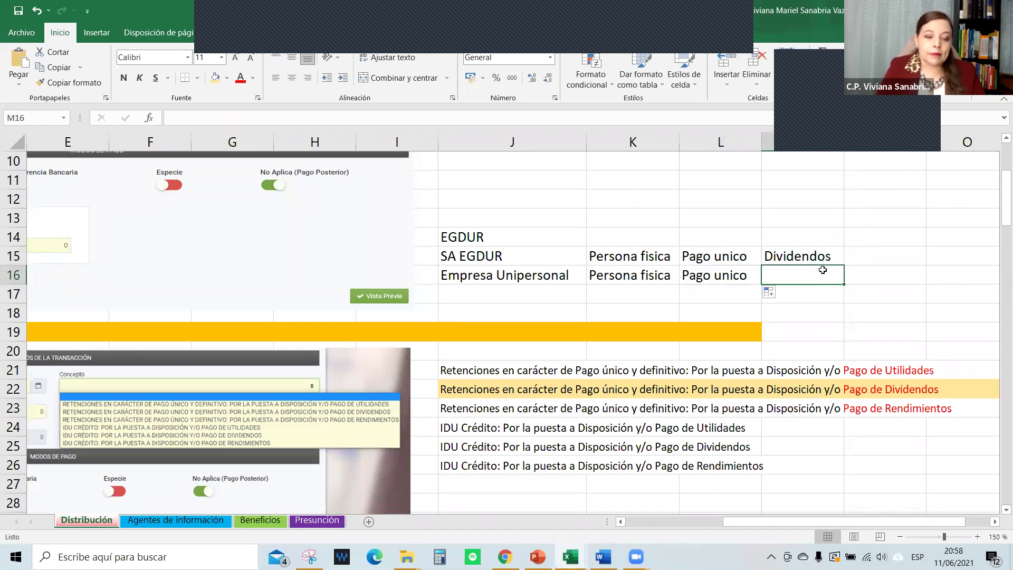
type("Rendimientos")
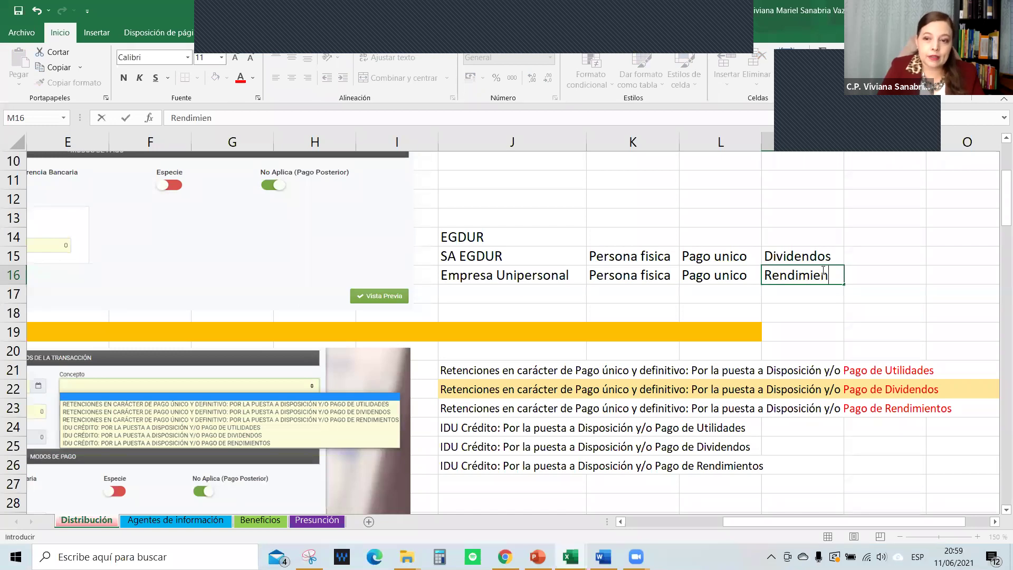
key("Return")
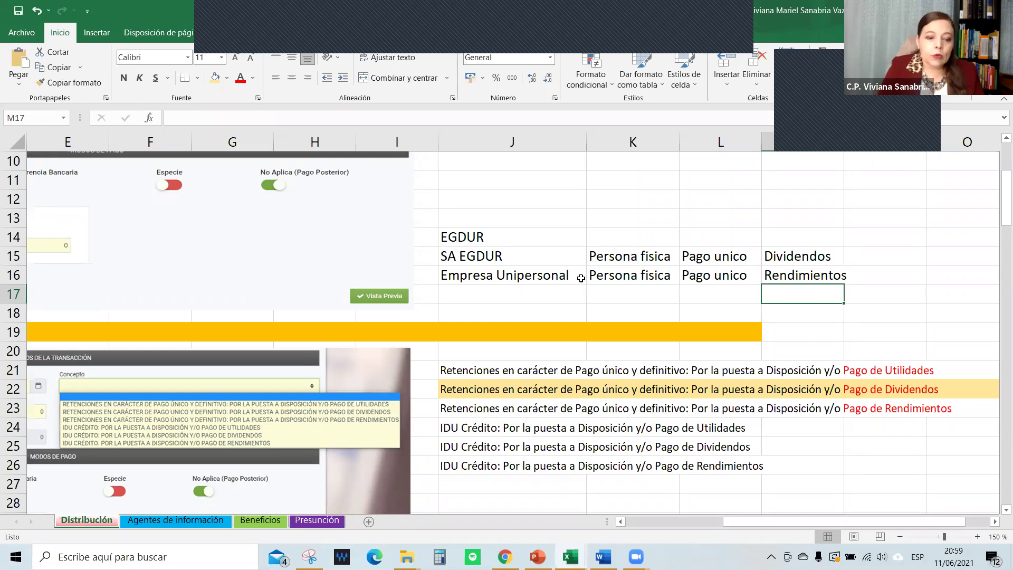
Add an SRL row in J17 with Persona fisica as recipient
left_click(550, 287)
type("SRL")
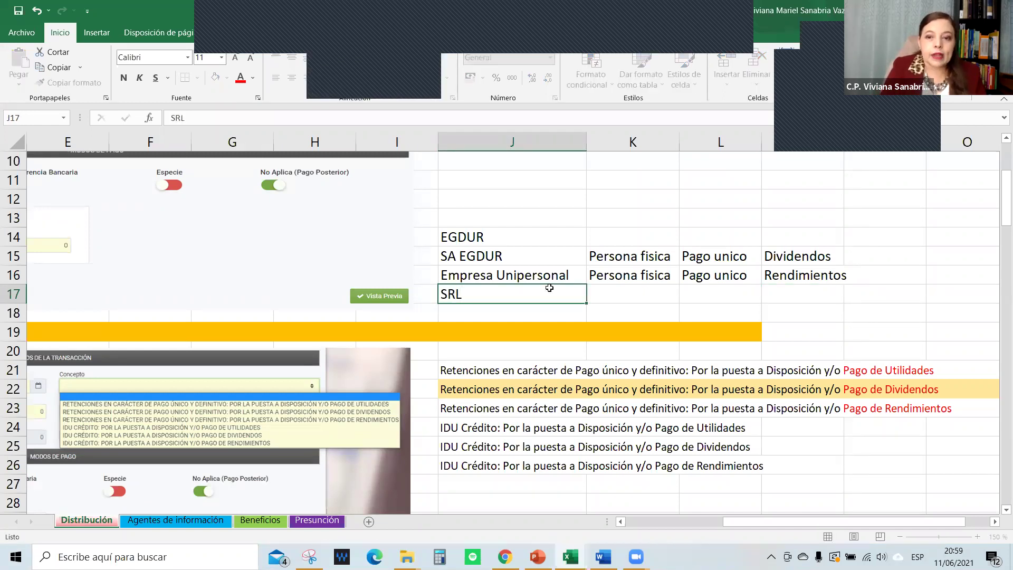
key("Tab")
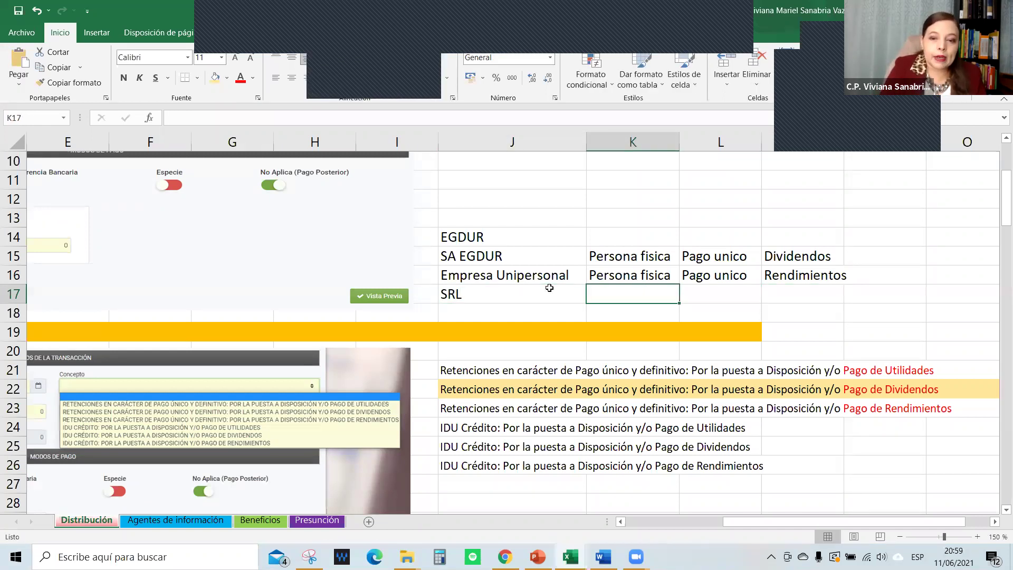
type("Persona fisica")
key("Tab")
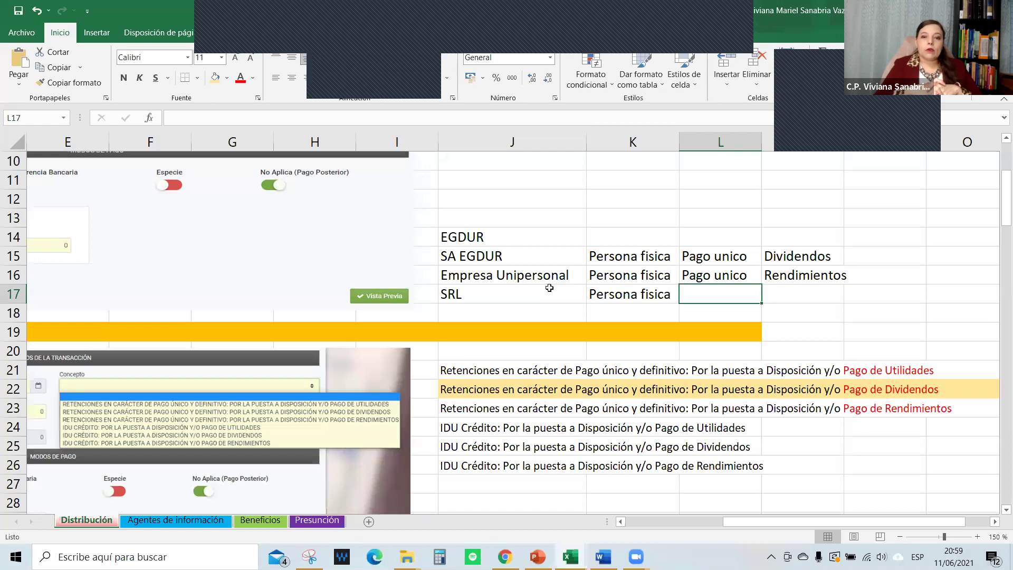
Move the EGDUR table from J14:M17 up to start at J10
left_click_drag(539, 241, 799, 300)
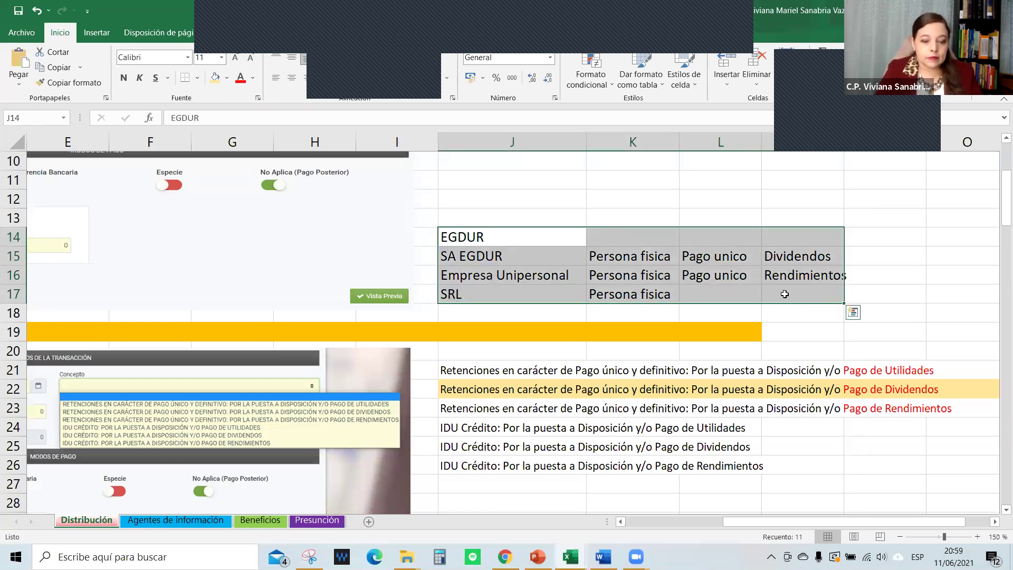
key("ctrl+c")
left_click(495, 164)
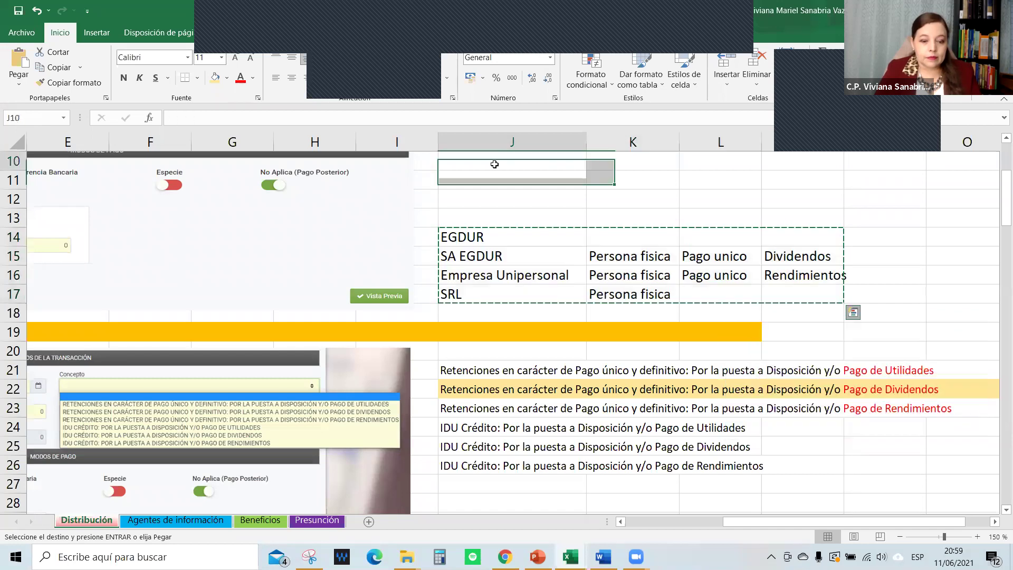
key("ctrl+v")
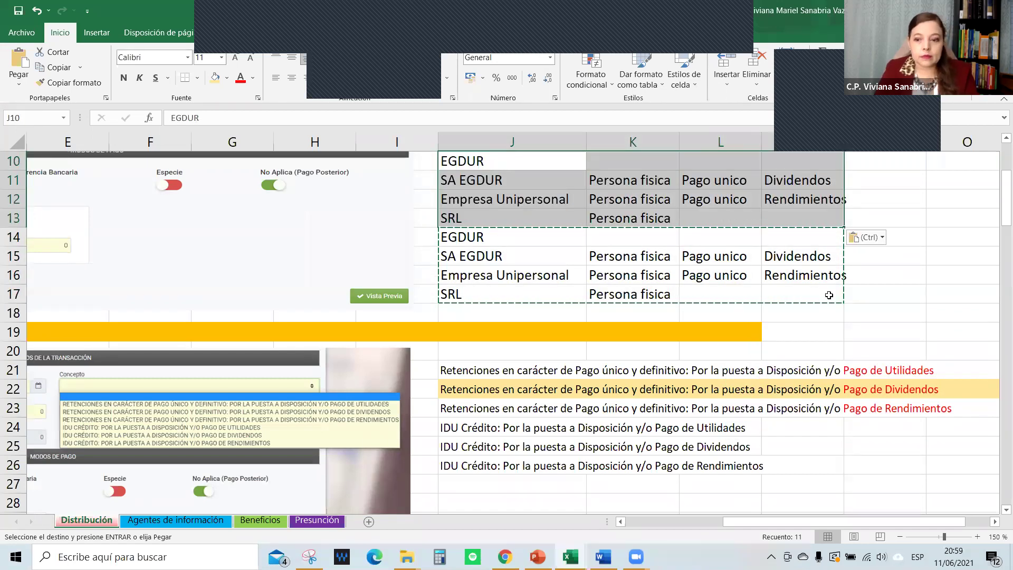
left_click_drag(494, 237, 829, 295)
key("Delete")
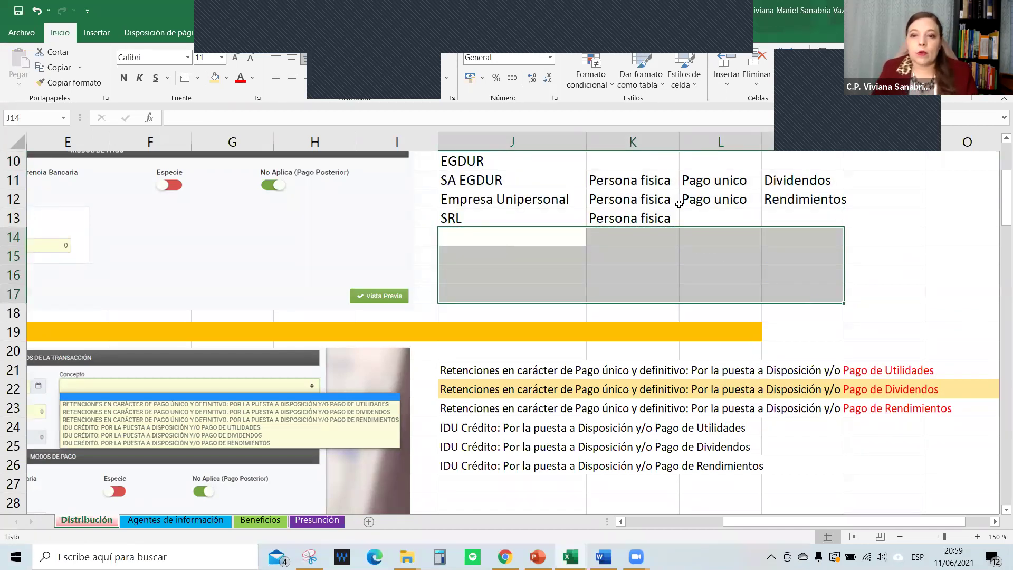
Enter Pago unico and Utilidades for the SRL row
left_click(678, 205)
left_click(705, 219)
type("pago unico")
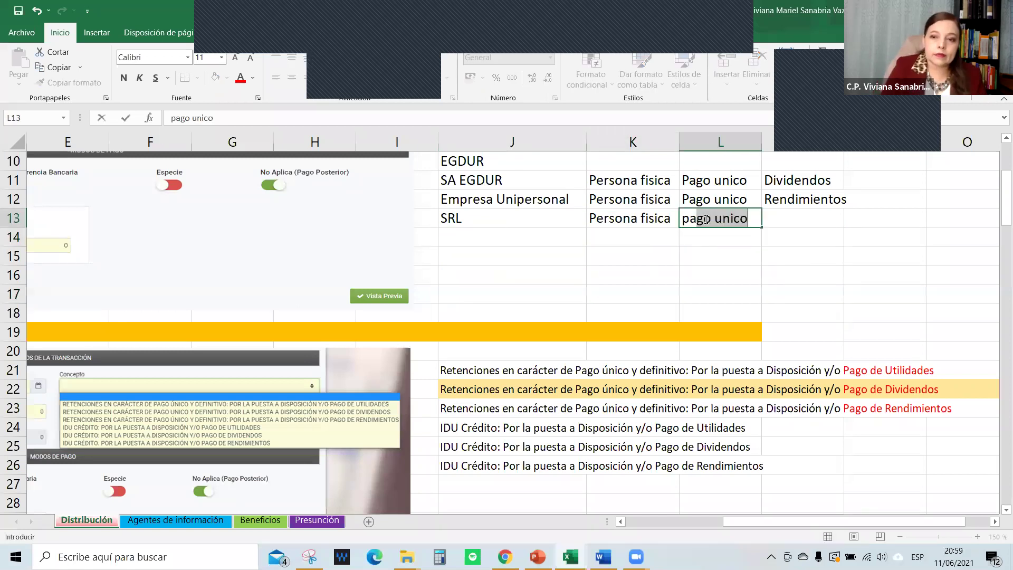
key("Tab")
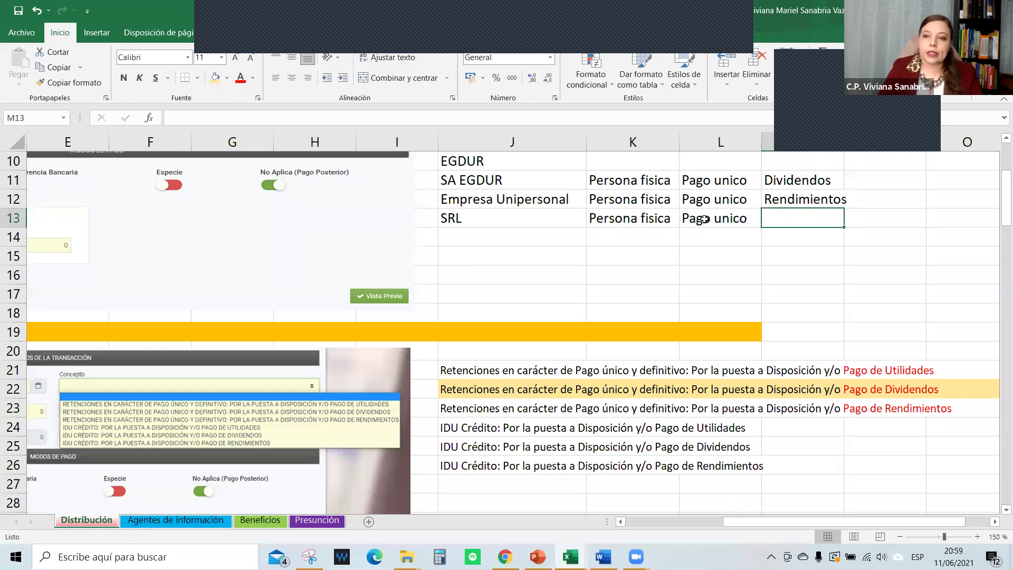
type("Util")
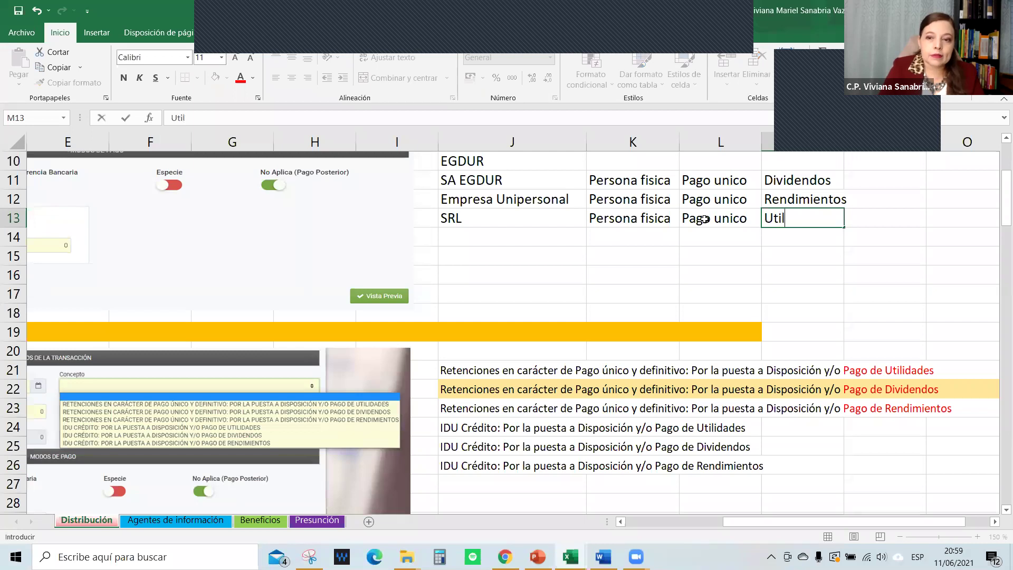
type("idades")
left_click_drag(470, 369, 847, 366)
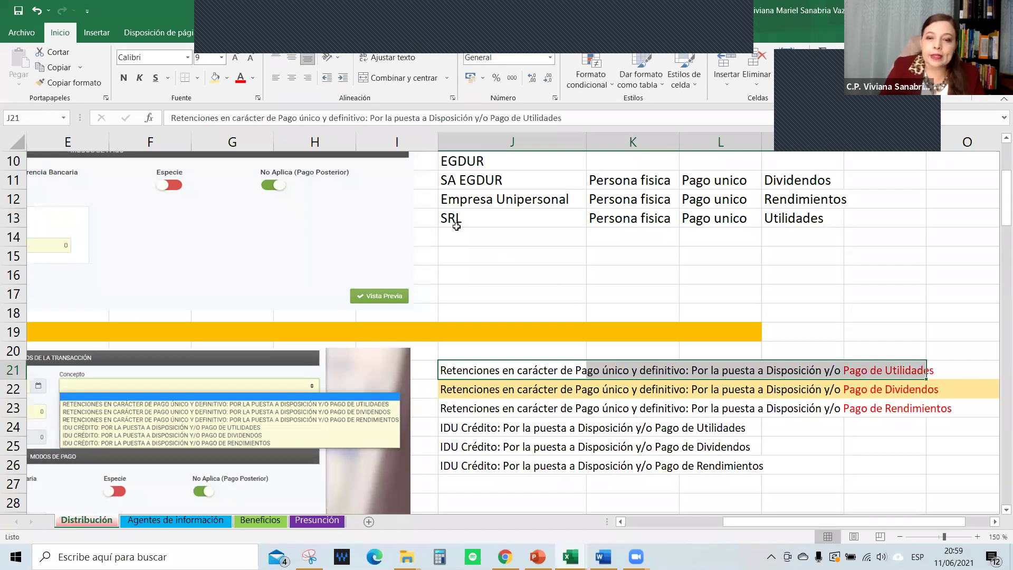
Add row 14 with SA EGDUR, recipient SA and payment type A cuenta
left_click(505, 234)
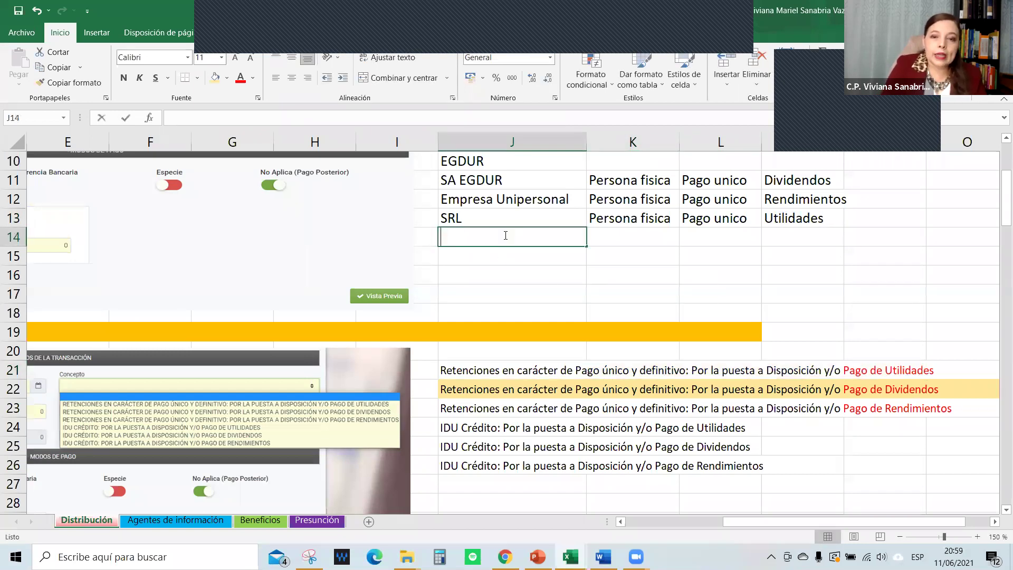
type("SA")
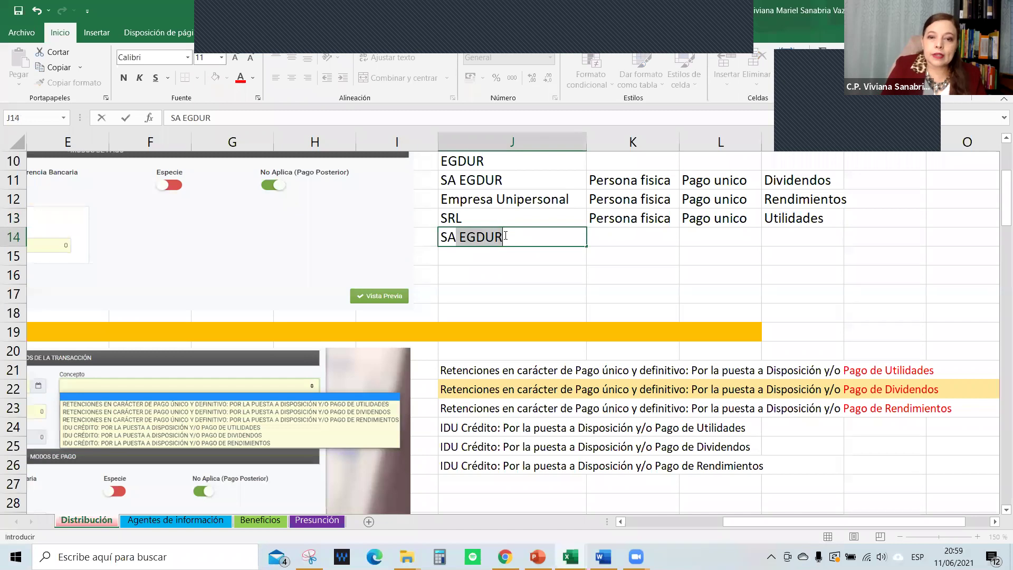
key("Tab")
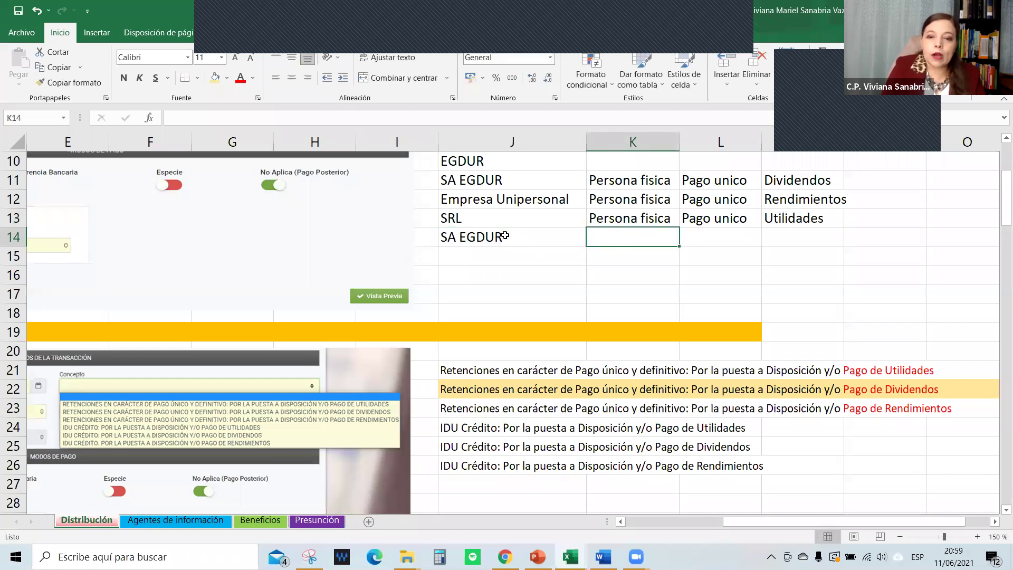
type("SA")
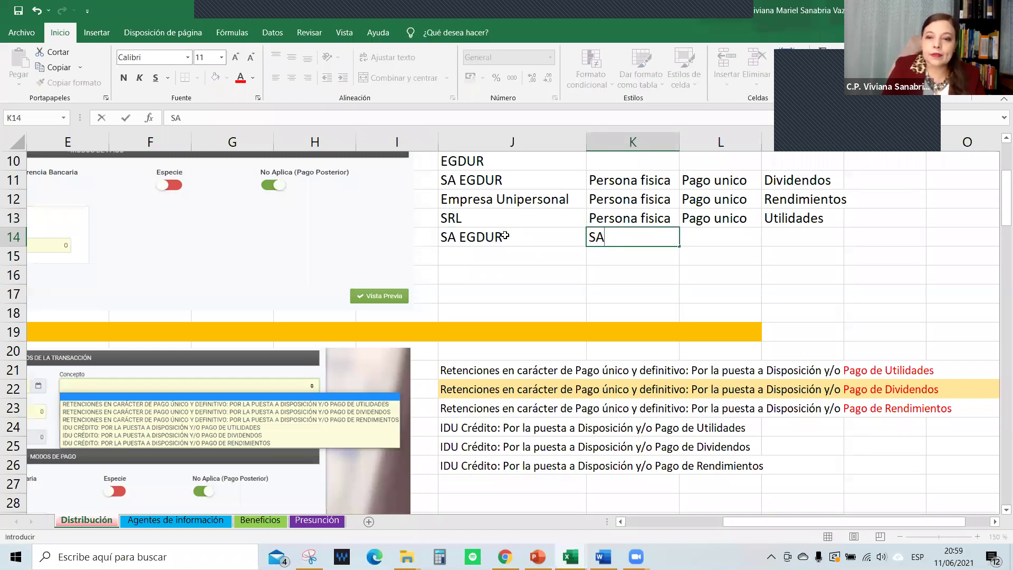
key("Tab")
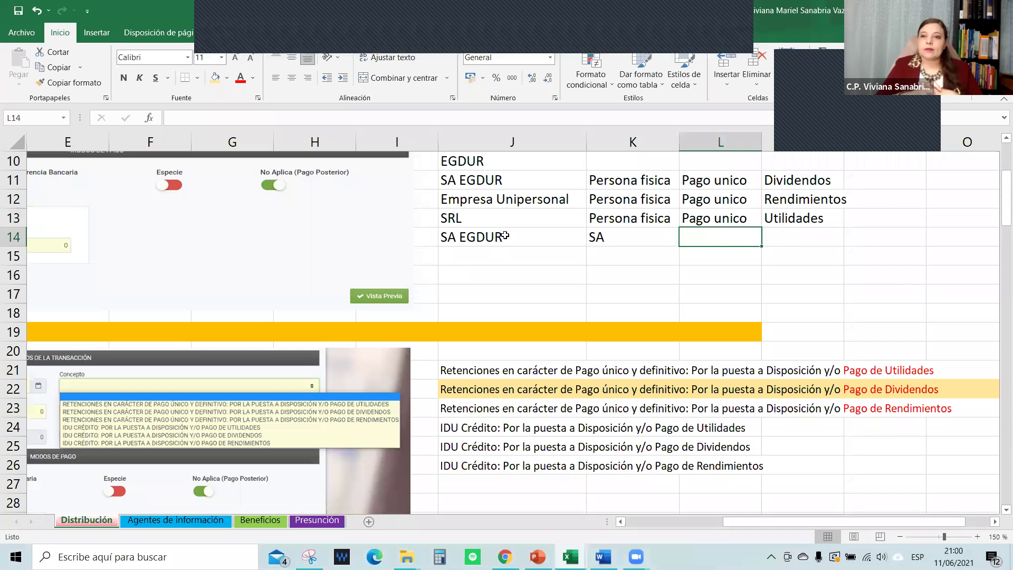
type("A")
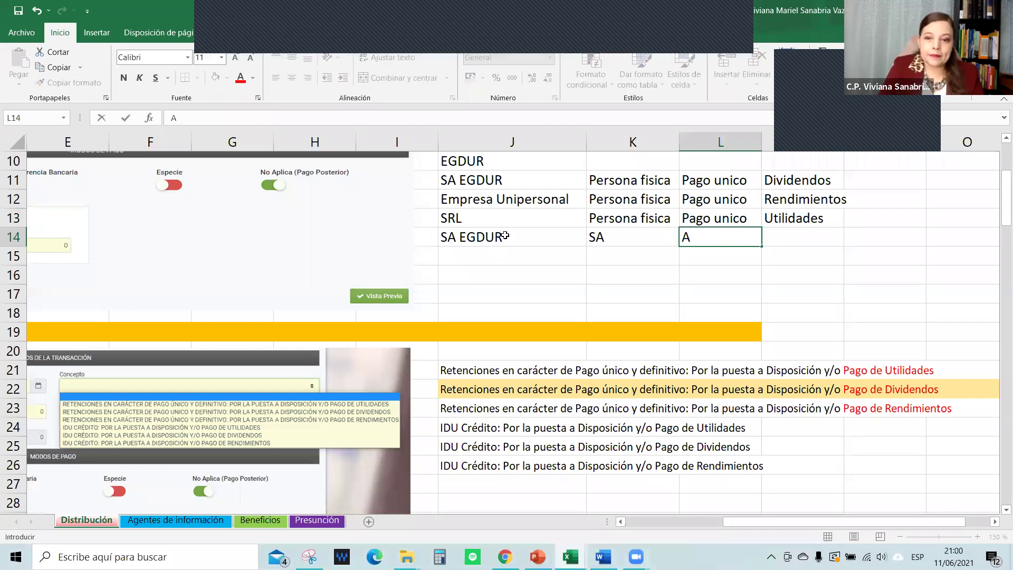
type(" cuenta")
key("Return")
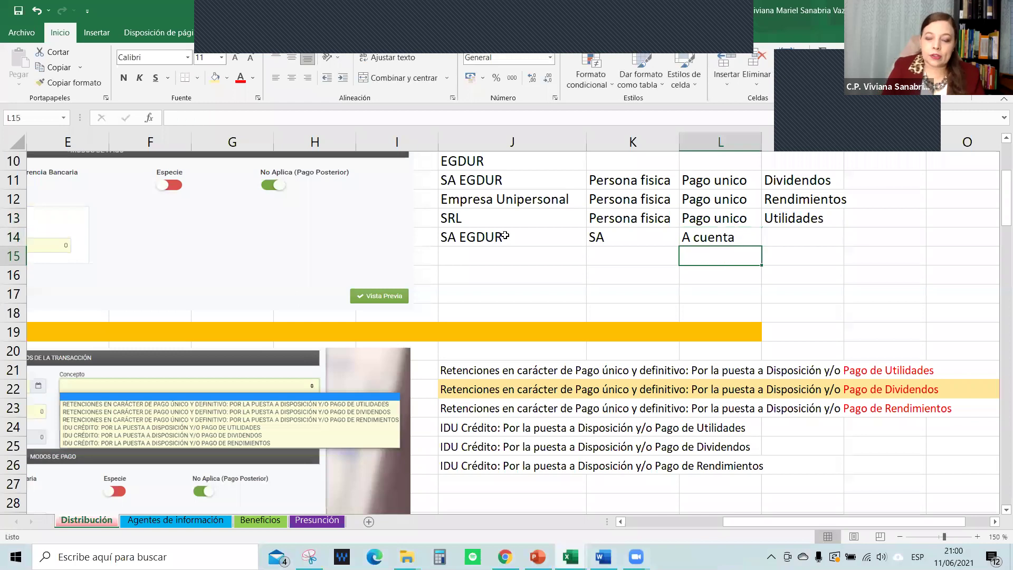
left_click_drag(470, 428, 466, 467)
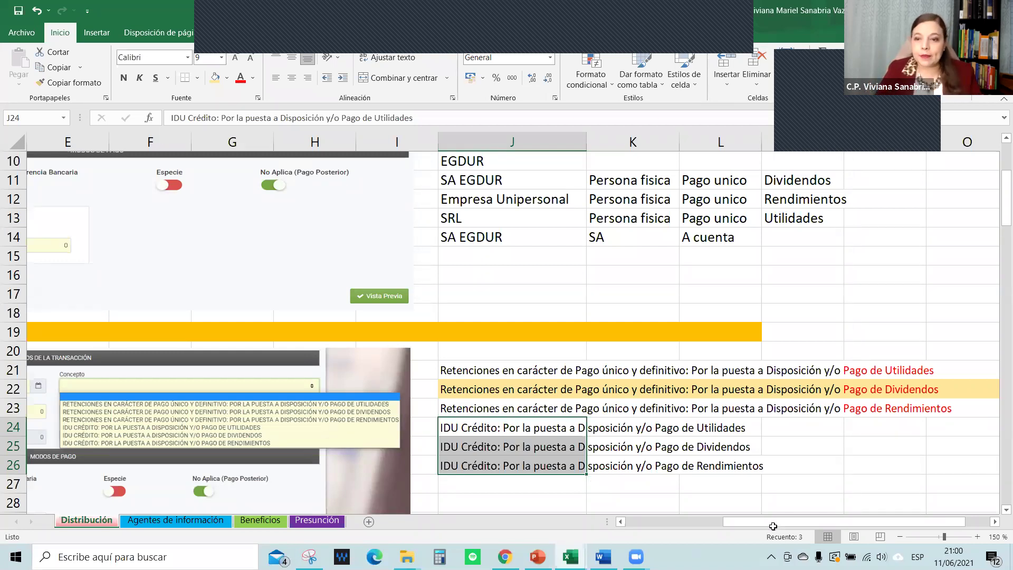
Put Dividendos in M14 and add a Consorcio OP row with Empresa unipersonal in K15
left_click(802, 235)
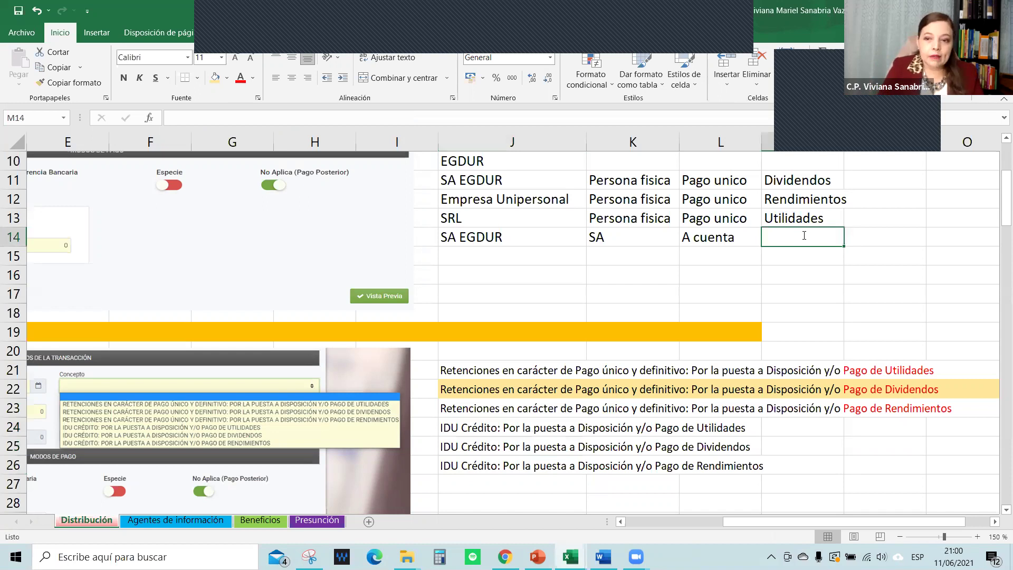
type("Di")
key("Return")
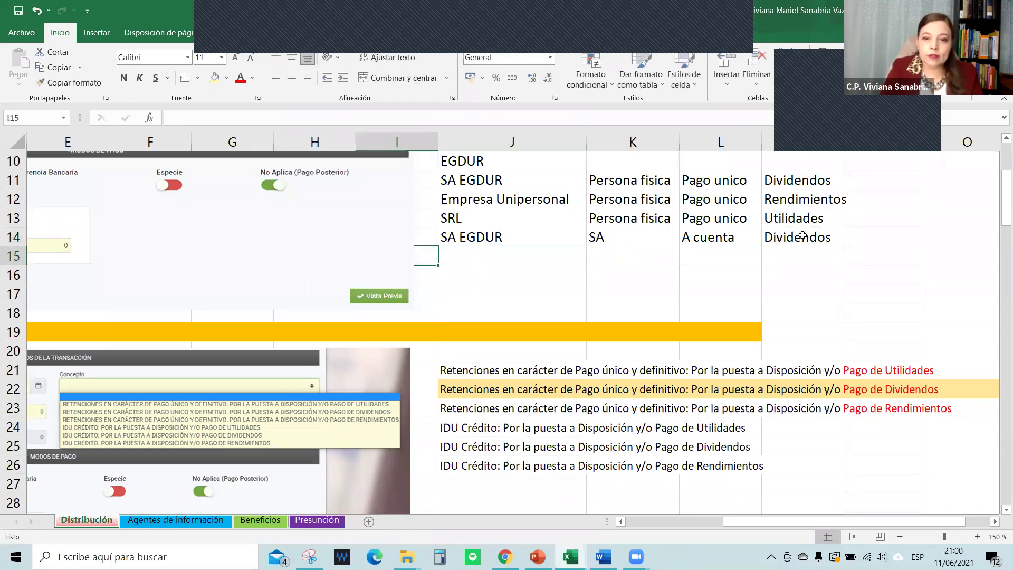
type("Cons")
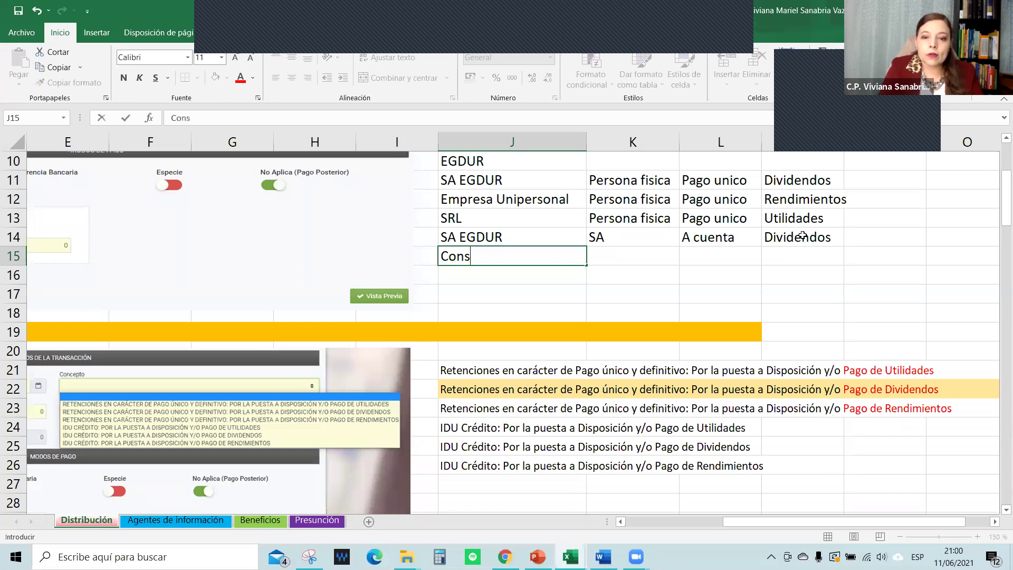
type("orcio OP")
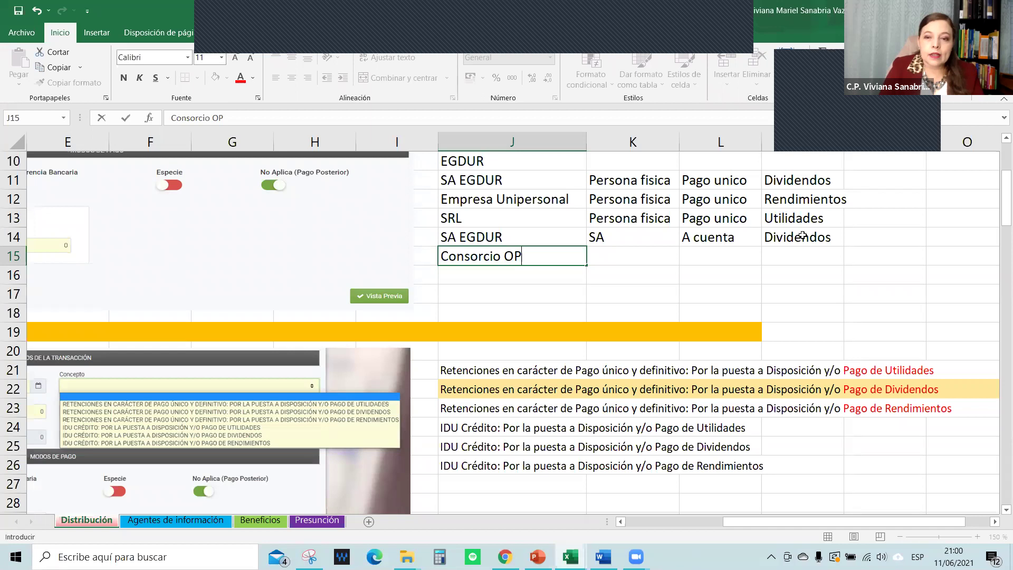
key("Tab")
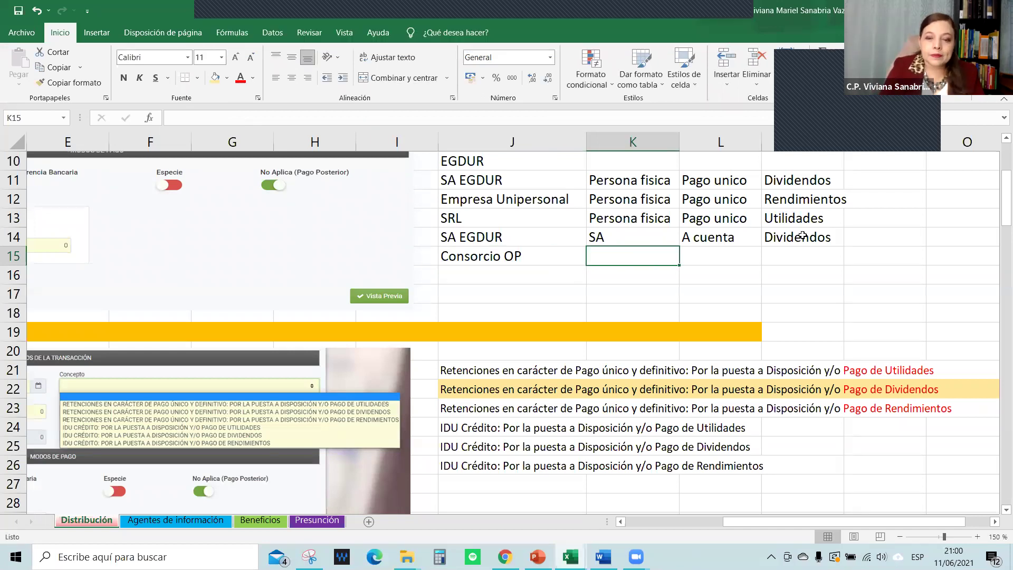
type("P")
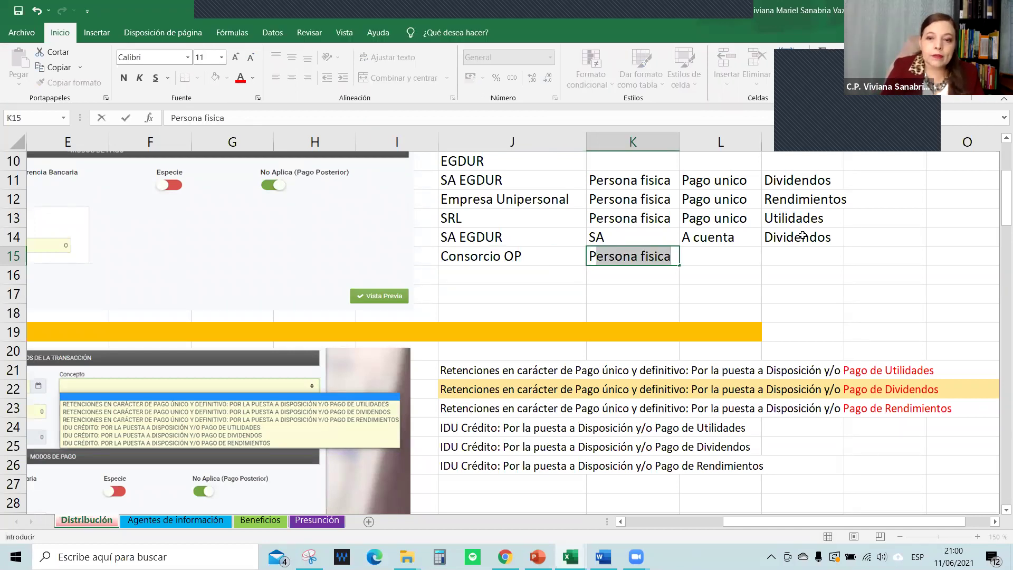
key("Tab")
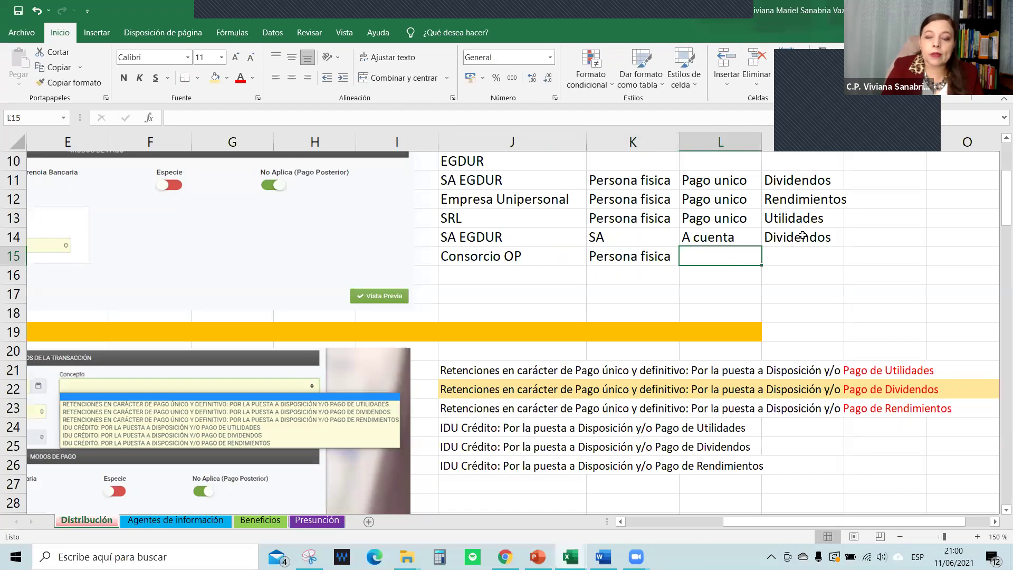
key("Left")
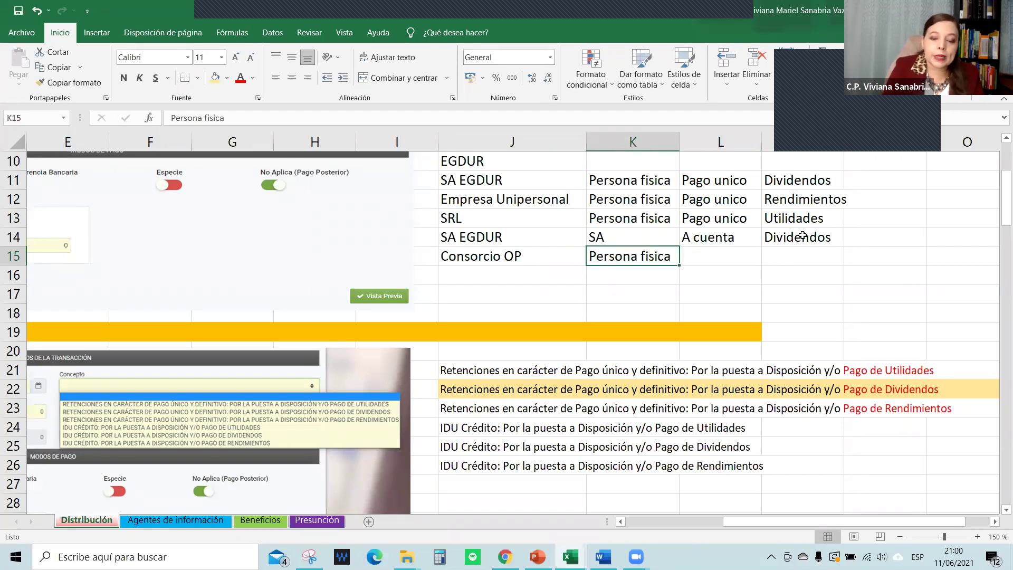
type("Empresa u")
type("nic")
key("BackSpace")
key("BackSpace")
type("ipersonal")
key("Return")
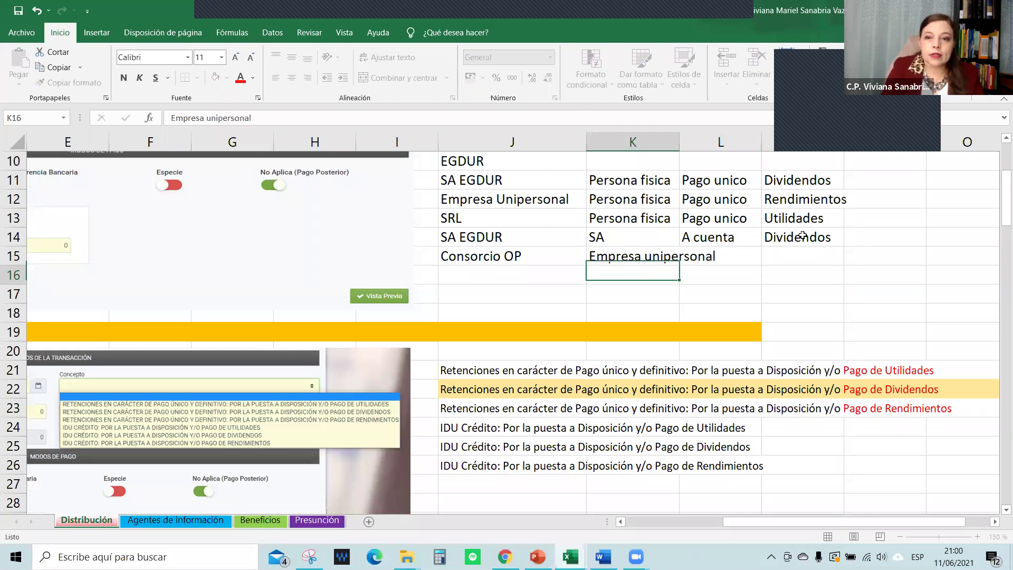
Autofit columns J and K, then switch to the PowerPoint presentation
double_click(679, 142)
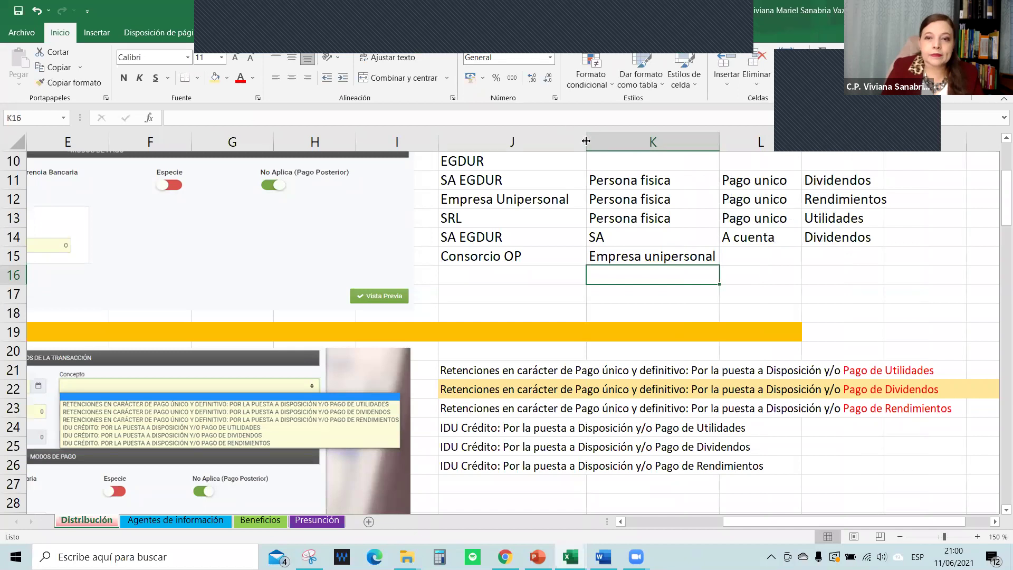
double_click(586, 141)
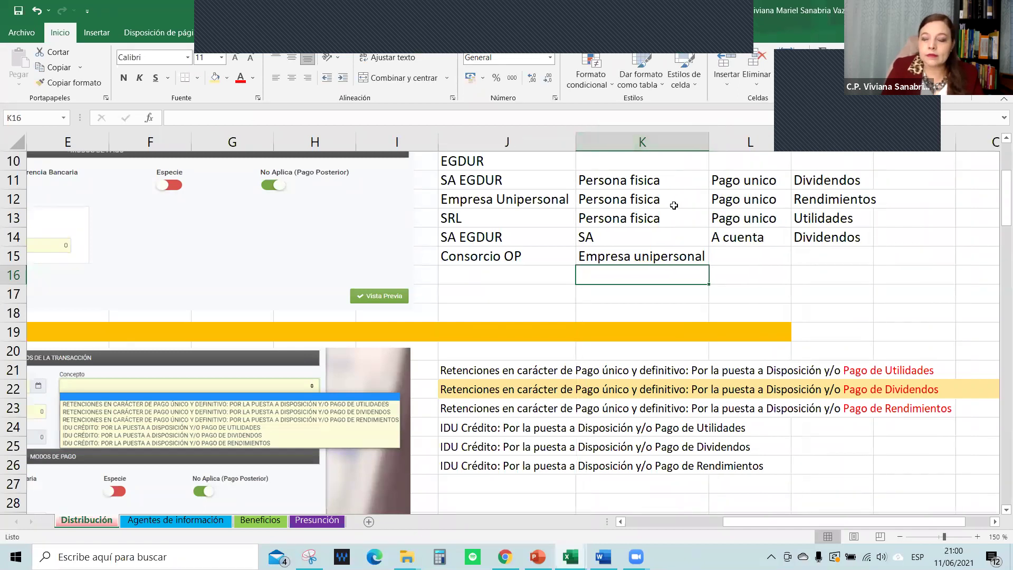
left_click(756, 255)
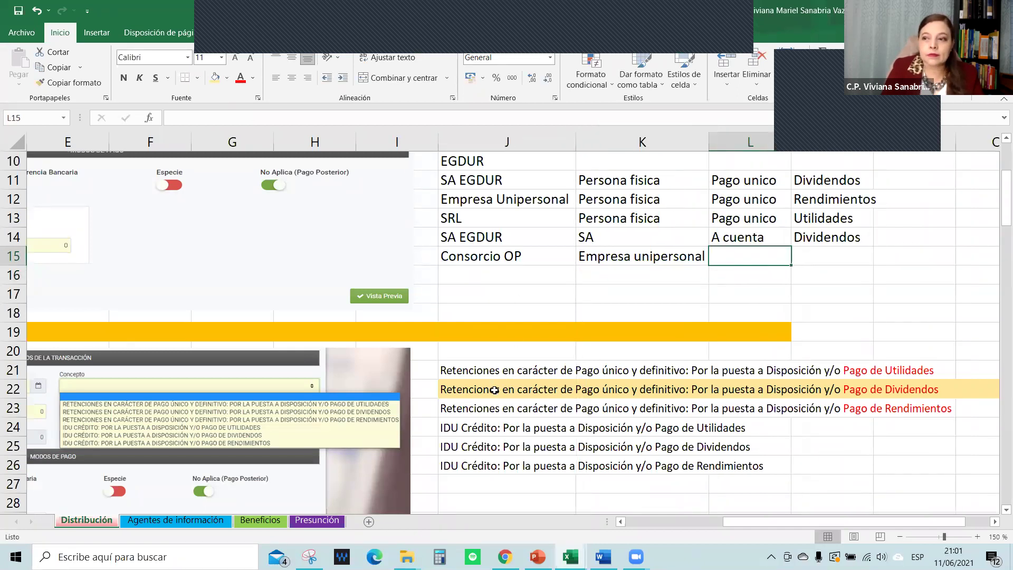
left_click(538, 556)
Display slide 22, 'Constituye IDU Crédito', from the slide pane
left_click(61, 340)
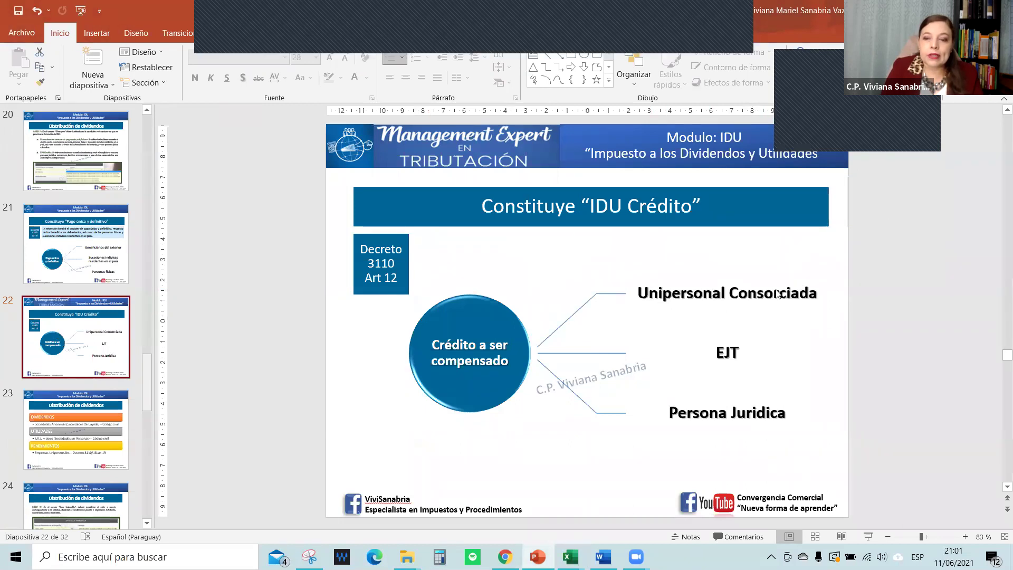
mouse_move(585, 551)
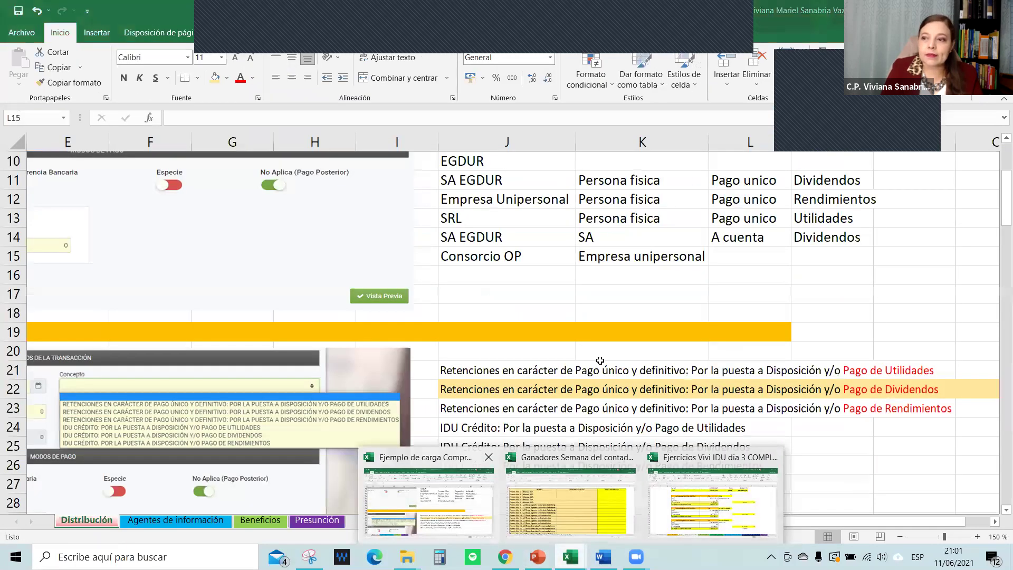
Back in Excel, enter A cuenta in L15 and Utilidades in M15 for Consorcio OP
left_click(459, 528)
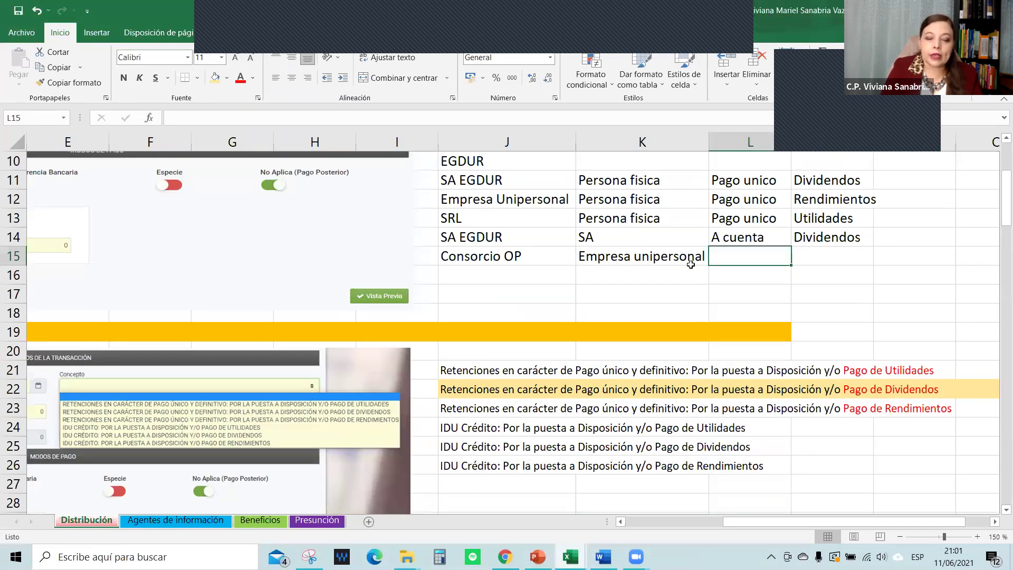
type("a cuenta")
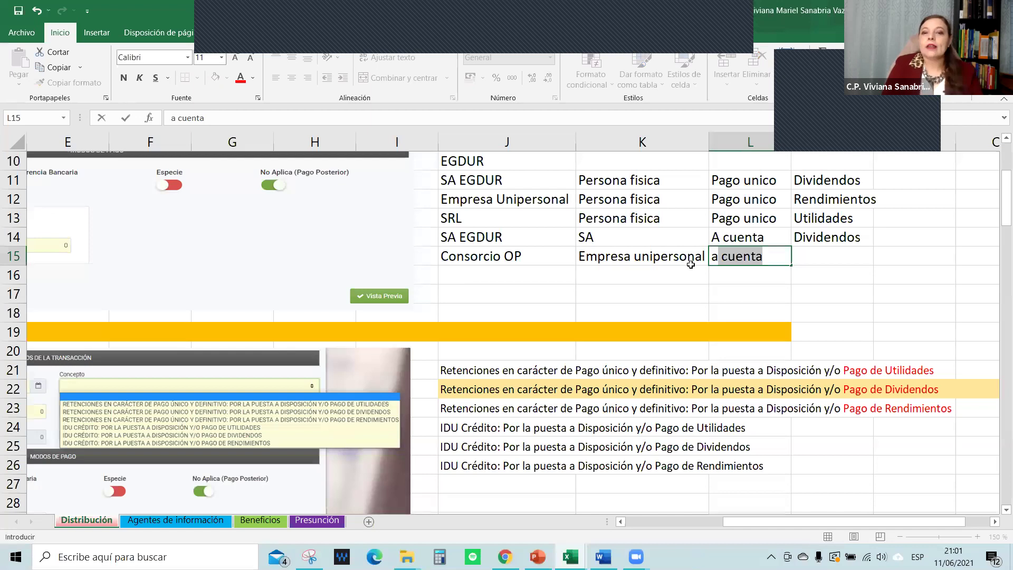
key("Tab")
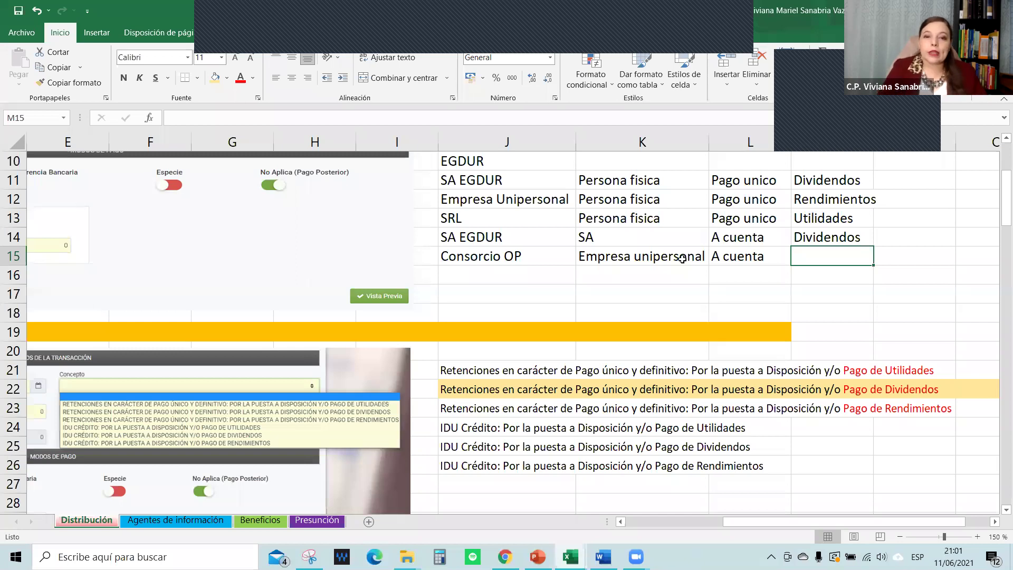
left_click_drag(554, 181, 834, 180)
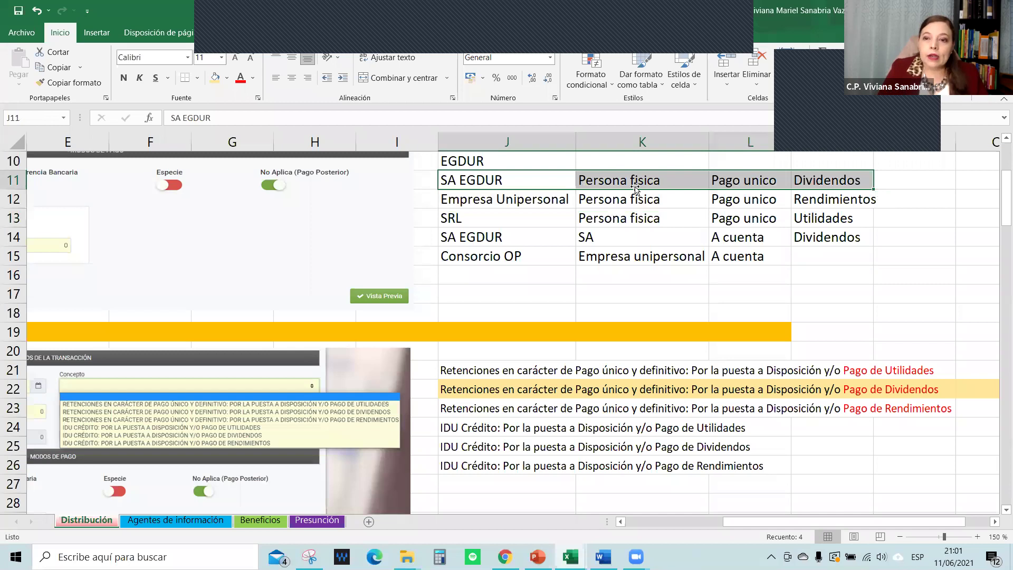
left_click_drag(506, 200, 834, 200)
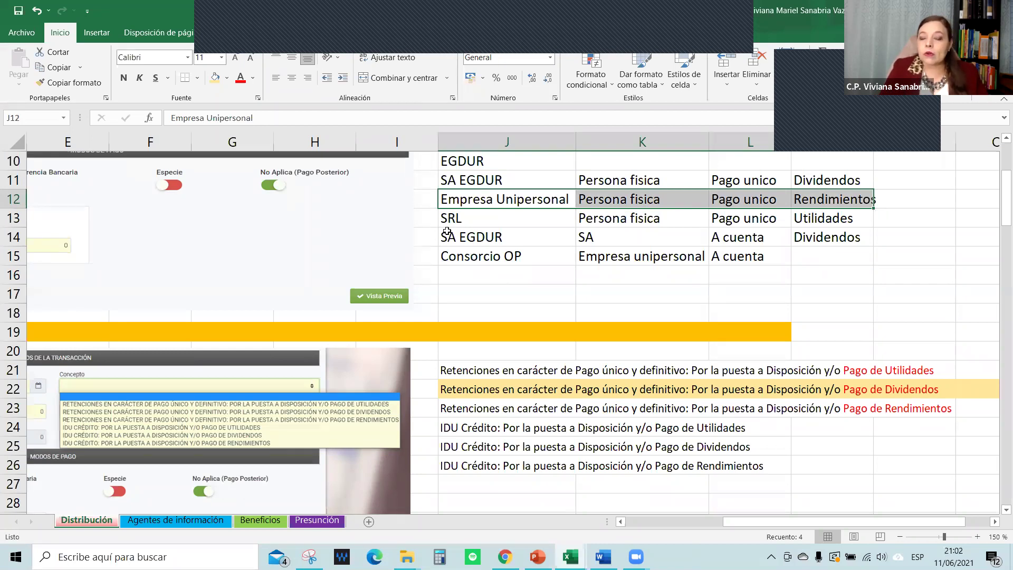
left_click(816, 257)
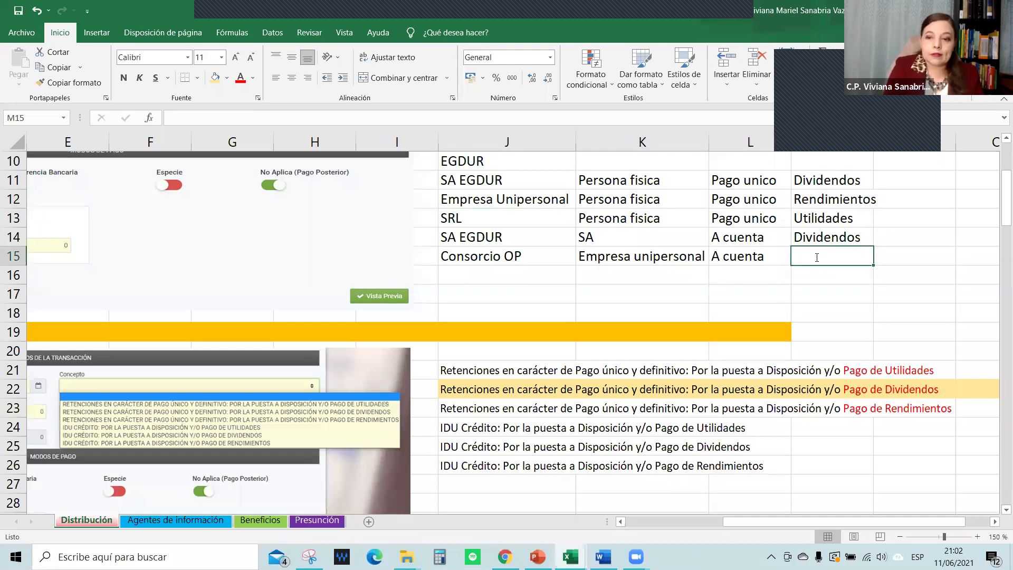
type("Utilidades")
key("Tab")
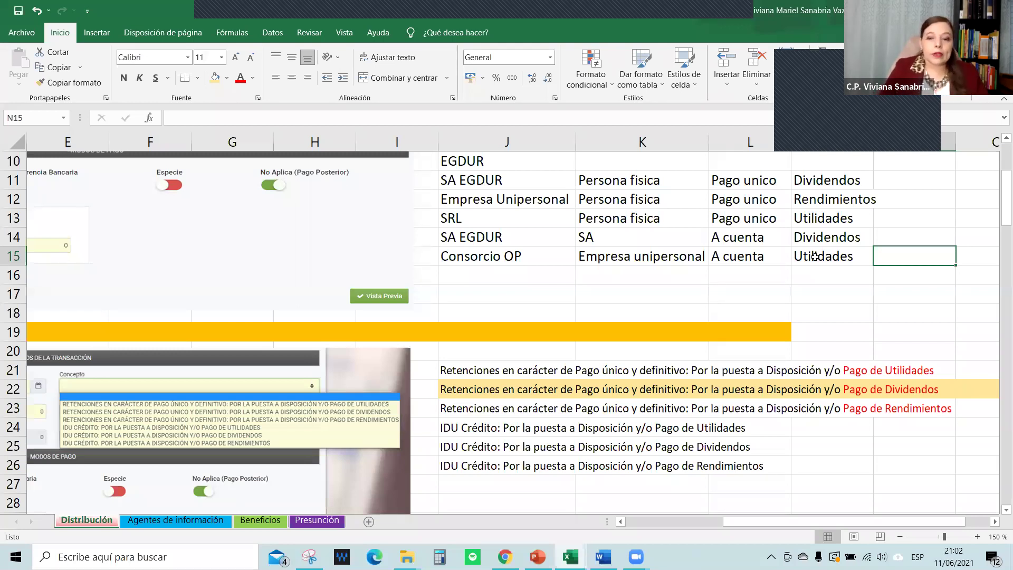
Scroll the sheet left and up to show the form screenshot above CONCEPTOS
scroll(668, 506, "left", 3)
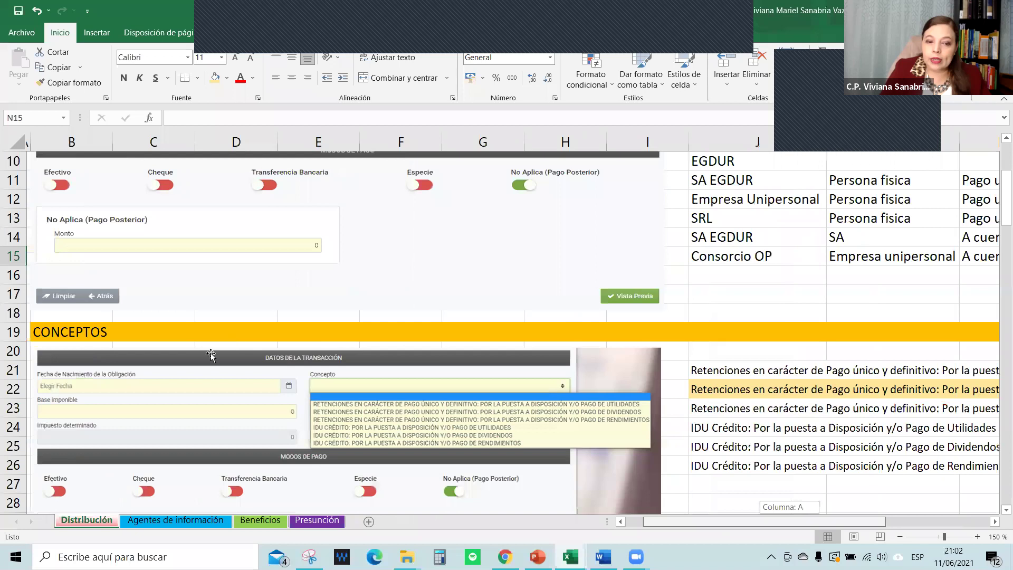
scroll(206, 363, "down", 2)
scroll(206, 363, "up", 2)
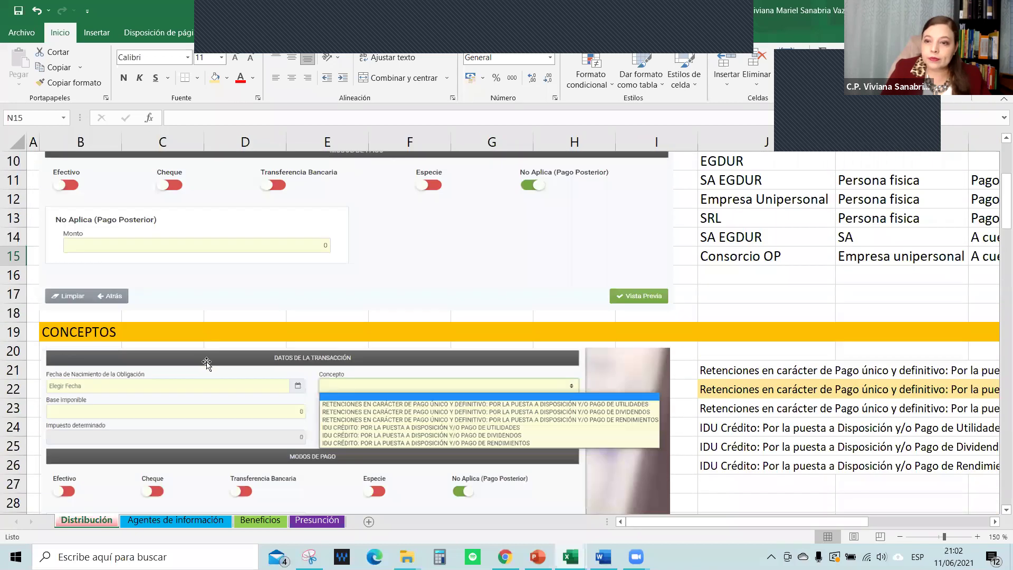
scroll(206, 362, "up", 2)
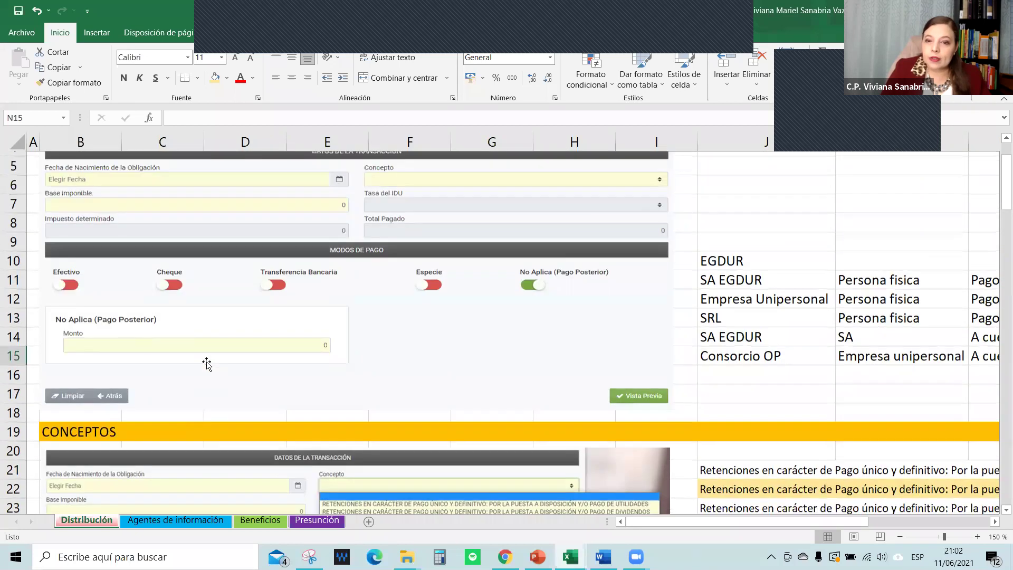
scroll(226, 271, "down", 1)
scroll(362, 197, "up", 2)
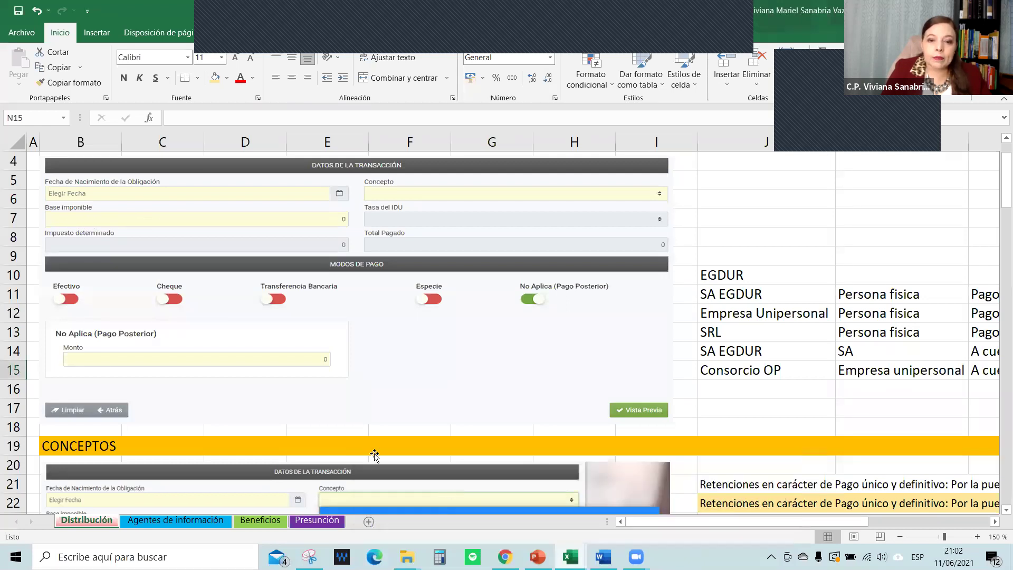
mouse_move(570, 557)
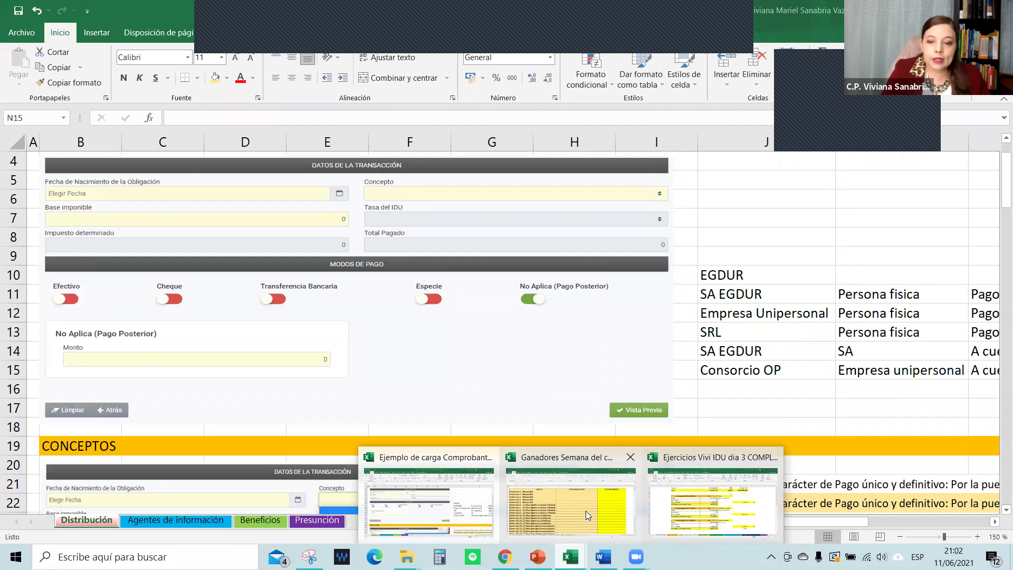
key("alt+Tab")
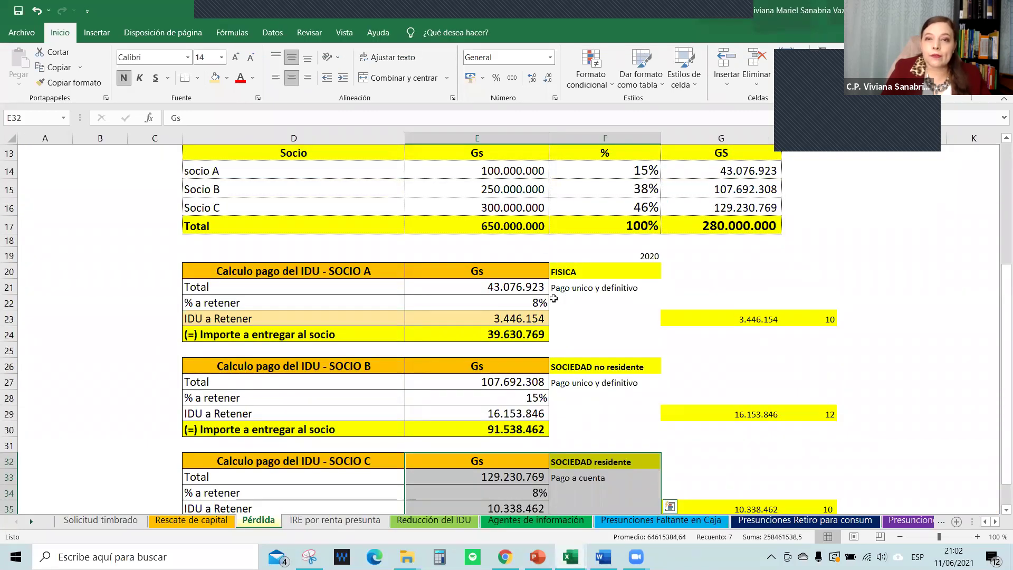
left_click(484, 288)
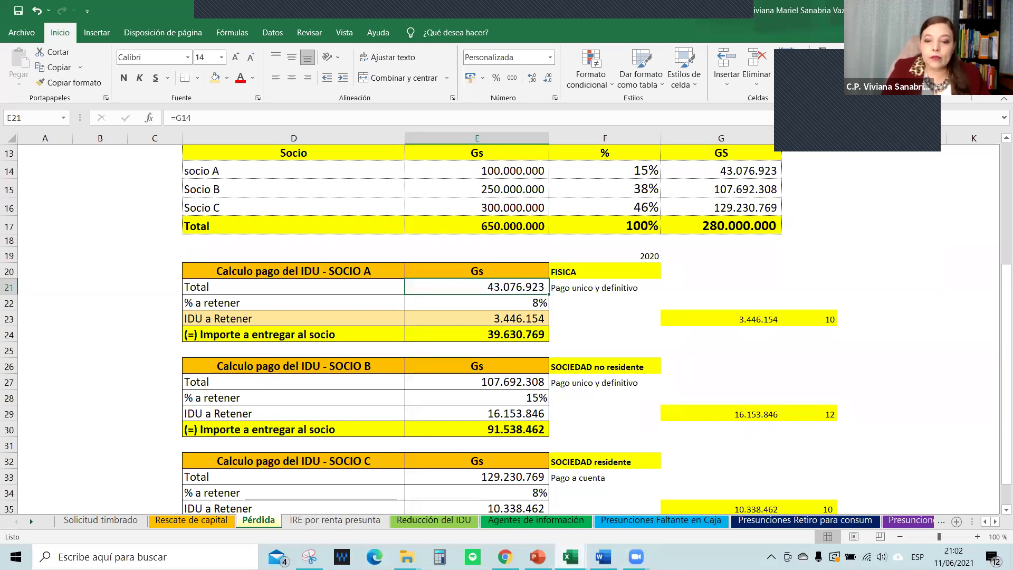
mouse_move(570, 557)
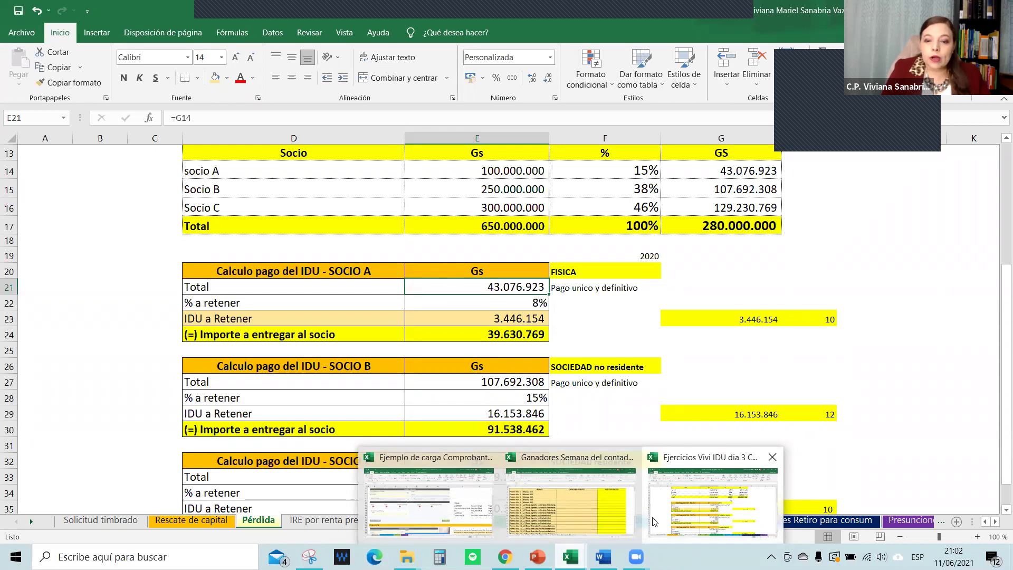
left_click(467, 508)
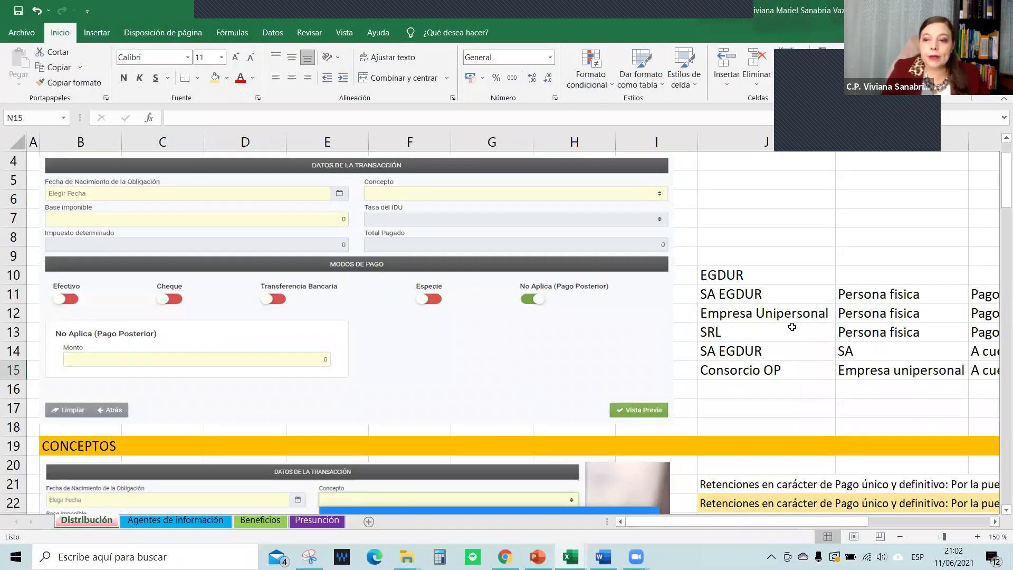
left_click_drag(818, 521, 900, 507)
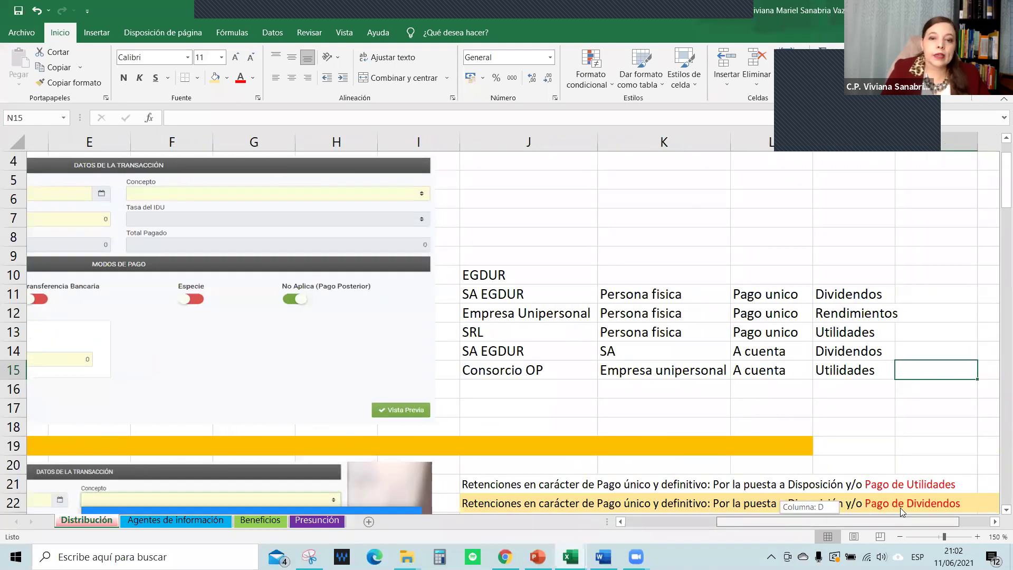
left_click(485, 291)
left_click_drag(498, 296, 814, 298)
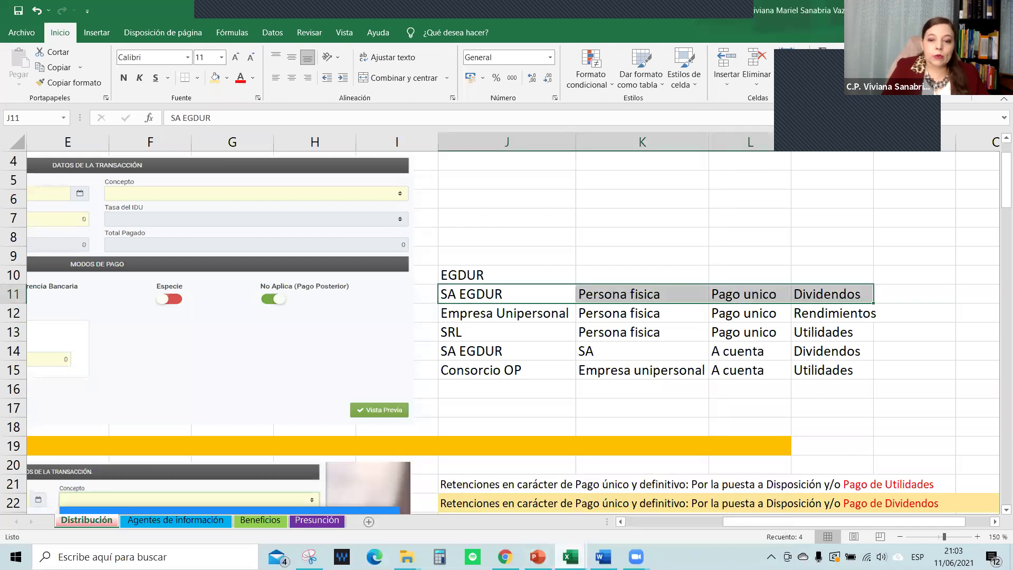
left_click(570, 556)
left_click(707, 504)
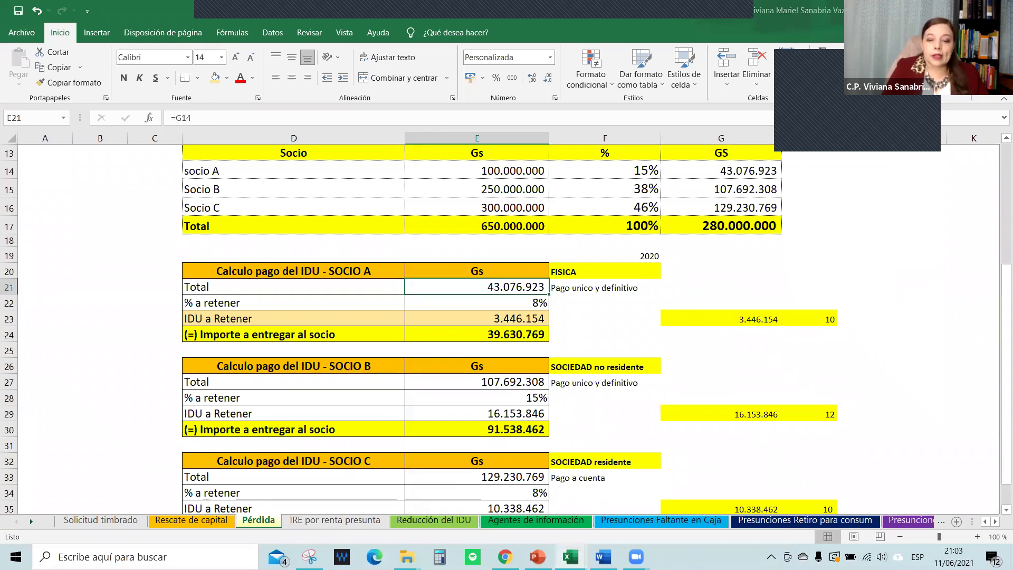
mouse_move(570, 557)
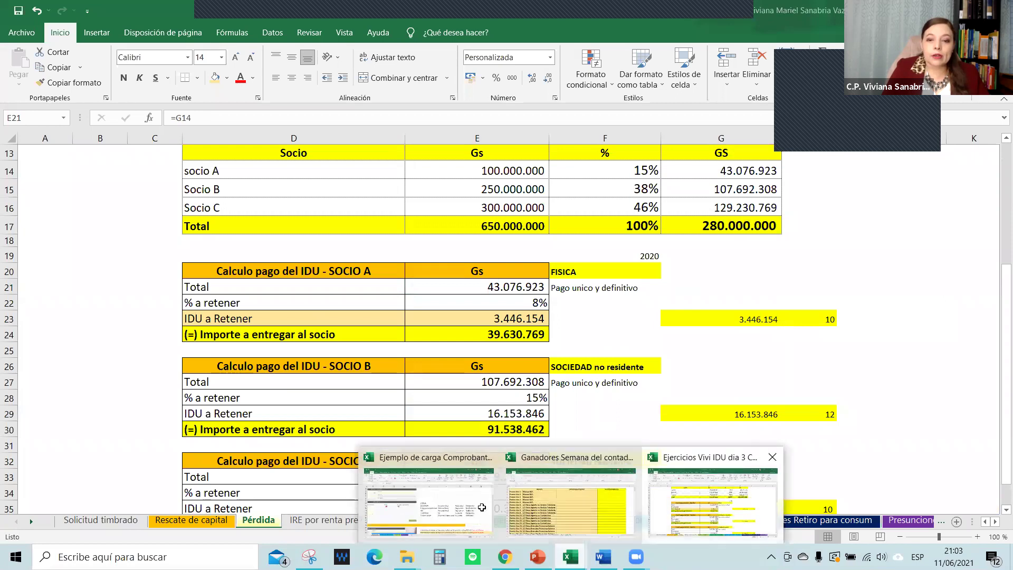
left_click(485, 511)
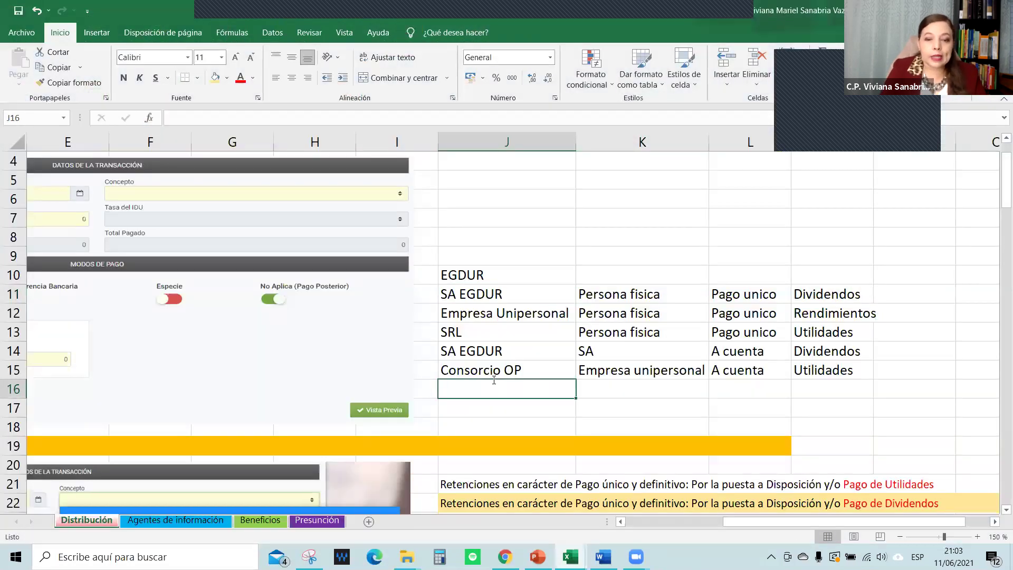
Fill J16 with SA EGDUR and K16 with SA no residente
type("sa")
key("Tab")
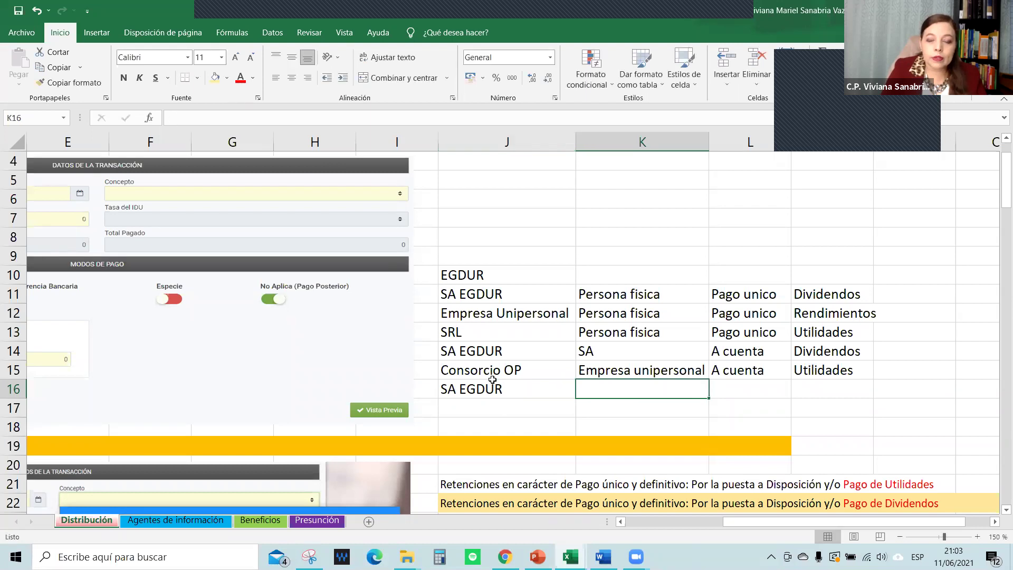
type("S")
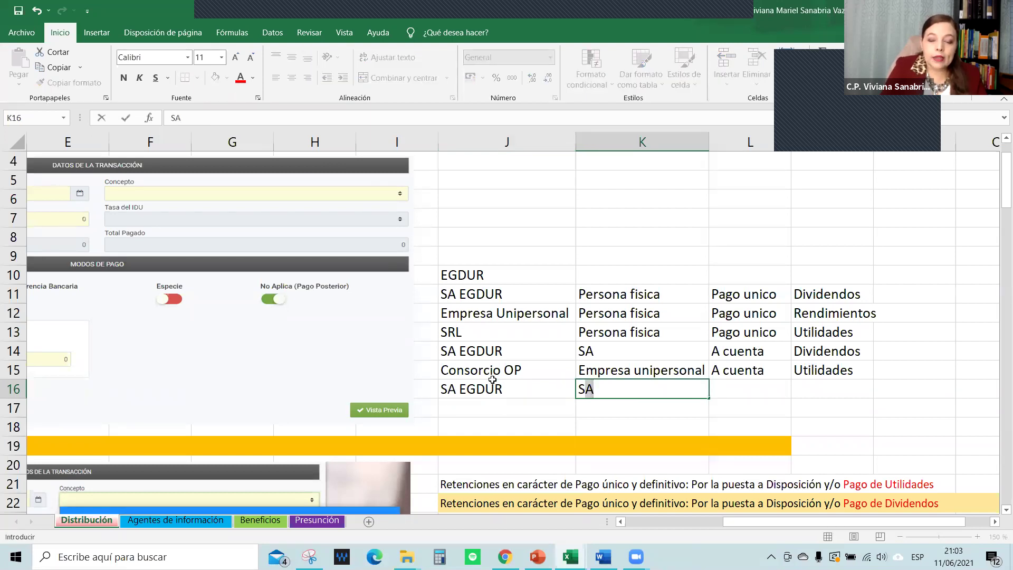
type("A no r")
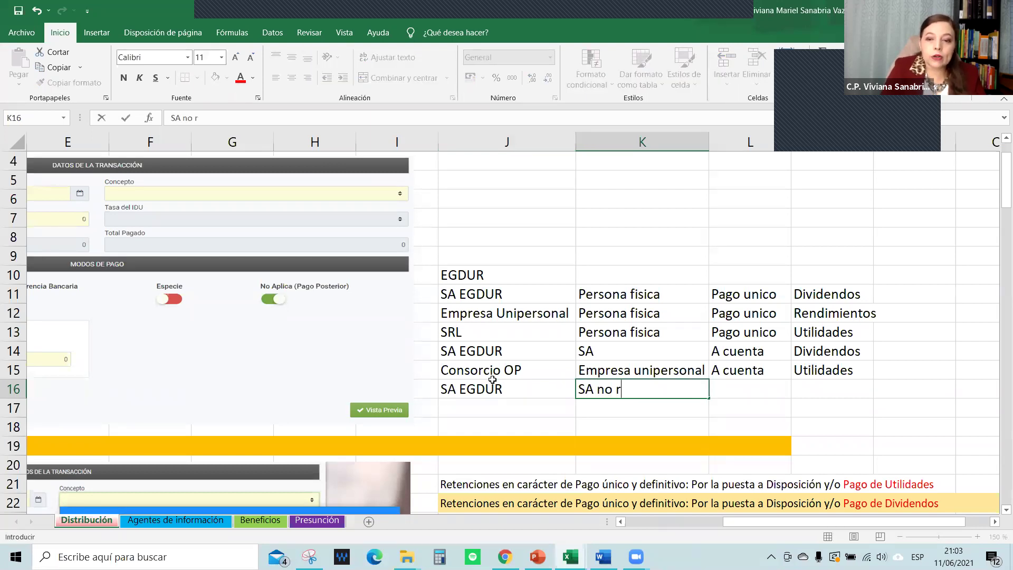
type("esidente")
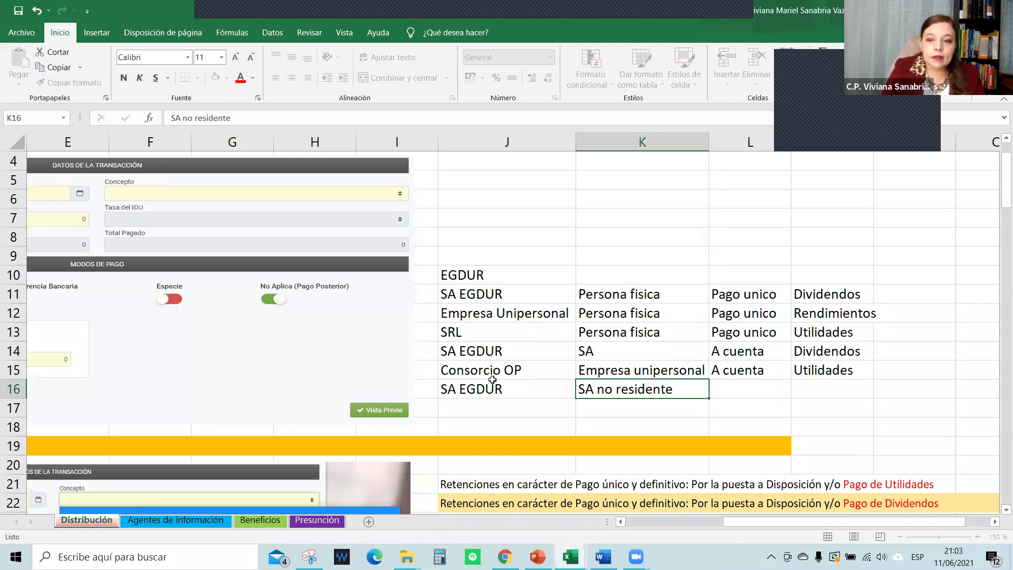
key("Tab")
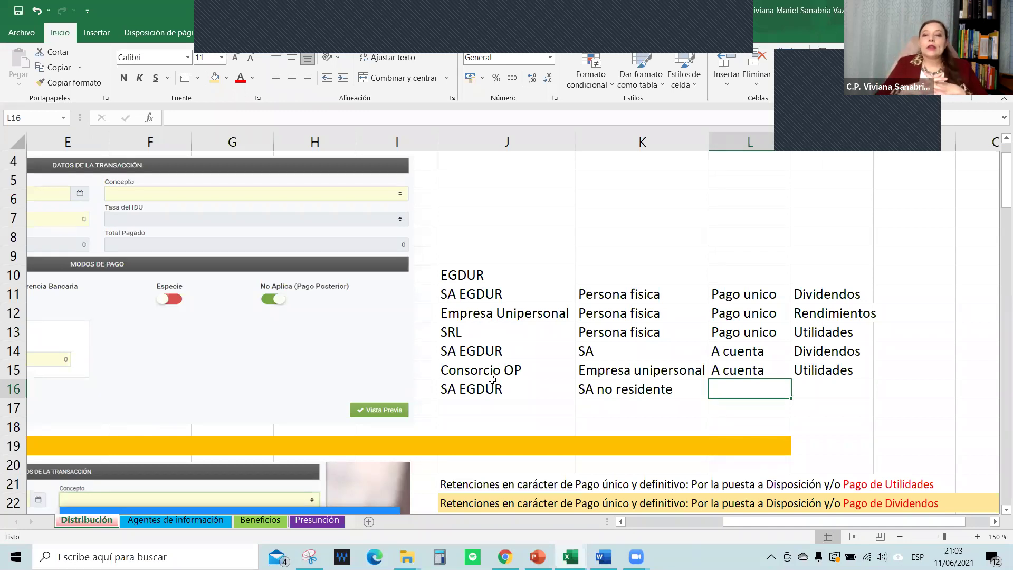
Change the recipient in K14 from SA to SA residente
left_click(648, 344)
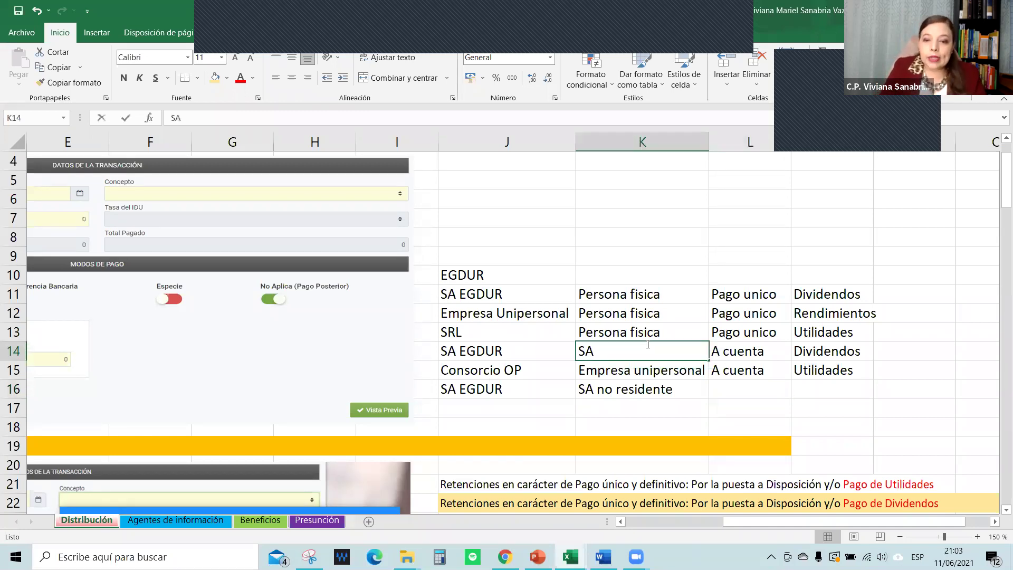
double_click(648, 344)
type("residente")
key("Return")
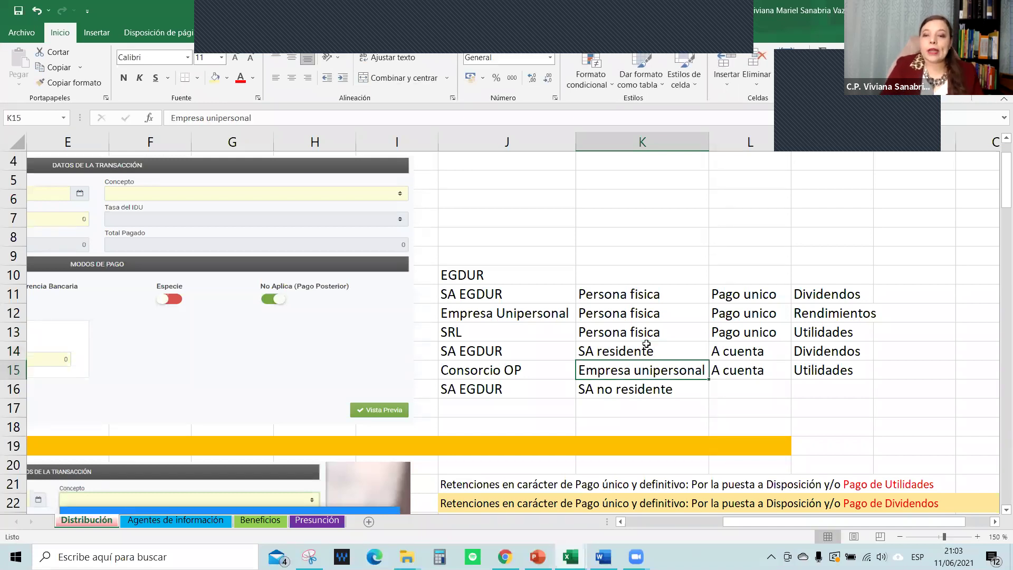
Copy Pago unico into L16, enter Dividendos in M16, then return to the Pérdida sheet
left_click(725, 389)
left_click(737, 334)
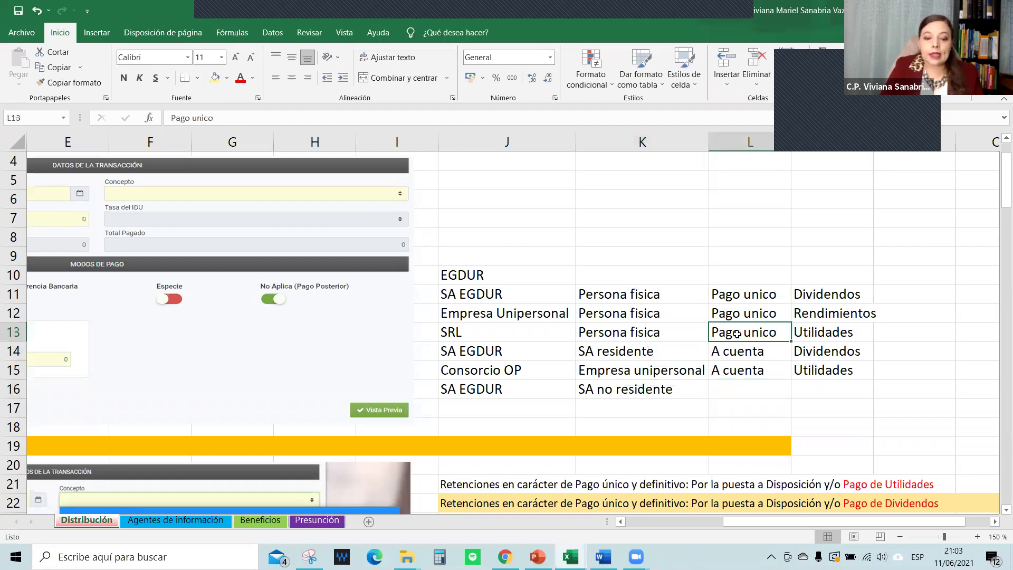
key("ctrl+c")
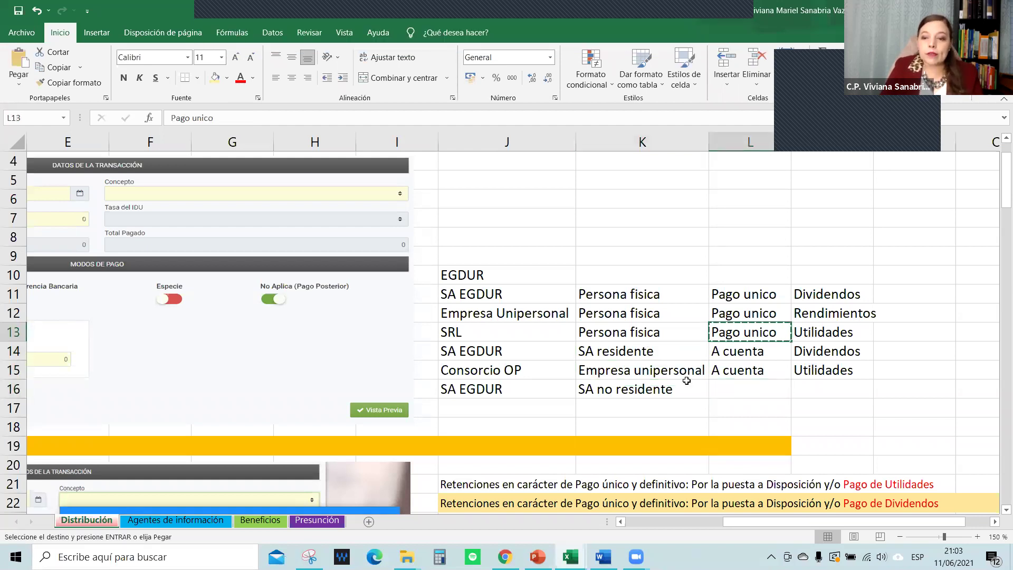
left_click(724, 391)
key("ctrl+v")
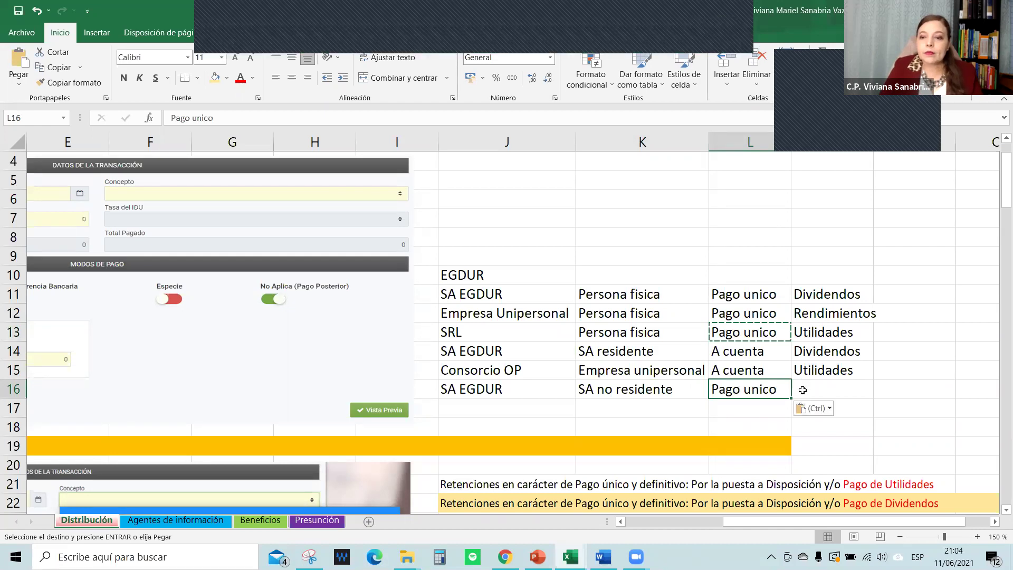
key("Right")
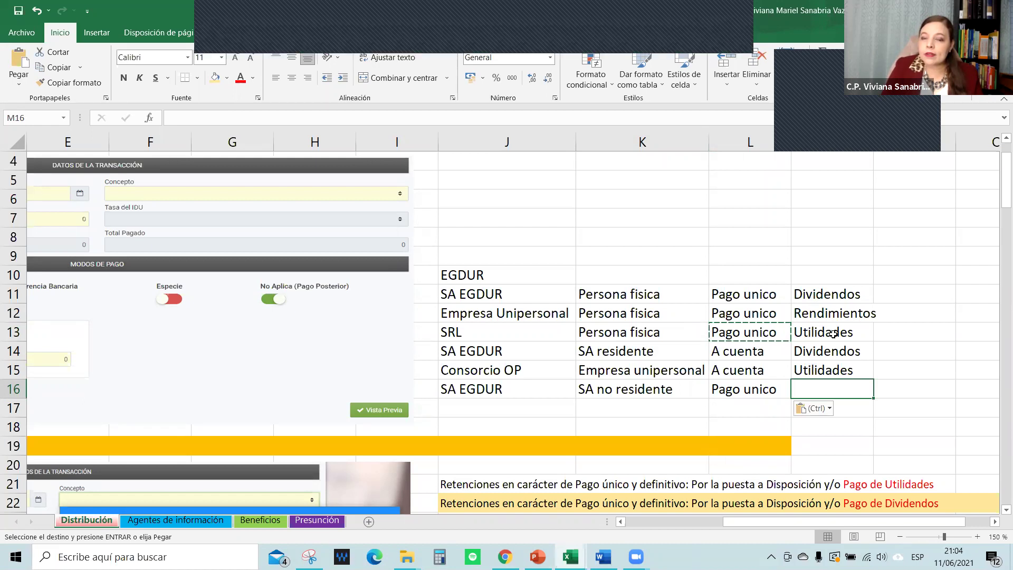
left_click(833, 334)
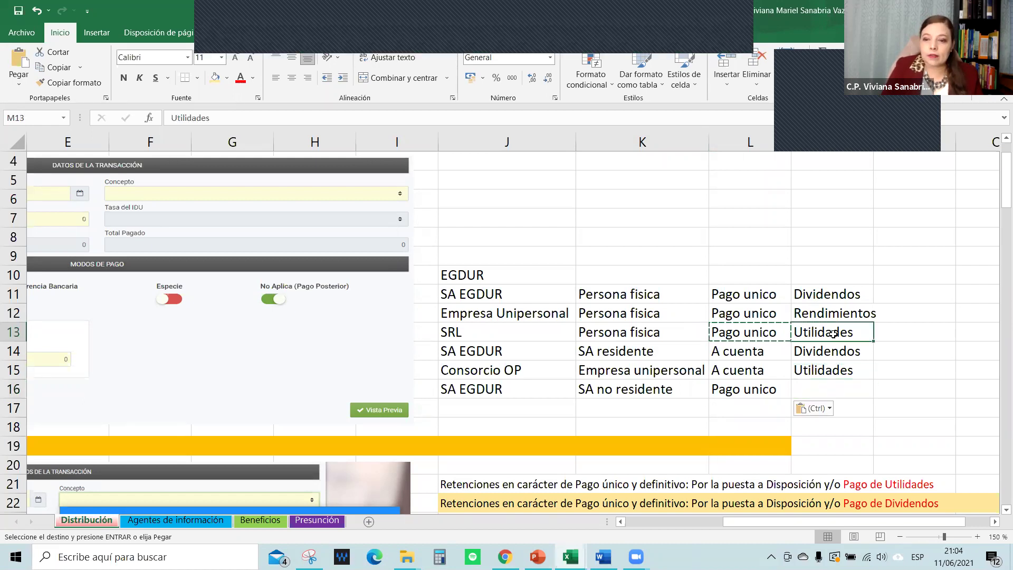
left_click(838, 386)
key("Escape")
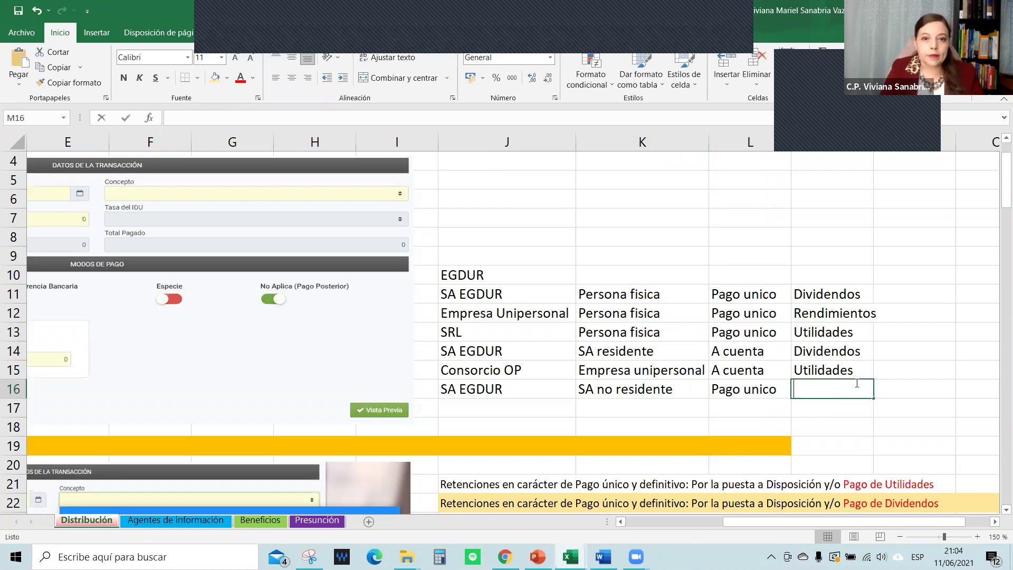
type("d")
key("Tab")
key("Down")
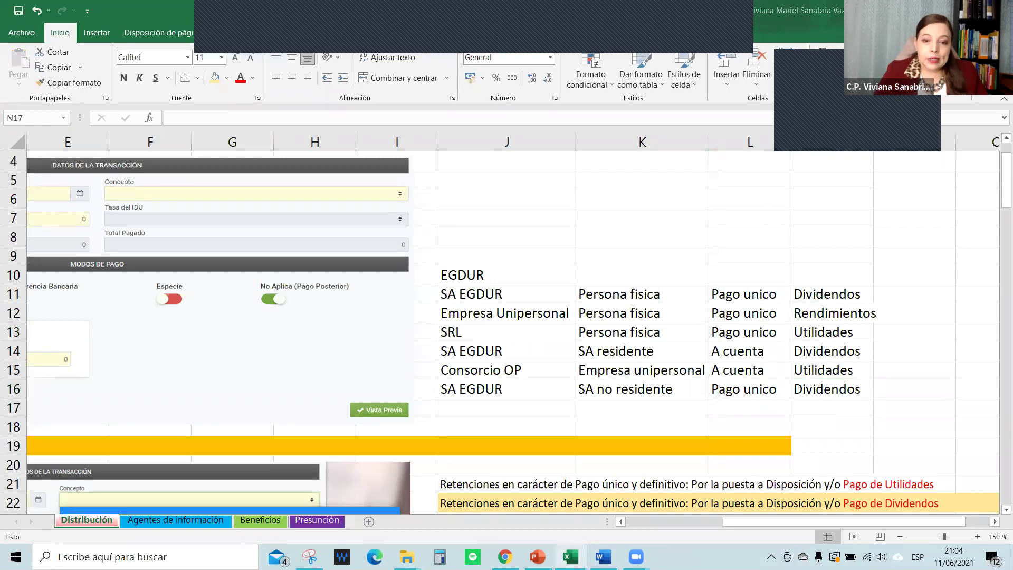
key("alt+Tab")
scroll(565, 294, "down", 1)
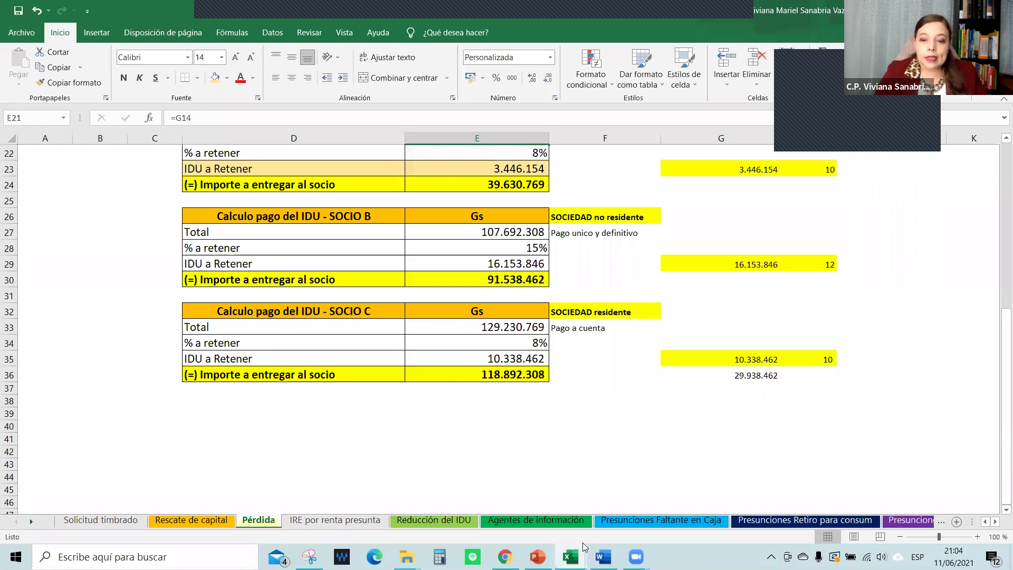
Select Socio C's total and payment type (E33:F33), then return to the Distribución workbook
left_click_drag(462, 323, 574, 327)
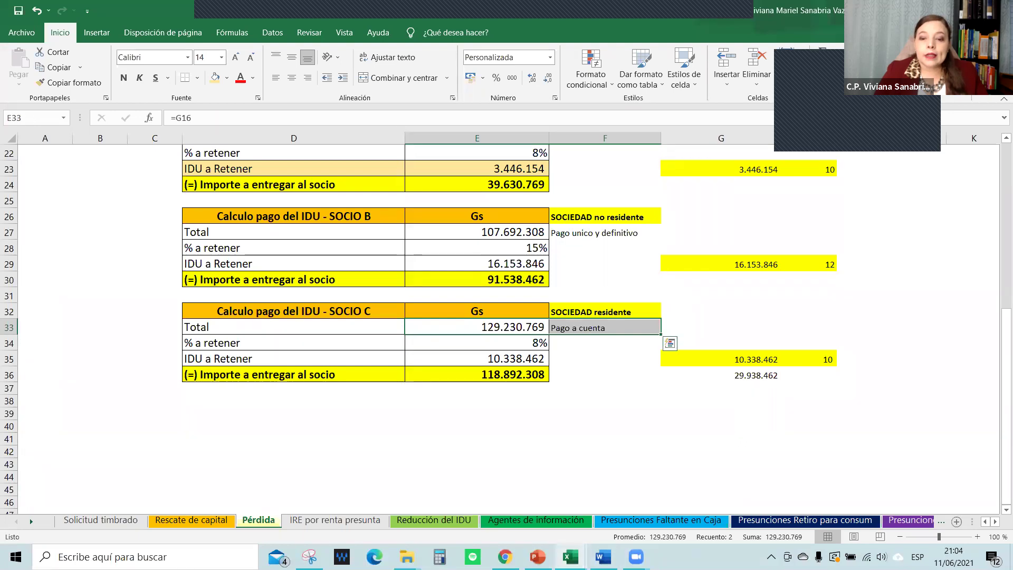
left_click(570, 557)
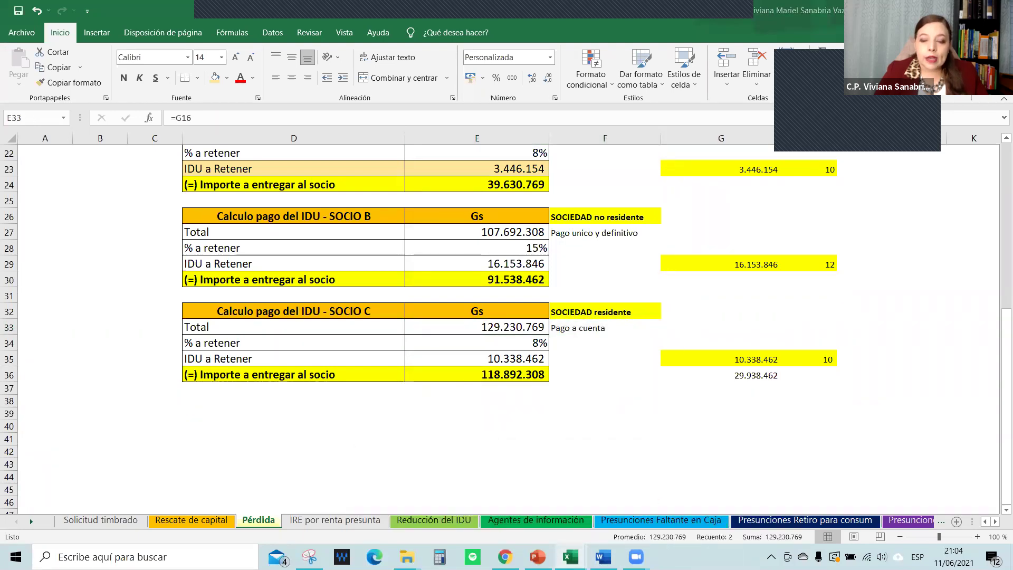
mouse_move(570, 557)
left_click(496, 507)
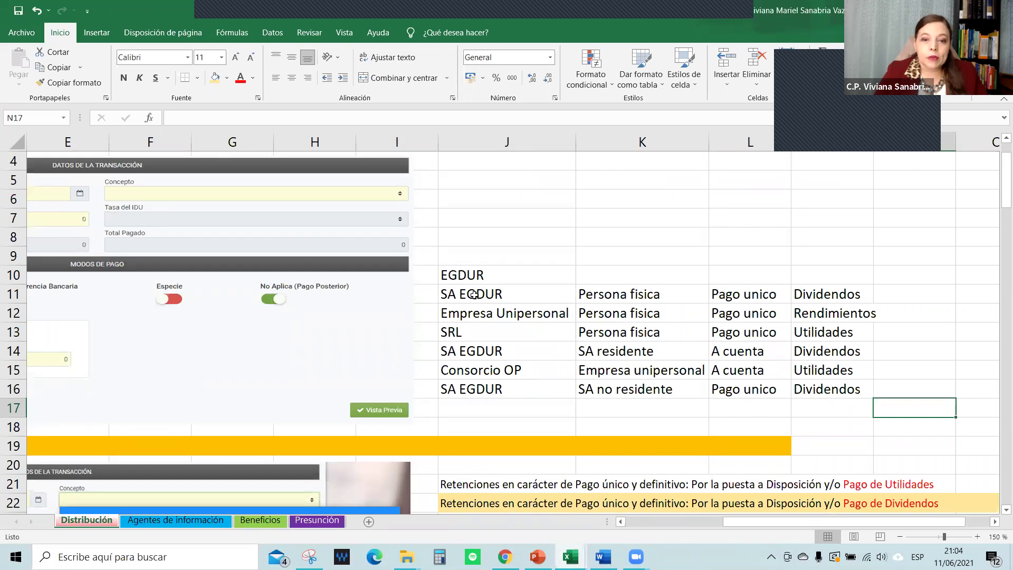
left_click_drag(467, 353, 848, 353)
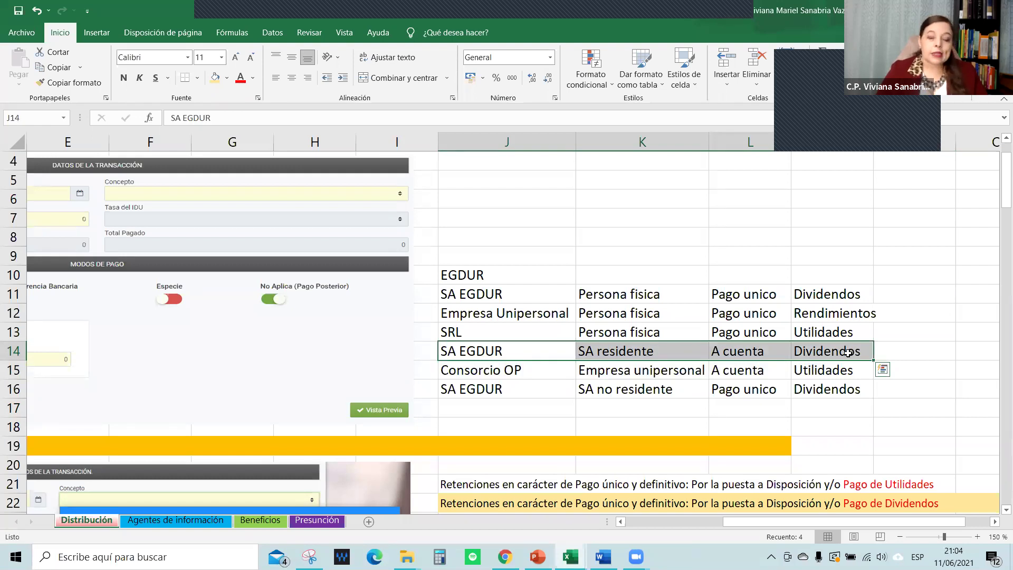
left_click_drag(805, 521, 708, 522)
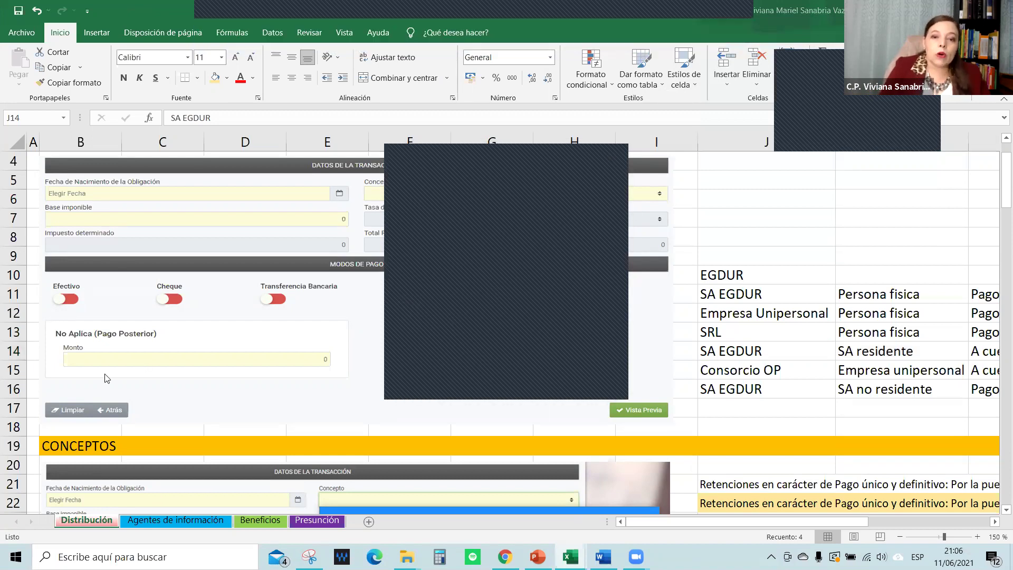
scroll(2, 462, "down", 2)
scroll(2, 462, "down", 4)
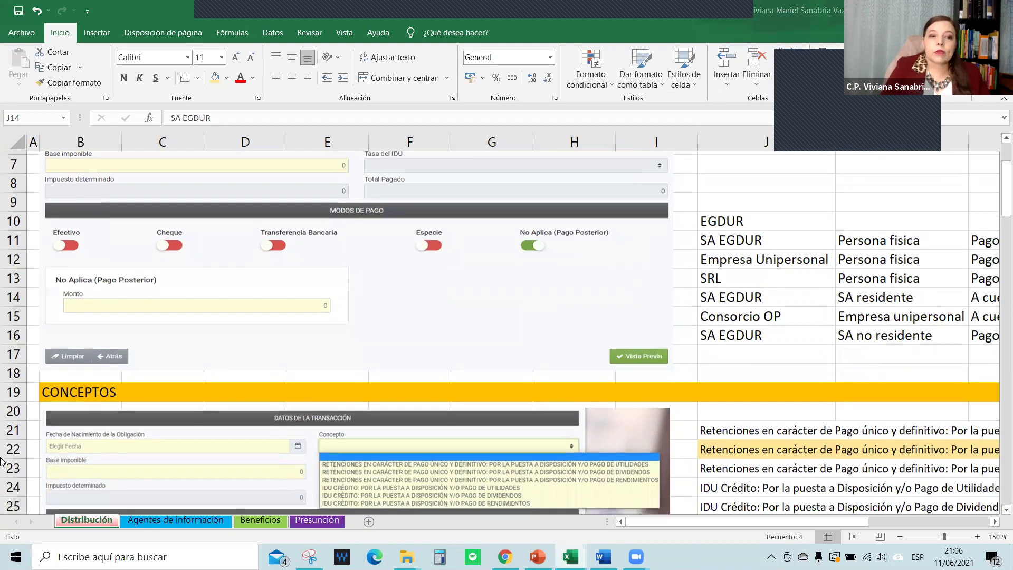
scroll(3, 461, "down", 1)
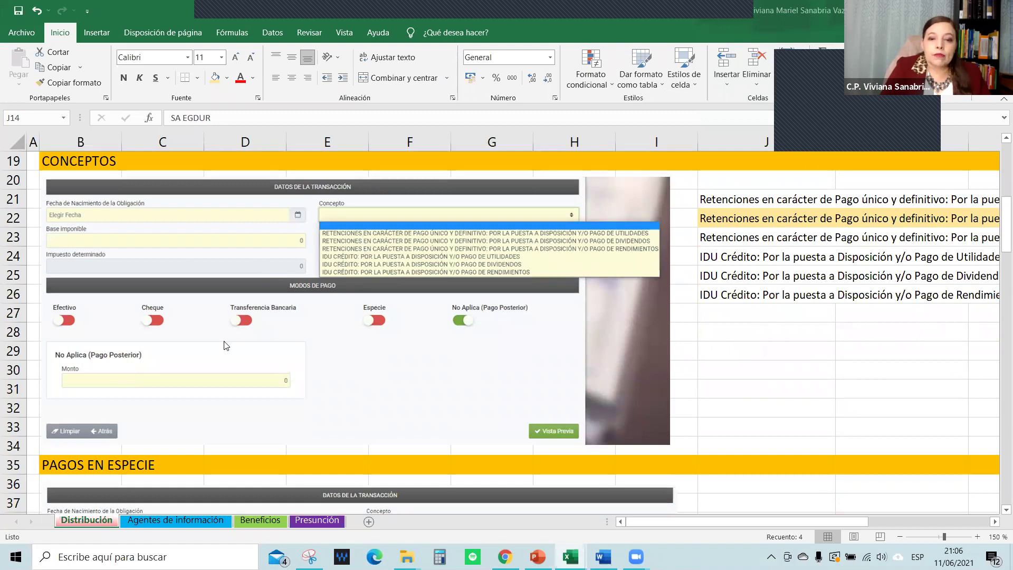
scroll(226, 346, "down", 5)
scroll(226, 345, "down", 4)
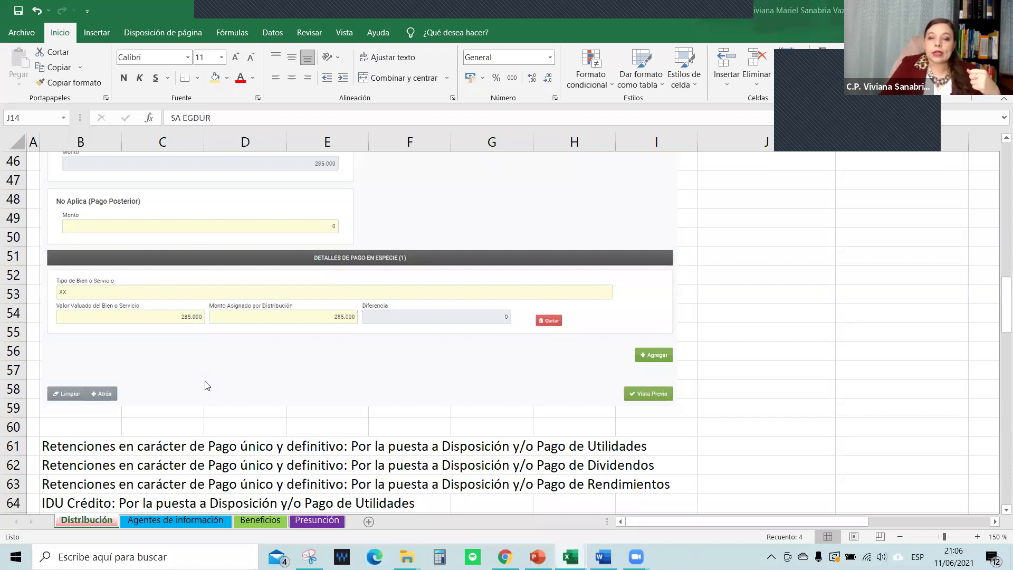
Zoom out to 110% to show the full receipt template, rows 66–89, and select F75
scroll(209, 385, "down", 5)
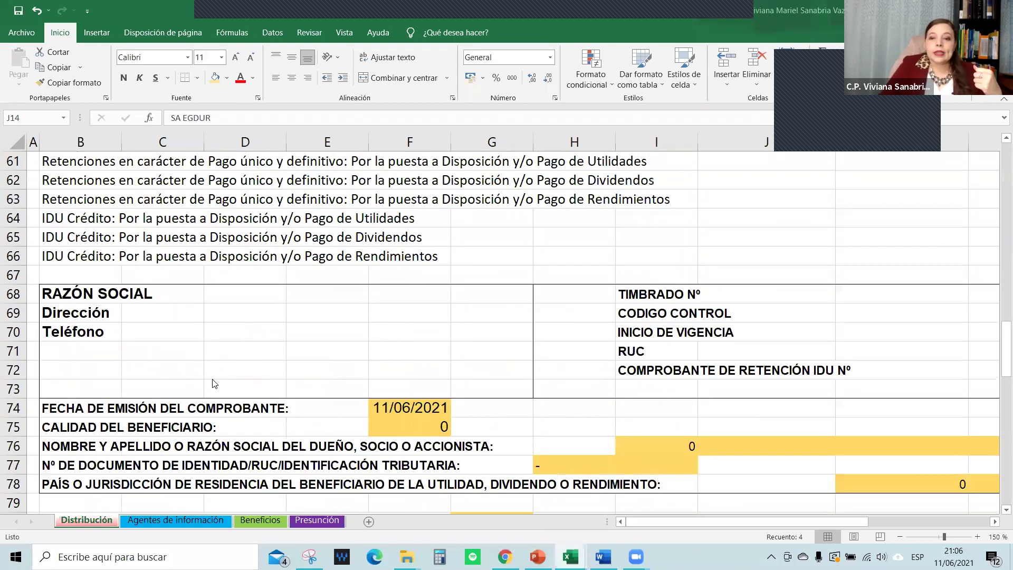
scroll(214, 384, "down", 2)
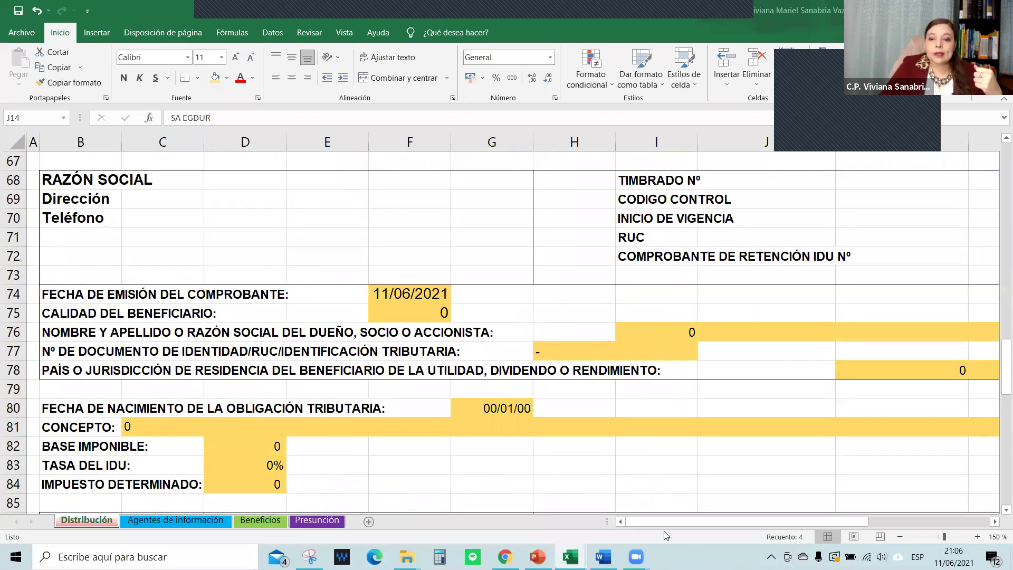
left_click(901, 537)
left_click(901, 536)
left_click(900, 537)
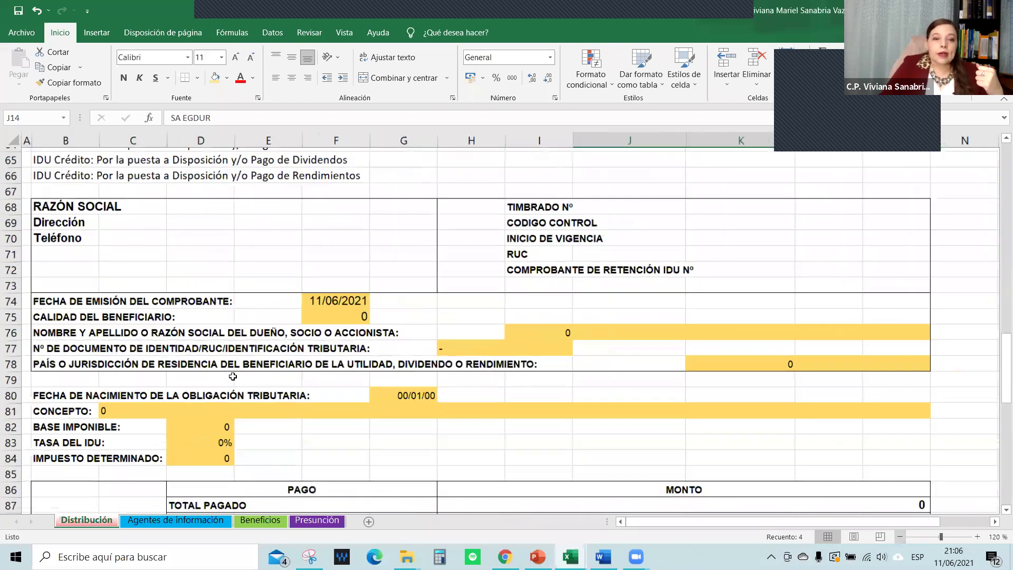
scroll(233, 378, "up", 17)
scroll(233, 377, "down", 13)
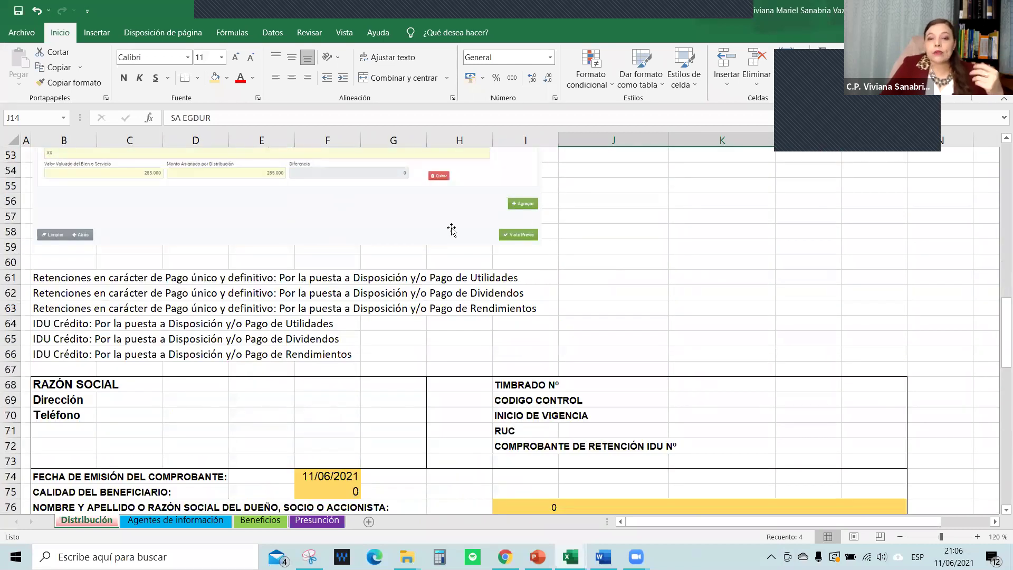
scroll(458, 311, "down", 3)
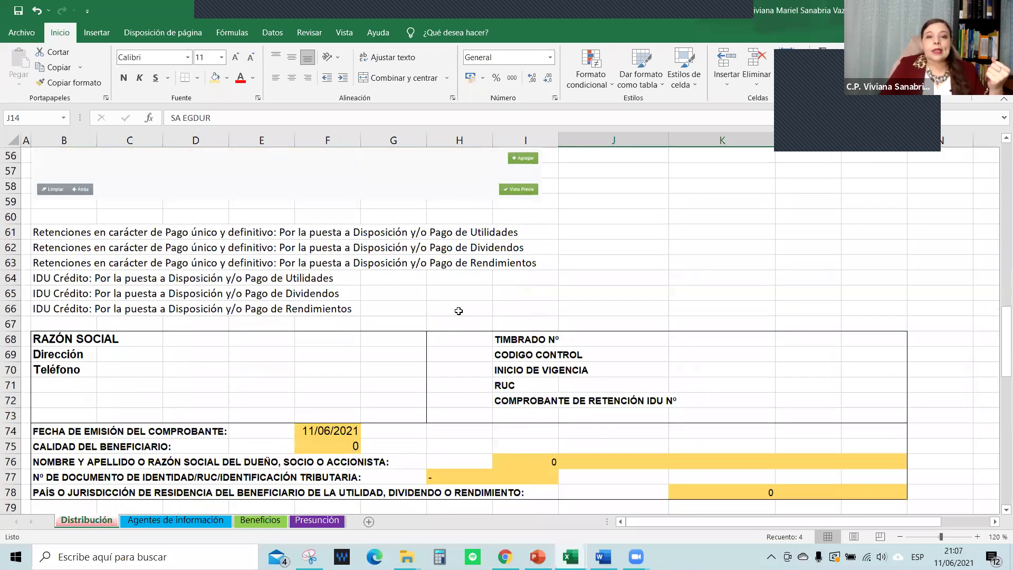
scroll(457, 310, "down", 2)
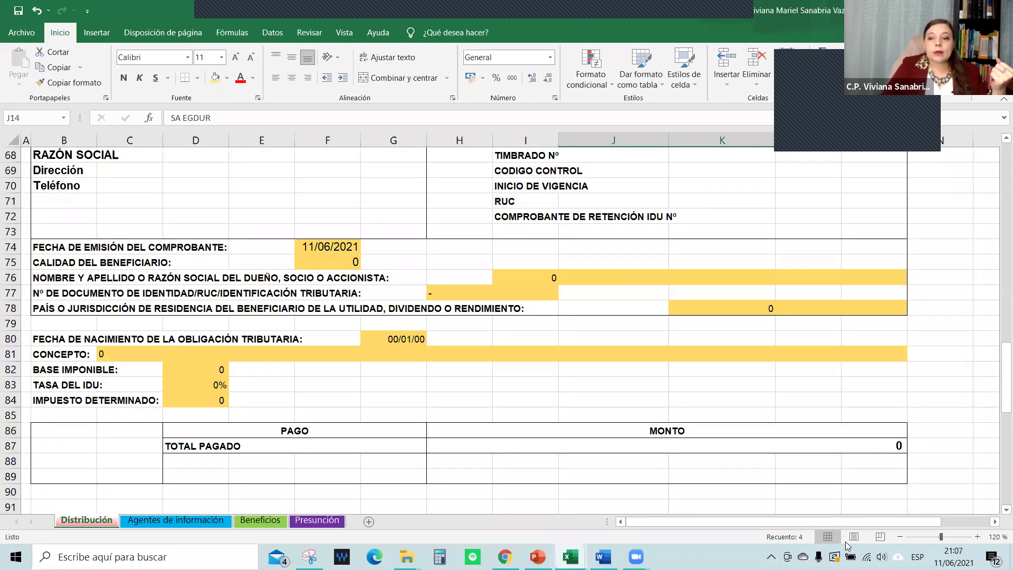
left_click(900, 537)
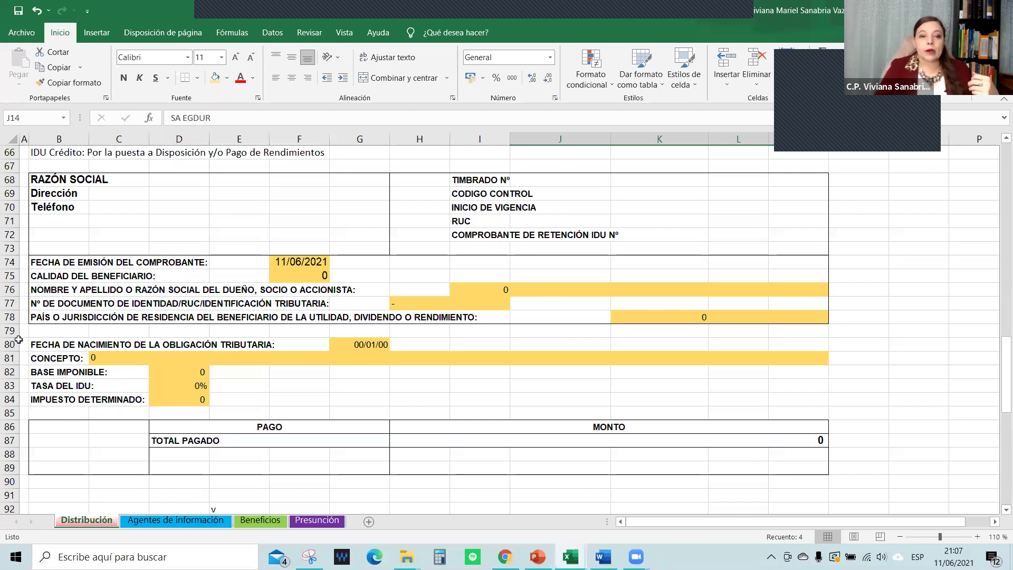
left_click(293, 278)
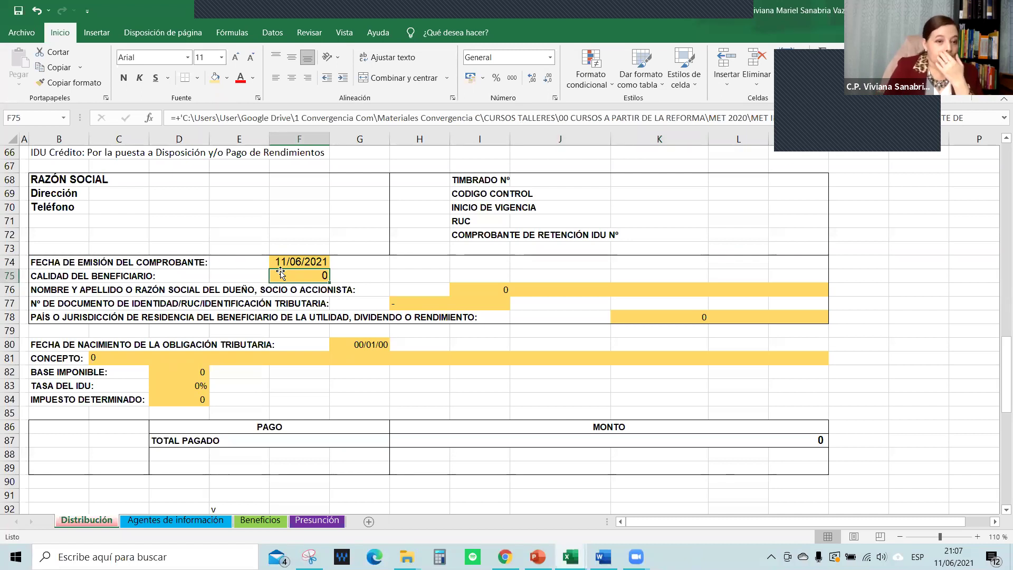
Delete the placeholder values in F75, H77, K78 and G80 of the IDU receipt
key("Delete")
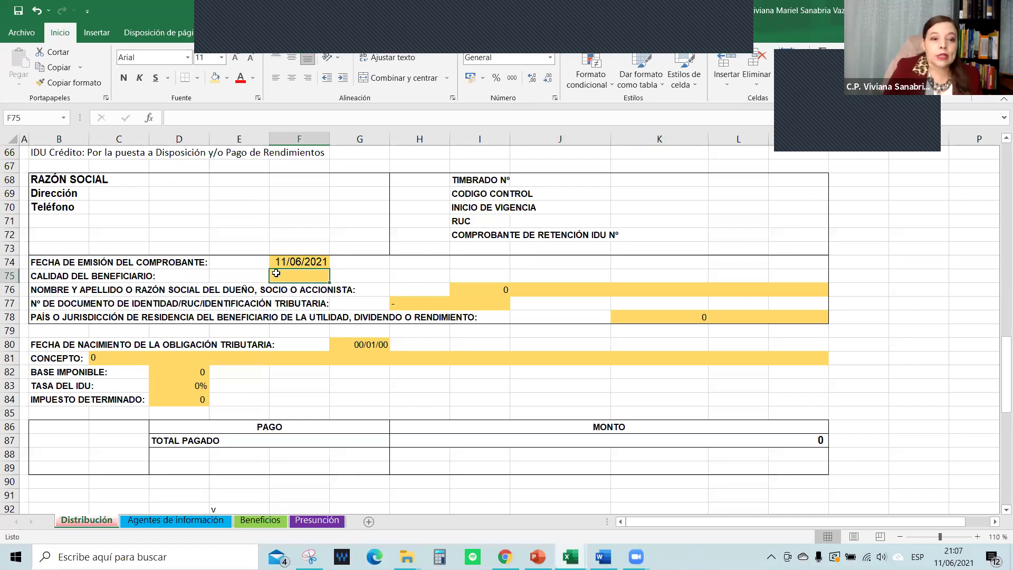
left_click(445, 305)
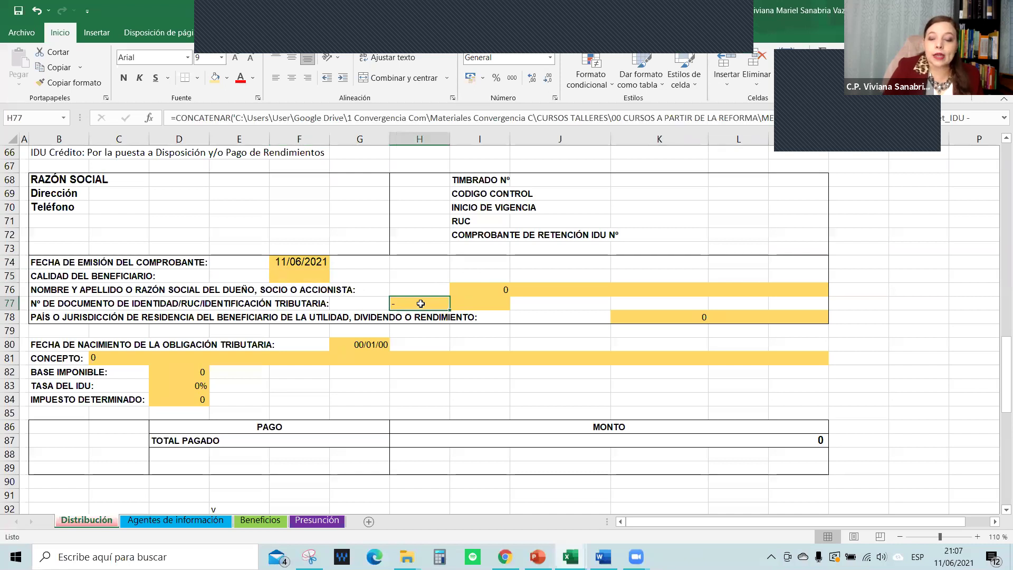
key("Delete")
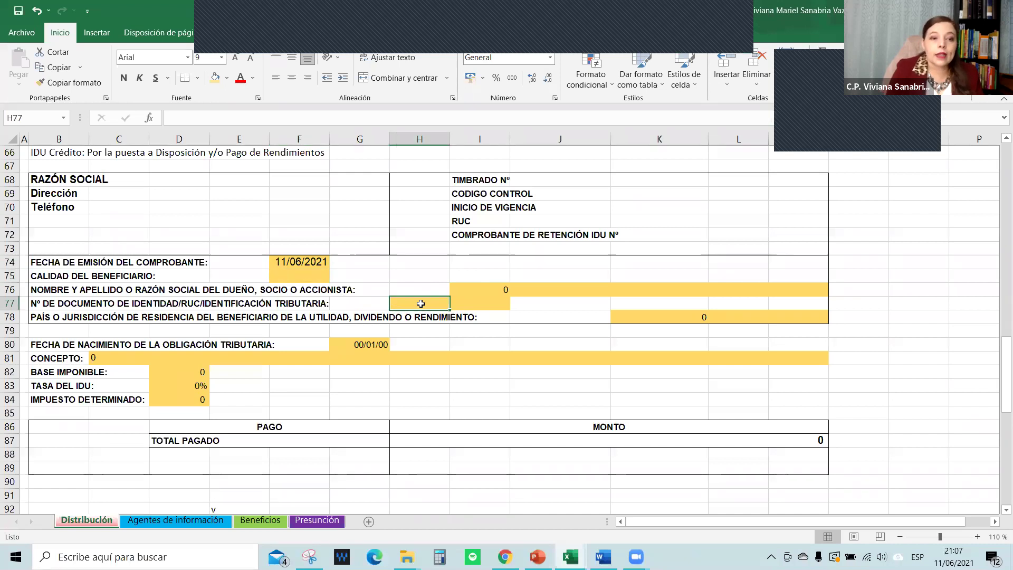
left_click(656, 316)
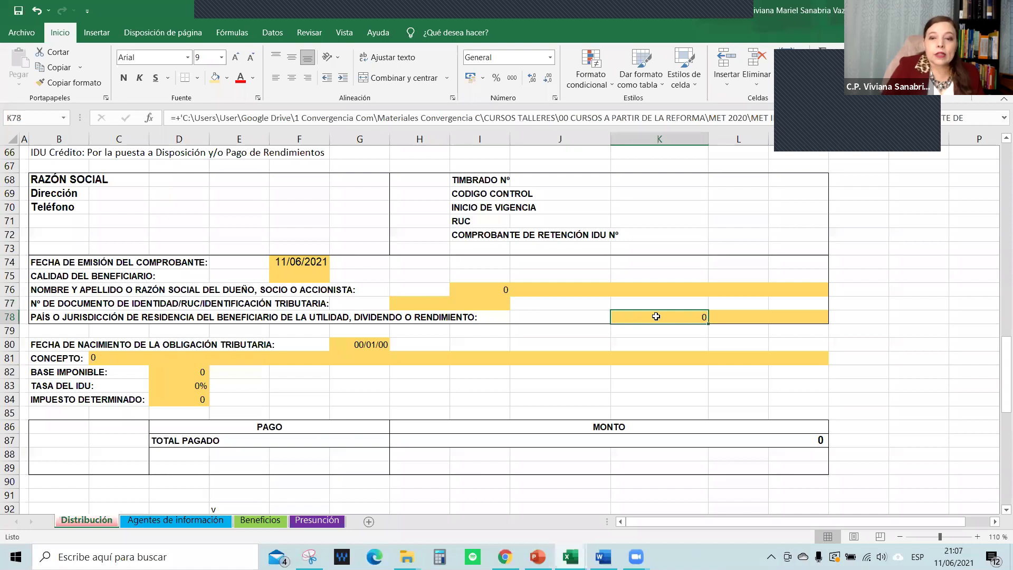
key("Delete")
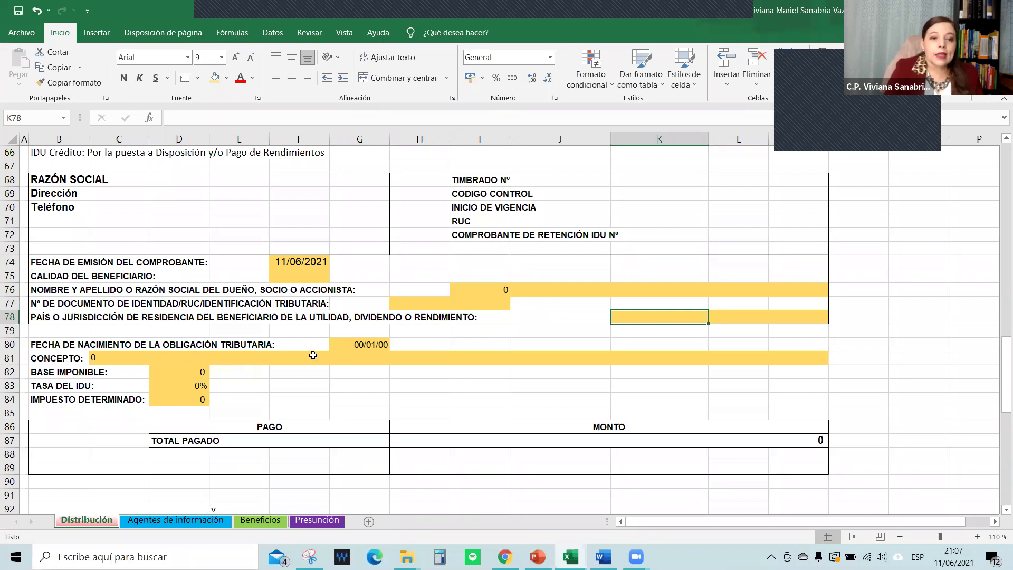
left_click(388, 344)
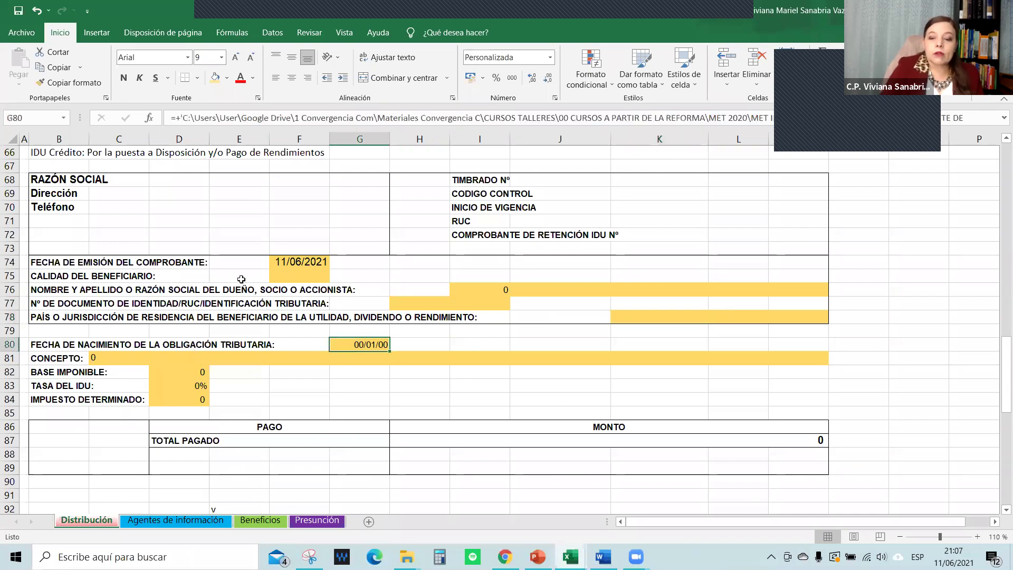
key("Delete")
left_click(109, 363)
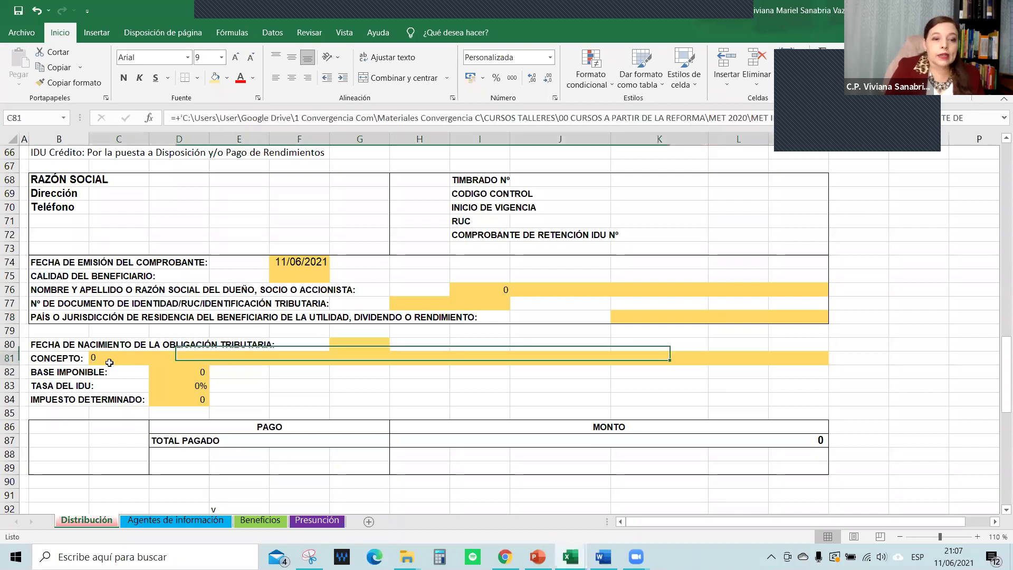
scroll(406, 383, "up", 8)
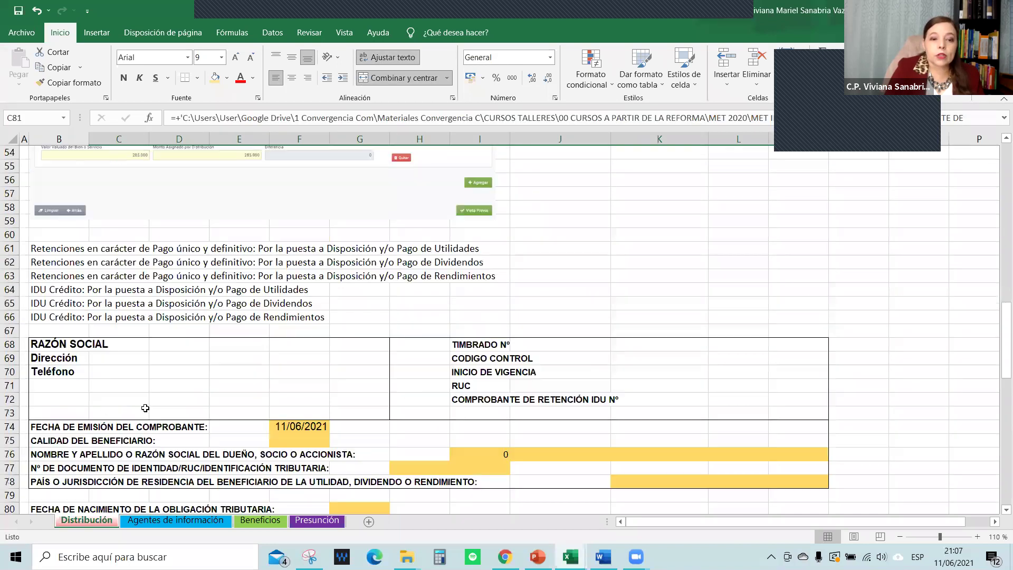
left_click_drag(76, 415, 470, 453)
scroll(494, 353, "up", 8)
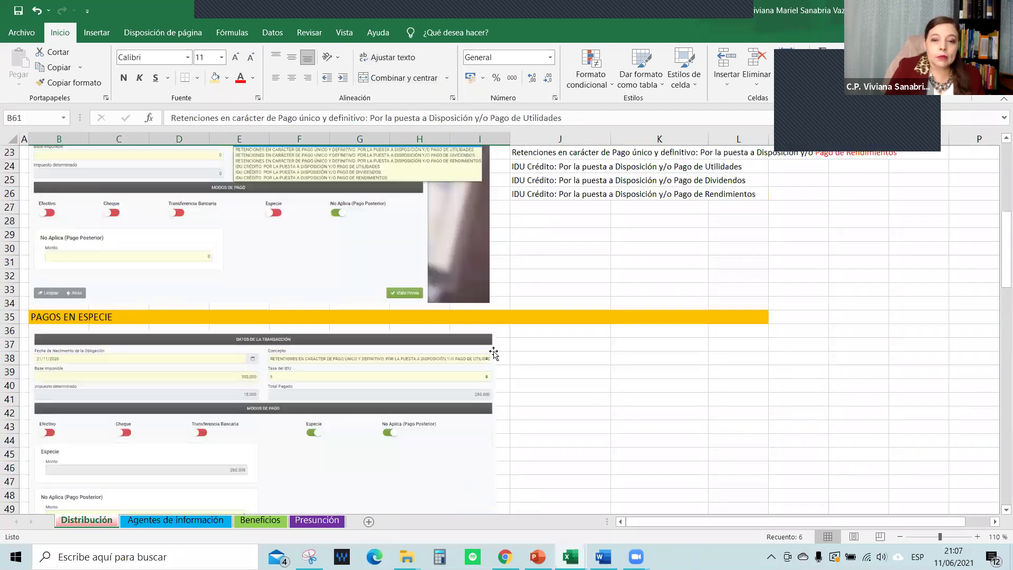
scroll(263, 270, "down", 11)
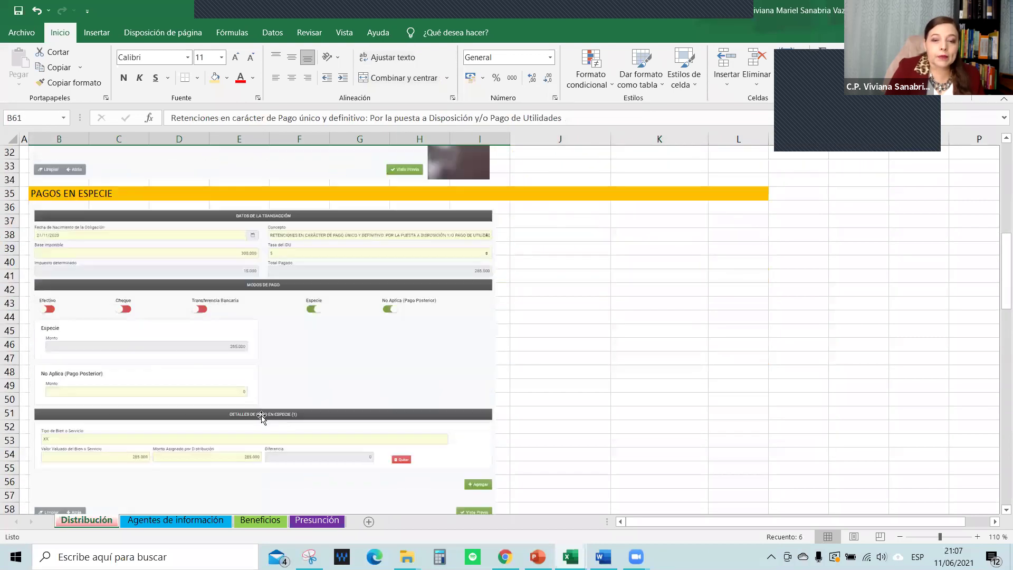
scroll(253, 399, "down", 4)
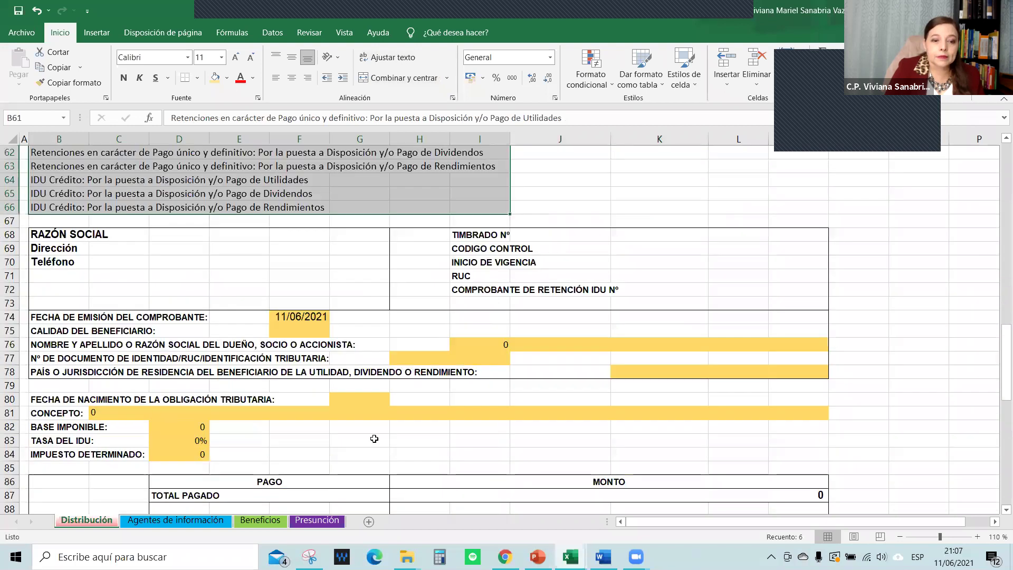
left_click(193, 390)
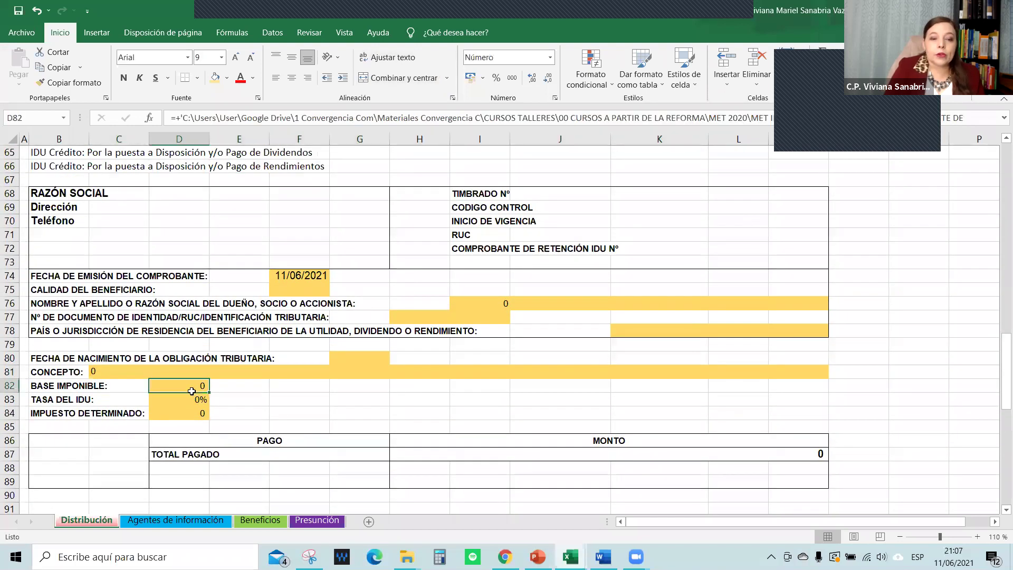
scroll(192, 390, "up", 11)
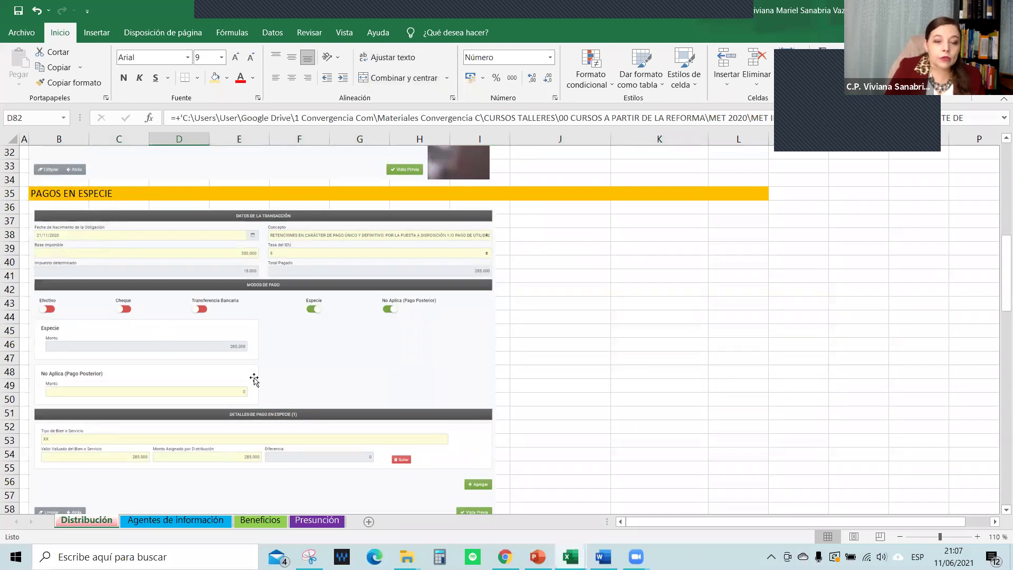
scroll(260, 377, "down", 5)
scroll(261, 377, "up", 3)
scroll(261, 377, "up", 4)
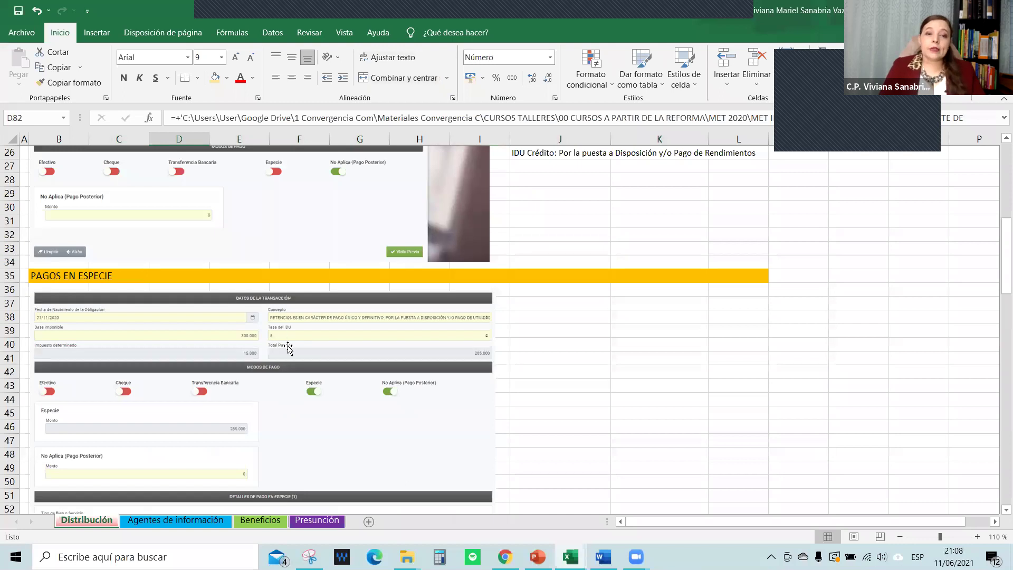
scroll(290, 415, "down", 12)
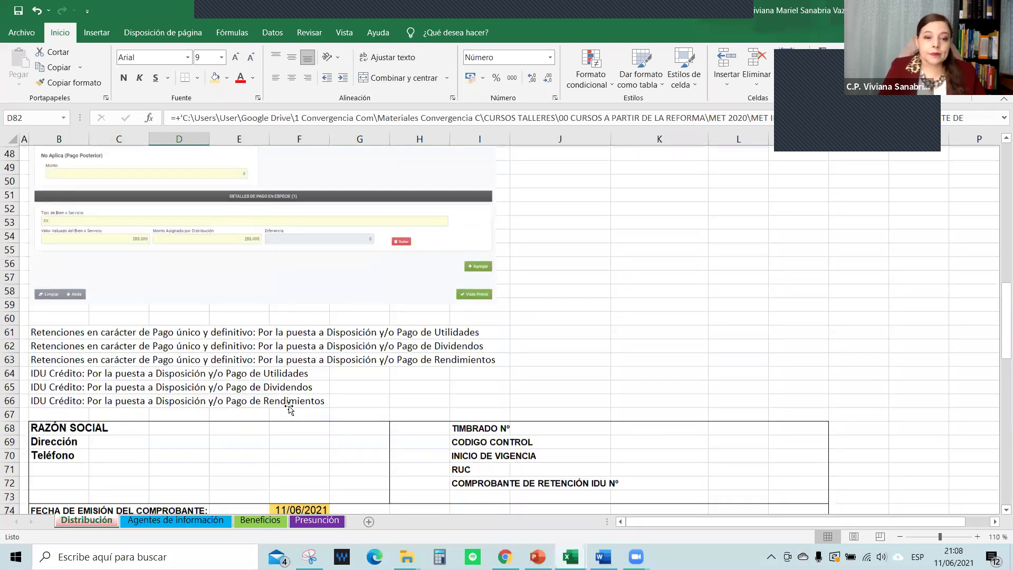
scroll(214, 345, "down", 2)
key("Down")
key("Down")
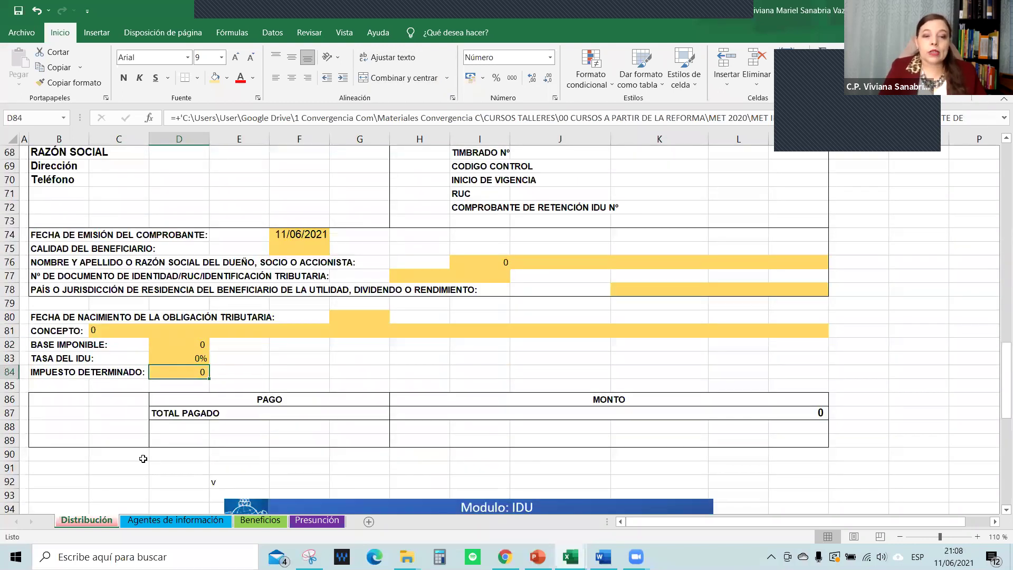
scroll(143, 458, "down", 12)
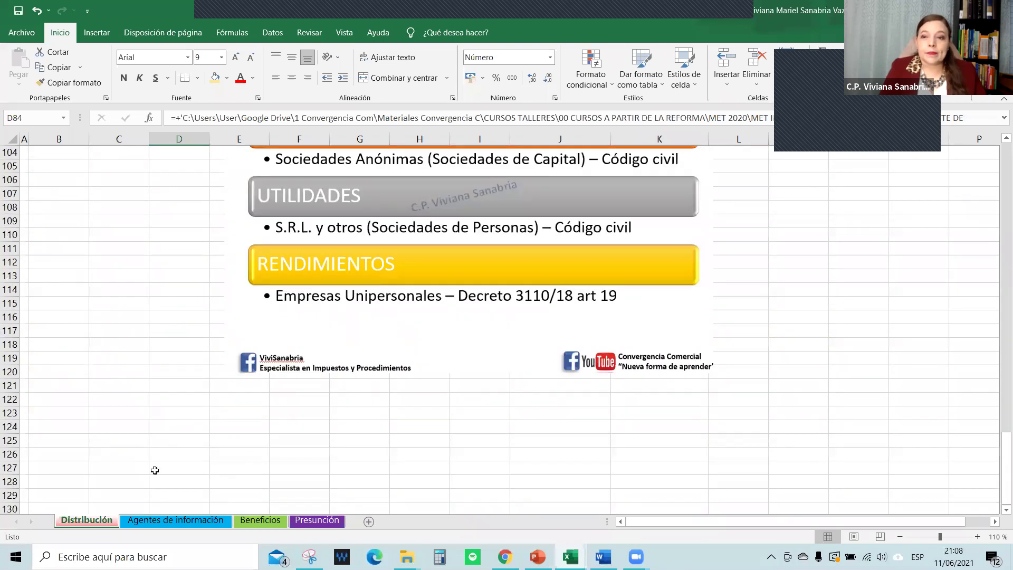
scroll(154, 470, "up", 17)
scroll(172, 412, "up", 16)
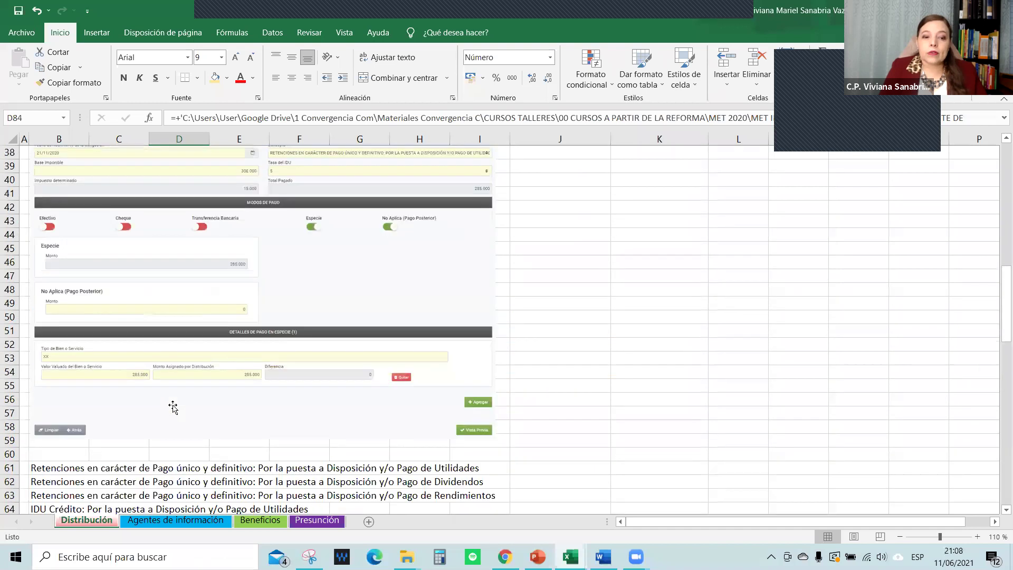
left_click(194, 522)
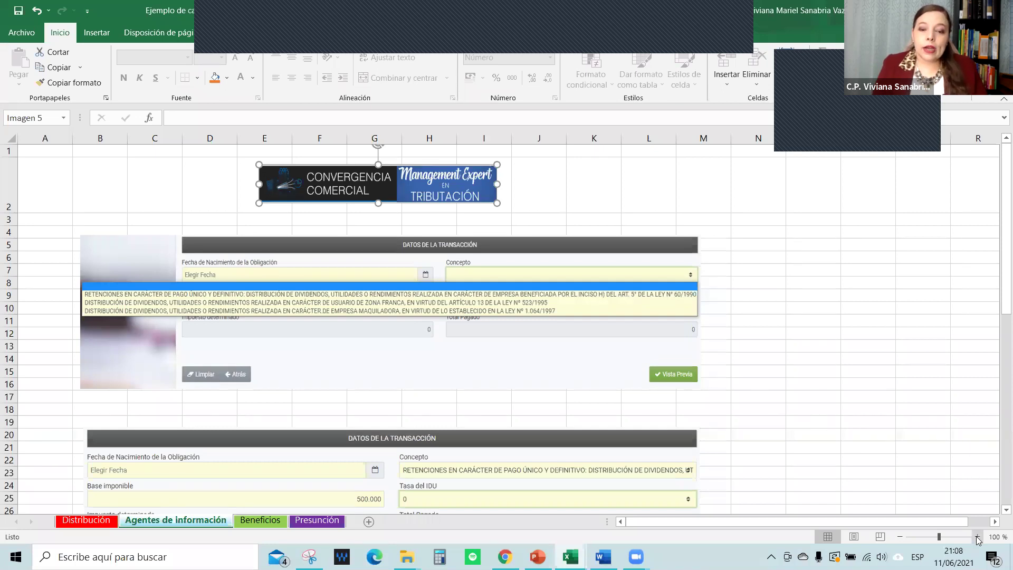
Zoom the Agentes de información screenshots to 120%, then switch to the PowerPoint IDU presentation
left_click(978, 537)
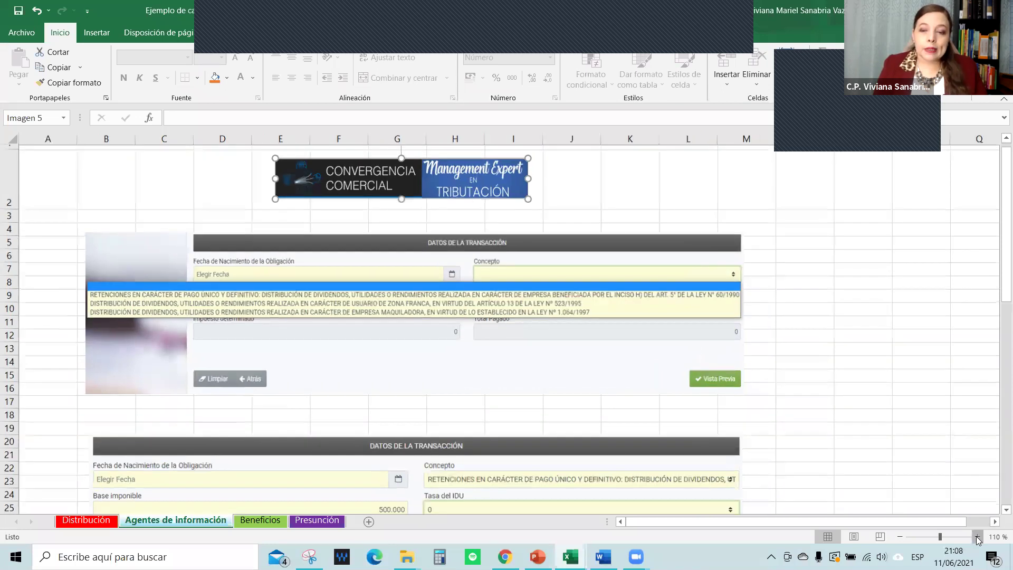
left_click(978, 536)
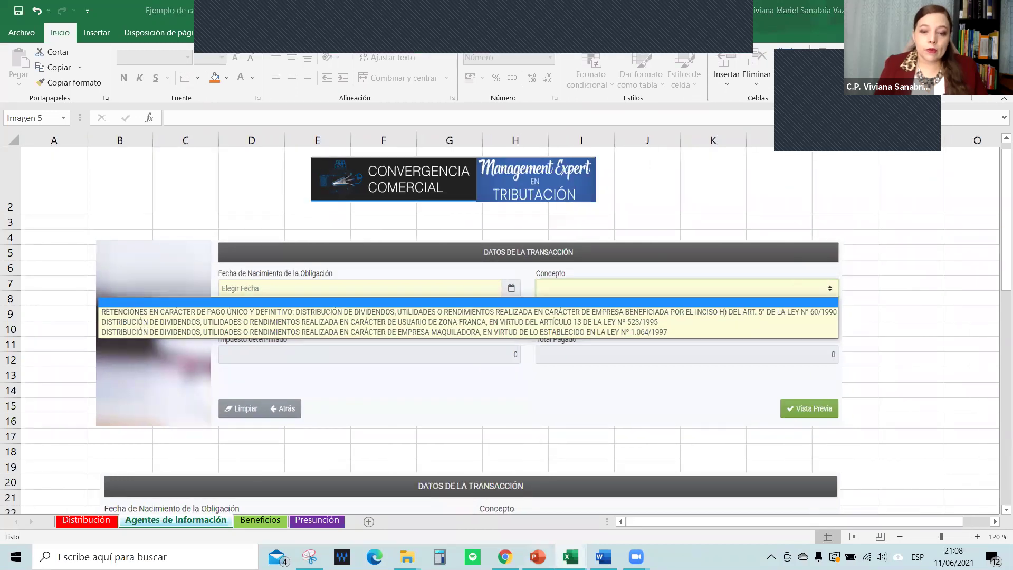
key("alt+Tab")
scroll(115, 234, "up", 3)
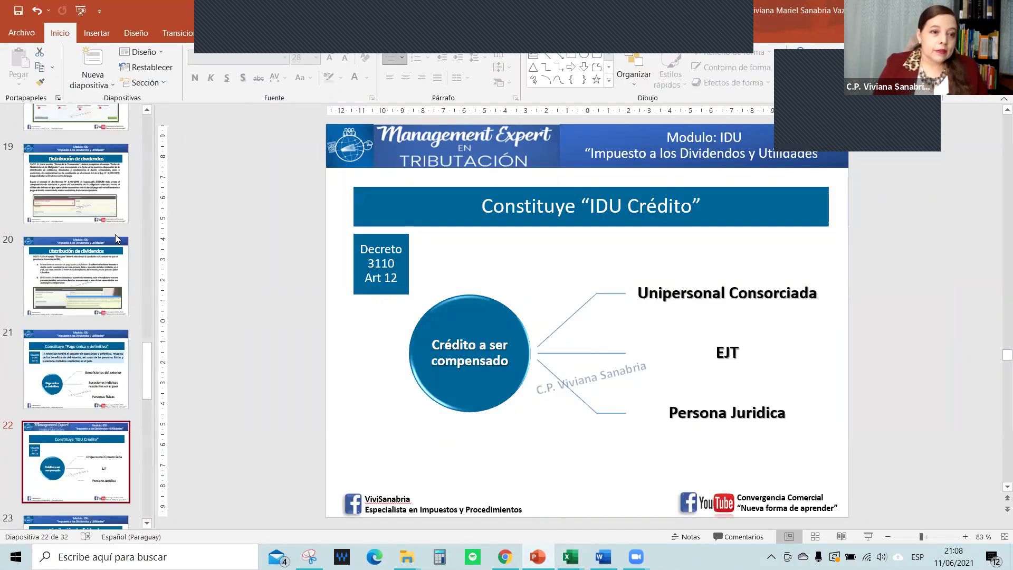
Step from slide 20 through the walkthrough to slide 21, 'Constituye Pago único y definitivo'
left_click(95, 273)
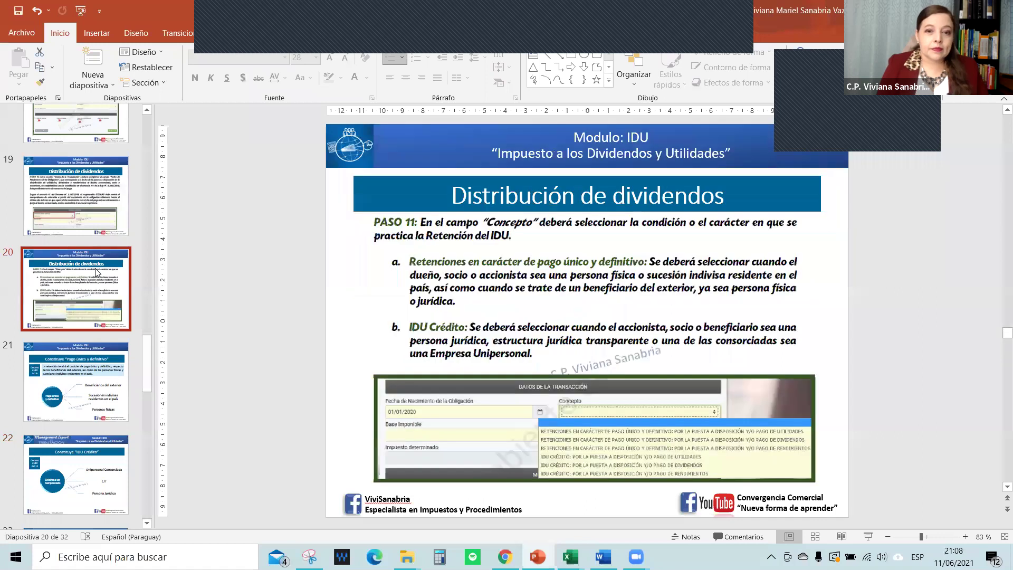
key("Up")
key("Up")
key("Up")
key("Up")
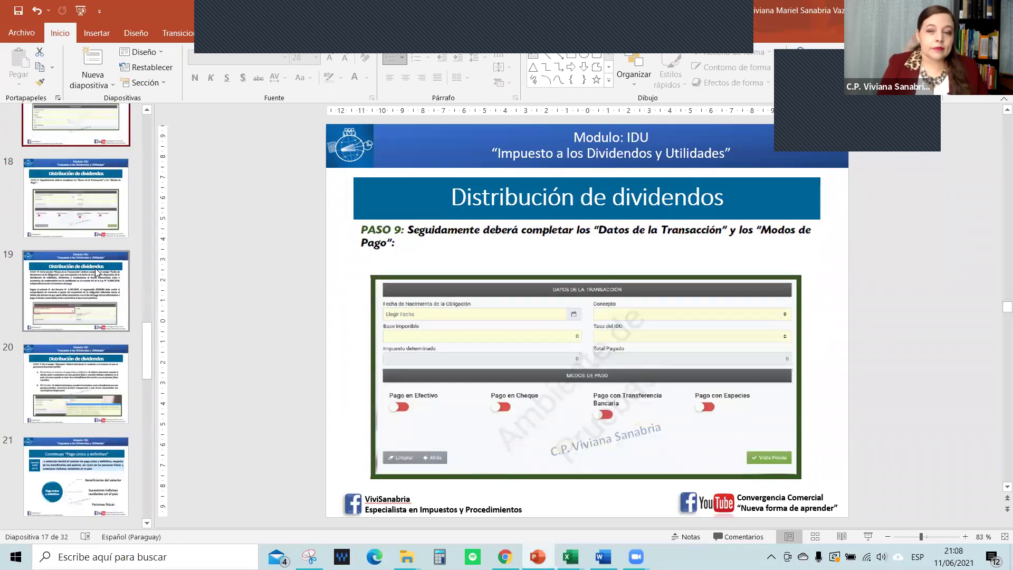
key("Down")
key("Down")
key("Down")
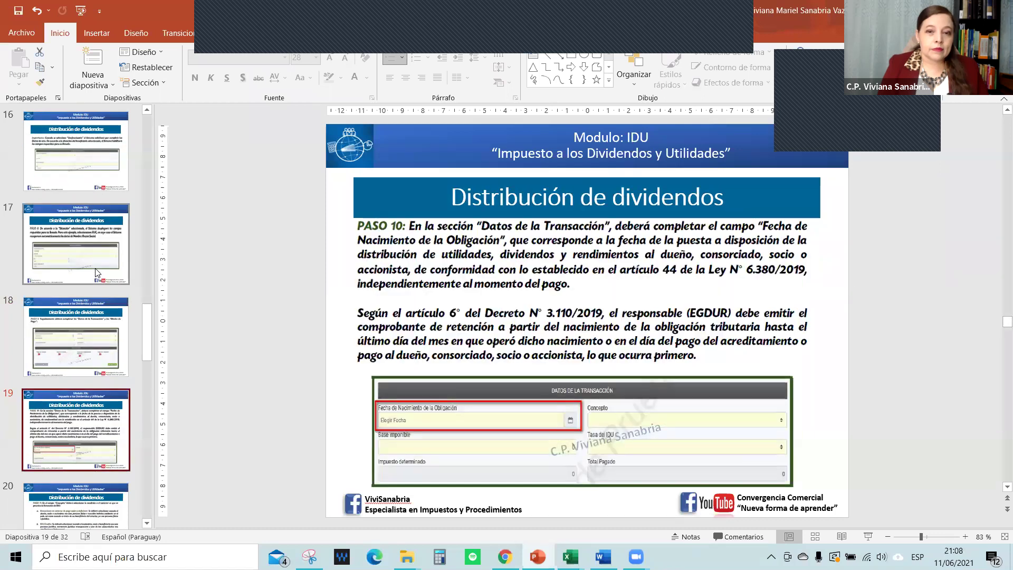
key("Down")
key("Down")
key("Down")
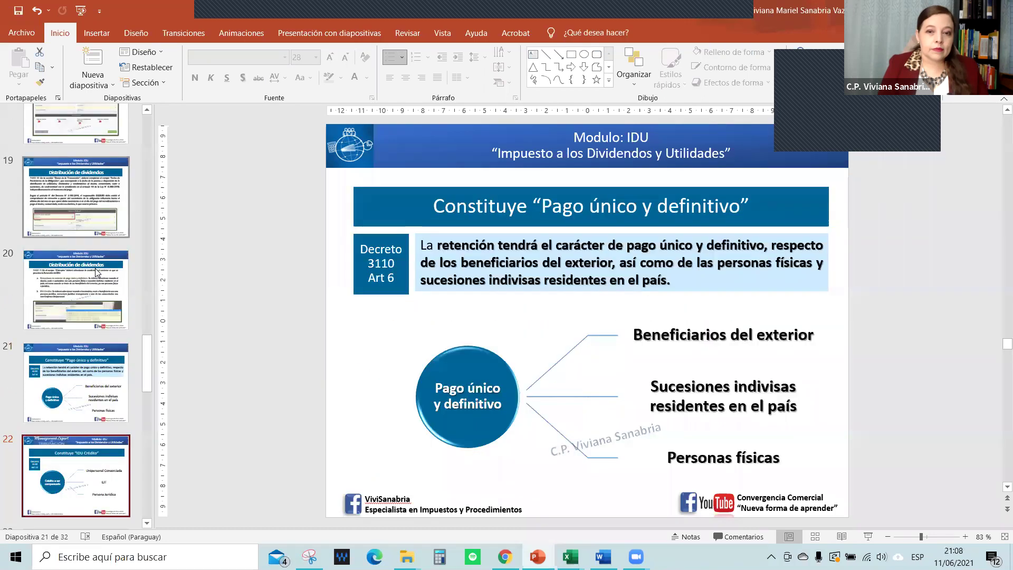
key("Down")
key("Down")
key("Down")
key("Down")
key("Down")
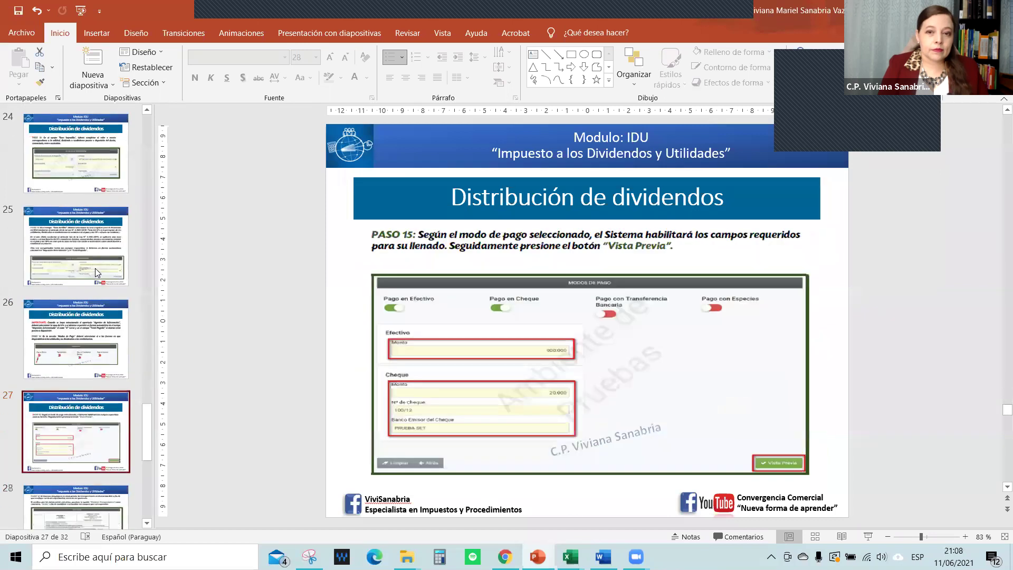
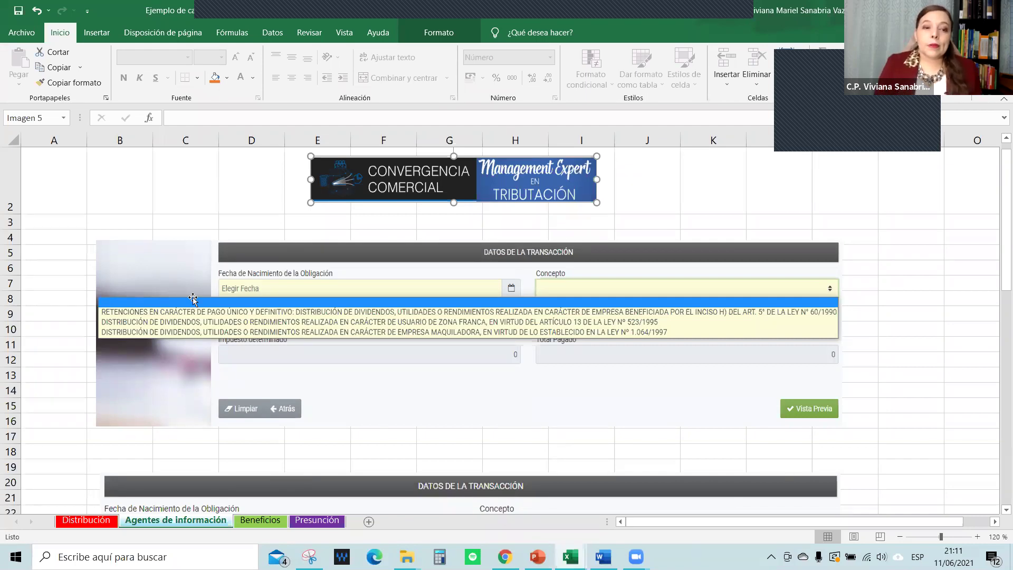
scroll(251, 381, "down", 6)
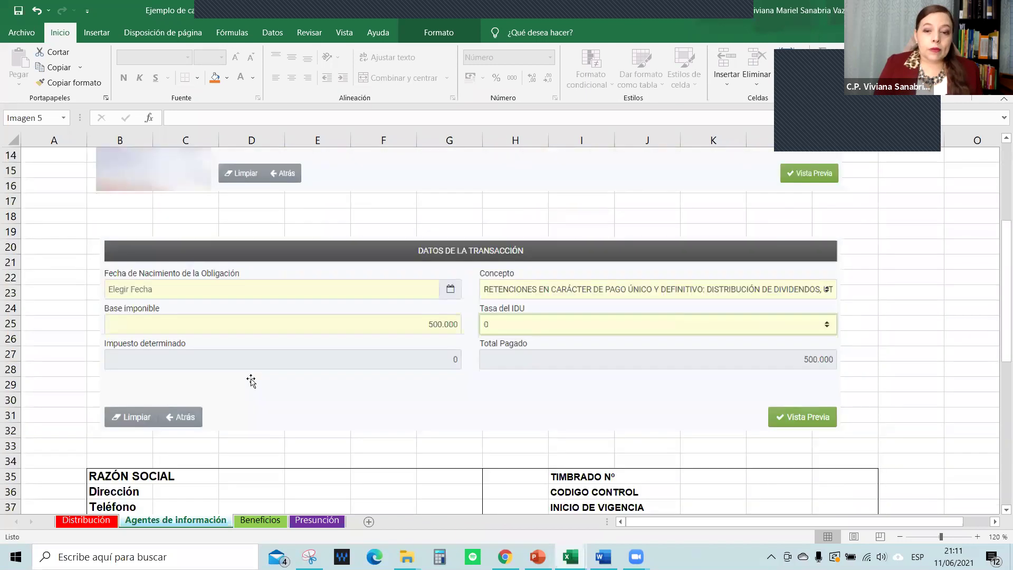
scroll(252, 381, "up", 3)
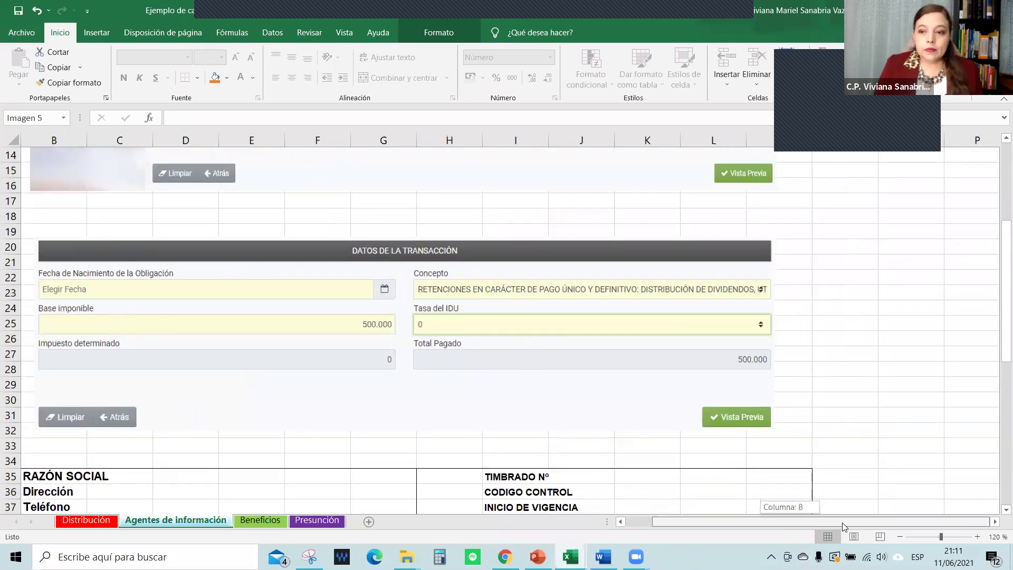
scroll(535, 429, "down", 6)
scroll(536, 430, "right", 1)
scroll(503, 448, "down", 8)
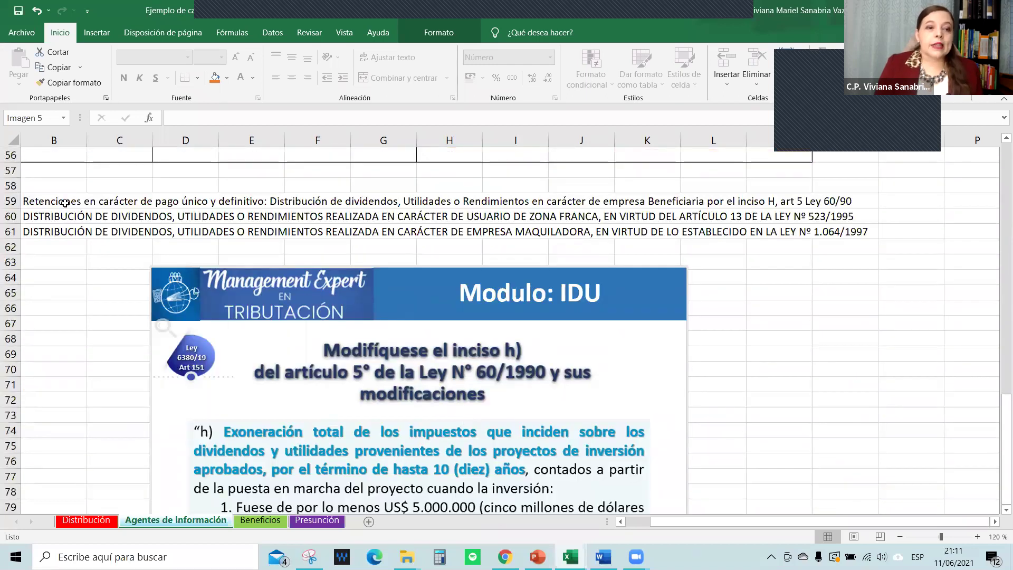
left_click_drag(274, 202, 260, 202)
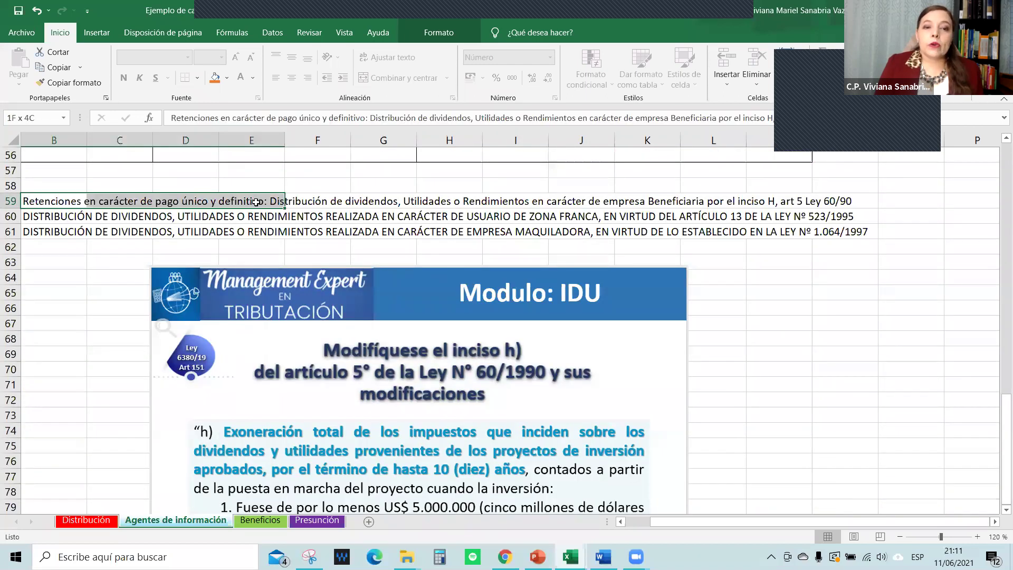
left_click_drag(337, 201, 677, 201)
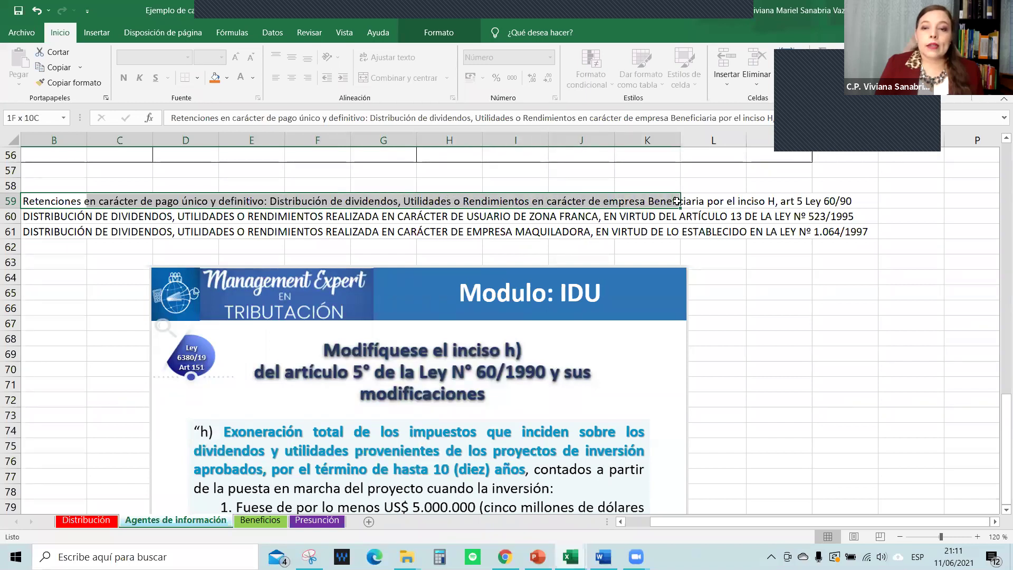
left_click_drag(493, 223, 844, 201)
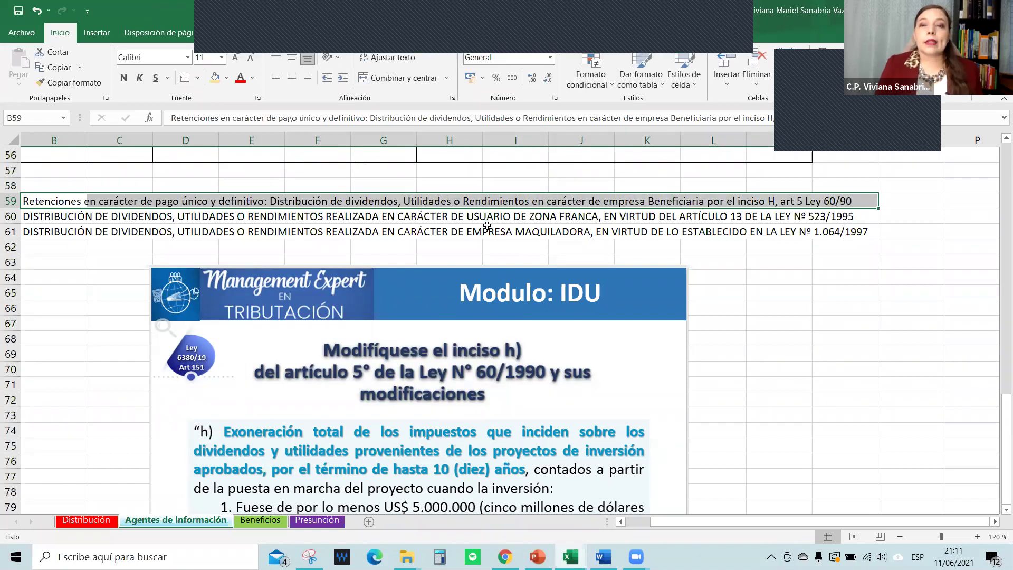
left_click_drag(46, 214, 334, 220)
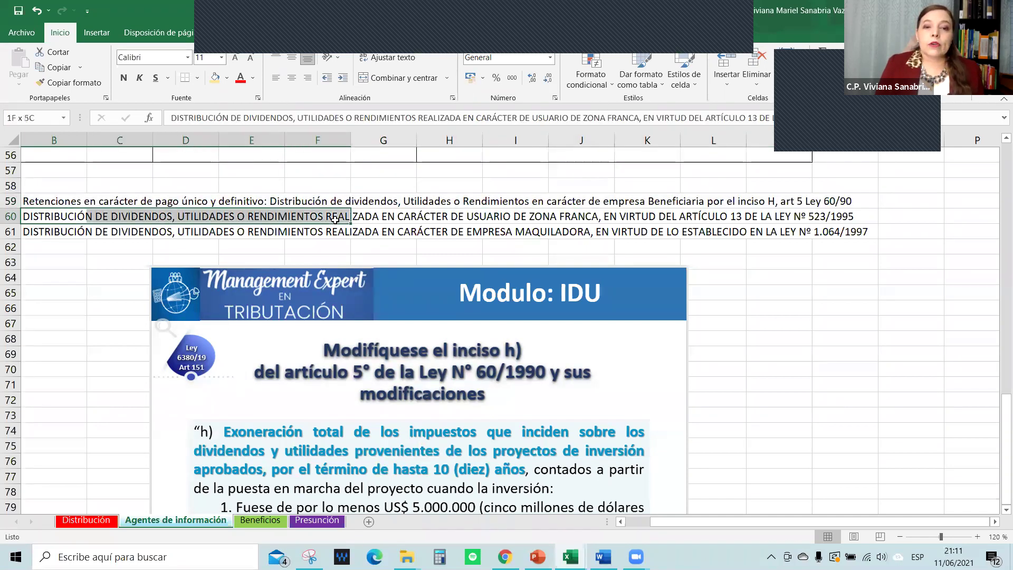
left_click_drag(557, 210, 872, 218)
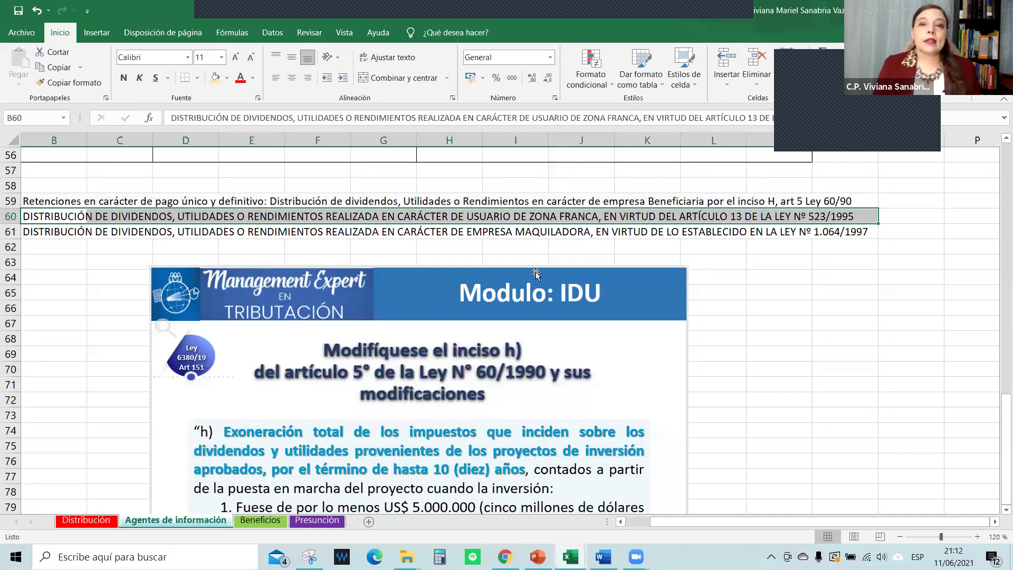
left_click_drag(38, 234, 291, 229)
left_click_drag(357, 231, 834, 234)
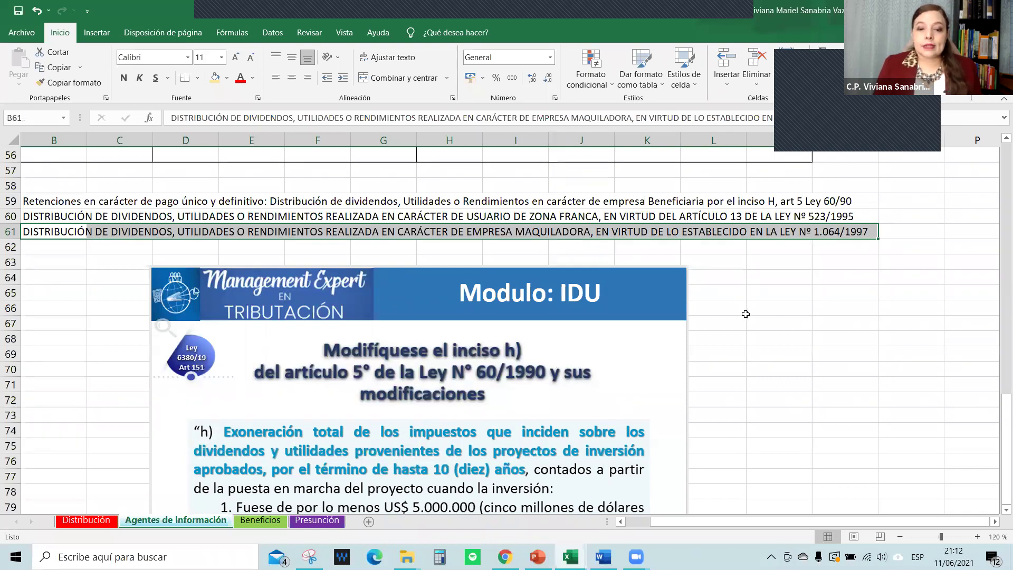
scroll(747, 315, "down", 1)
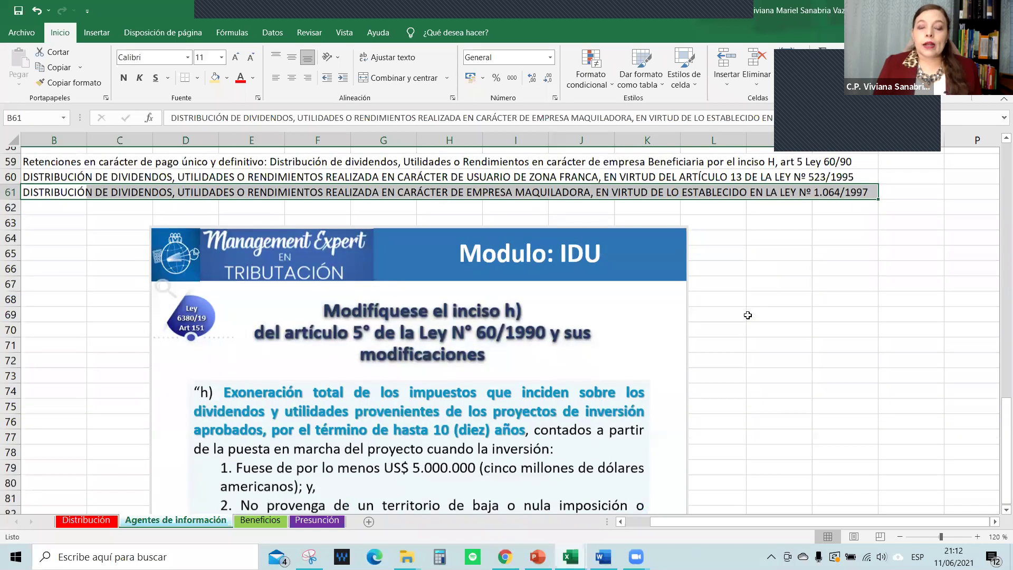
left_click(378, 328)
scroll(378, 328, "down", 2)
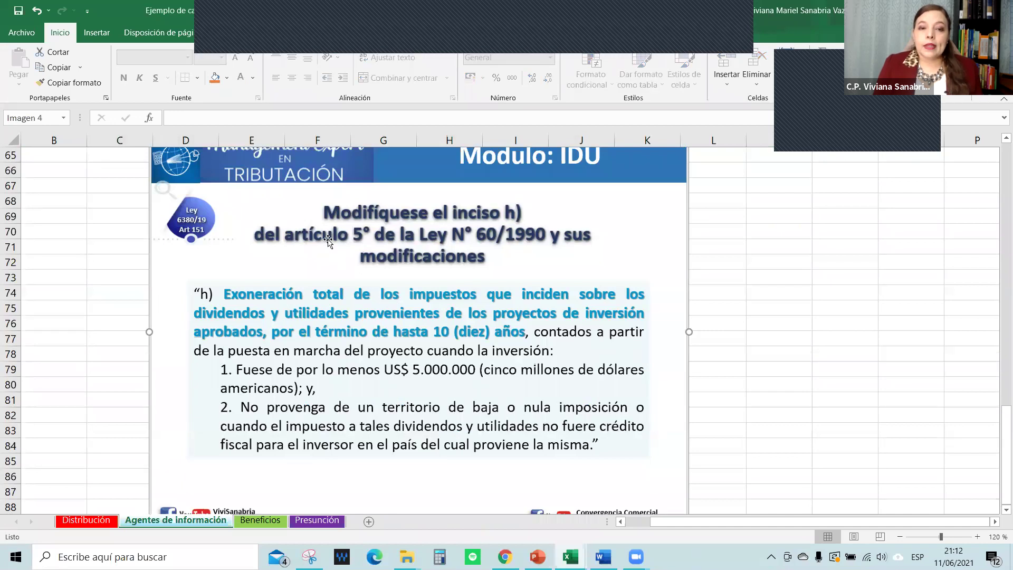
scroll(307, 280, "up", 1)
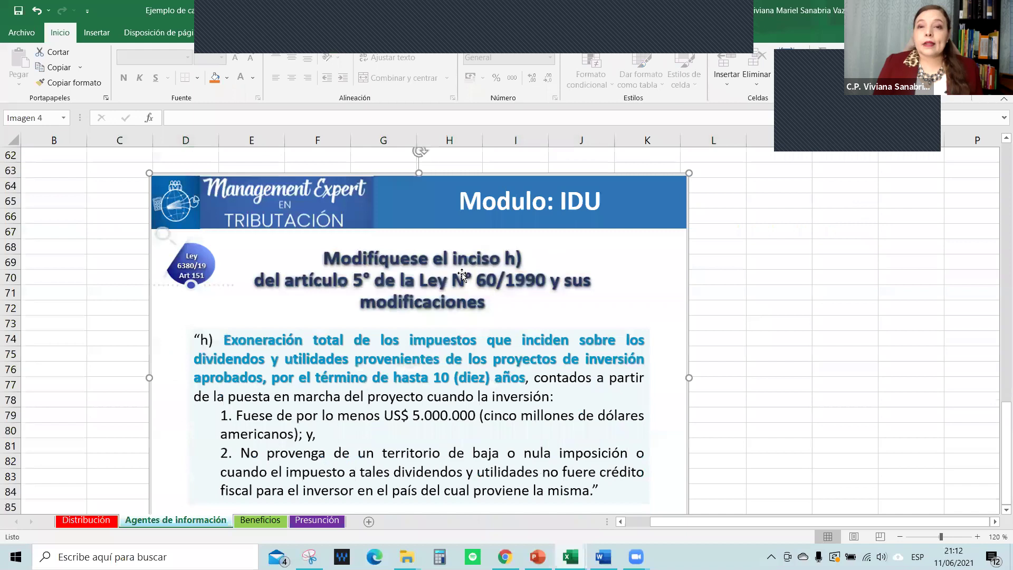
scroll(462, 275, "down", 1)
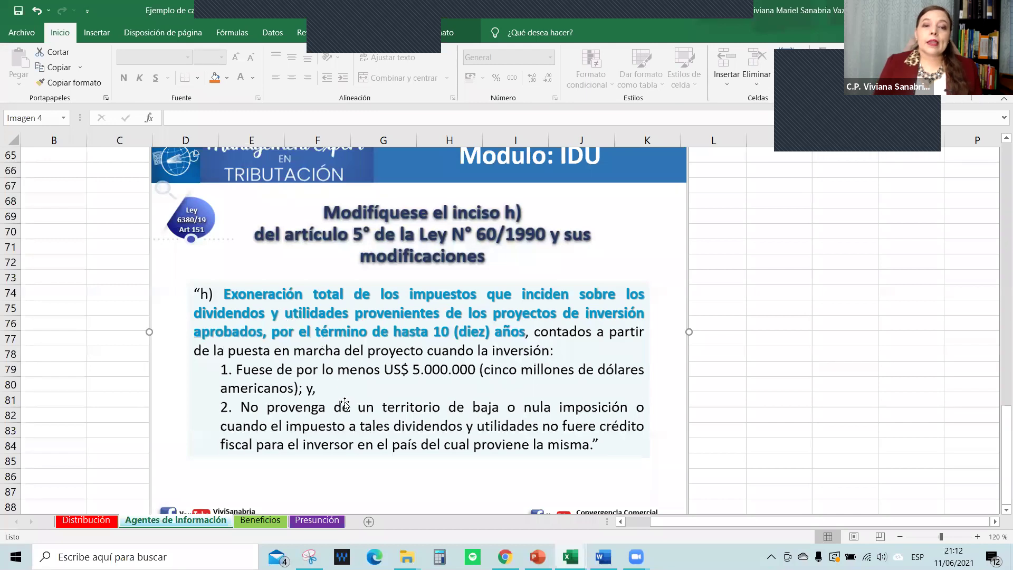
scroll(330, 385, "up", 1)
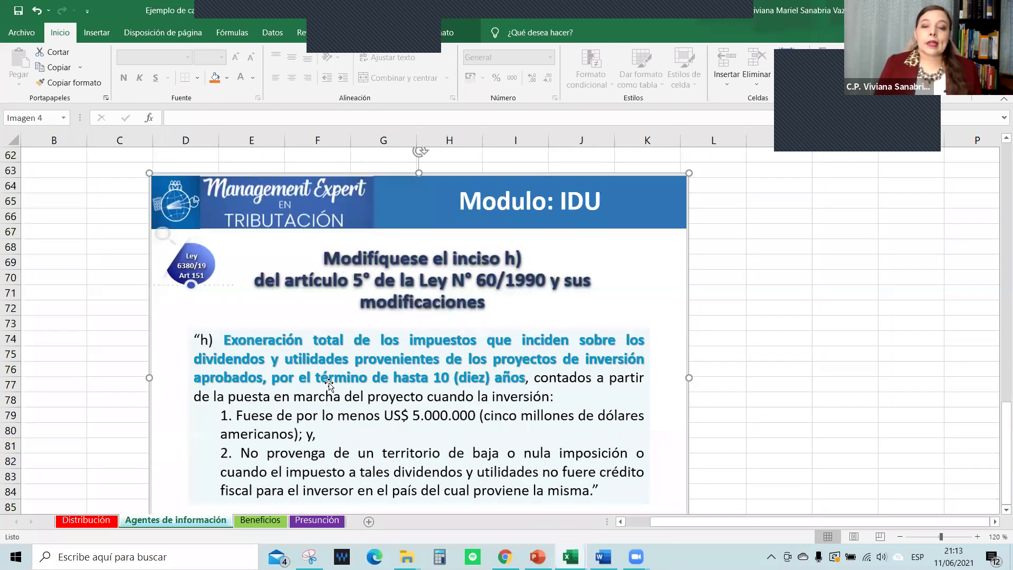
scroll(329, 385, "up", 3)
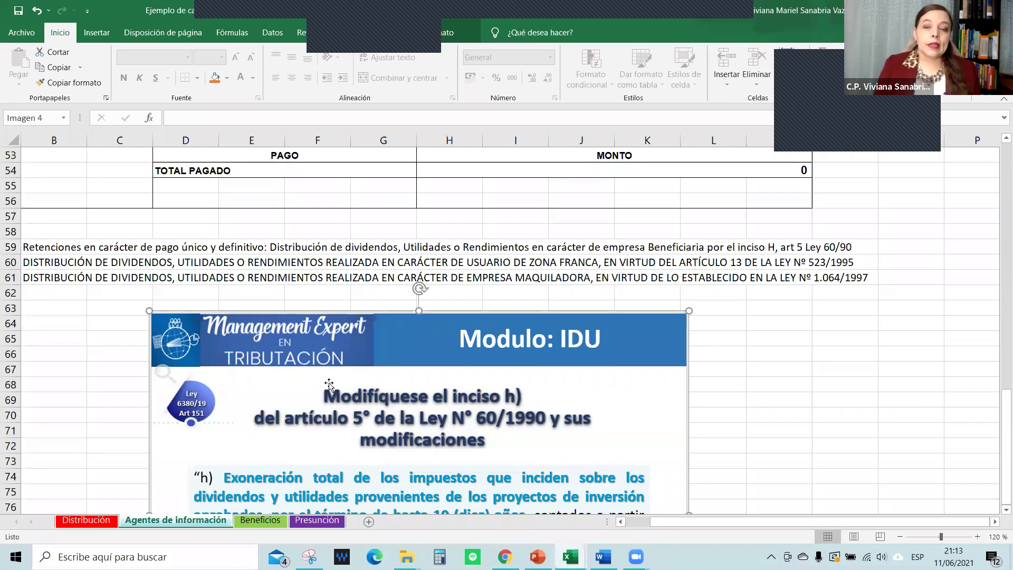
Select the three concept texts in B59:C61 on the Agentes de información sheet
scroll(329, 385, "up", 12)
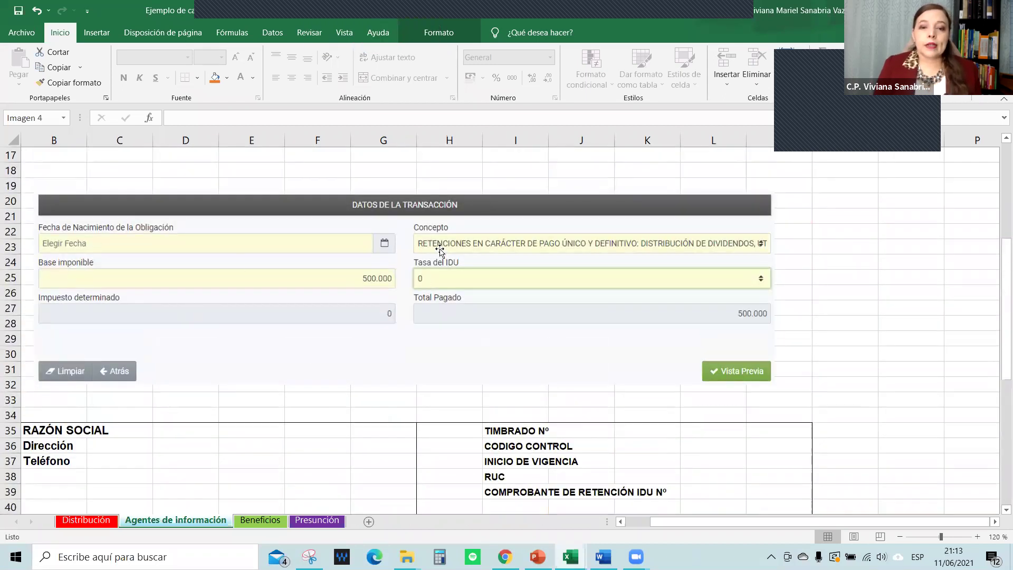
scroll(453, 300, "down", 10)
left_click_drag(93, 342, 79, 373)
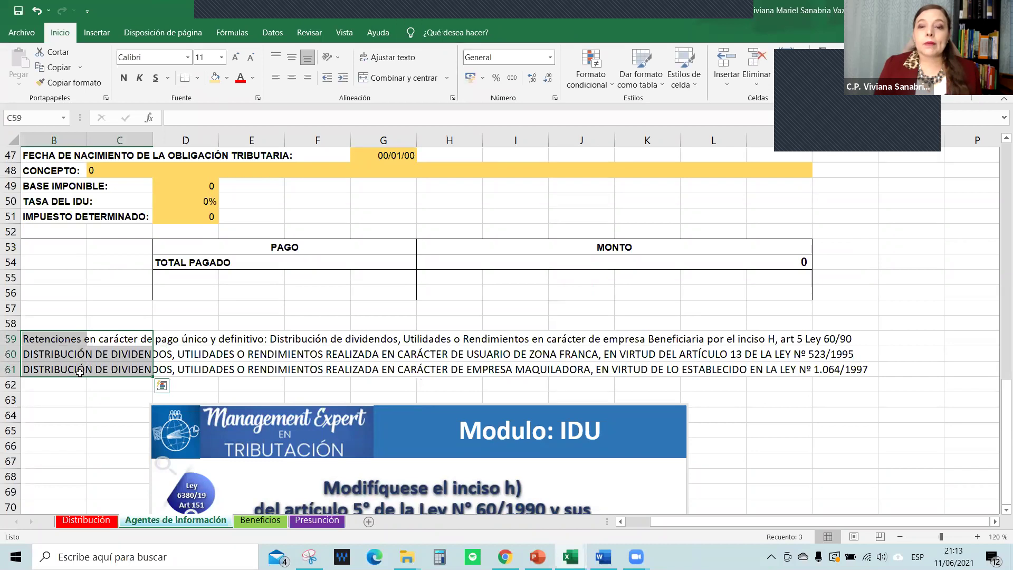
scroll(196, 384, "up", 4)
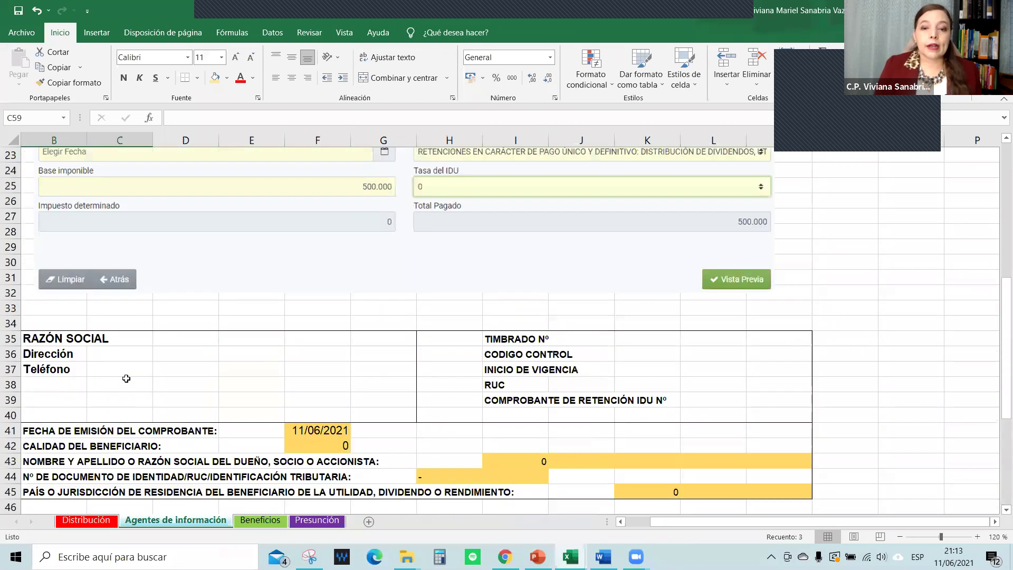
scroll(196, 383, "down", 1)
left_click_drag(132, 338, 217, 340)
Scroll up to show the form image with its 500.000 base above the RAZÓN SOCIAL header
scroll(217, 343, "up", 9)
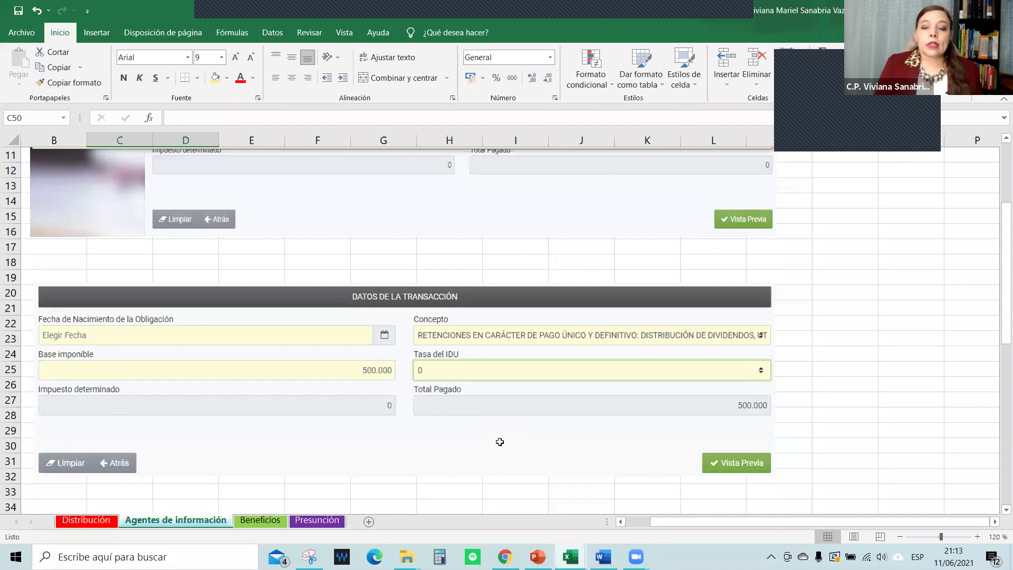
scroll(493, 440, "down", 8)
scroll(493, 440, "down", 2)
scroll(480, 438, "up", 2)
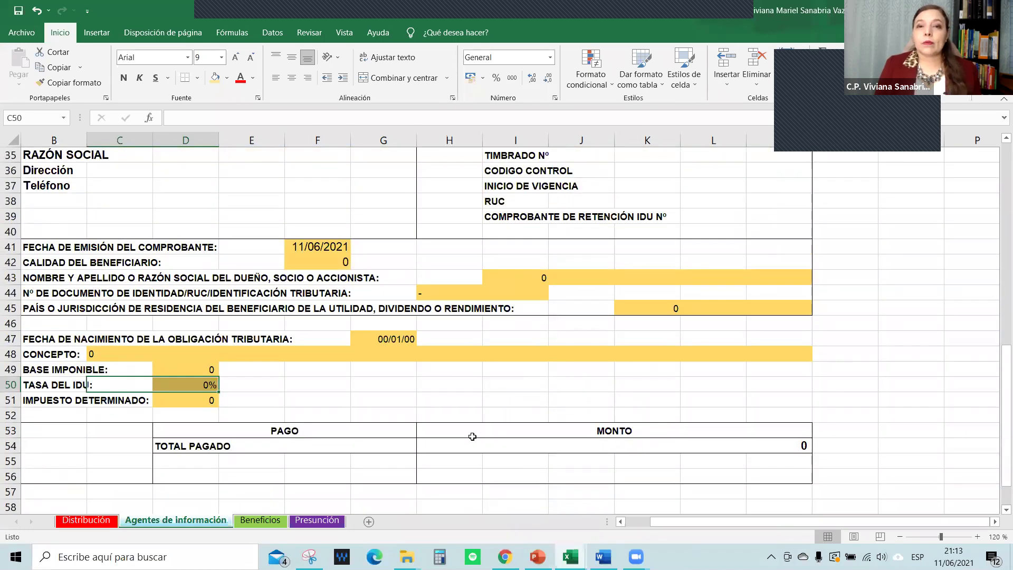
scroll(470, 434, "up", 7)
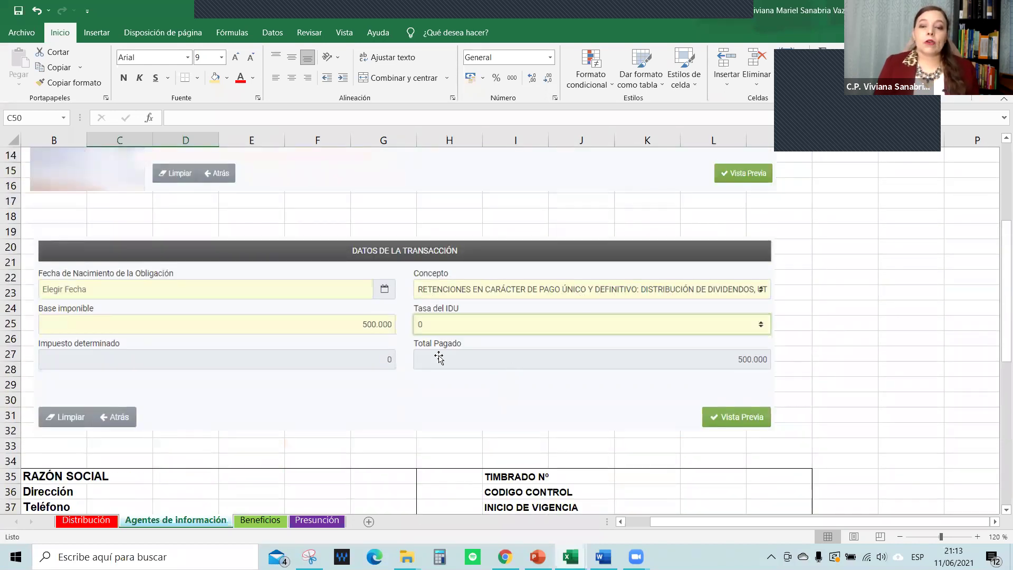
scroll(434, 356, "down", 5)
scroll(427, 356, "down", 4)
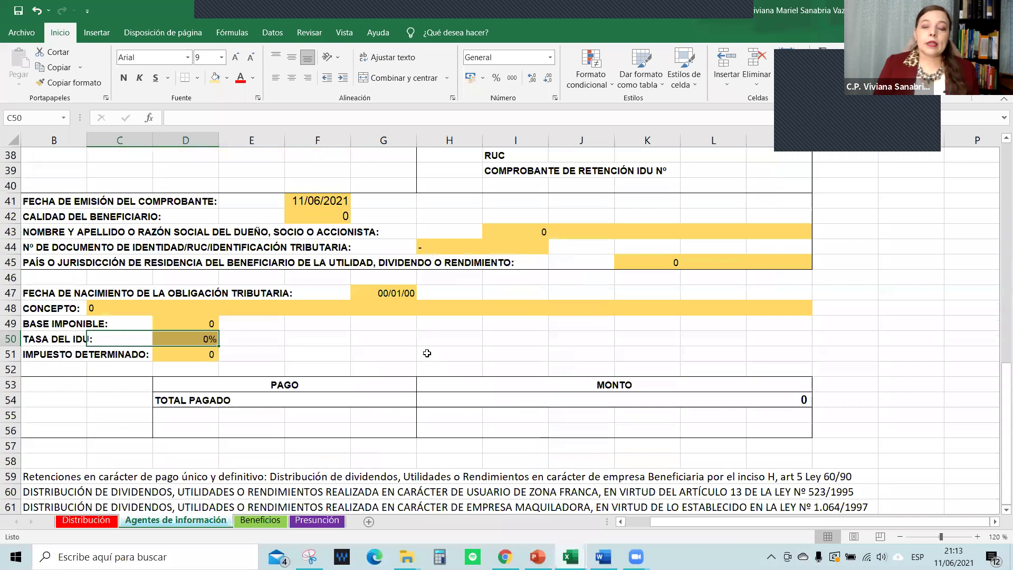
scroll(427, 354, "up", 2)
scroll(427, 353, "up", 6)
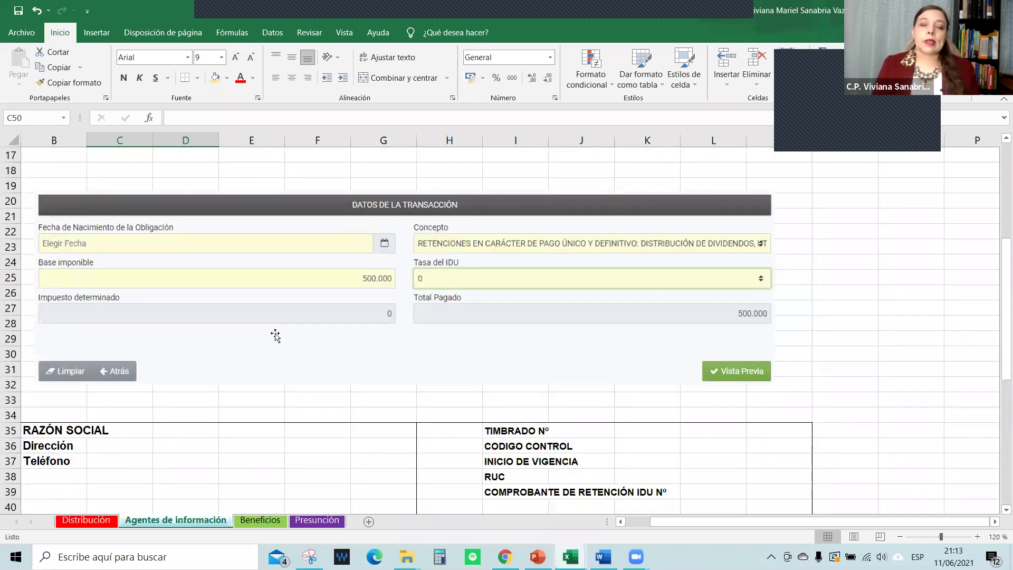
Switch to the Beneficios sheet and scroll through its form image and 6,4% IDU receipt table
left_click(258, 522)
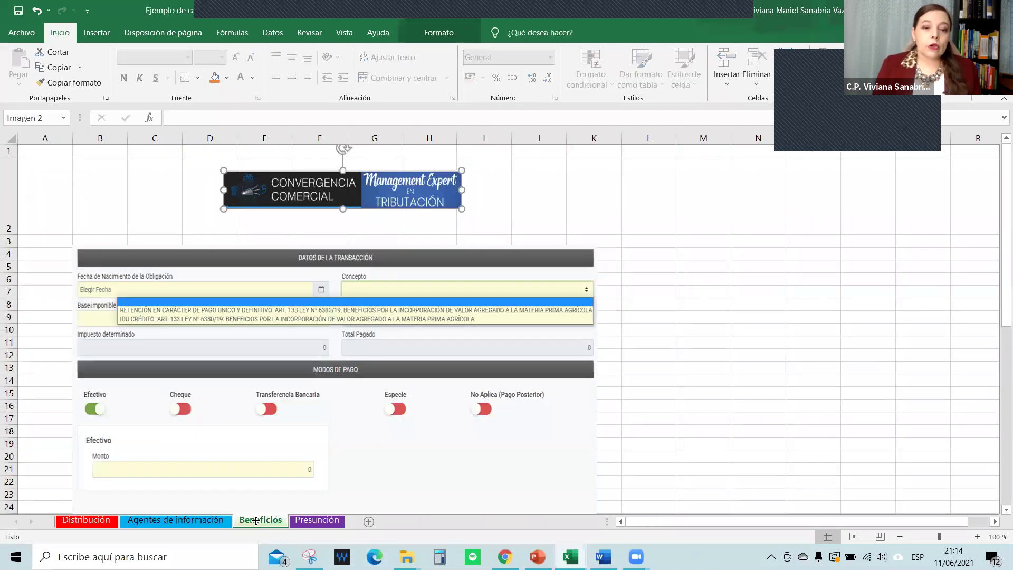
scroll(100, 384, "down", 2)
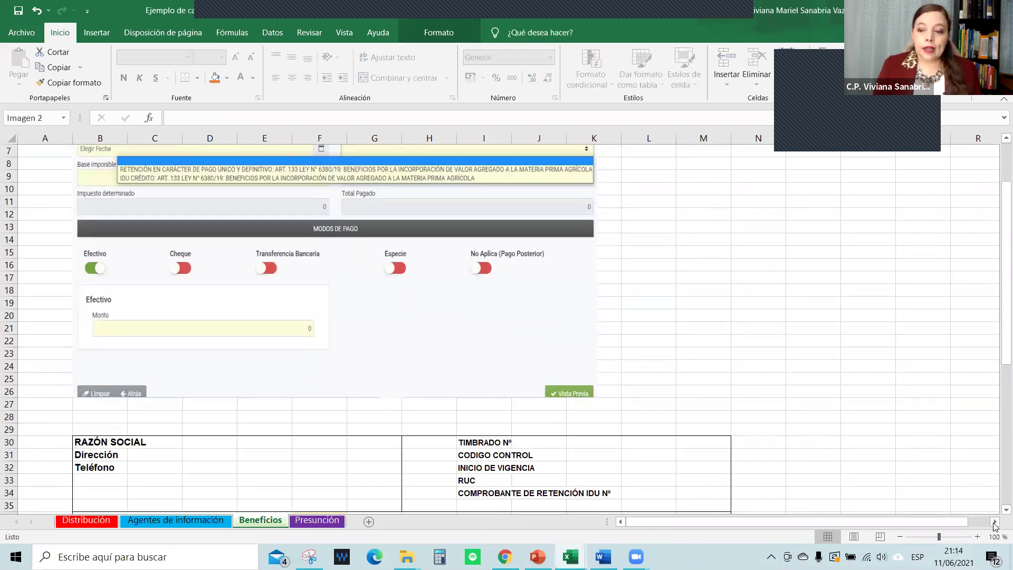
scroll(994, 519, "up", 2)
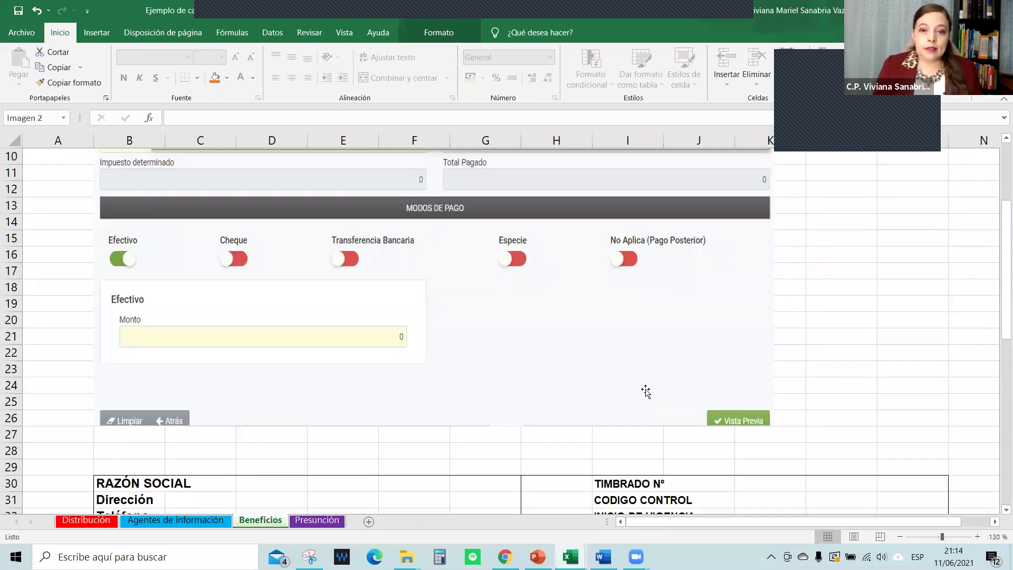
scroll(646, 391, "up", 3)
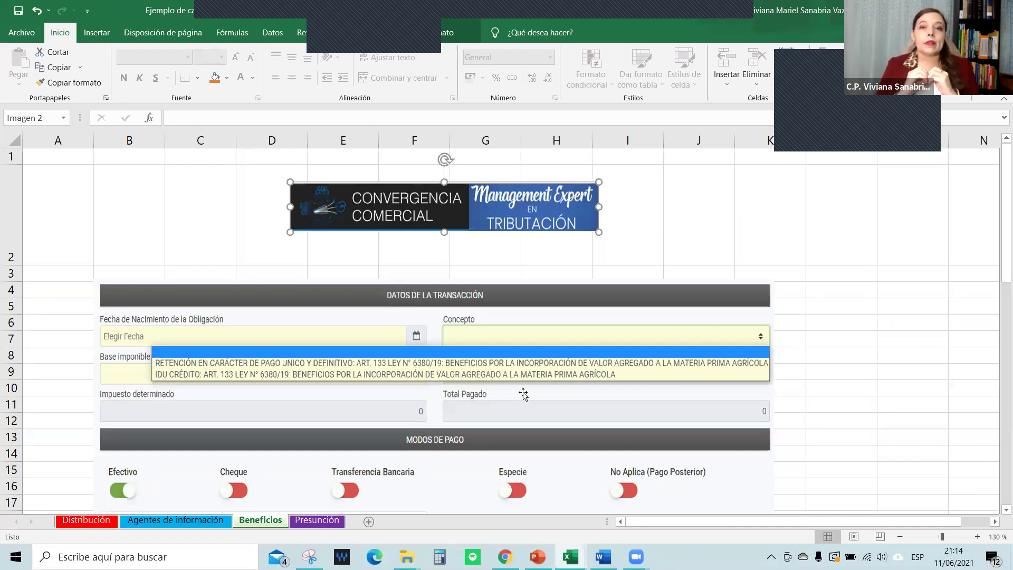
scroll(523, 395, "down", 8)
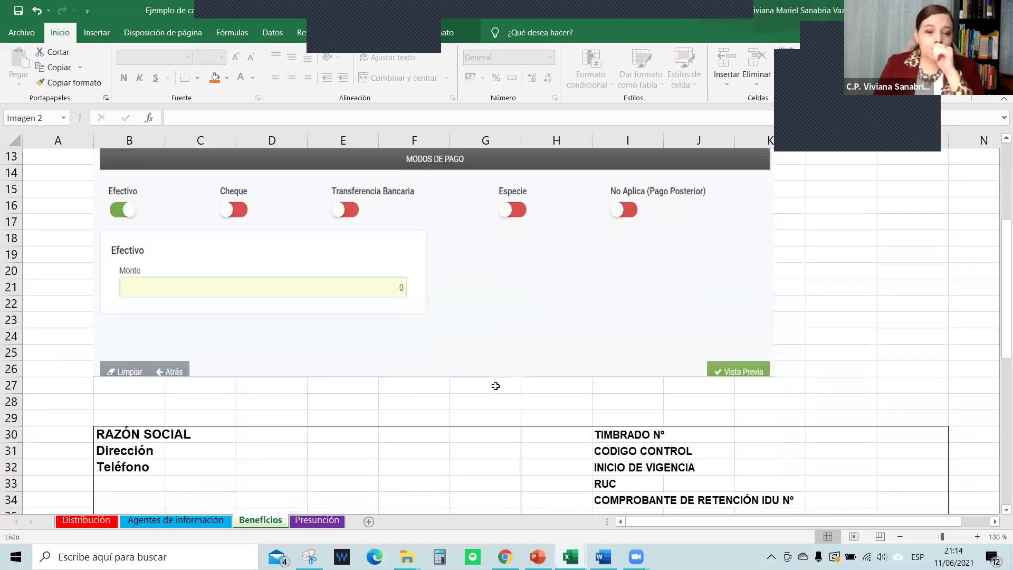
scroll(481, 395, "down", 6)
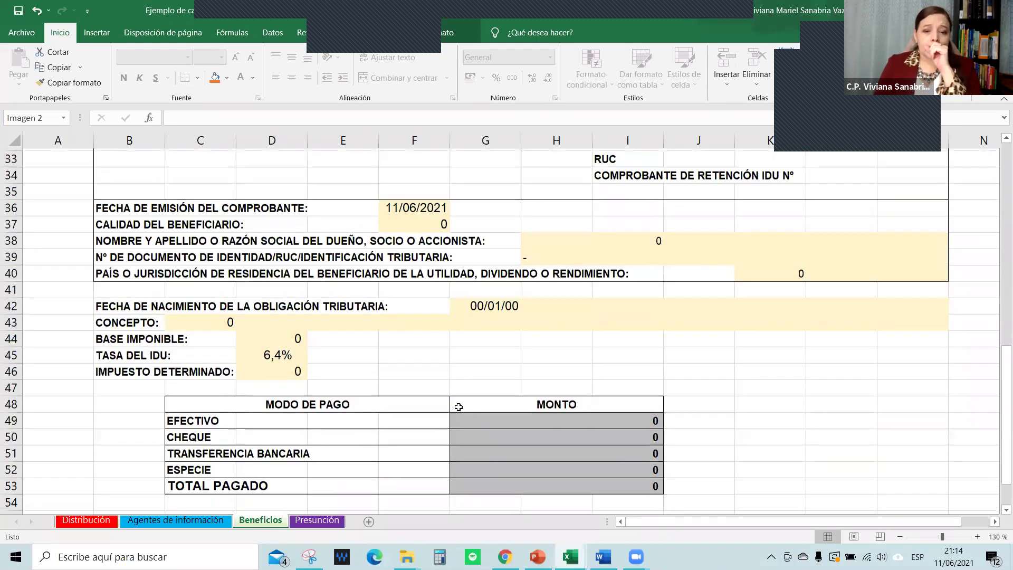
scroll(338, 446, "up", 4)
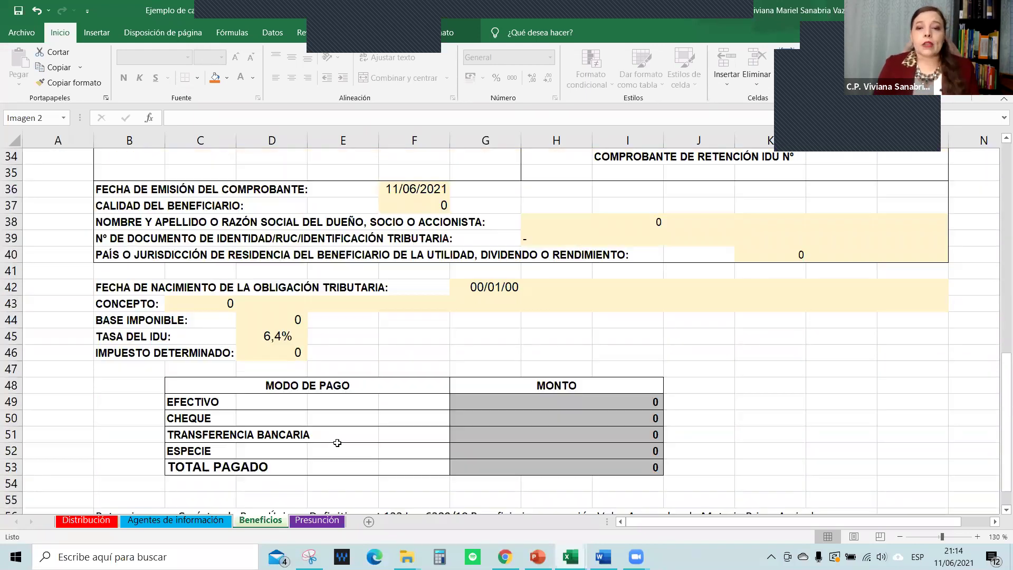
scroll(337, 431, "up", 1)
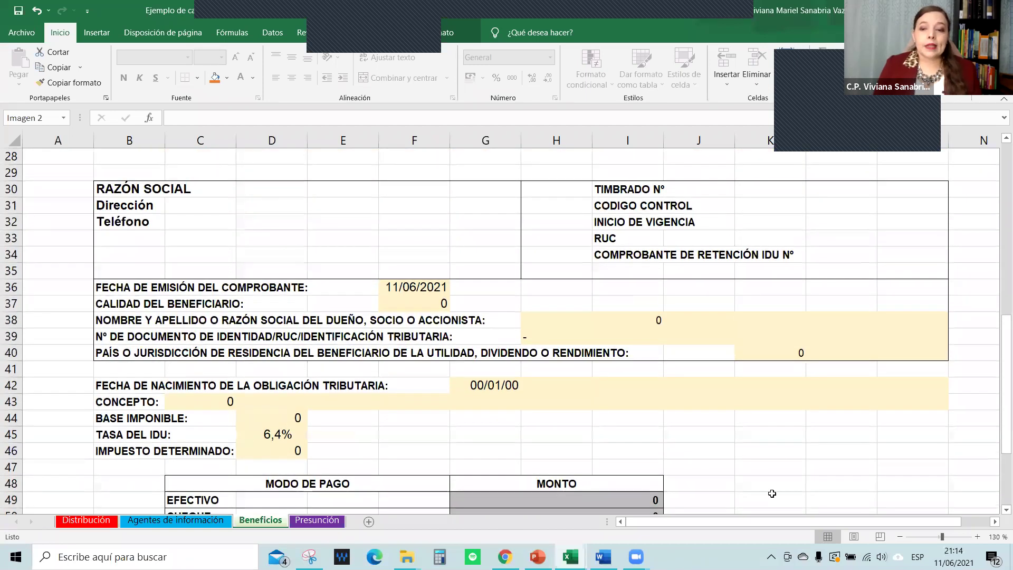
Enter 8 in K45, 20% in L45 and =K45*L45 in M45, giving 1,6
left_click(775, 432)
type("8")
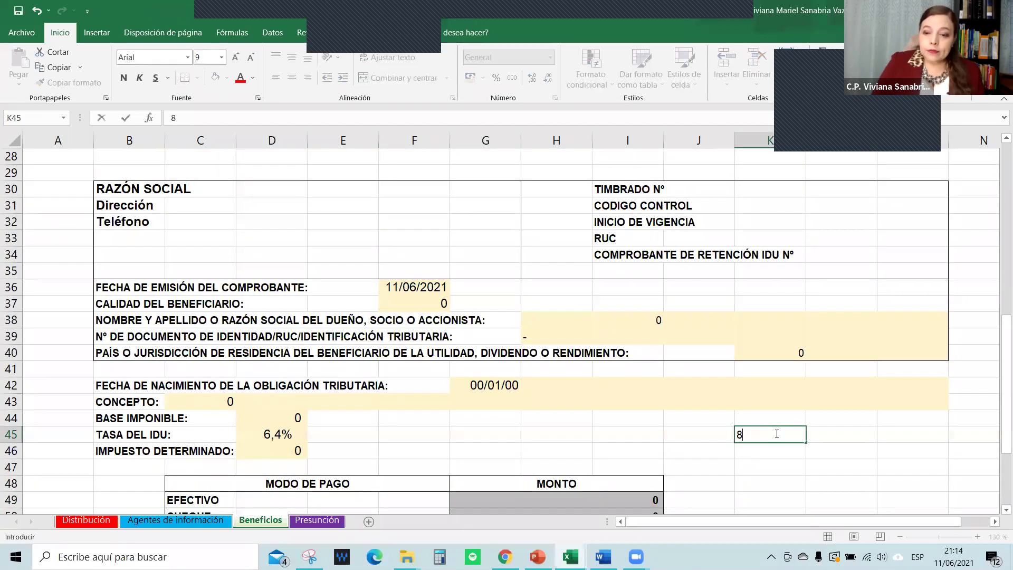
key("Tab")
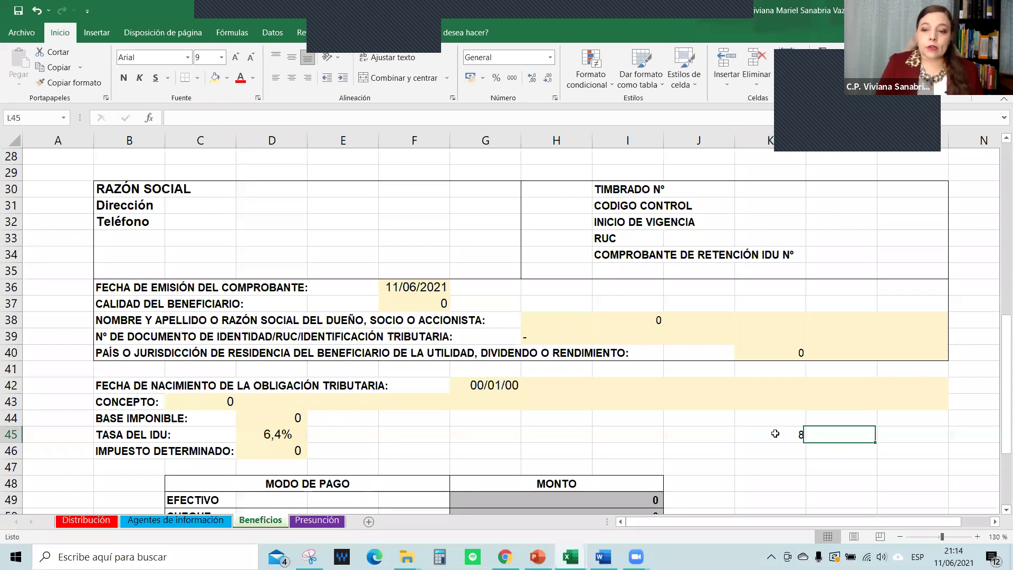
type("20")
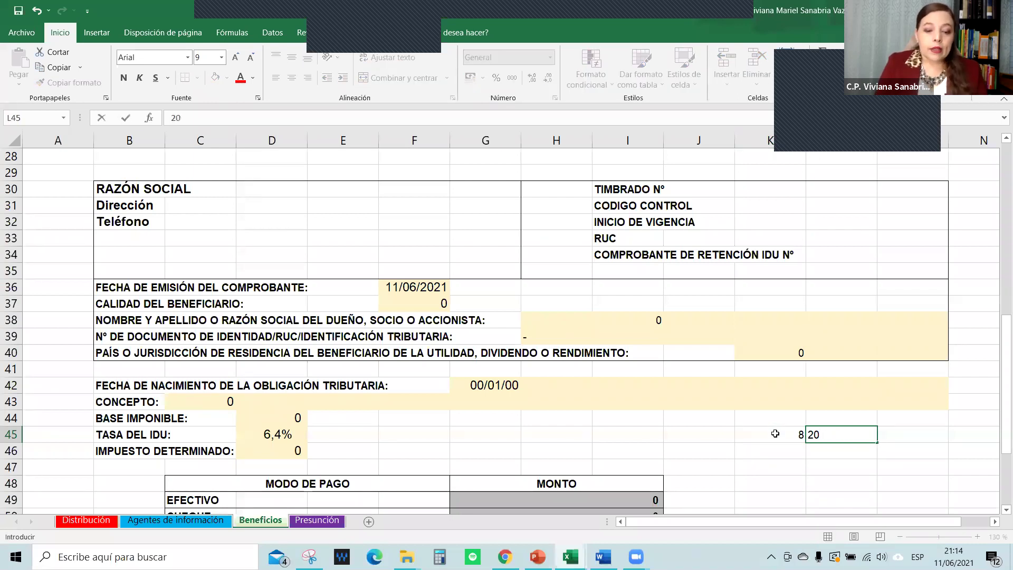
type("%")
key("Tab")
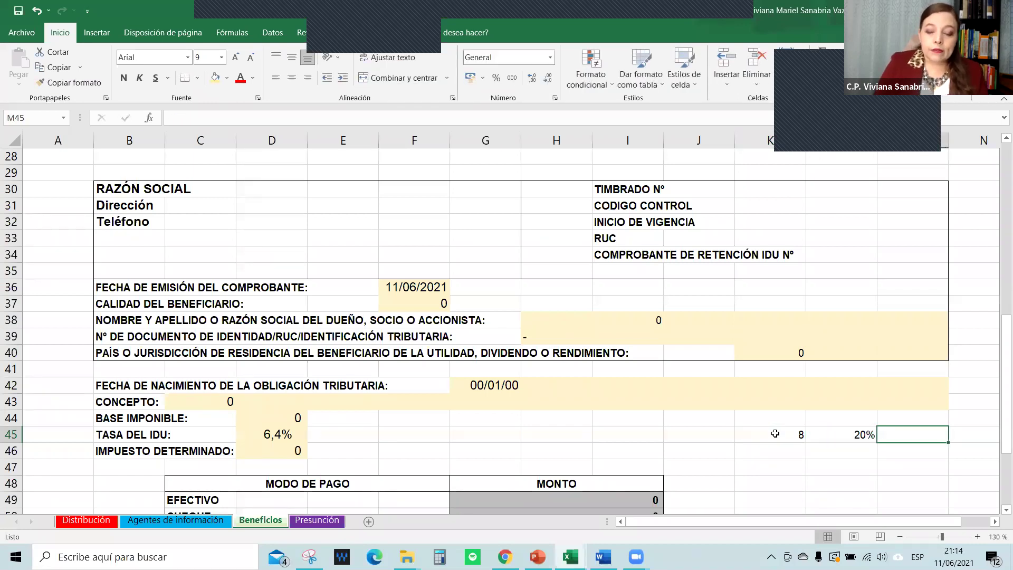
type("=")
left_click(776, 433)
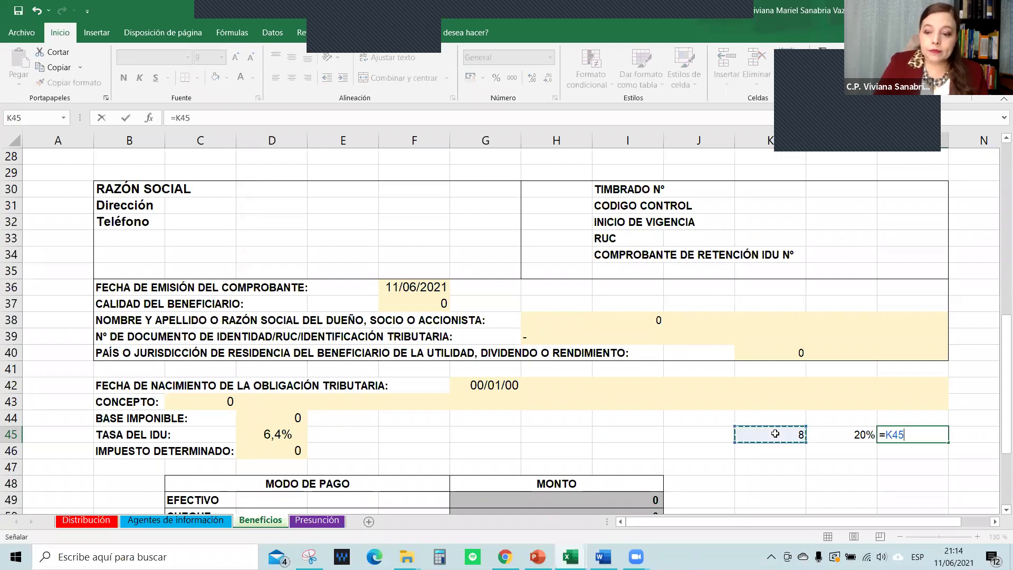
type("*")
left_click(834, 442)
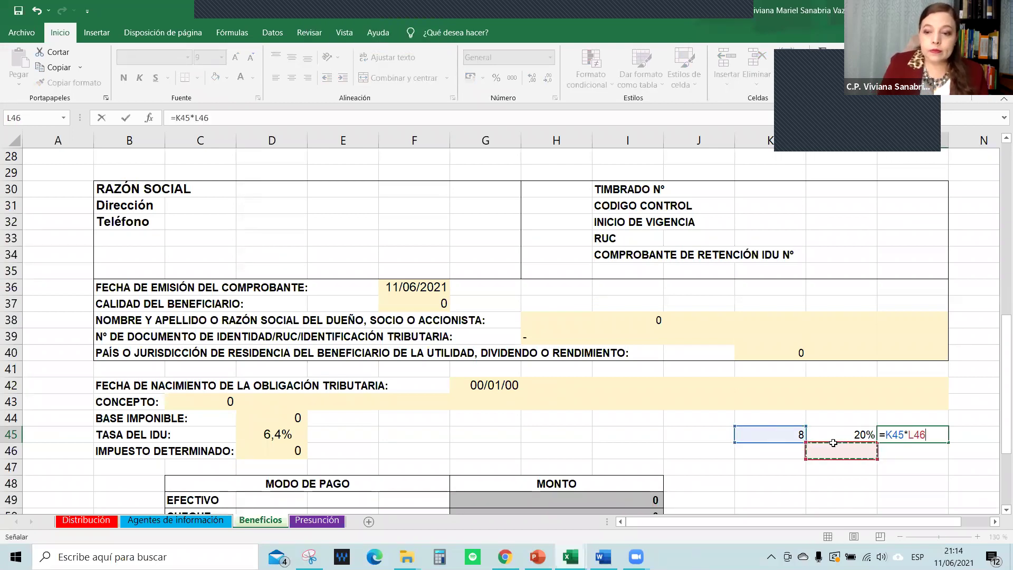
key("Return")
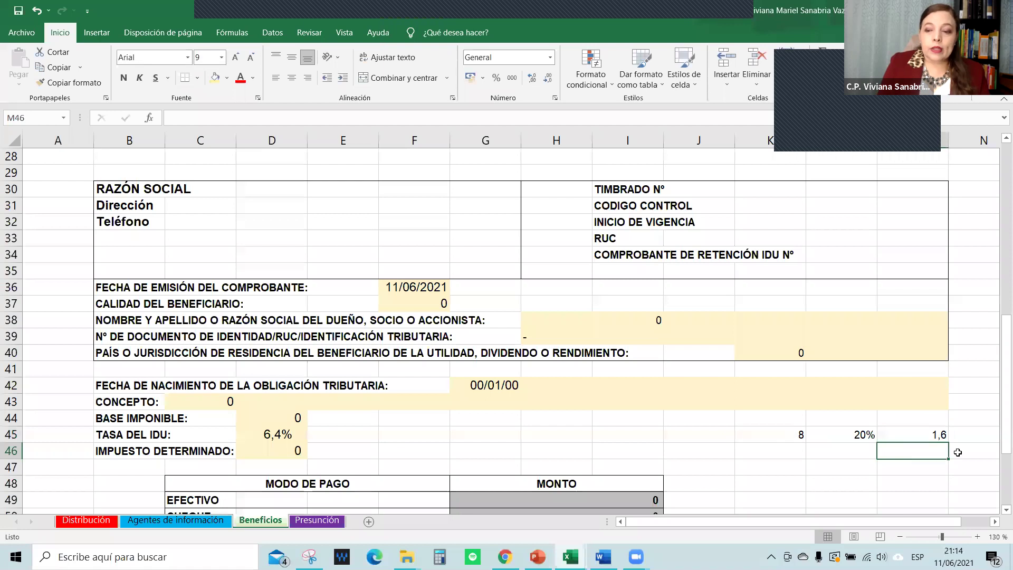
Enter =K45-M45 in M47 so it shows the remainder 6,4
left_click(903, 468)
type("=")
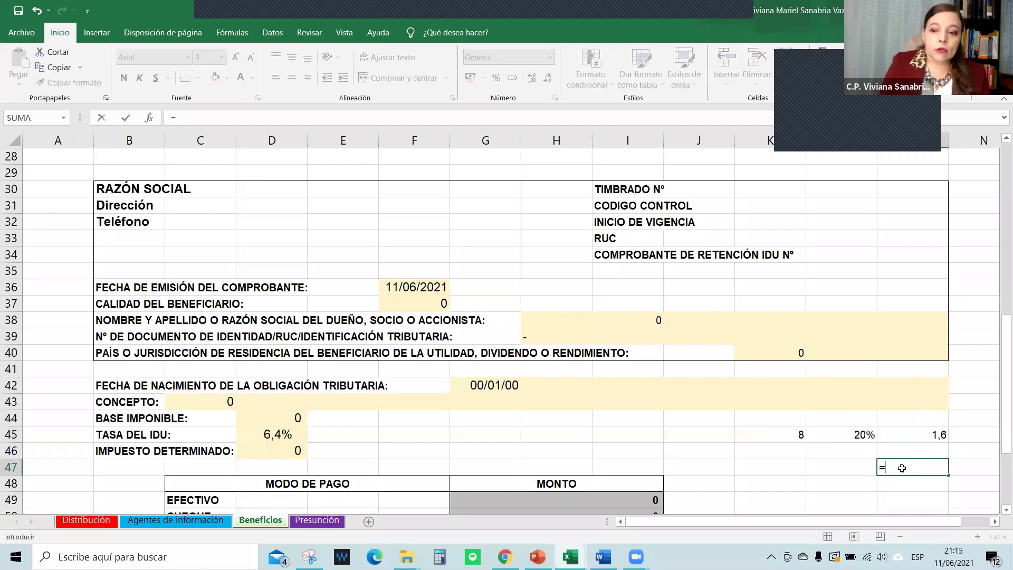
left_click(787, 436)
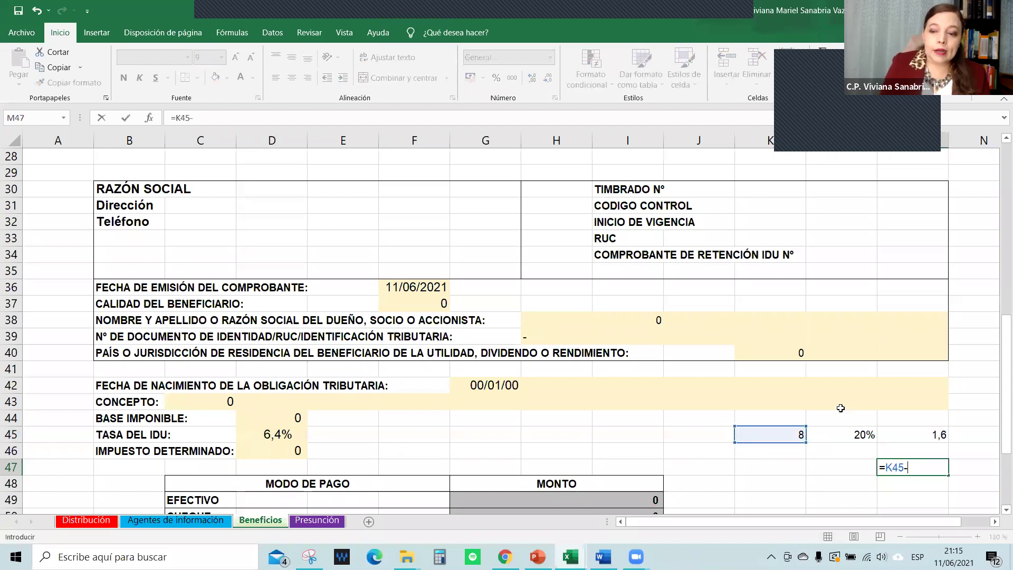
type("-")
left_click(897, 437)
key("Return")
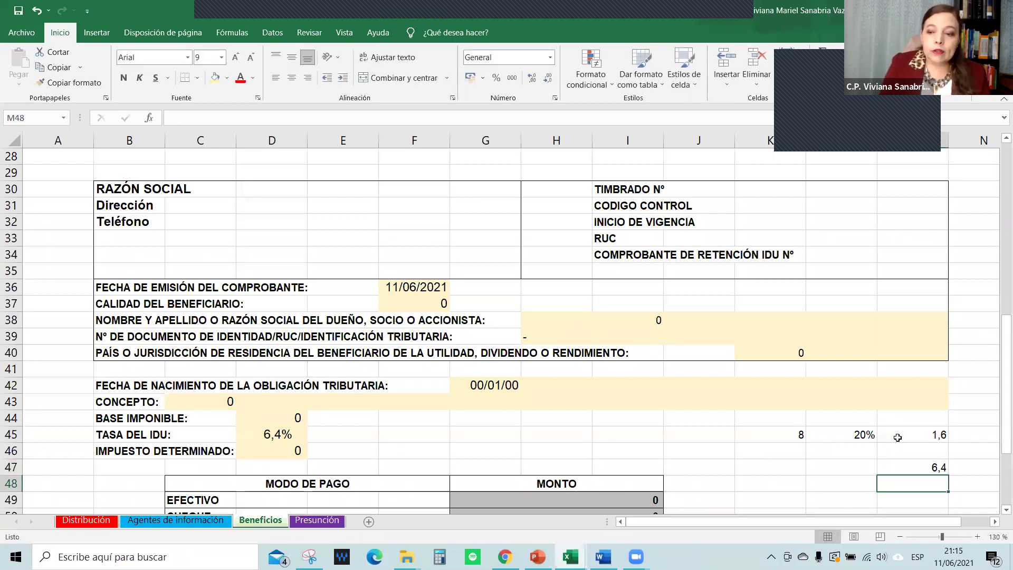
key("Up")
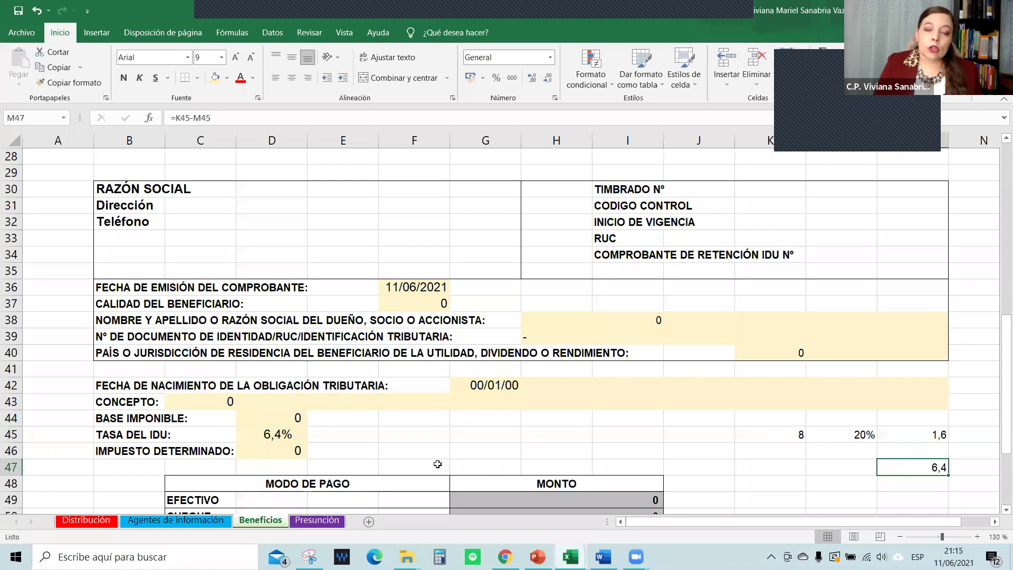
Scroll the Beneficios sheet to compare the 6,4% IDU rate with the 8 − 1,6 side calculation
scroll(437, 464, "up", 7)
scroll(422, 469, "down", 4)
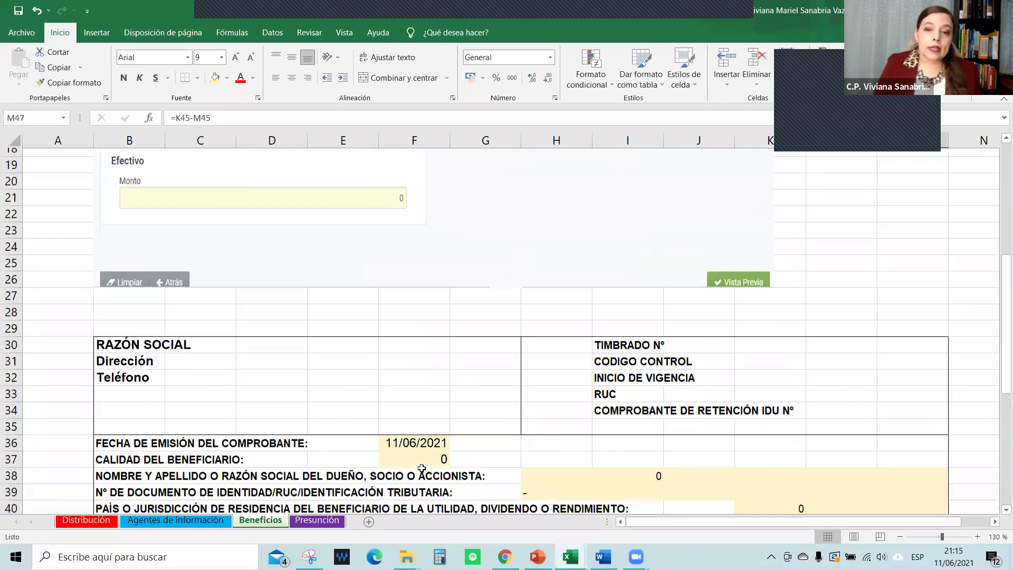
scroll(422, 469, "up", 4)
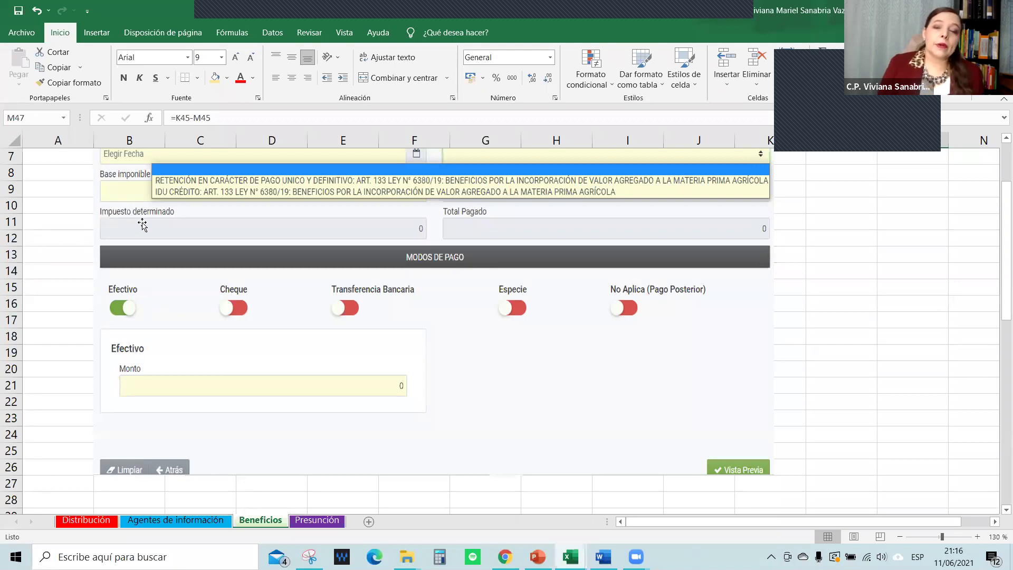
scroll(427, 230, "up", 1)
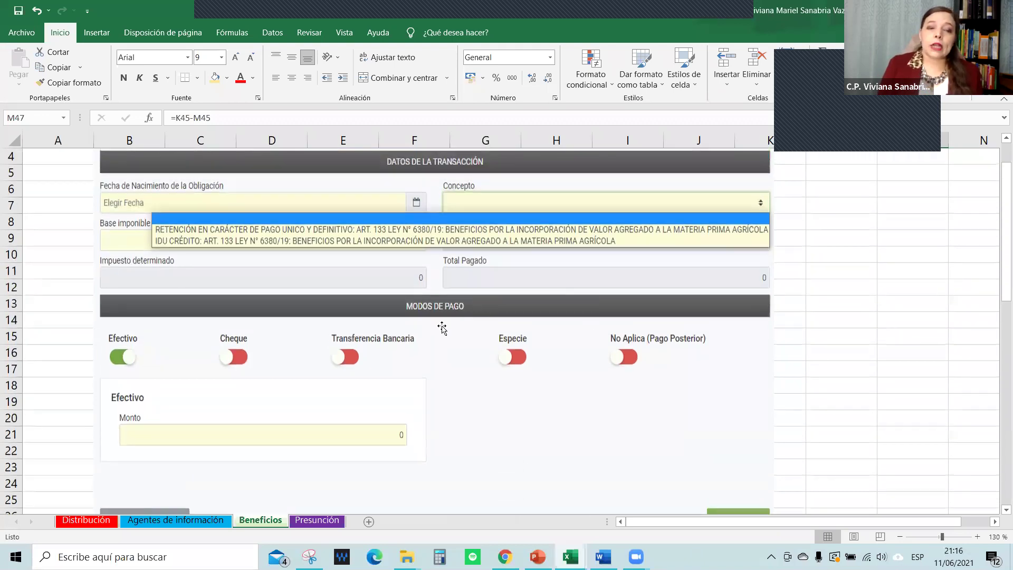
scroll(442, 328, "down", 8)
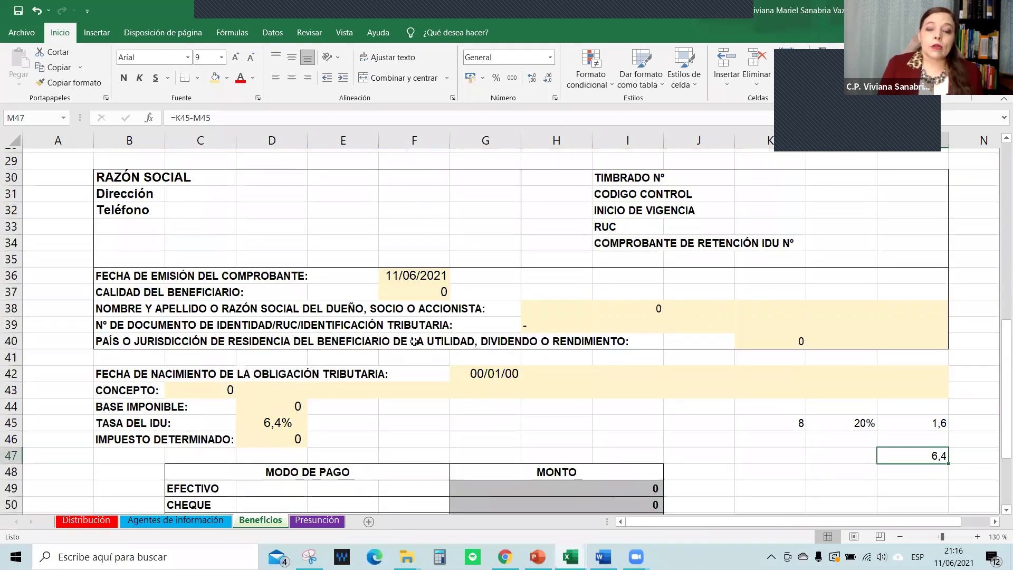
scroll(414, 341, "down", 2)
left_click(551, 413)
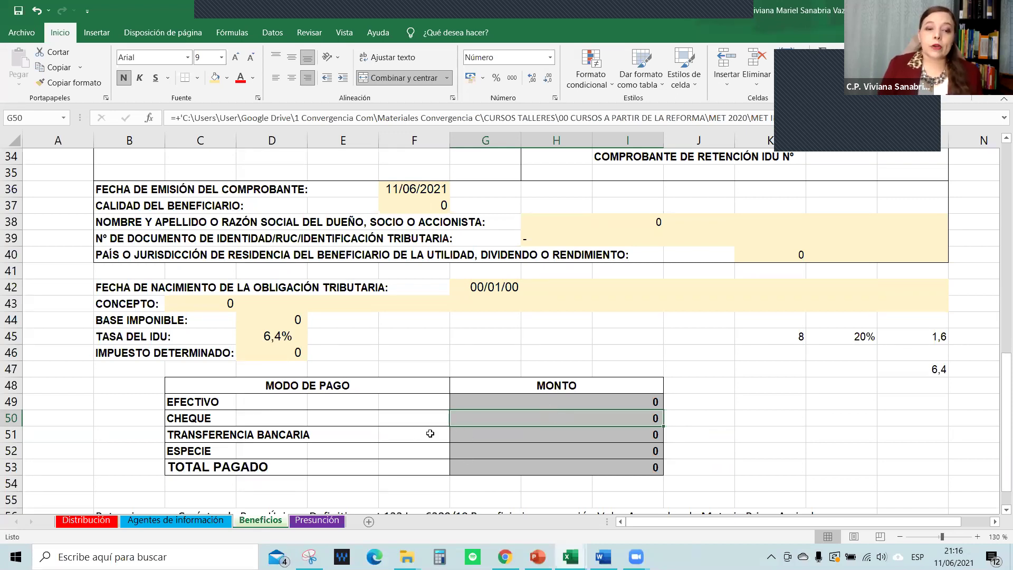
left_click_drag(136, 341, 260, 332)
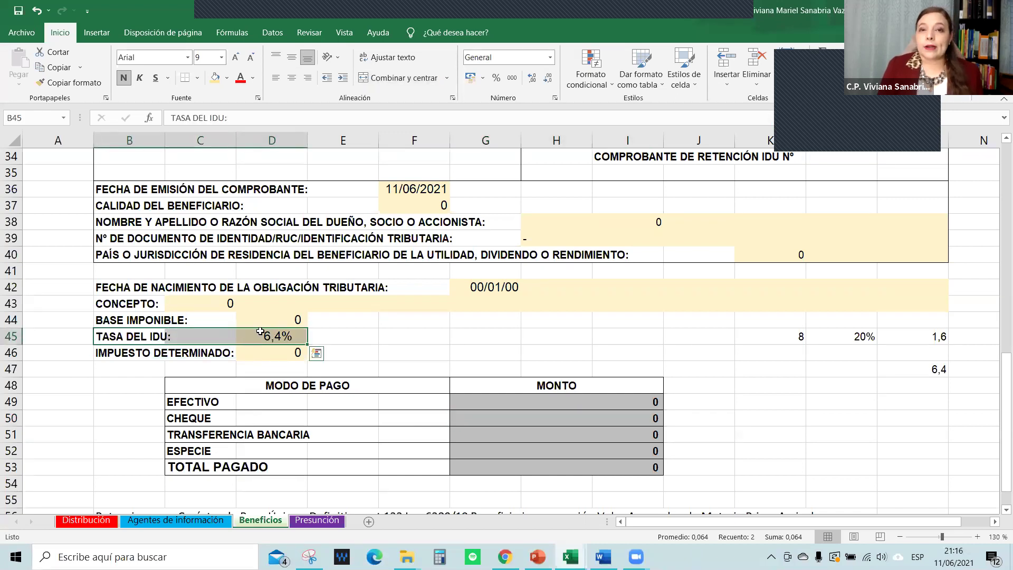
left_click_drag(317, 386, 592, 449)
left_click_drag(577, 402, 576, 472)
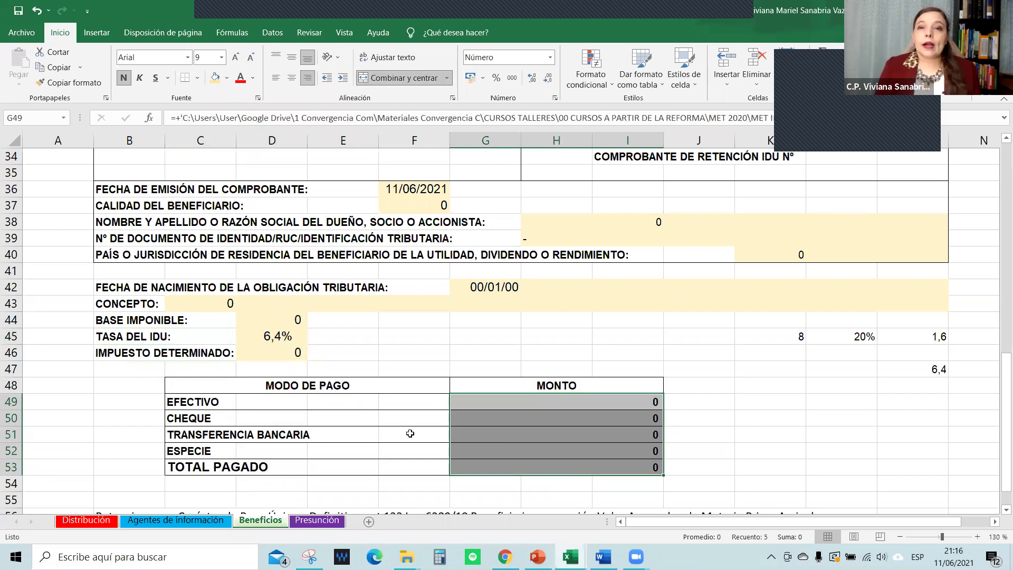
scroll(391, 414, "up", 10)
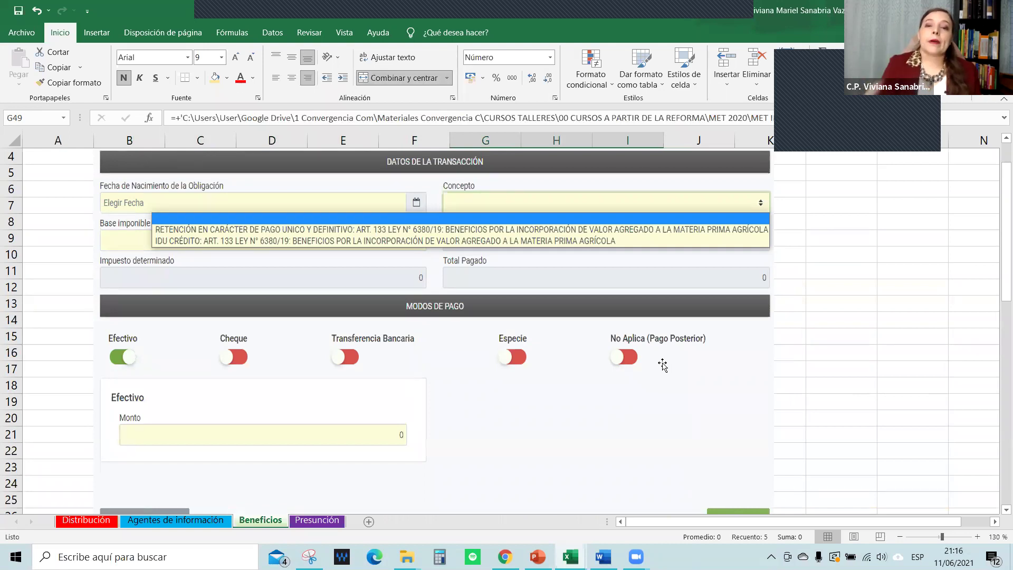
scroll(660, 367, "down", 2)
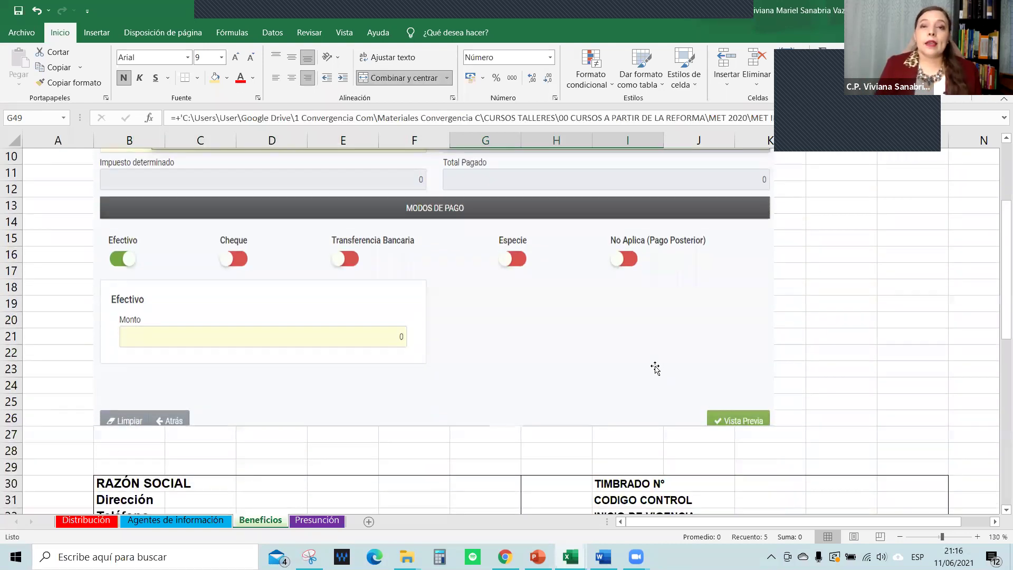
scroll(655, 368, "down", 3)
scroll(315, 464, "down", 2)
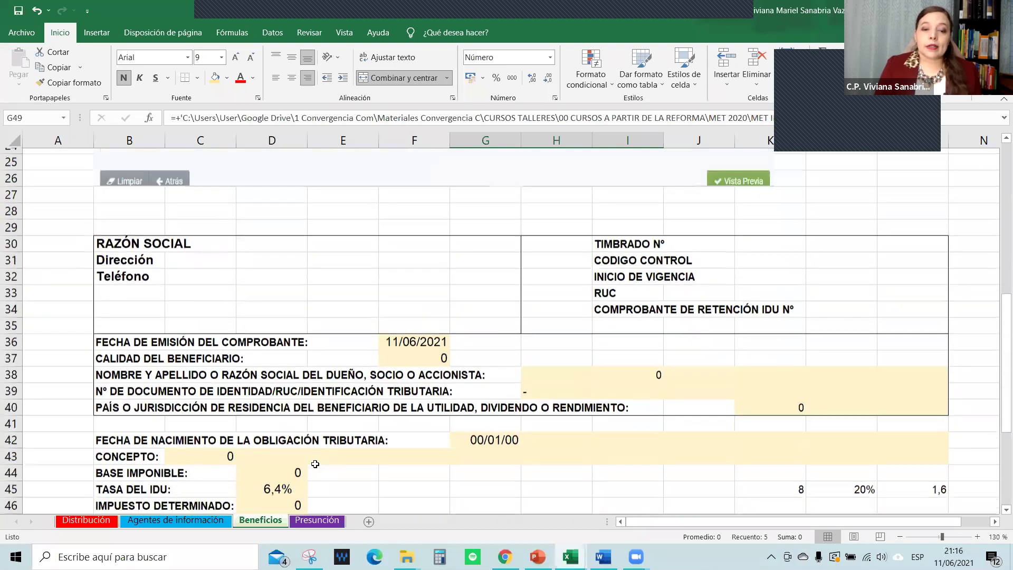
scroll(316, 463, "down", 3)
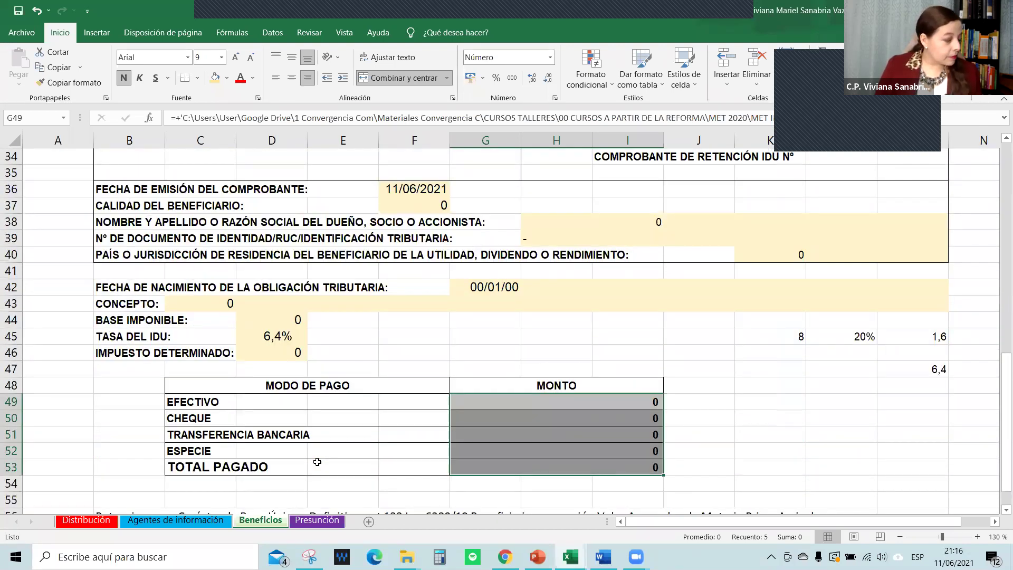
scroll(317, 463, "up", 1)
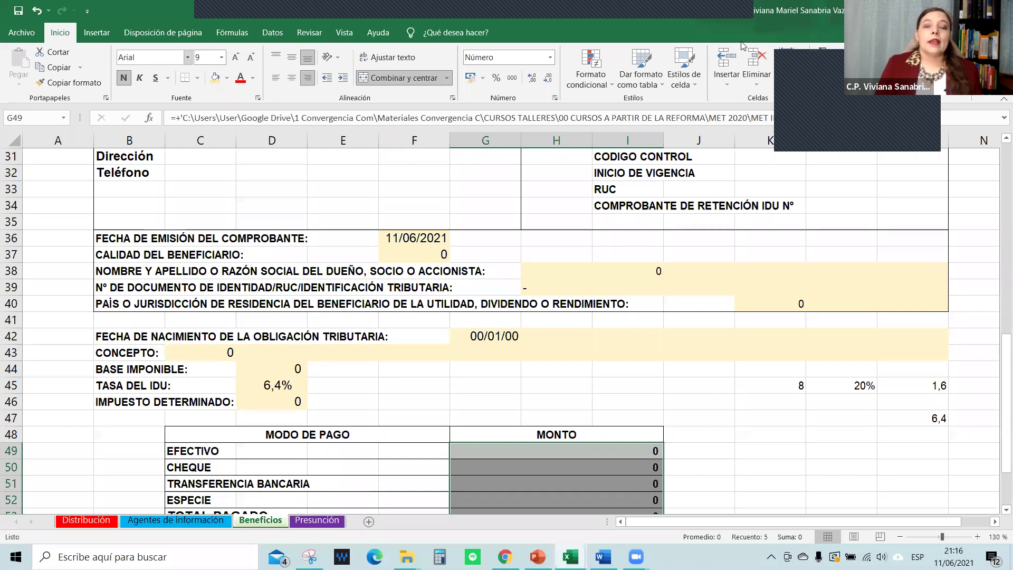
mouse_move(741, 46)
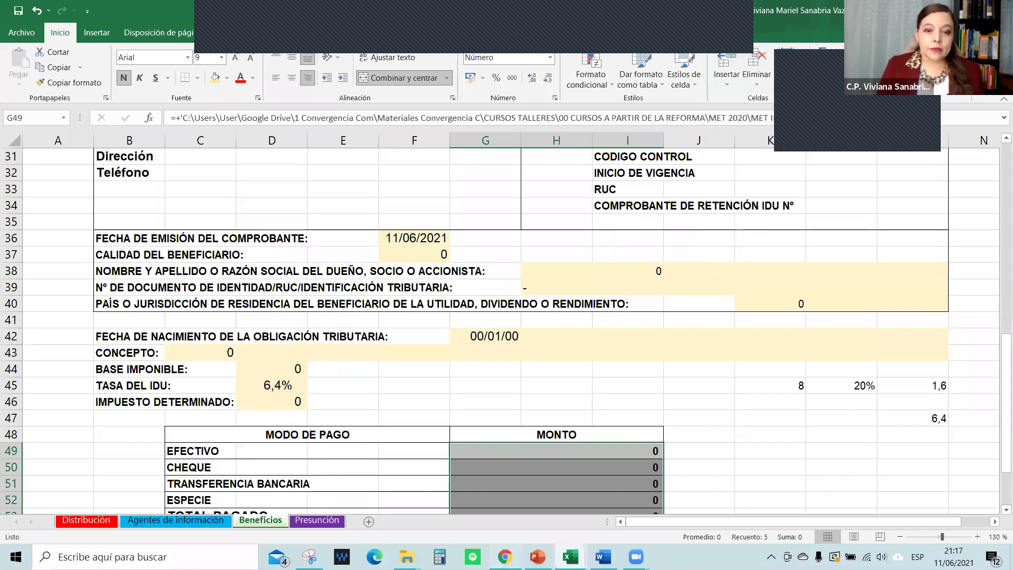
key("alt+Tab")
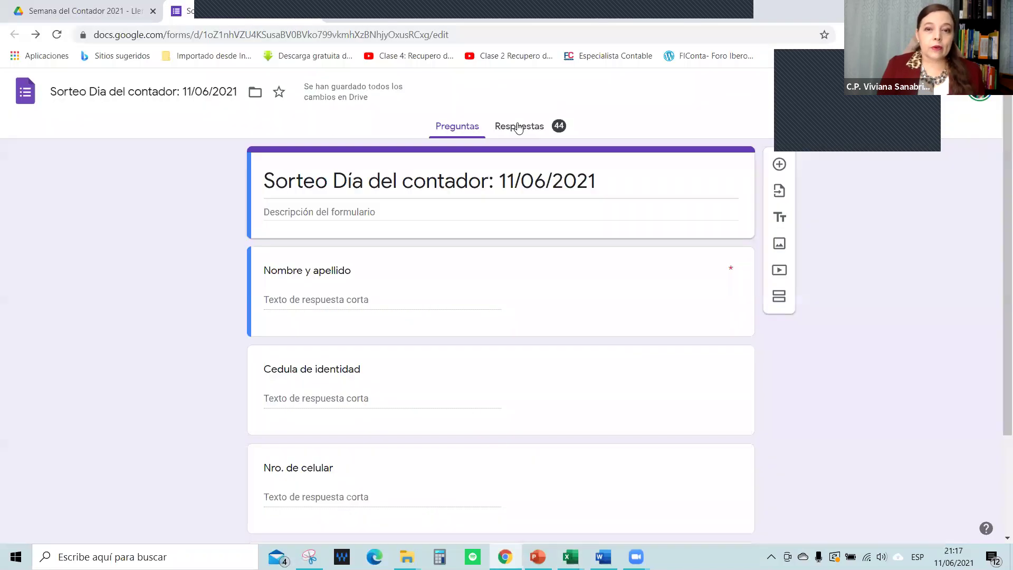
left_click(519, 126)
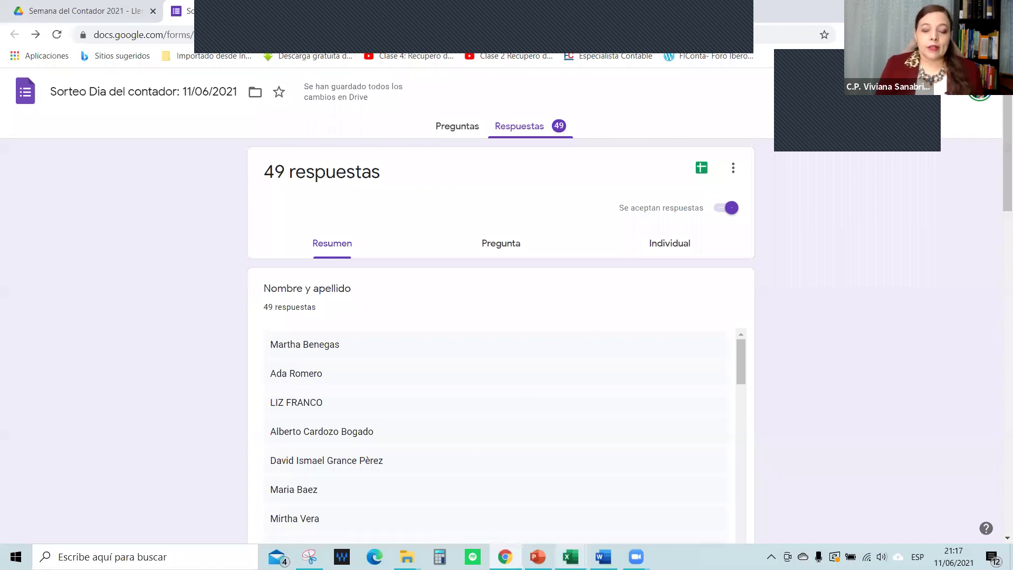
mouse_move(571, 555)
left_click(427, 502)
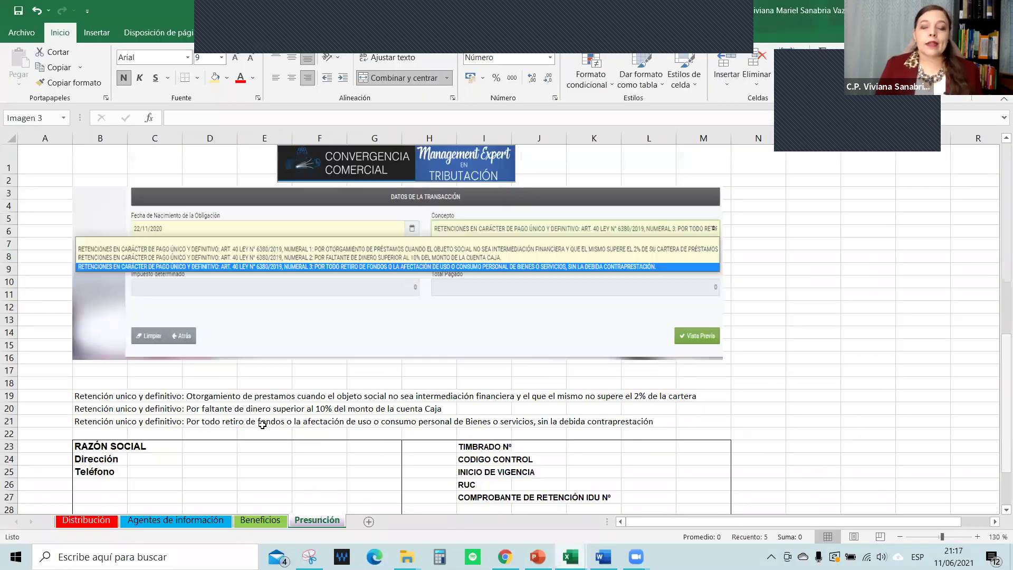
Open the Presunción sheet and zoom it to 130%
left_click(308, 521)
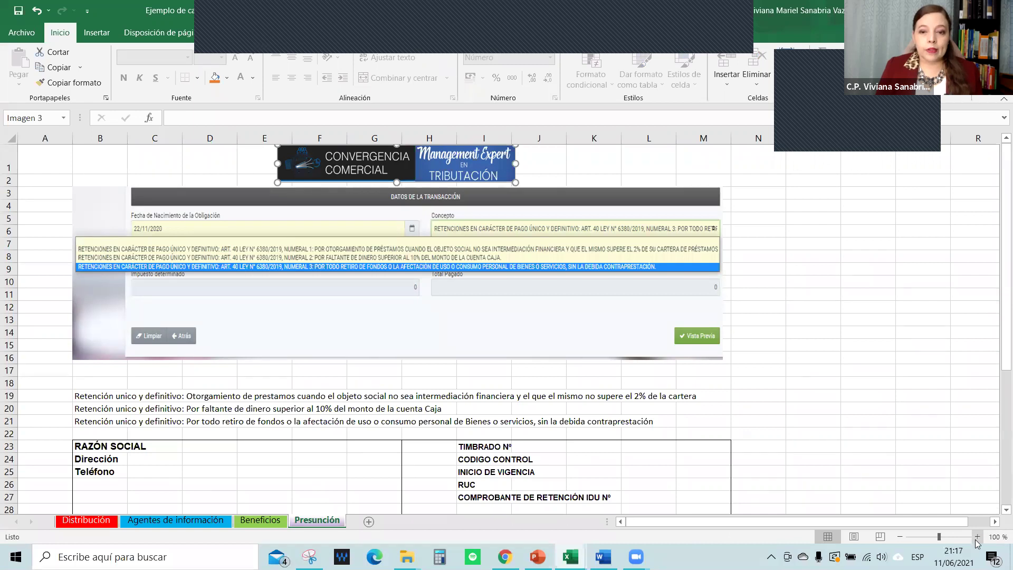
left_click(978, 537)
left_click(977, 536)
left_click(977, 537)
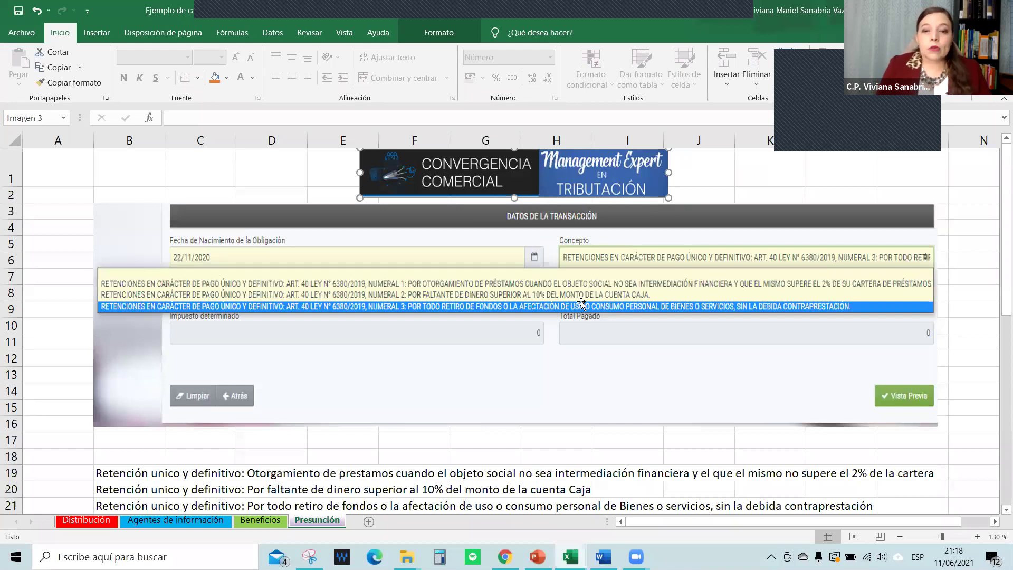
Scroll through the Presunción form screenshot, its three withholding cases and the receipt template
scroll(557, 317, "down", 2)
scroll(556, 318, "down", 4)
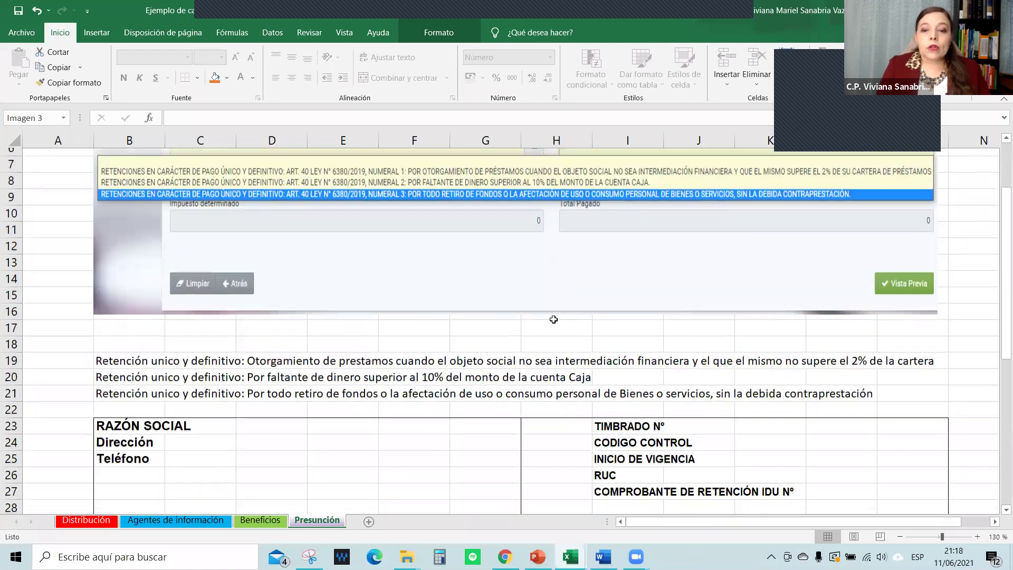
scroll(526, 345, "up", 5)
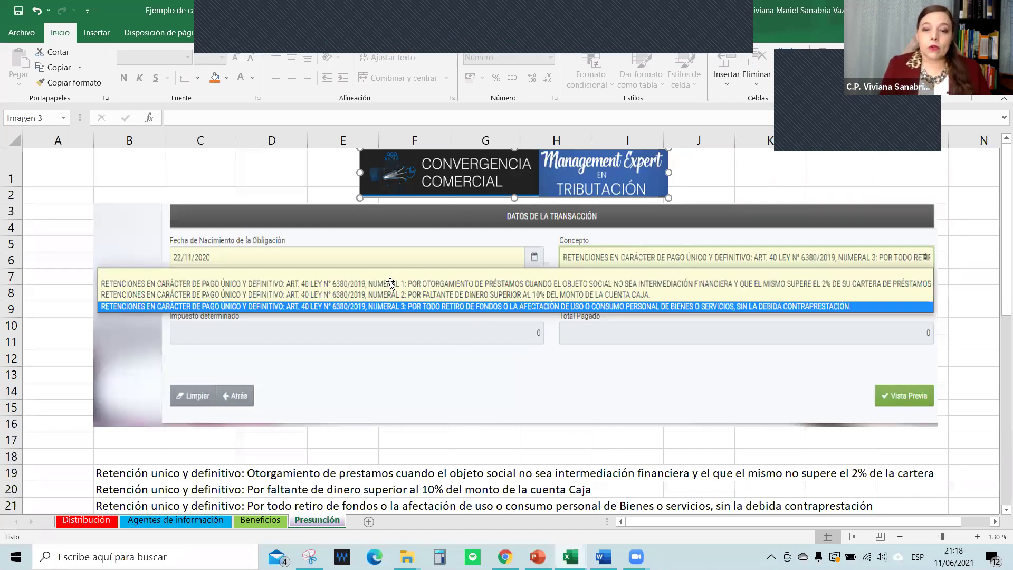
scroll(381, 310, "down", 1)
scroll(382, 311, "down", 3)
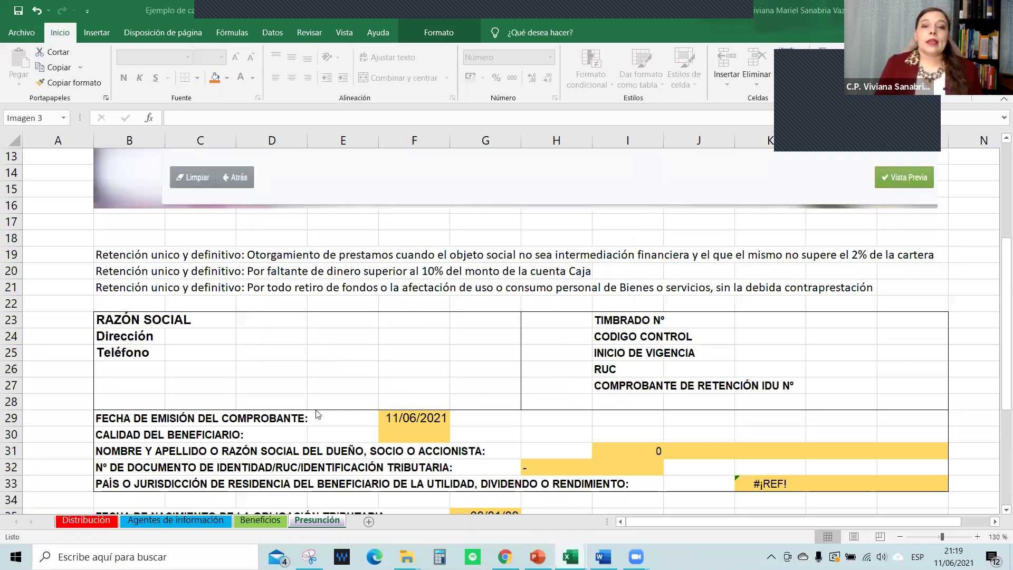
scroll(319, 409, "up", 3)
scroll(323, 402, "down", 3)
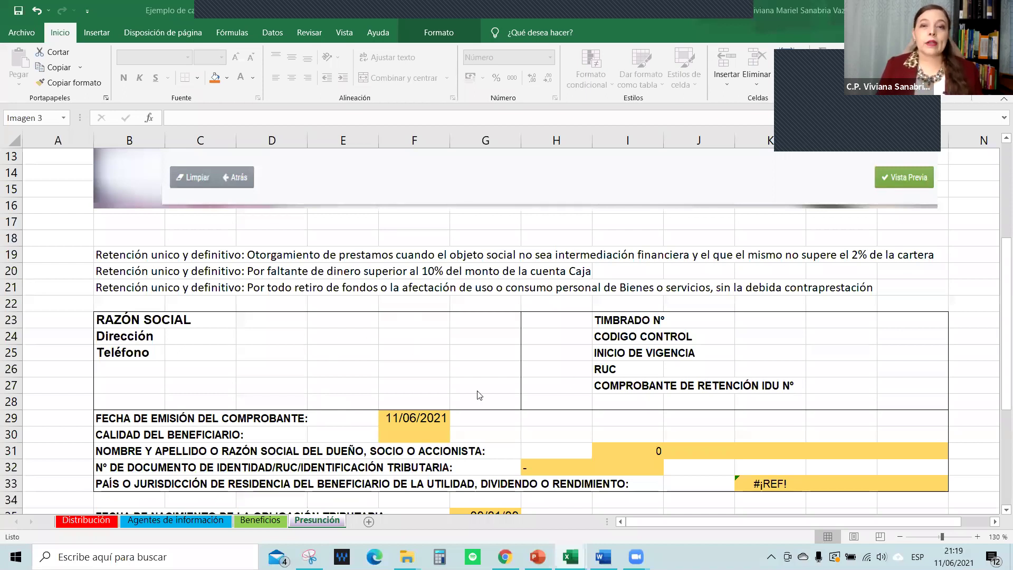
scroll(438, 388, "down", 1)
scroll(438, 388, "down", 8)
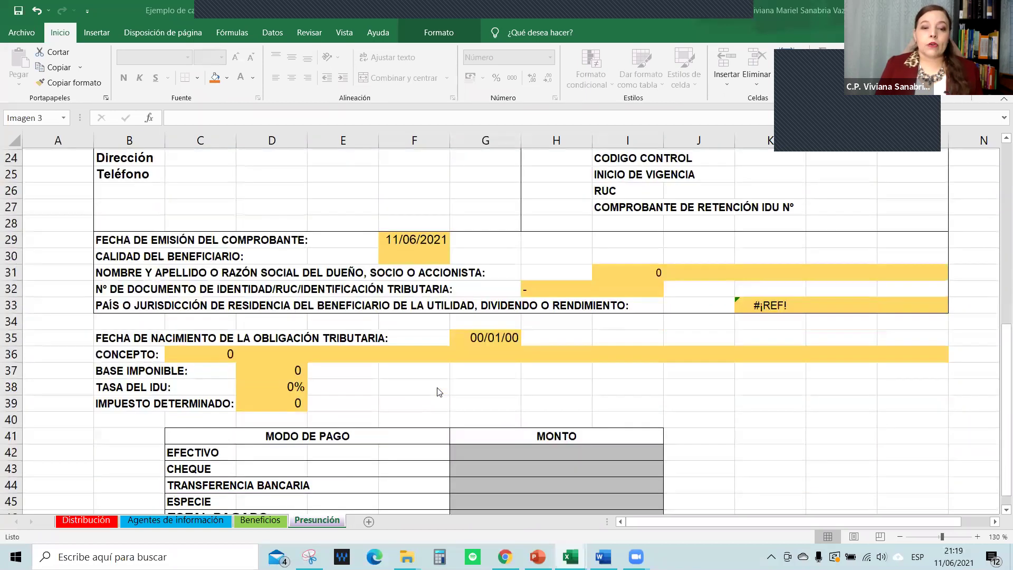
scroll(428, 394, "down", 1)
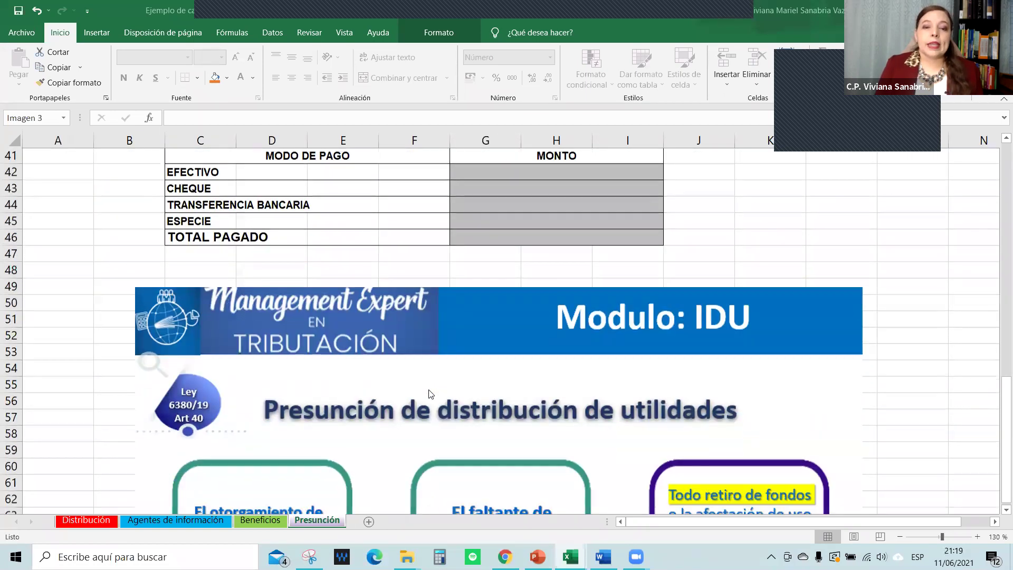
scroll(422, 394, "down", 5)
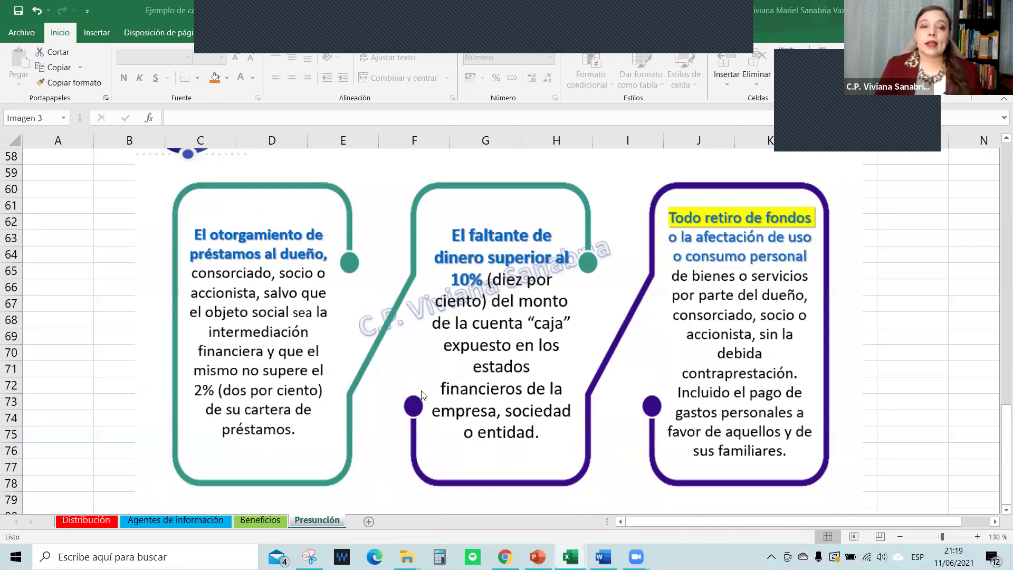
scroll(422, 395, "up", 1)
scroll(422, 395, "down", 1)
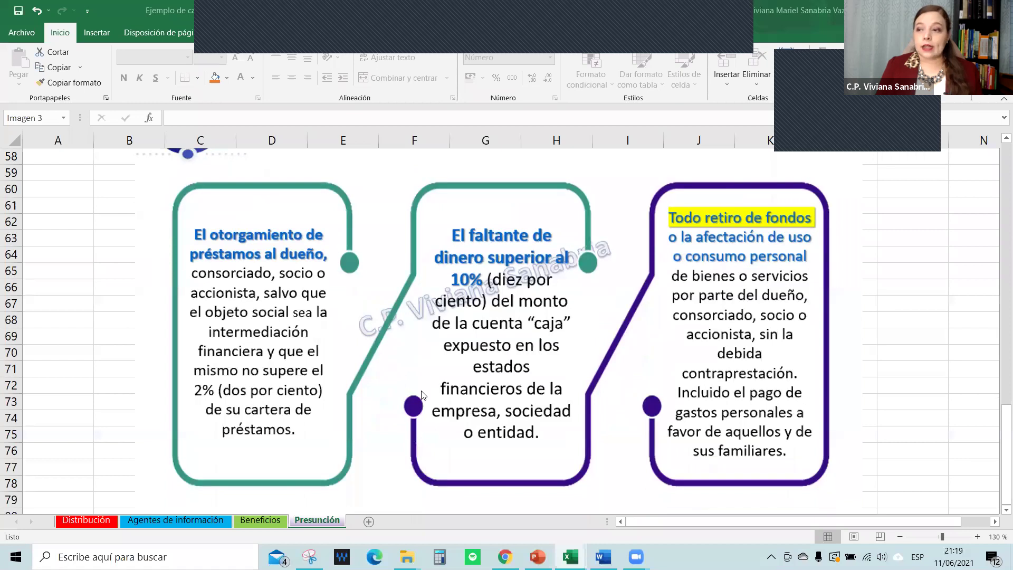
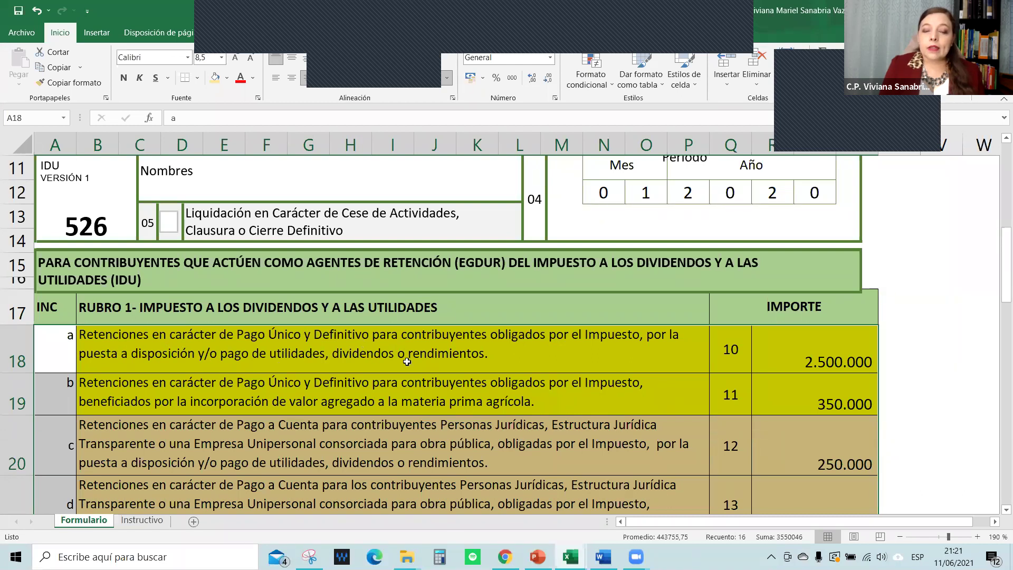
Highlight line a's description, code and amount
left_click(153, 345)
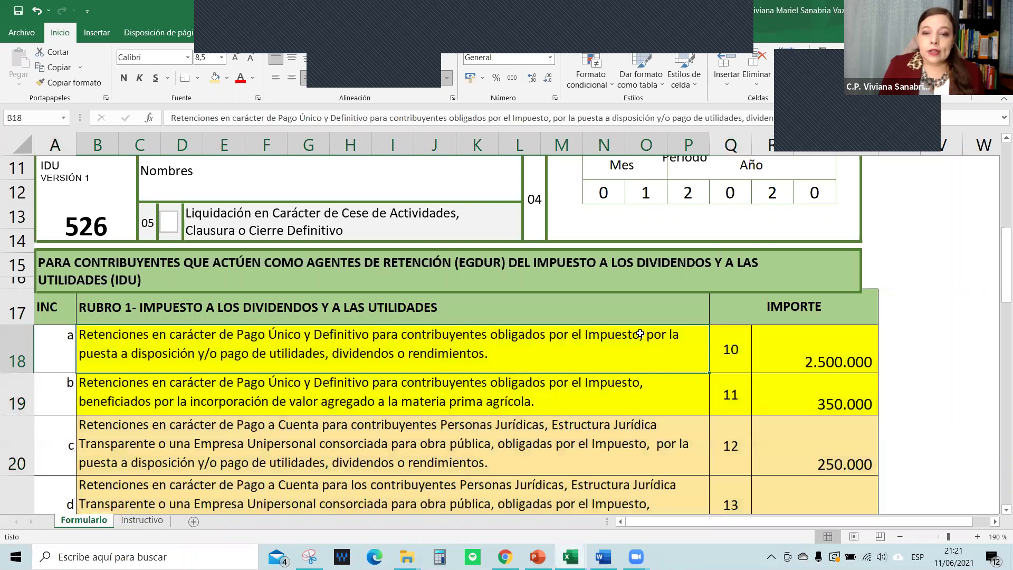
left_click(731, 338, "ctrl")
left_click(832, 331, "ctrl")
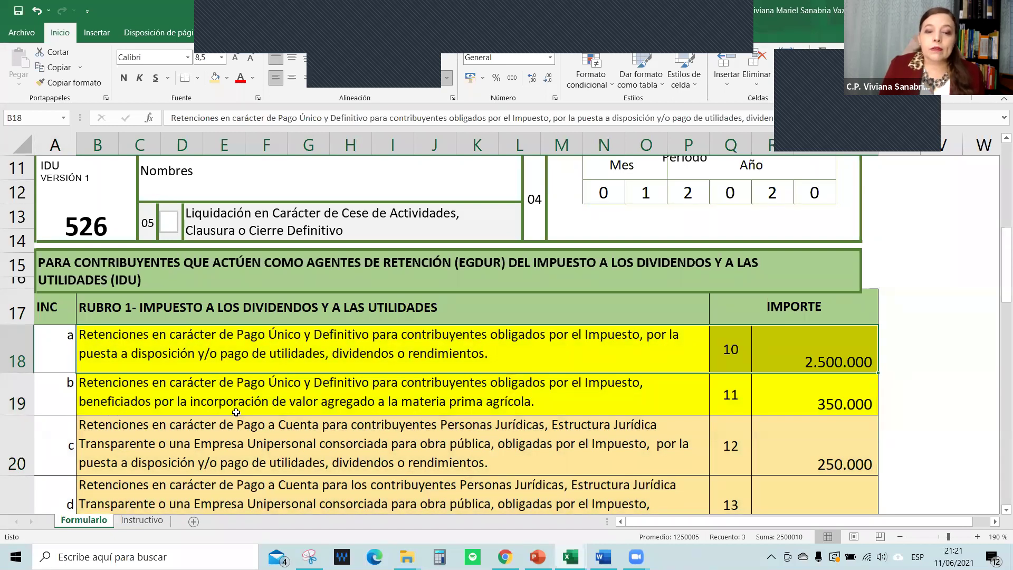
Enter rate notes 6,40% and 20% beside line b and 8 o 15% beside line a
left_click(908, 393)
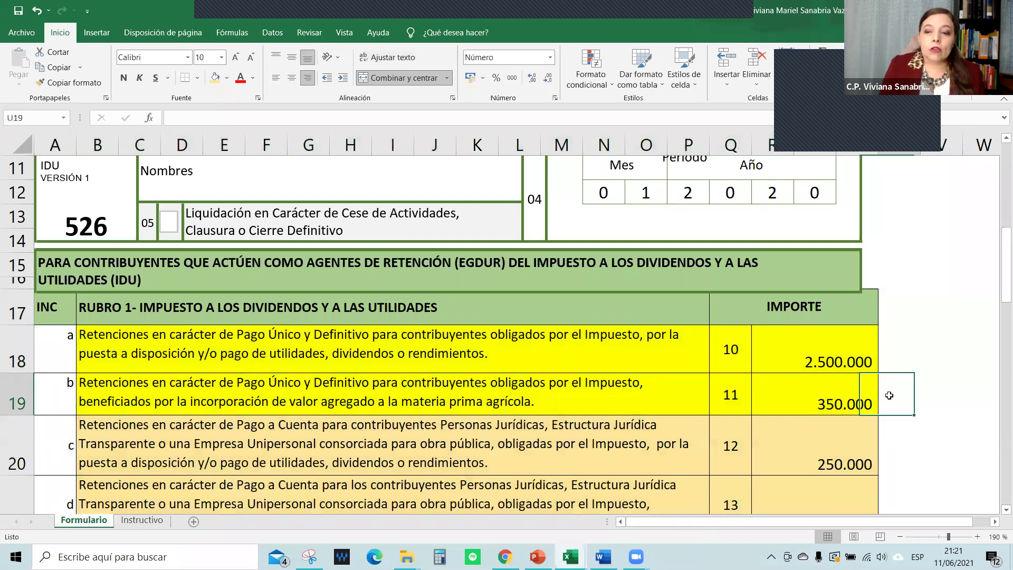
type("6,40")
type("%")
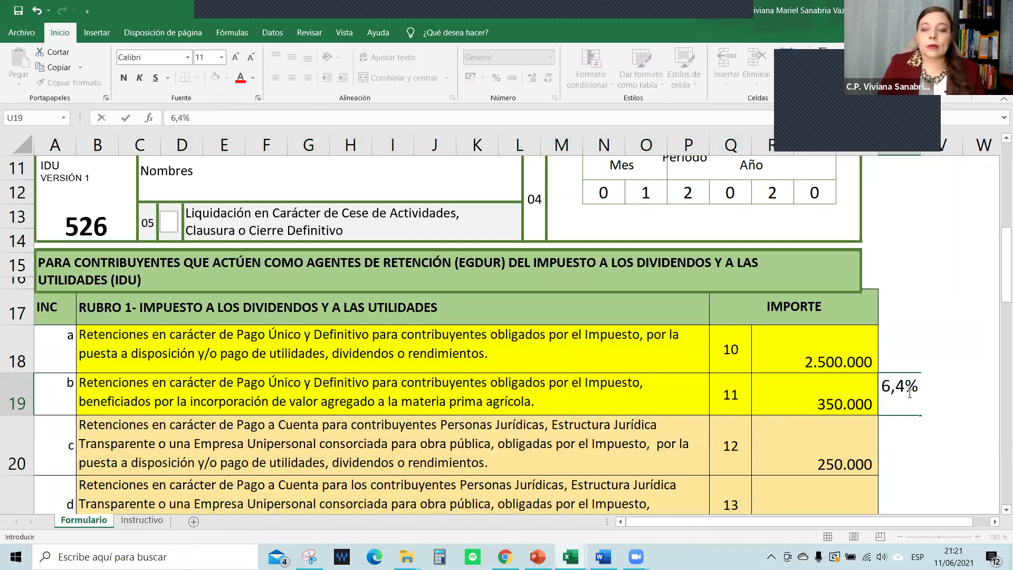
key("Return")
key("Up")
key("Up")
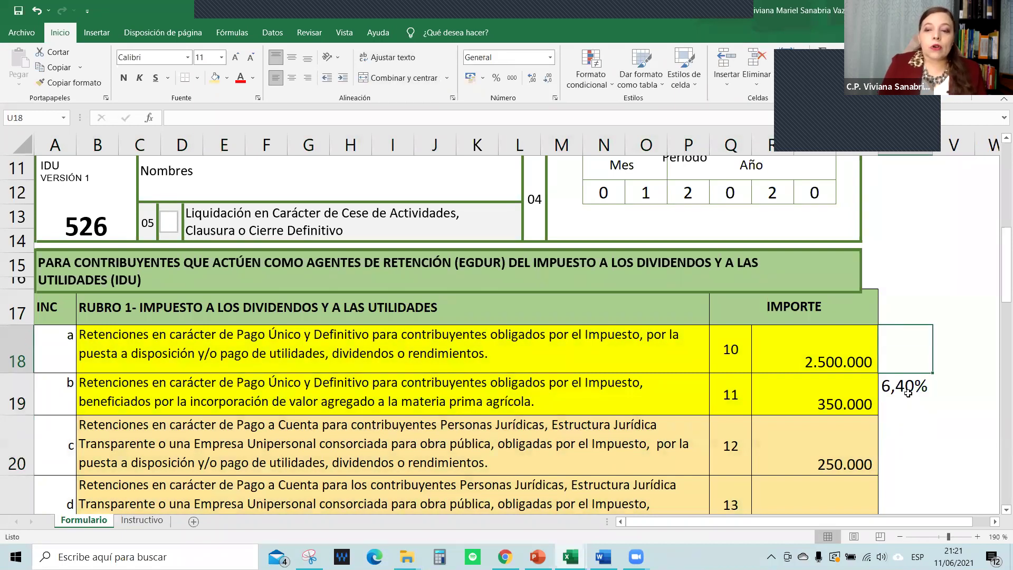
type("8")
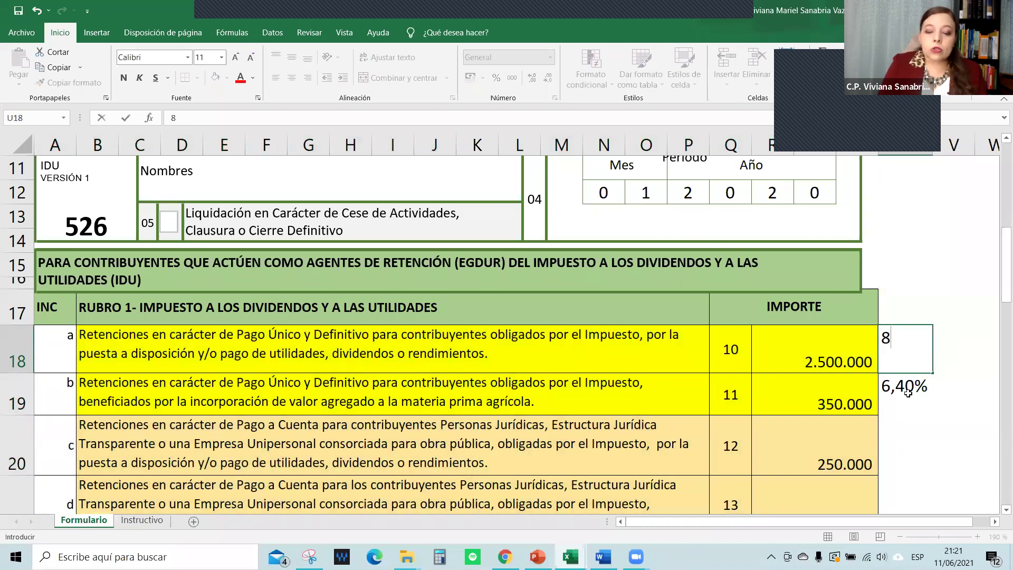
type(" o 15")
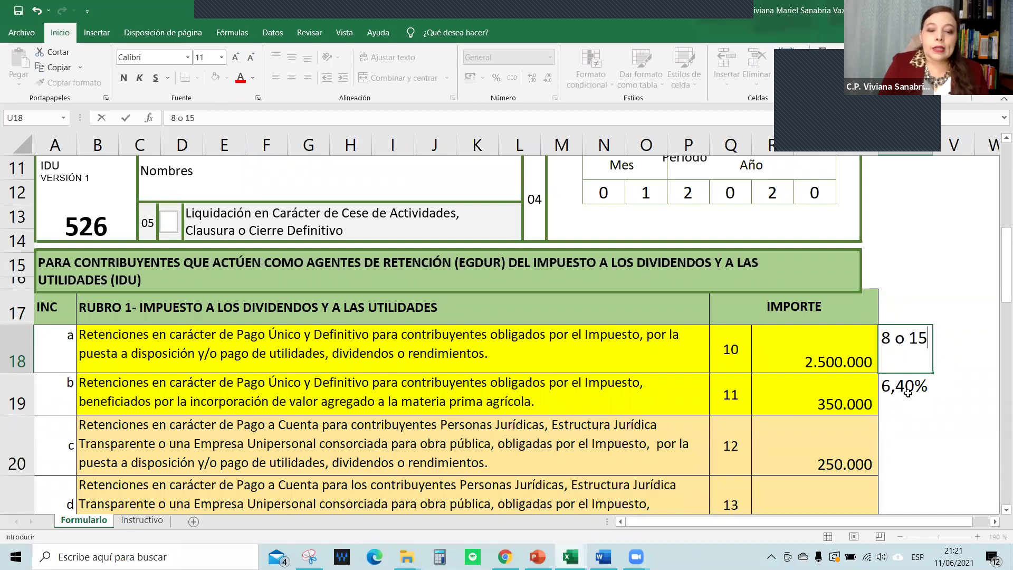
type("%")
key("Return")
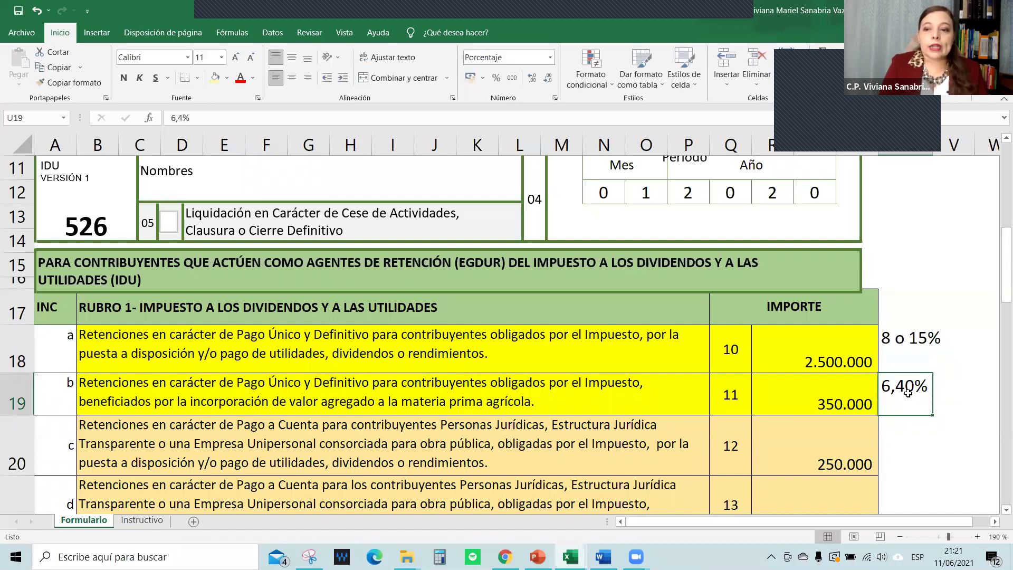
key("Right")
type("20%")
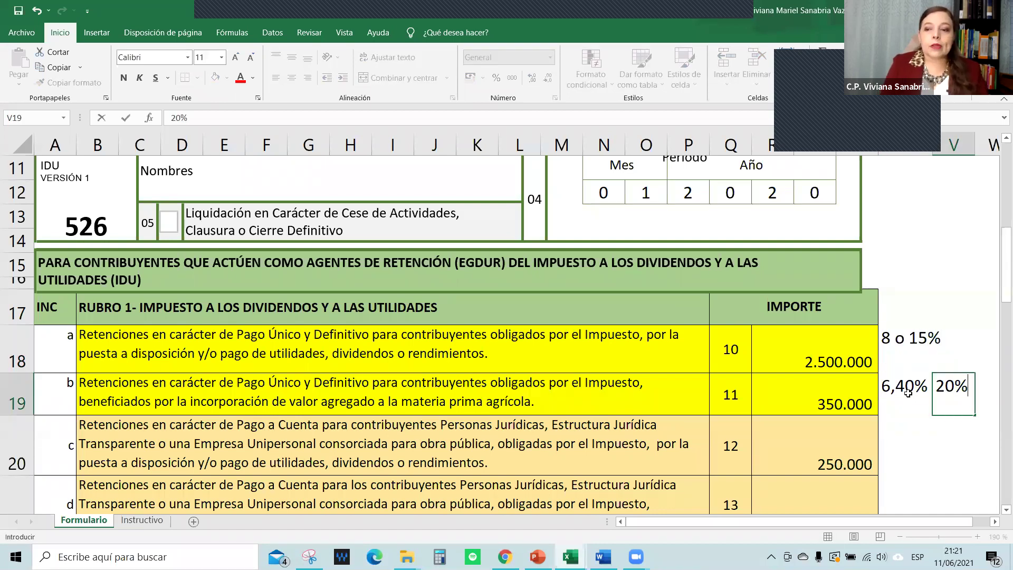
key("Return")
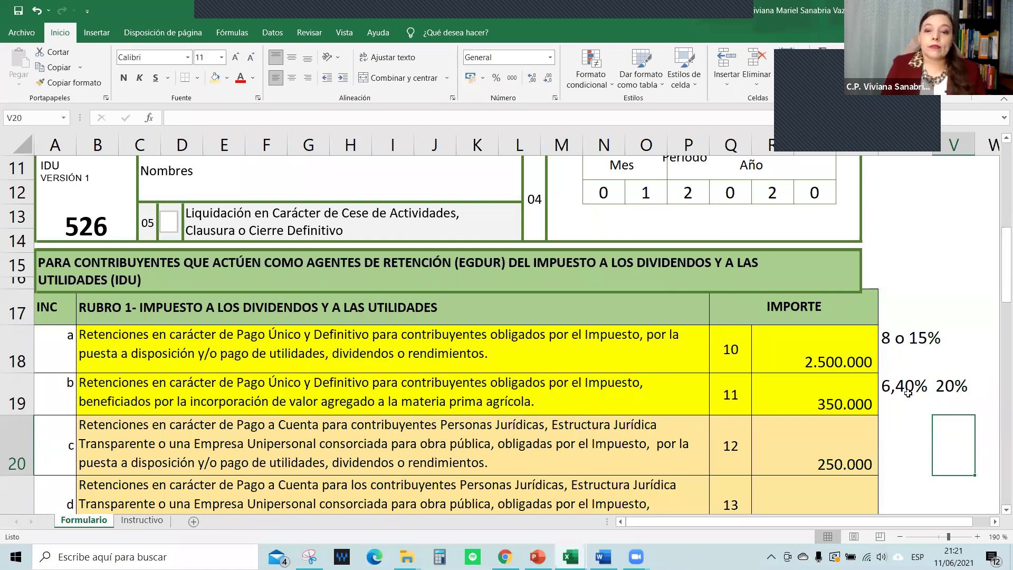
scroll(520, 401, "down", 2)
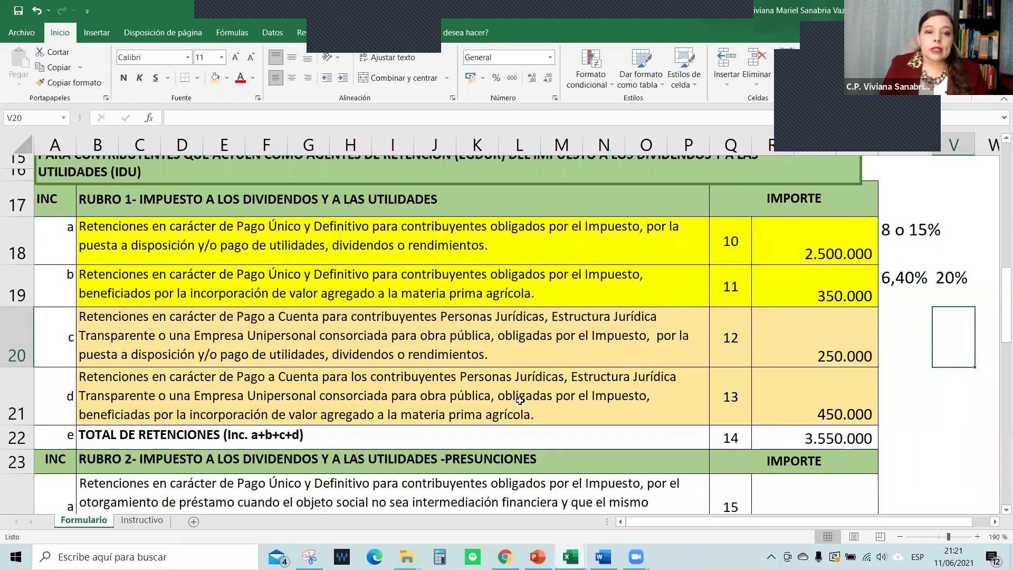
Select lines c and d of Rubro 1 from amount to description
scroll(237, 311, "down", 1)
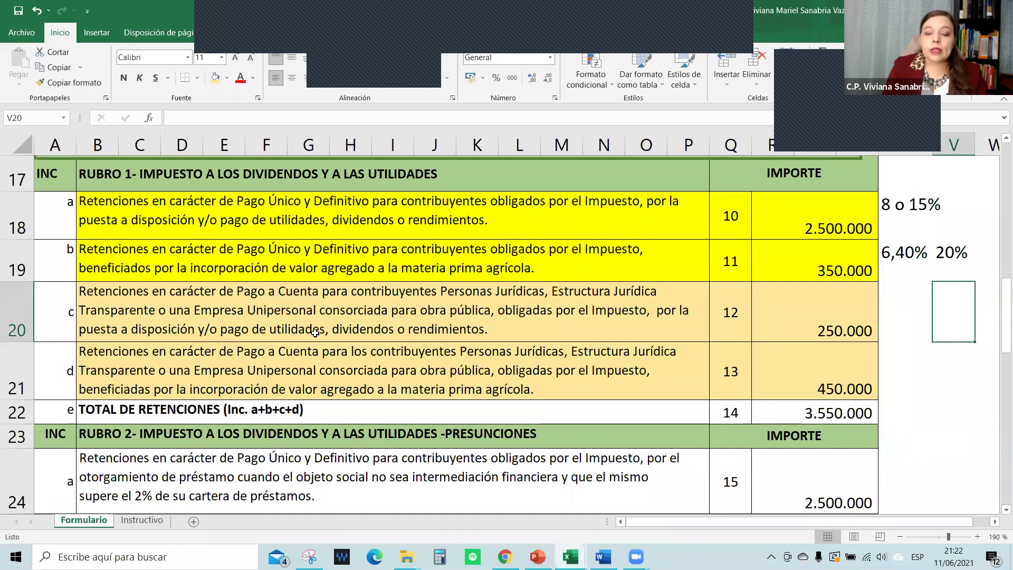
left_click_drag(818, 308, 429, 334)
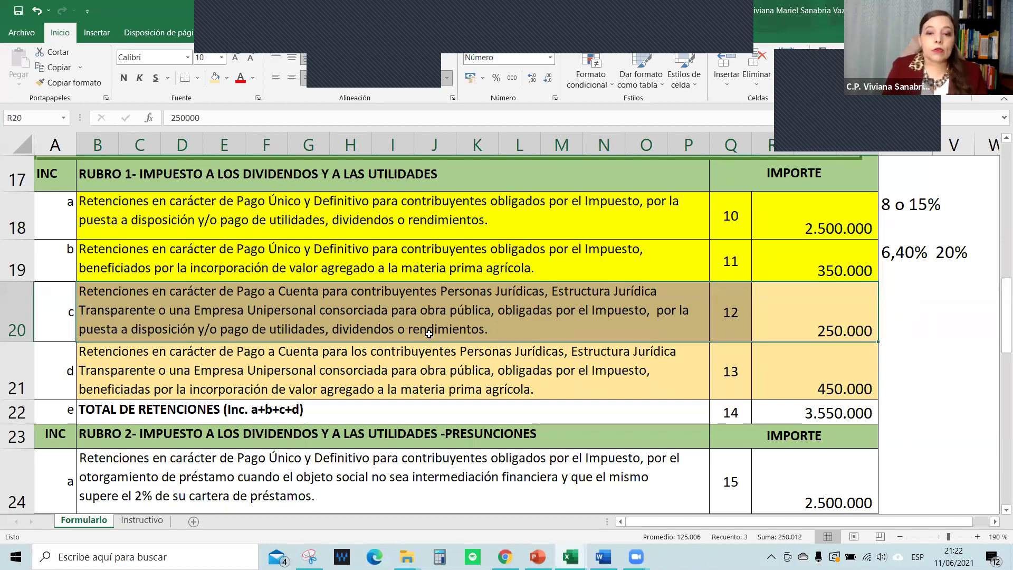
left_click(165, 375)
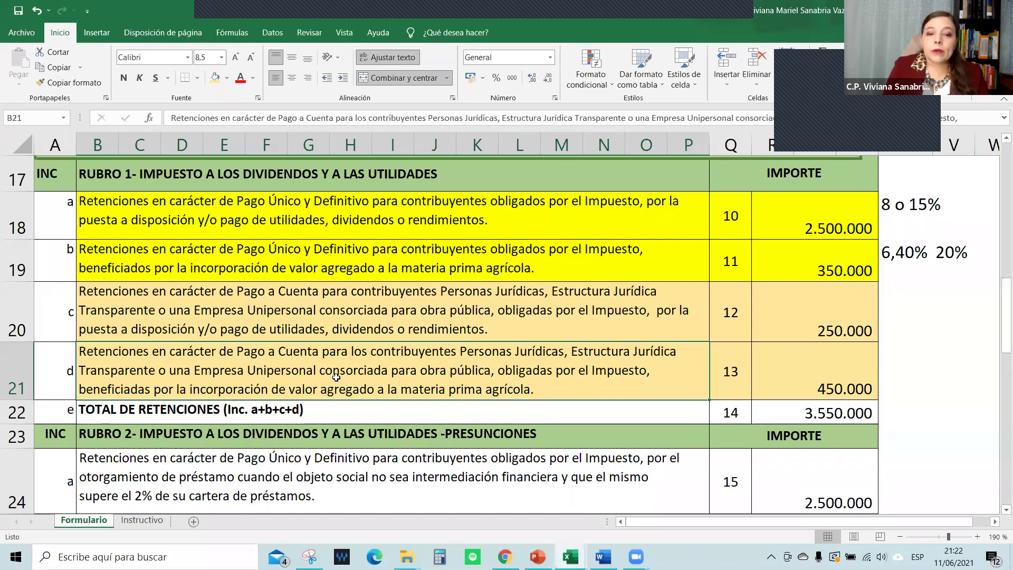
left_click_drag(833, 371, 8, 378)
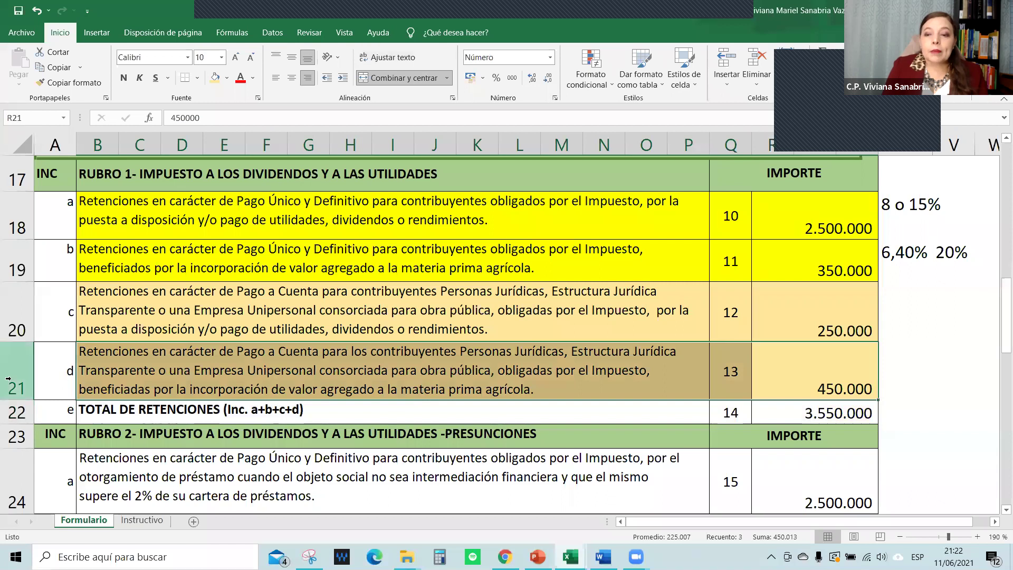
Enter rates 6,4% and 20% beside line d's amount
left_click(914, 374)
type("6")
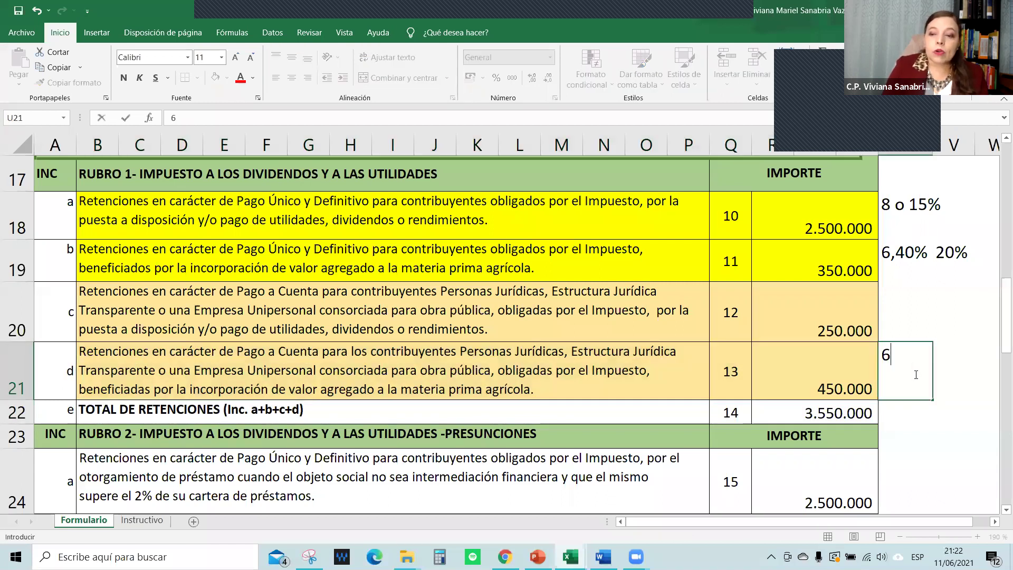
type(",4%")
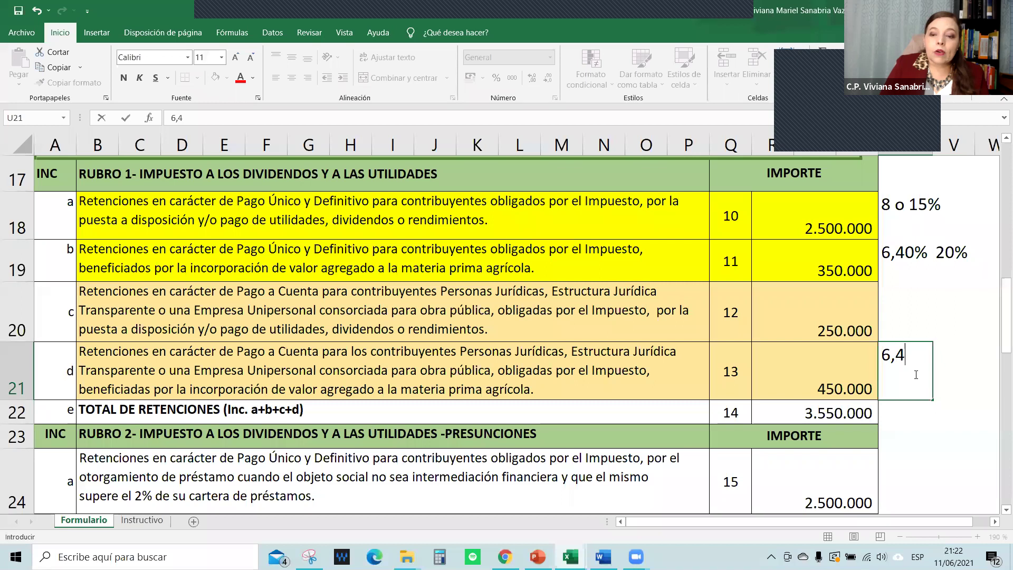
key("Tab")
type("20%")
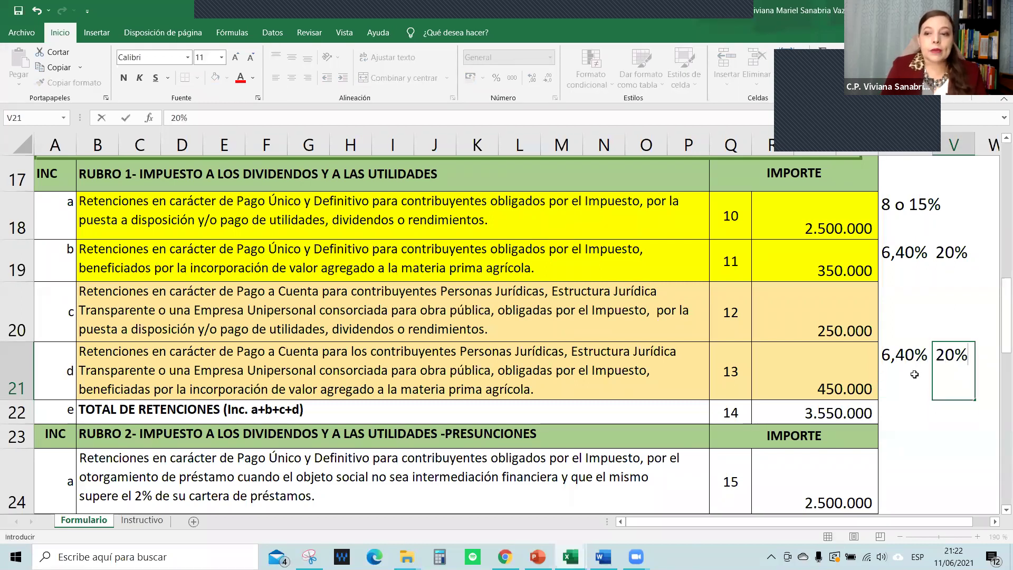
key("Return")
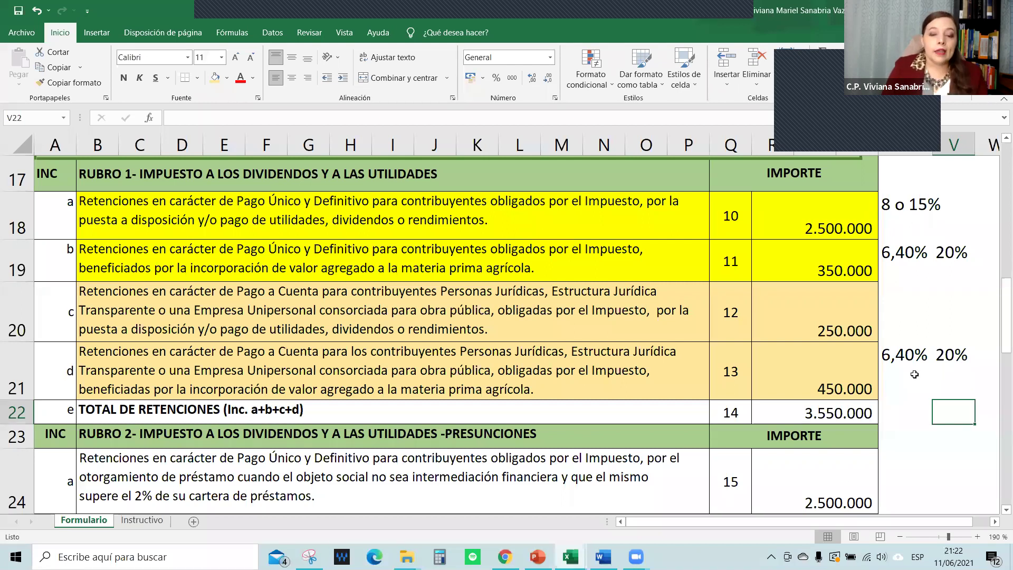
left_click(570, 557)
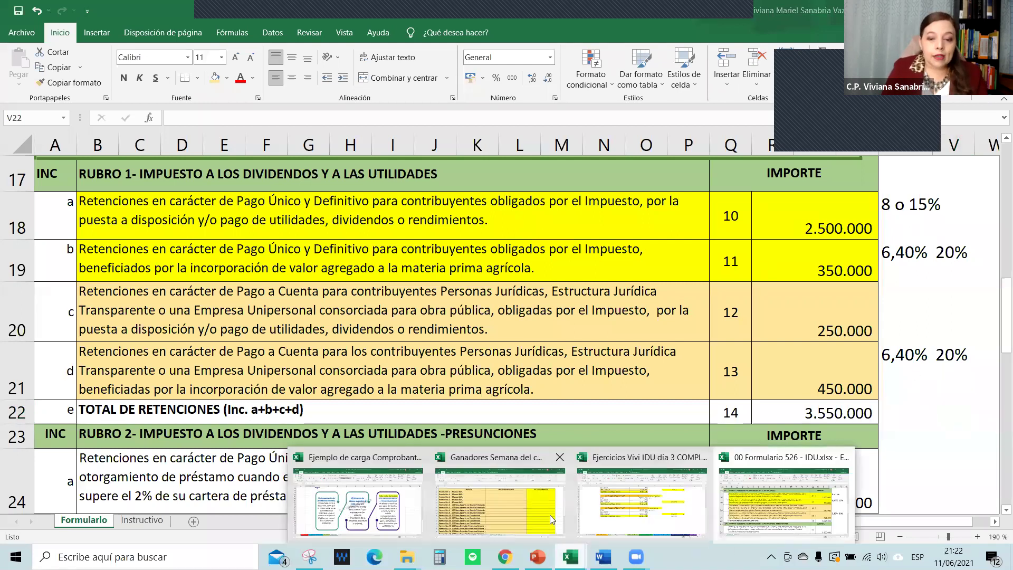
left_click(349, 514)
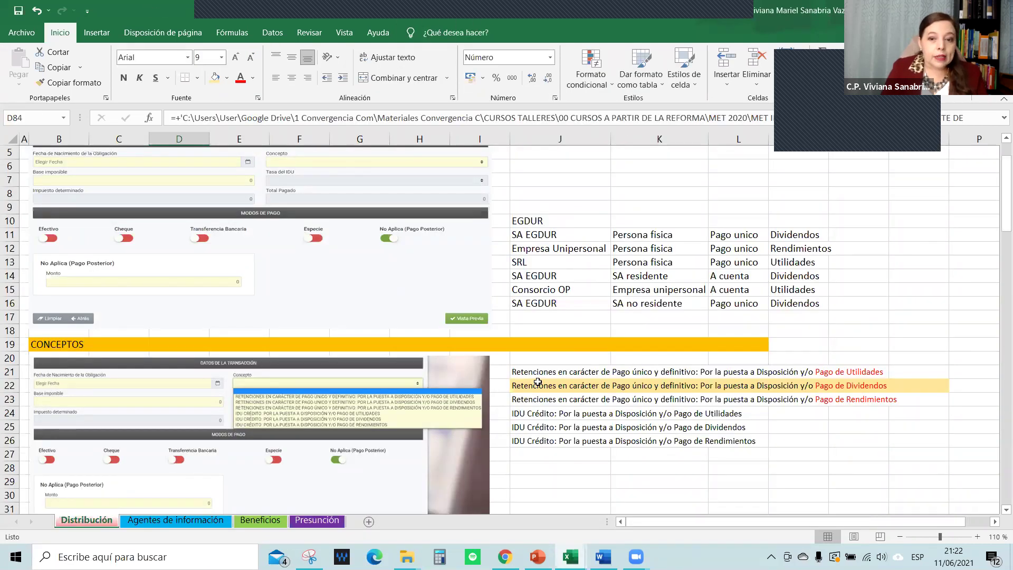
left_click_drag(528, 373, 901, 446)
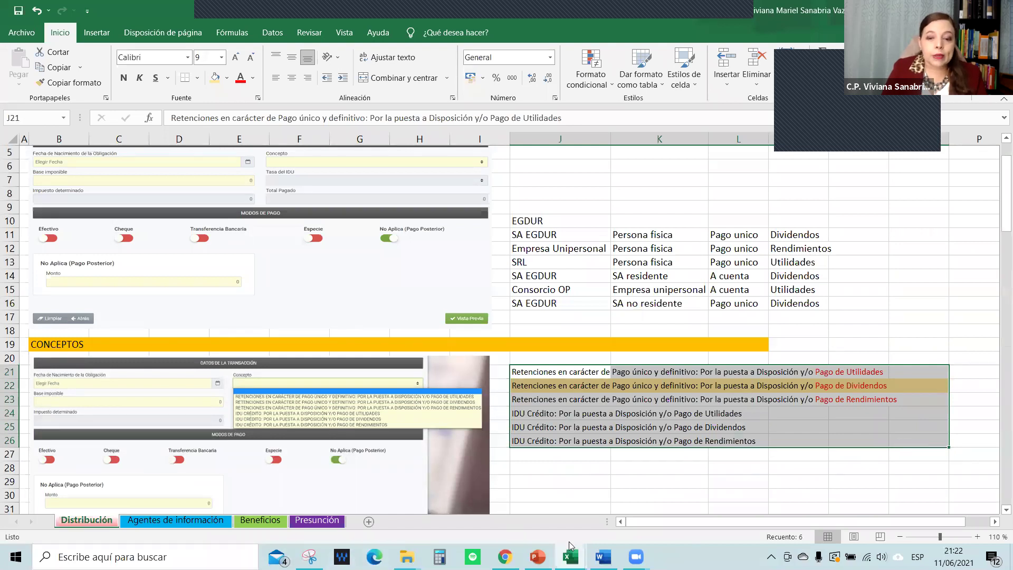
mouse_move(570, 557)
left_click(774, 504)
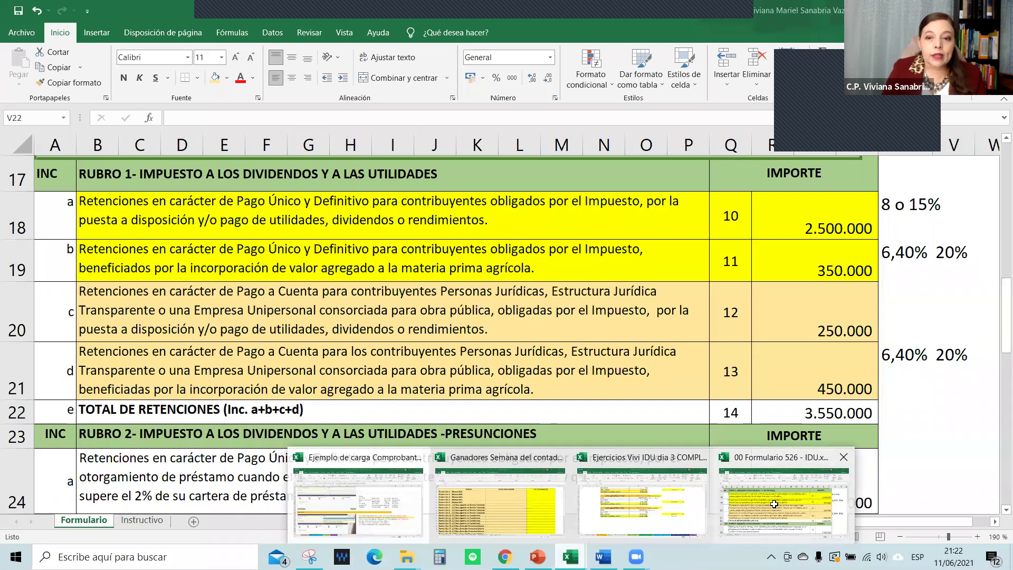
scroll(377, 361, "down", 2)
scroll(378, 361, "up", 1)
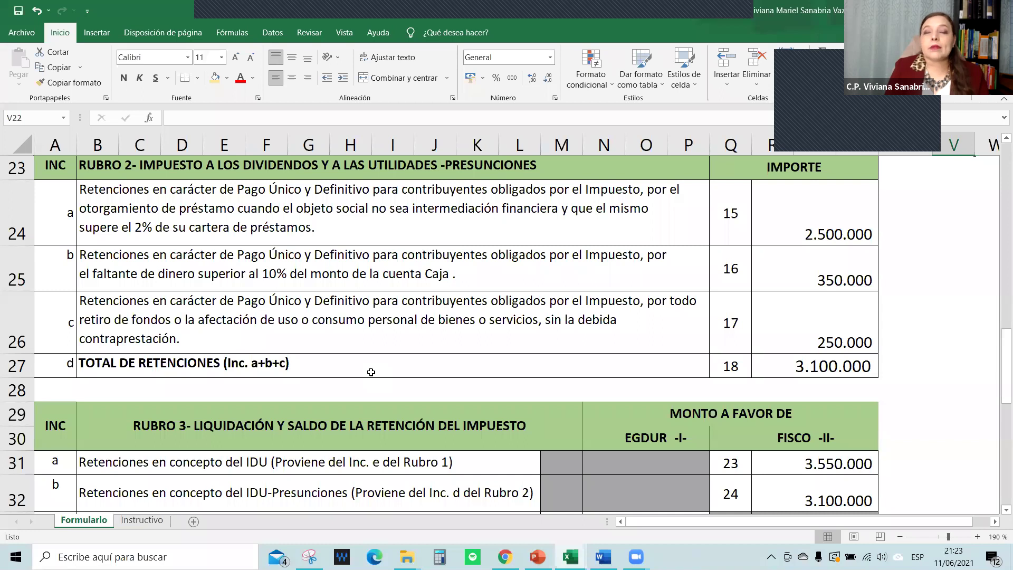
Fill the three Rubro 2 item rows (24–26) with yellow
scroll(182, 308, "up", 1)
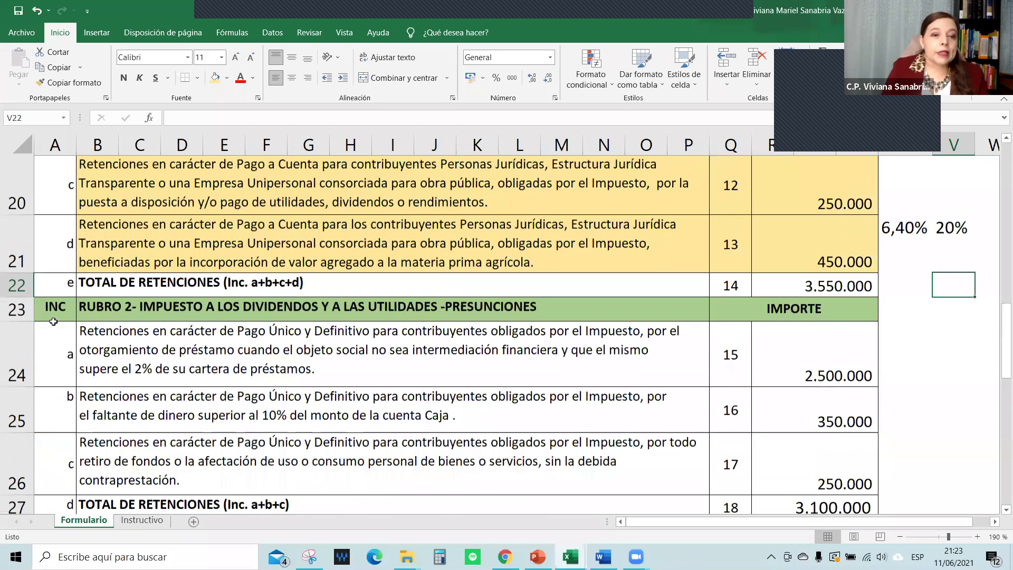
scroll(186, 319, "down", 1)
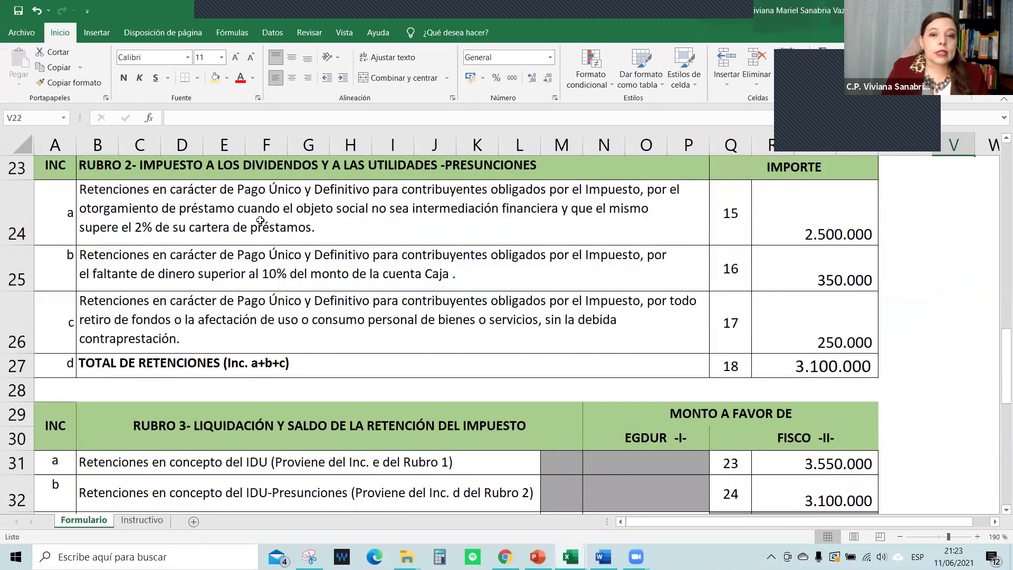
left_click_drag(219, 218, 785, 326)
left_click(227, 78)
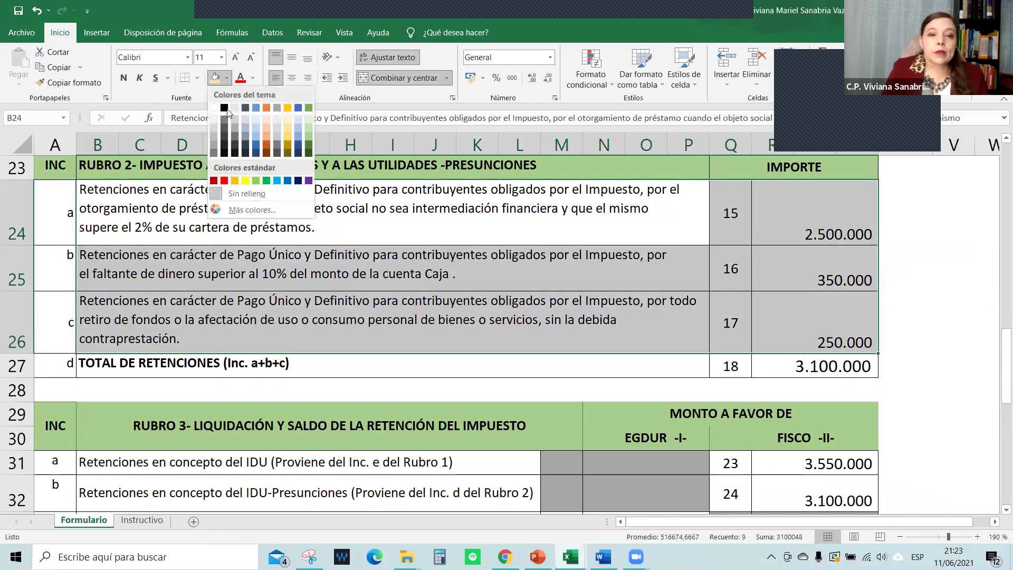
left_click(246, 181)
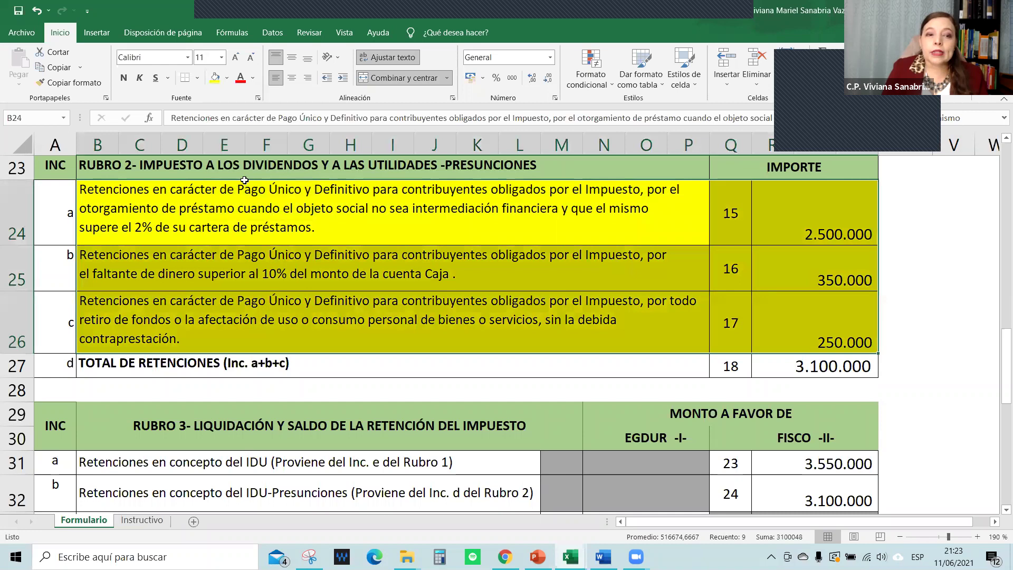
Reselect the item a, b and c rows to check the yellow fill
left_click(155, 214)
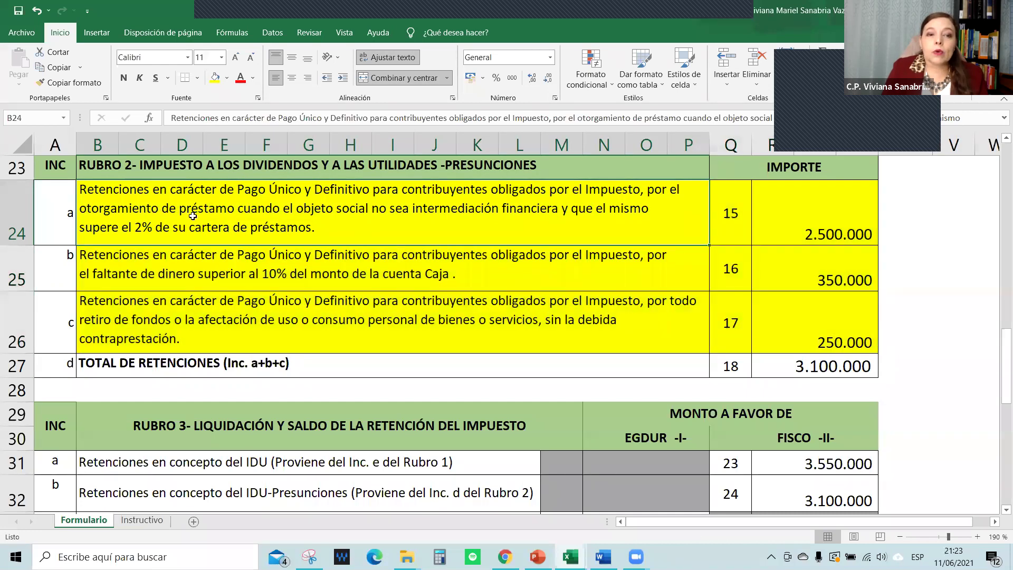
left_click(254, 261)
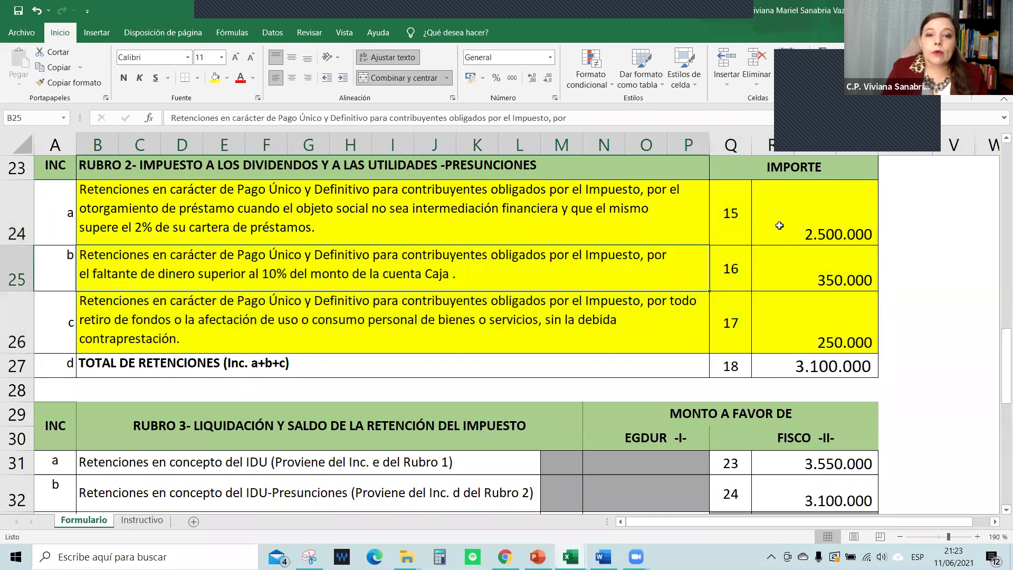
left_click_drag(837, 266, 143, 272)
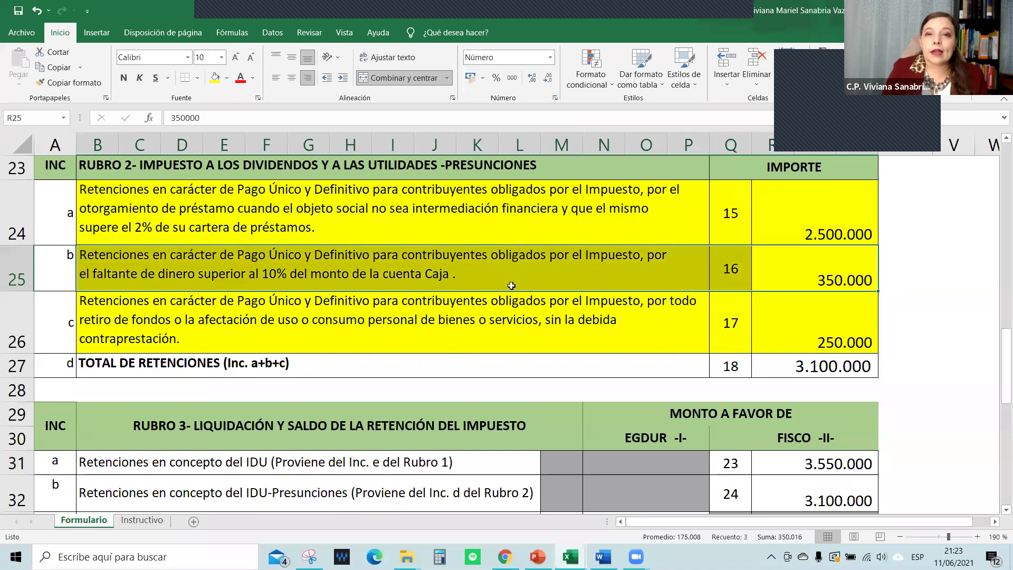
left_click_drag(232, 332, 807, 315)
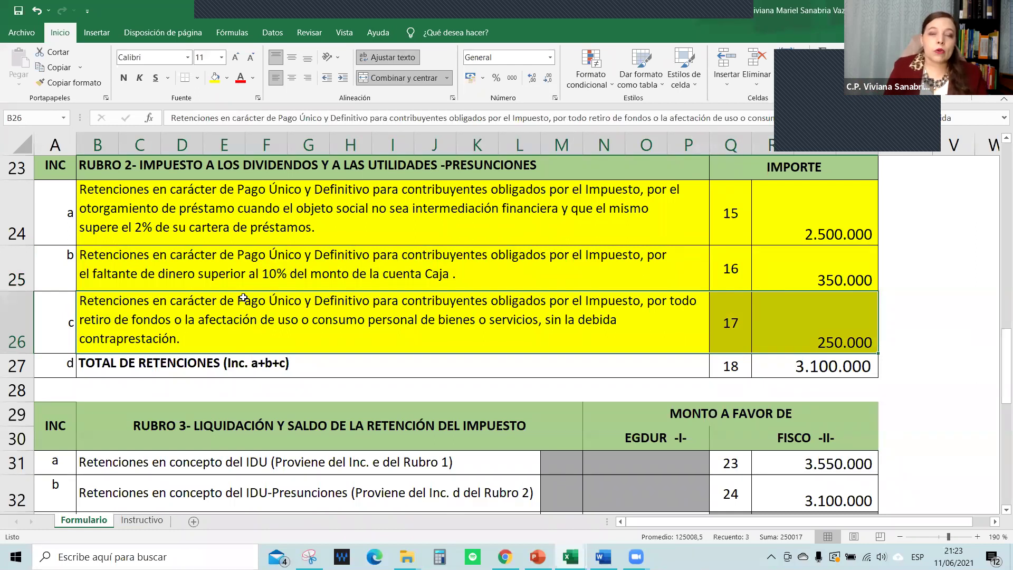
scroll(258, 371, "down", 3)
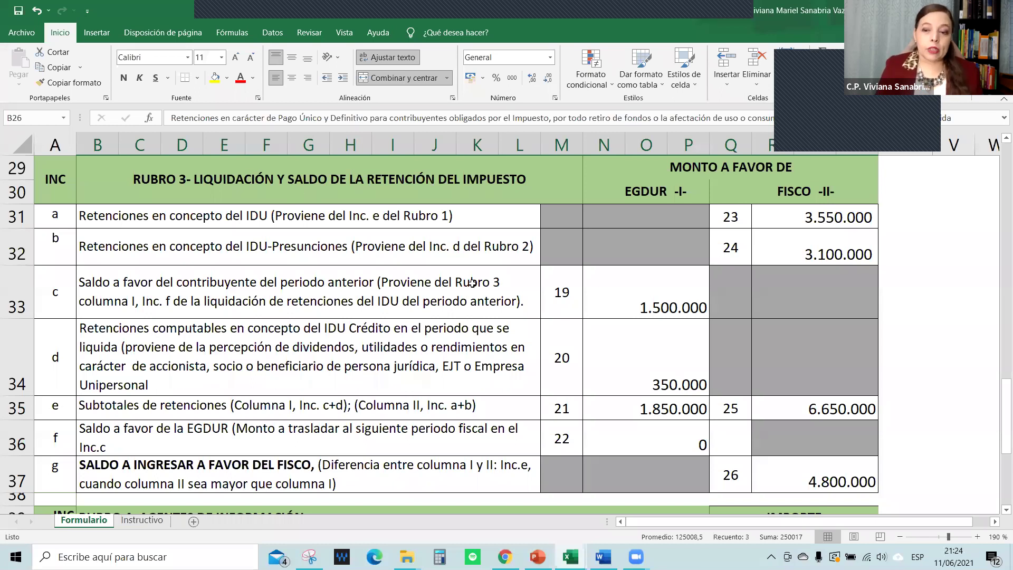
scroll(472, 283, "down", 5)
scroll(460, 337, "up", 2)
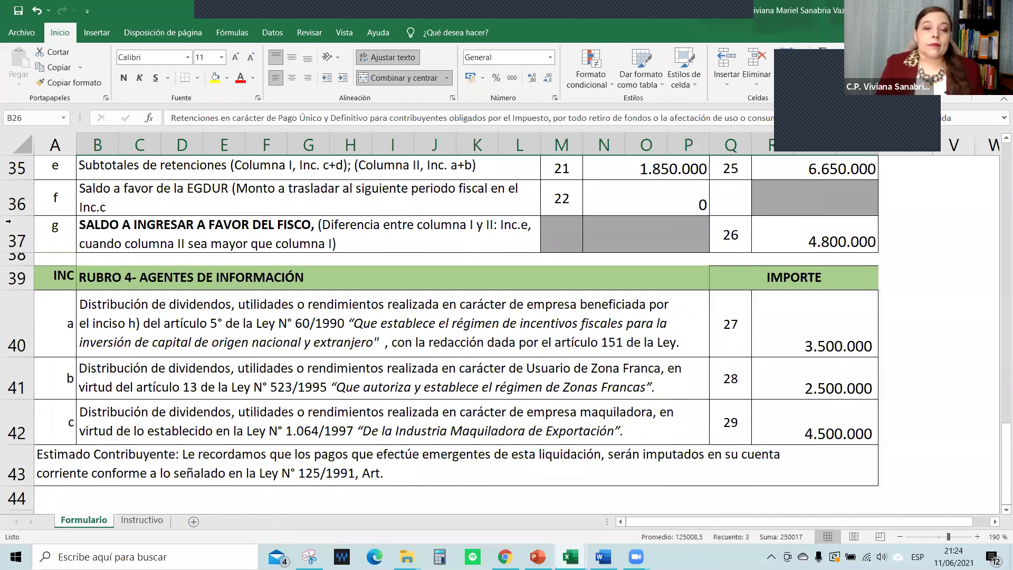
left_click_drag(58, 322, 792, 425)
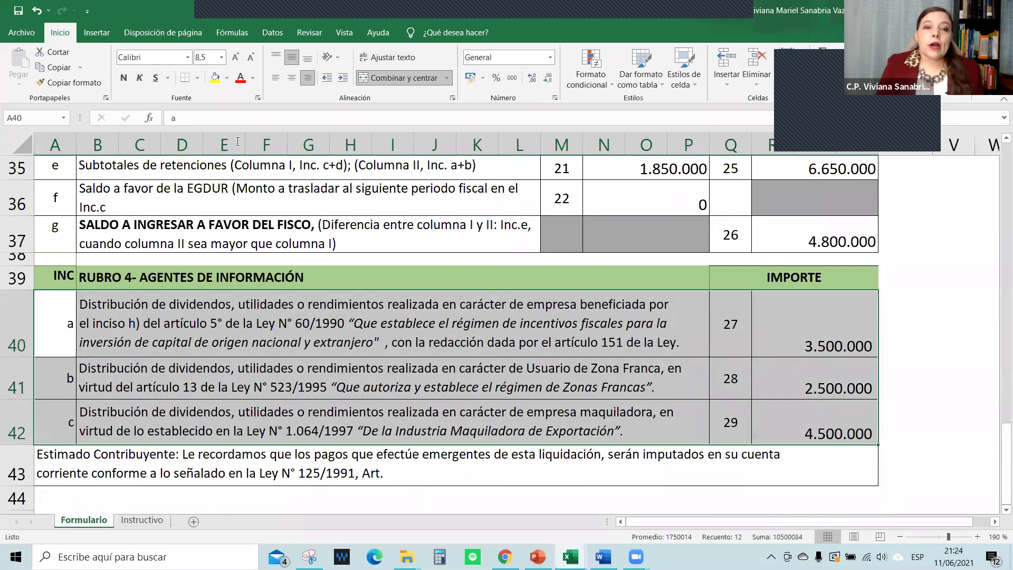
left_click(214, 83)
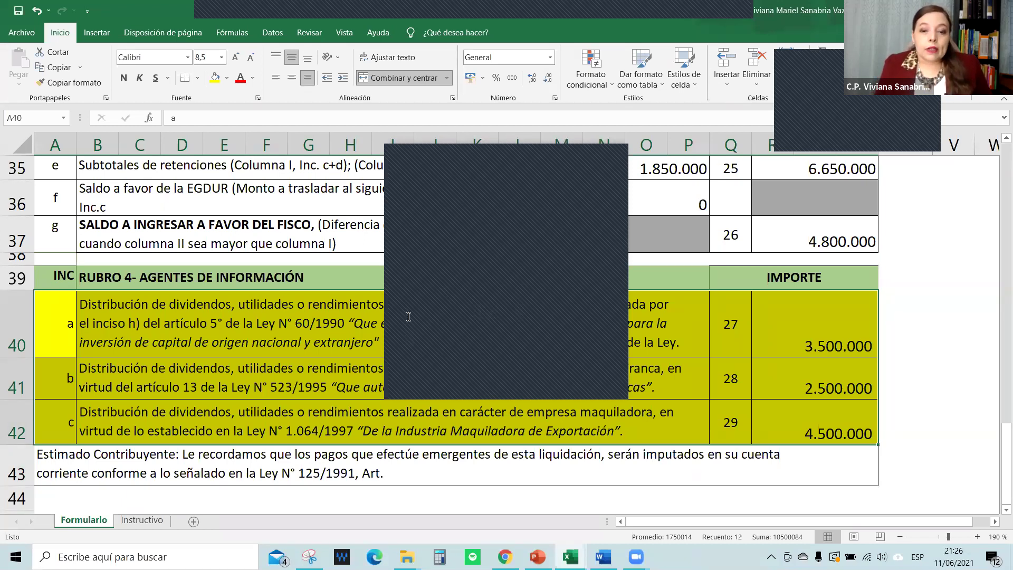
left_click(568, 315)
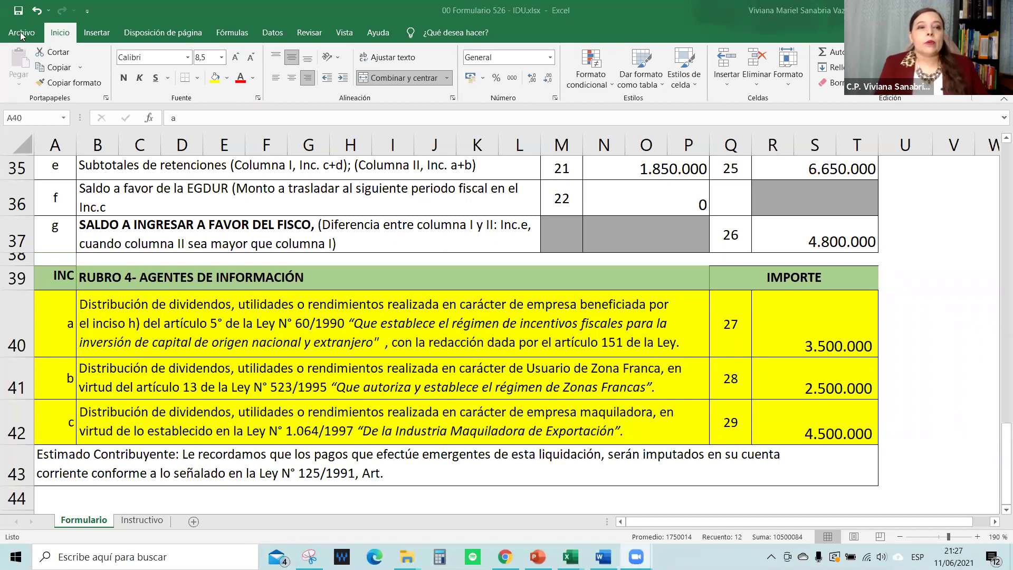
Save the tax form and switch to the prize-winners workbook
left_click(17, 11)
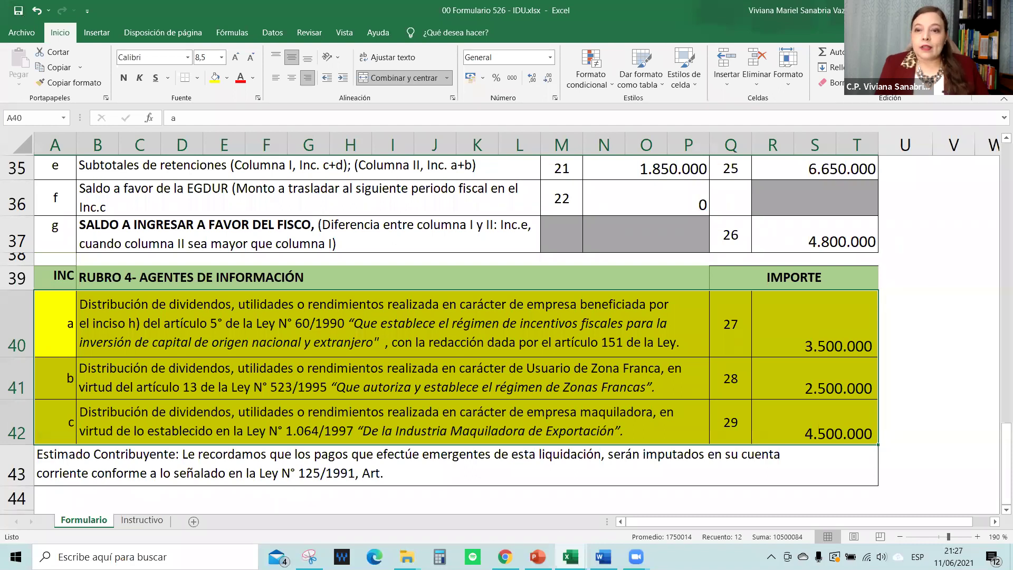
key("alt+Tab")
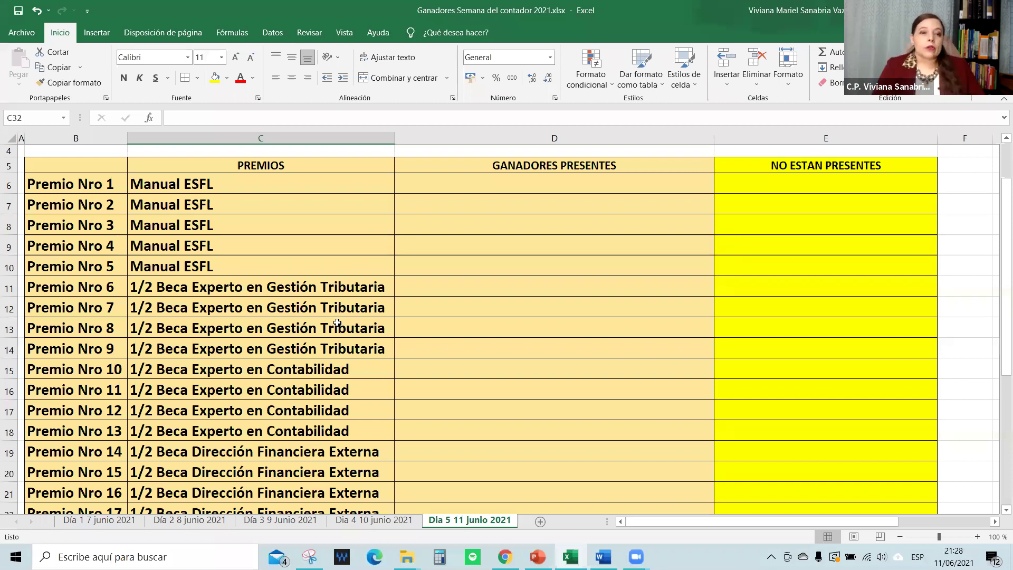
Select the Manual ESFL prize rows and the present and absent winners columns
left_click_drag(82, 182, 819, 259)
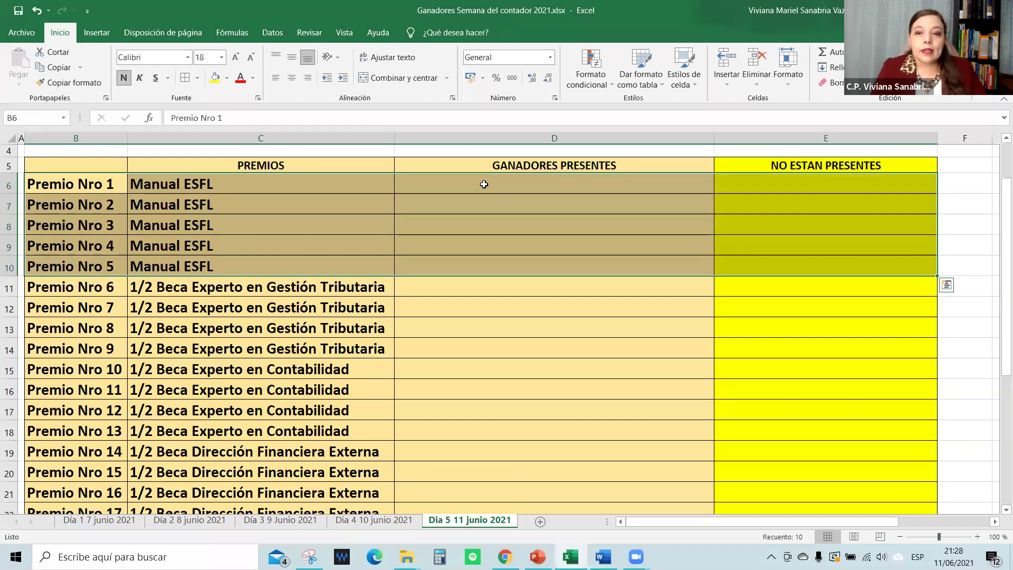
left_click_drag(520, 170, 491, 506)
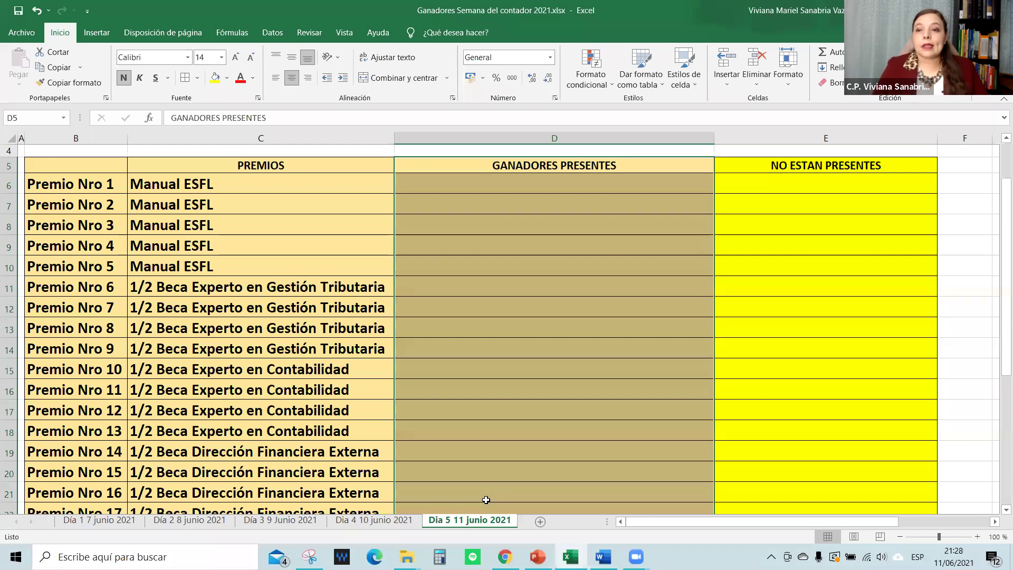
left_click_drag(773, 168, 802, 448)
scroll(447, 362, "up", 5)
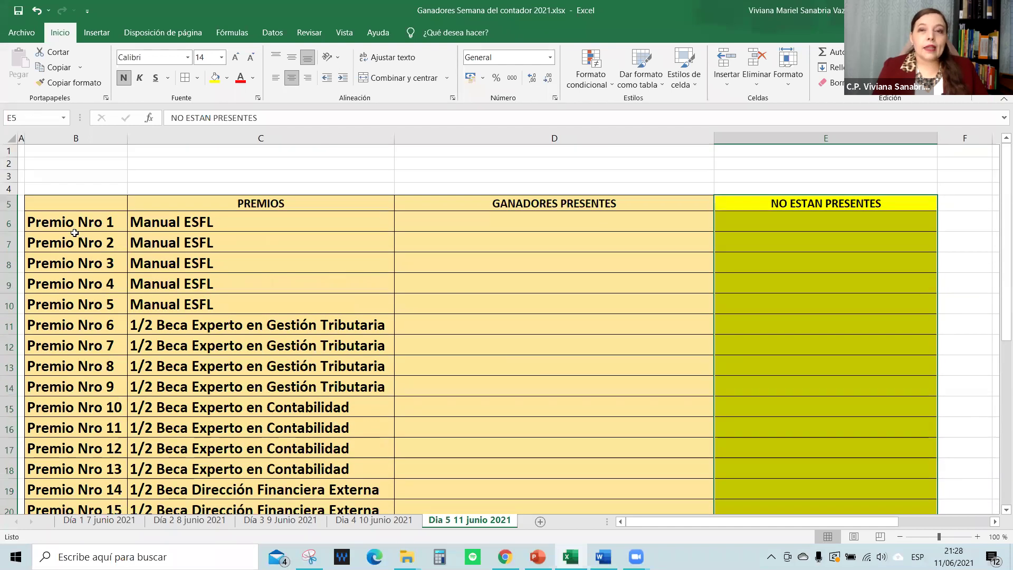
Select the Manual ESFL, Gestión Tributaria and Experto en Contabilidad prize groups
left_click(100, 222)
left_click_drag(160, 233, 338, 263)
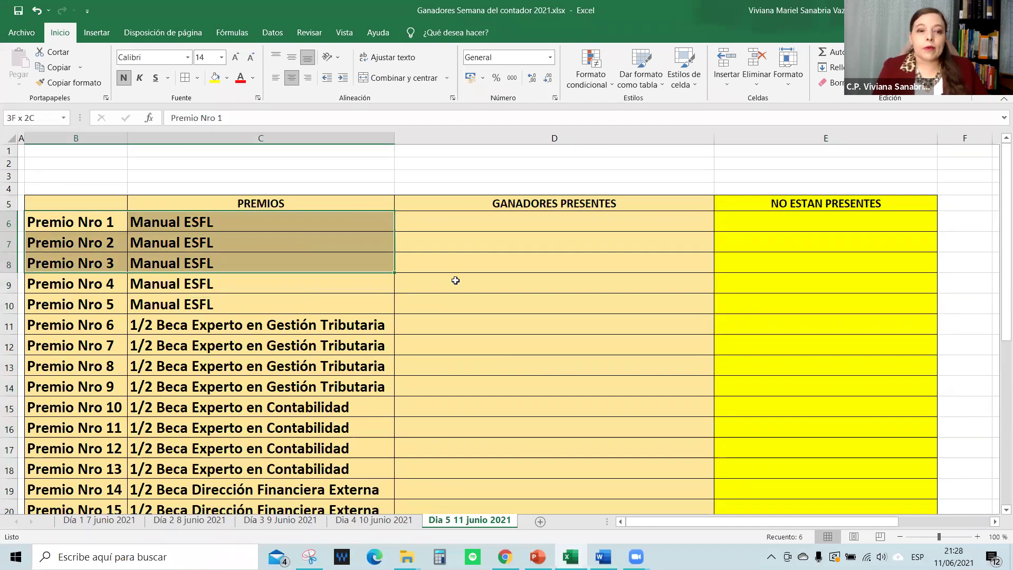
left_click_drag(456, 280, 528, 304)
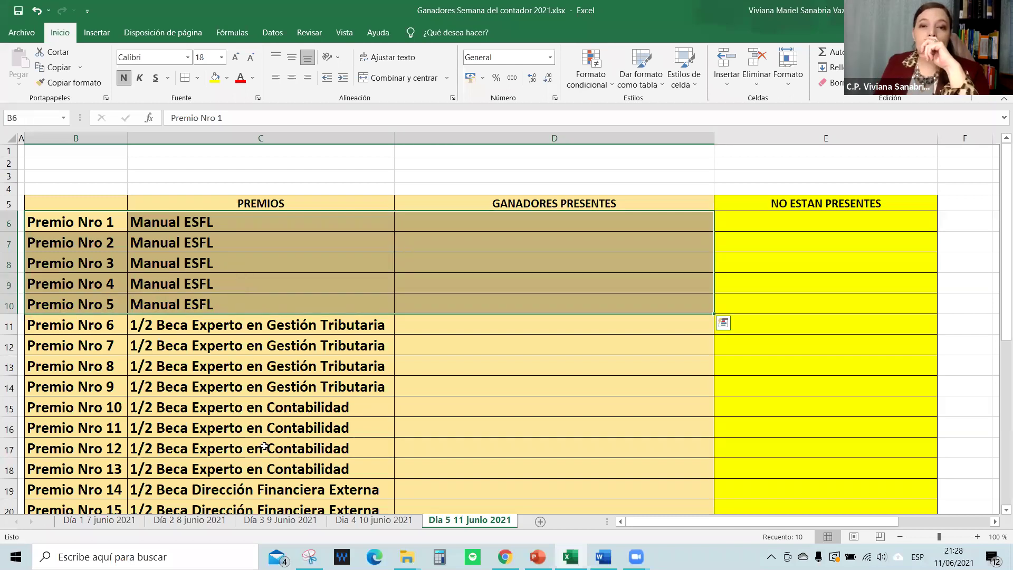
left_click_drag(100, 325, 449, 380)
left_click_drag(79, 408, 523, 469)
Select the Dirección Financiera Externa, Contabilidad Gerencial and IDU E-learning prize groups
scroll(464, 438, "down", 2)
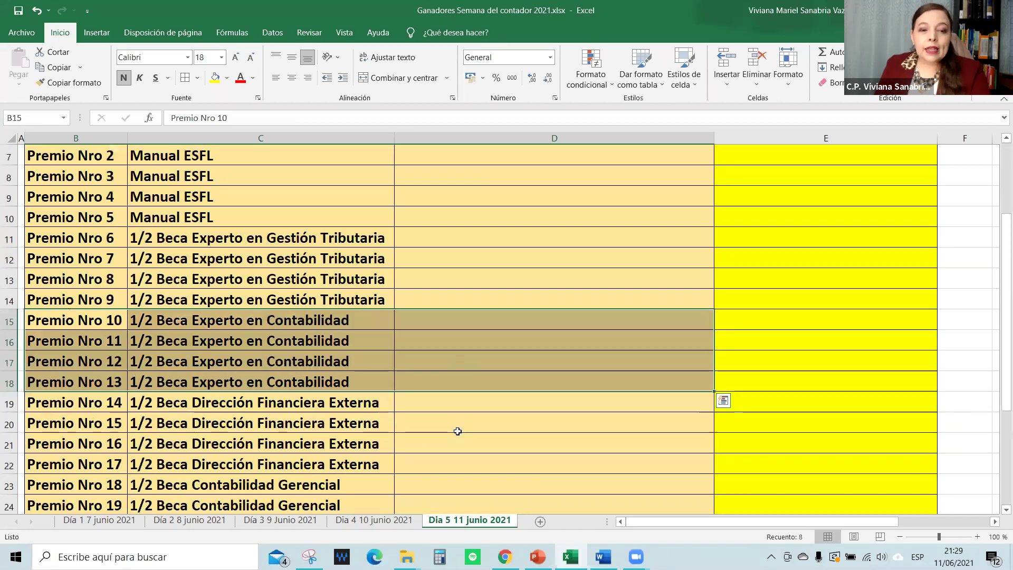
scroll(458, 431, "down", 1)
left_click_drag(47, 340, 504, 407)
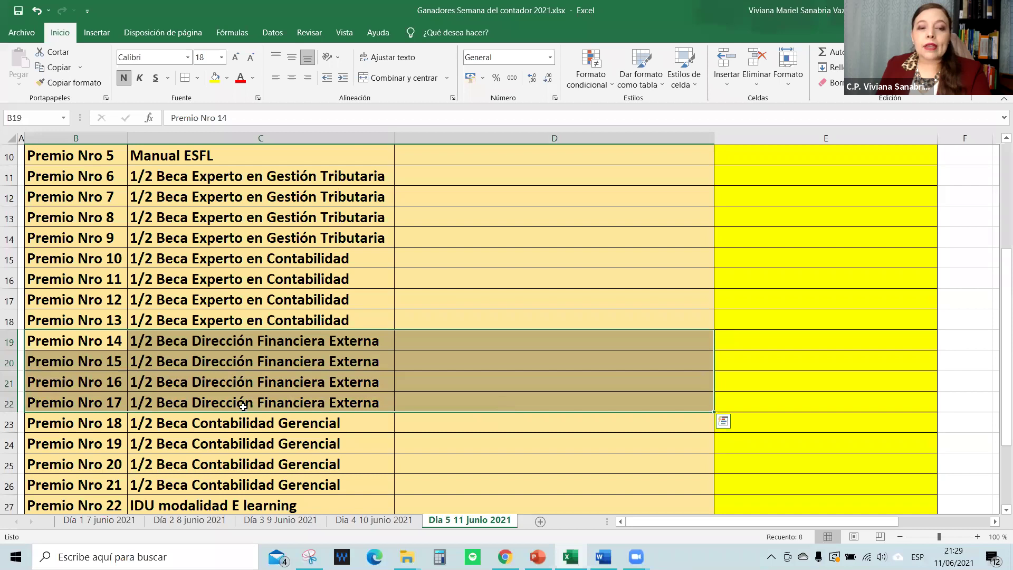
scroll(243, 405, "down", 1)
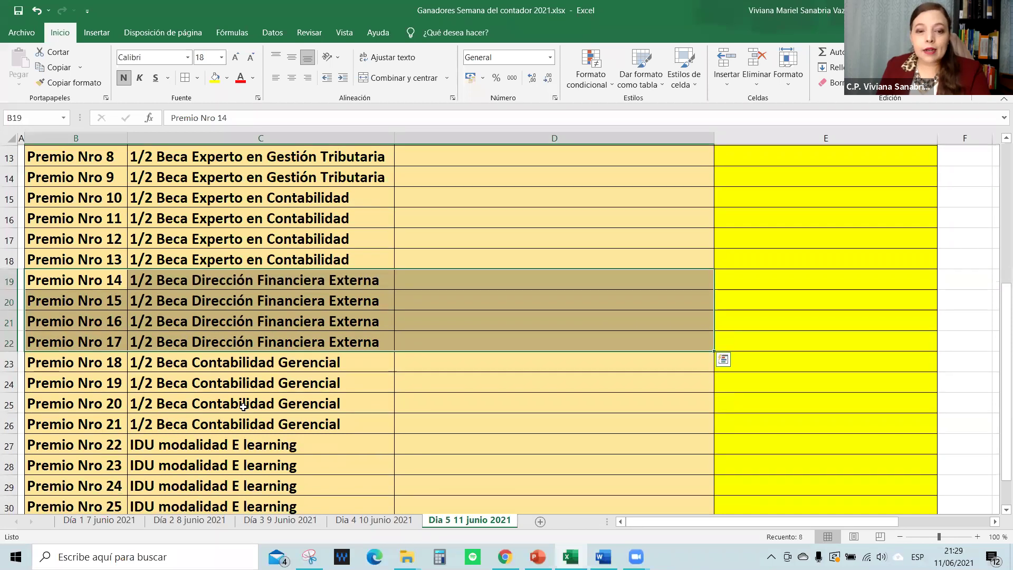
scroll(87, 282, "down", 1)
left_click_drag(81, 297, 501, 362)
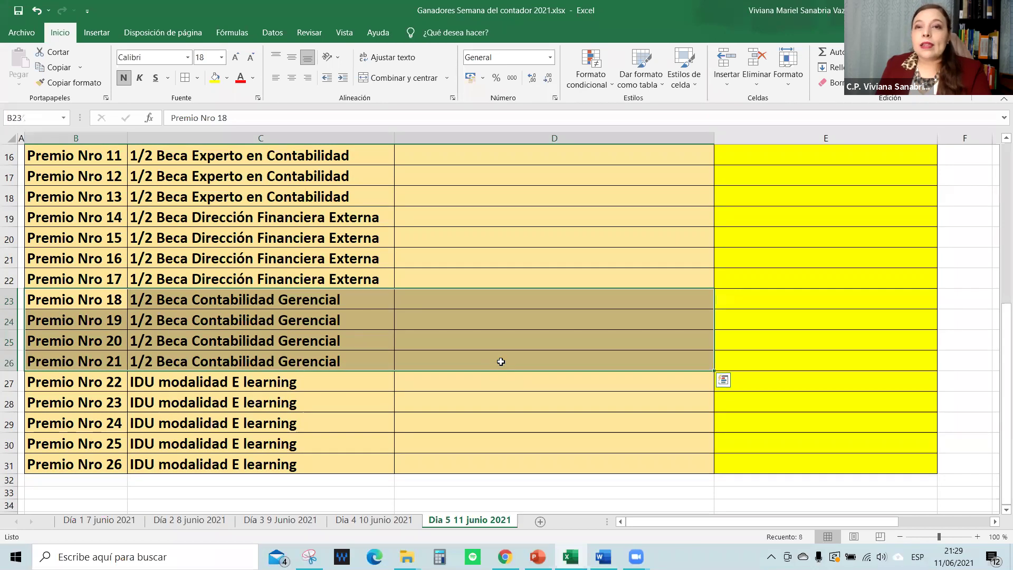
left_click(69, 387)
left_click_drag(148, 391, 821, 459)
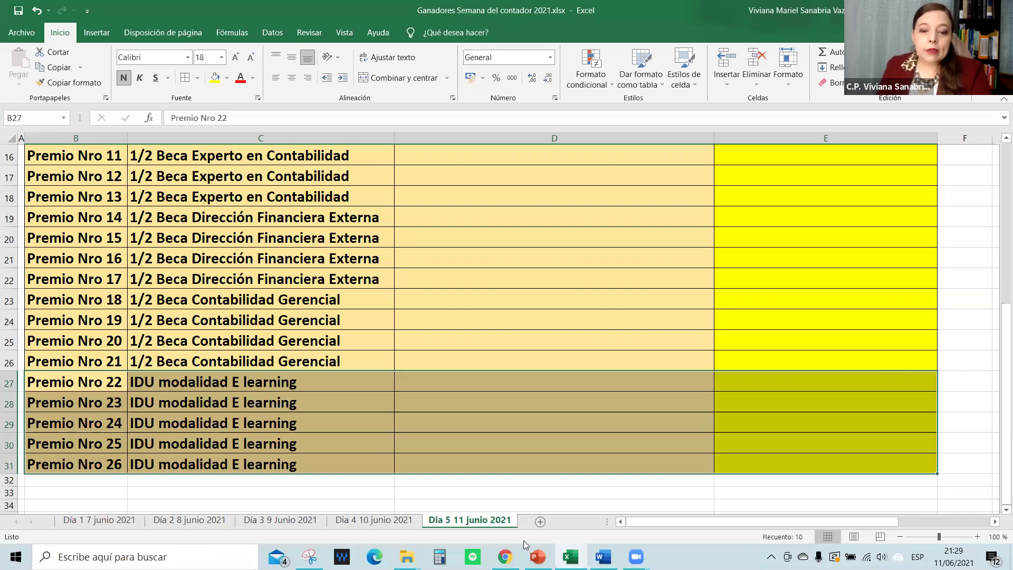
left_click(505, 556)
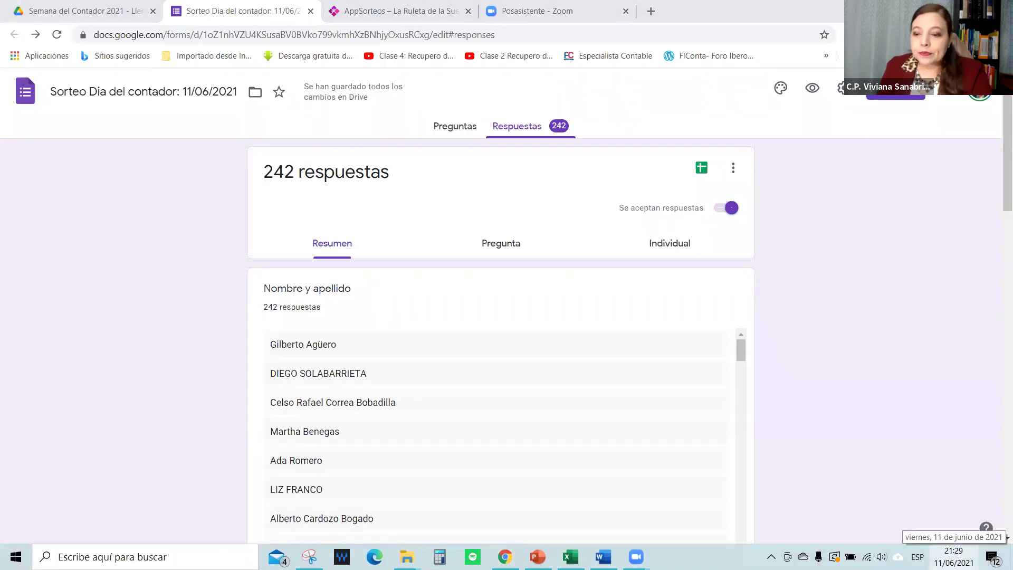
Show the taskbar calendar with Friday 11 June 2021
left_click(954, 557)
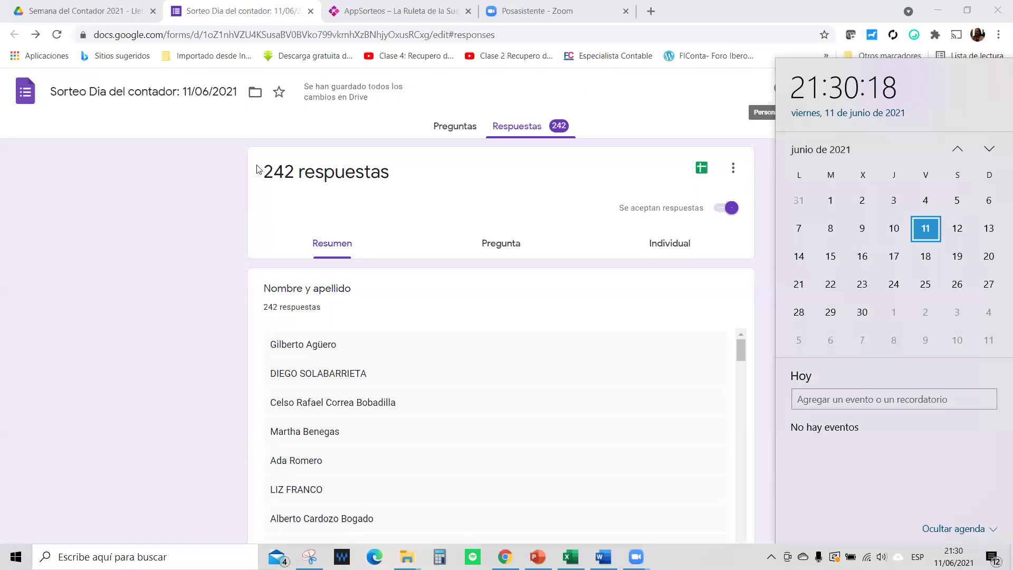
Close the calendar and highlight 11/06/2021 in the form title
left_click_drag(182, 91, 230, 110)
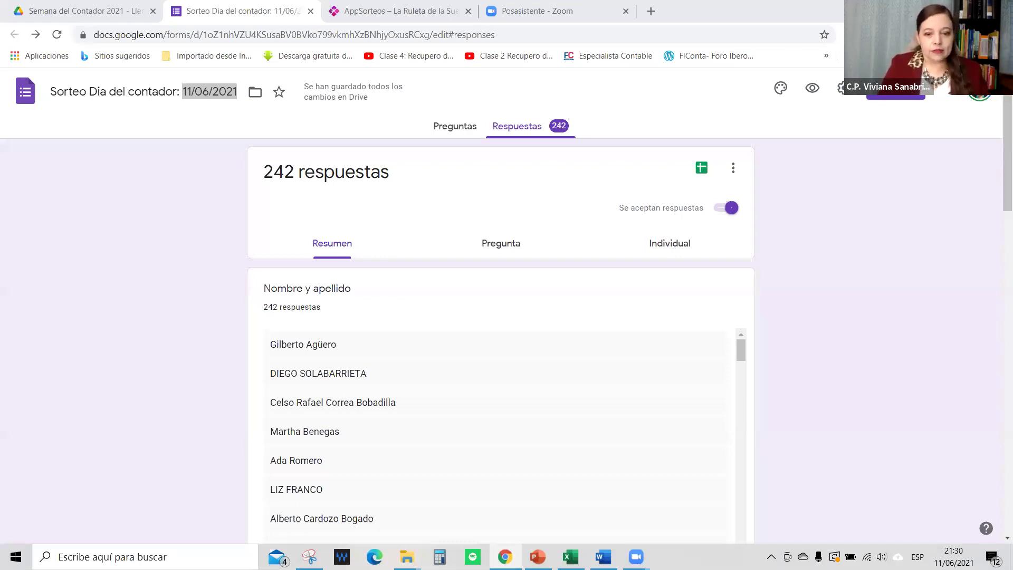
Bring up the linked Sorteo (respuestas) spreadsheet of raffle responses
left_click(938, 4)
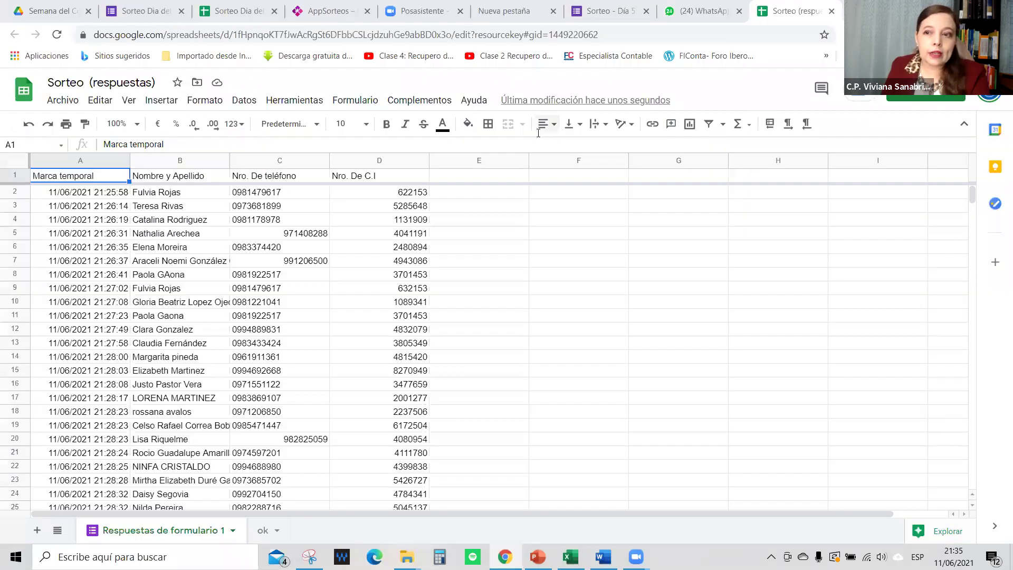
Scroll the Respuestas de formulario 1 sheet down to the latest entries around row 572
scroll(974, 206, "down", 4)
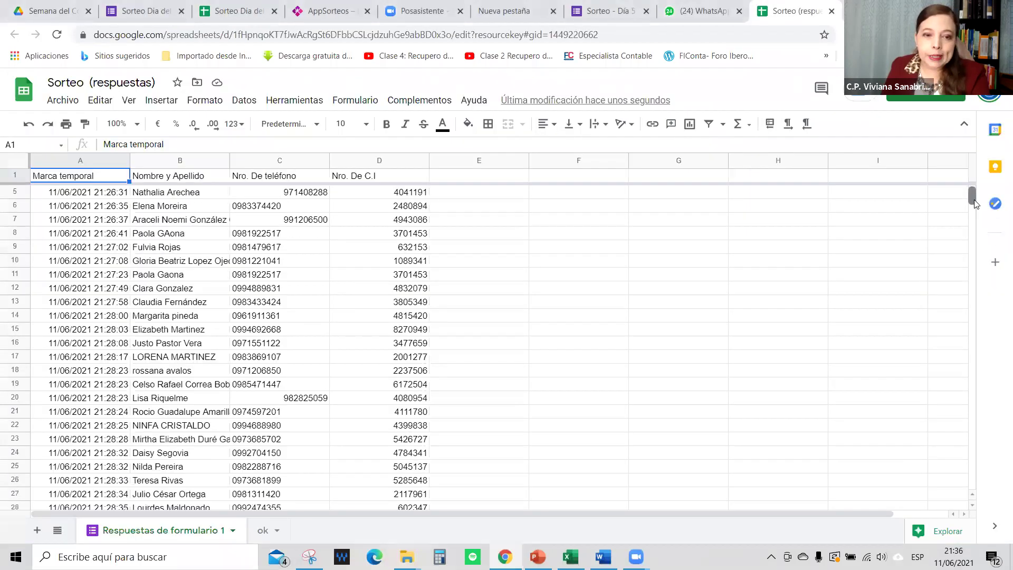
scroll(974, 212, "down", 20)
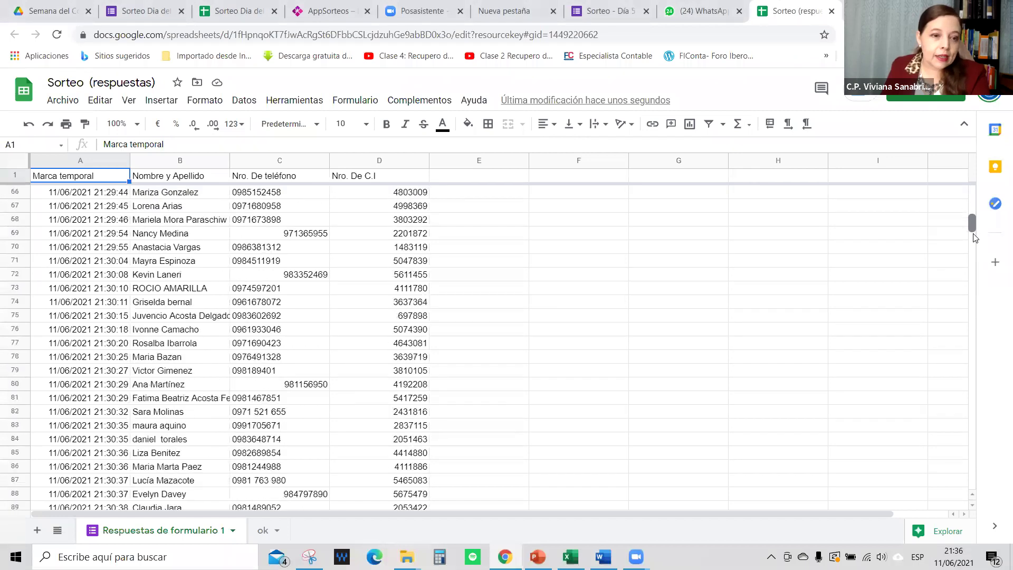
left_click_drag(973, 237, 972, 307)
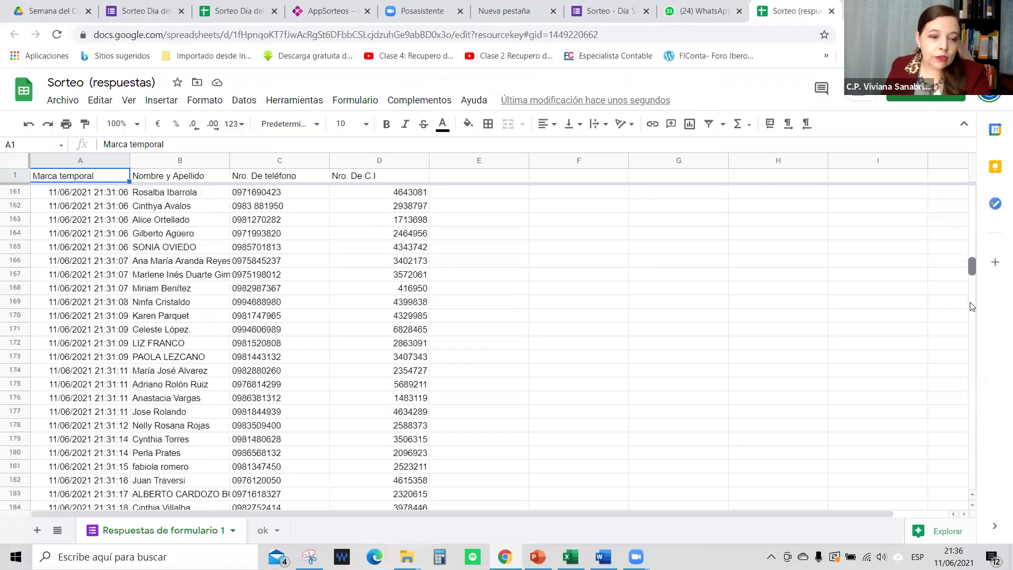
scroll(962, 364, "down", 20)
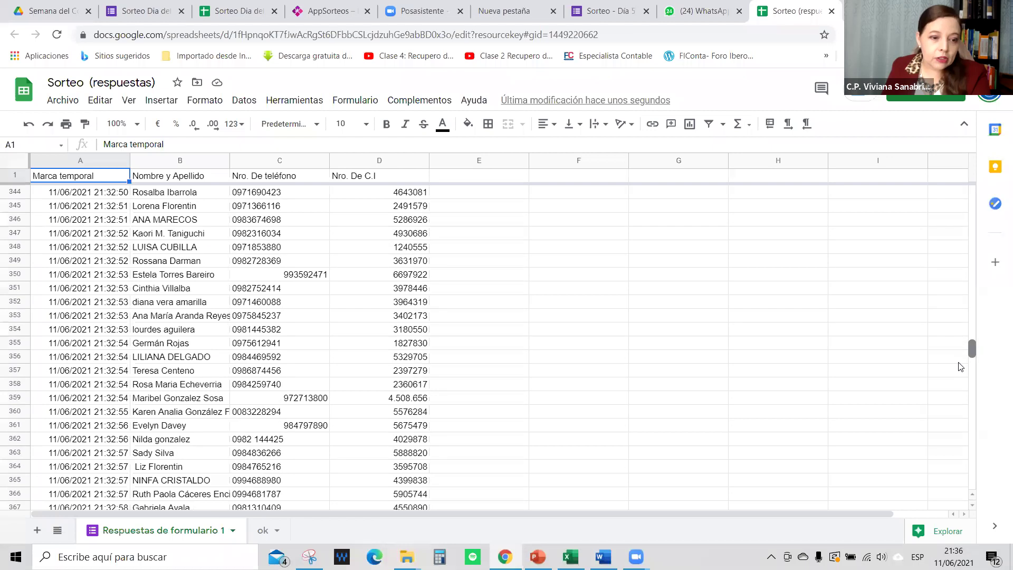
scroll(950, 454, "down", 20)
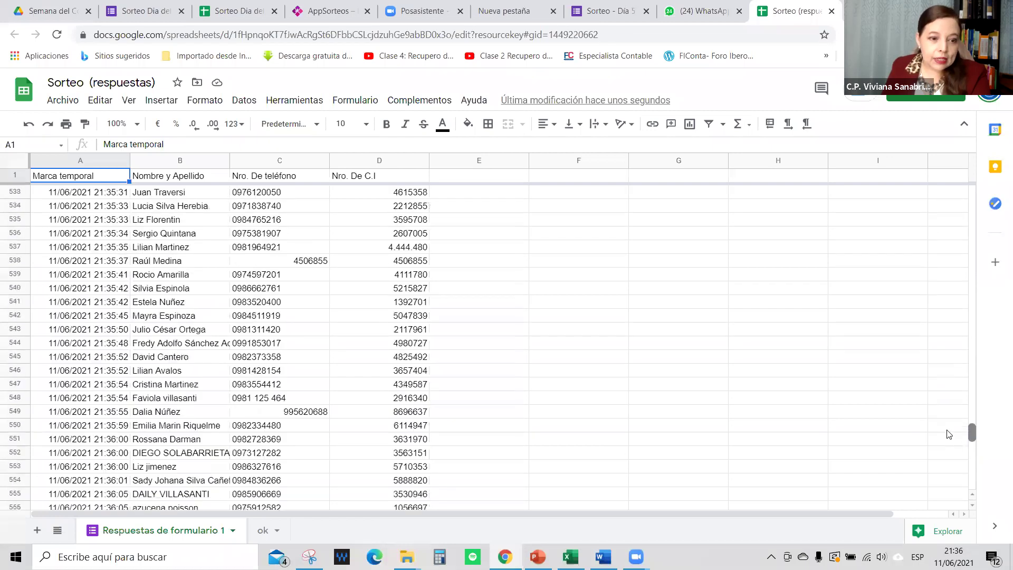
scroll(947, 442, "down", 6)
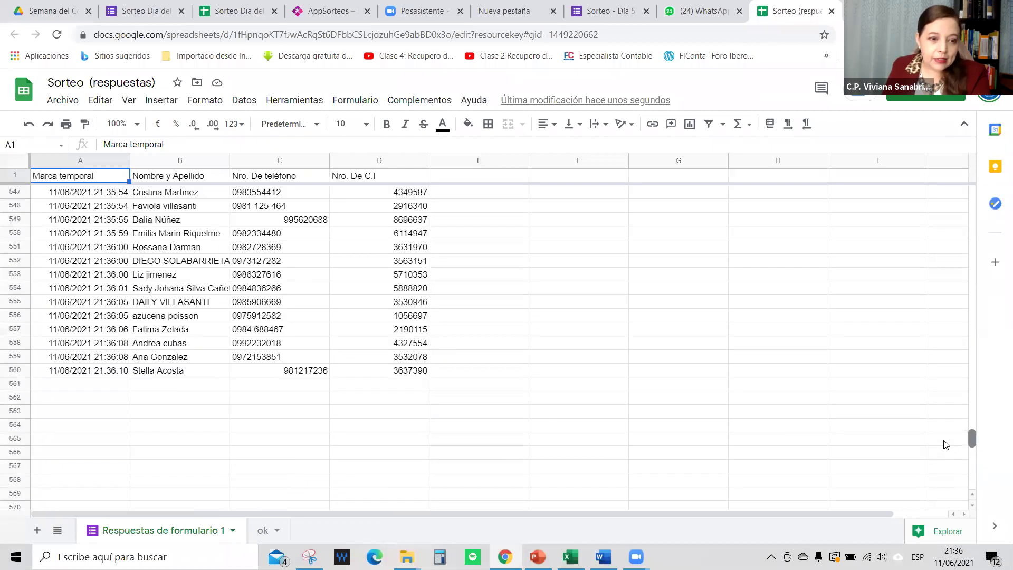
scroll(946, 445, "down", 1)
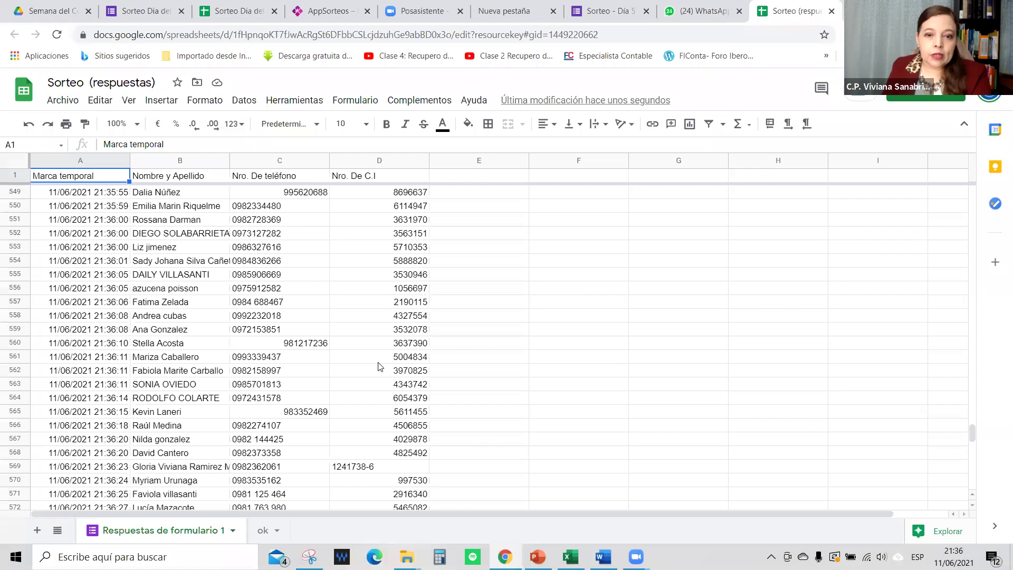
Scroll up to the first raffle entries, then back down to about row 368
scroll(259, 322, "up", 5)
scroll(258, 321, "up", 20)
scroll(258, 321, "up", 20)
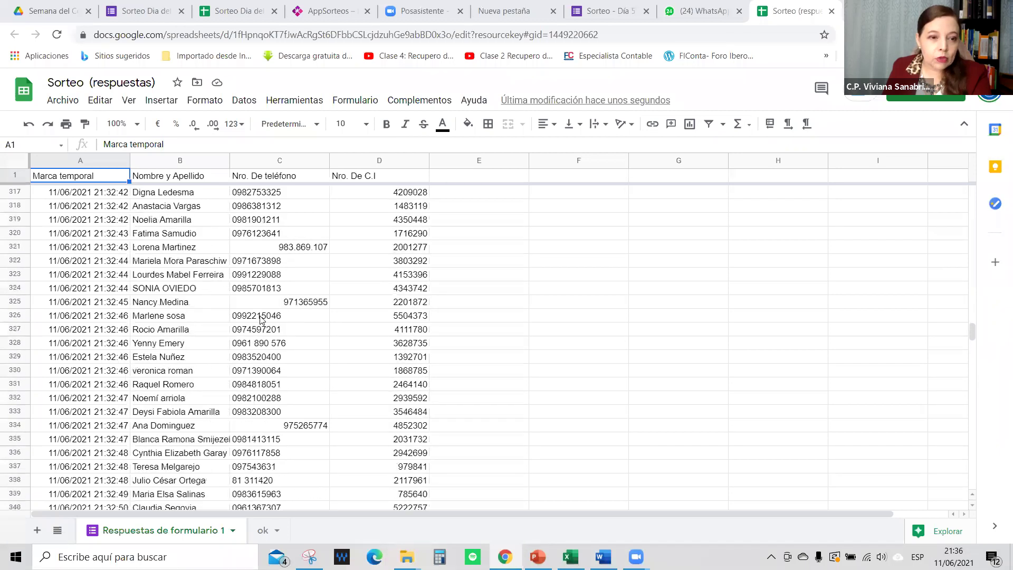
scroll(259, 320, "up", 3)
scroll(269, 301, "up", 20)
scroll(267, 300, "up", 20)
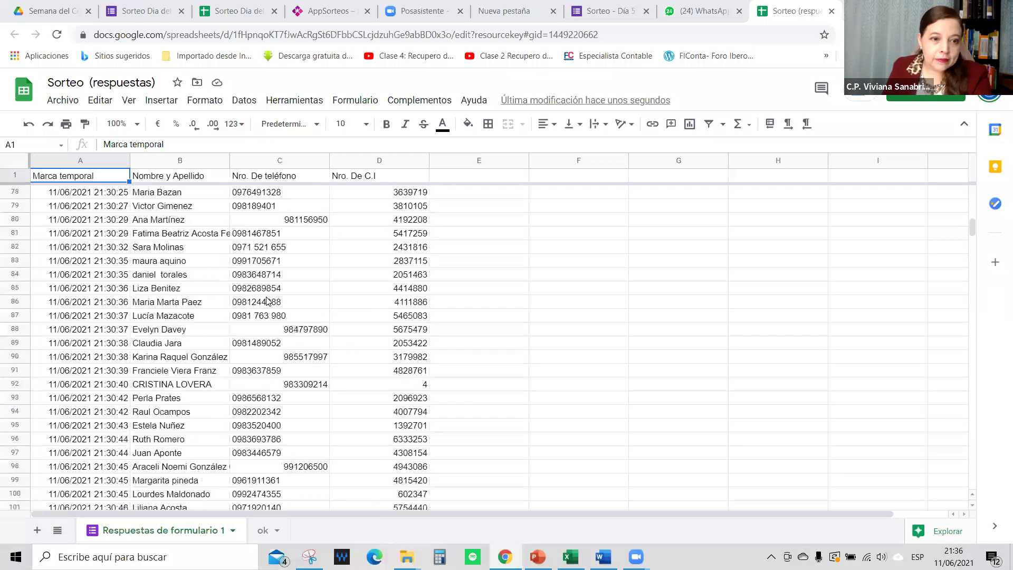
scroll(267, 302, "up", 20)
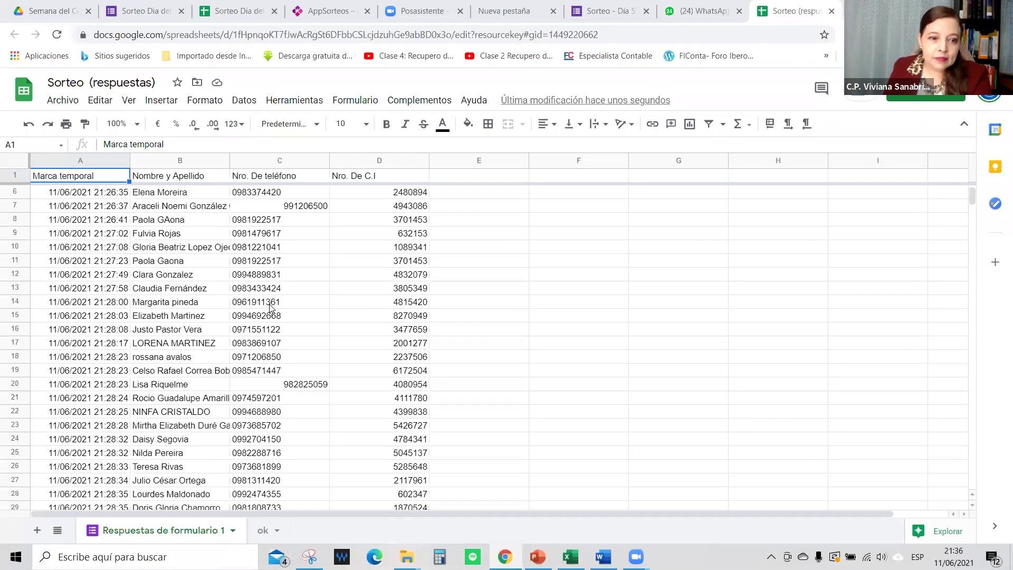
scroll(269, 306, "up", 2)
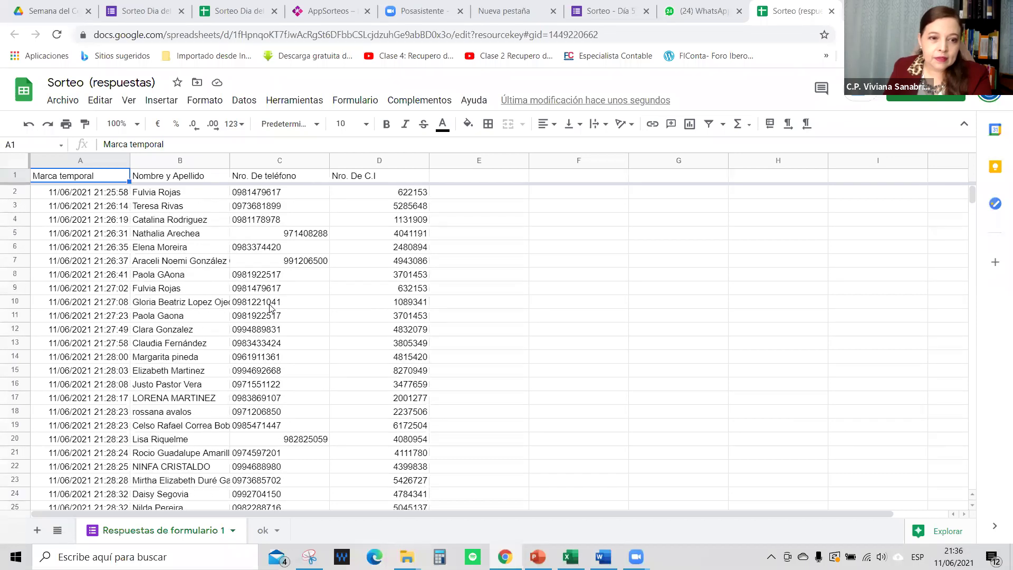
scroll(269, 307, "down", 12)
scroll(270, 307, "down", 20)
scroll(269, 307, "down", 20)
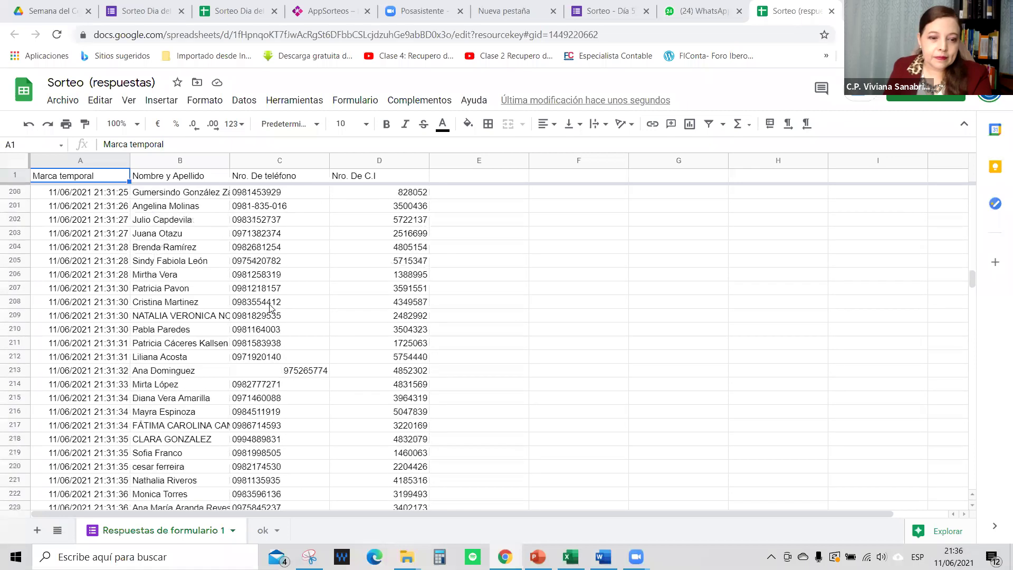
scroll(269, 307, "down", 20)
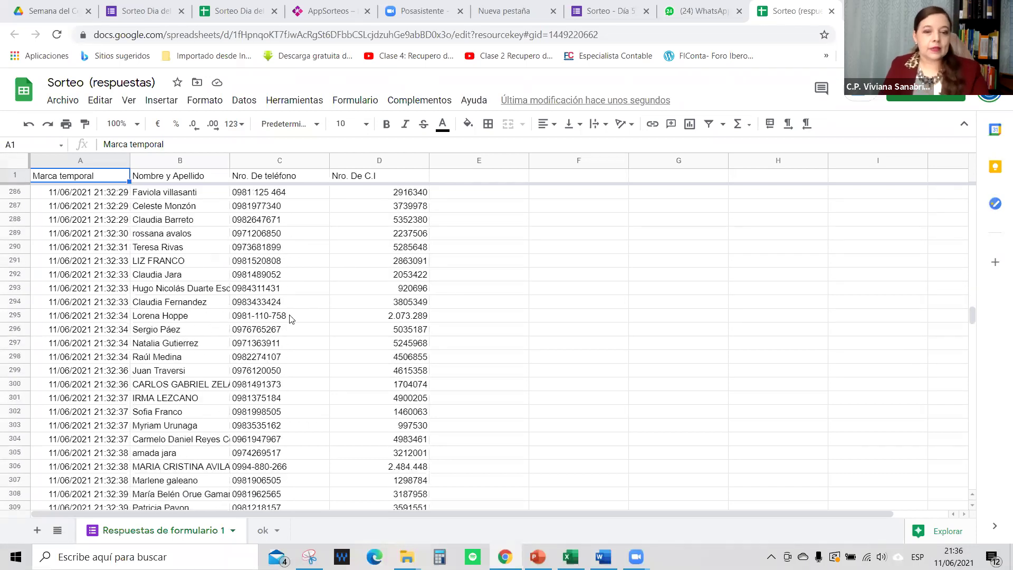
scroll(289, 321, "down", 20)
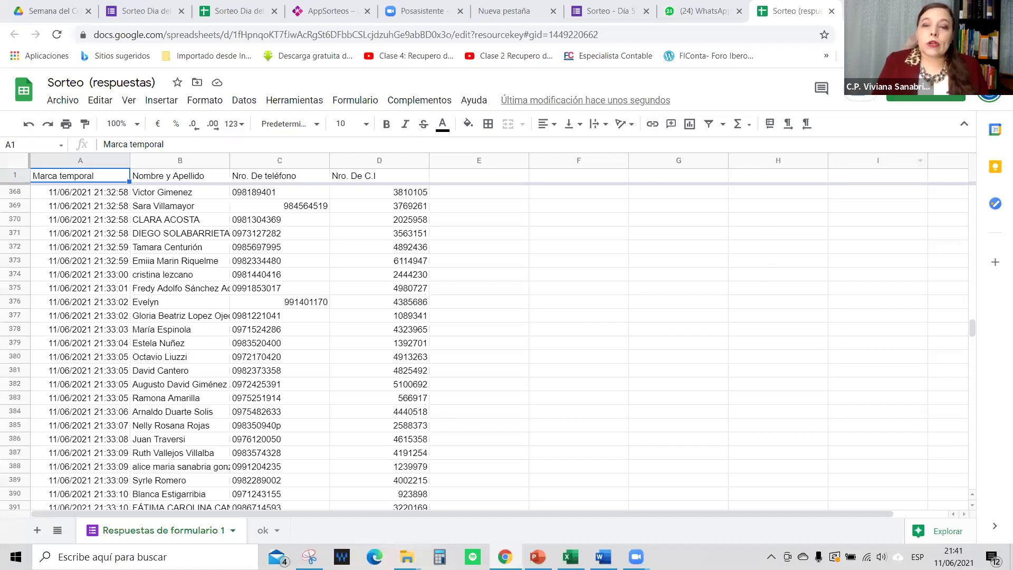
Pass through the Excel prize-winners workbook to the 'Experto en Gestión Tributaria' PDF brochure in Acrobat
key("alt+Tab")
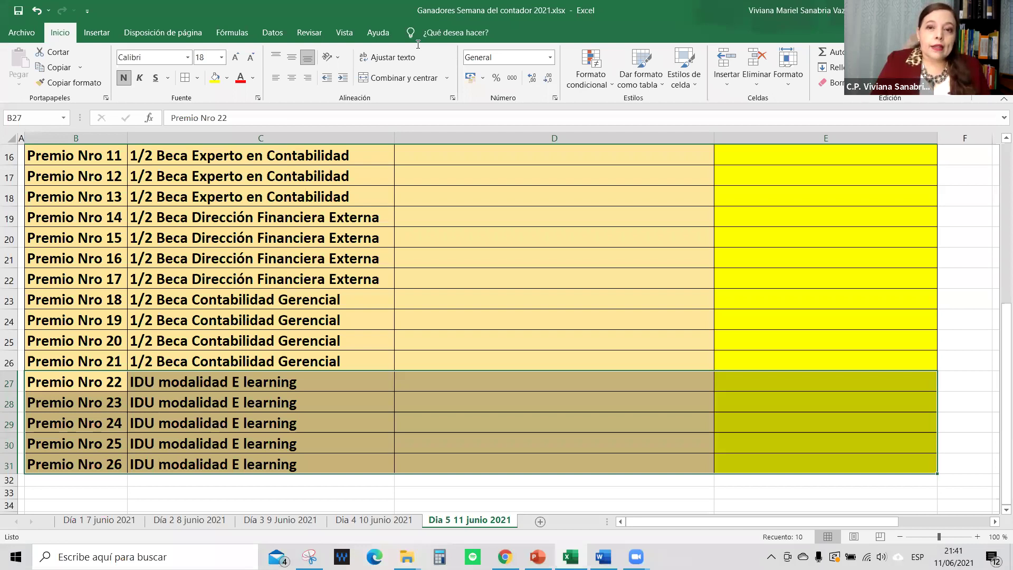
key("alt+Tab")
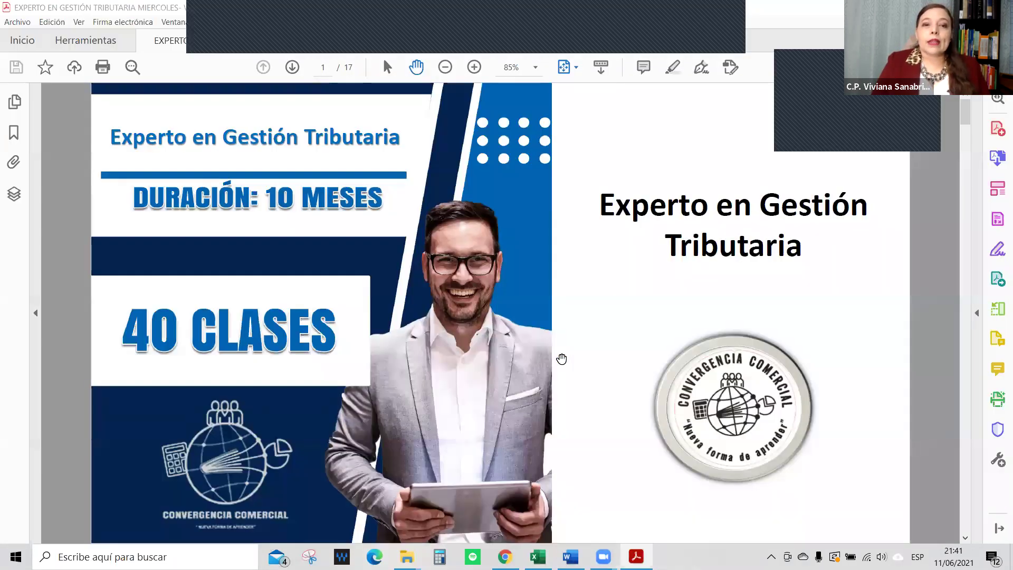
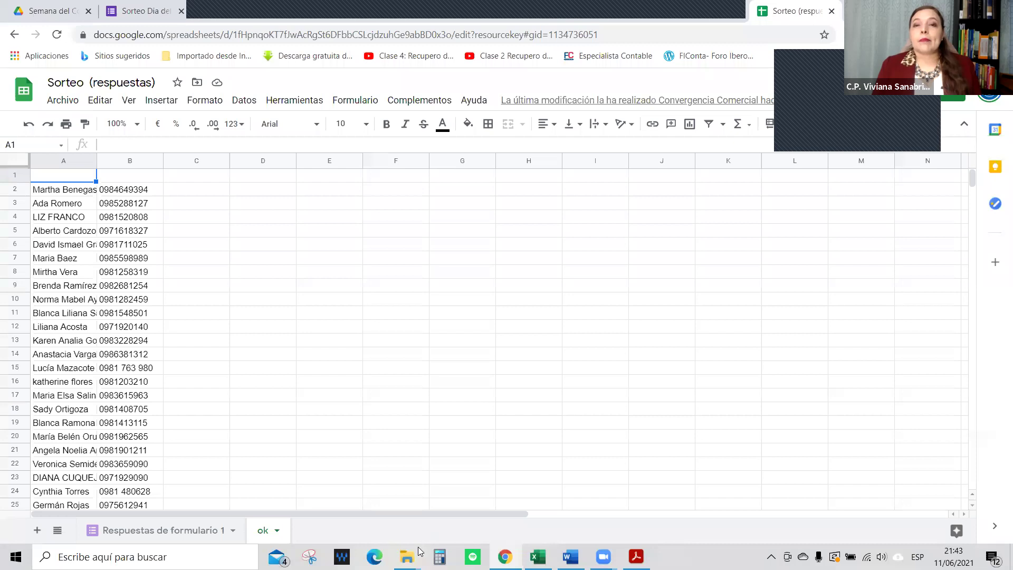
Widen column A of the ok sheet so full participant names fit
mouse_move(418, 547)
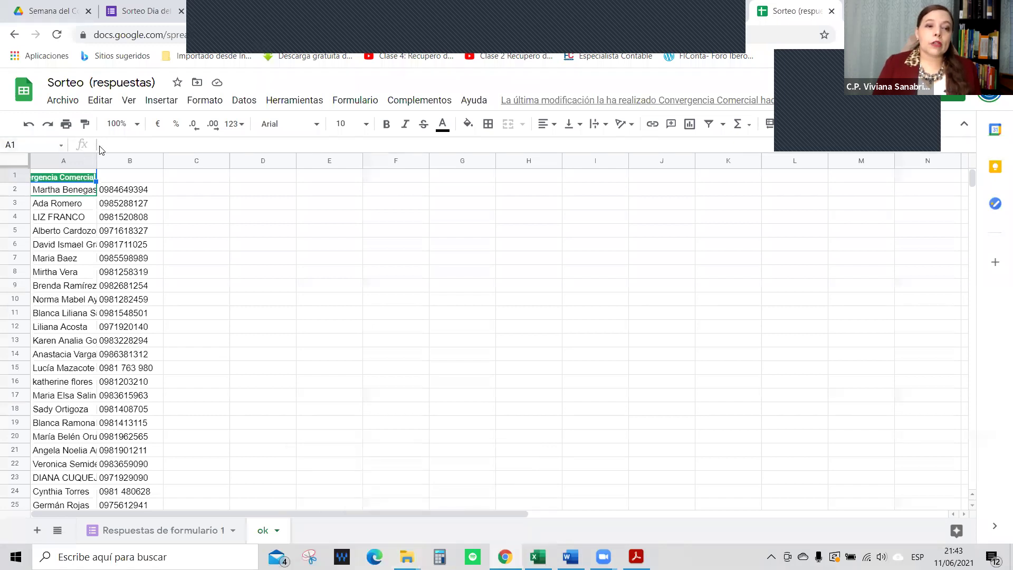
left_click_drag(97, 160, 177, 169)
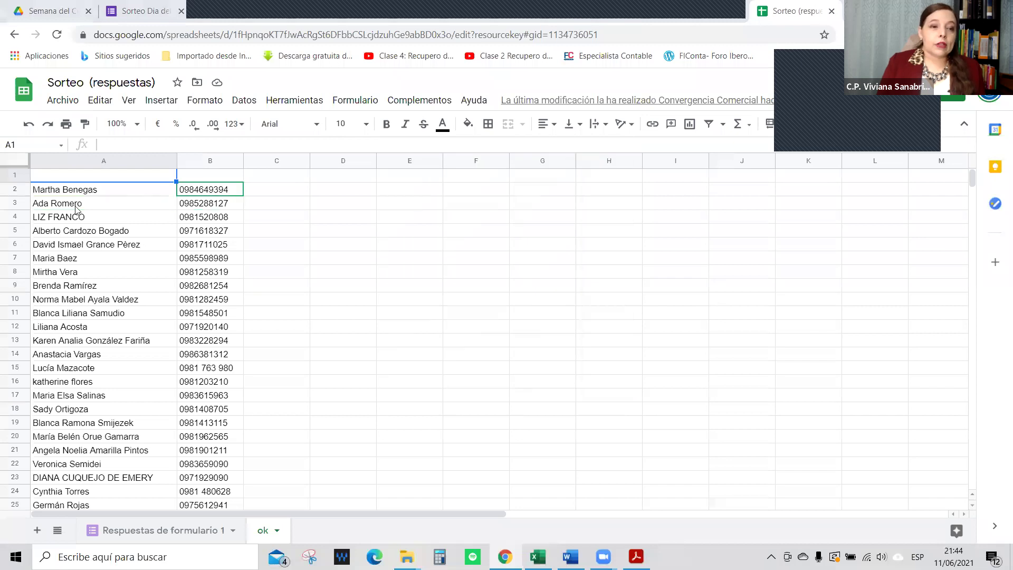
Select A2:B2, the first participant's name and phone number
left_click(61, 195)
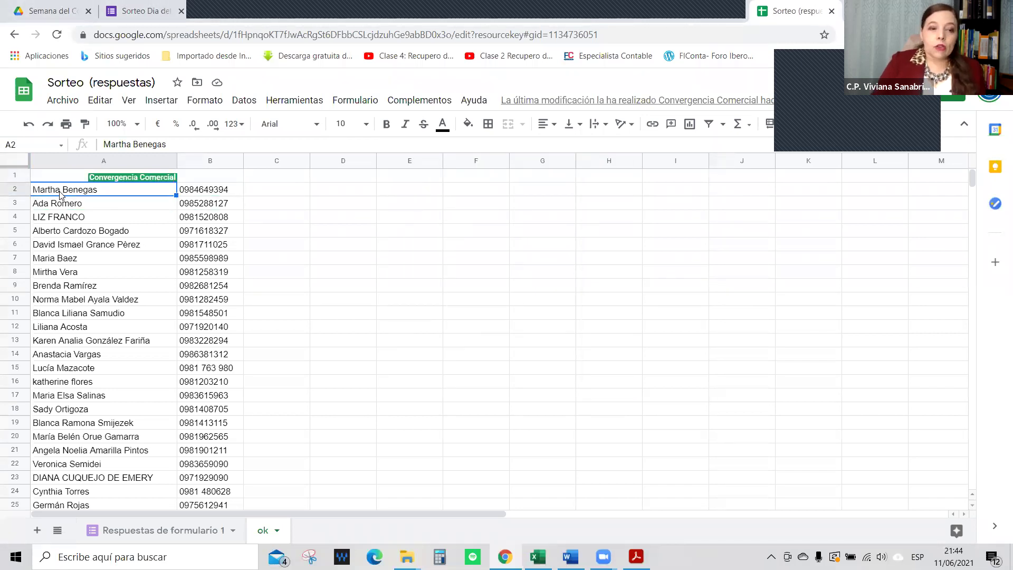
key("shift+Right")
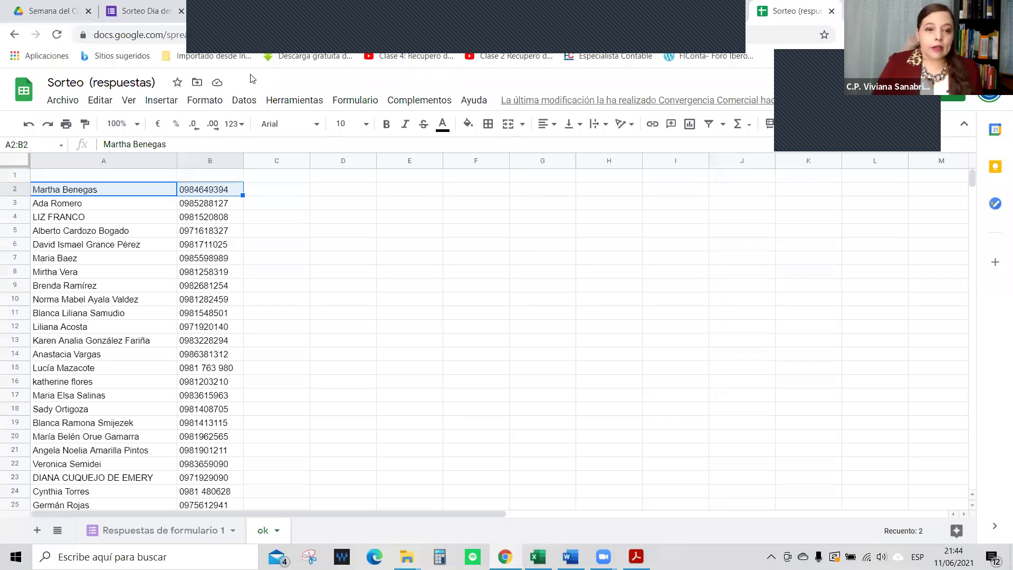
key("Down")
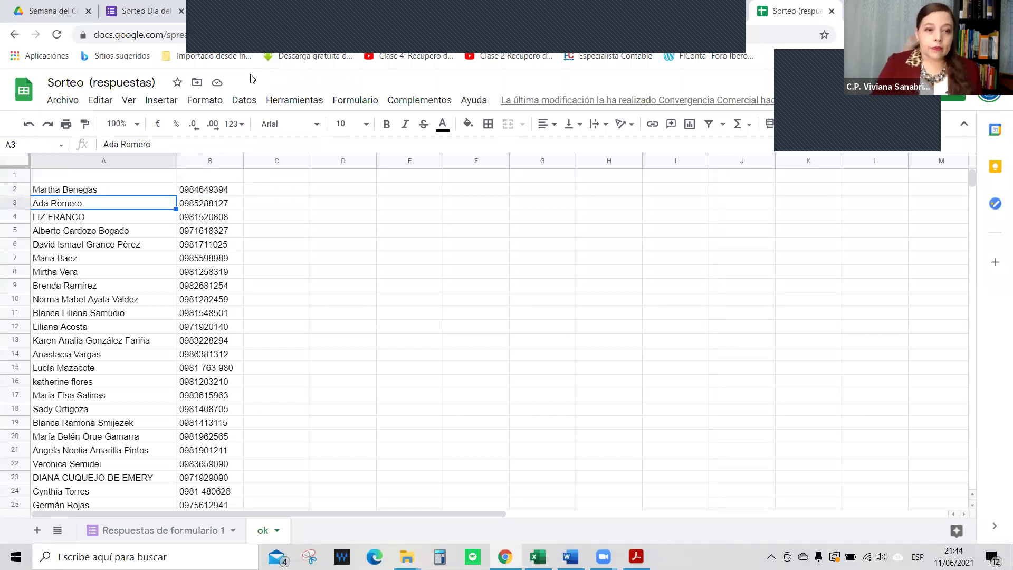
key("Down")
key("Up")
key("Up")
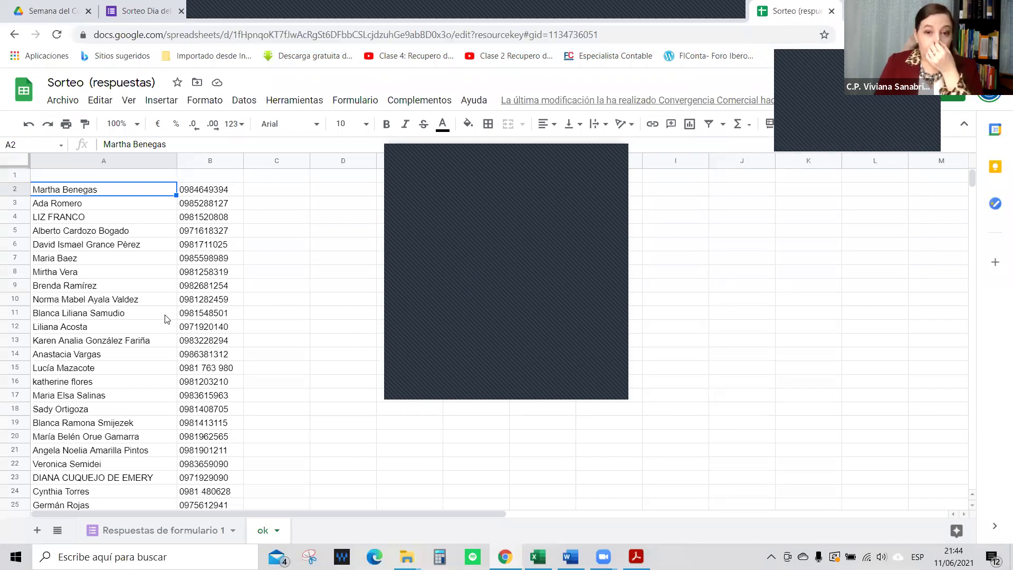
Scroll down to the end of the participant list at row 514
scroll(156, 319, "down", 20)
scroll(122, 368, "down", 20)
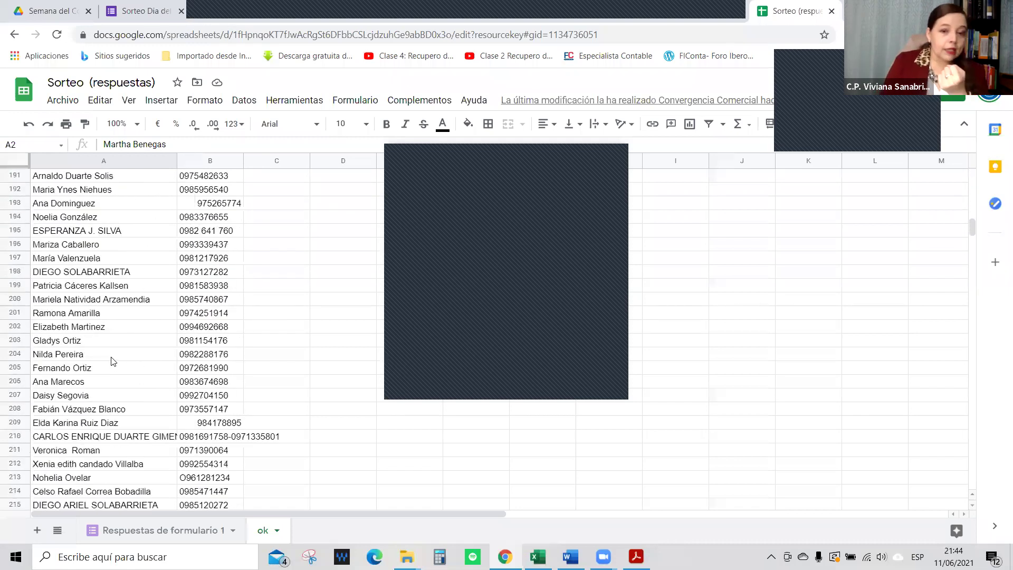
scroll(110, 369, "down", 20)
scroll(107, 376, "down", 20)
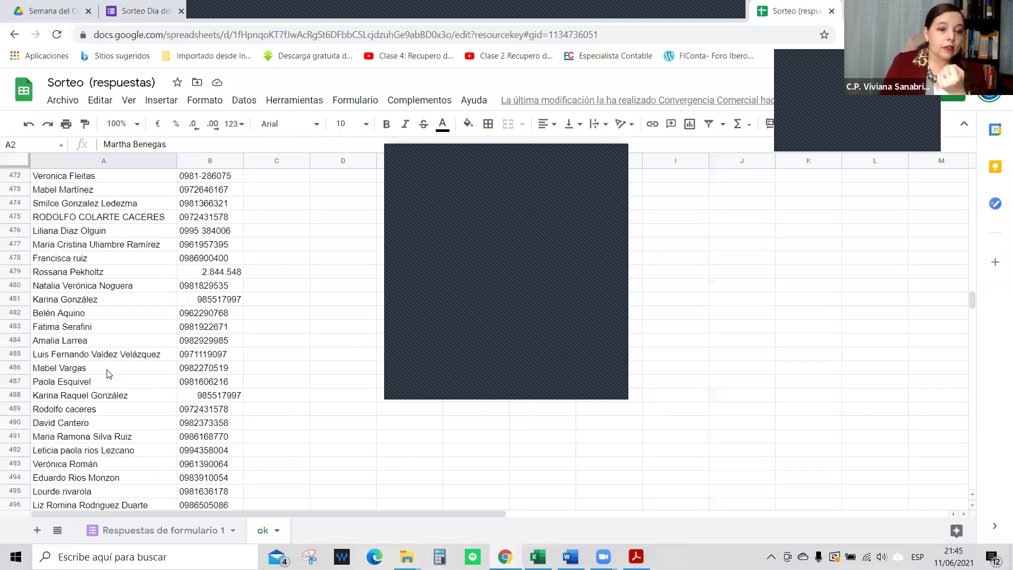
scroll(106, 369, "down", 14)
scroll(105, 343, "up", 6)
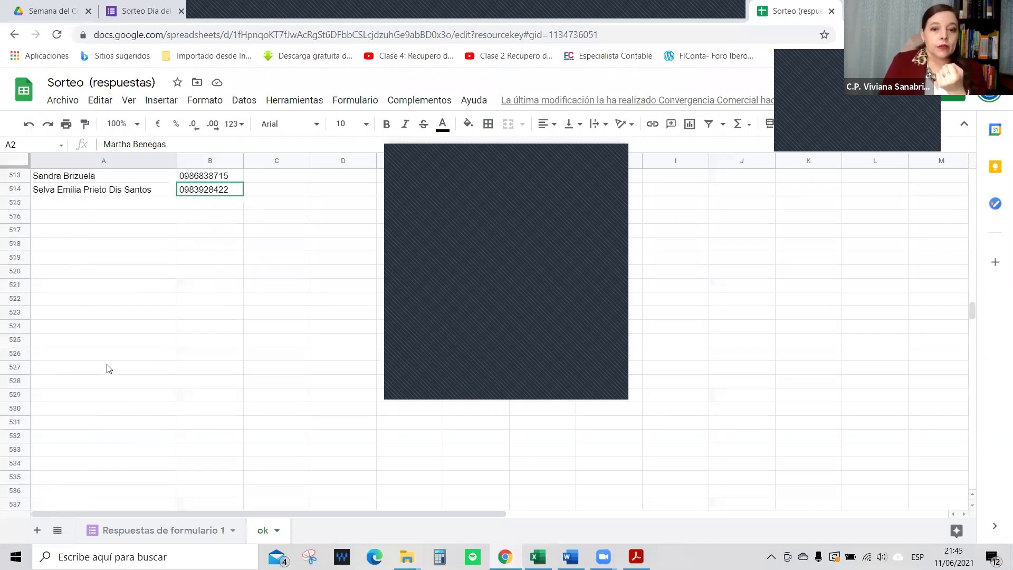
scroll(105, 317, "up", 1)
Enter a new participant's name in cell A515
left_click(102, 313)
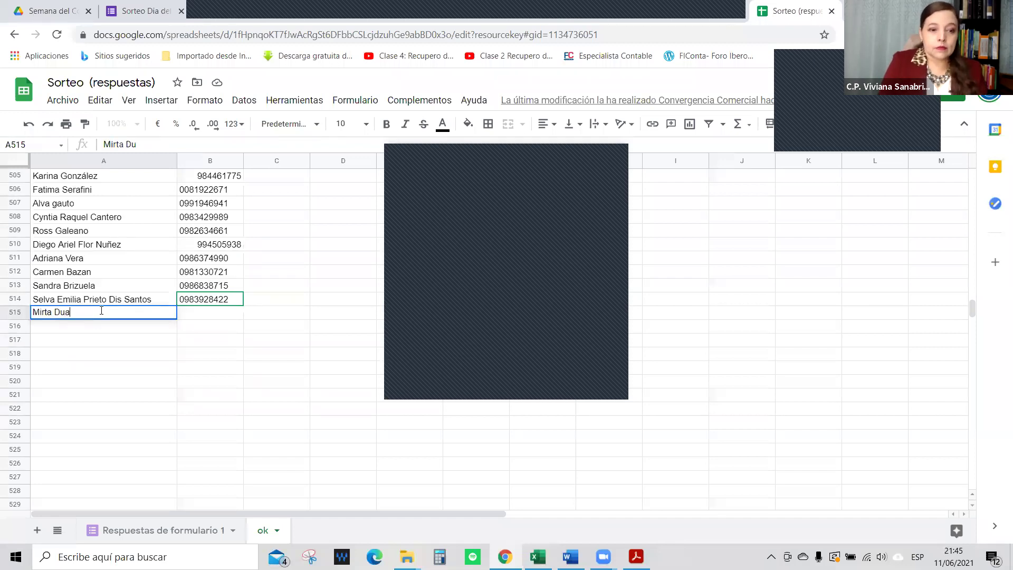
key("Tab")
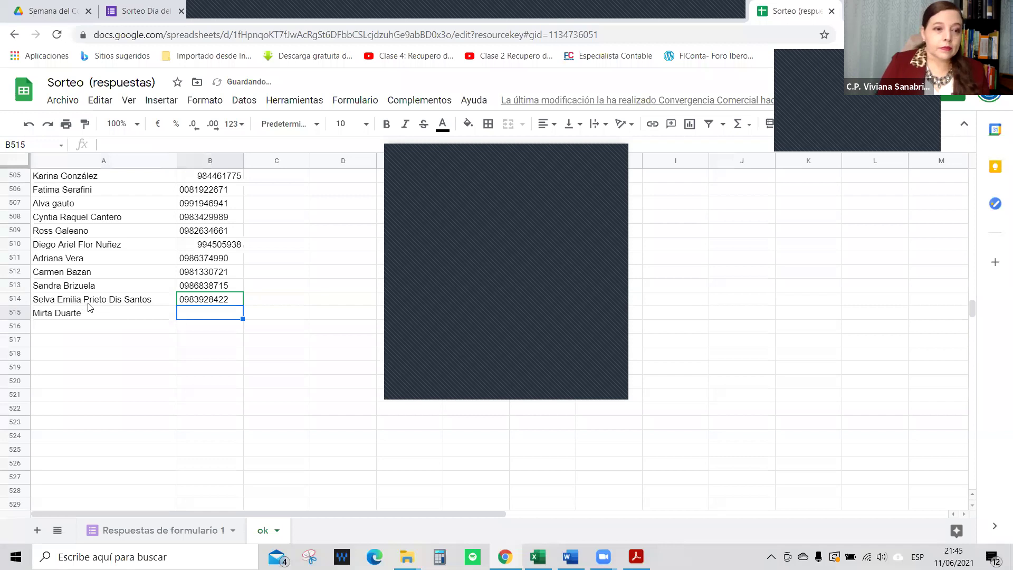
scroll(88, 306, "up", 15)
scroll(88, 306, "up", 12)
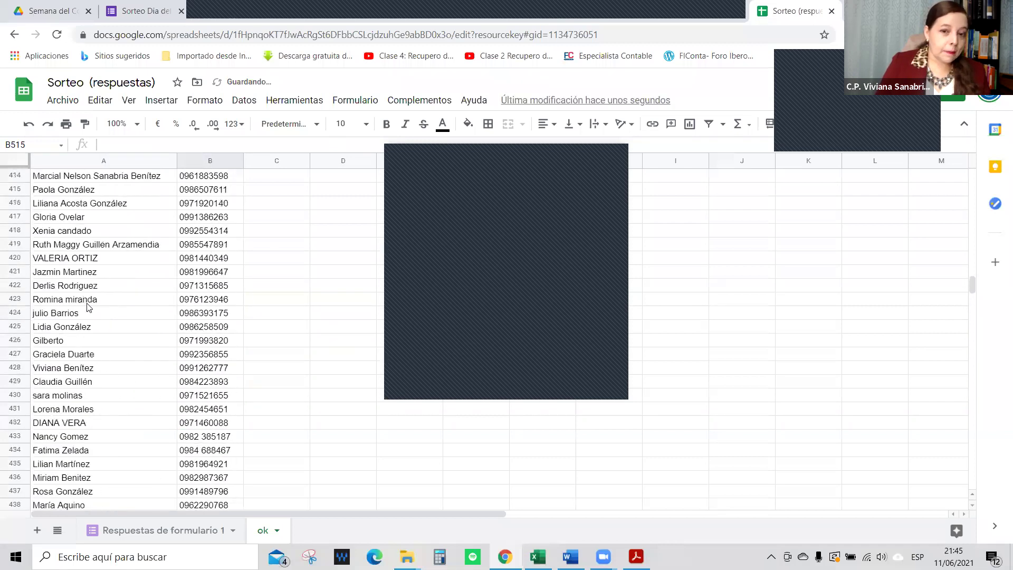
scroll(88, 306, "up", 20)
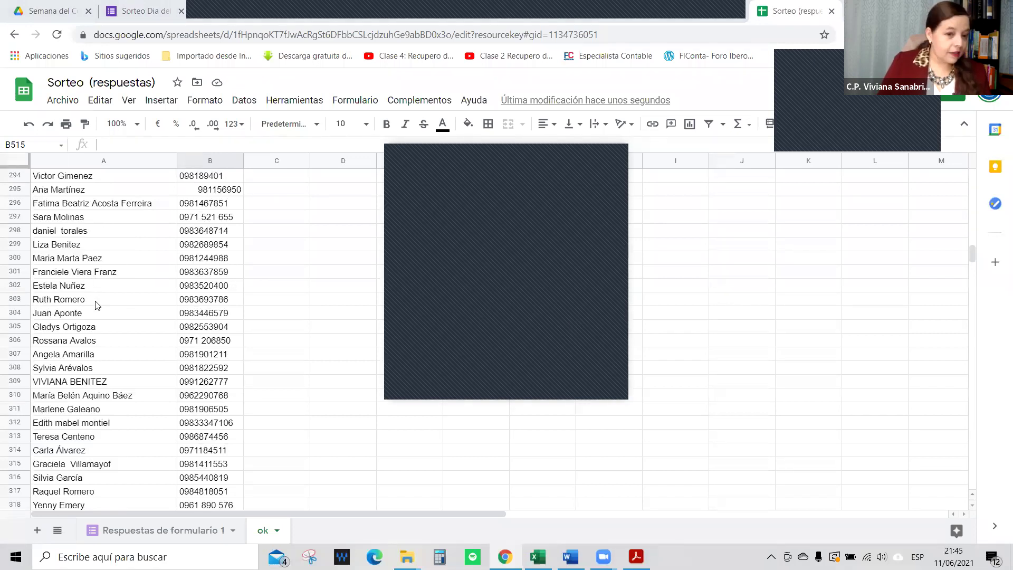
scroll(103, 319, "down", 5)
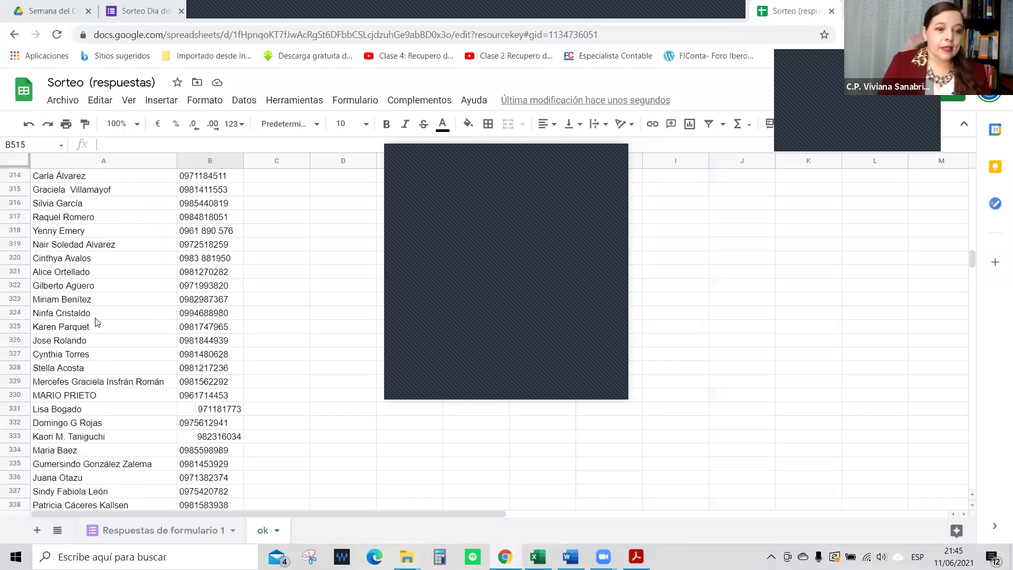
scroll(101, 320, "down", 20)
scroll(97, 321, "down", 19)
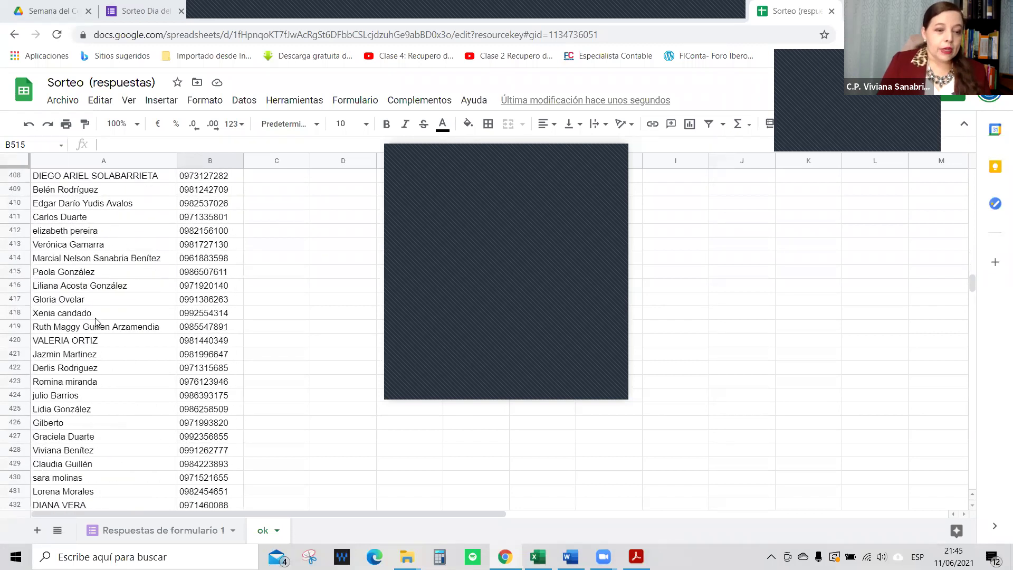
scroll(105, 302, "down", 8)
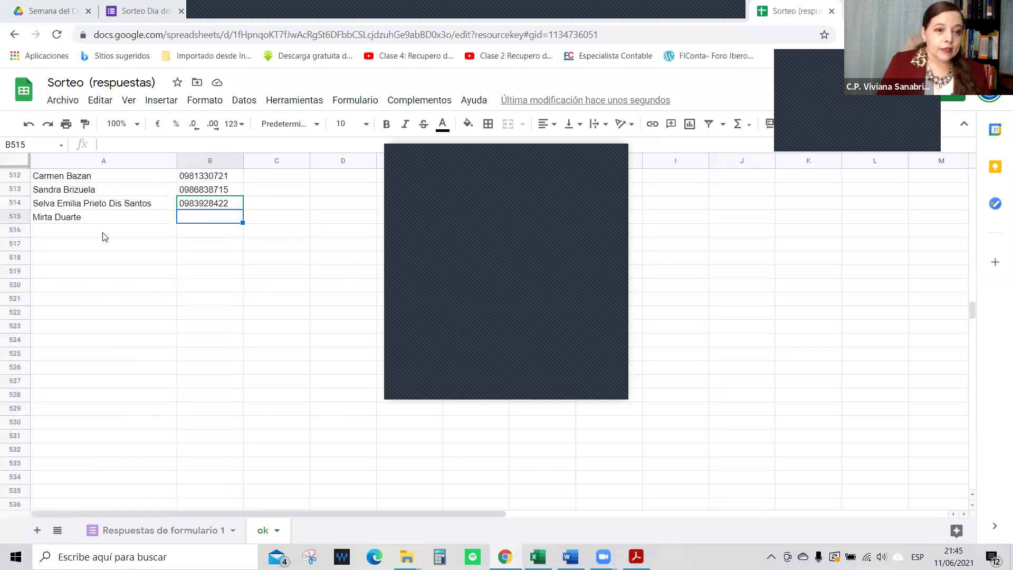
Enter another participant's name in cell A516 and scroll back up
left_click(104, 234)
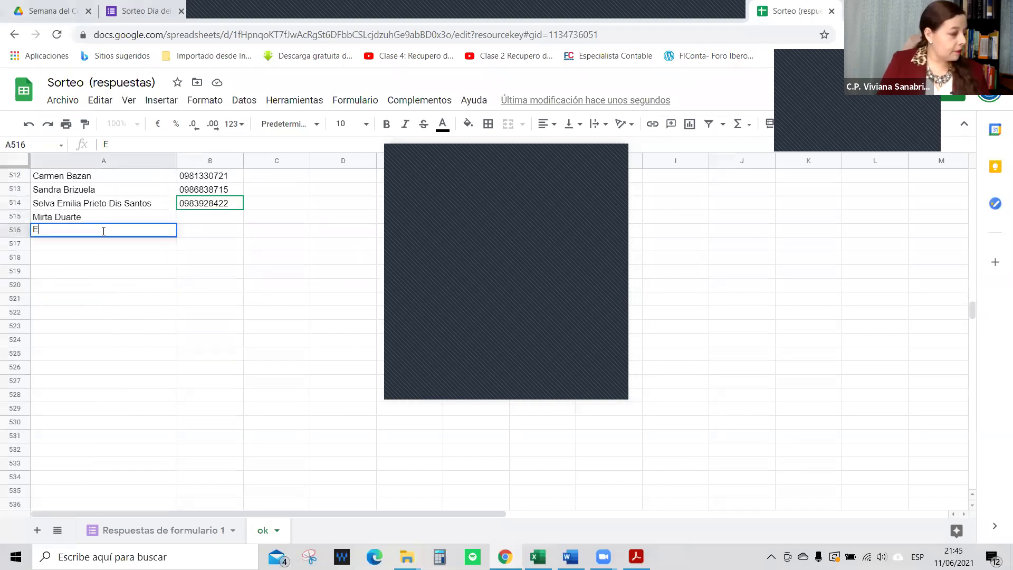
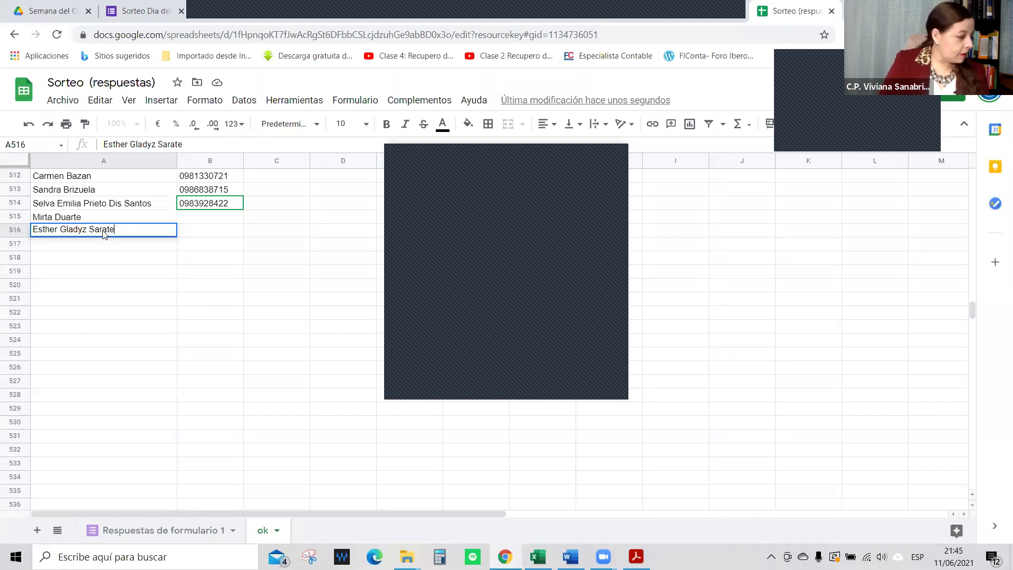
key("Return")
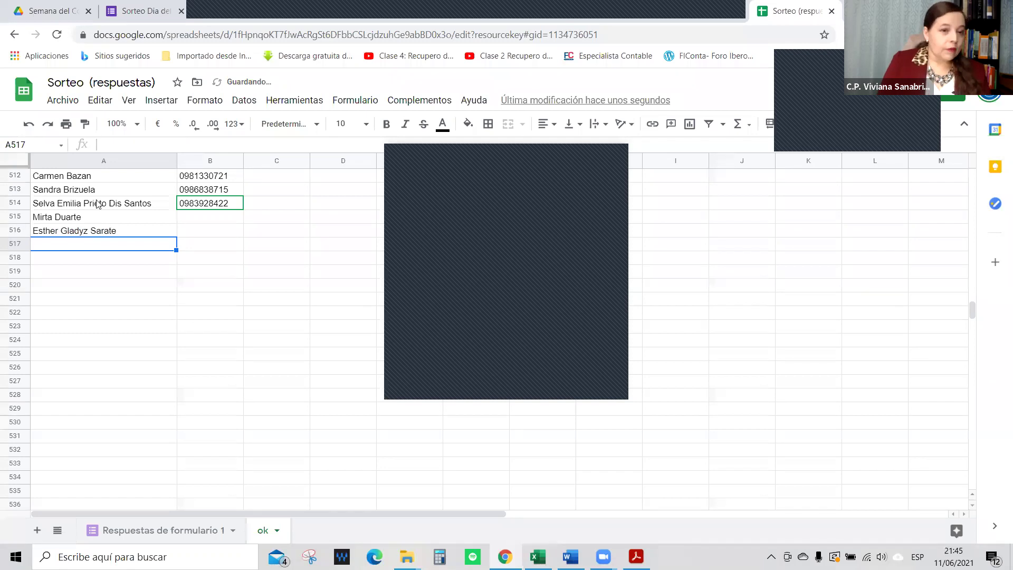
scroll(133, 238, "up", 6)
scroll(133, 237, "up", 15)
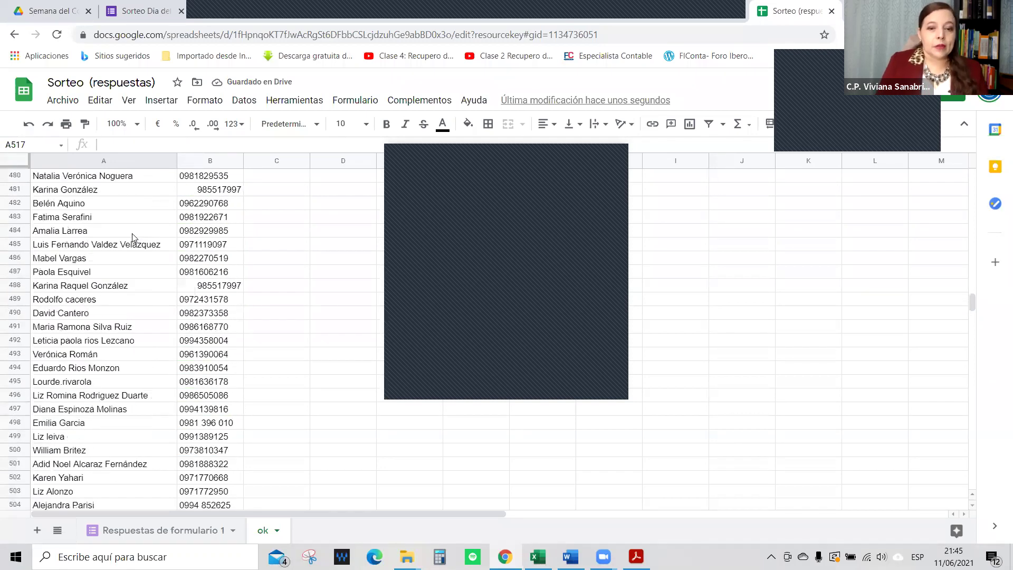
scroll(133, 237, "up", 20)
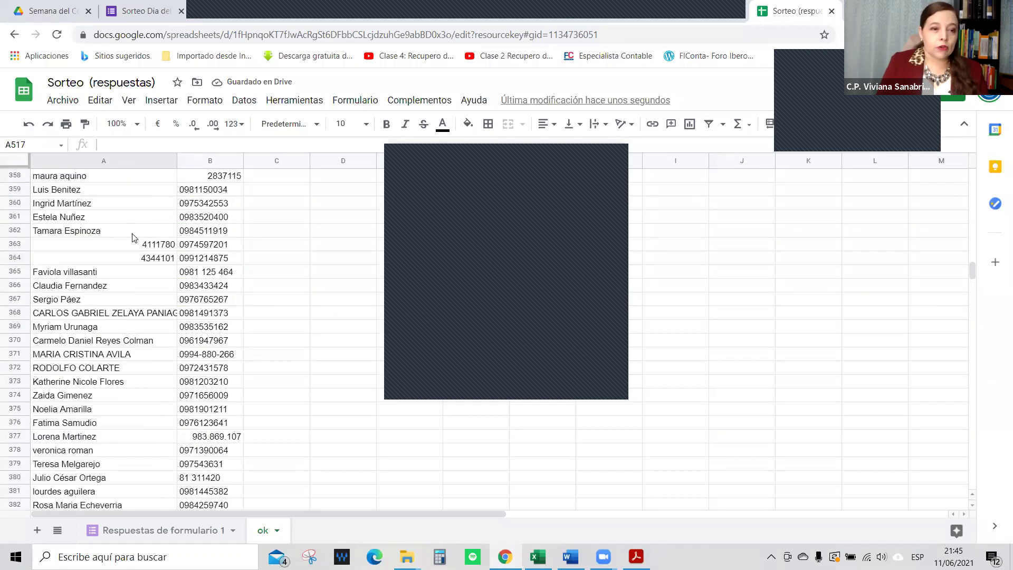
scroll(133, 237, "up", 20)
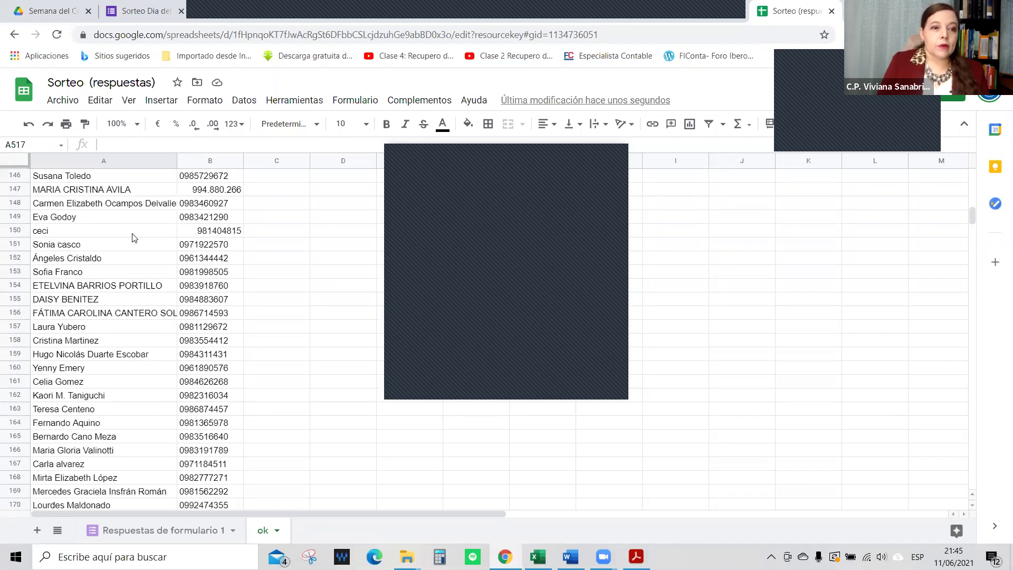
scroll(133, 237, "up", 20)
Select the participant names and phones from A2 down the list
left_click(122, 188)
key("shift+Right")
key("shift+Down")
key("shift+Down")
key("shift+Down")
key("shift+Down")
key("shift+Down")
key("shift+Down")
key("shift+Down")
key("shift+Down")
key("shift+Down")
key("shift+Down")
key("shift+Down")
key("shift+Down")
key("shift+Down")
key("shift+Down")
key("shift+Down")
key("shift+Down")
key("shift+Down")
key("shift+Down")
key("shift+Down")
key("shift+Down")
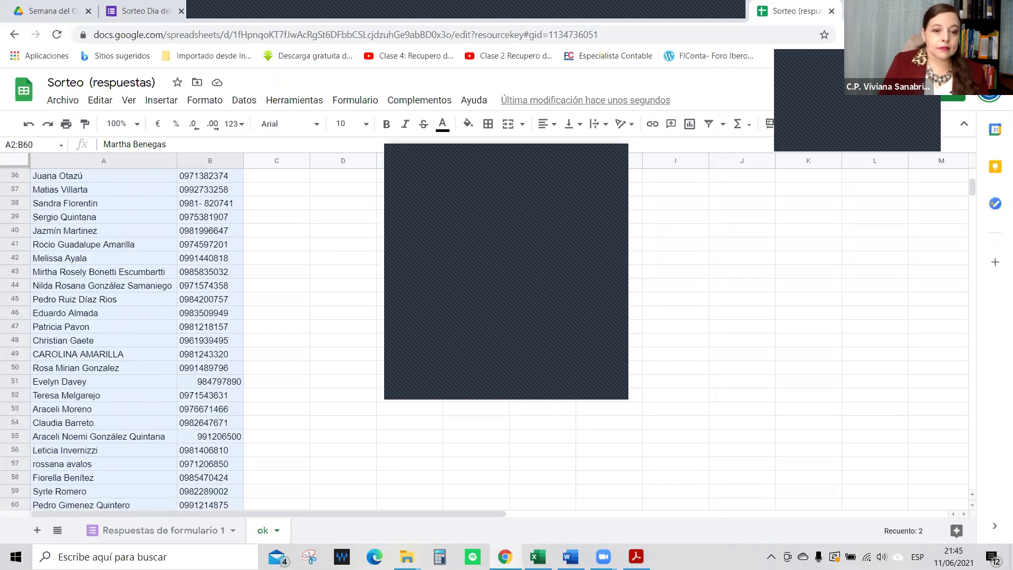
key("shift+Down")
key("shift+Down")
key("shift+Down")
key("shift+Down")
key("shift+Down")
key("shift+Down")
key("shift+Down")
key("shift+Down")
key("shift+Down")
key("shift+Down")
key("shift+Down")
key("shift+Down")
key("shift+Down")
key("shift+Down")
key("shift+Down")
key("shift+Down")
key("shift+Down")
key("shift+Down")
key("shift+Down")
key("shift+Down")
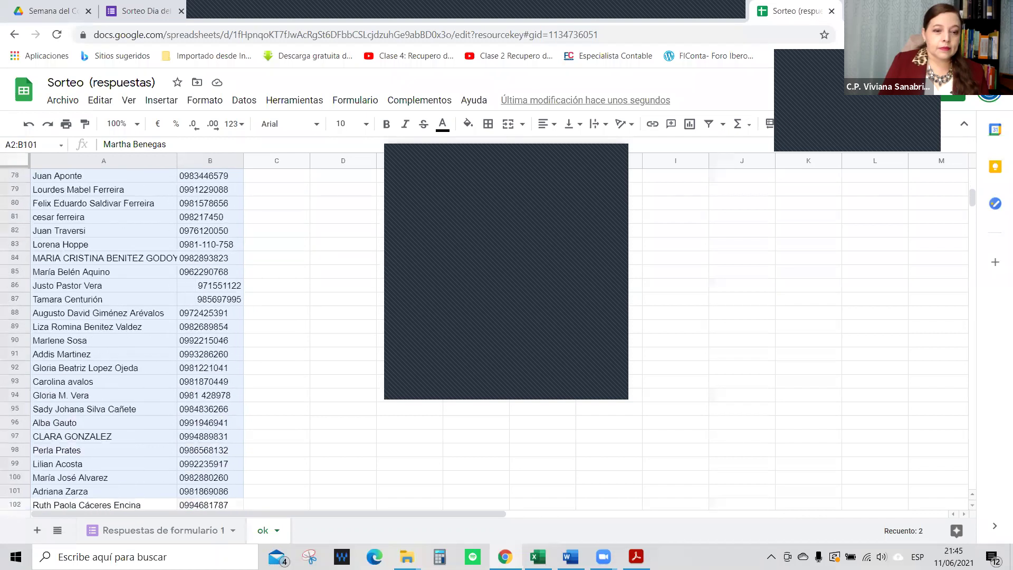
key("shift+Down")
key("shift+Down")
key("shift+Down")
key("shift+Down")
key("shift+Down")
key("shift+Down")
key("shift+Down")
key("shift+Down")
key("shift+Down")
key("shift+Down")
key("shift+Down")
key("shift+Down")
key("shift+Down")
key("shift+Down")
key("shift+Down")
key("shift+Down")
key("shift+Down")
key("shift+Down")
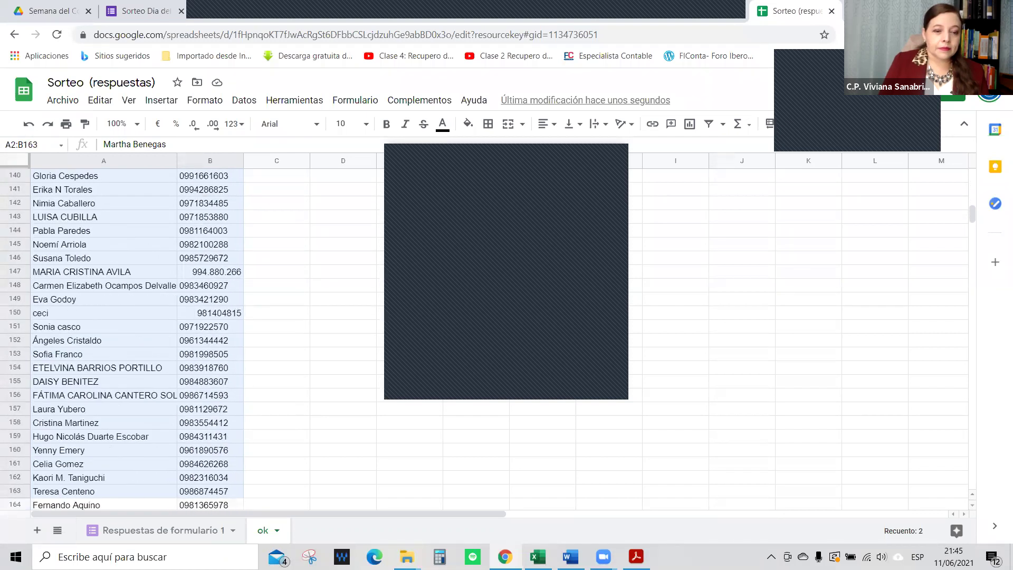
key("shift+Down")
key("shift+Down")
key("shift+Down")
key("shift+Down")
key("shift+Down")
key("shift+Down")
key("shift+Down")
key("shift+Down")
key("shift+Down")
key("shift+Down")
key("shift+Down")
key("shift+Down")
key("shift+Down")
key("shift+Down")
key("shift+Down")
key("shift+Down")
key("shift+Down")
key("shift+Down")
key("shift+Down")
key("shift+Down")
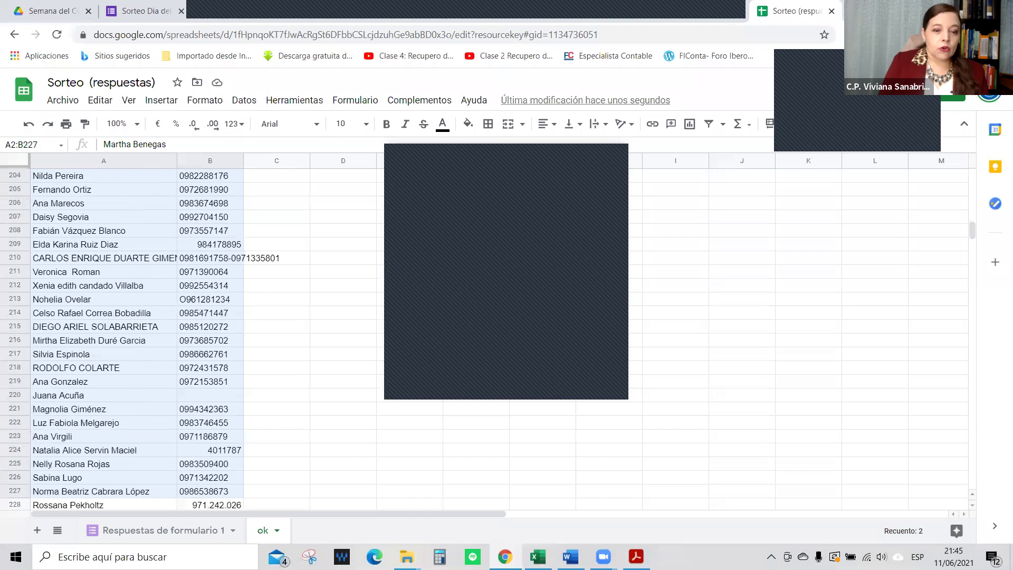
key("shift+Down")
key("shift+Down")
key("shift+Down")
key("shift+Down")
key("shift+Down")
key("shift+Down")
key("shift+Down")
key("shift+Down")
key("shift+Down")
key("shift+Down")
key("shift+Down")
key("shift+Down")
key("shift+Down")
key("shift+Down")
key("shift+Down")
key("shift+Down")
key("shift+Down")
key("shift+Down")
key("shift+Down")
key("shift+Down")
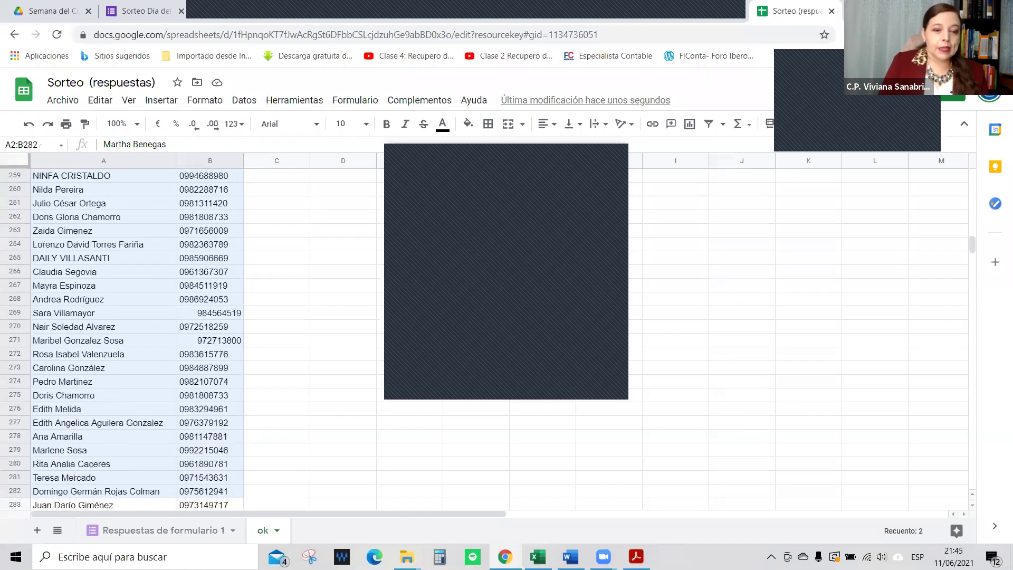
key("shift+Down")
key("shift+Down")
key("shift+Down")
key("shift+Down")
key("shift+Down")
key("shift+Down")
key("shift+Down")
key("shift+Down")
key("shift+Down")
key("shift+Down")
key("shift+Down")
key("shift+Down")
key("shift+Down")
key("shift+Down")
key("shift+Down")
key("shift+Down")
key("shift+Down")
key("shift+Down")
key("shift+Down")
key("shift+Down")
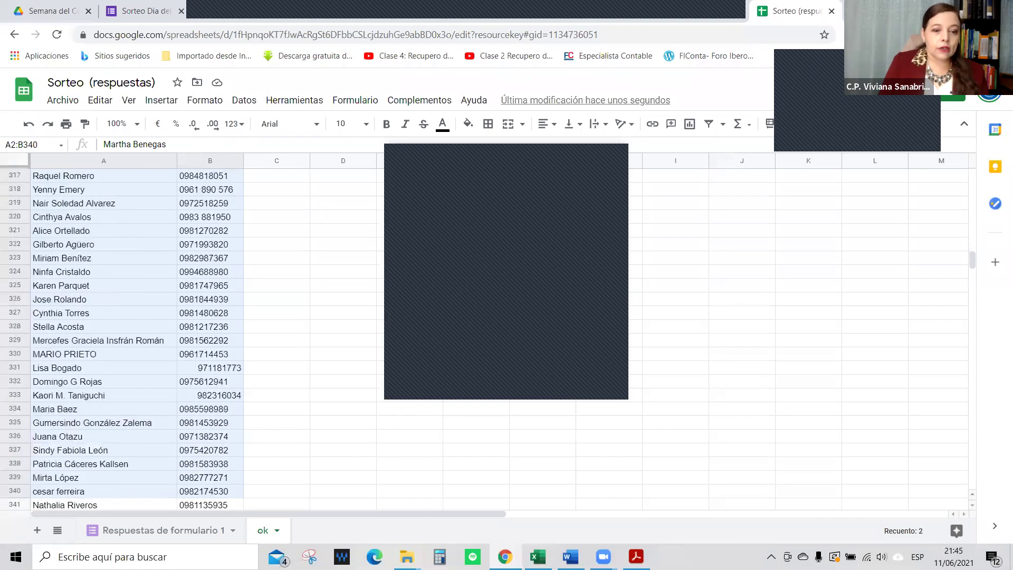
key("shift+Down")
key("shift+Down")
key("shift+Down")
key("shift+Down")
key("shift+Down")
key("shift+Down")
key("shift+Down")
key("shift+Down")
key("shift+Down")
key("shift+Down")
key("shift+Down")
key("shift+Down")
key("shift+Down")
key("shift+Down")
key("shift+Down")
key("shift+Down")
key("shift+Down")
key("shift+Down")
key("shift+Down")
key("shift+Down")
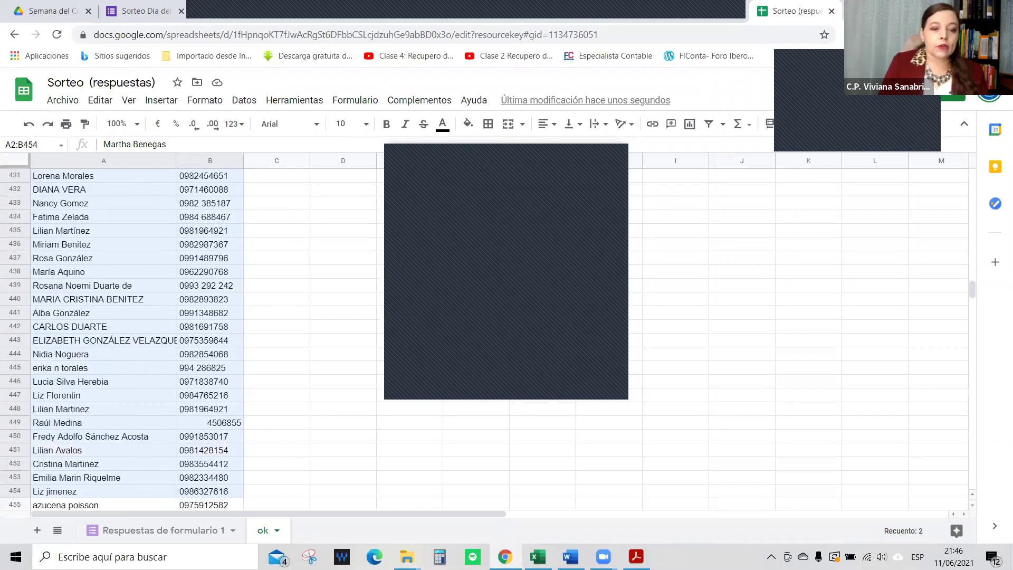
key("shift+Down")
key("shift+Down")
key("shift+Down")
key("shift+Down")
key("shift+Down")
key("shift+Down")
key("shift+Down")
key("shift+Down")
key("shift+Down")
key("shift+Down")
key("shift+Down")
key("shift+Down")
key("shift+Down")
key("shift+Down")
key("shift+Down")
key("shift+Down")
key("shift+Down")
key("shift+Down")
key("shift+Down")
key("shift+Down")
key("shift+Down")
key("shift+Down")
key("shift+Down")
key("shift+Down")
key("shift+Down")
key("shift+Down")
key("shift+Down")
key("shift+Down")
key("shift+Down")
key("shift+Down")
key("shift+Down")
key("shift+Down")
key("shift+Down")
key("shift+Down")
key("shift+Down")
key("shift+Down")
key("shift+Down")
key("shift+Down")
key("shift+Down")
key("shift+Down")
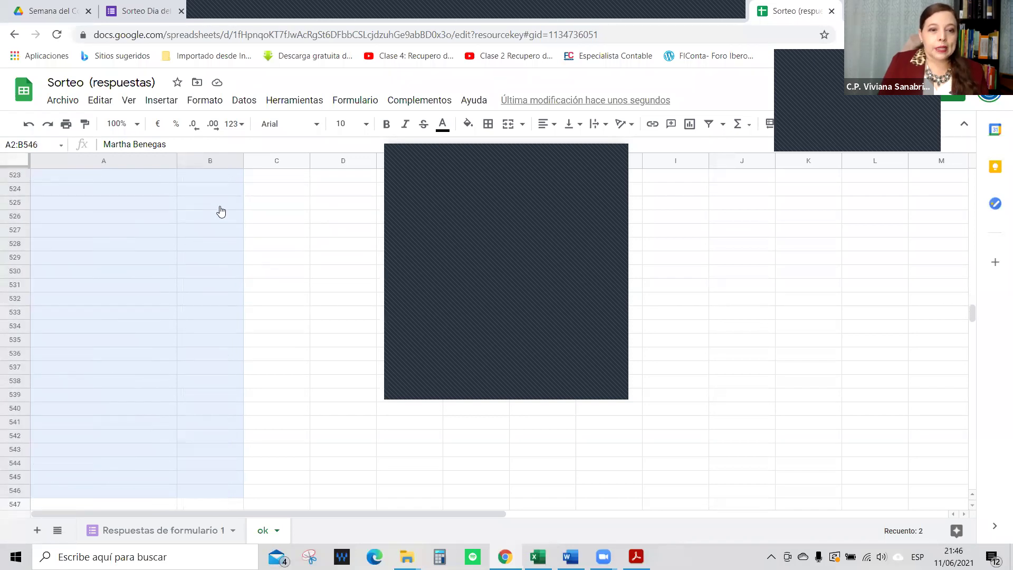
key("shift+Up")
key("shift+Up")
key("shift+Up")
key("shift+Up")
key("shift+Up")
key("shift+Up")
key("shift+Up")
key("shift+Up")
key("shift+Up")
key("shift+Up")
key("shift+Up")
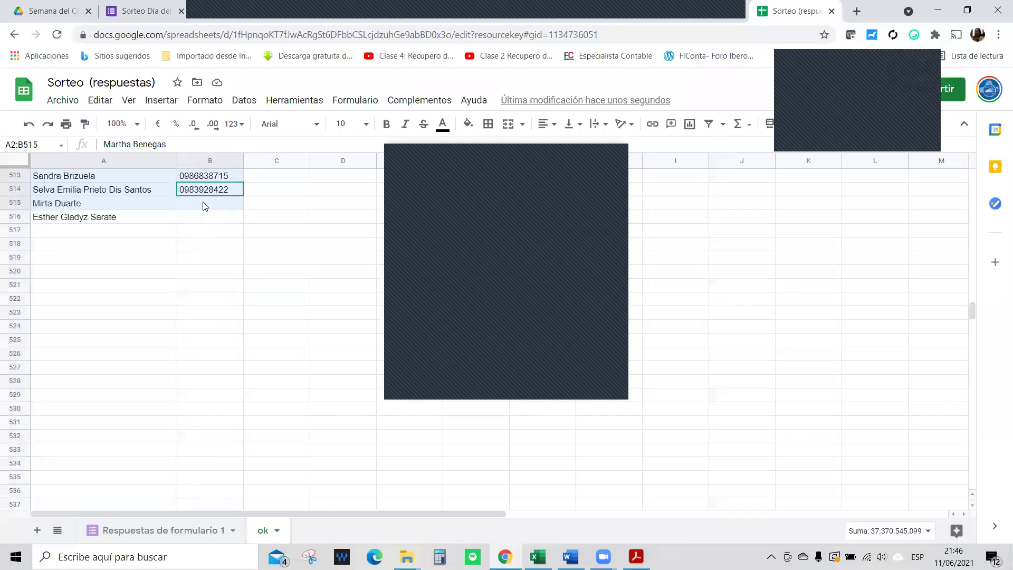
Extend the selection to B516, copy it, and switch to the AppSorteos page
scroll(211, 211, "up", 5)
scroll(219, 216, "down", 3)
left_click(221, 220, "shift")
left_click(219, 231, "shift")
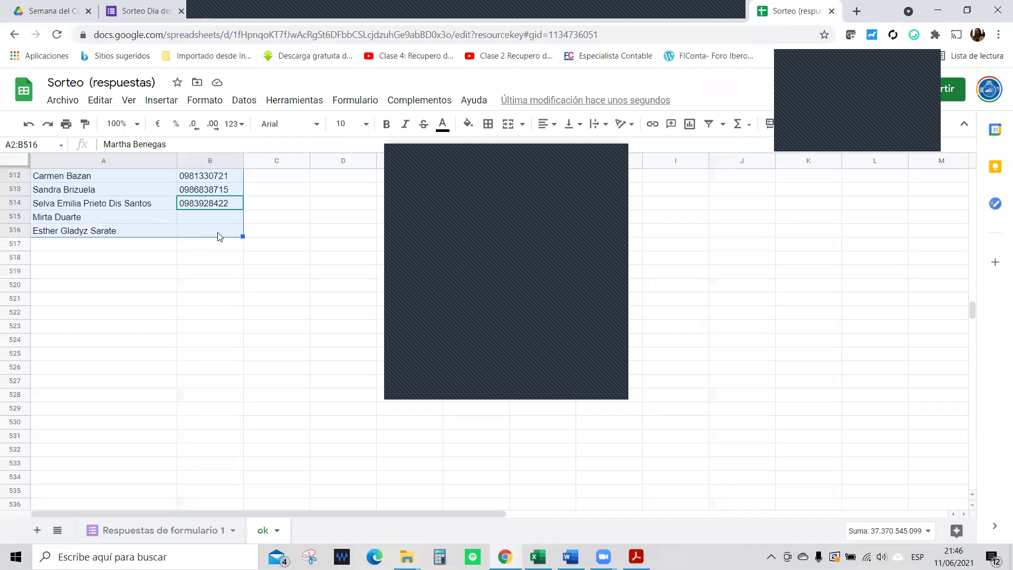
key("ctrl+c")
left_click(304, 8)
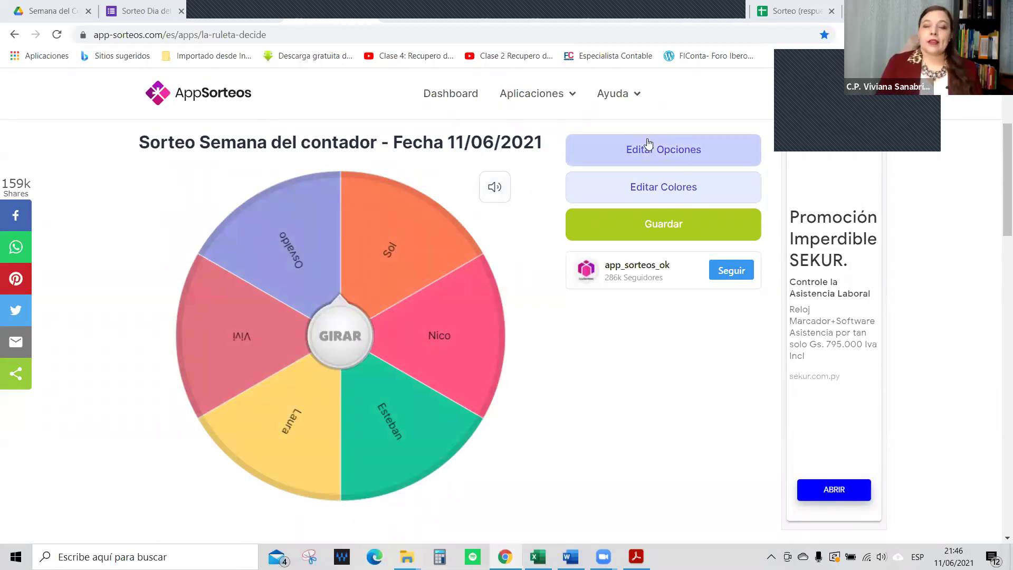
Open the wheel's Editar Opciones dialog
left_click(650, 145)
Replace the six sample wheel entries with the pasted participant list and apply it
double_click(370, 268)
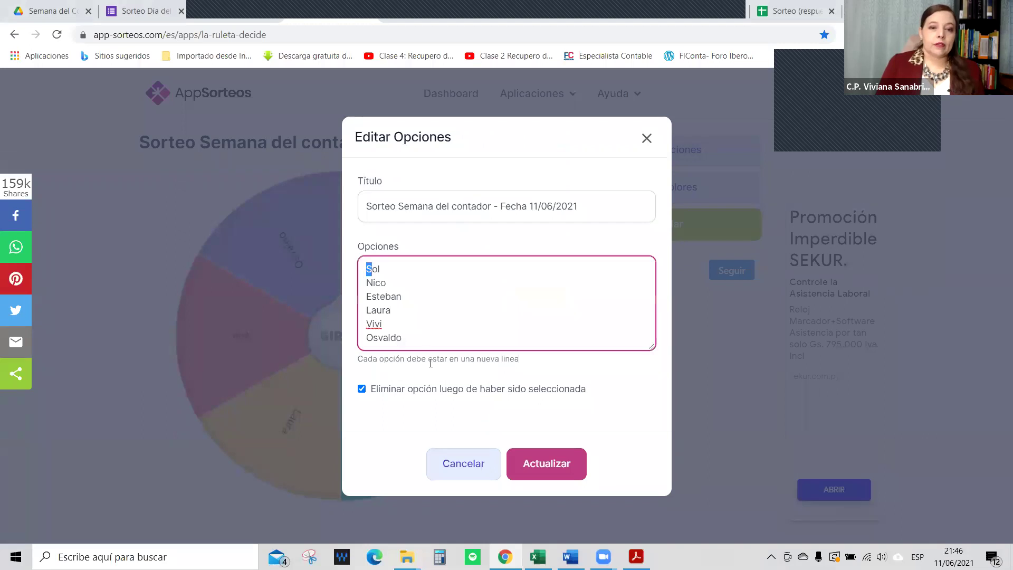
key("ctrl+a")
key("Delete")
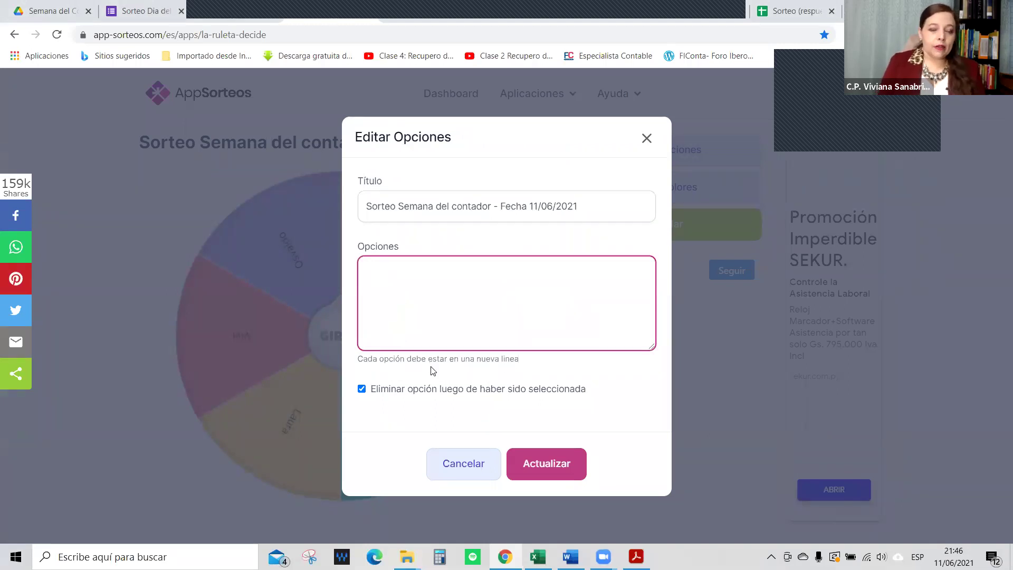
key("ctrl+v")
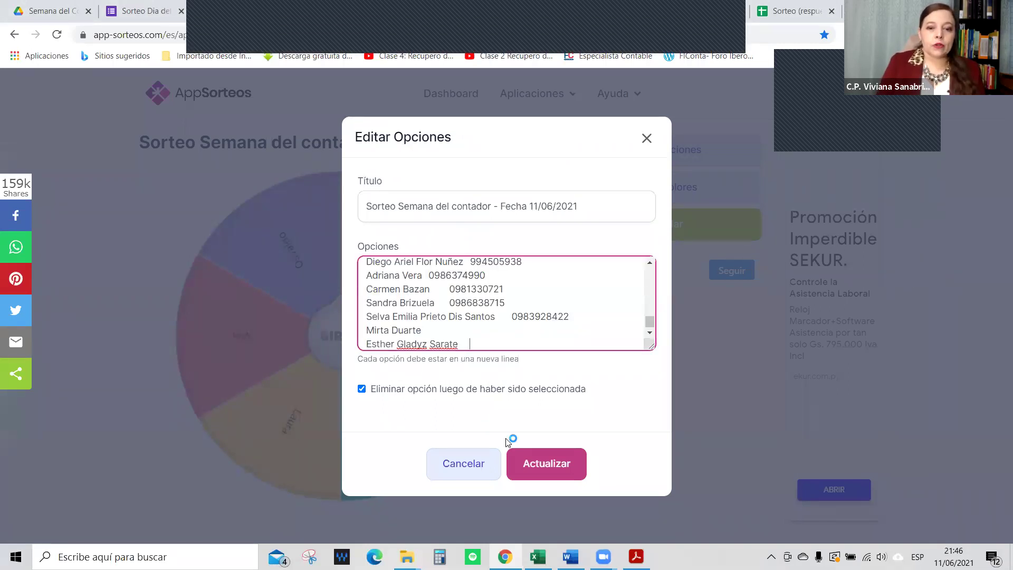
left_click(547, 466)
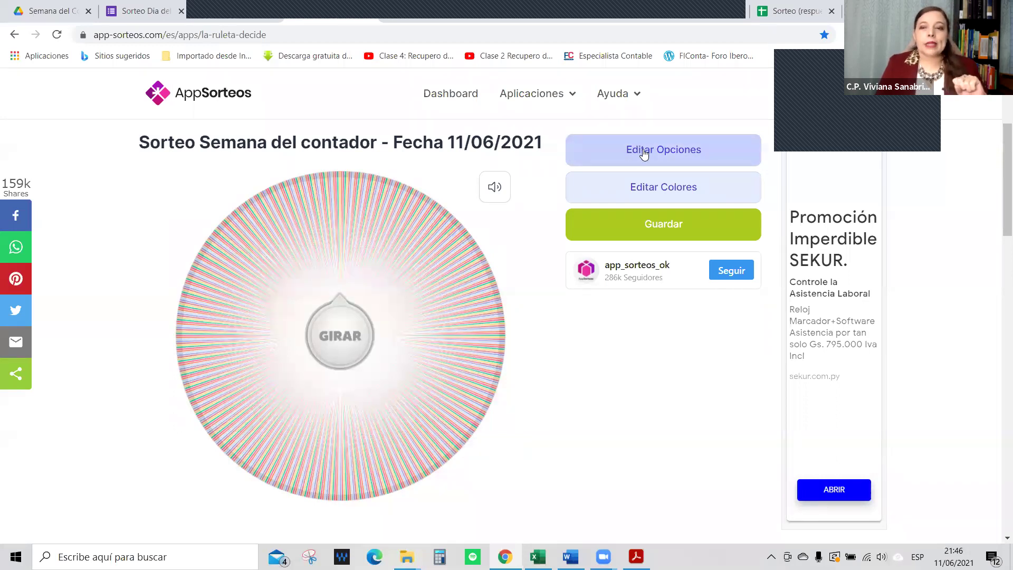
Save the wheel and spin it to draw the first winner
left_click(657, 231)
left_click(563, 383)
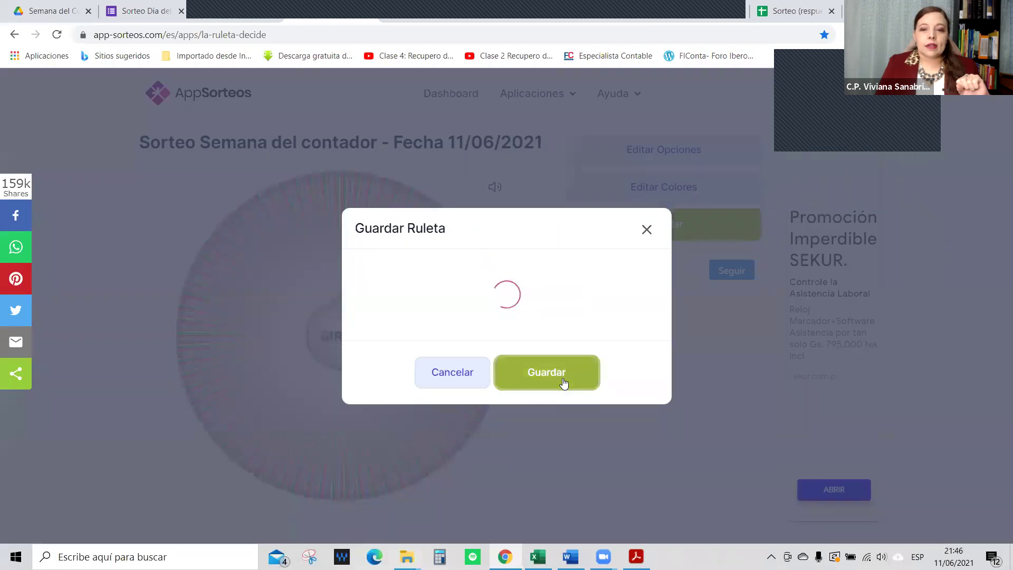
left_click(480, 398)
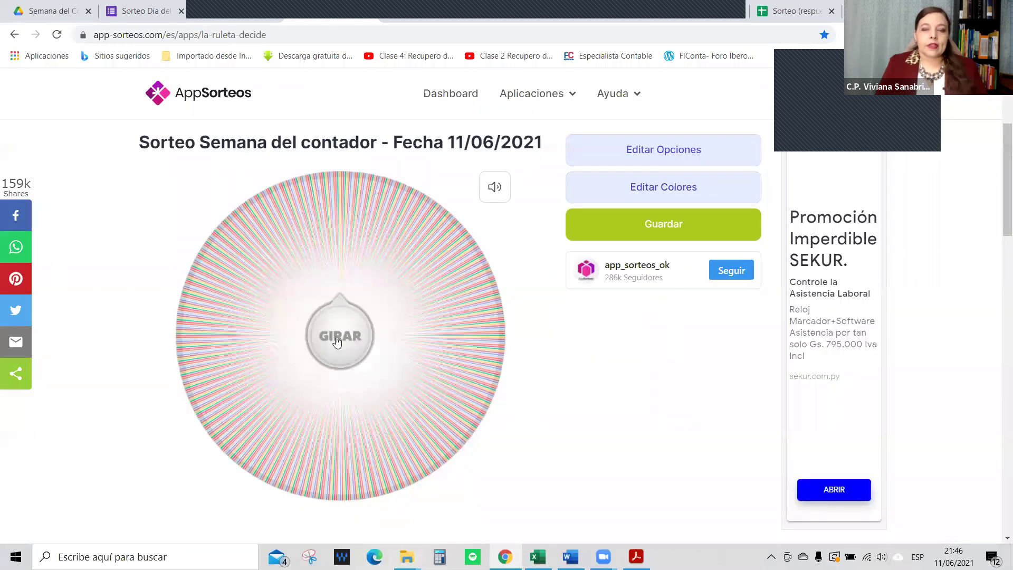
left_click(343, 340)
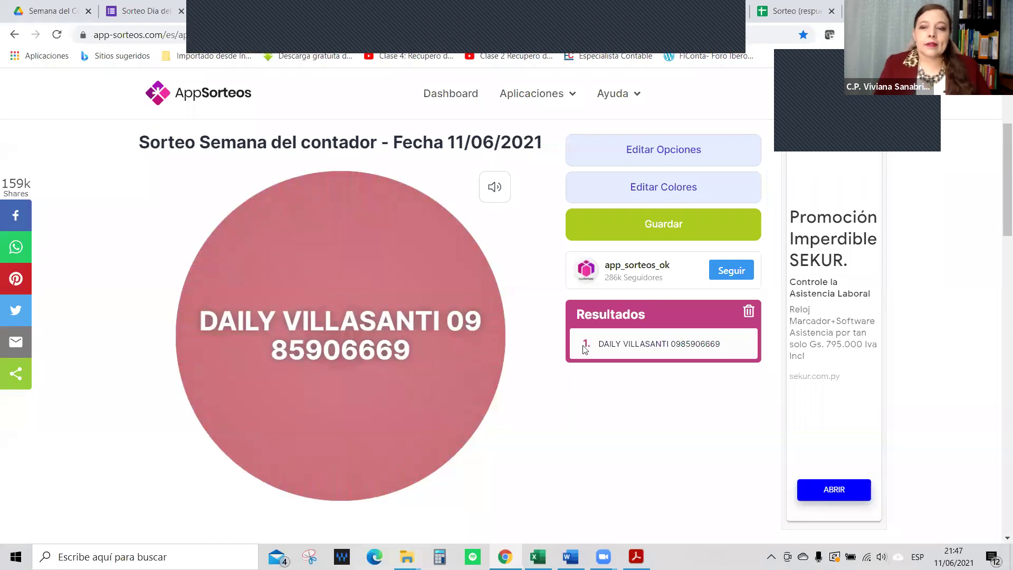
Paste the first winner from Resultados into Excel cell D6 for Premio Nro 1
left_click_drag(721, 344, 572, 341)
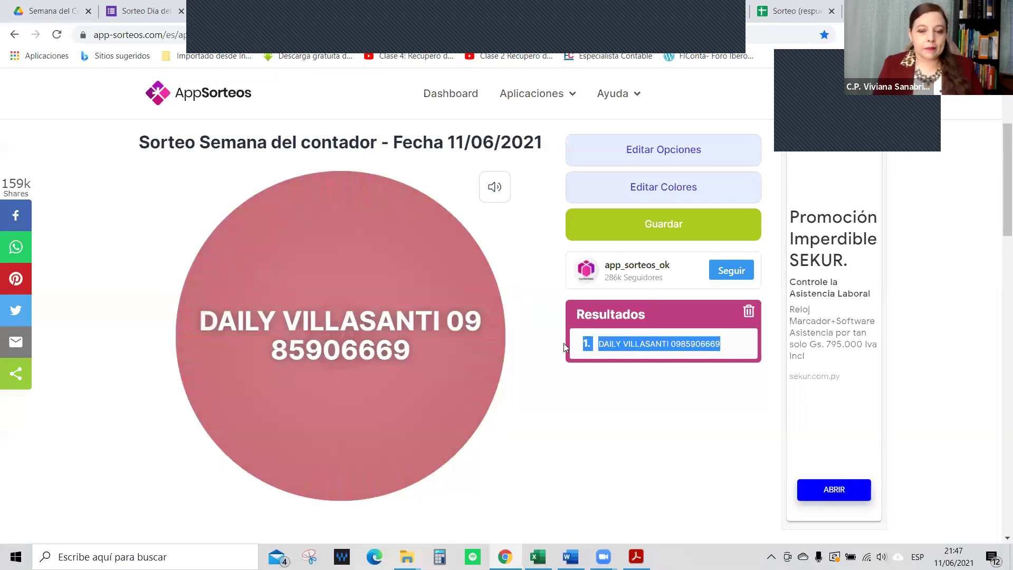
left_click(554, 543)
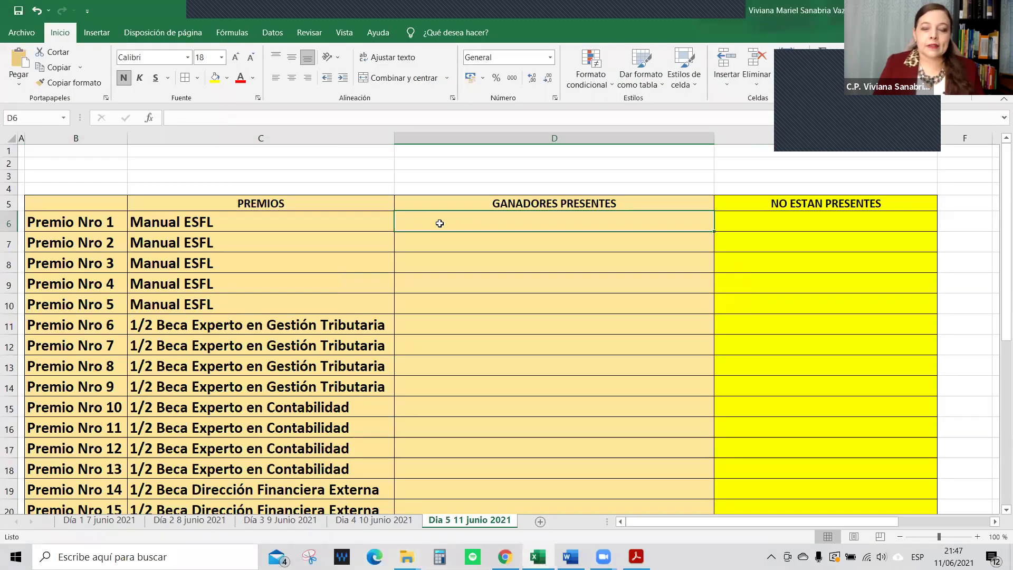
right_click(440, 223)
left_click(489, 280)
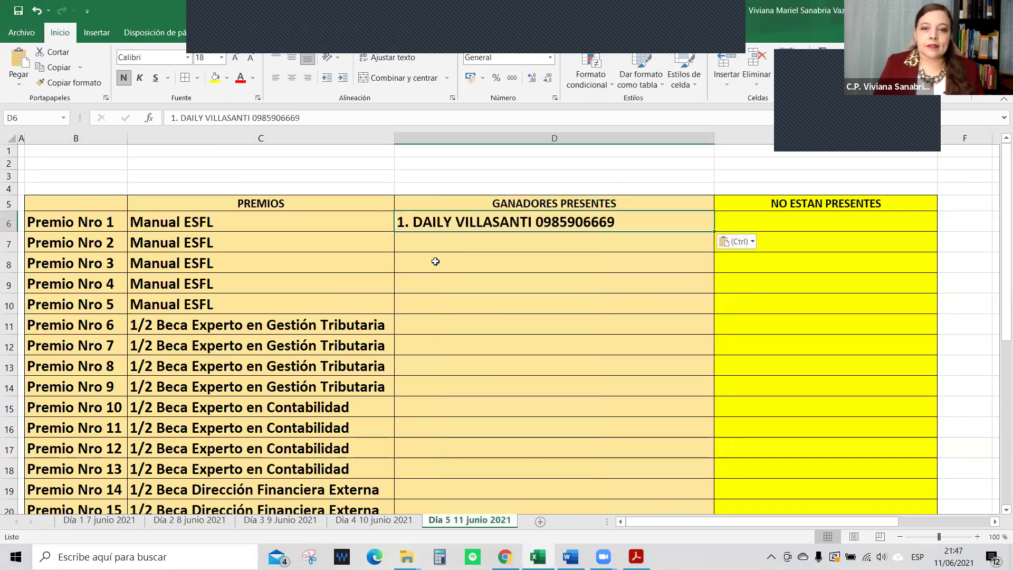
left_click(446, 247)
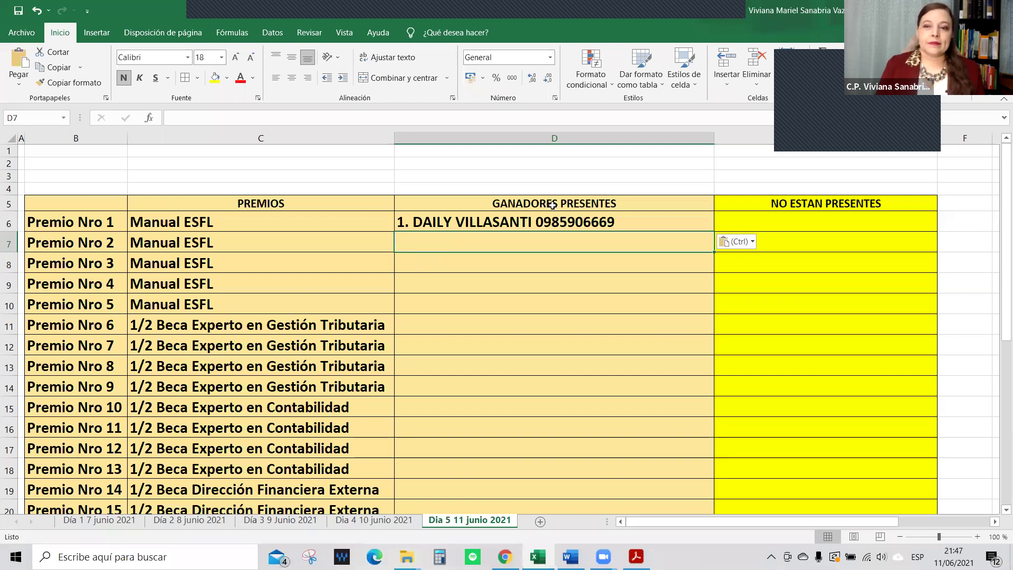
key("Up")
key("Right")
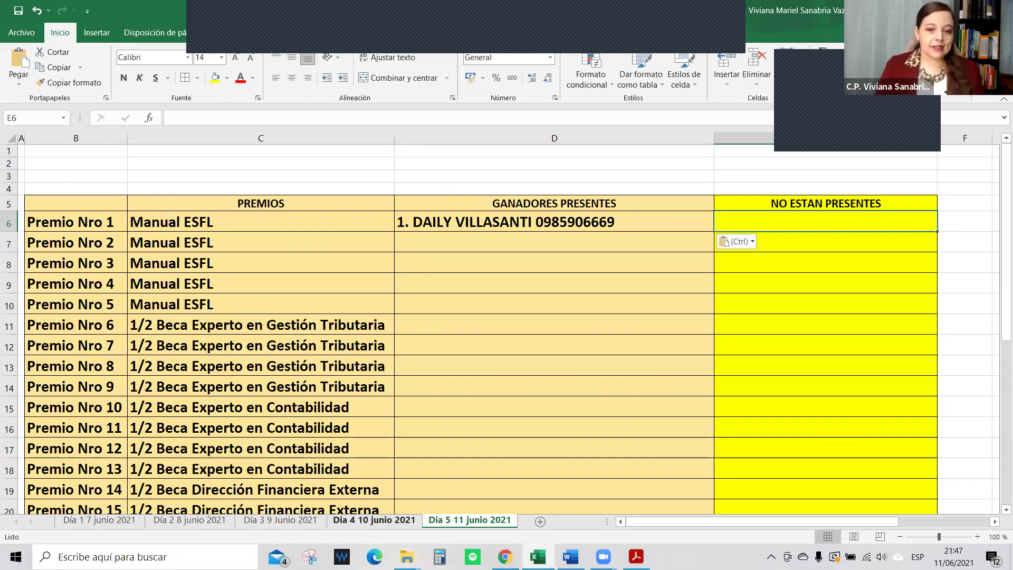
left_click(505, 557)
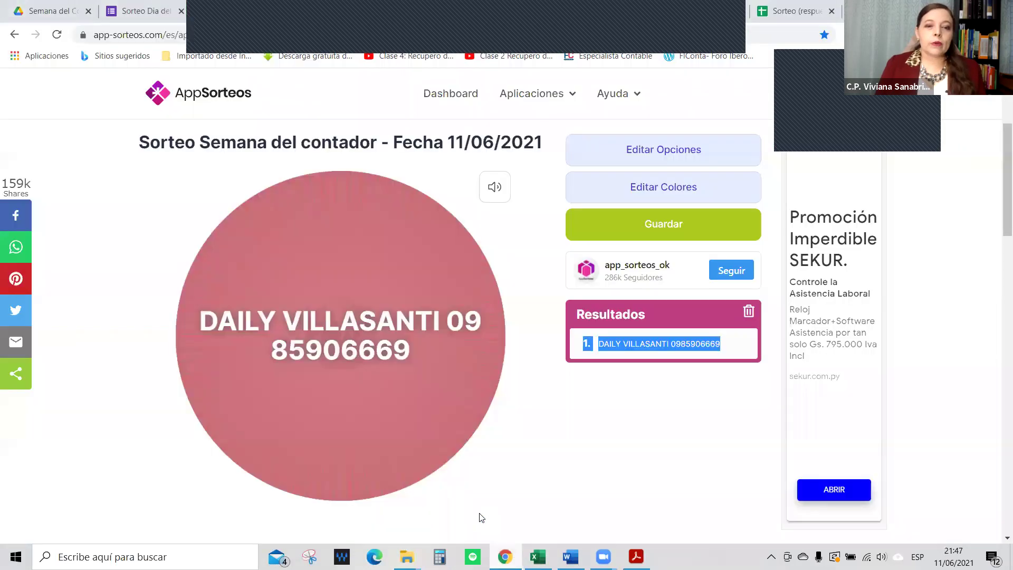
Spin again and paste the second winner into Excel cell D7 for Premio Nro 2
left_click(341, 330)
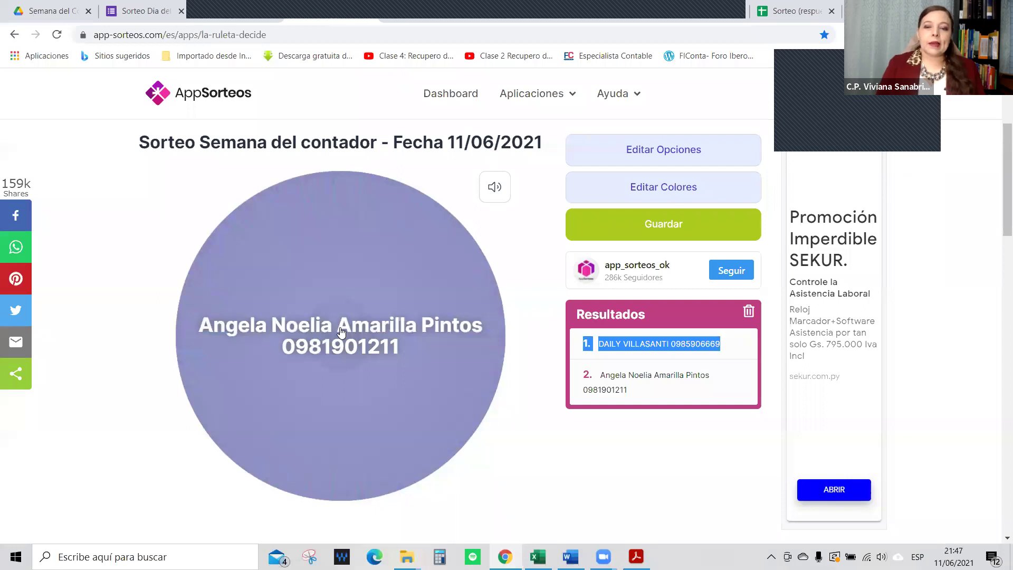
left_click_drag(635, 398, 574, 380)
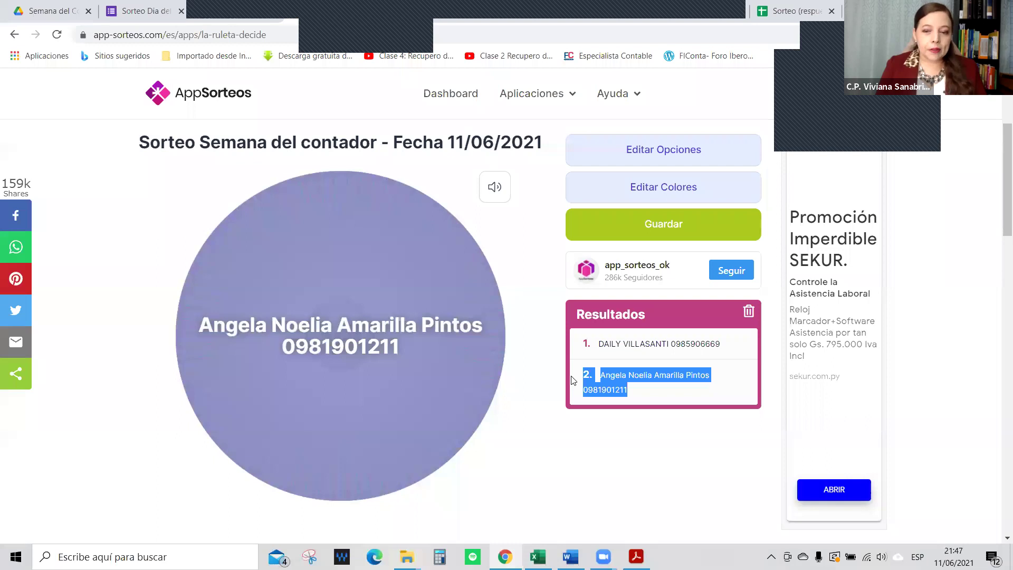
left_click(537, 555)
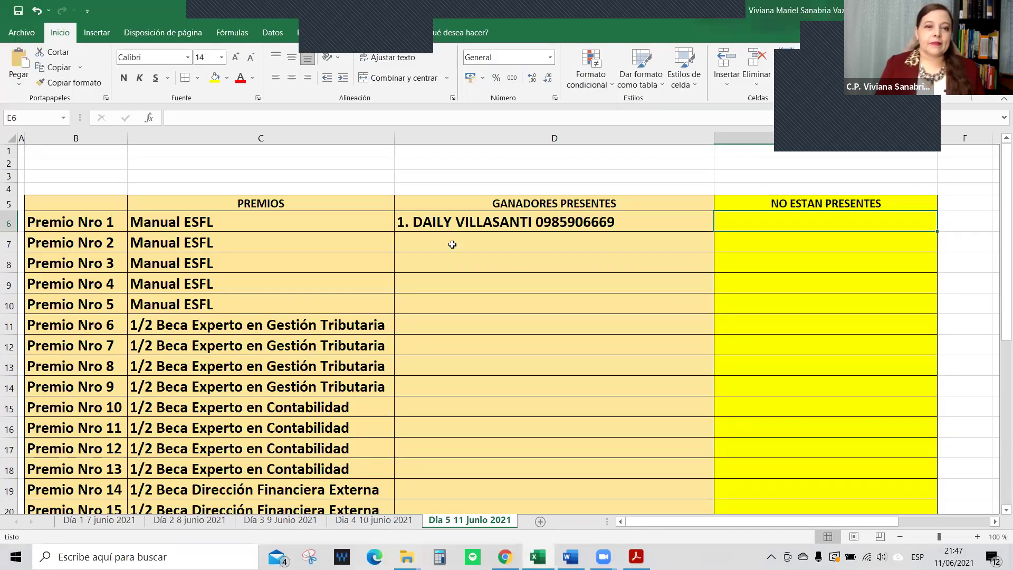
left_click(453, 245)
right_click(453, 244)
left_click(498, 300)
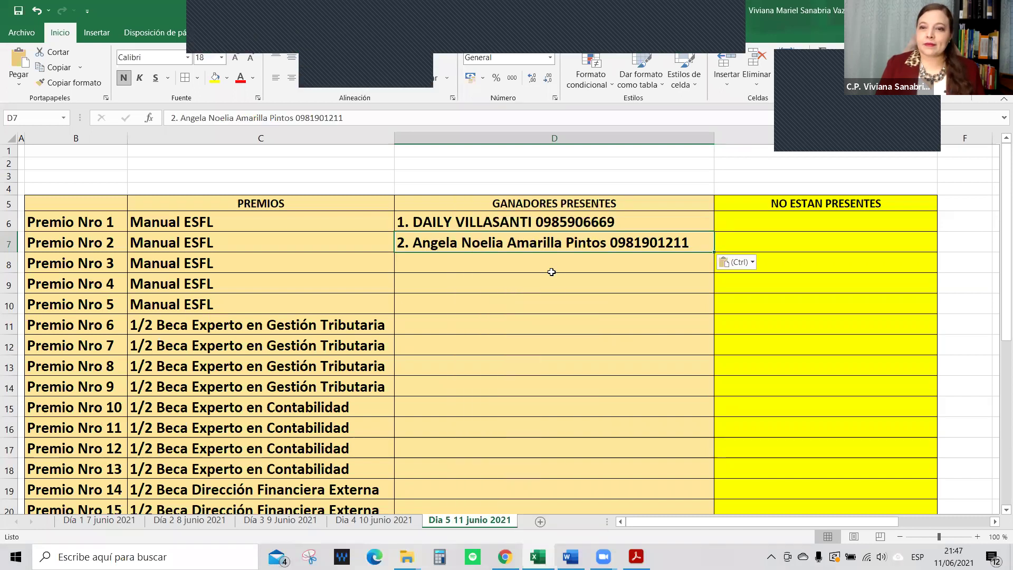
left_click(428, 265)
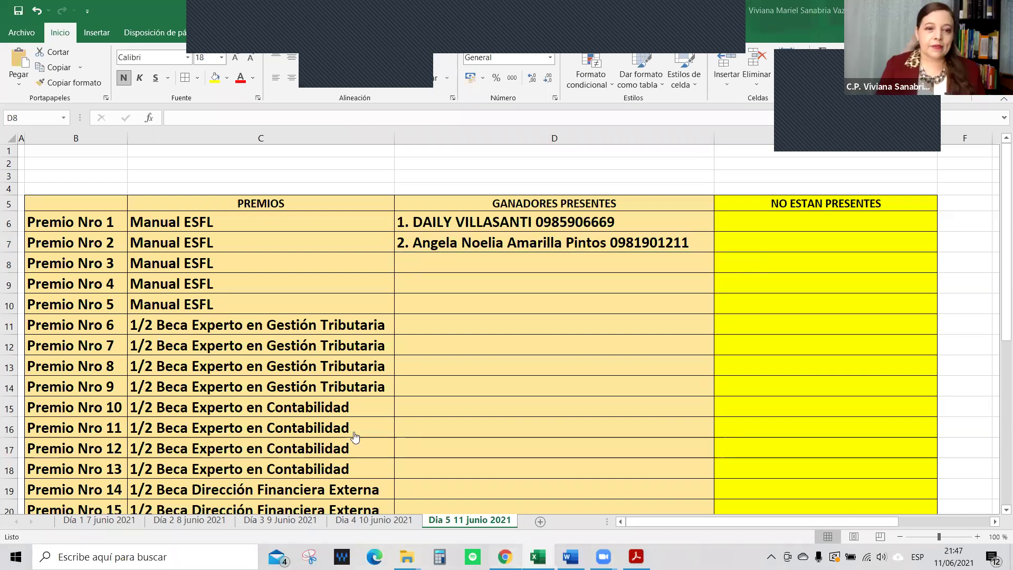
key("alt+Tab")
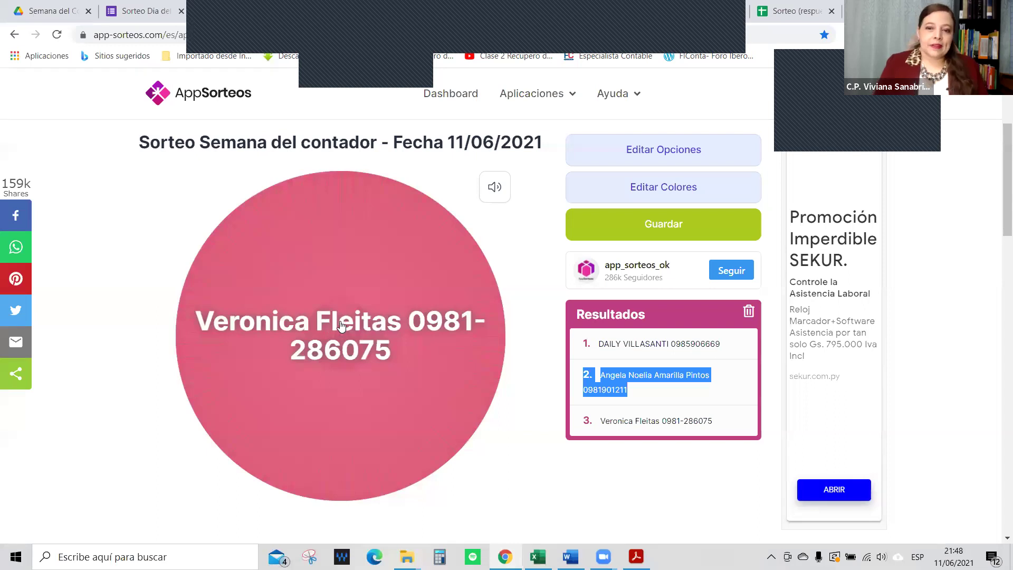
Paste the third result into Excel cell D8, matching destination formatting, for Premio Nro 3
left_click(718, 422)
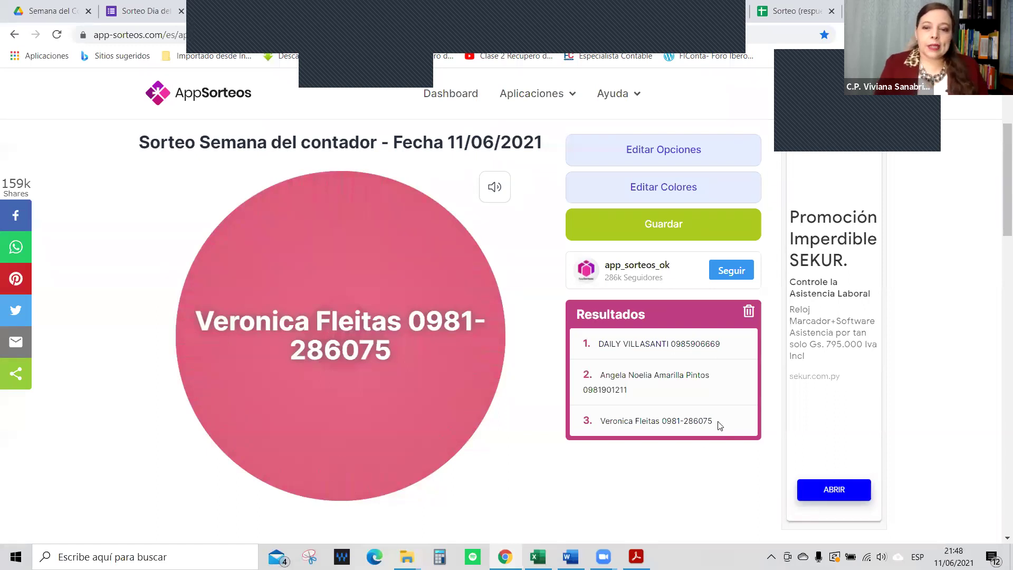
left_click_drag(720, 425, 563, 412)
key("ctrl+c")
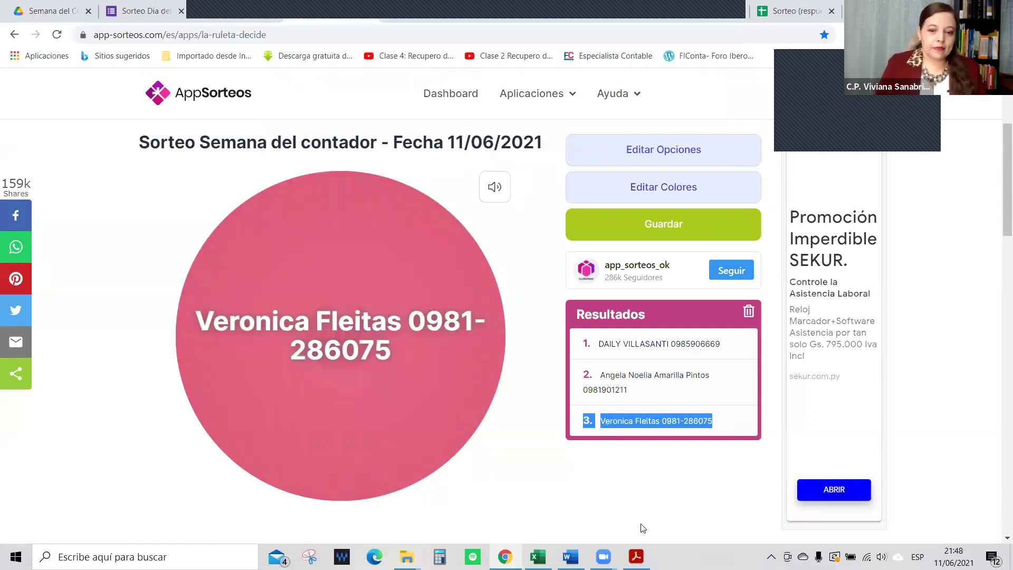
left_click(538, 557)
left_click(448, 270)
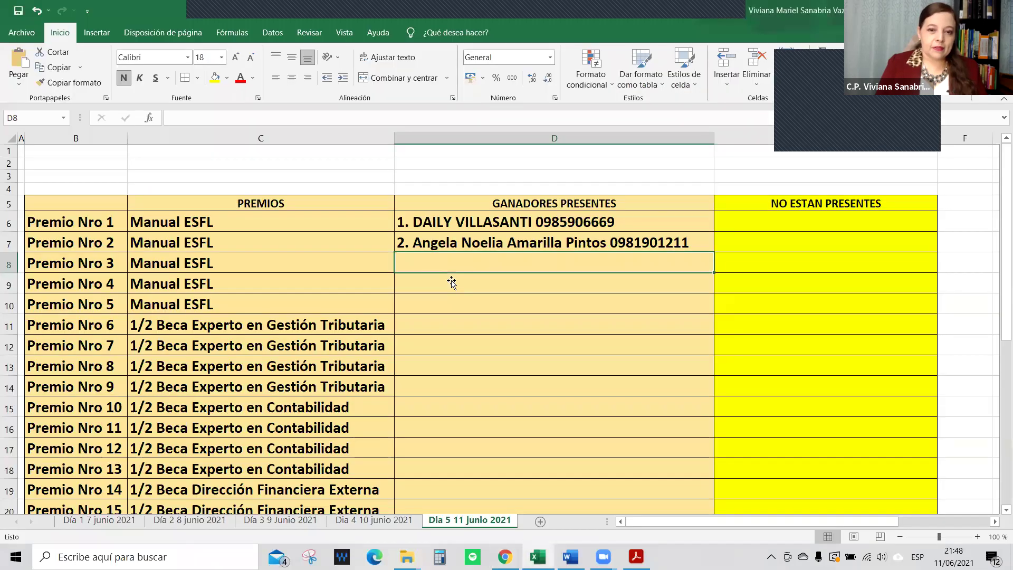
right_click(447, 266)
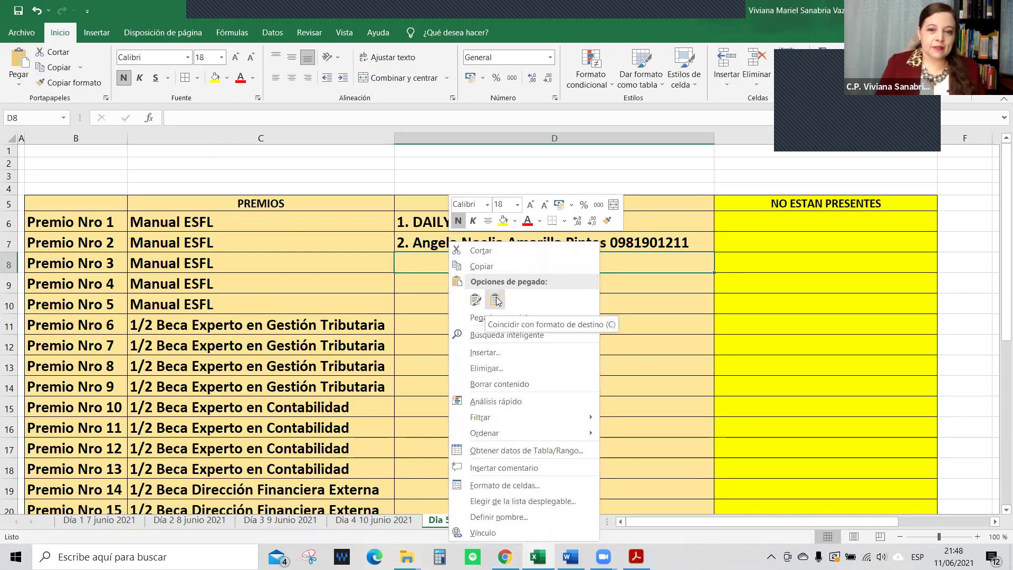
left_click(496, 296)
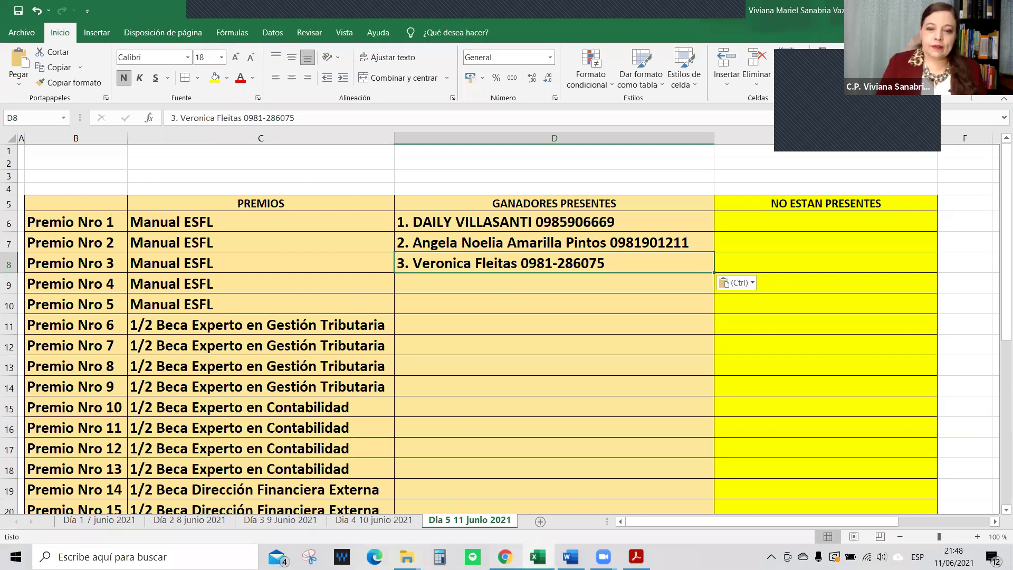
key("alt+Tab")
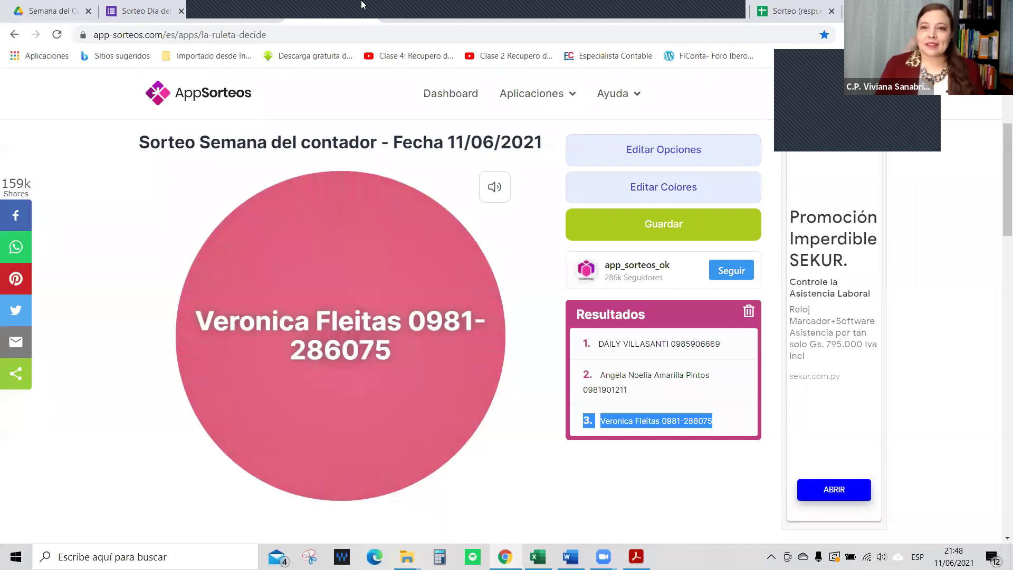
Draw the third winner on the wheel so it appears as Resultados entry 3
left_click(729, 32)
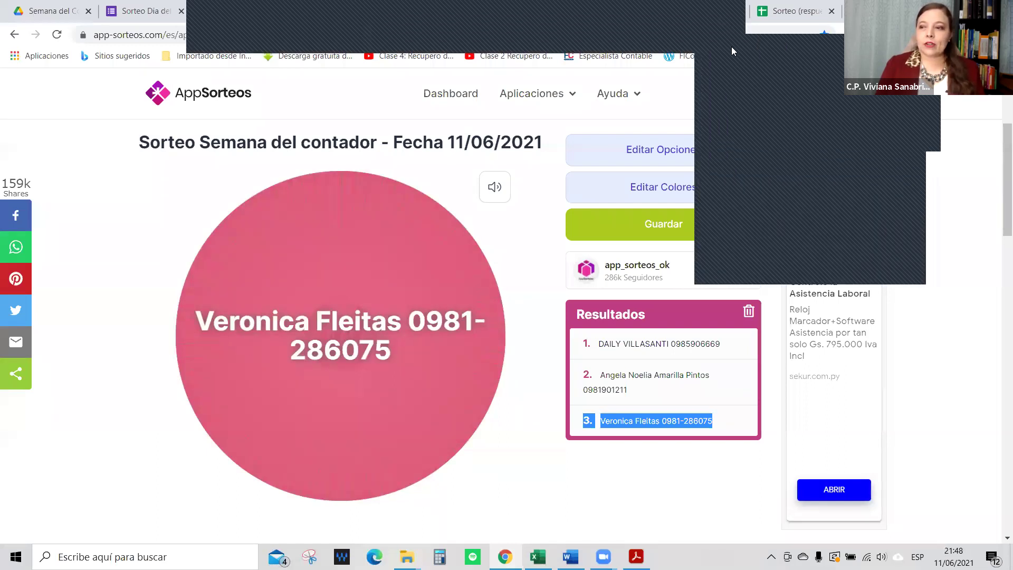
left_click(577, 97)
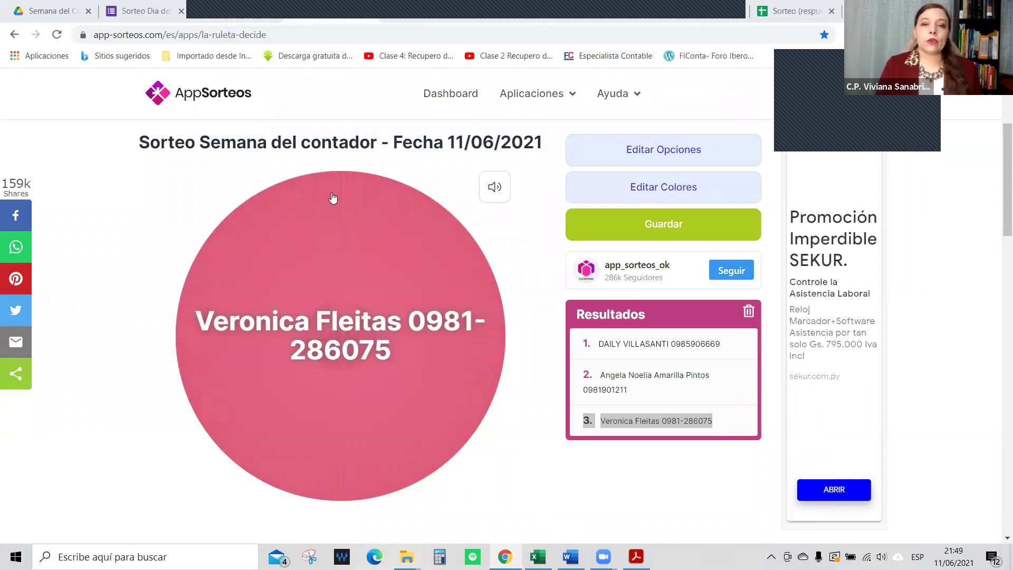
Dismiss the third winner's announcement, spin the wheel, and select the fourth winner's result entry
left_click(347, 341)
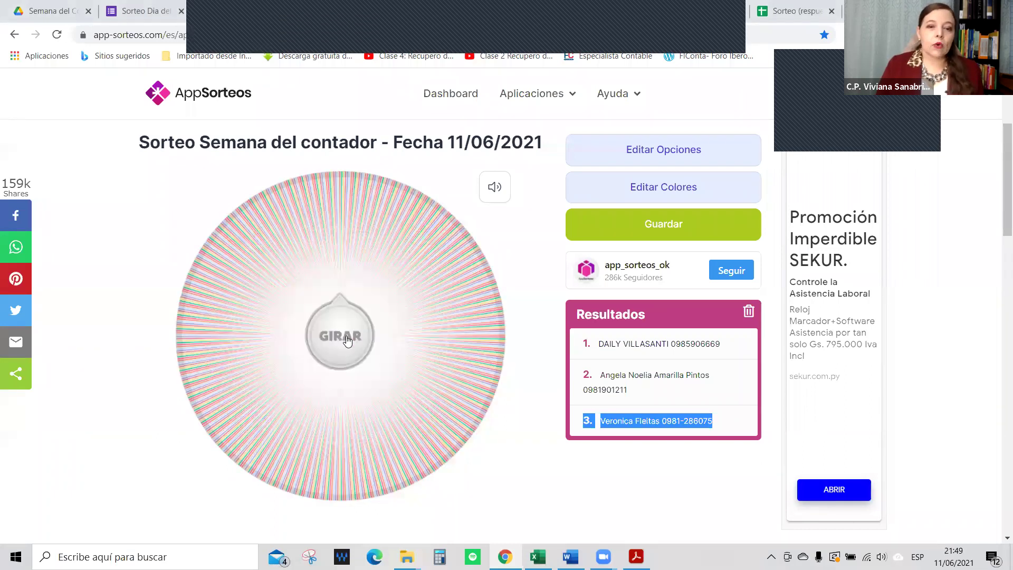
left_click(347, 341)
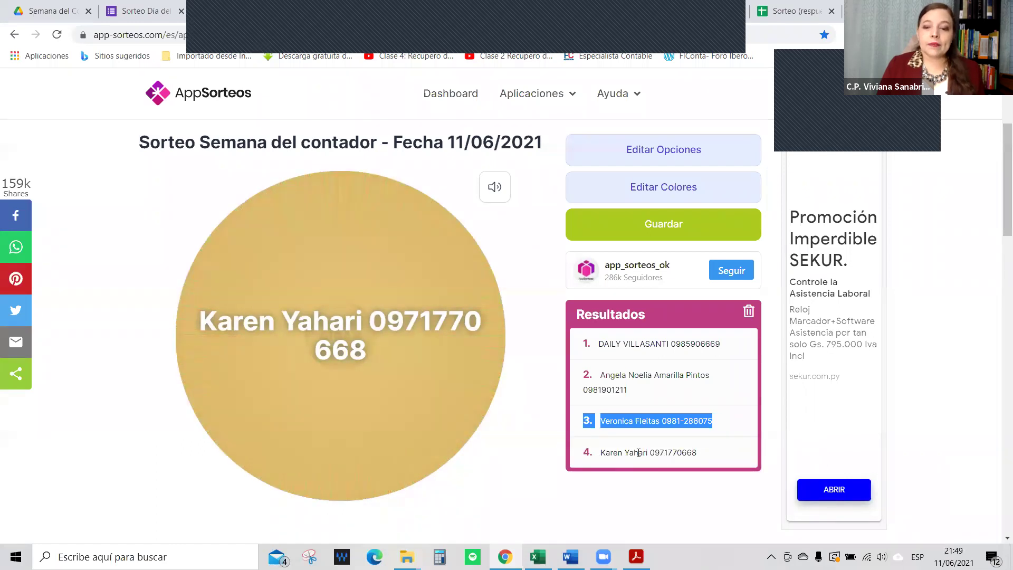
left_click_drag(715, 451, 575, 456)
key("ctrl+c")
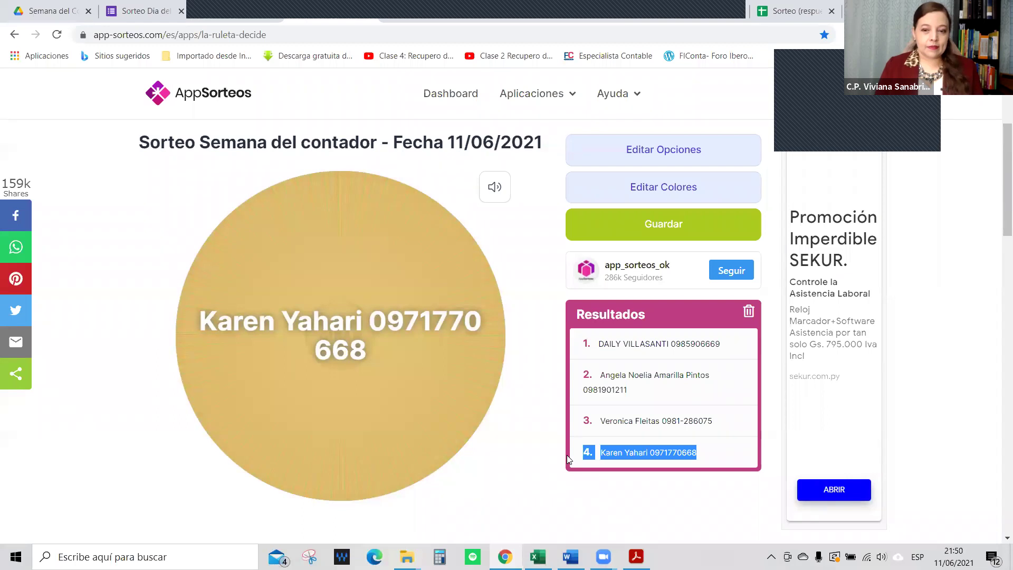
Paste the fourth winner as text into D9 for Premio Nro 4, then return to the draw page
left_click(537, 556)
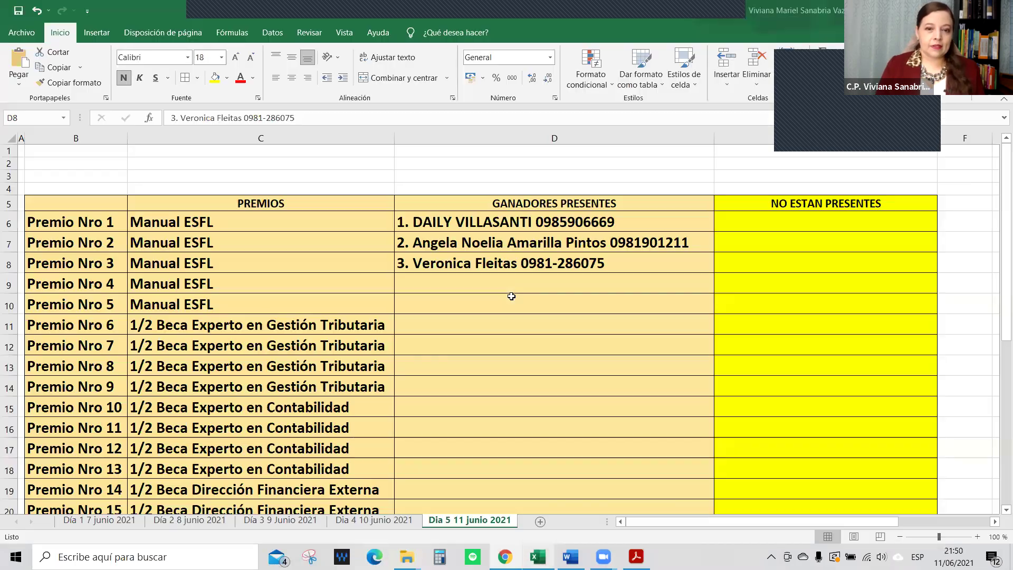
right_click(508, 285)
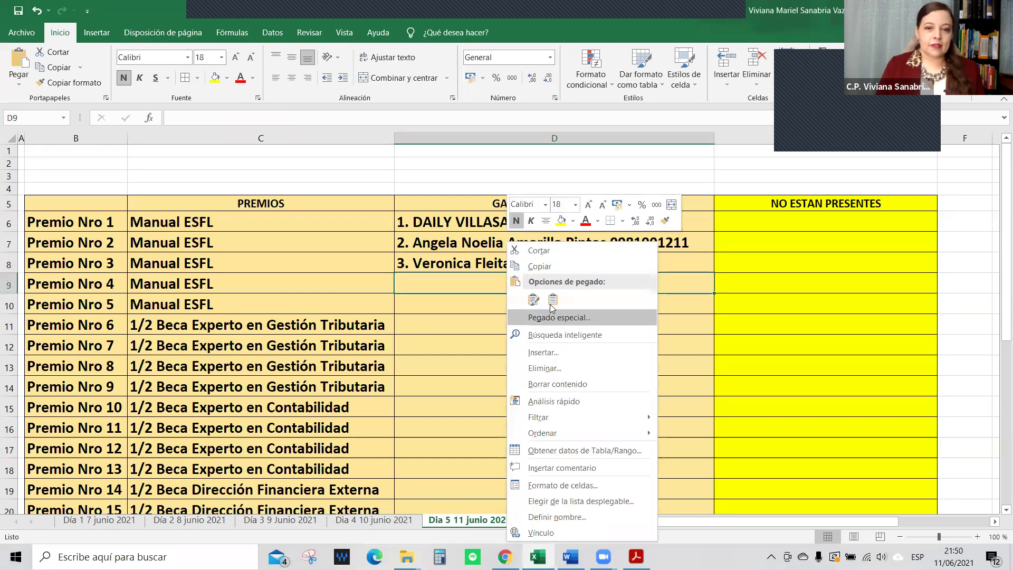
left_click(533, 300)
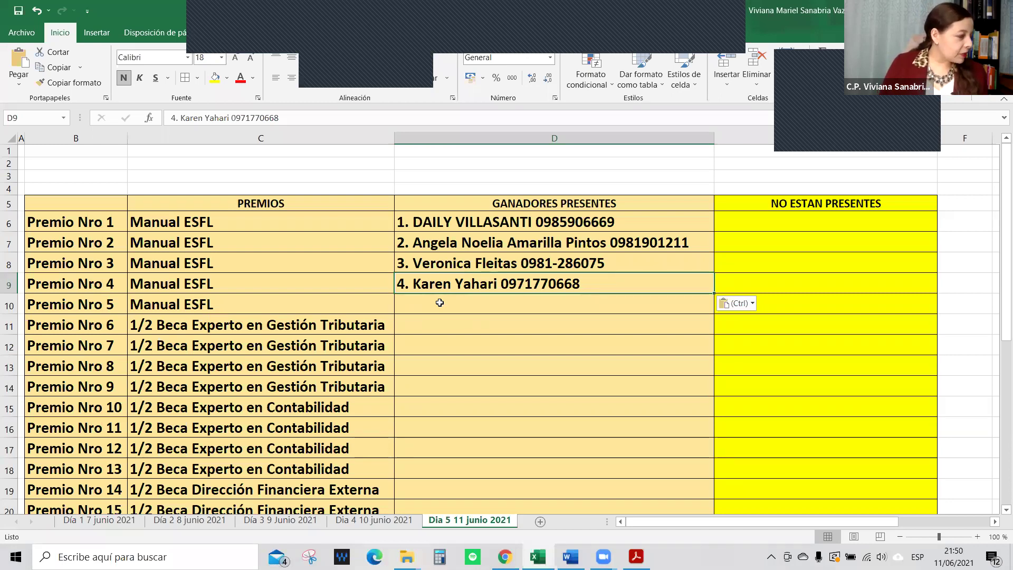
left_click(439, 303)
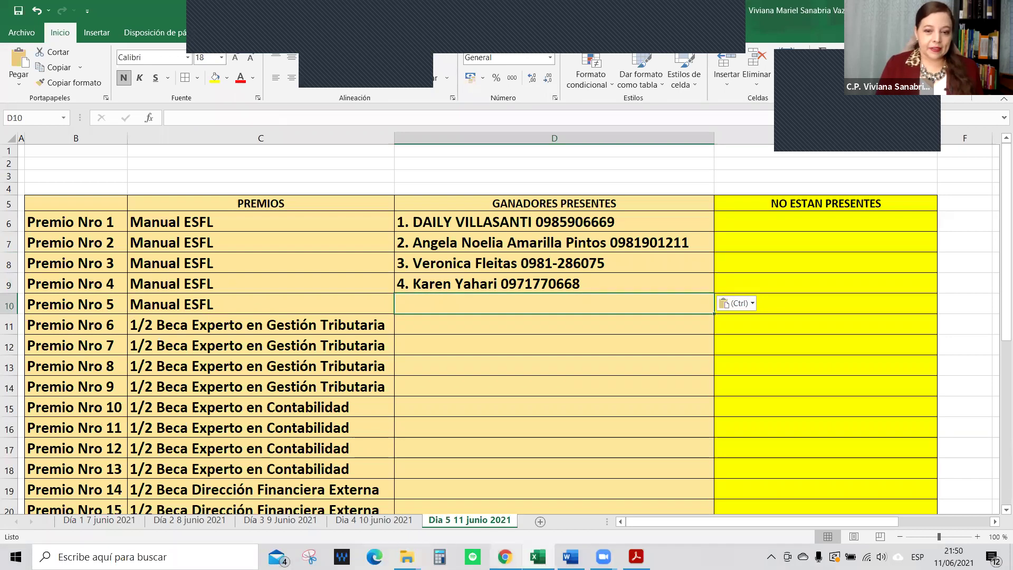
mouse_move(505, 556)
left_click(505, 496)
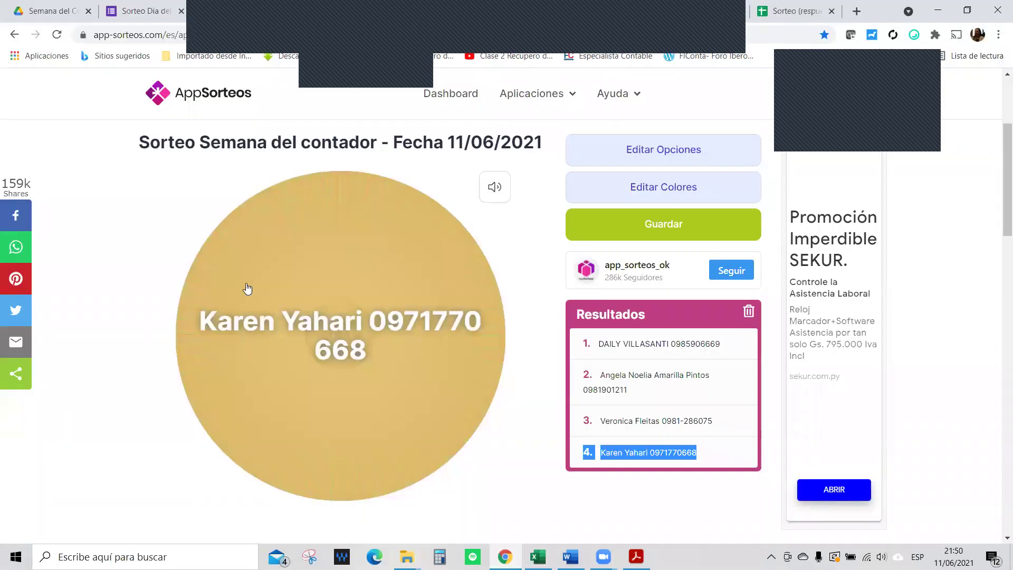
Dismiss the fourth winner, spin again, and select the fifth winner's entry in Resultados
left_click(330, 342)
left_click(330, 342)
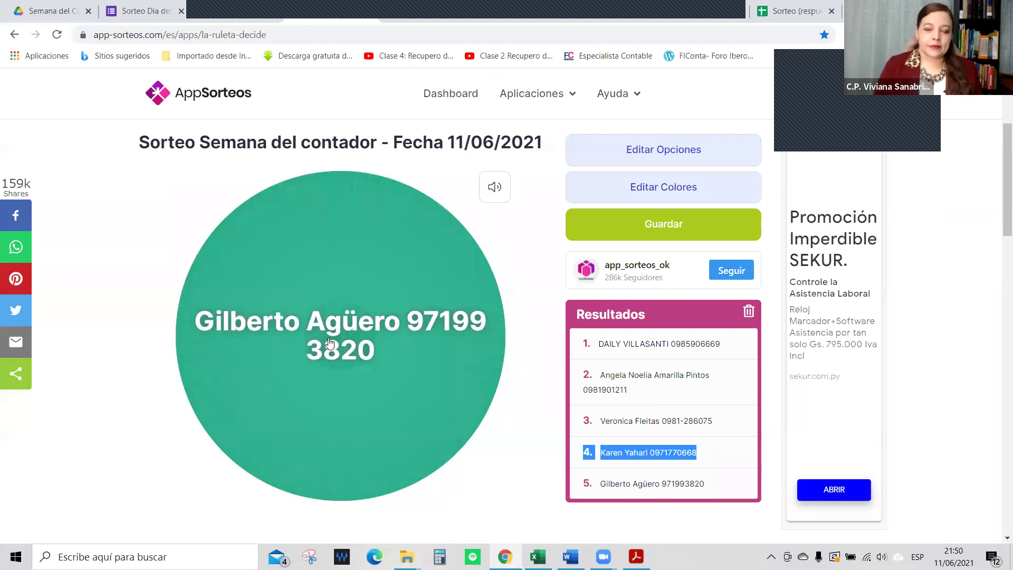
left_click(733, 486)
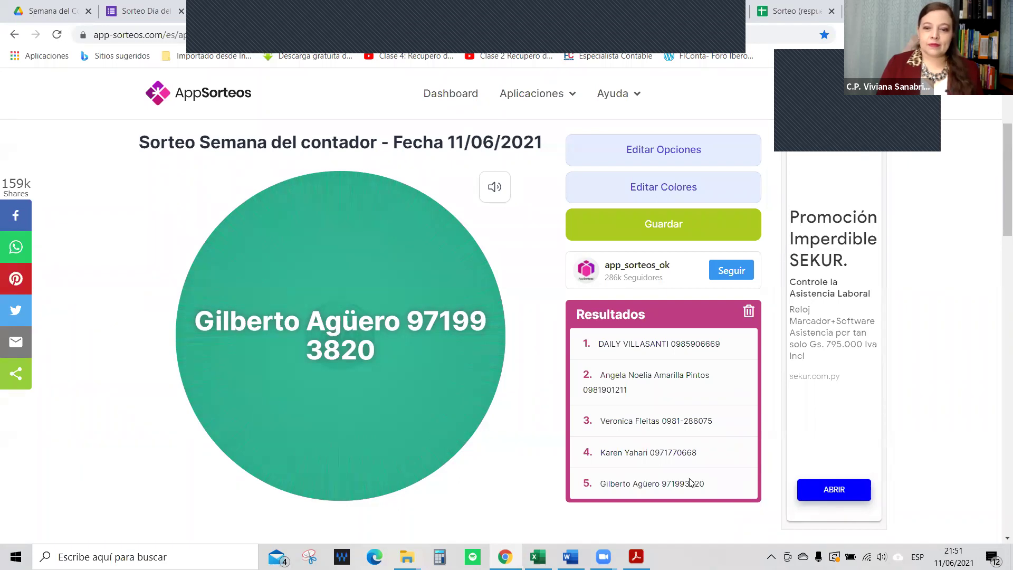
triple_click(567, 481)
key("ctrl+c")
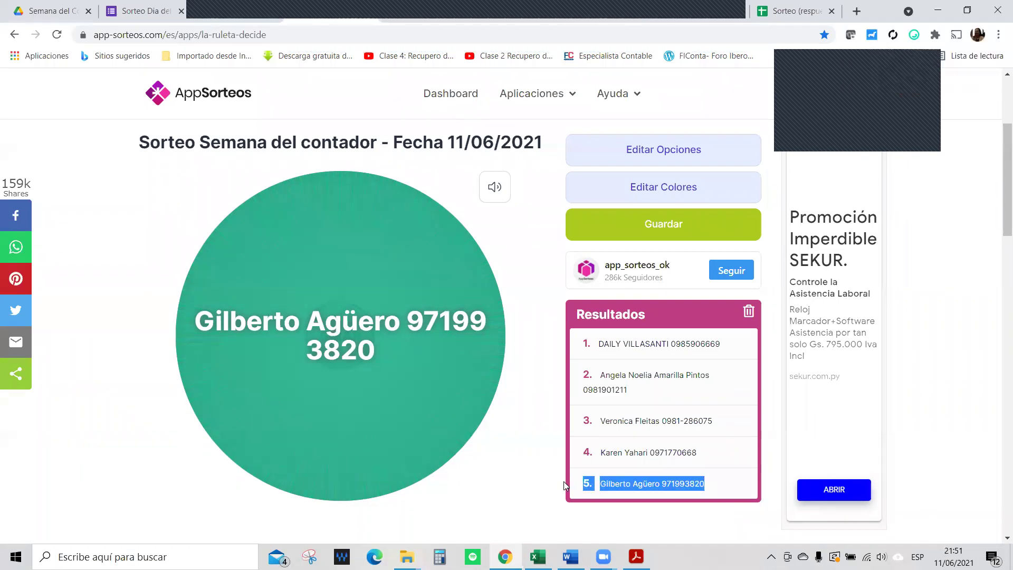
Paste the fifth winner as text into D10 for Premio Nro 5, then switch back to the browser
left_click(537, 557)
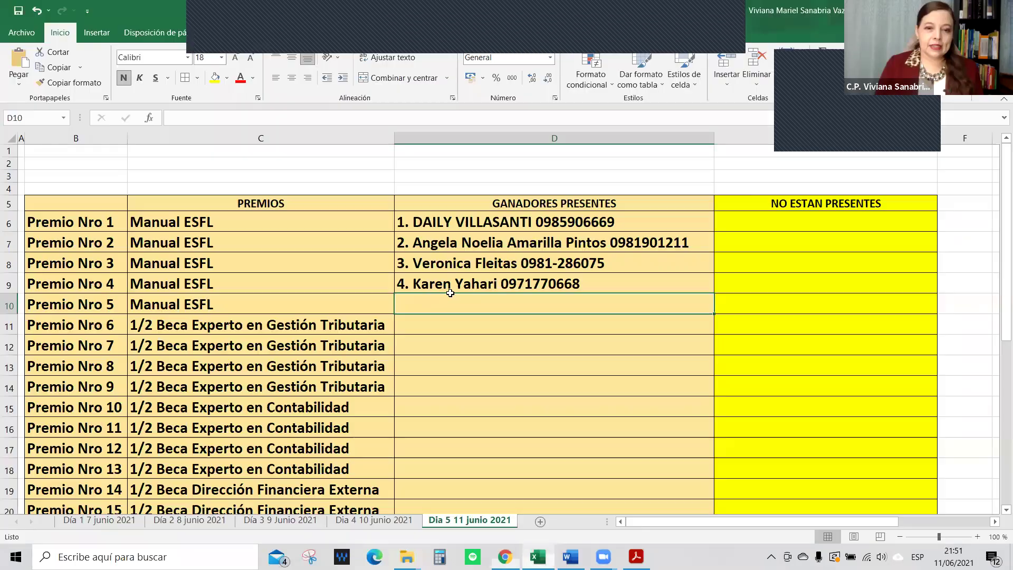
right_click(448, 306)
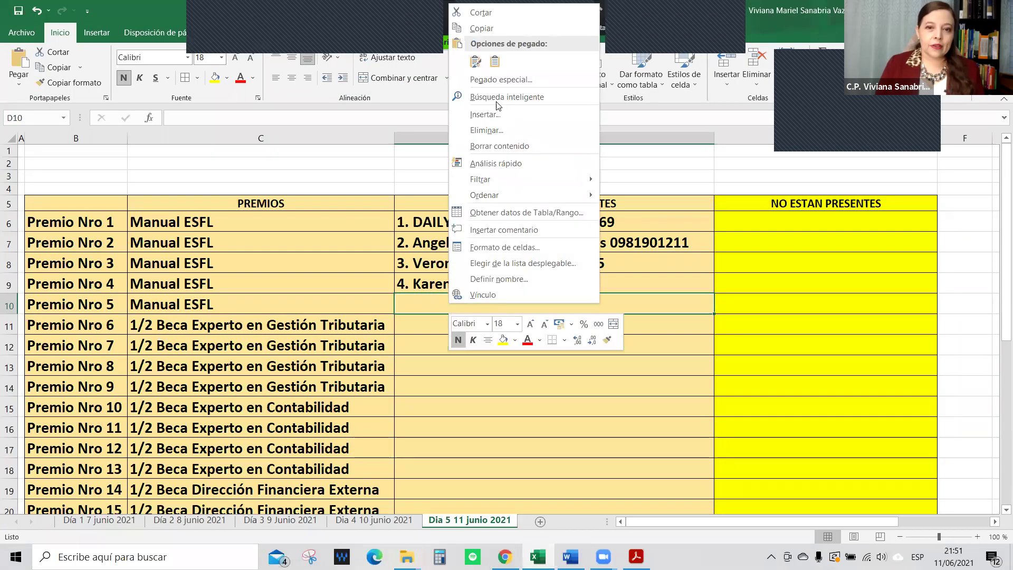
left_click(494, 61)
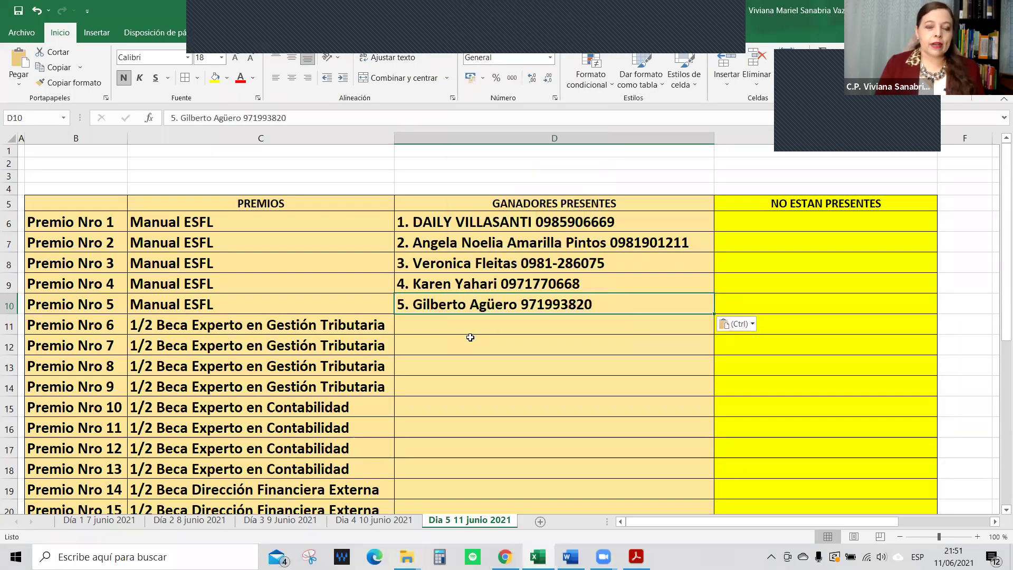
key("Down")
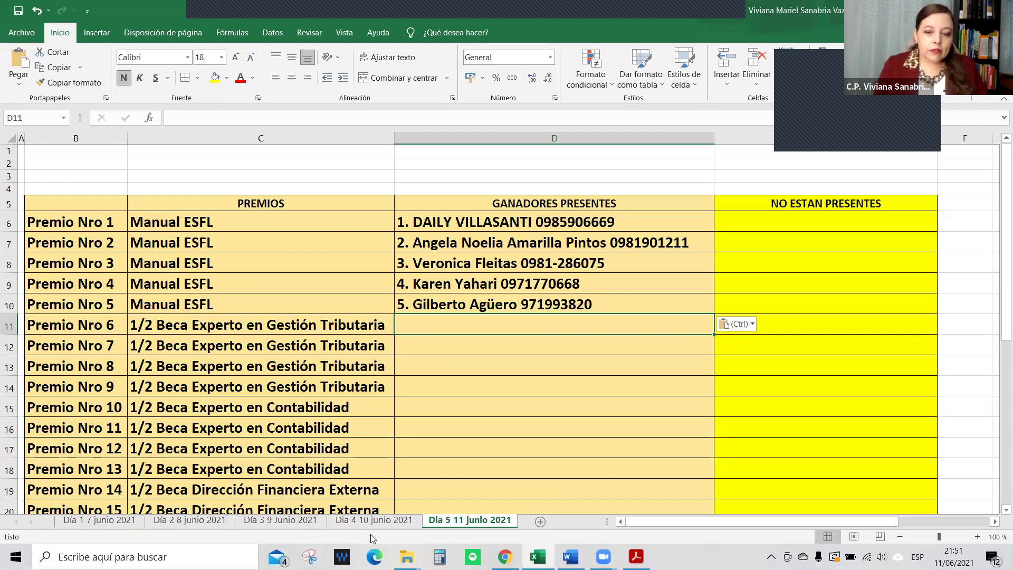
key("Escape")
key("alt+Tab")
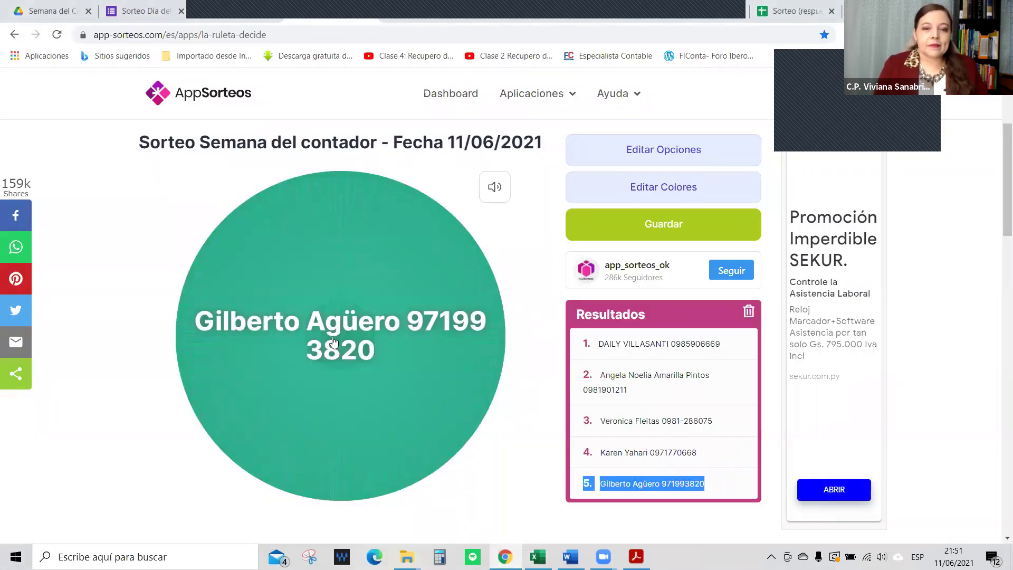
Spin the wheel again and select only the sixth winner's entry in Resultados
left_click(334, 342)
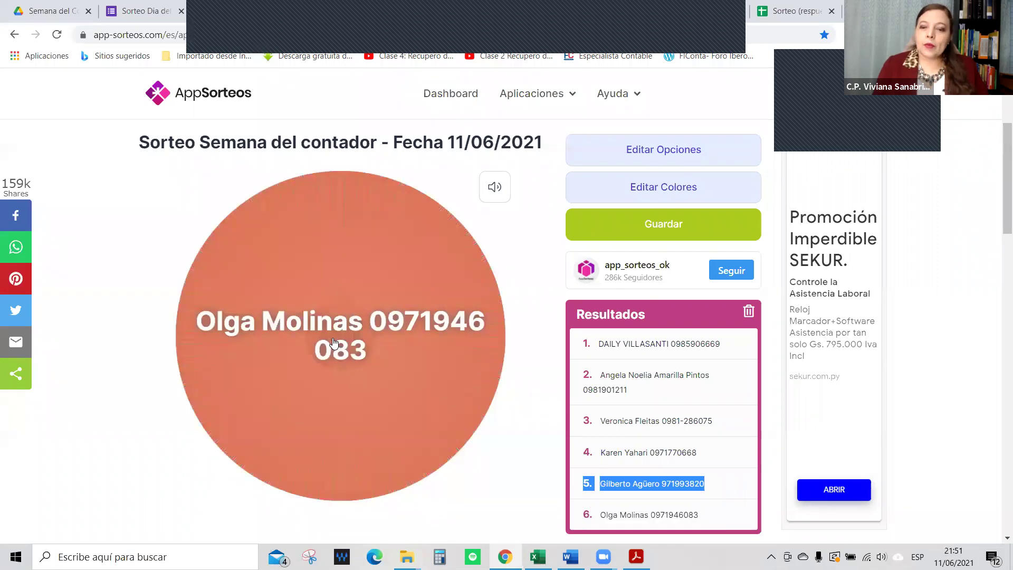
left_click(713, 512)
left_click_drag(713, 517, 554, 507)
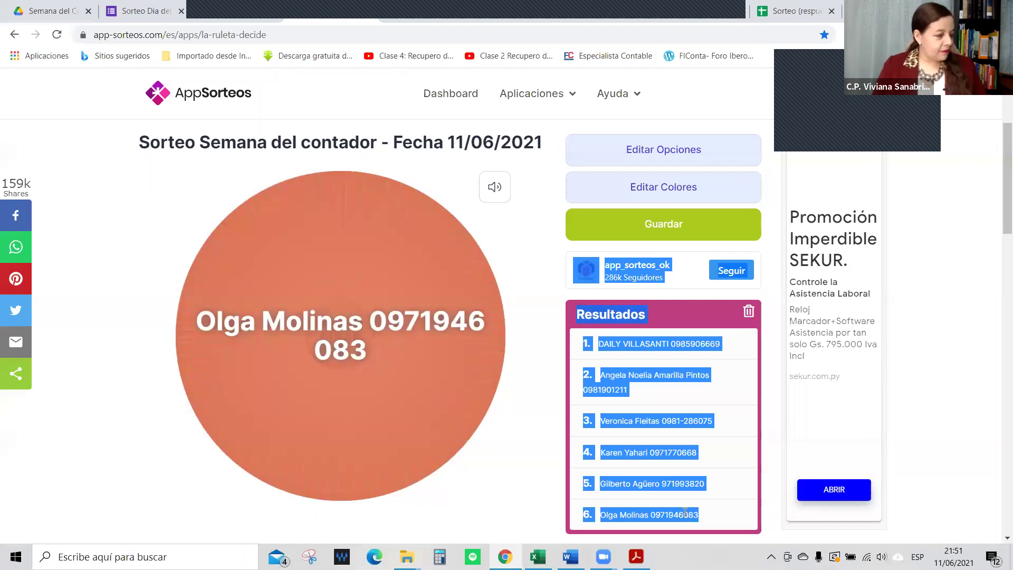
left_click_drag(704, 515, 579, 524)
key("ctrl+c")
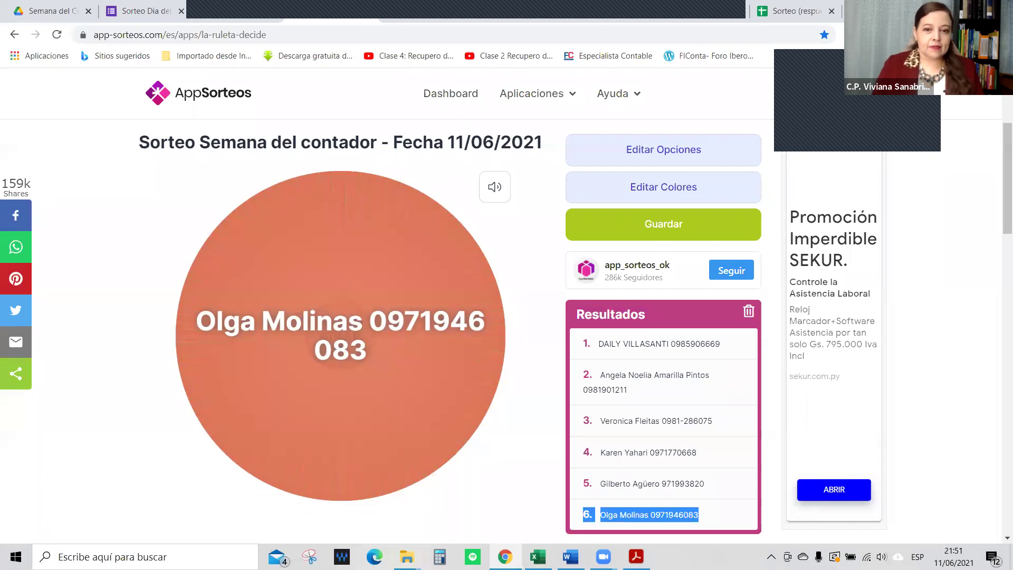
Paste the sixth winner as text into D11 for Premio Nro 6
key("alt+Tab")
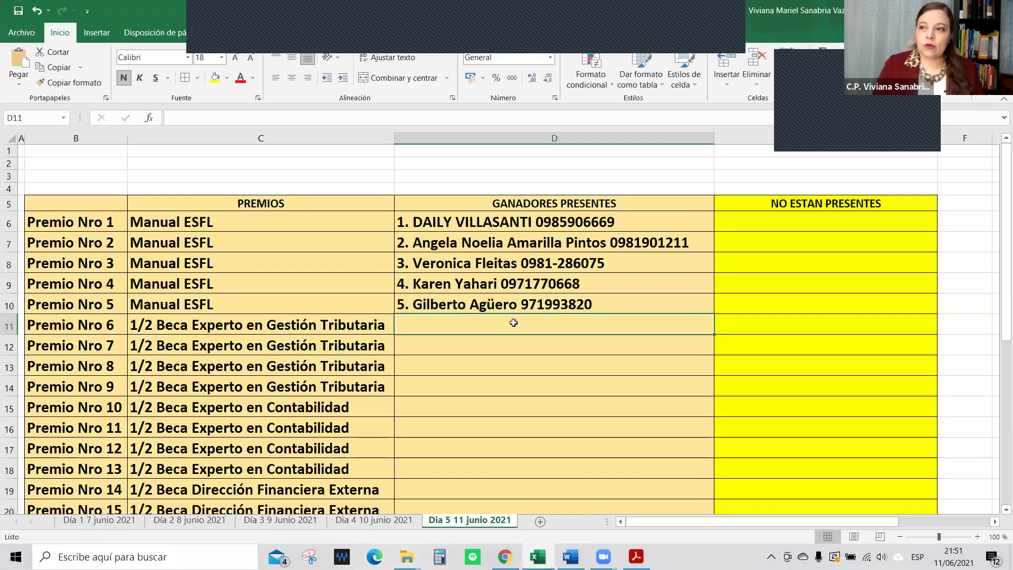
right_click(513, 322)
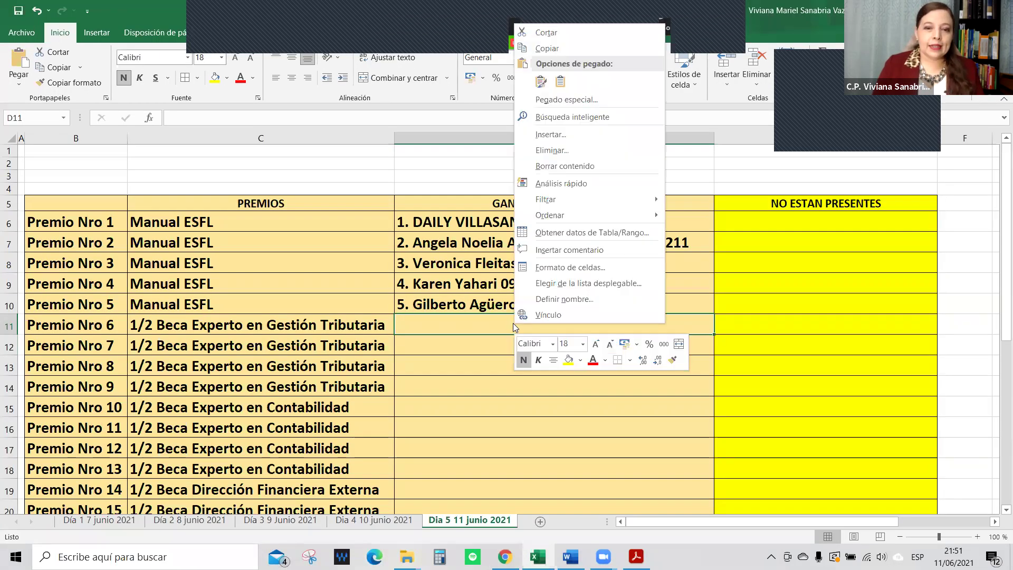
left_click(561, 85)
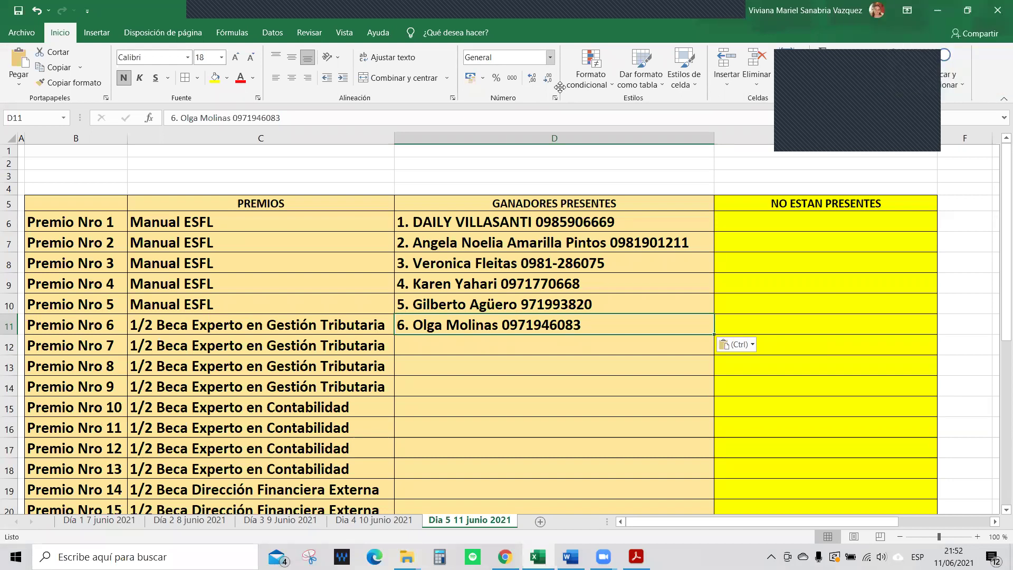
key("Escape")
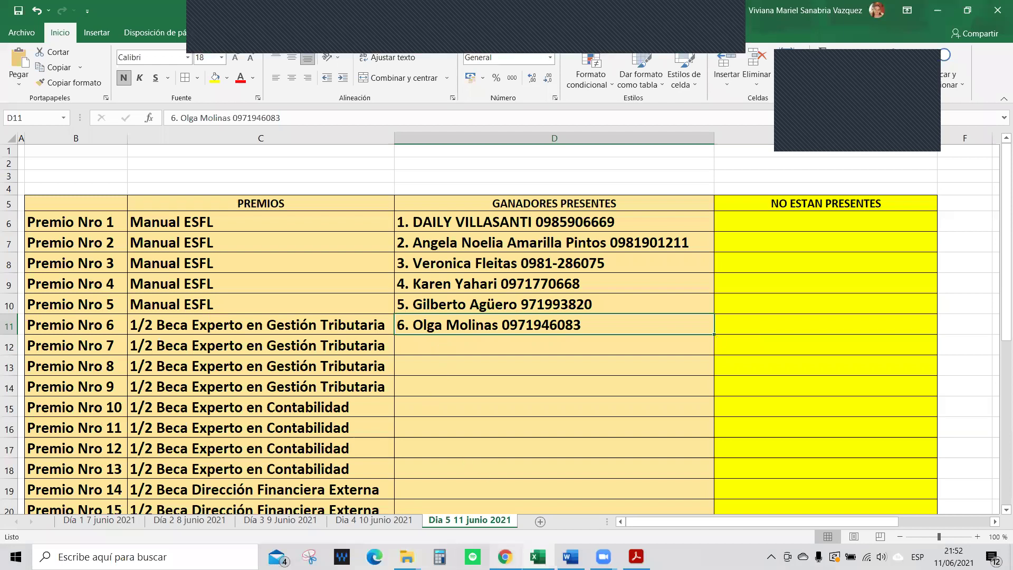
Back on the draw page, dismiss the sixth winner, spin, and select the seventh winner's entry
mouse_move(505, 557)
left_click(489, 540)
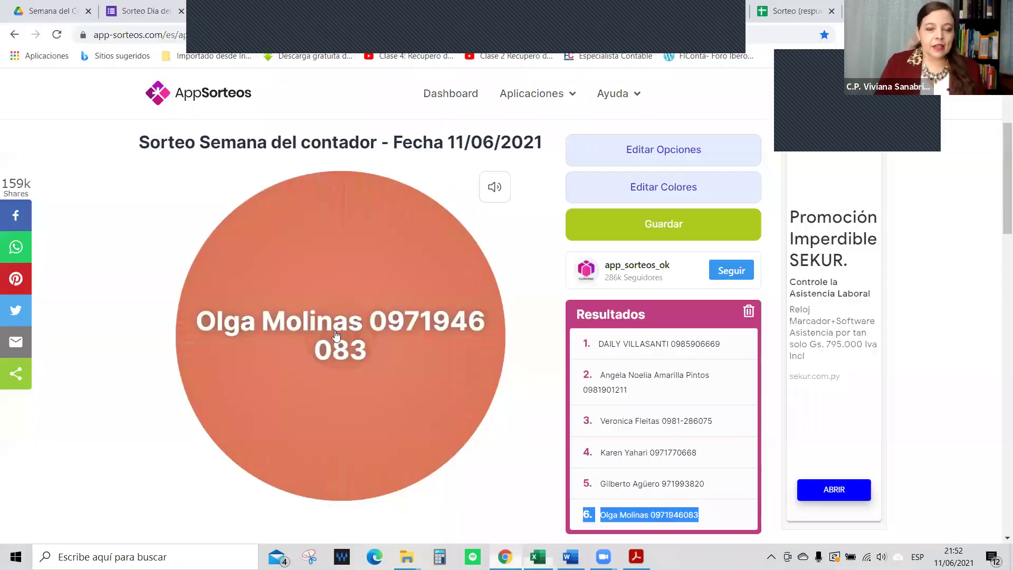
left_click(336, 335)
left_click(335, 335)
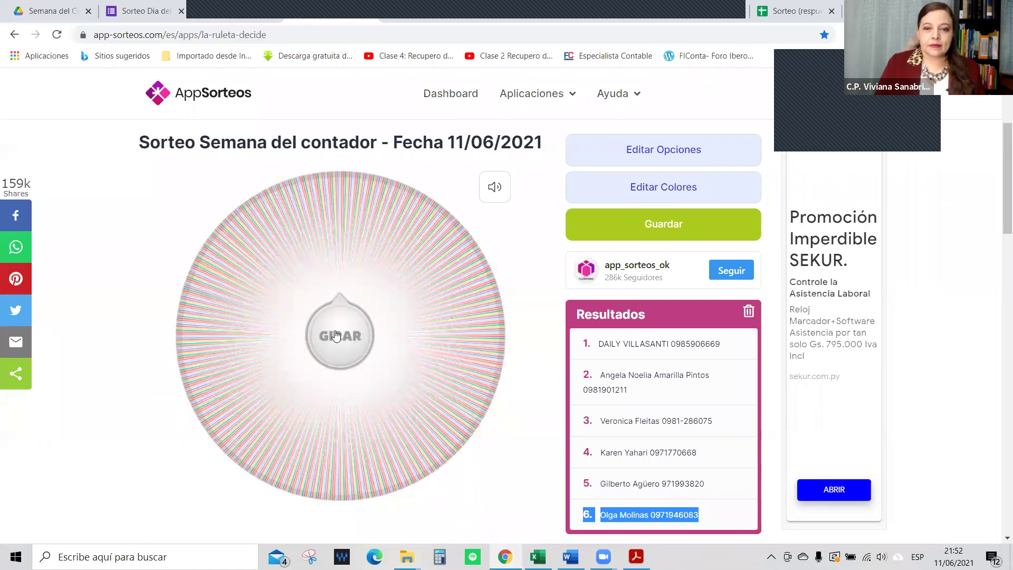
scroll(337, 334, "down", 3)
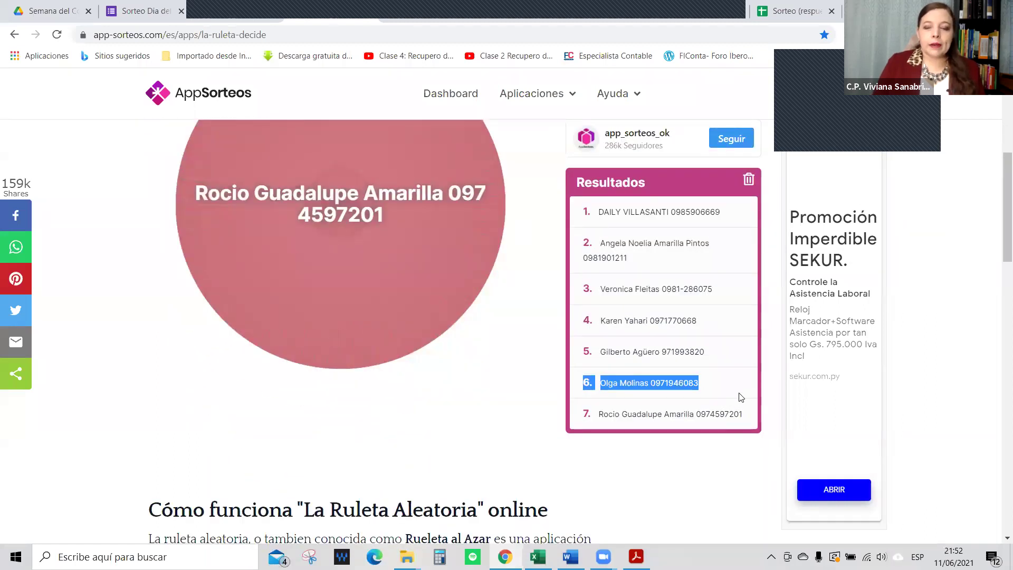
left_click(747, 412)
left_click_drag(748, 412, 578, 409)
key("ctrl+c")
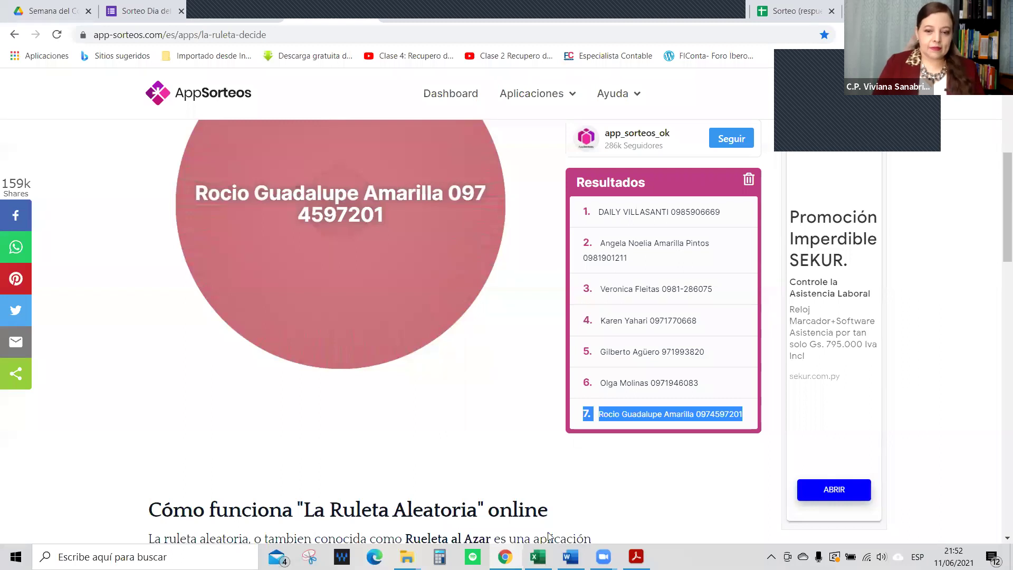
Paste the seventh winner as text into D12 for Premio Nro 7, select D13, and return to the browser
left_click(537, 557)
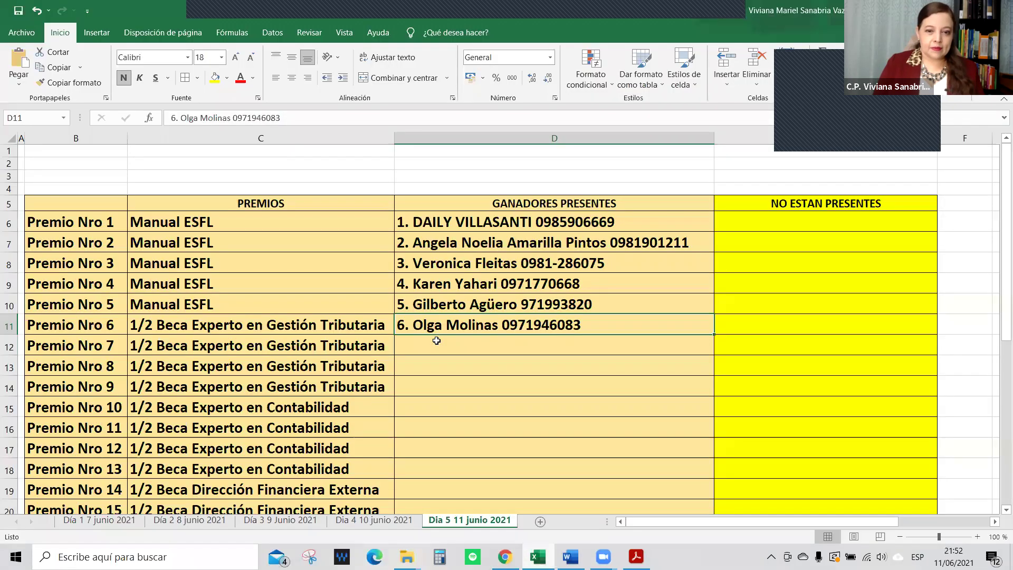
right_click(434, 345)
left_click(486, 102)
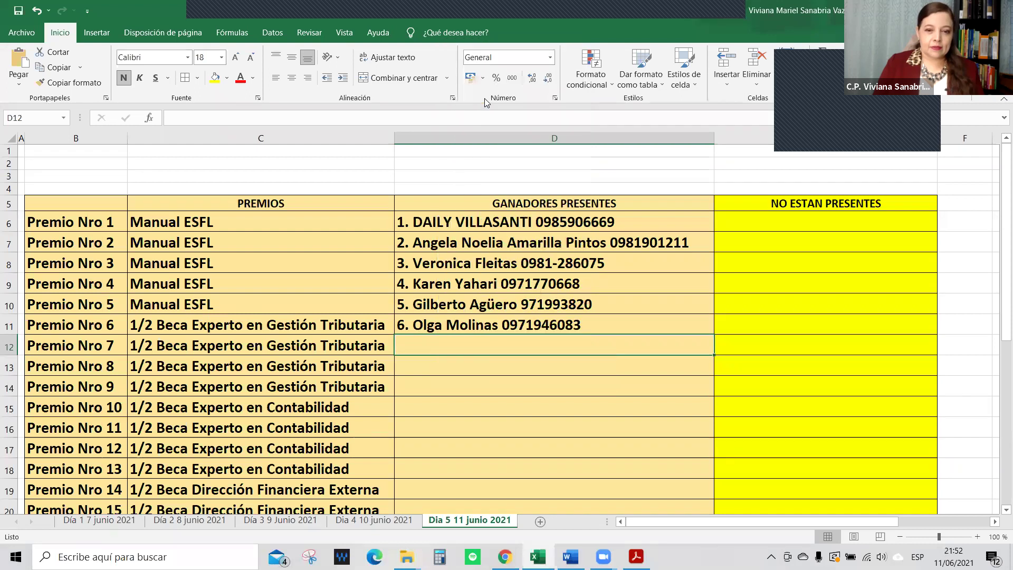
left_click(580, 367)
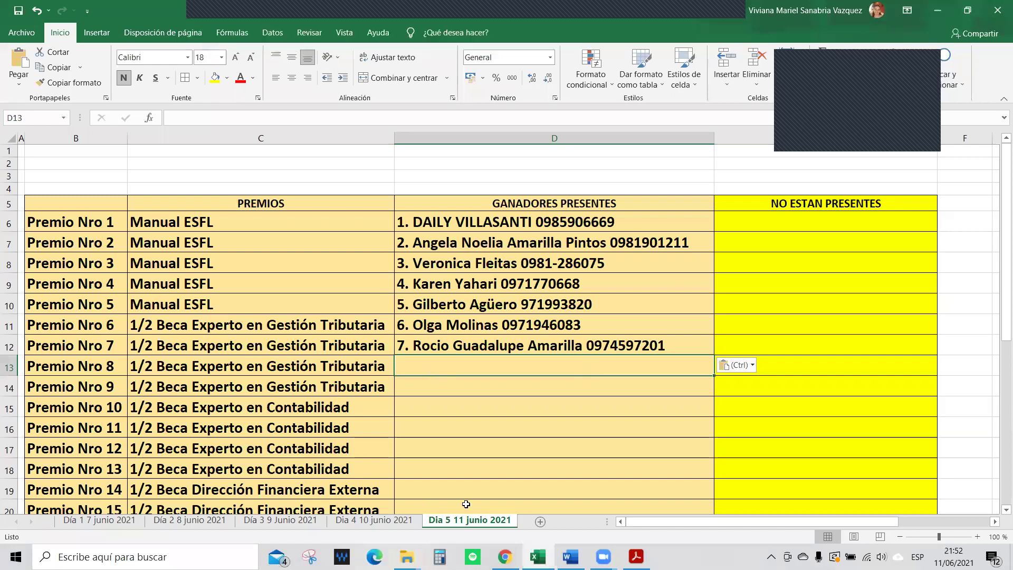
key("alt+Tab")
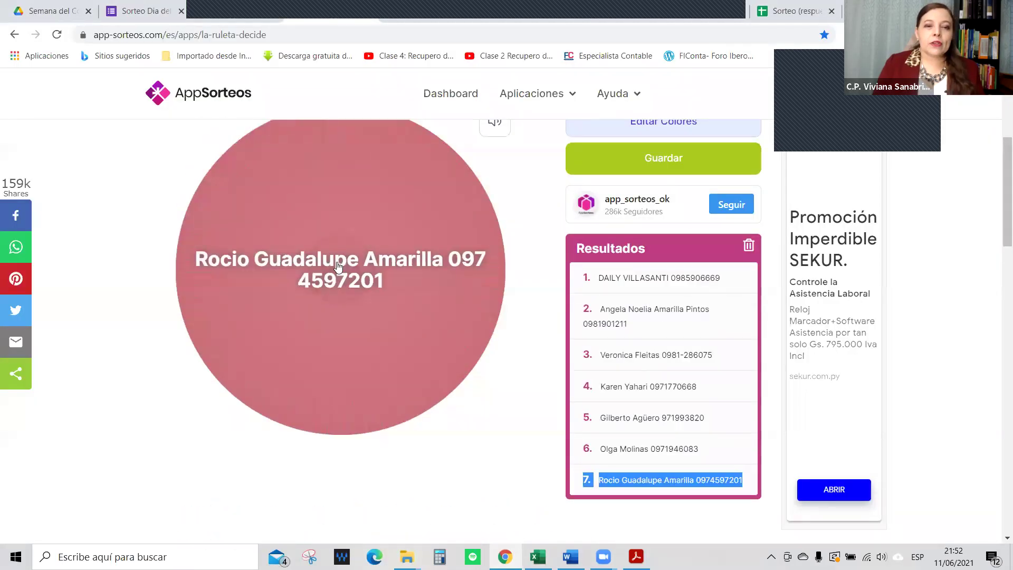
Dismiss the seventh winner, spin the wheel, and select the eighth winner's entry
left_click(338, 269)
left_click(338, 270)
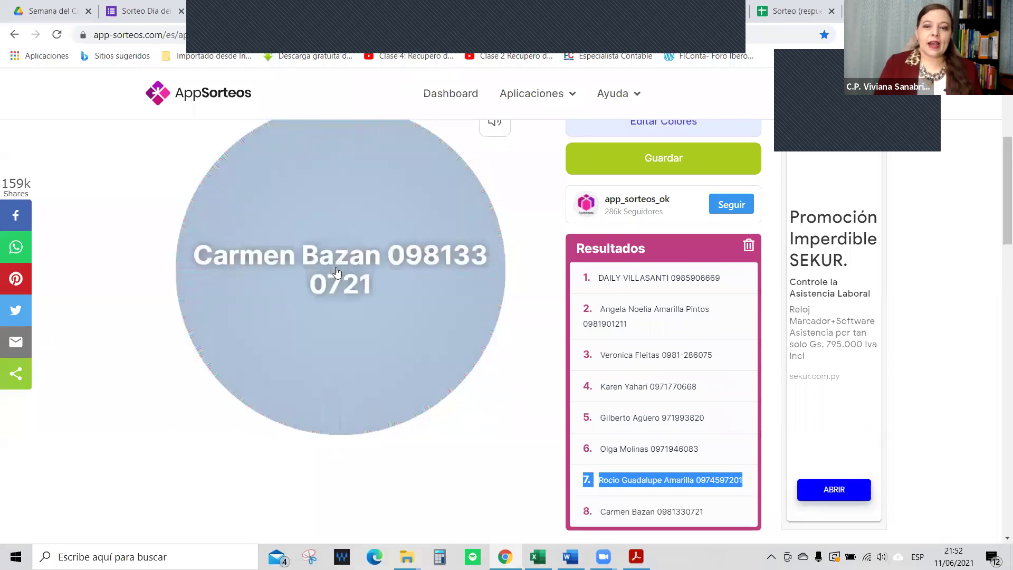
left_click_drag(422, 348, 581, 513)
key("ctrl+c")
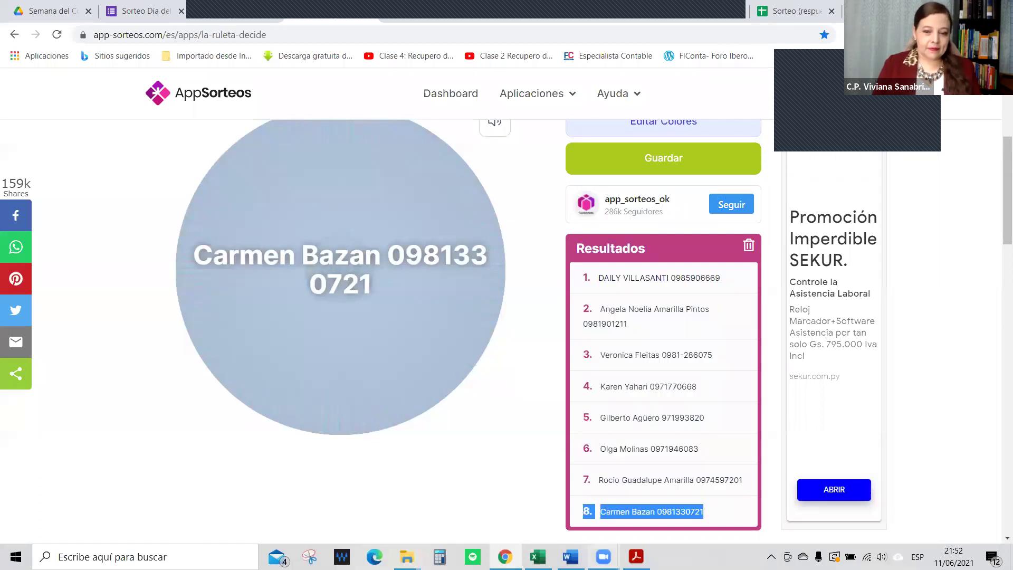
Paste the eighth winner into D13 for Premio Nro 8, verify it, then go back to the draw page
left_click(537, 557)
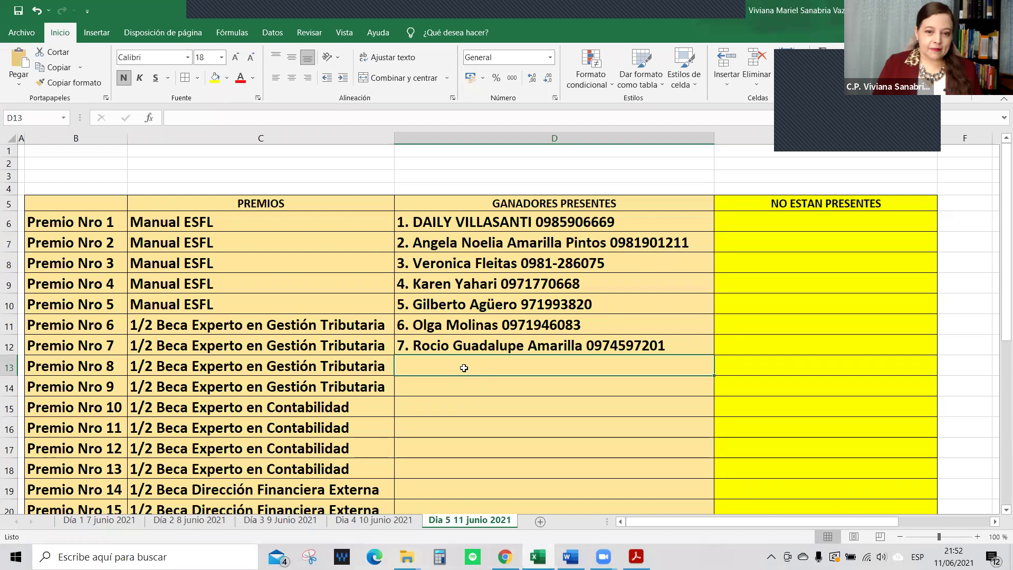
right_click(463, 368)
left_click(507, 125)
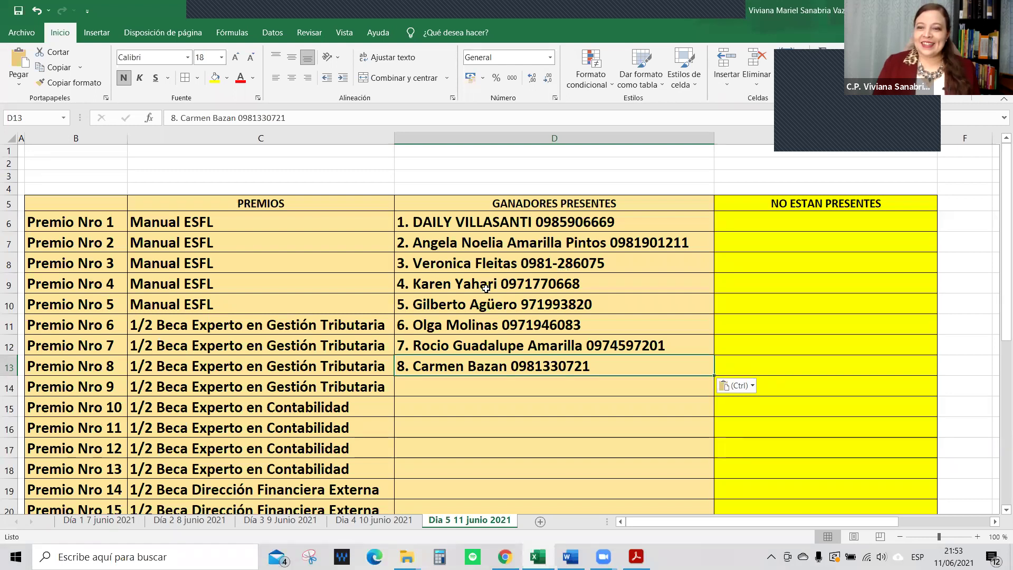
left_click(424, 393)
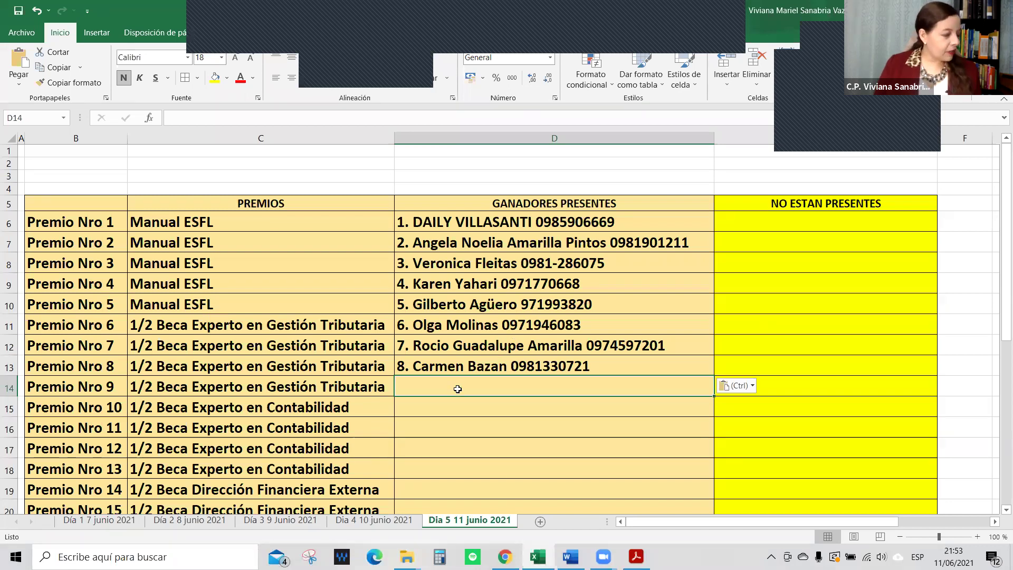
left_click(435, 369)
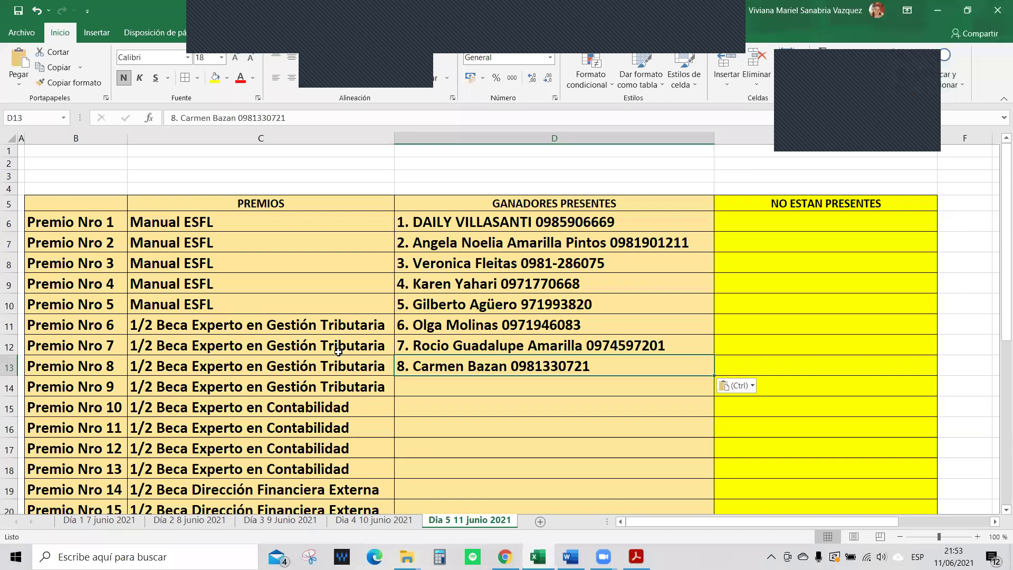
left_click(449, 385)
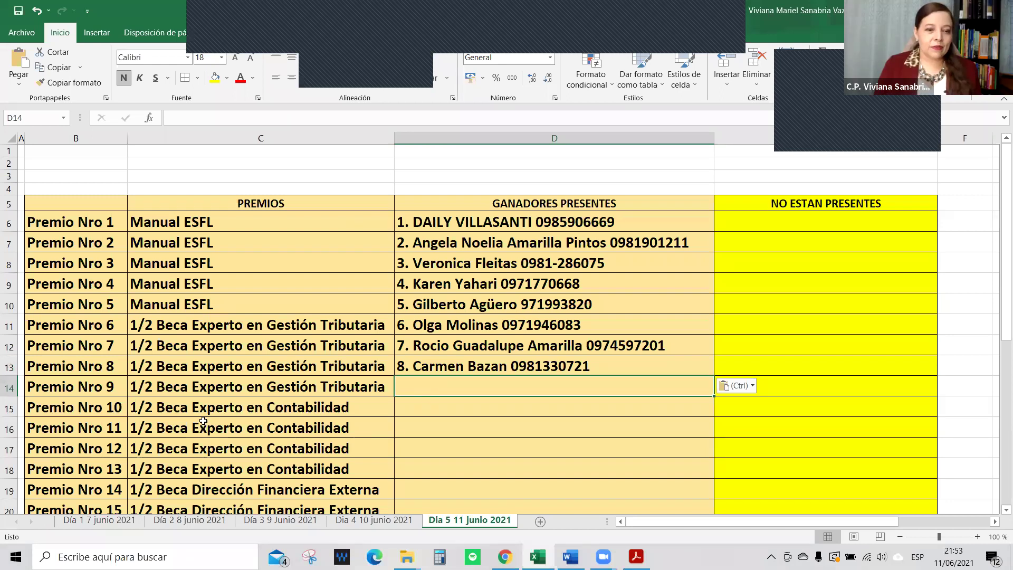
left_click(505, 557)
Dismiss the eighth winner's announcement and select the ninth winner's entry in Resultados
left_click(337, 265)
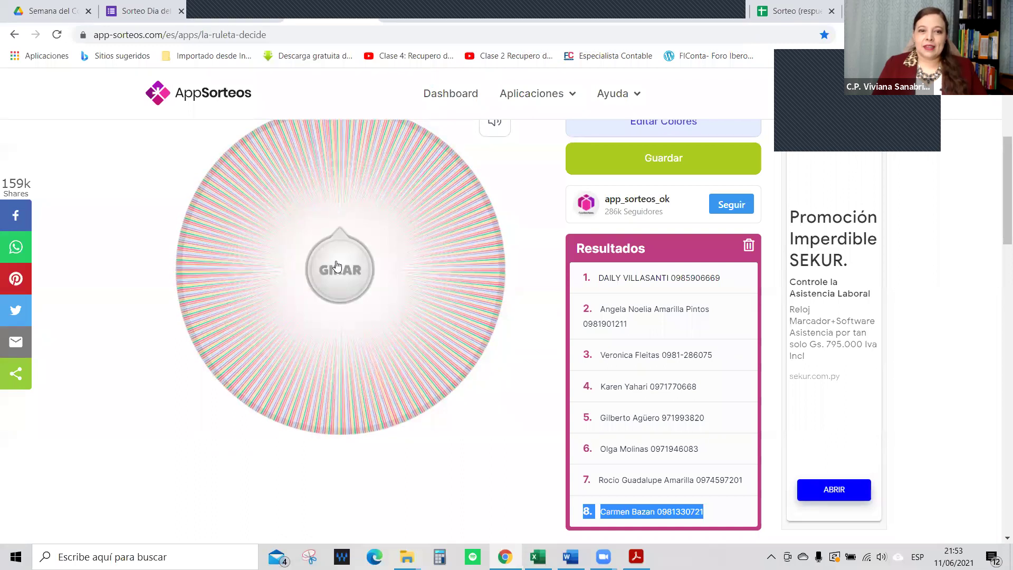
scroll(498, 344, "down", 1)
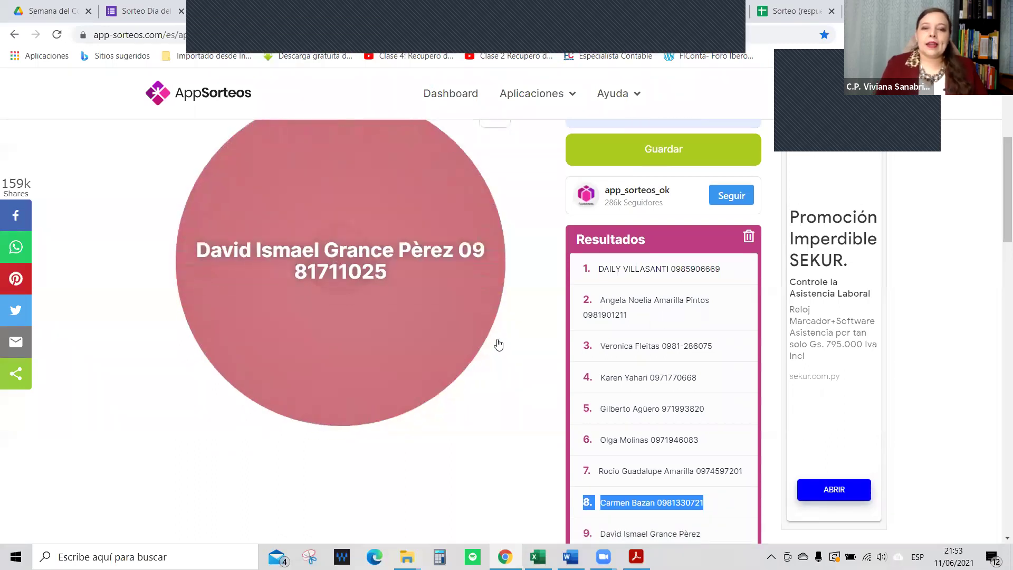
scroll(499, 344, "down", 1)
left_click_drag(670, 430, 570, 416)
key("ctrl+c")
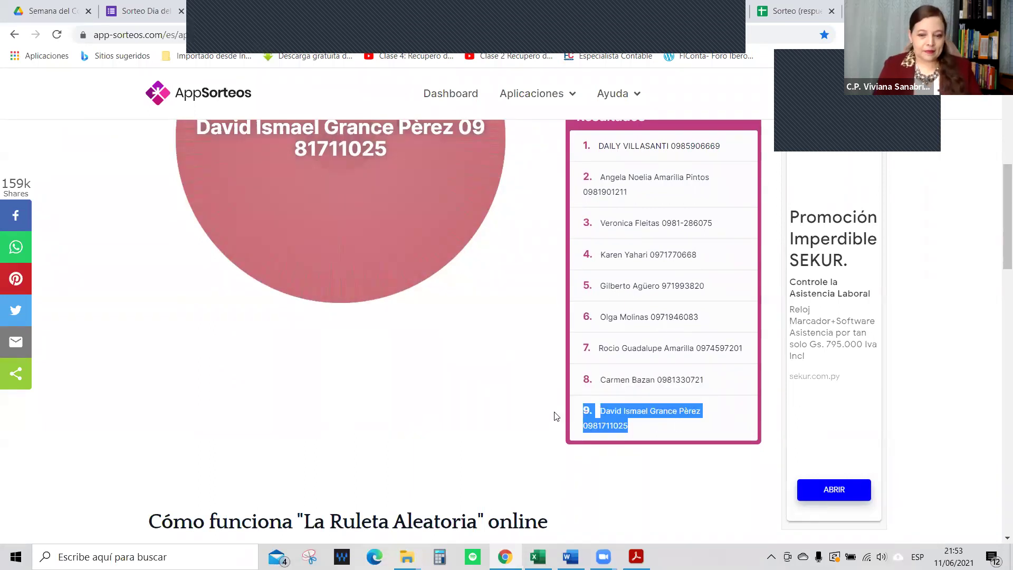
Paste the ninth winner into D14 matching the table format, select D15, and return to the browser
key("alt+Tab")
right_click(458, 389)
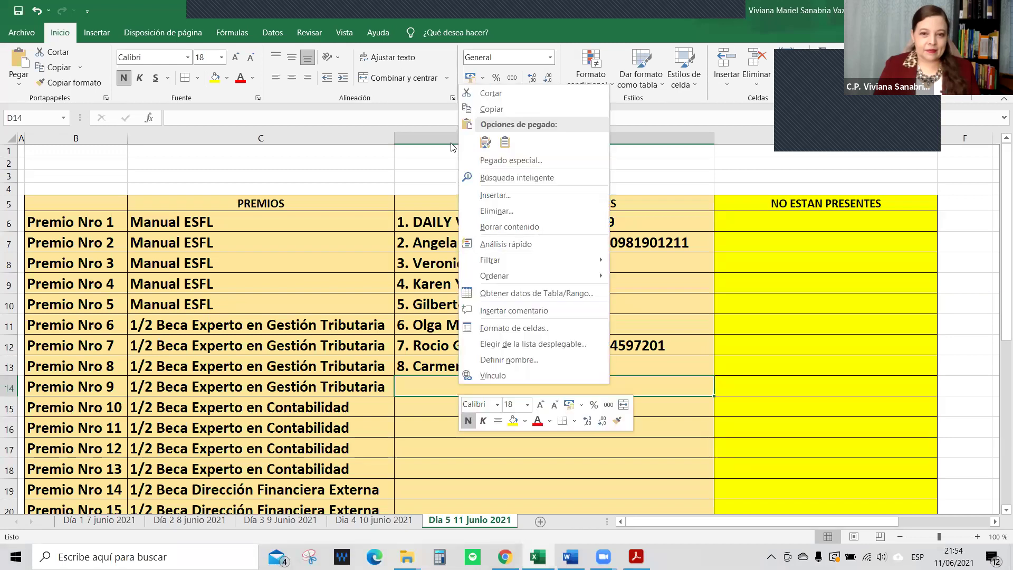
left_click(505, 142)
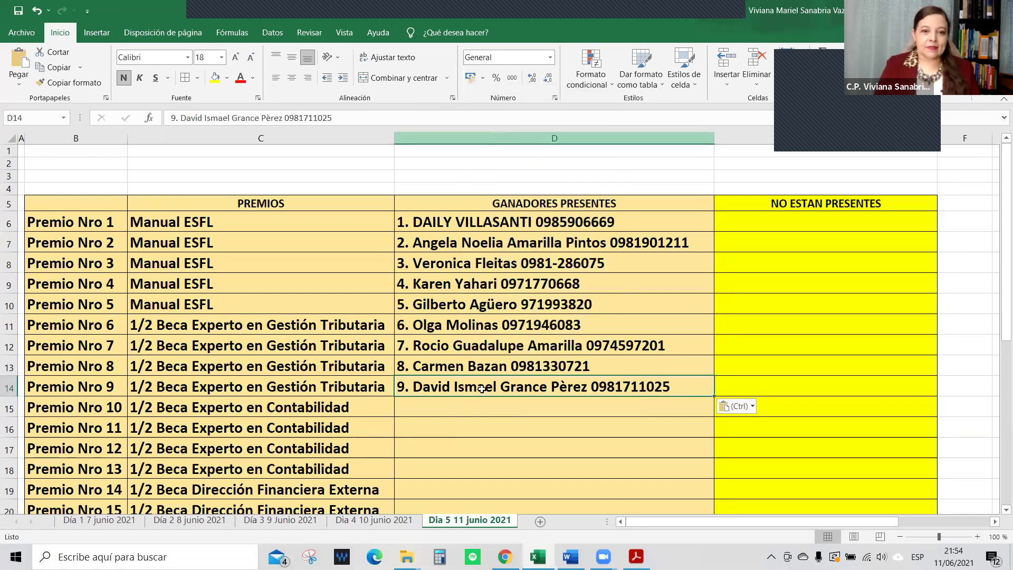
left_click(474, 409)
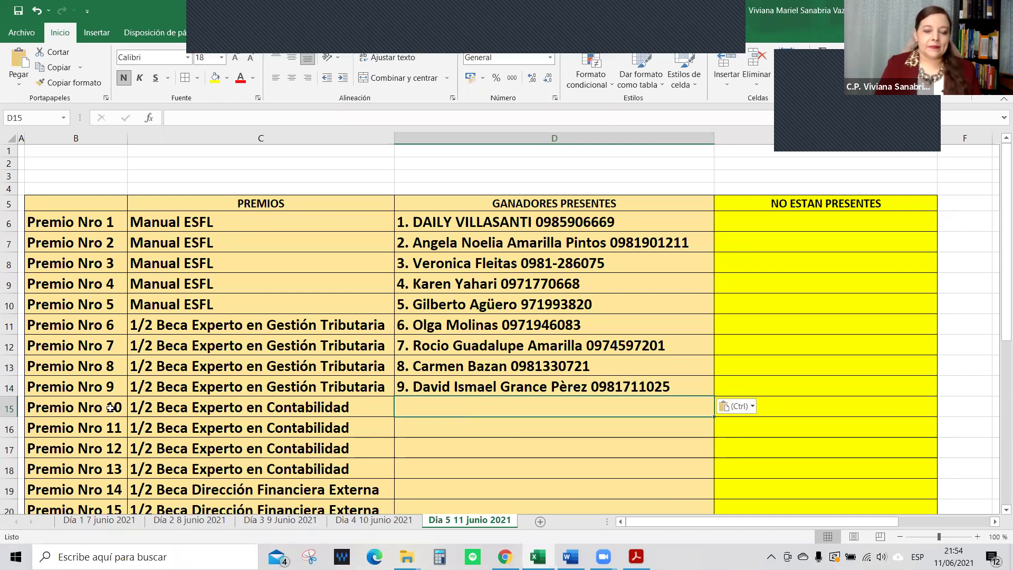
scroll(100, 409, "down", 1)
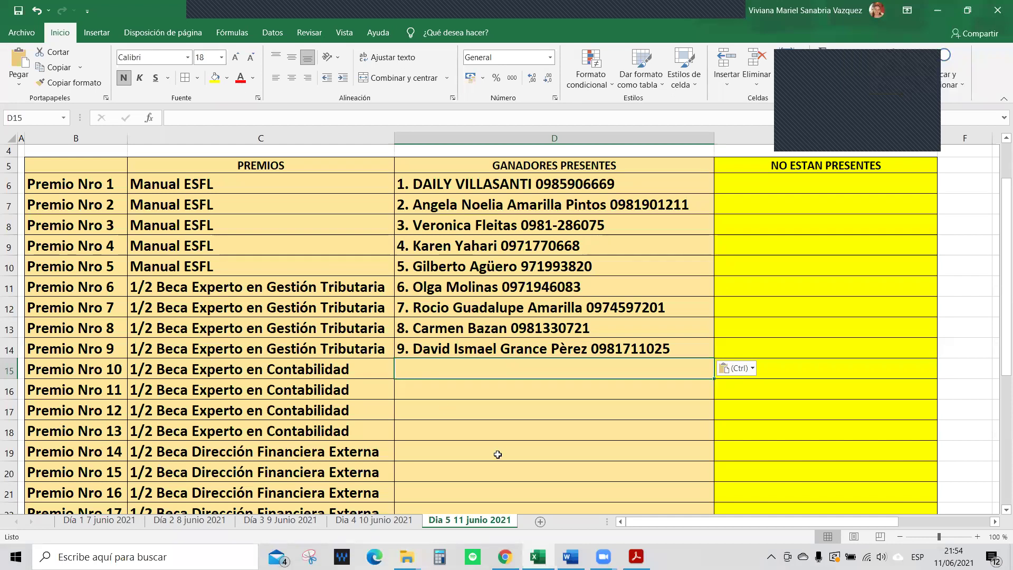
key("alt+Tab")
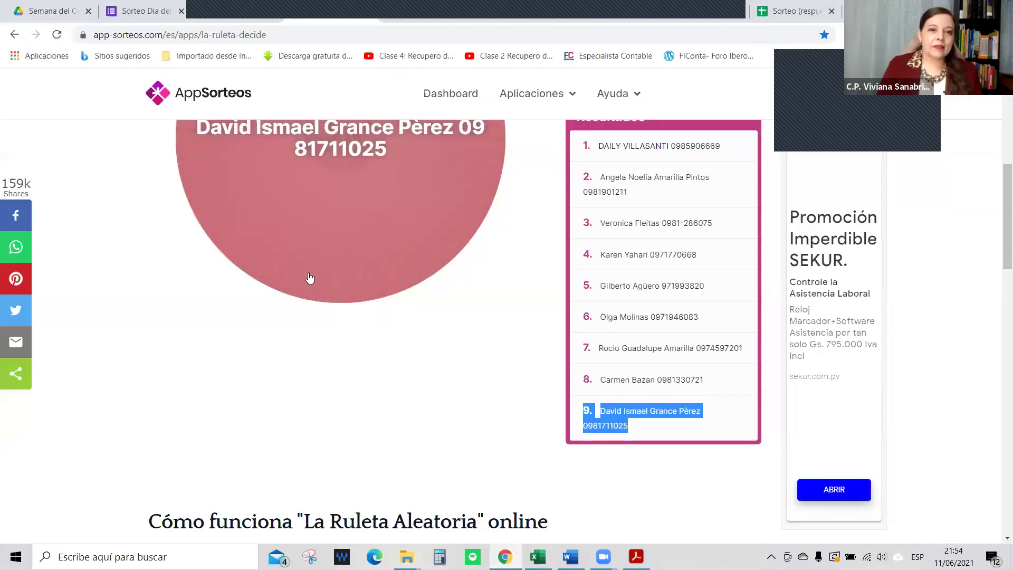
Dismiss the ninth winner, spin the wheel, and select the tenth winner's entry
left_click(340, 203)
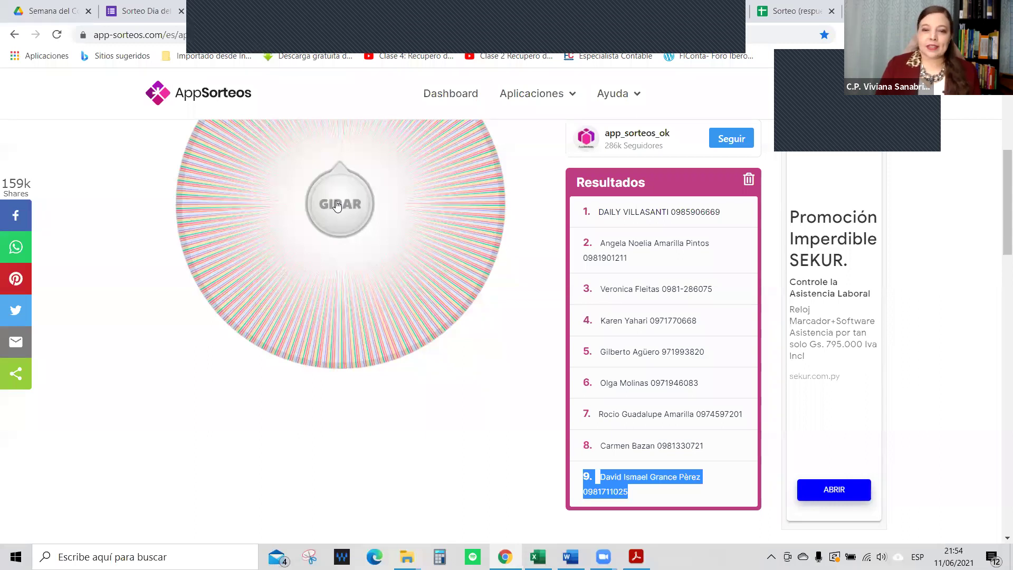
left_click(338, 204)
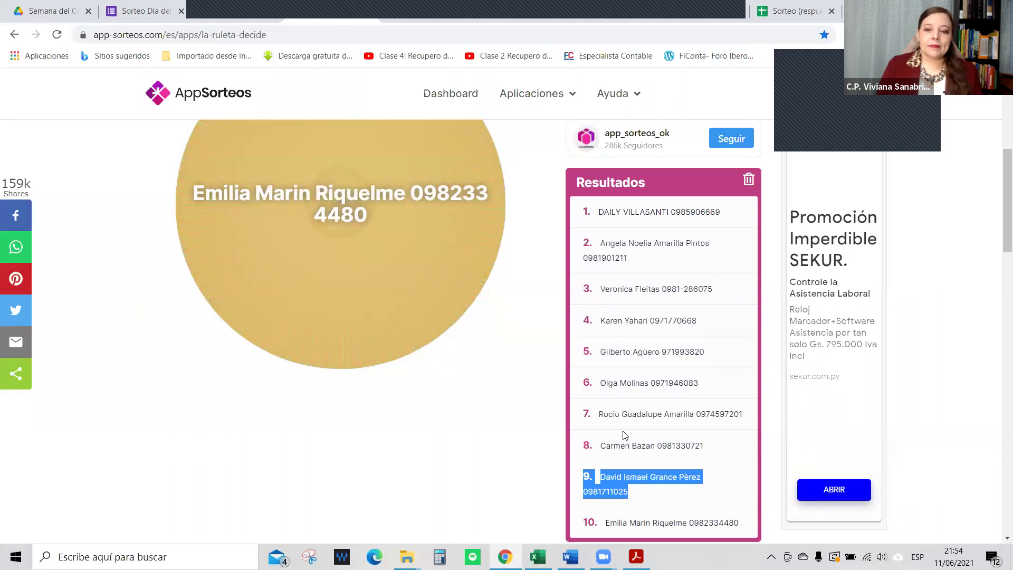
left_click_drag(739, 524, 574, 513)
key("ctrl+c")
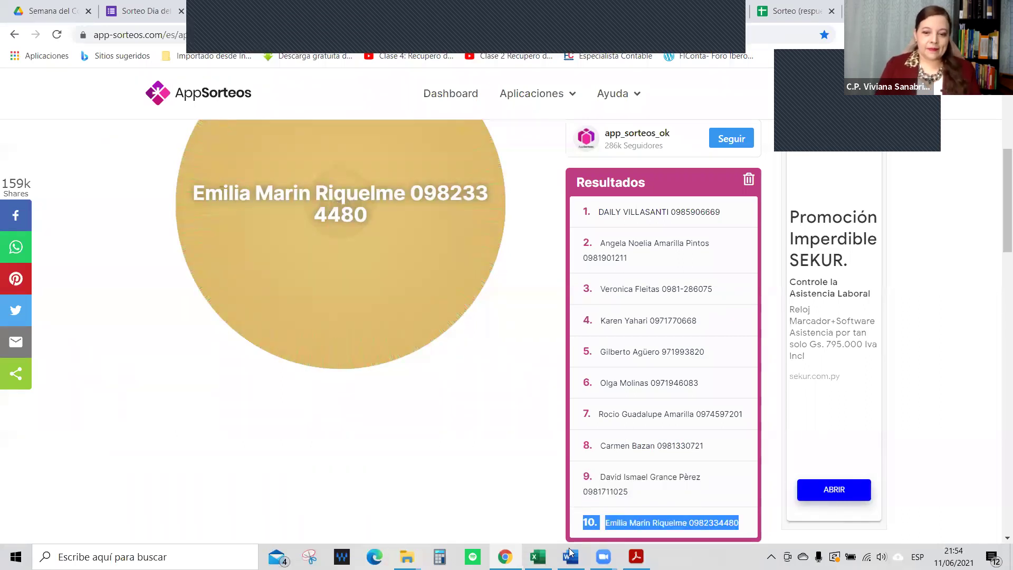
Paste the tenth winner into D15 for Premio Nro 10, select D16, and return to the browser
left_click(537, 555)
left_click(462, 379)
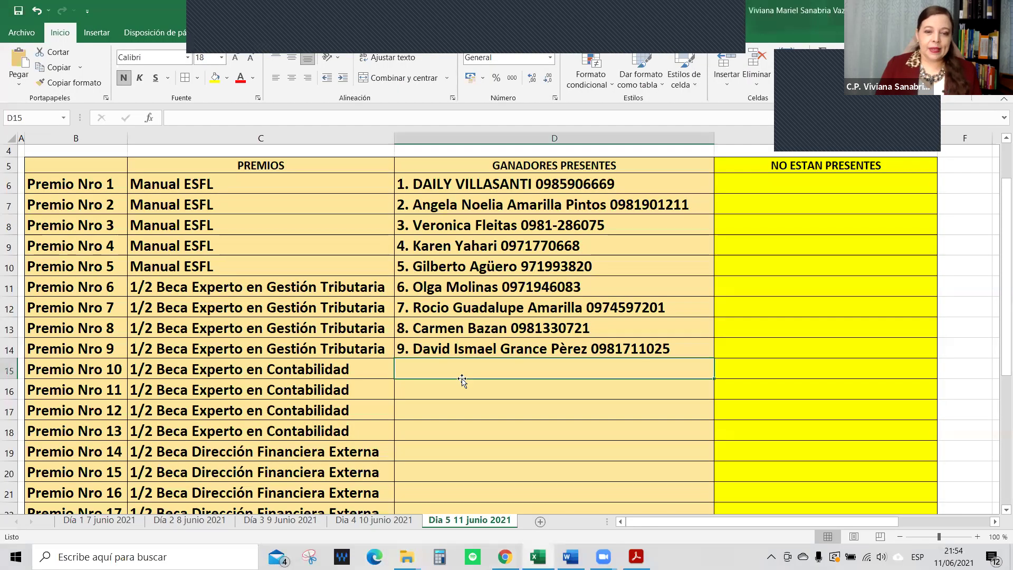
right_click(462, 379)
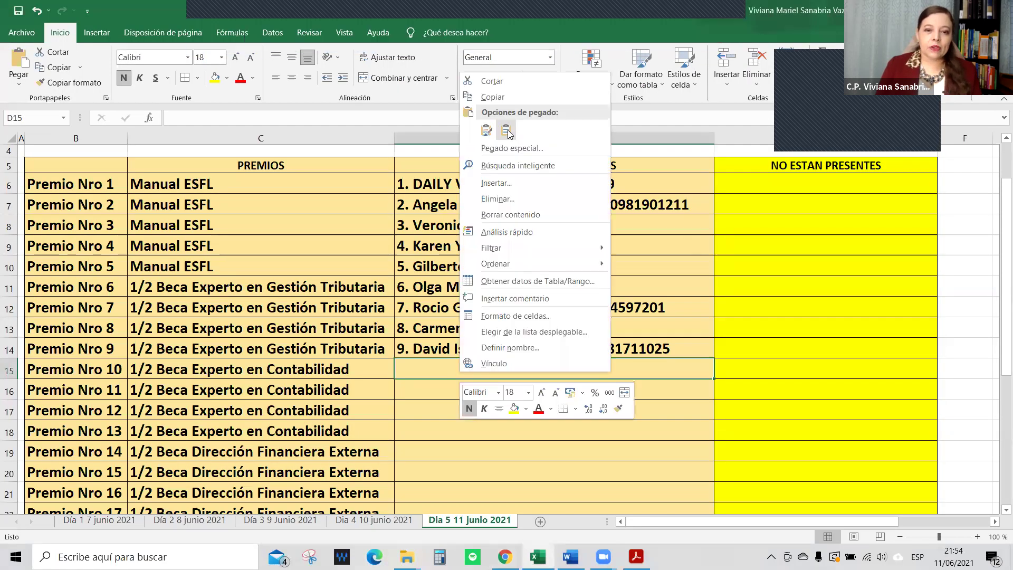
left_click(506, 131)
left_click(514, 381)
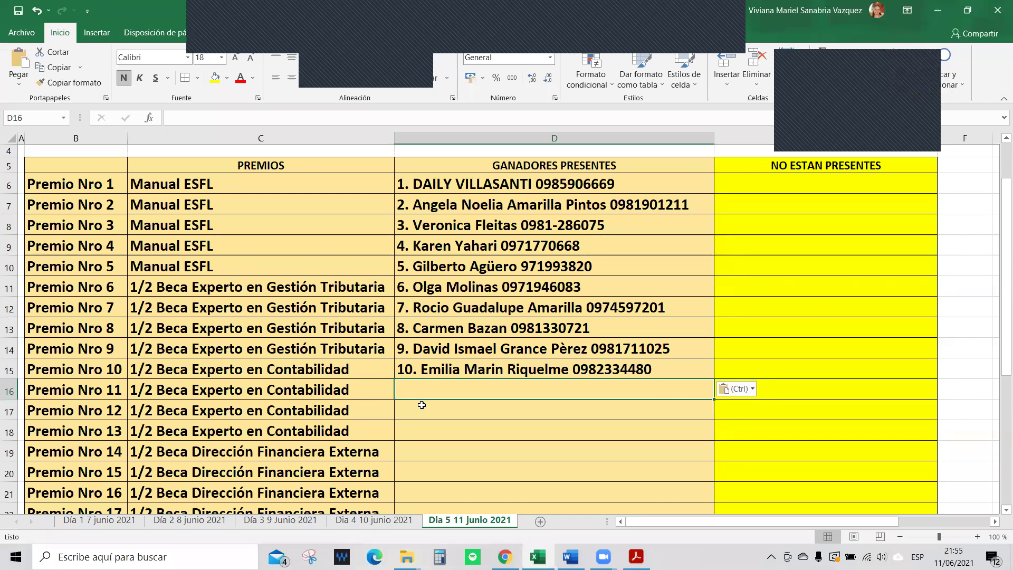
key("alt+Tab")
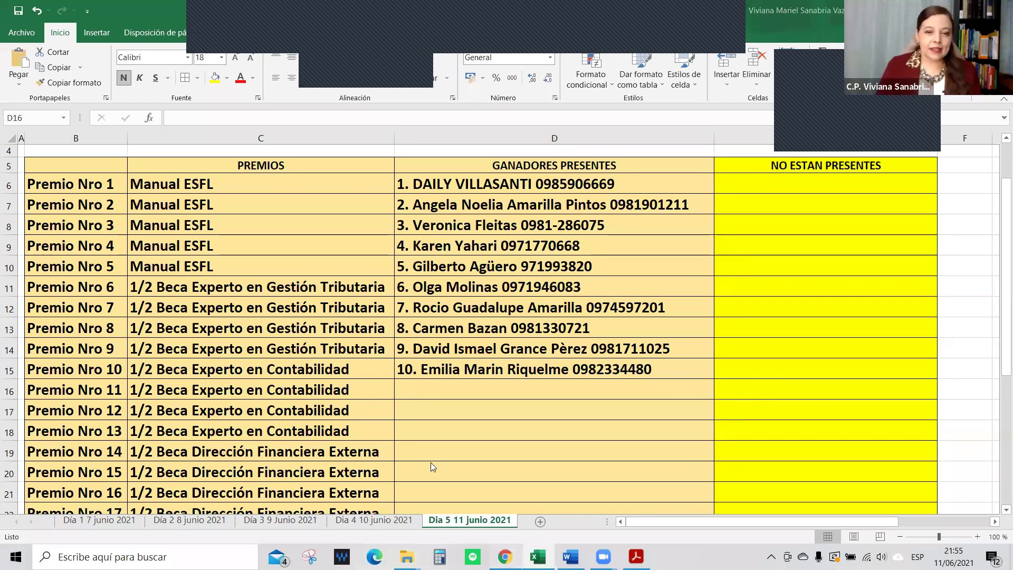
Dismiss the tenth winner, spin the wheel, and select the eleventh winner's entry
left_click(336, 211)
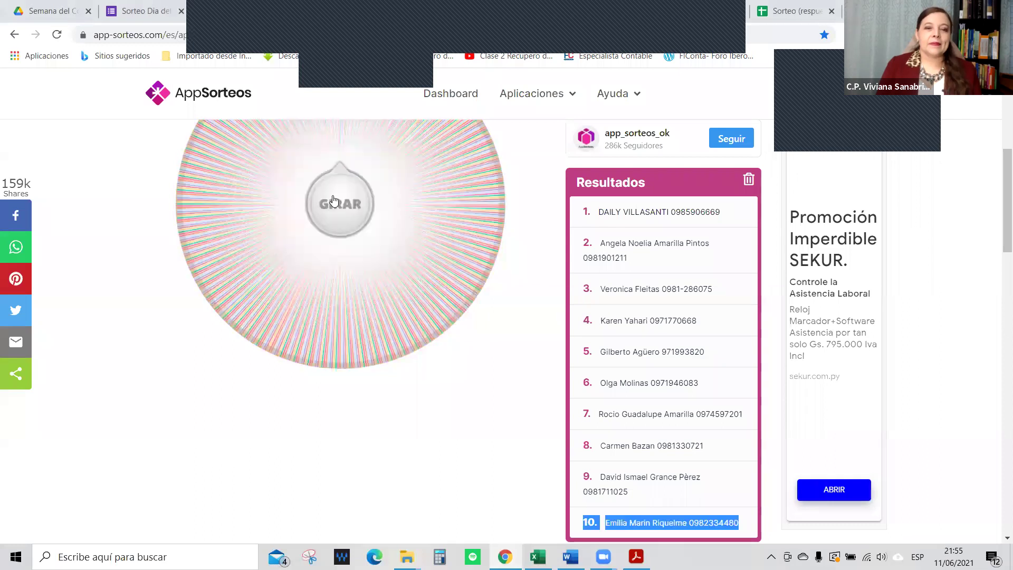
left_click(328, 218)
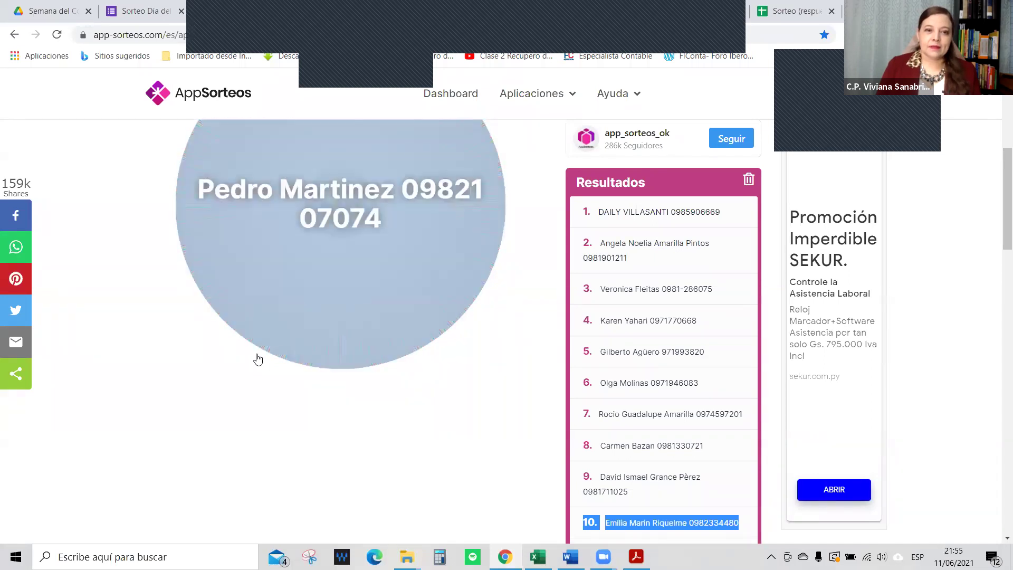
scroll(310, 362, "down", 4)
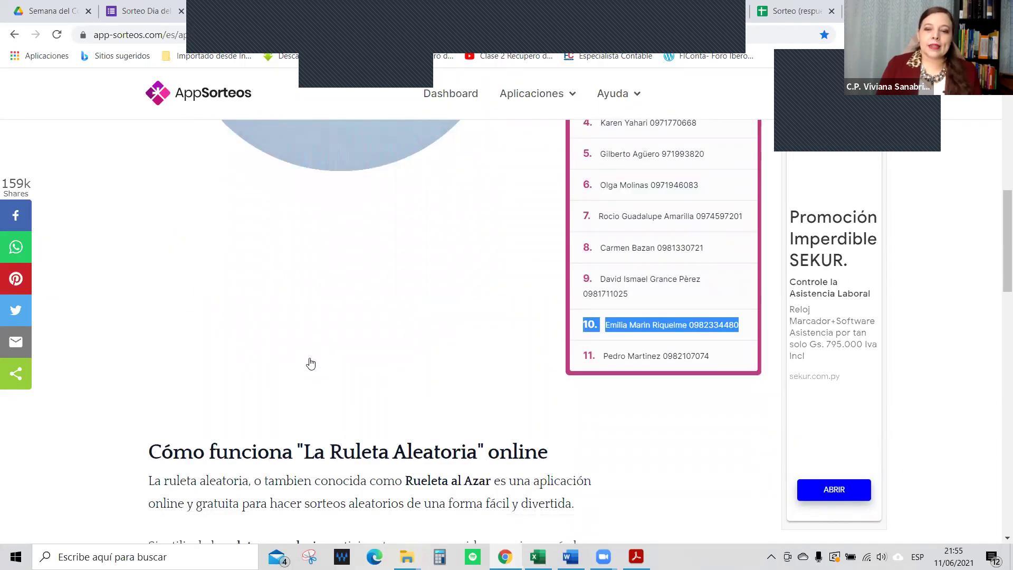
left_click_drag(735, 362, 576, 346)
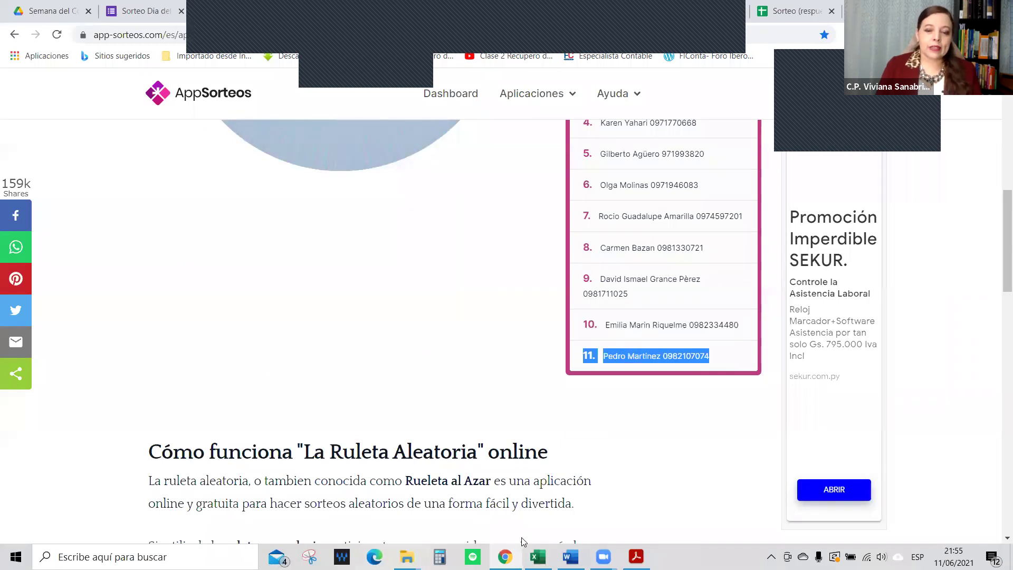
Paste the eleventh winner into D16 for Premio Nro 11 and select D17
key("alt+Tab")
right_click(453, 397)
key("Up")
key("Up")
key("Up")
key("Up")
key("Up")
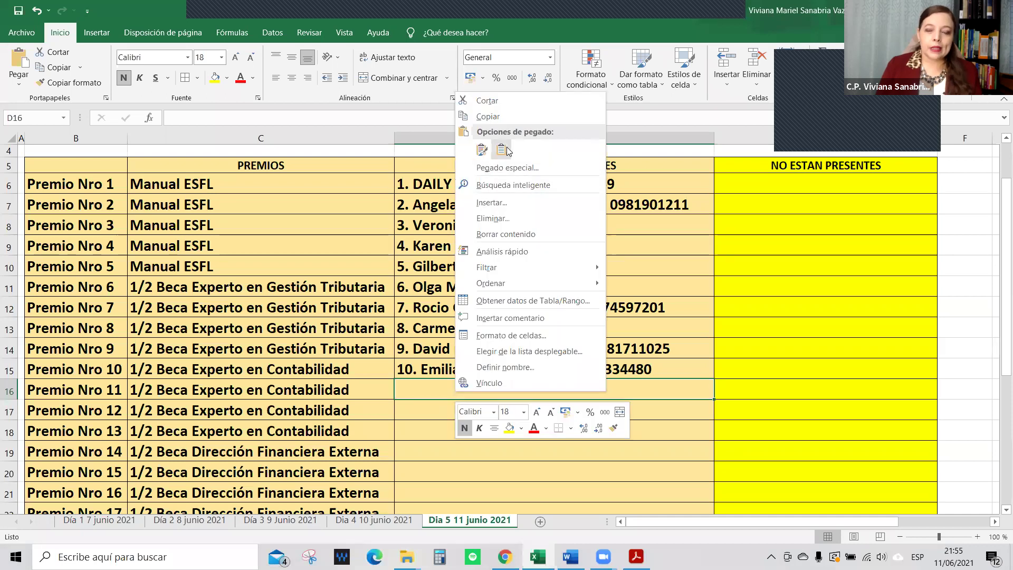
key("Return")
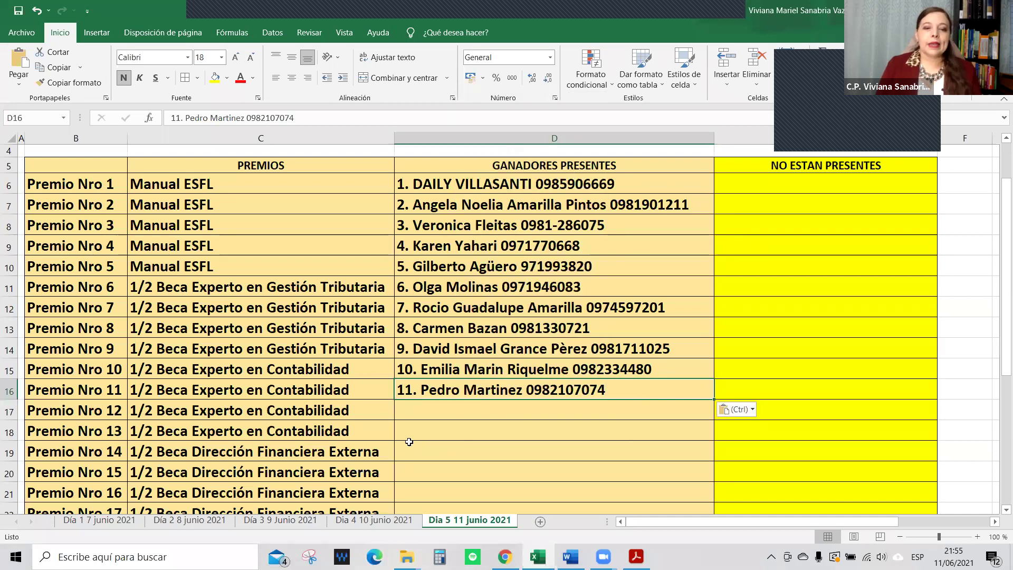
left_click(456, 405)
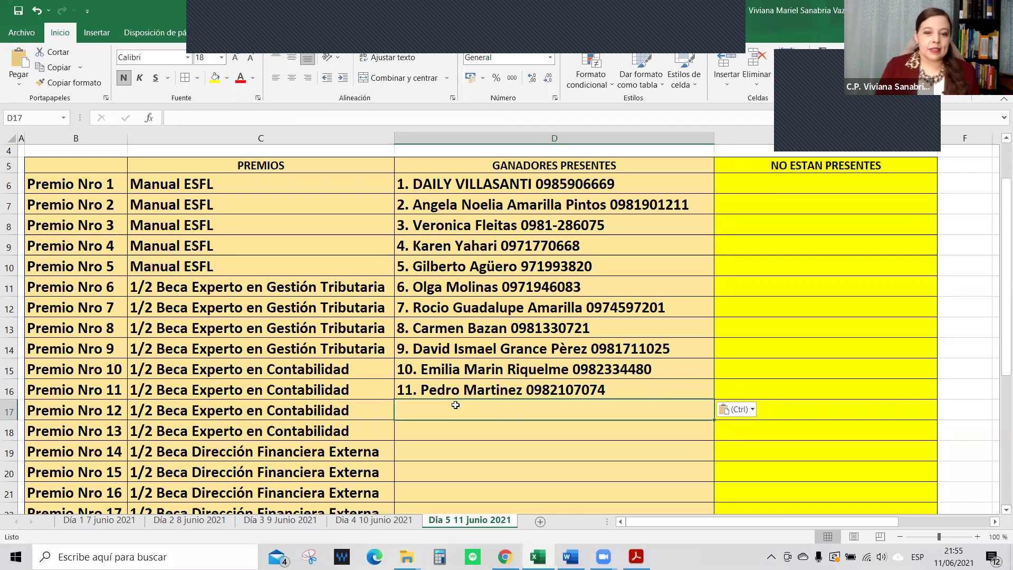
Return to the roulette page, scroll up, and close the 11th winner's announcement
mouse_move(505, 557)
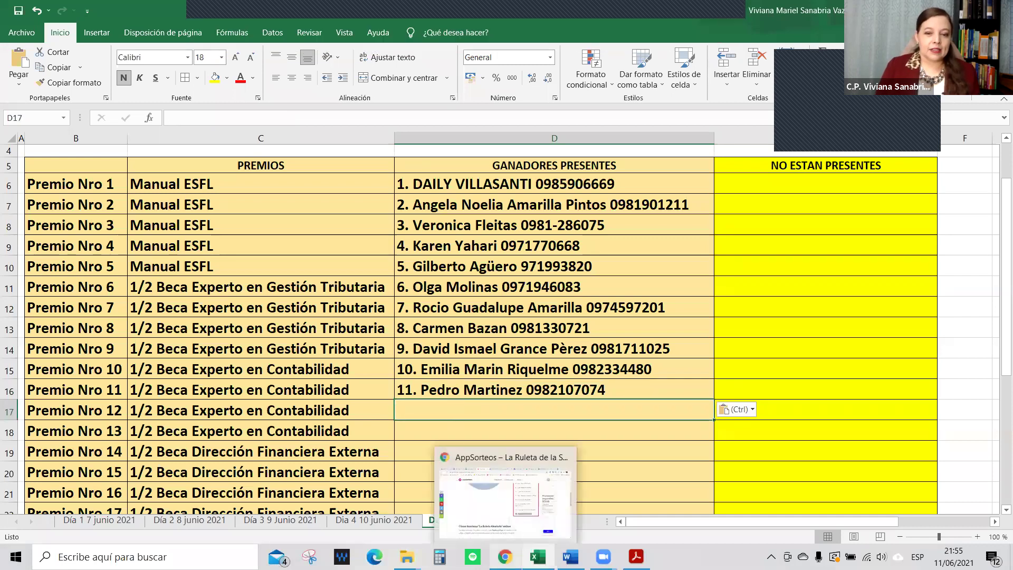
left_click(509, 523)
scroll(378, 433, "up", 5)
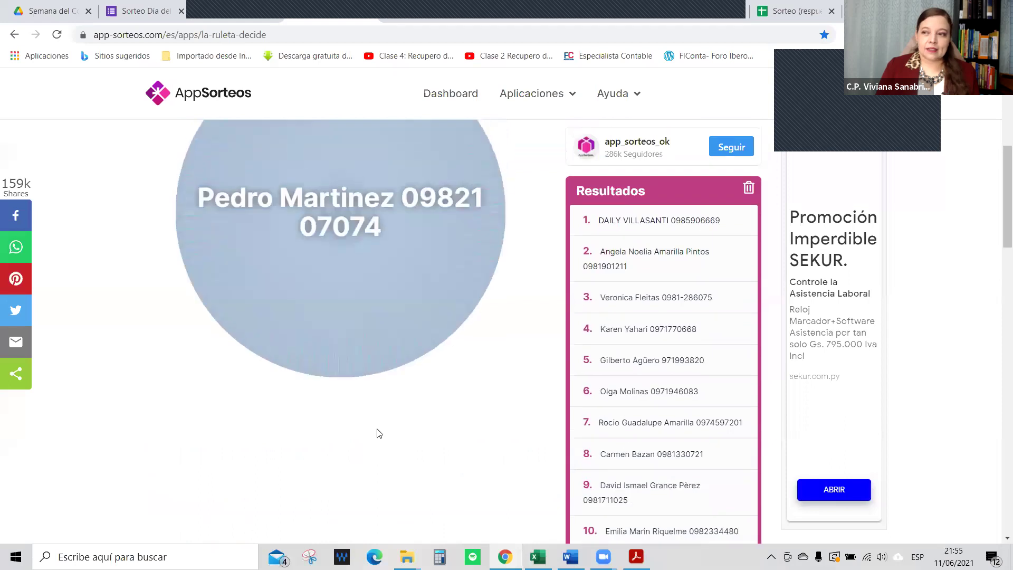
scroll(378, 434, "up", 1)
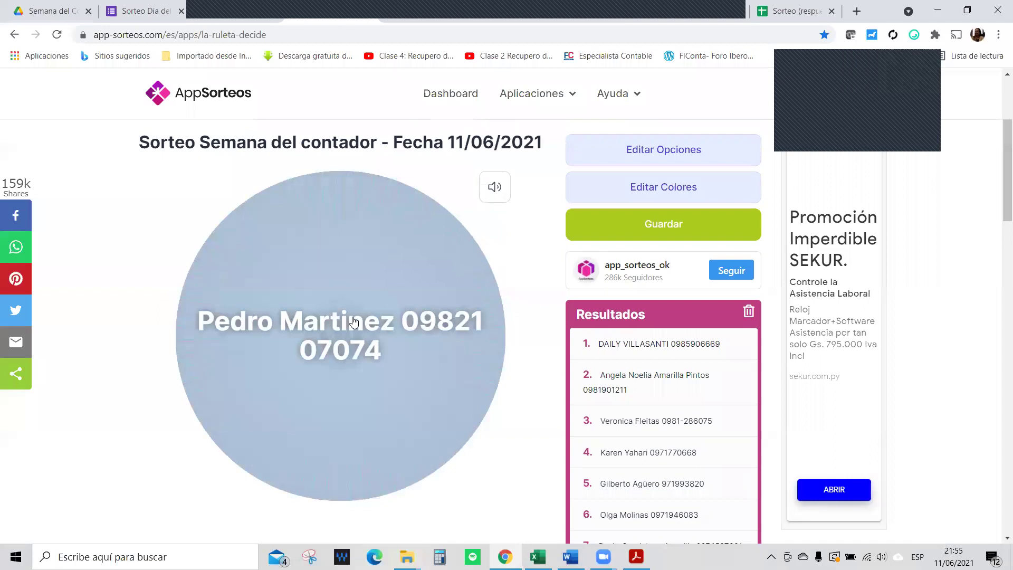
left_click(329, 344)
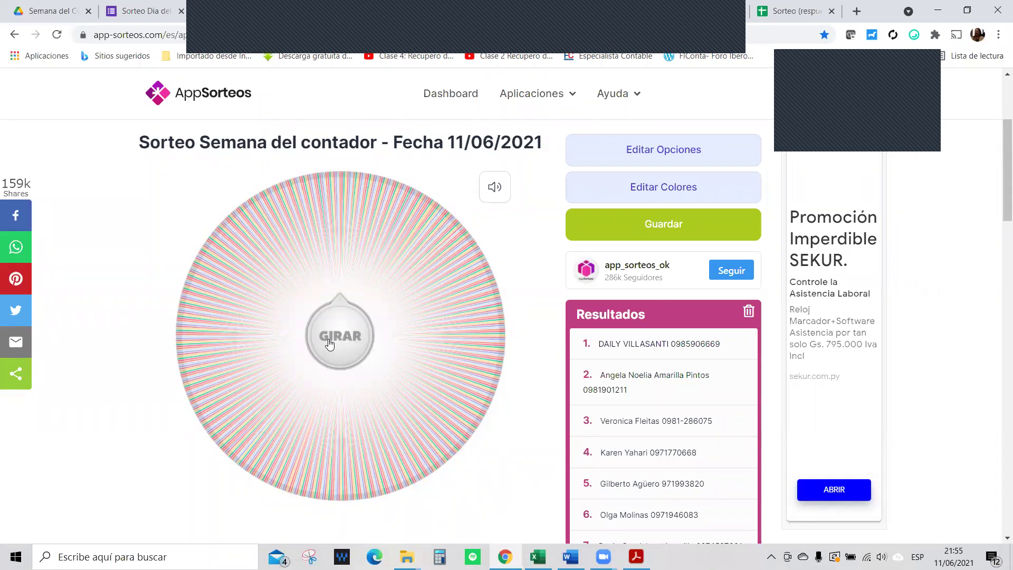
Select entry 12 in the Resultados list and bring the Excel prize table forward
scroll(329, 343, "down", 8)
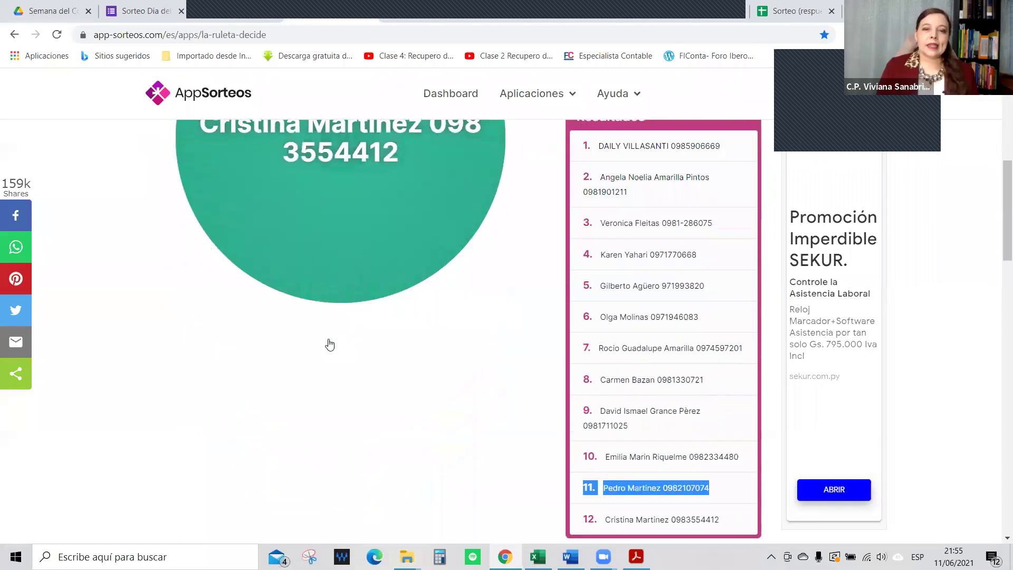
left_click_drag(740, 322, 587, 315)
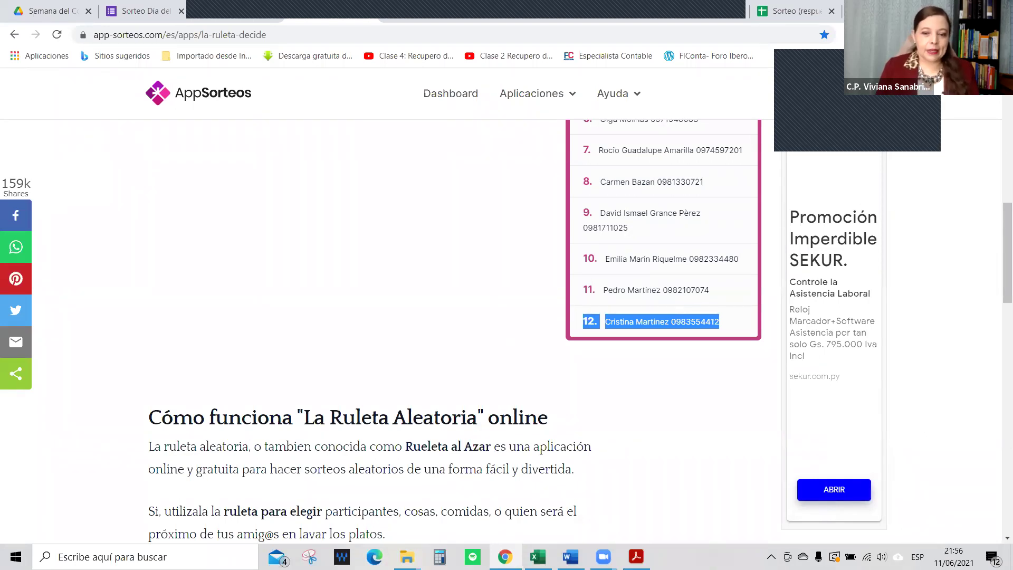
left_click(537, 557)
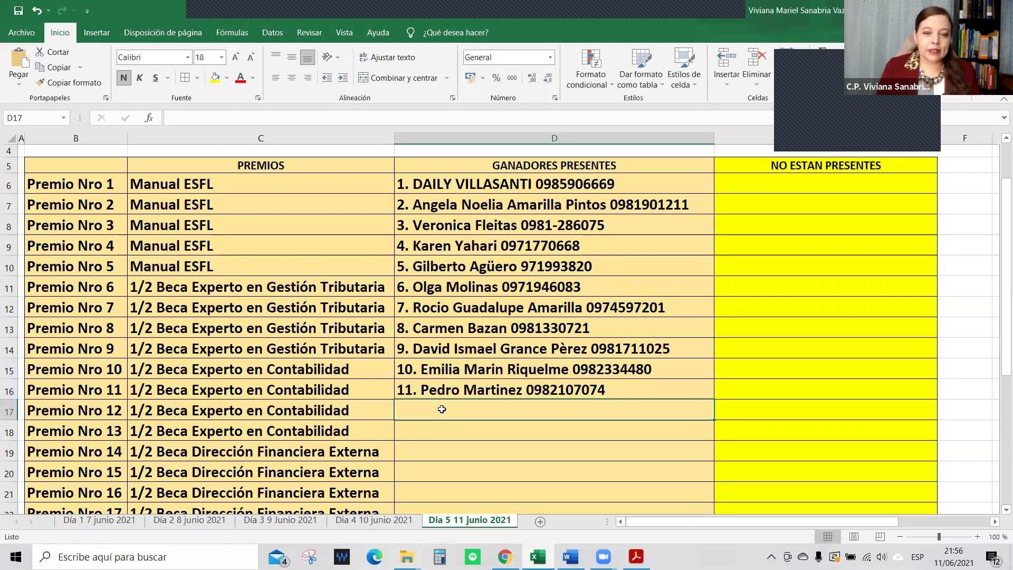
Paste the 12th winner into D17 for Premio Nro 12, select D18, and switch back to the roulette page
right_click(446, 413)
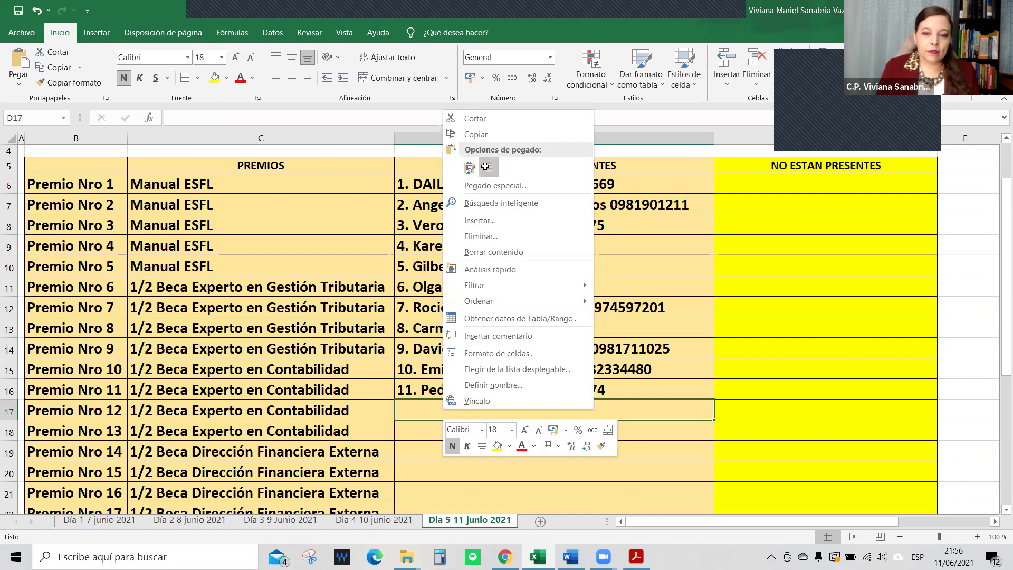
left_click(486, 167)
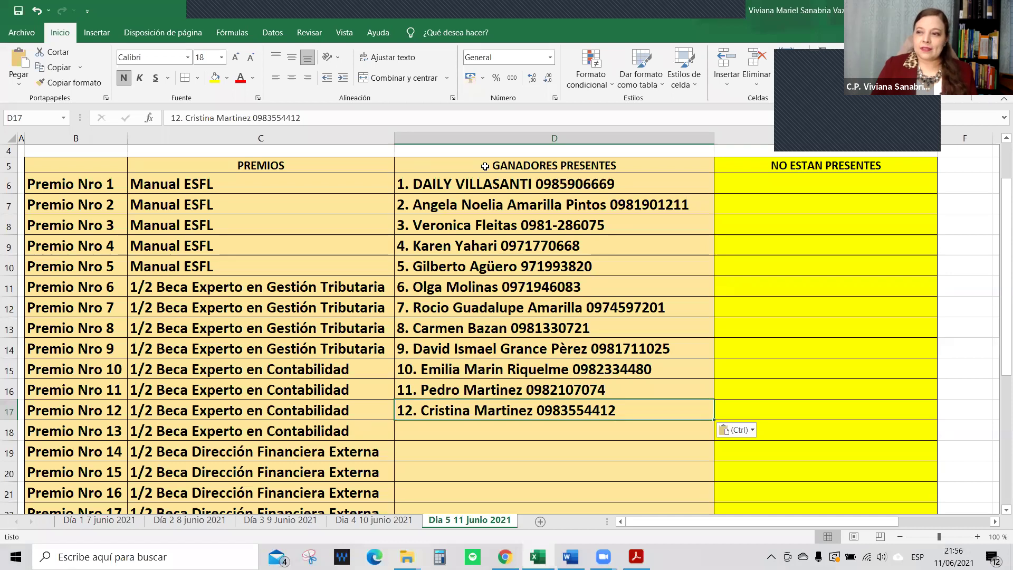
scroll(581, 332, "down", 1)
scroll(577, 329, "down", 3)
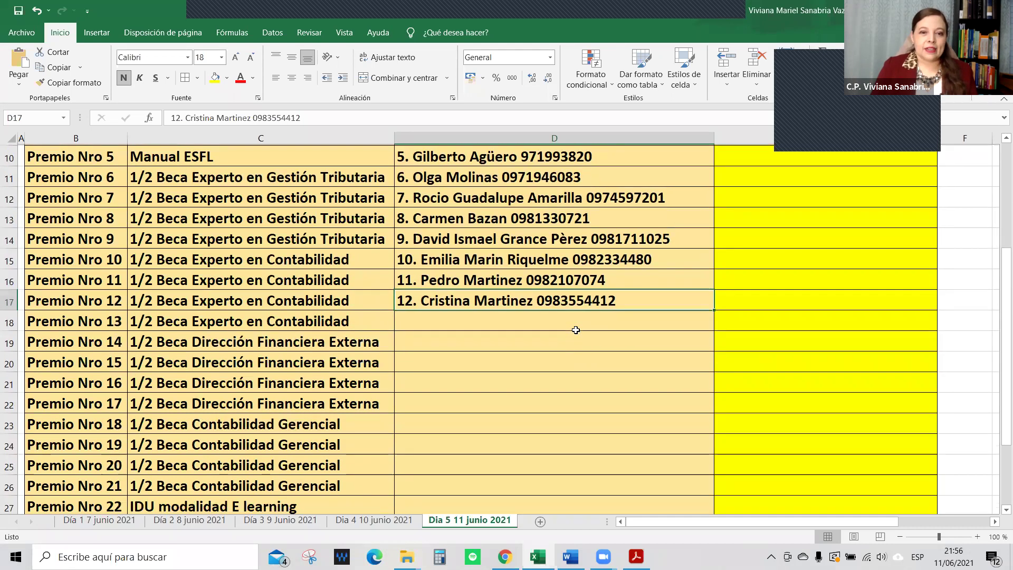
scroll(567, 320, "up", 2)
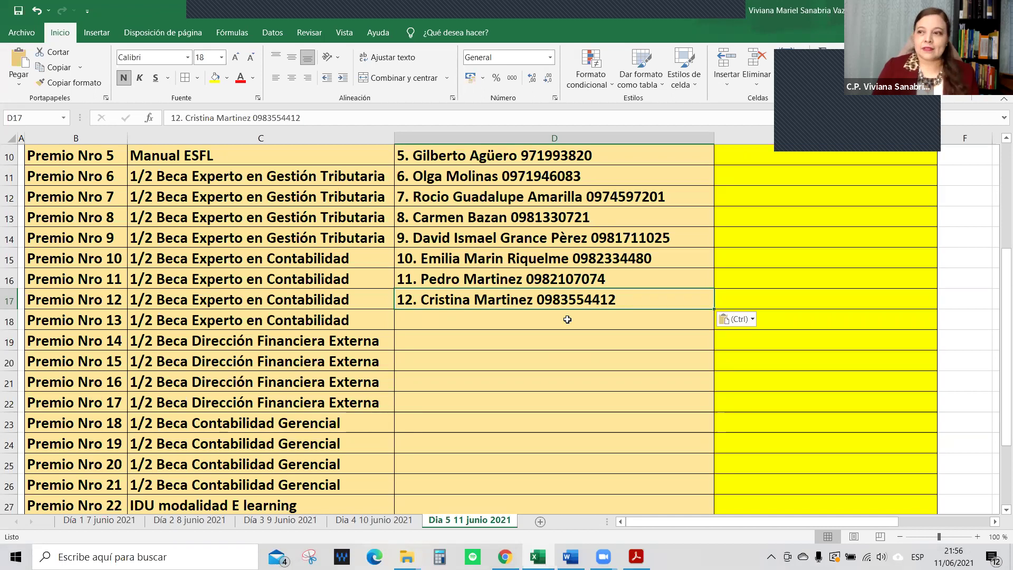
left_click(447, 317)
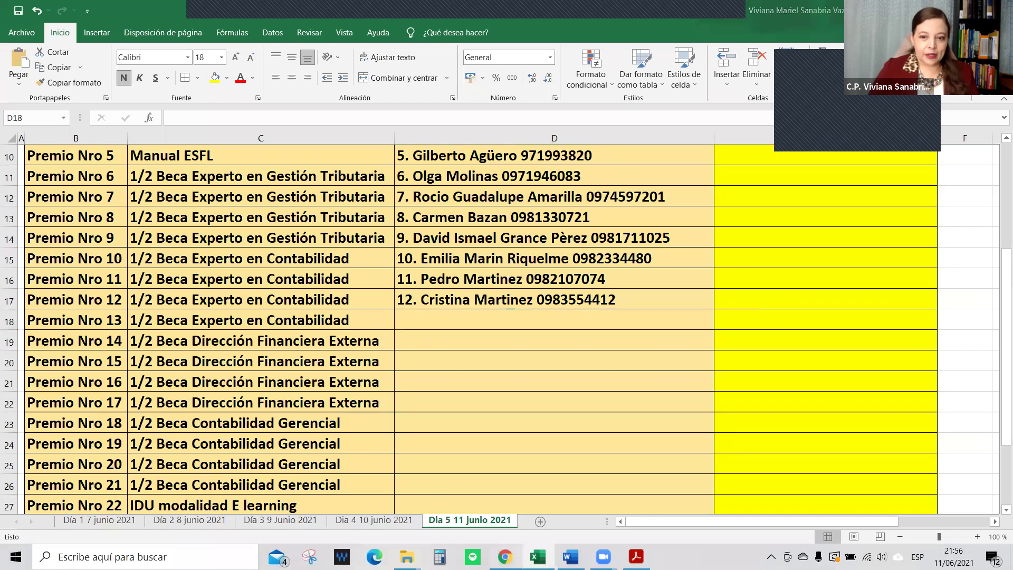
key("alt+Tab")
scroll(237, 299, "up", 6)
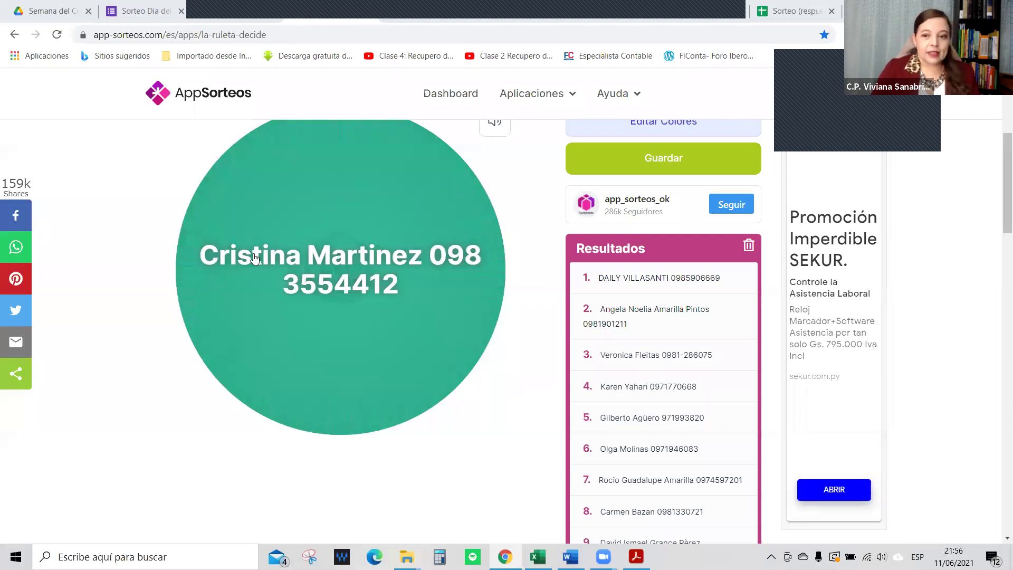
Scroll the AppSorteos page to check Resultados entry 12 against the winner shown on the wheel
scroll(317, 269, "up", 1)
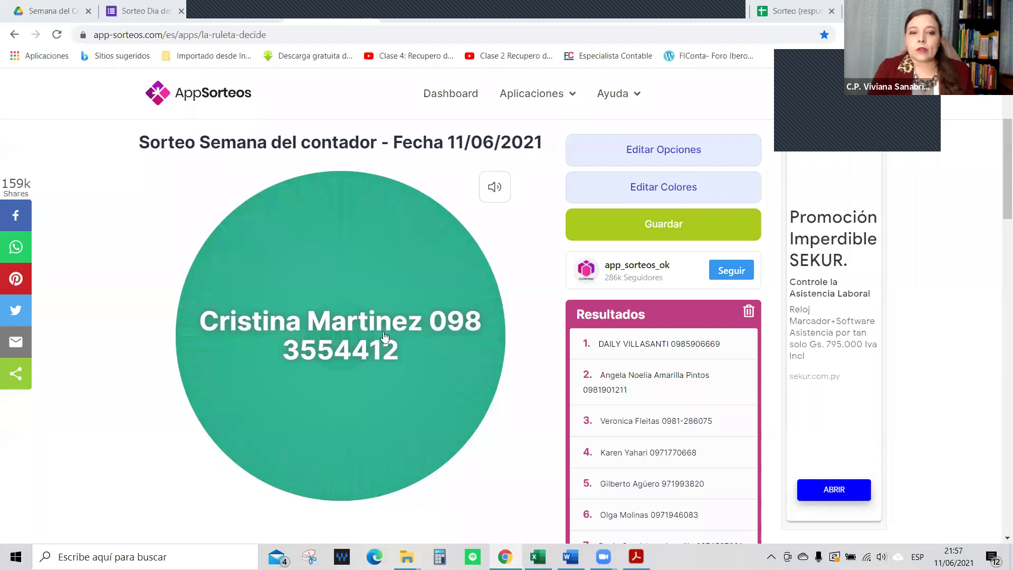
scroll(318, 334, "down", 1)
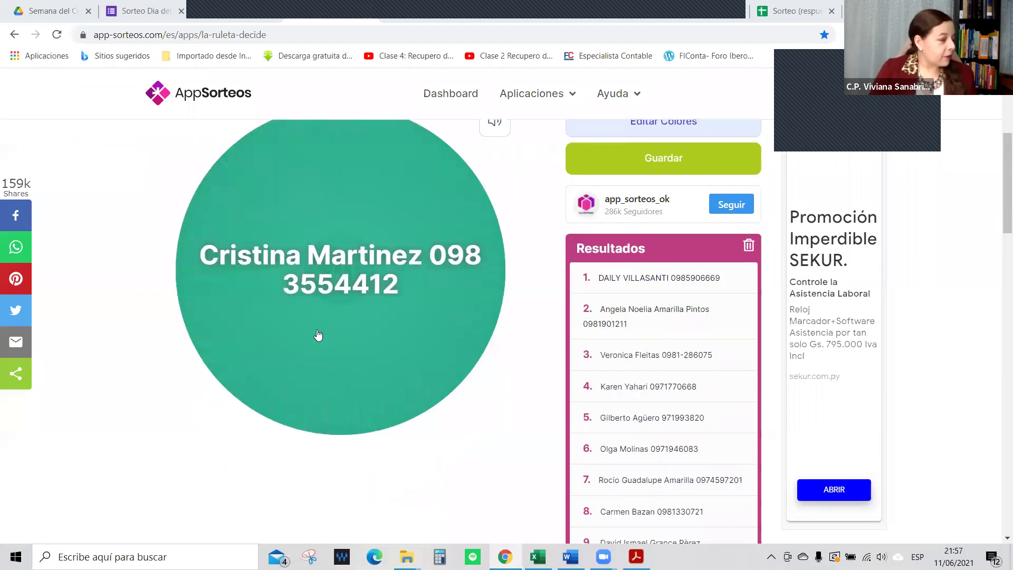
scroll(317, 333, "up", 1)
scroll(316, 332, "down", 4)
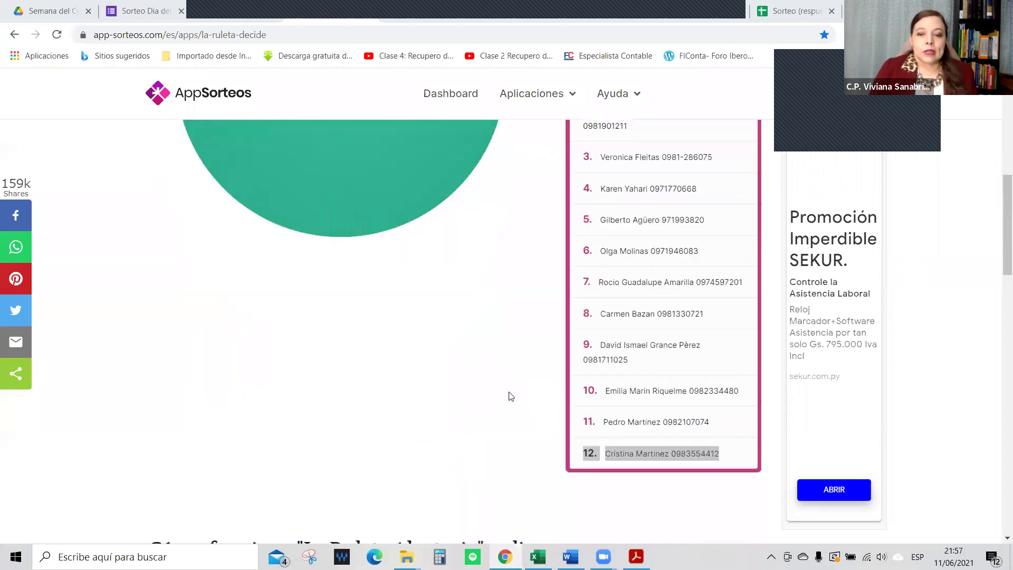
Move the 12th winner from D17 to E17 under NO ESTAN PRESENTES
left_click(537, 557)
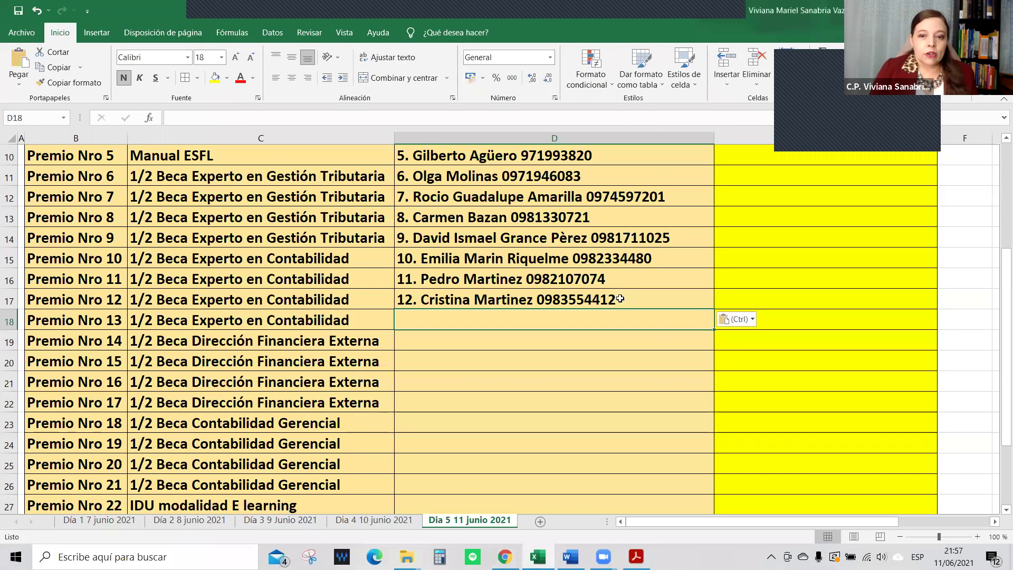
left_click(631, 299)
key("ctrl+c")
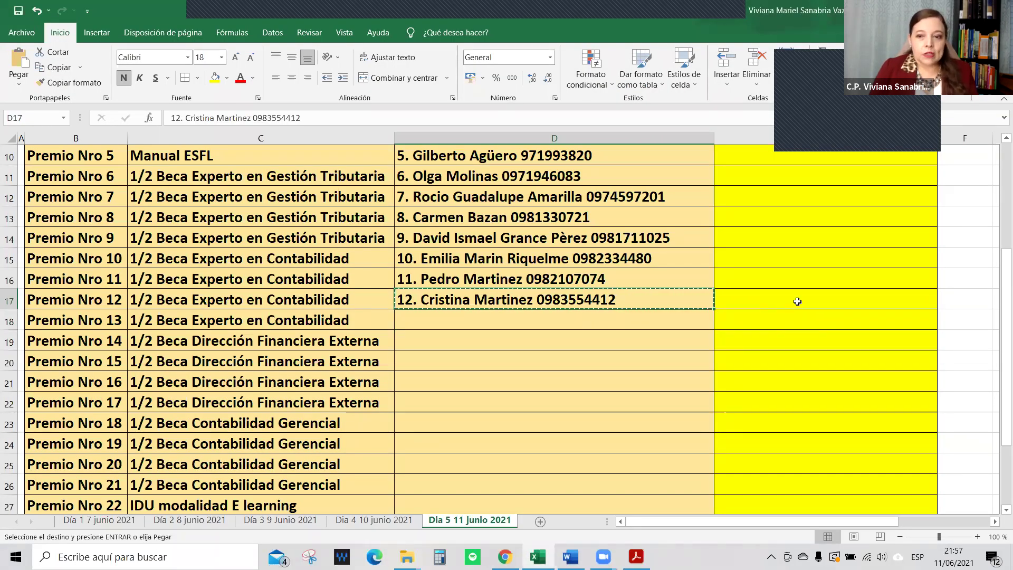
left_click(796, 298)
right_click(797, 298)
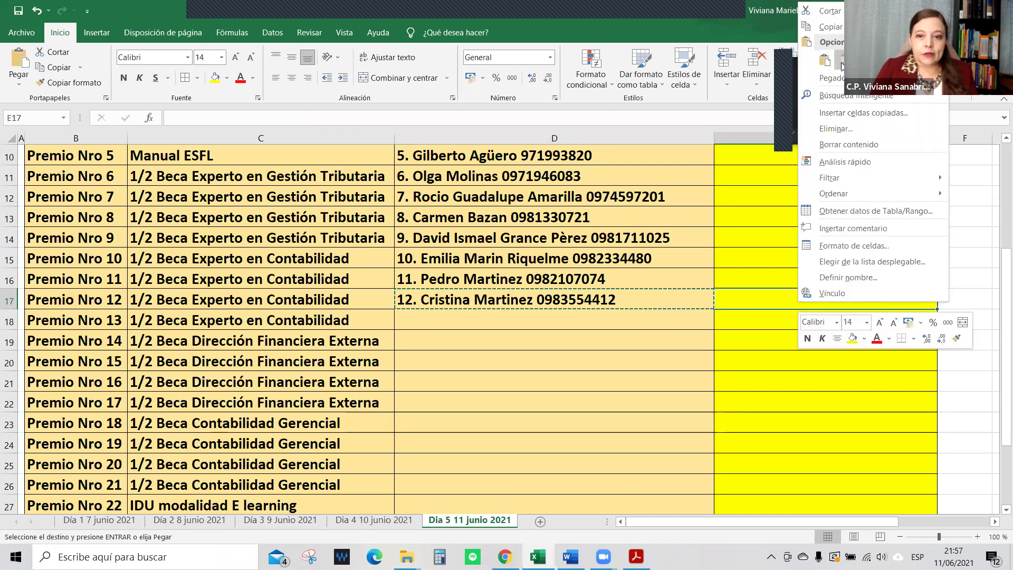
left_click(842, 65)
left_click(531, 303)
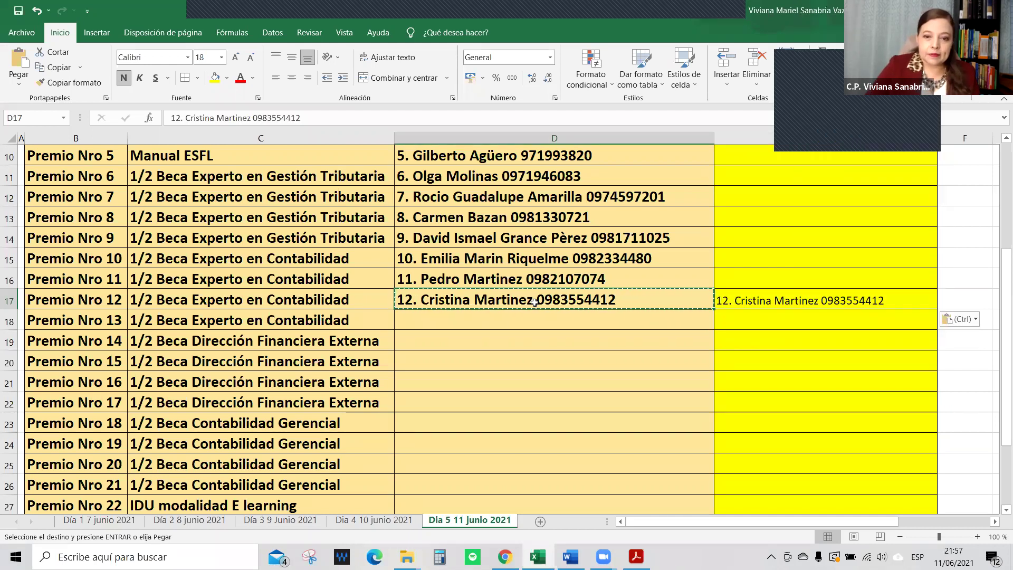
key("Delete")
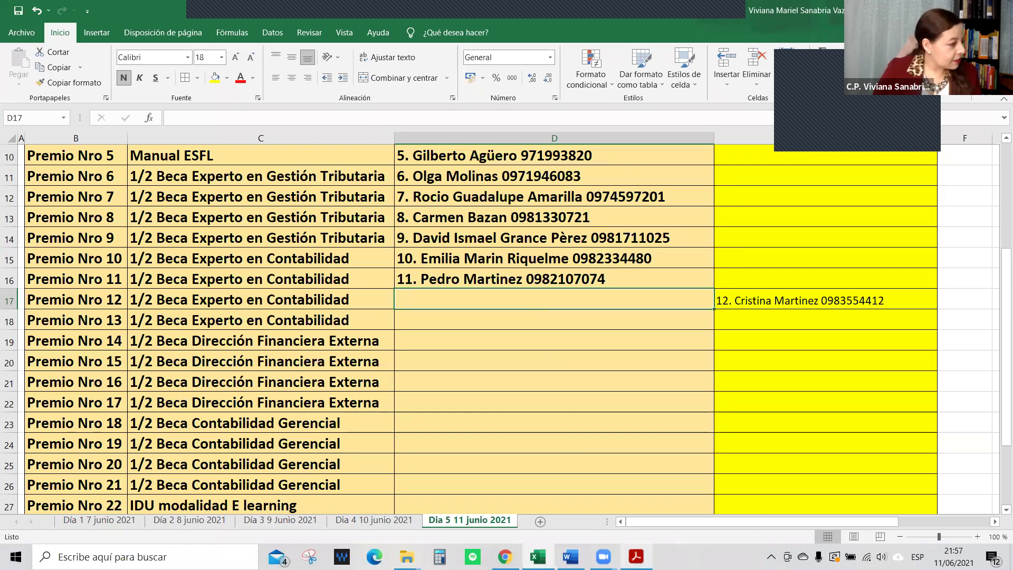
Undo the move so the 12th winner stays in D17, clear E17, and select D18
mouse_move(407, 557)
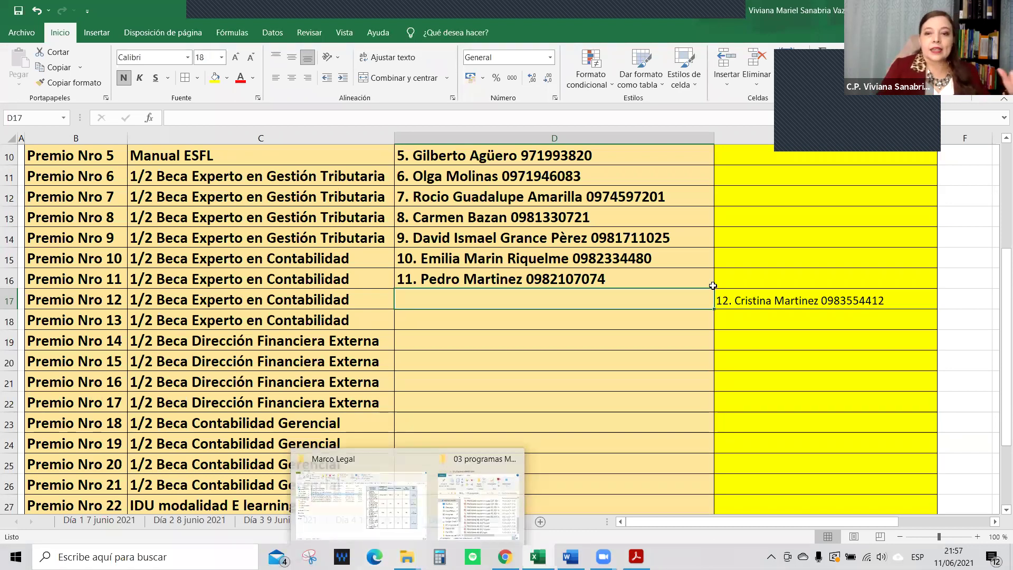
key("ctrl+z")
key("ctrl+c")
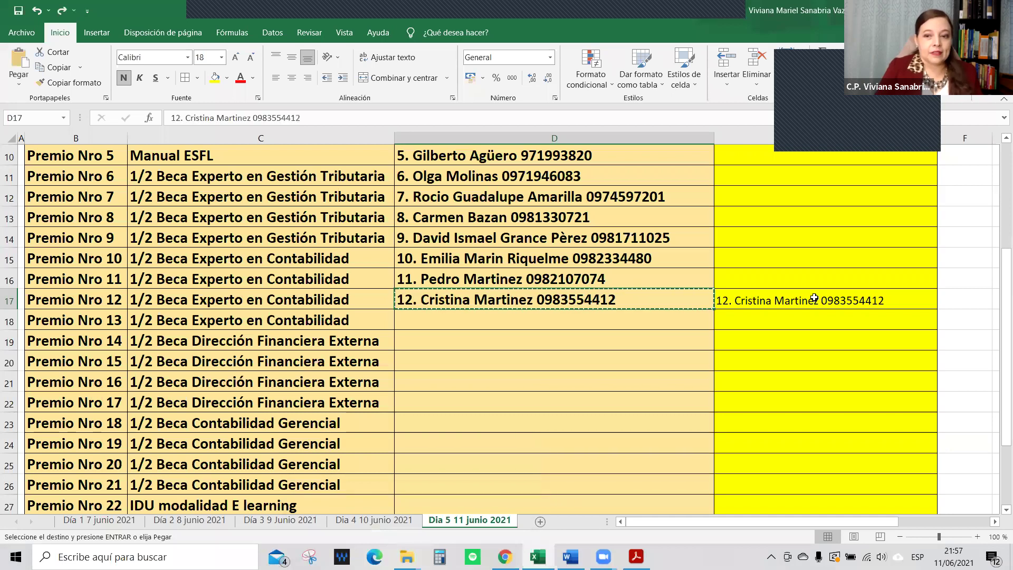
left_click(814, 299)
key("Delete")
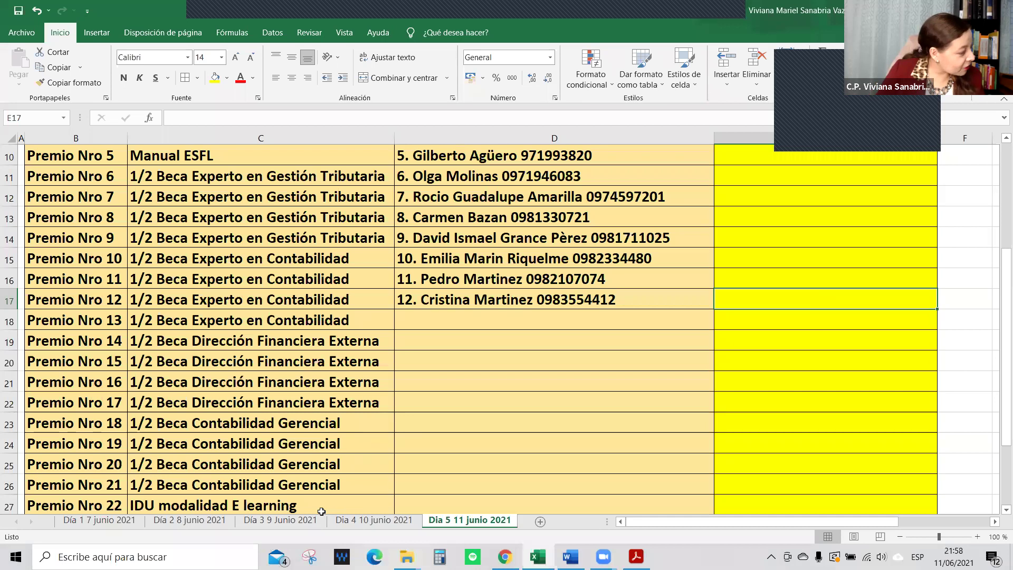
left_click(442, 305)
key("Down")
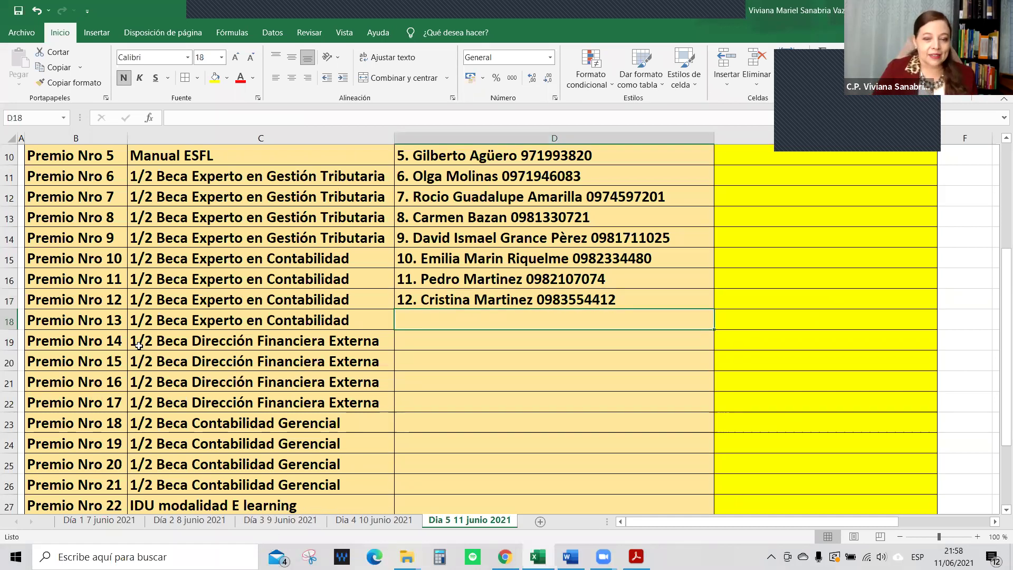
left_click(473, 556)
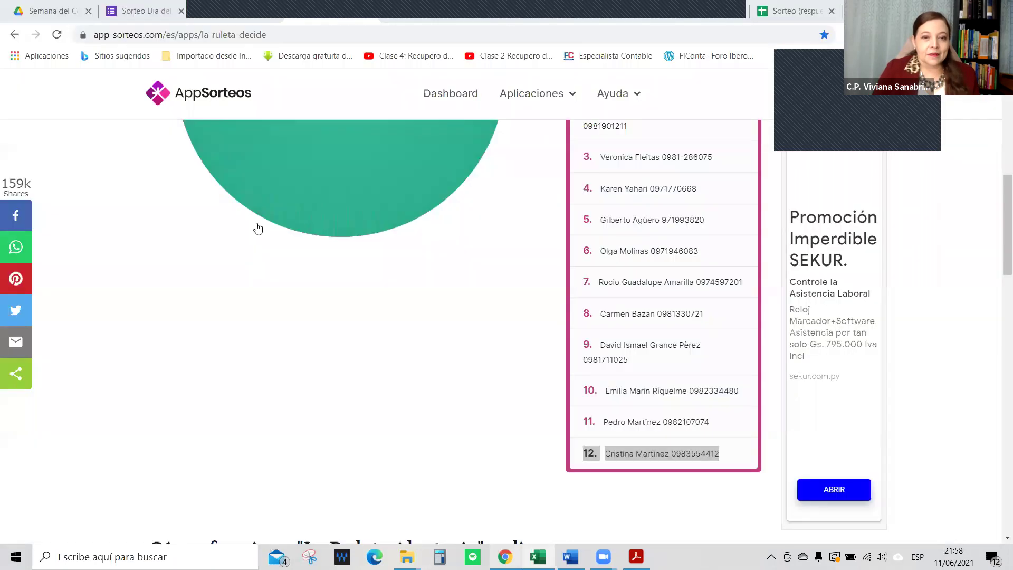
Dismiss the 12th winner's announcement and select the 13th winner's entry in Resultados
scroll(351, 310, "up", 3)
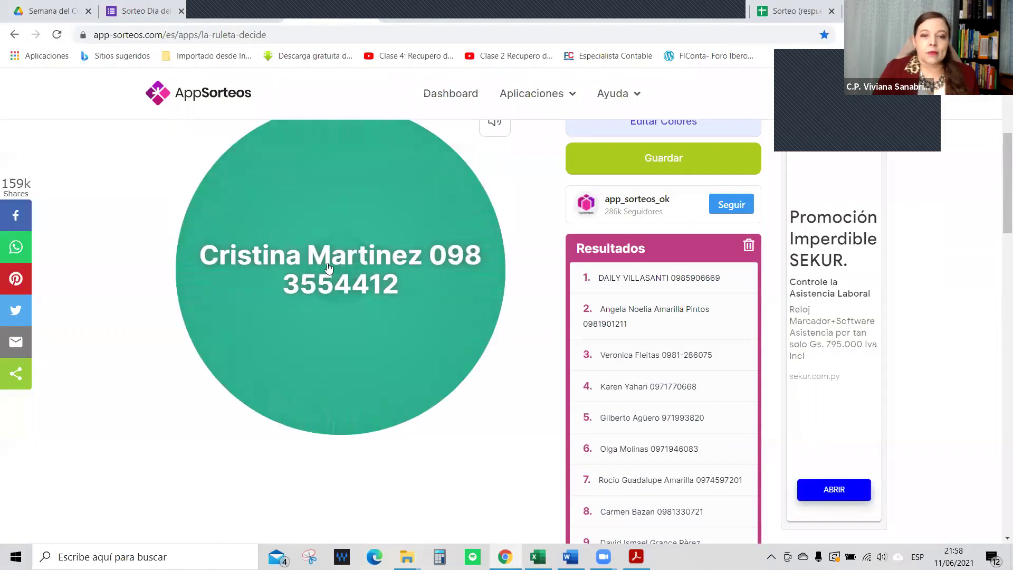
left_click(328, 267)
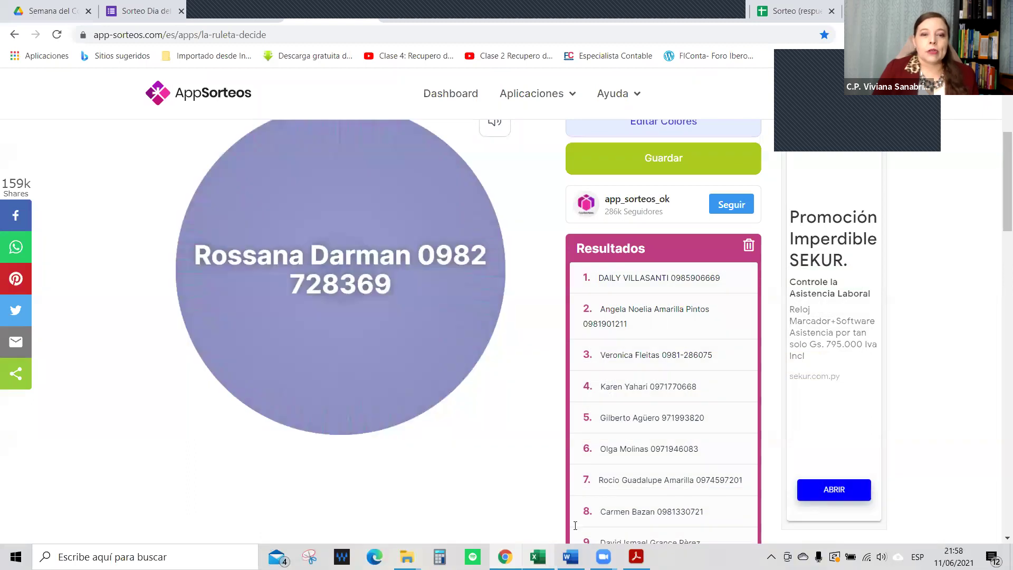
scroll(436, 451, "down", 7)
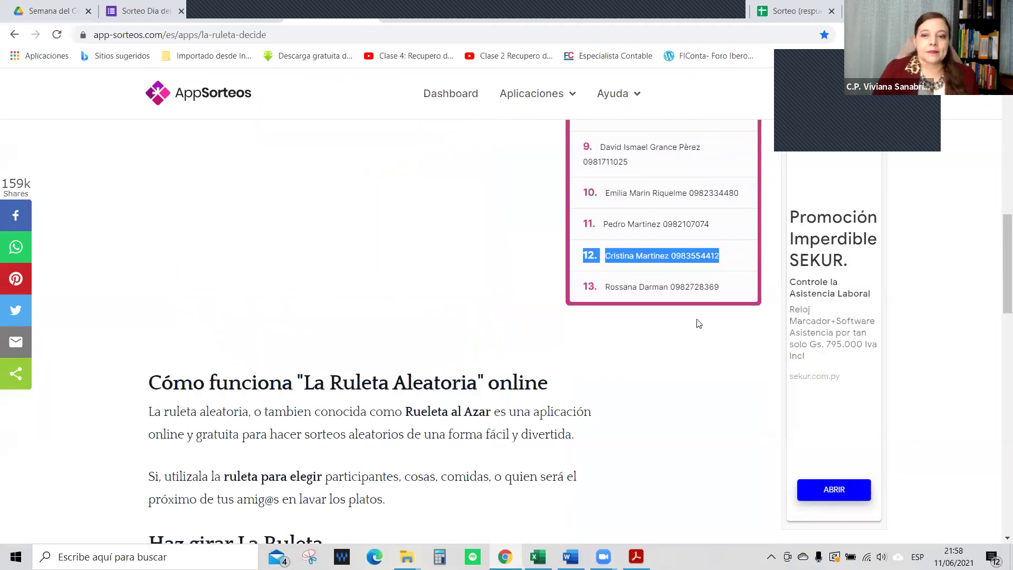
left_click_drag(720, 311, 567, 289)
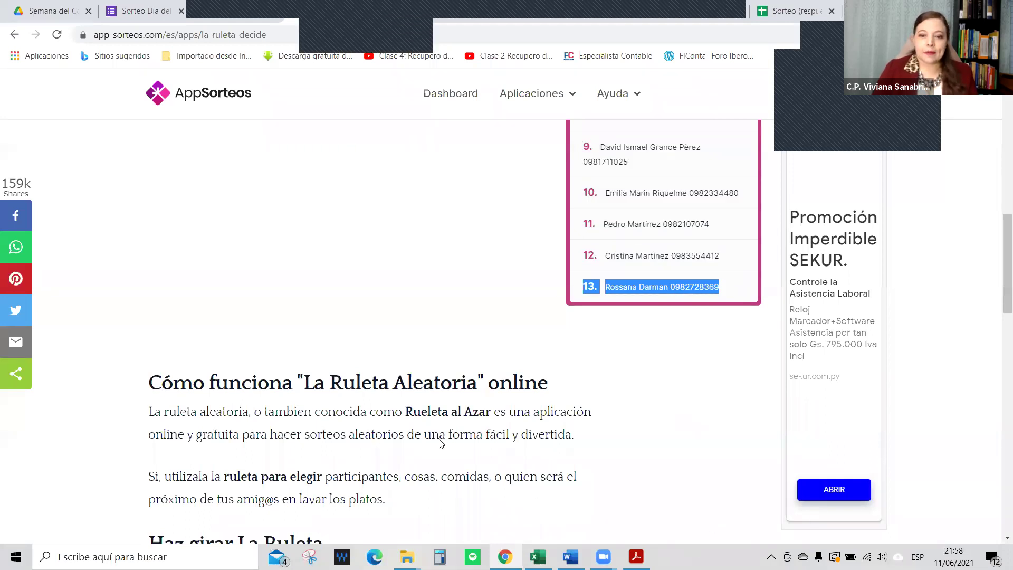
scroll(410, 366, "up", 8)
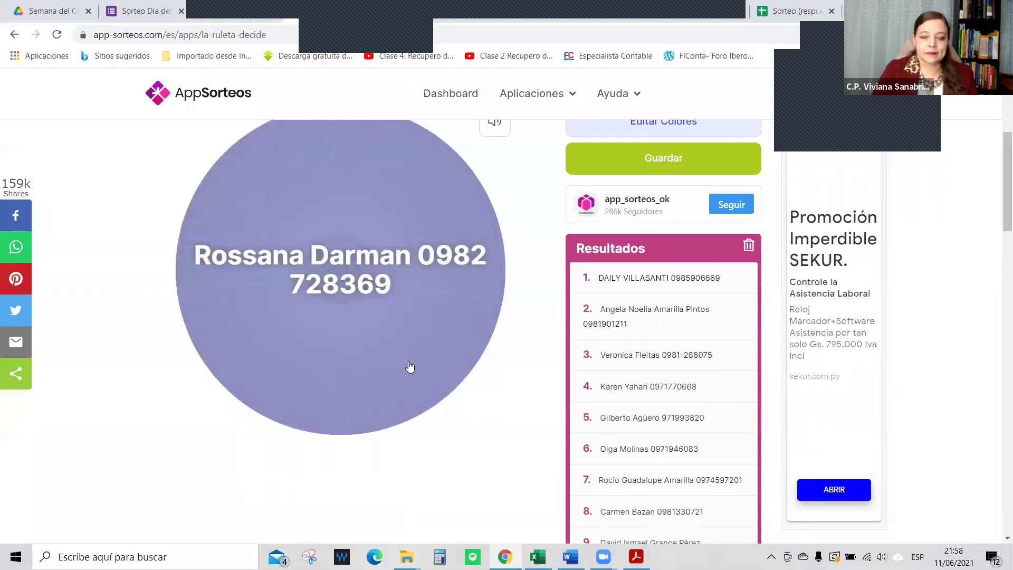
scroll(410, 366, "up", 1)
Paste the 13th winner into D18 beside Premio Nro 13, then return to the roulette
key("alt+Tab")
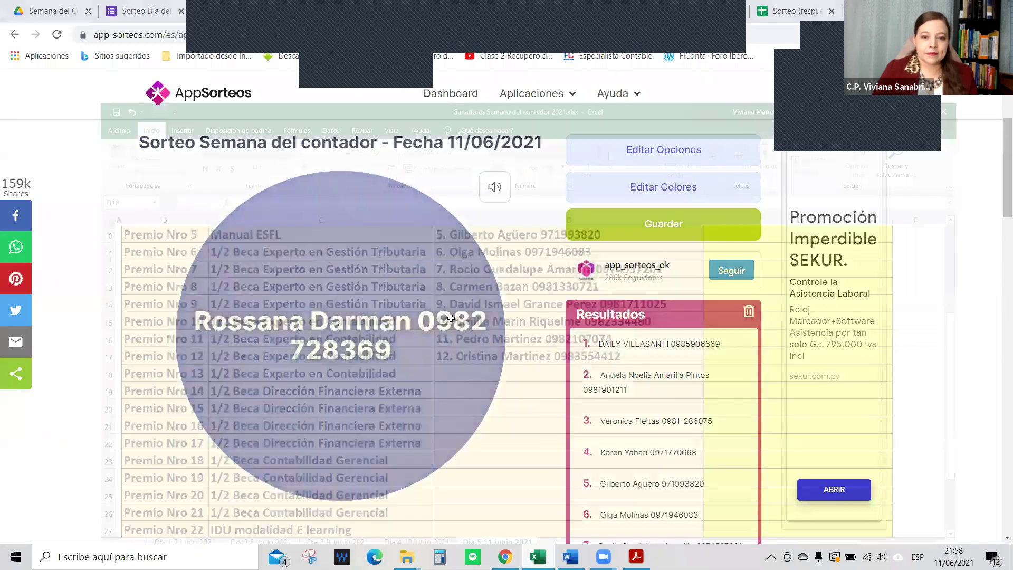
right_click(451, 318)
left_click(504, 77)
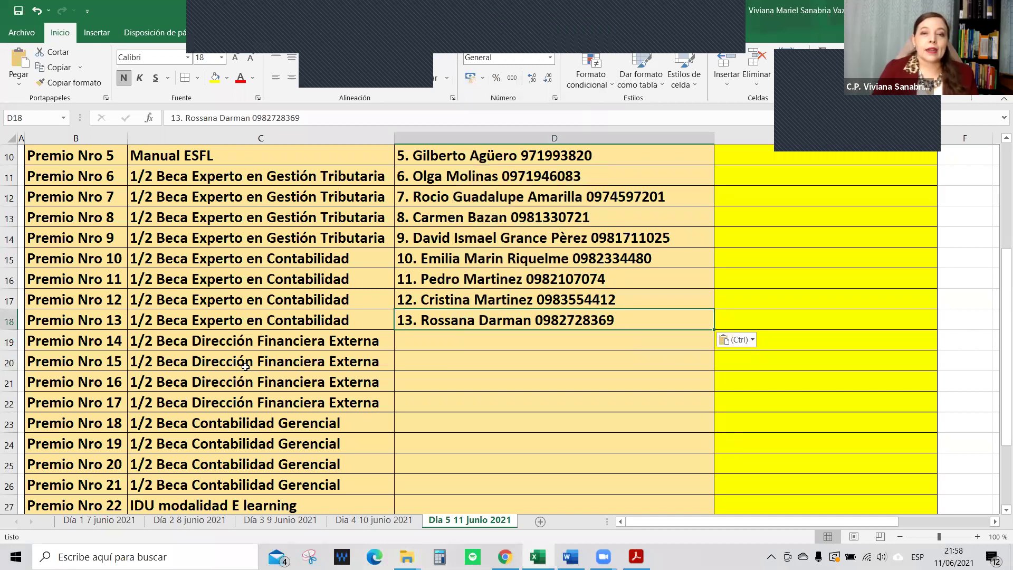
left_click(505, 557)
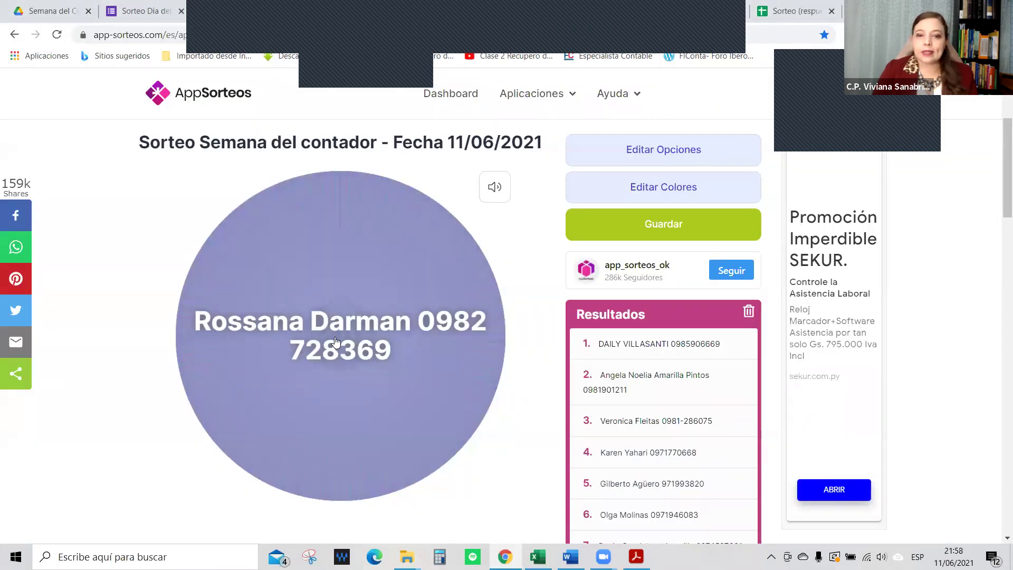
Dismiss the 13th result, spin GIRAR, and select the 14th winner's entry in Resultados
left_click(336, 341)
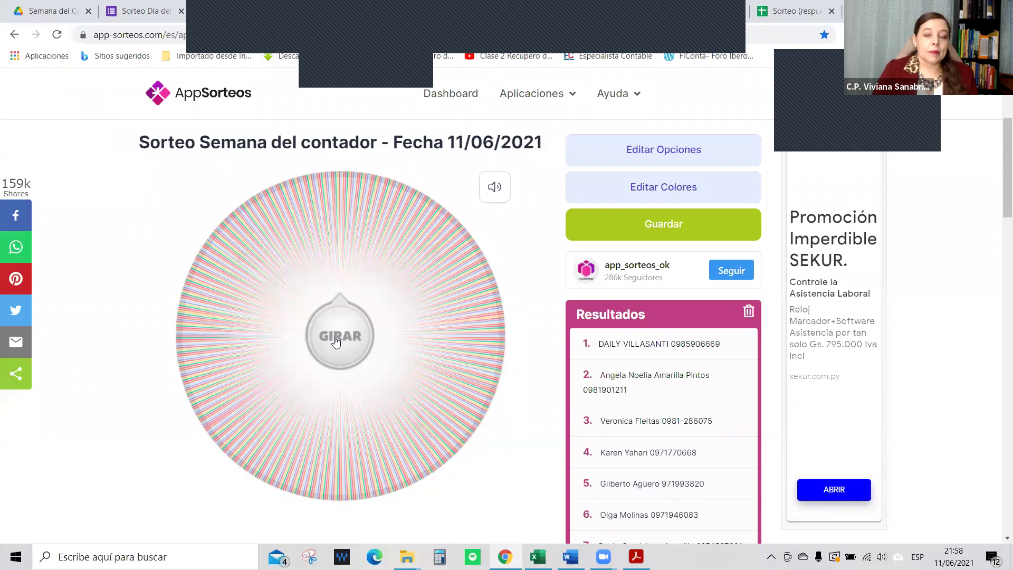
left_click(335, 341)
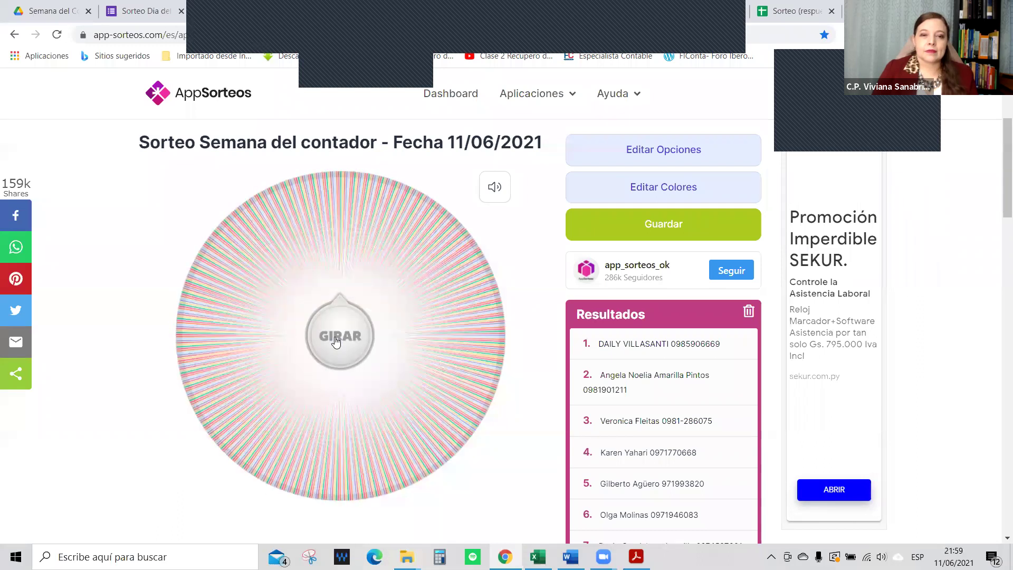
scroll(340, 344, "down", 10)
left_click_drag(731, 325, 572, 320)
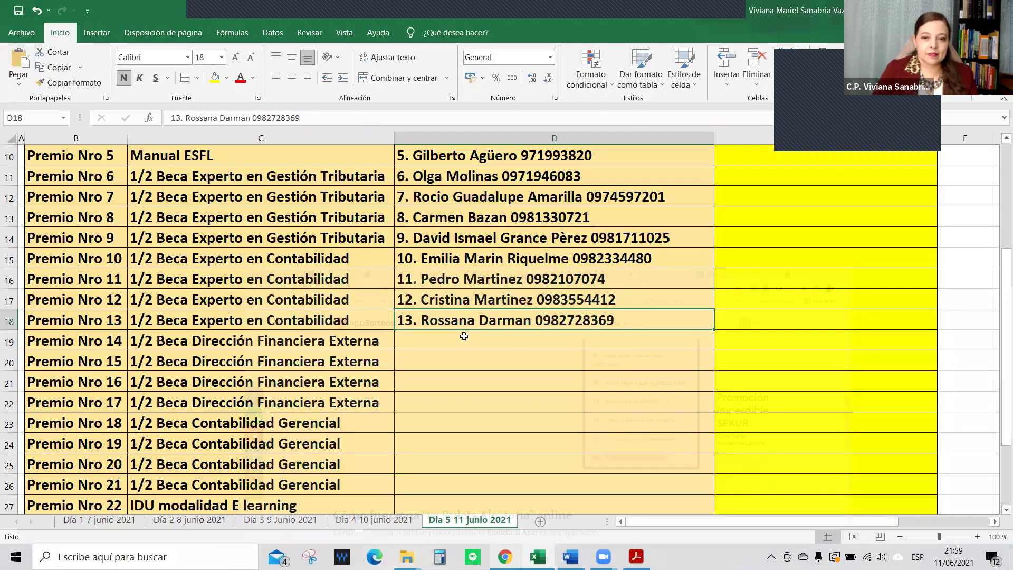
Paste the 14th winner as text into D19 and move to D20
key("alt+Tab")
right_click(467, 343)
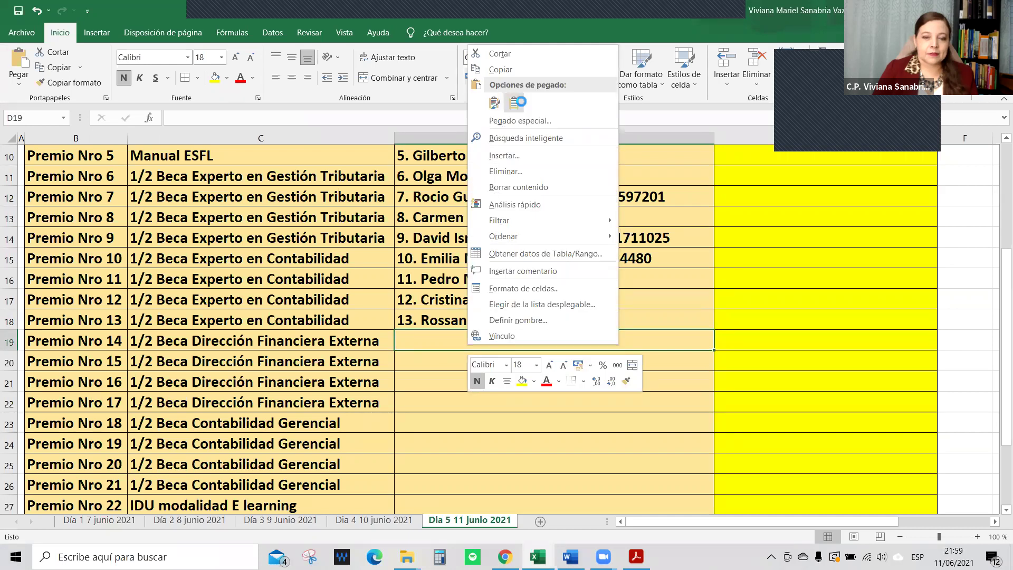
left_click(523, 102)
left_click(467, 359)
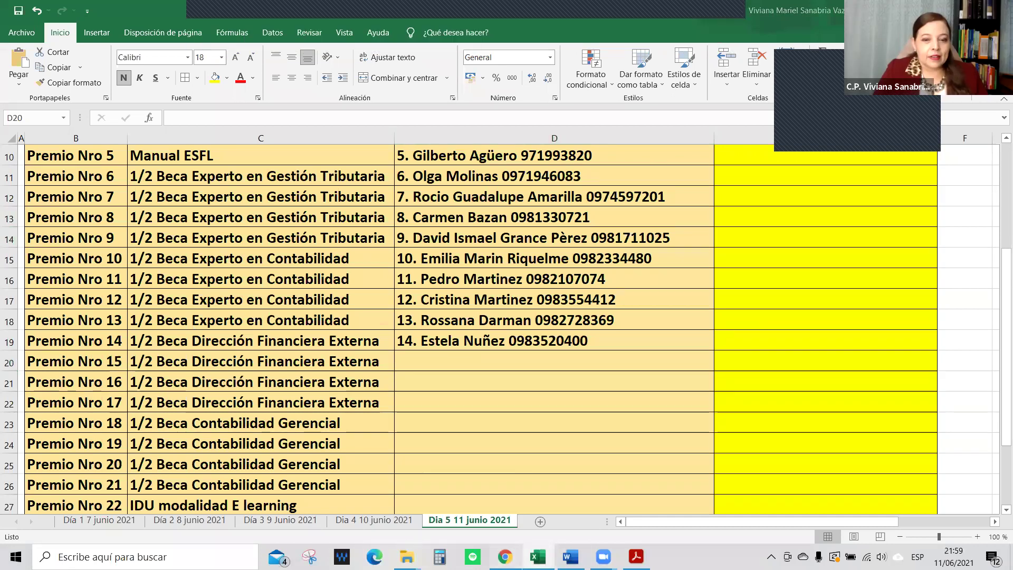
key("alt+Tab")
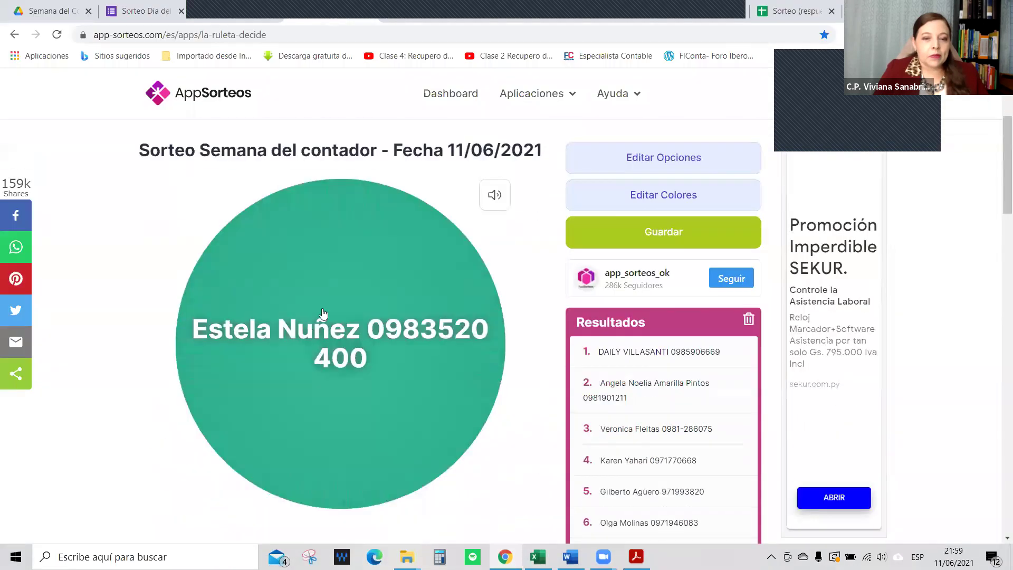
Dismiss the 14th winner's result and select the 15th winner's entry in Resultados
left_click(322, 322)
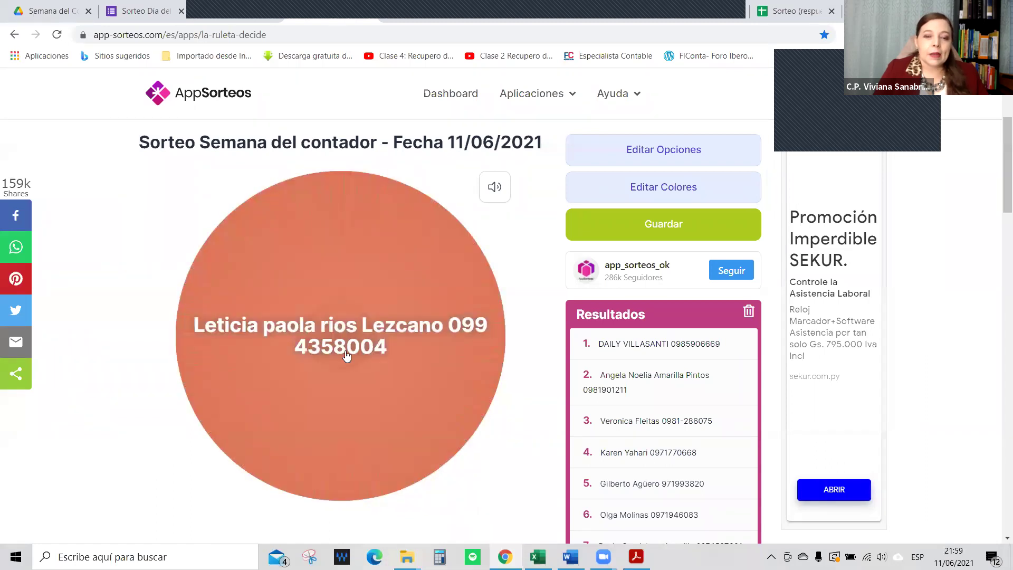
scroll(417, 388, "down", 4)
scroll(571, 421, "down", 4)
left_click_drag(652, 431, 578, 422)
key("ctrl+c")
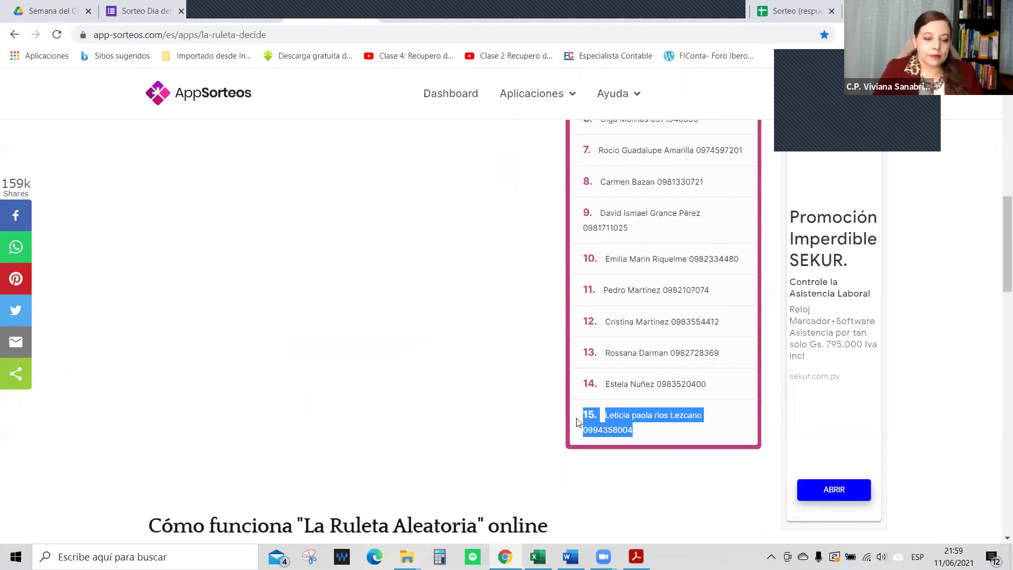
Paste the 15th winner into D20 beside Premio Nro 15 and move to D21
left_click(537, 556)
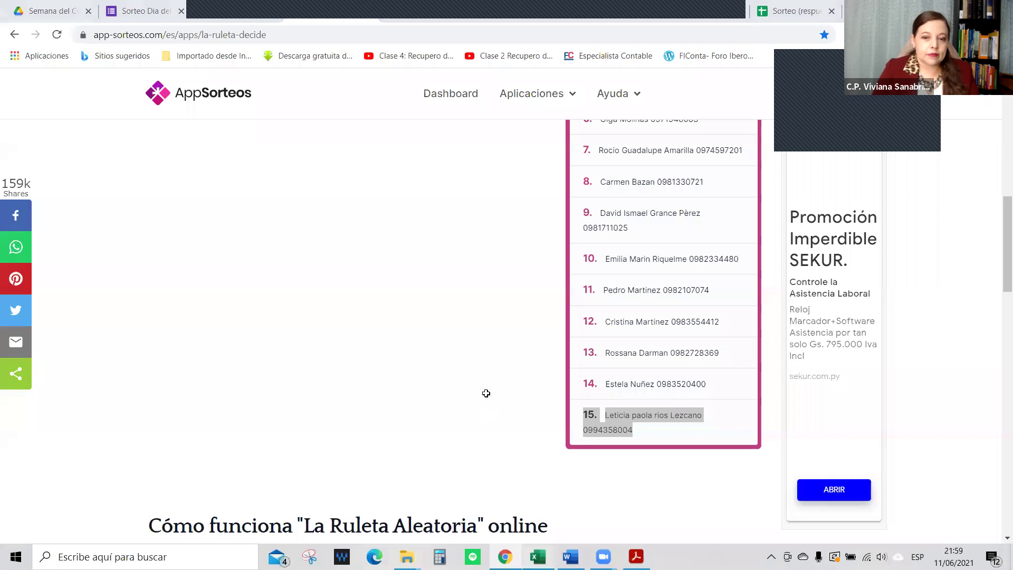
right_click(480, 360)
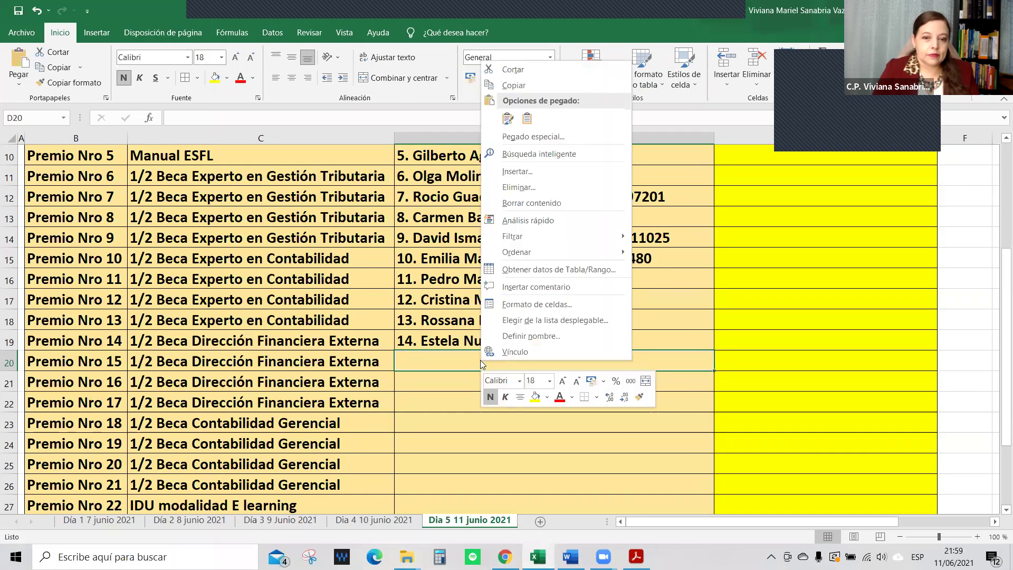
left_click(527, 120)
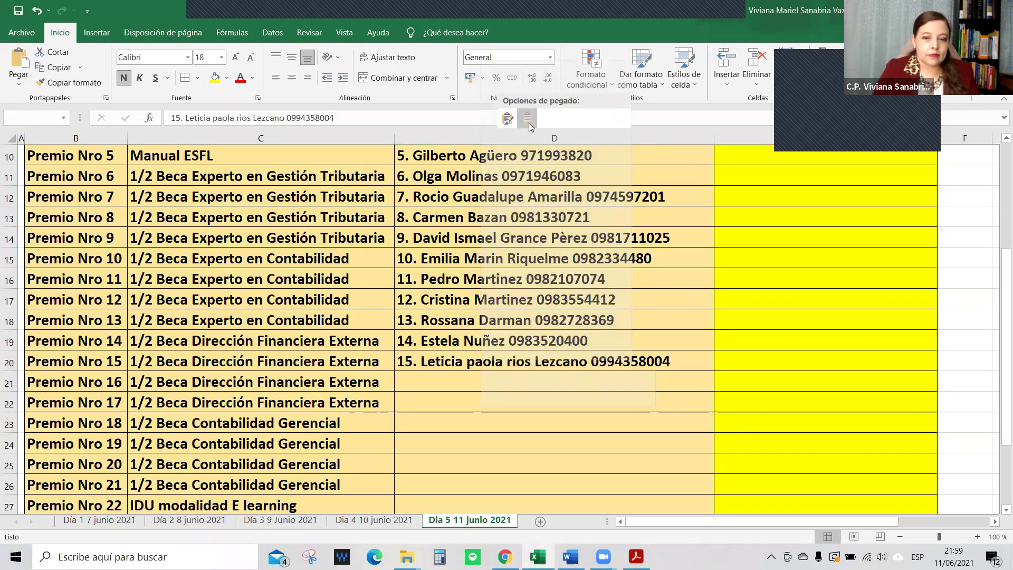
left_click(509, 375)
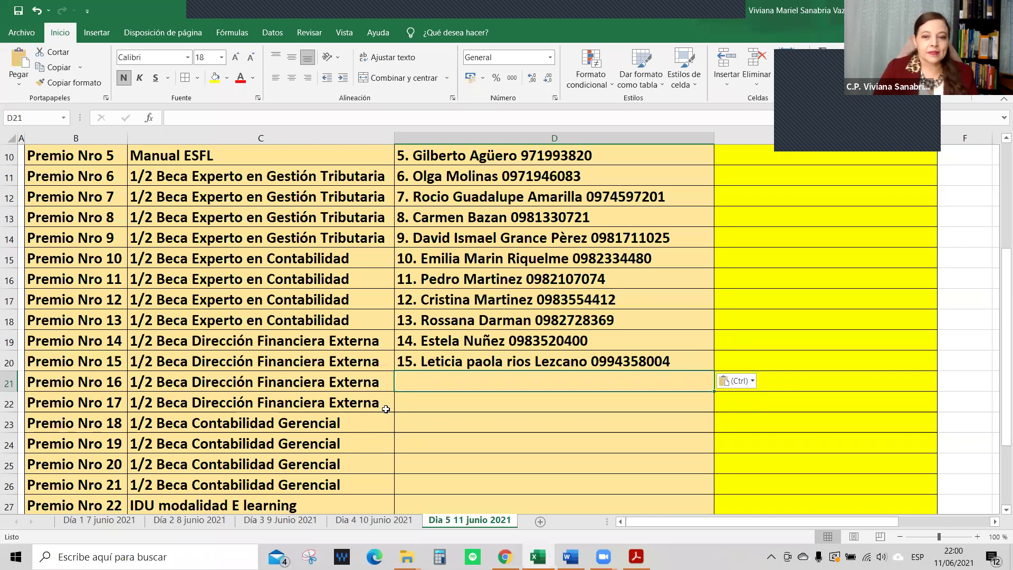
scroll(643, 213, "down", 1)
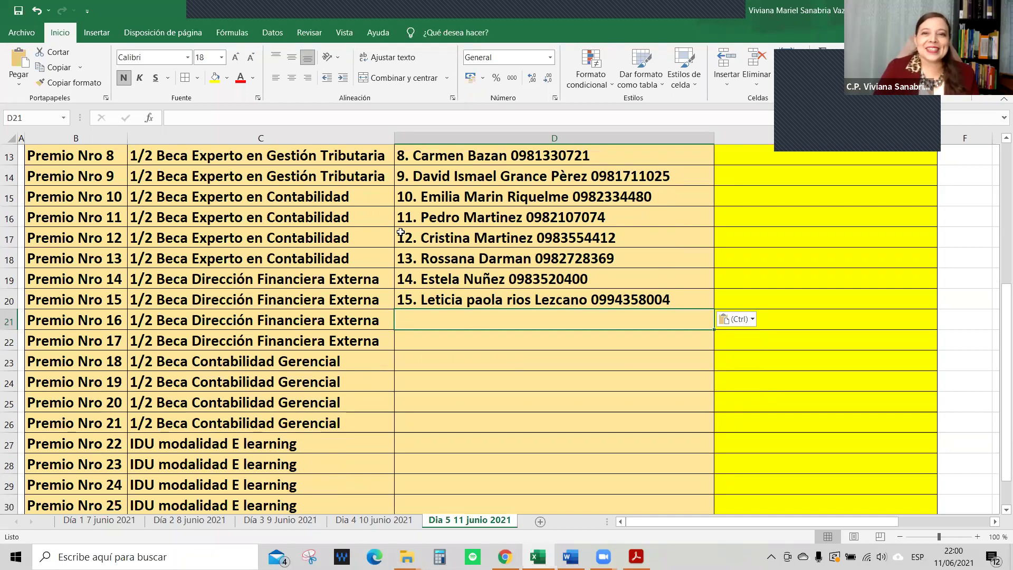
left_click(506, 557)
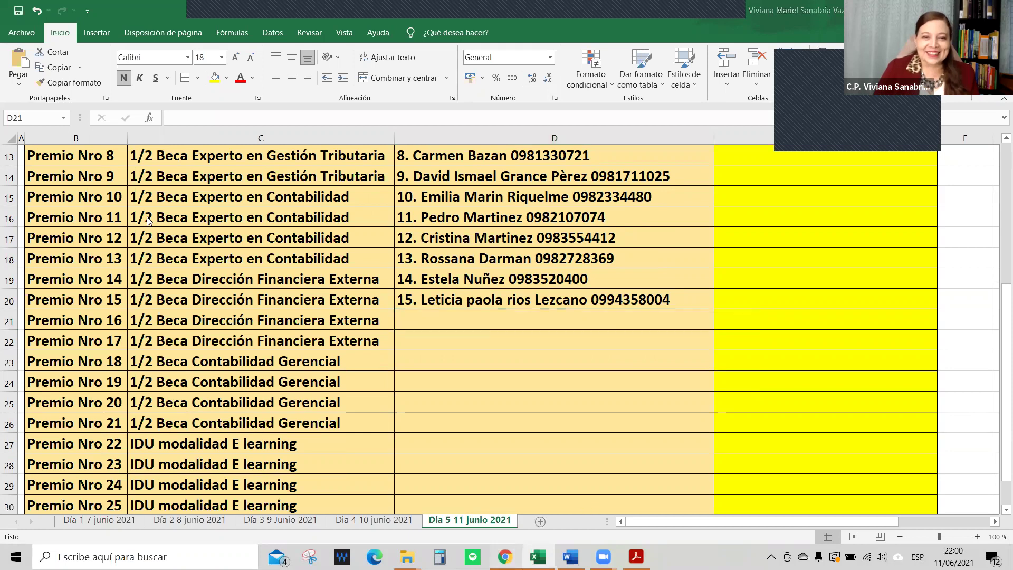
scroll(300, 344, "up", 8)
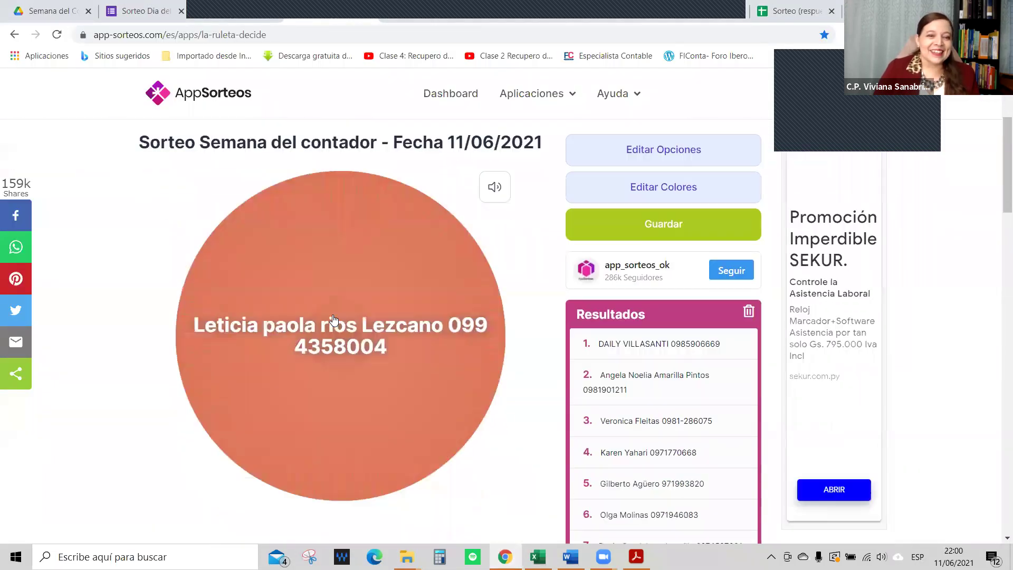
Dismiss the 15th winner's result and select entry 16 in Resultados to copy it
left_click(333, 319)
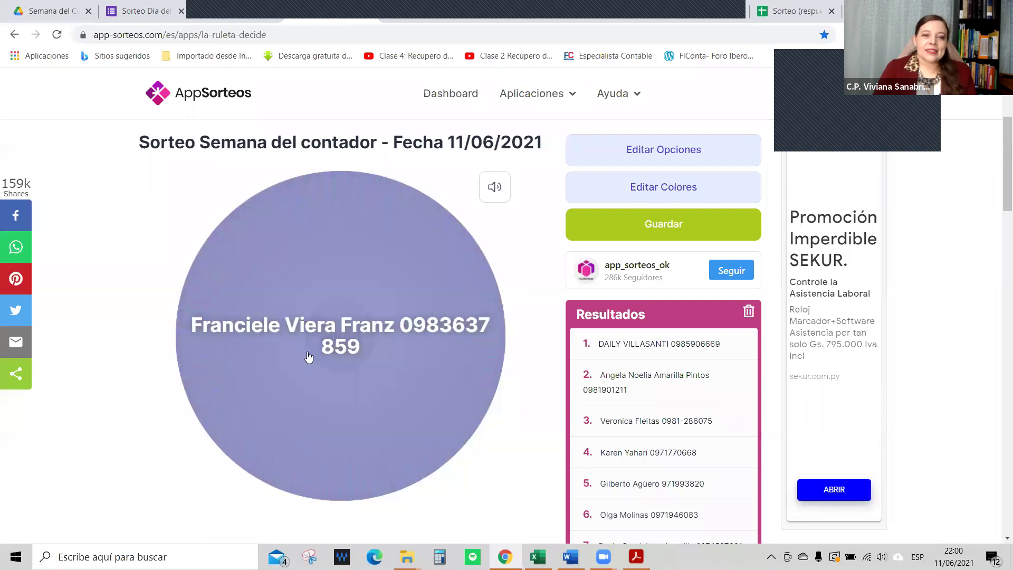
scroll(309, 357, "down", 7)
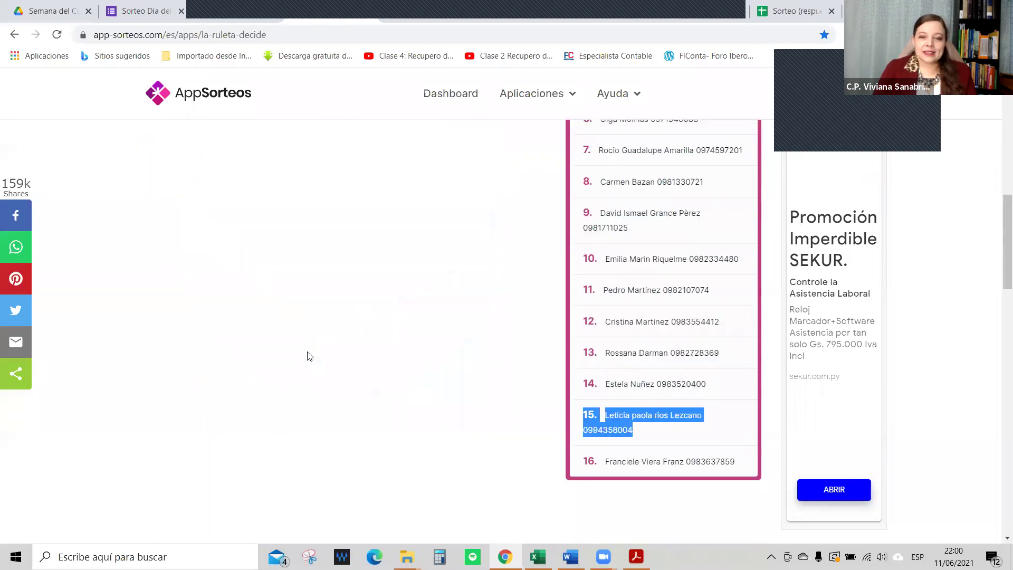
scroll(309, 356, "down", 1)
left_click(632, 381)
left_click_drag(750, 397, 586, 390)
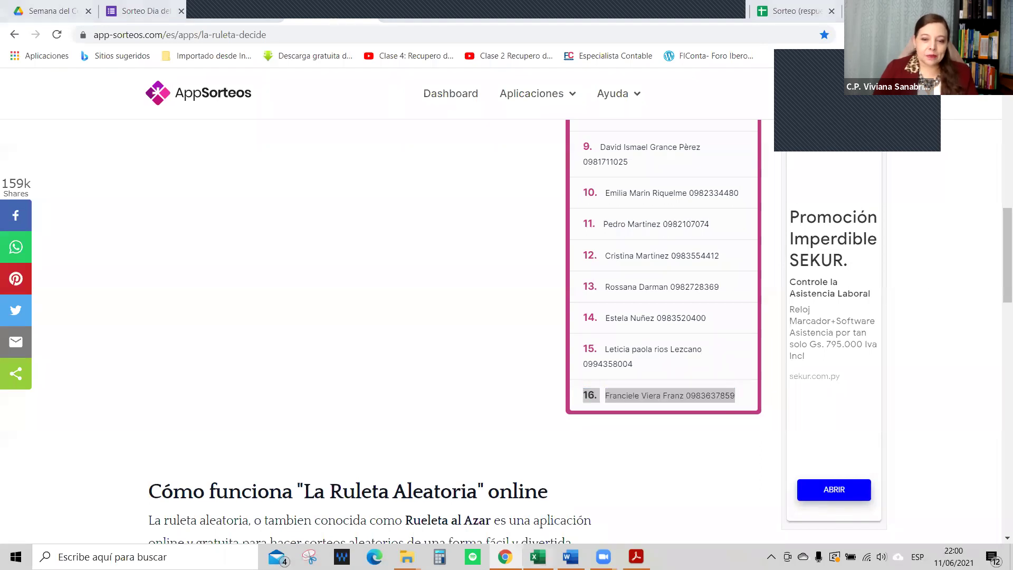
key("alt+Tab")
Paste the 16th winner into D21, paste it as values into E21, then clear D21
right_click(426, 323)
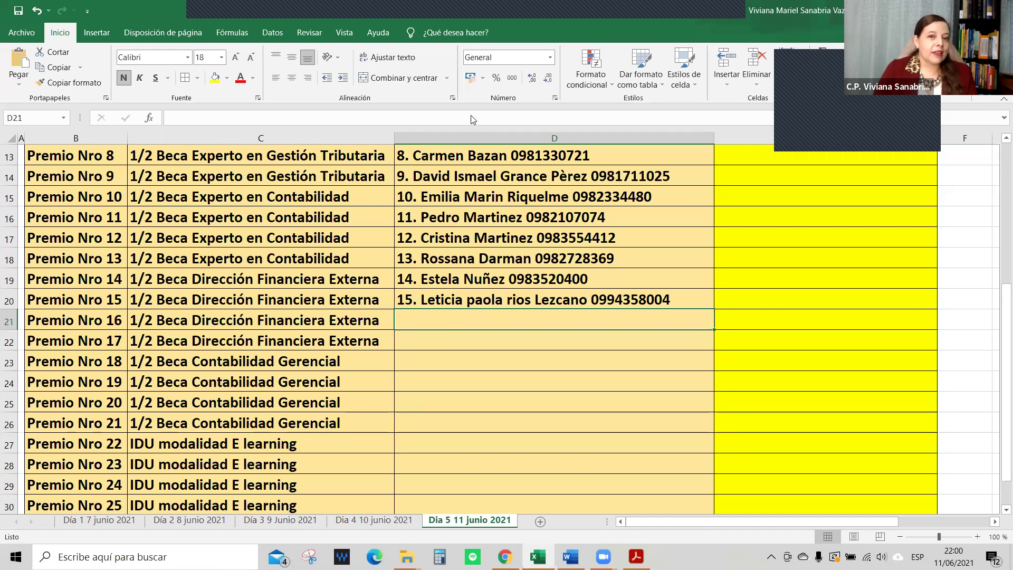
left_click(474, 85)
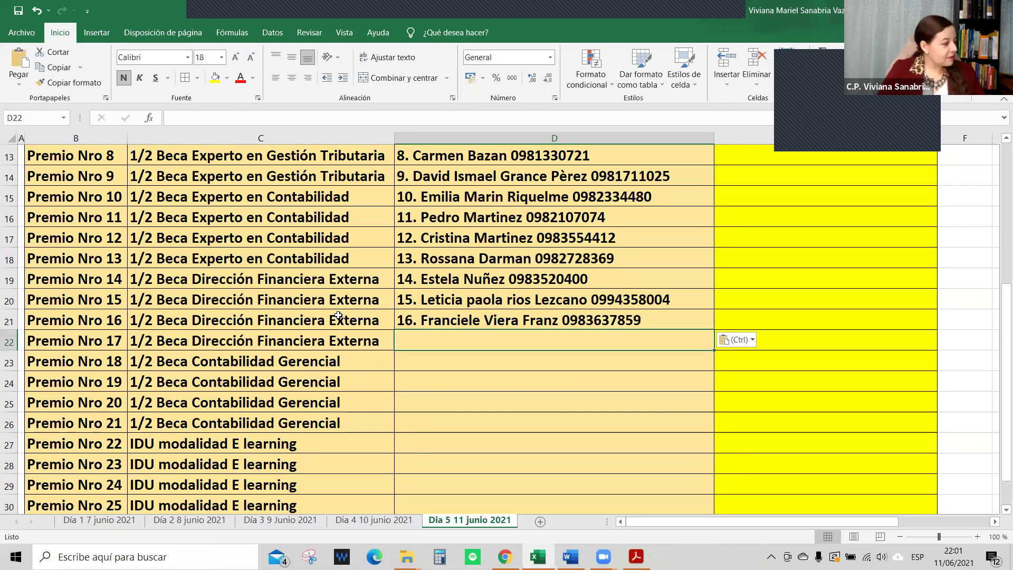
left_click(488, 316)
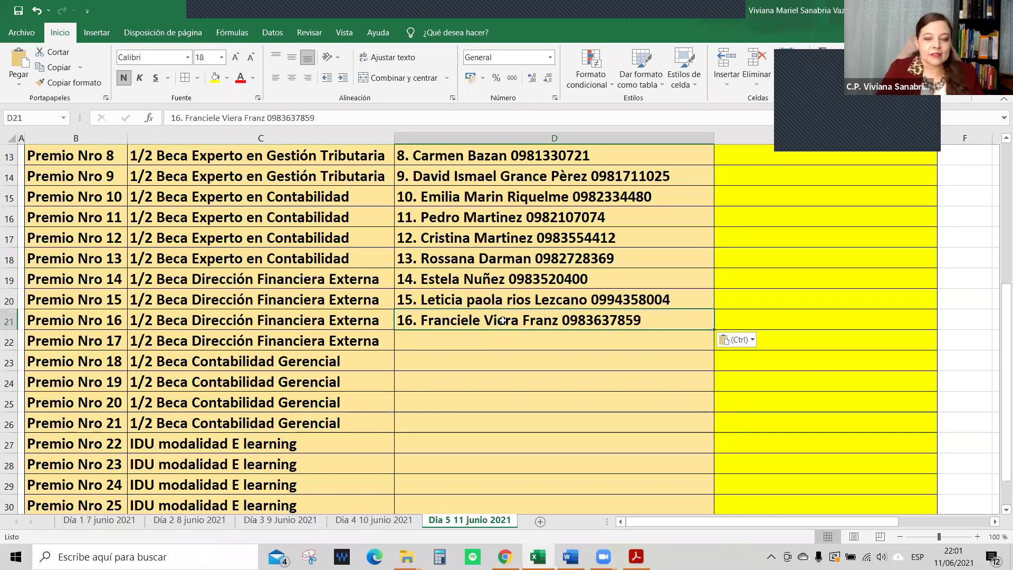
key("ctrl+c")
left_click(780, 314)
right_click(780, 315)
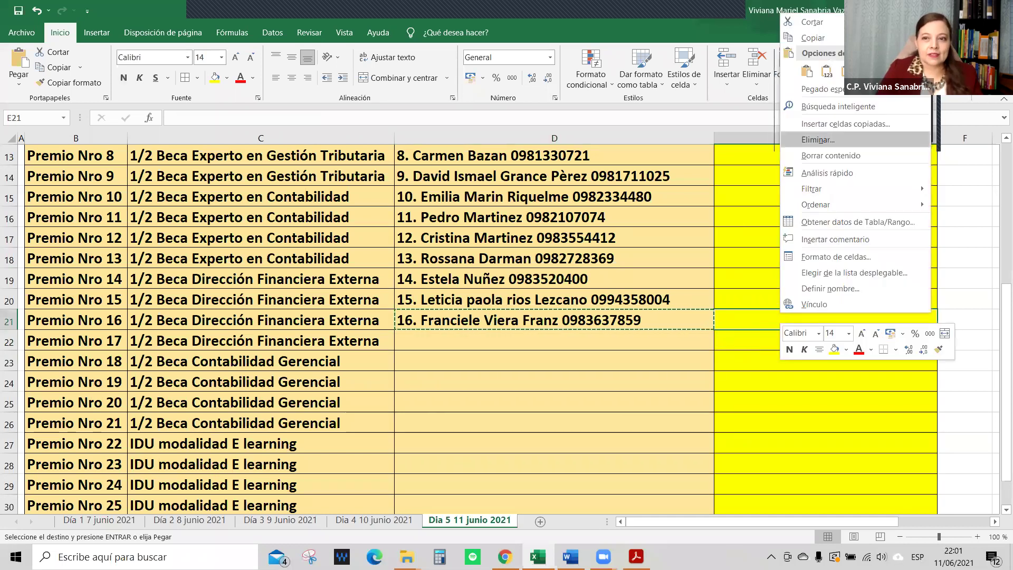
left_click(829, 72)
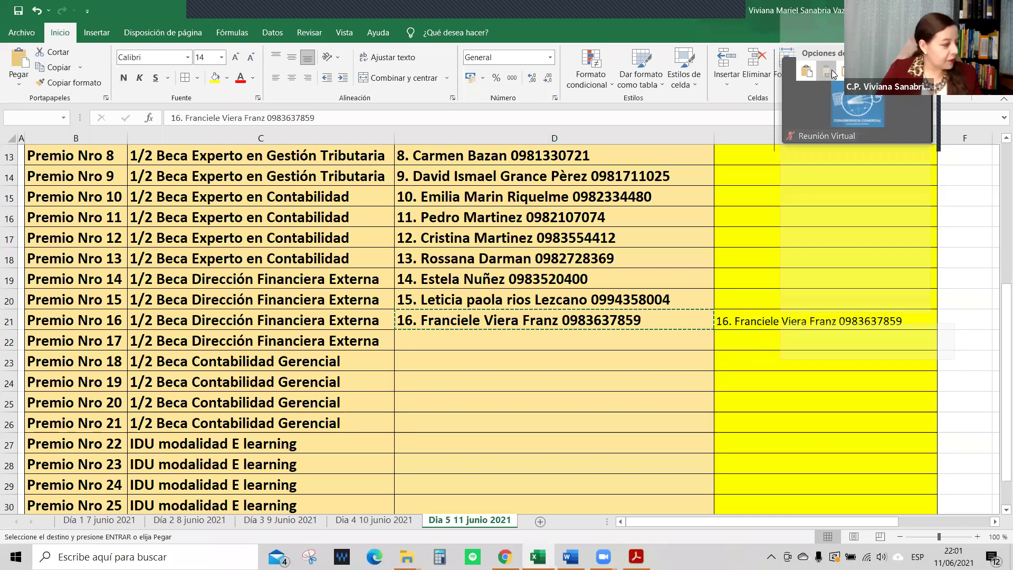
left_click(564, 312)
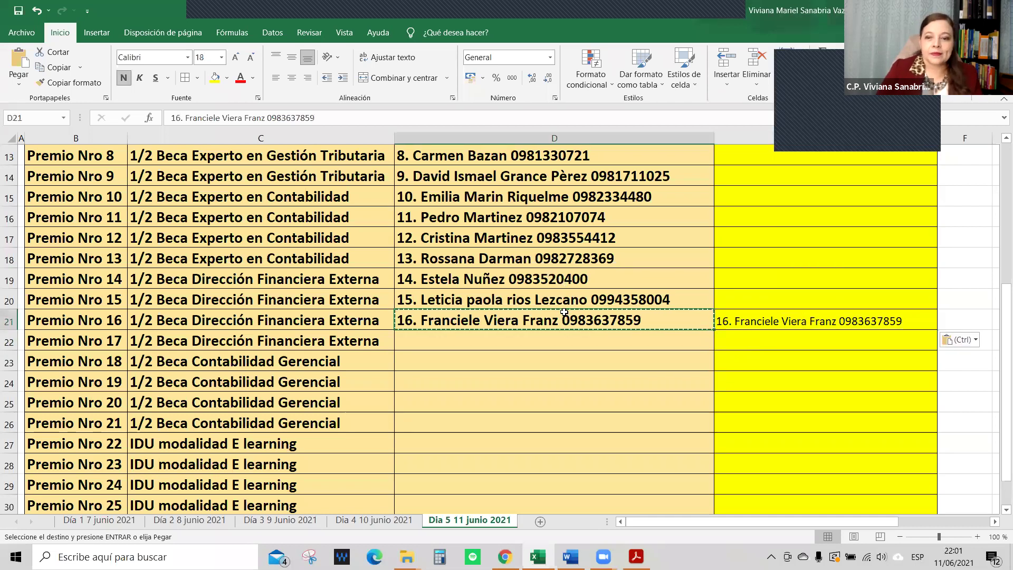
key("Delete")
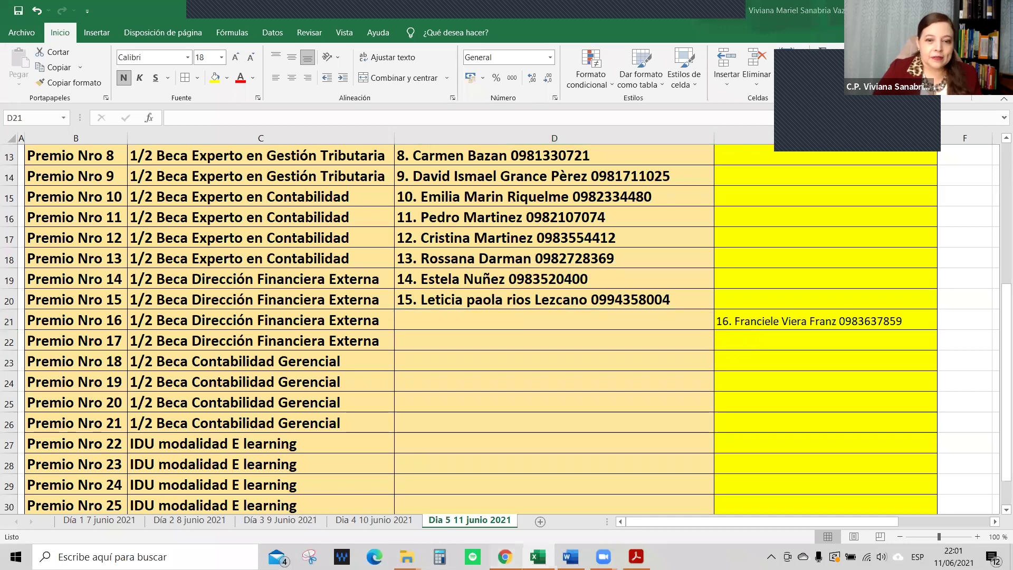
Dismiss the 16th winner's result and select entry 17's name and phone in Resultados
scroll(260, 340, "up", 6)
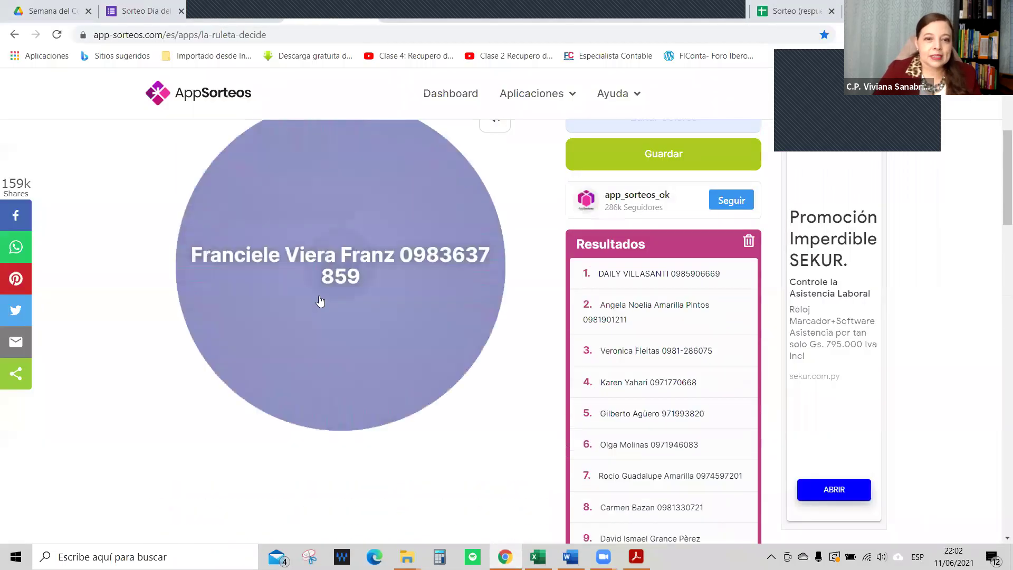
scroll(338, 271, "up", 1)
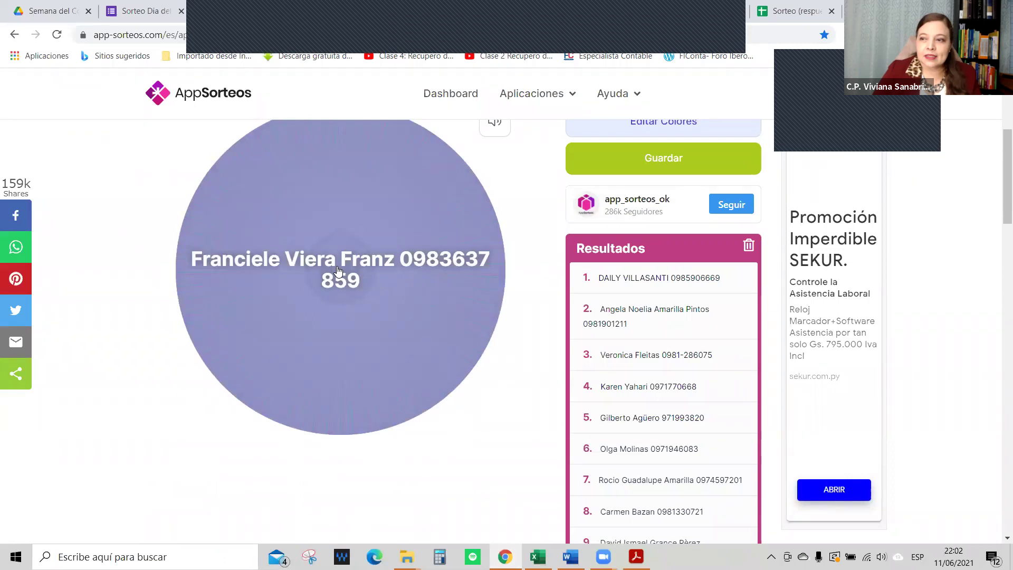
left_click(339, 270)
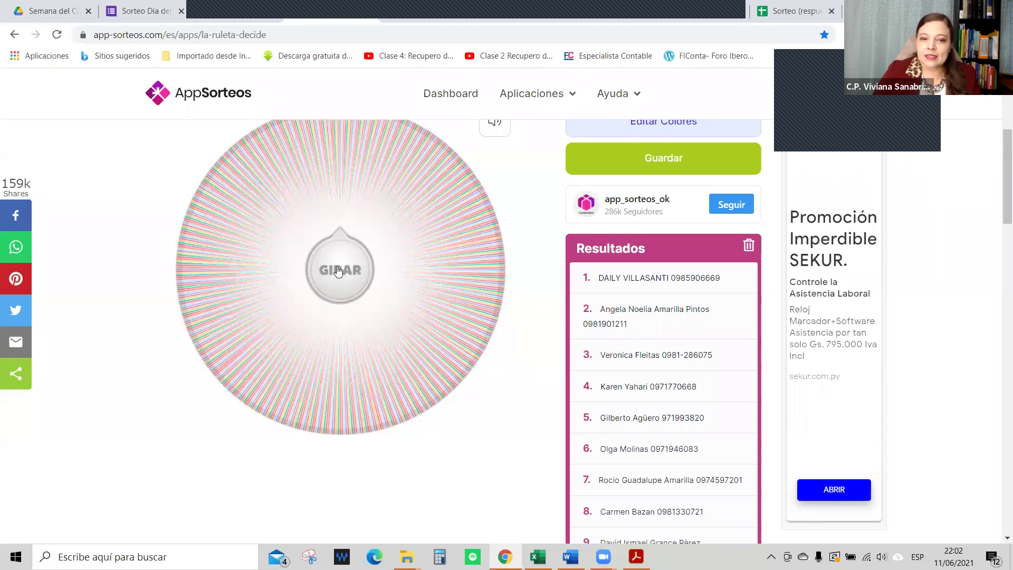
scroll(366, 323, "down", 5)
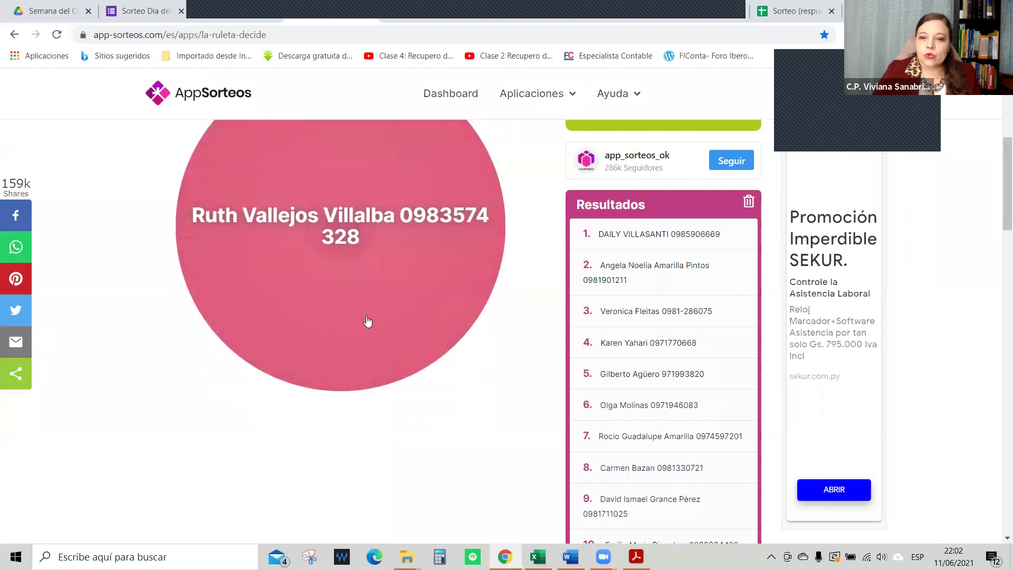
scroll(368, 321, "down", 3)
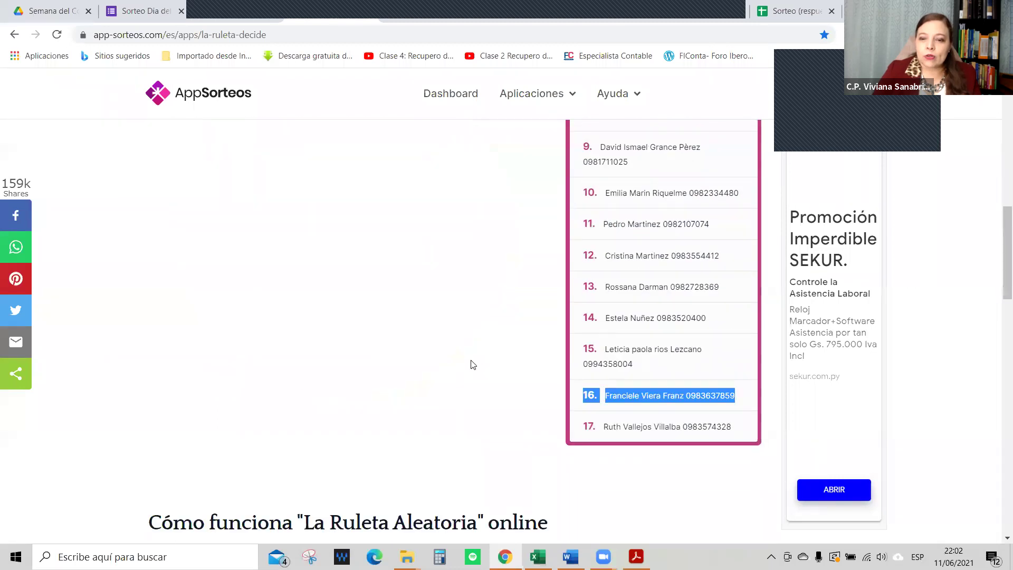
left_click(714, 420)
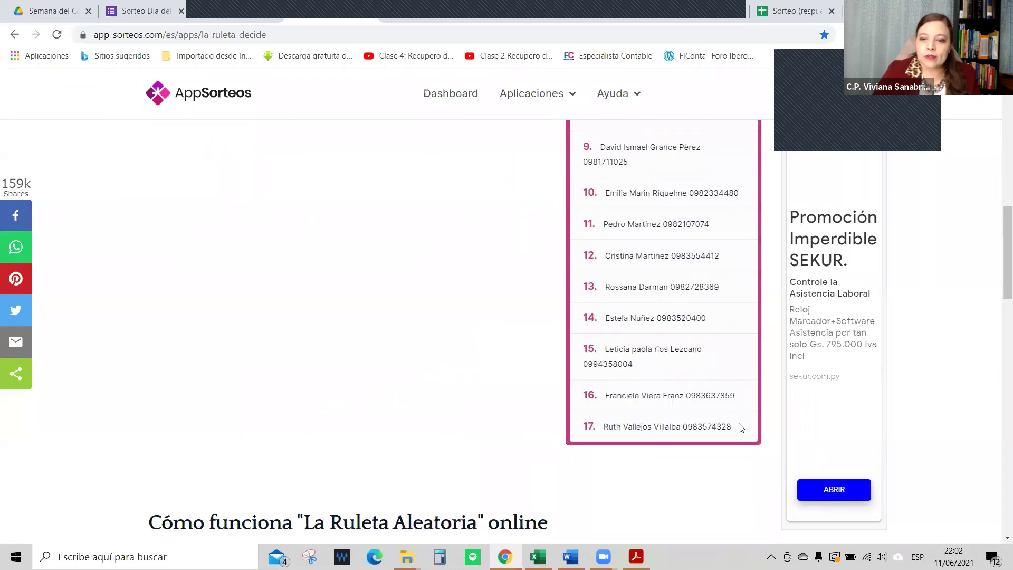
left_click_drag(740, 425, 582, 425)
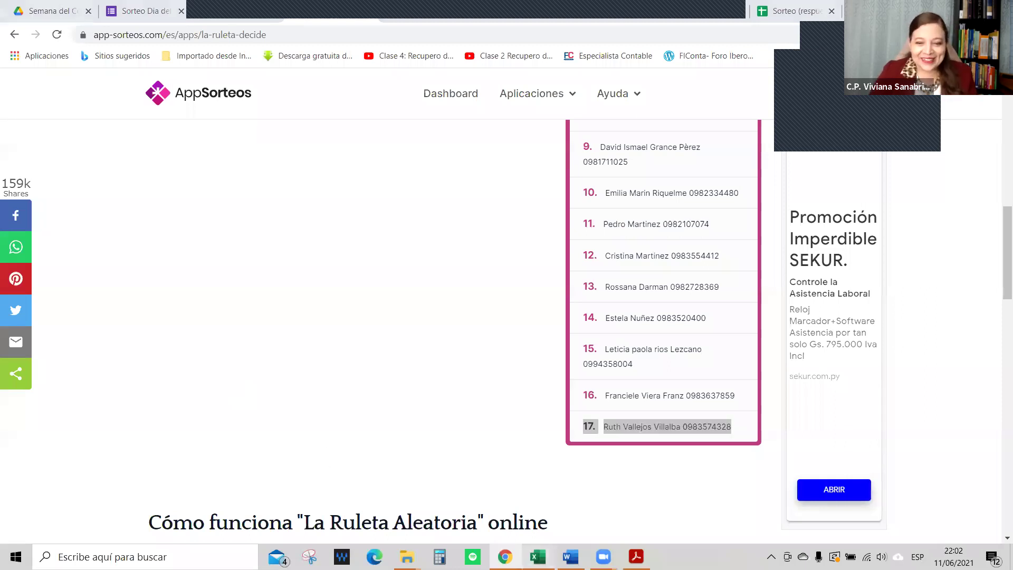
key("alt+Tab")
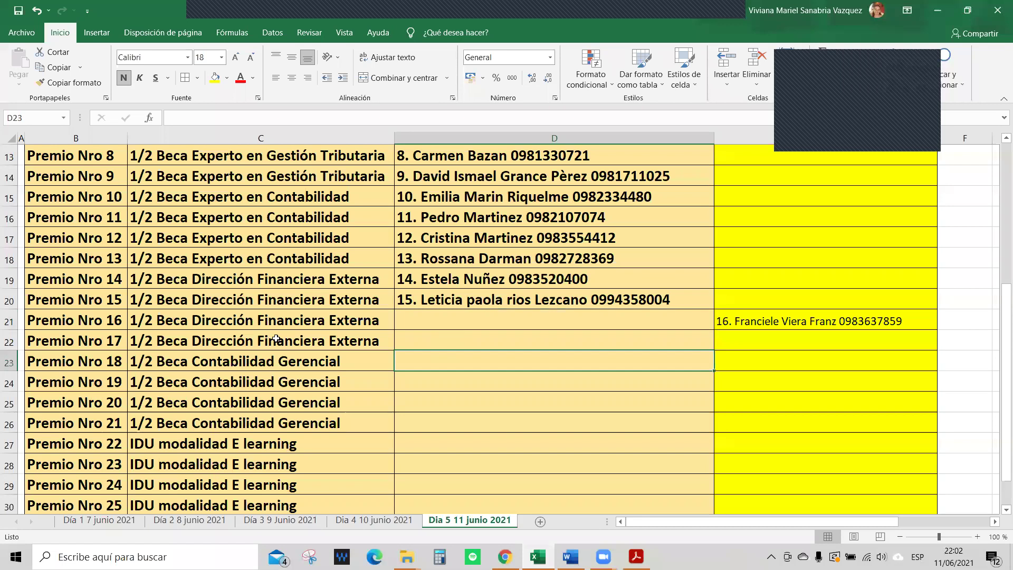
Insert a blank entire row at row 22 via Insertar > Toda la fila
left_click(276, 341)
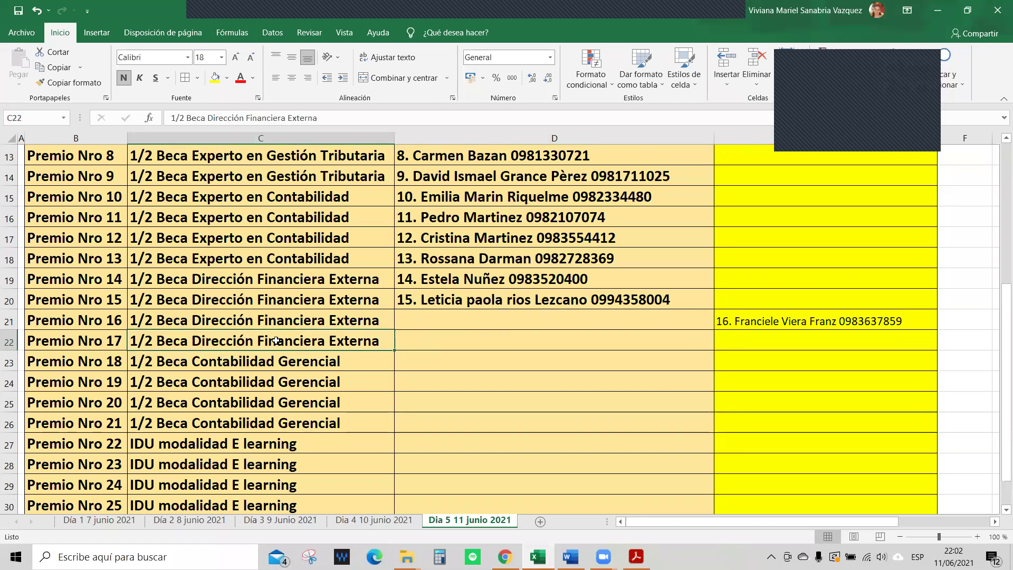
right_click(277, 342)
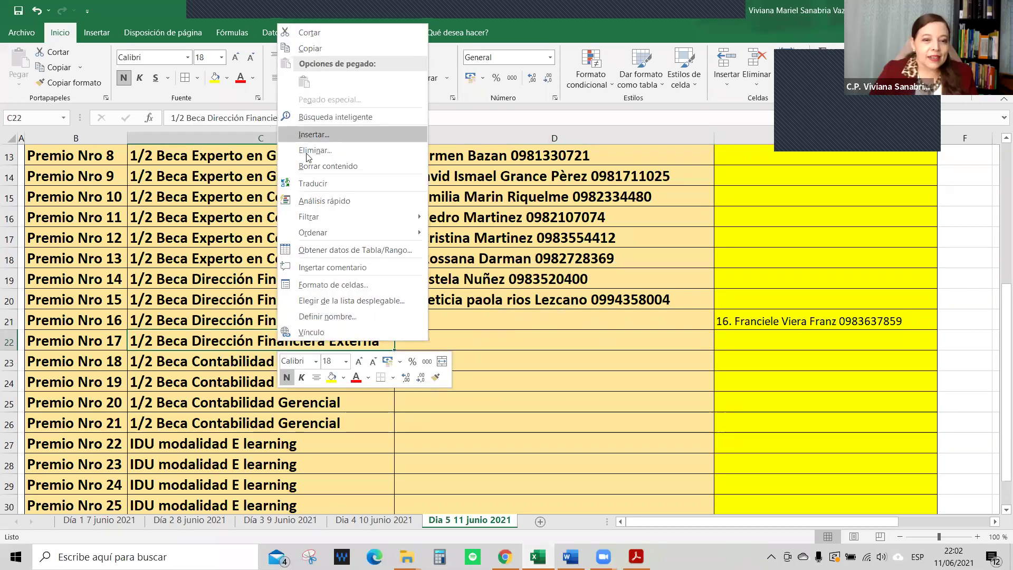
left_click(306, 135)
left_click(285, 161)
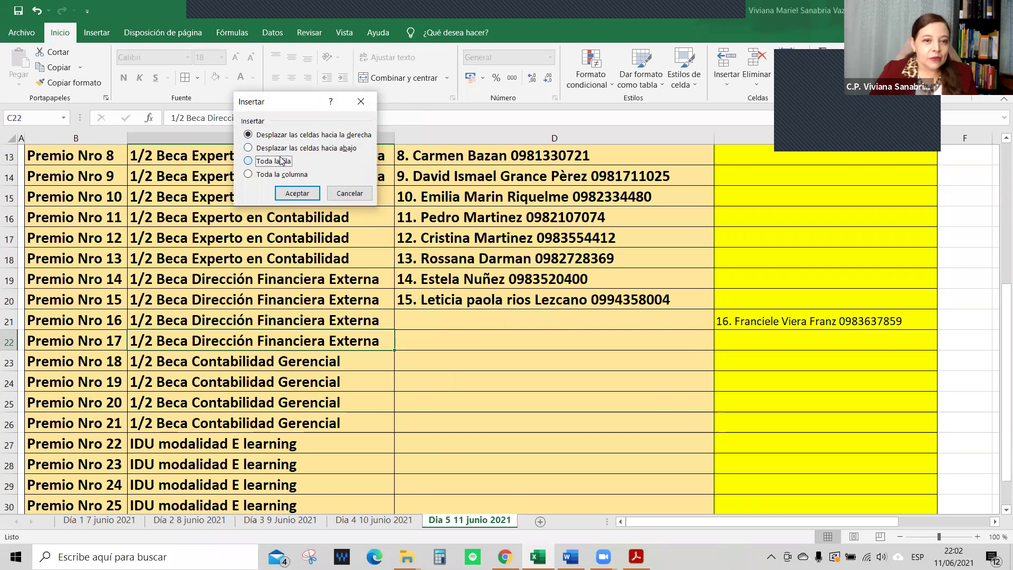
left_click(285, 189)
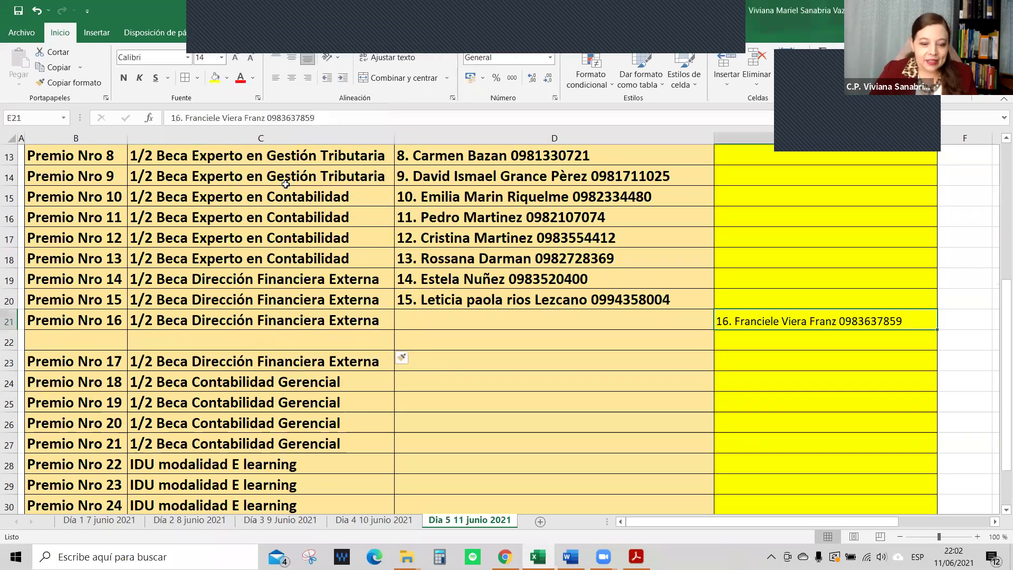
Move the 16th winner's entry from E21 into D21
left_click(738, 319)
key("ctrl+x")
left_click(631, 316)
right_click(632, 316)
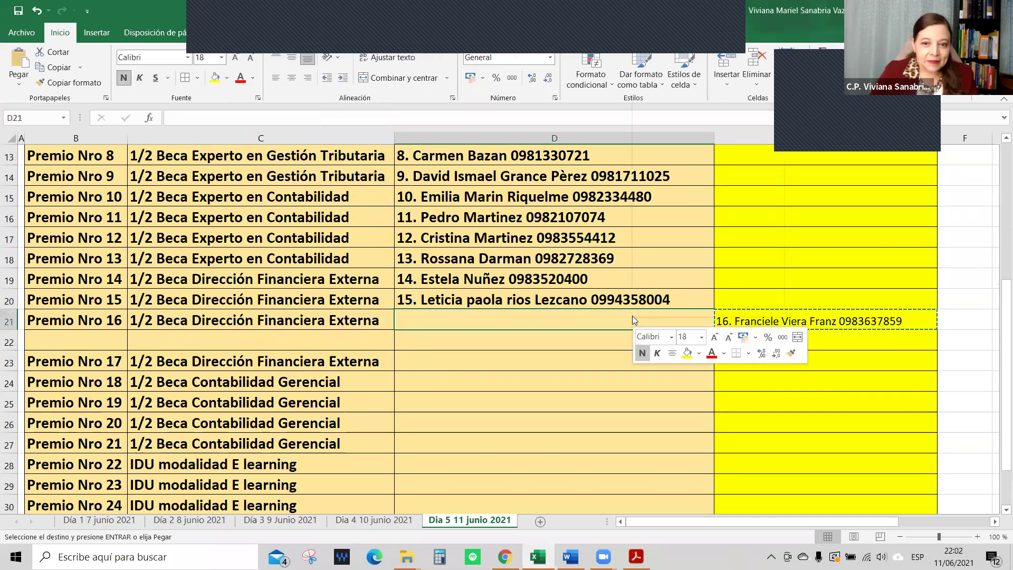
left_click(679, 75)
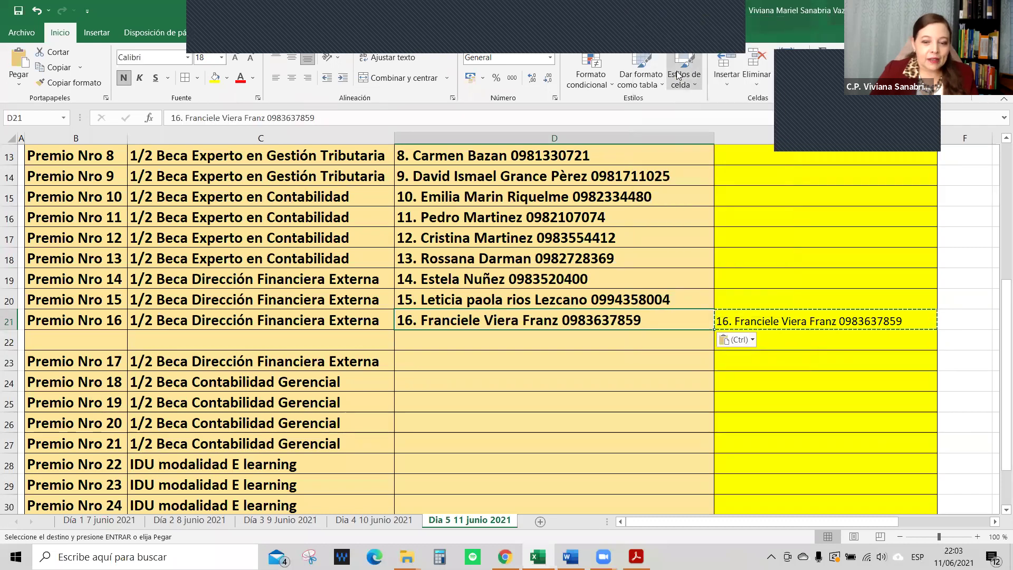
Copy the 17th winner from Resultados and paste it into D22
key("alt+Tab")
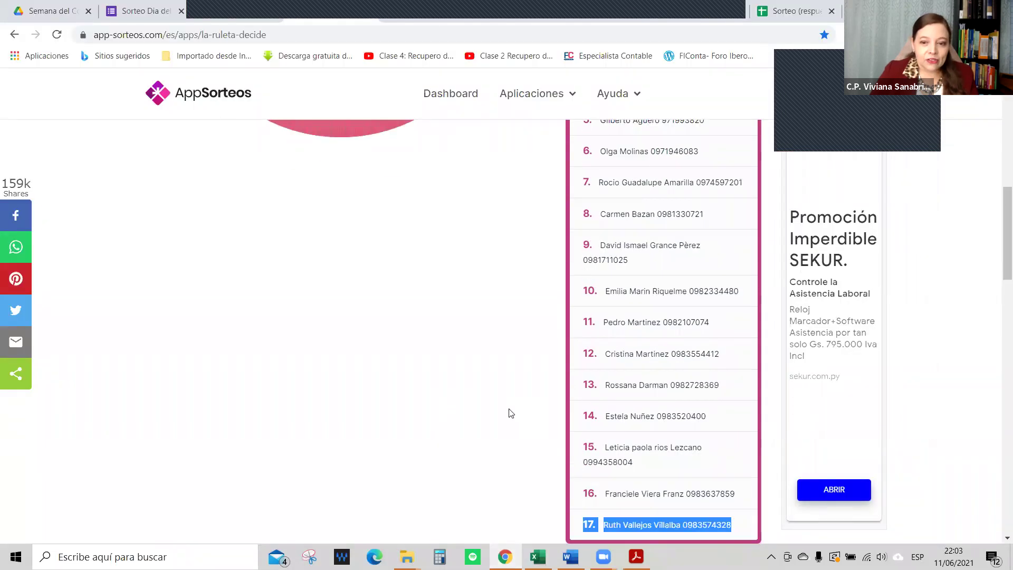
left_click(741, 407)
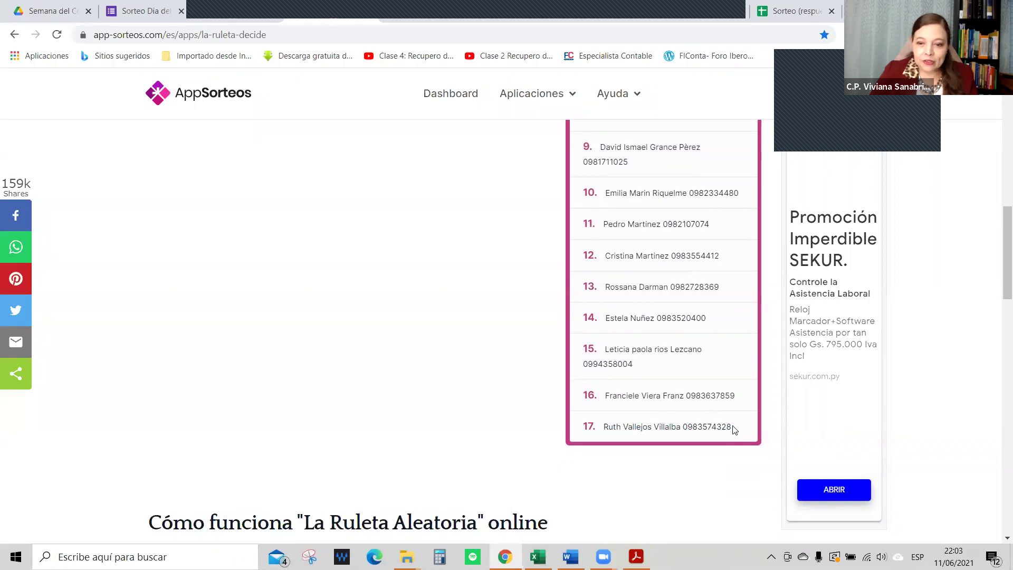
left_click_drag(733, 426, 601, 423)
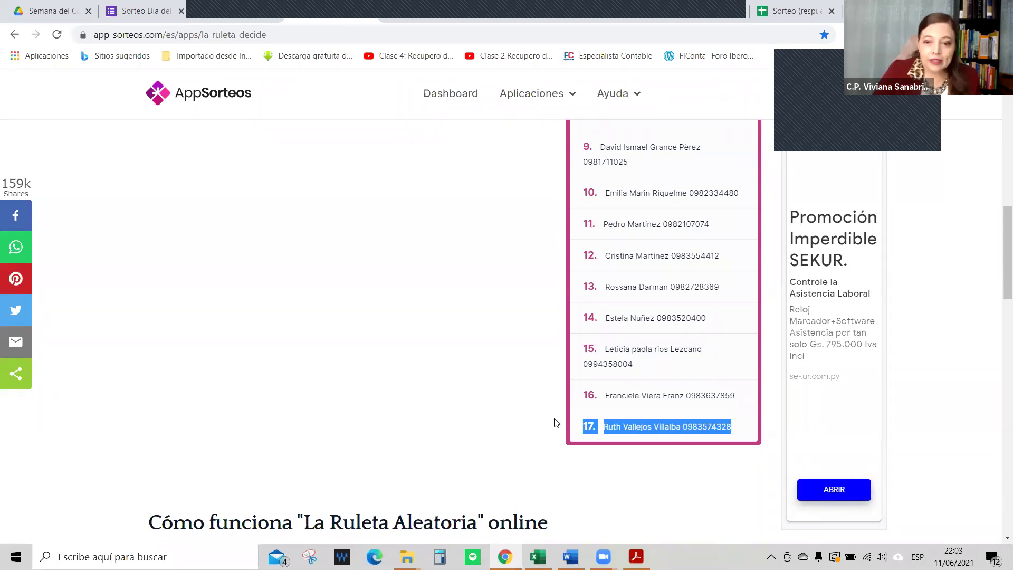
left_click(538, 556)
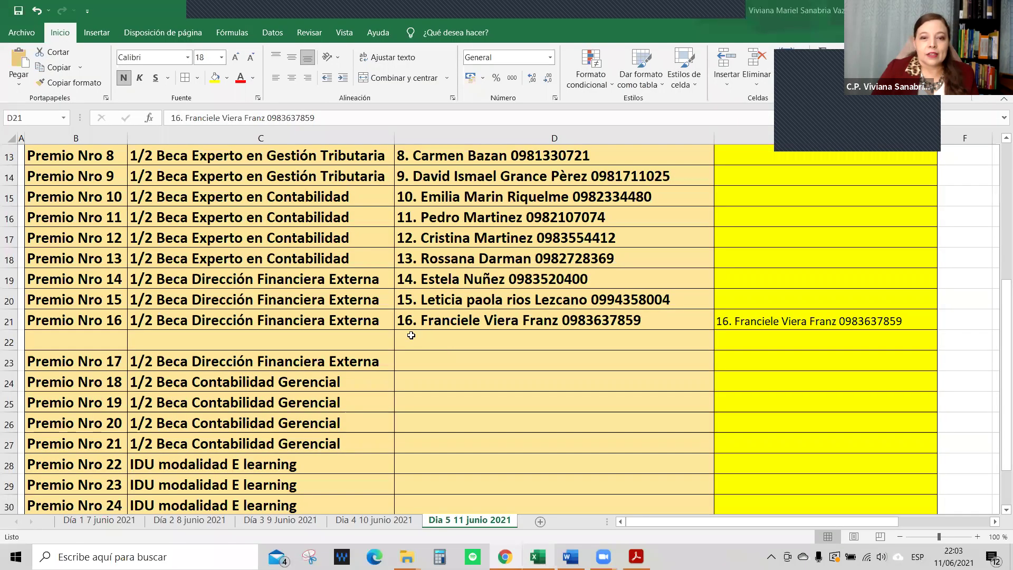
right_click(431, 337)
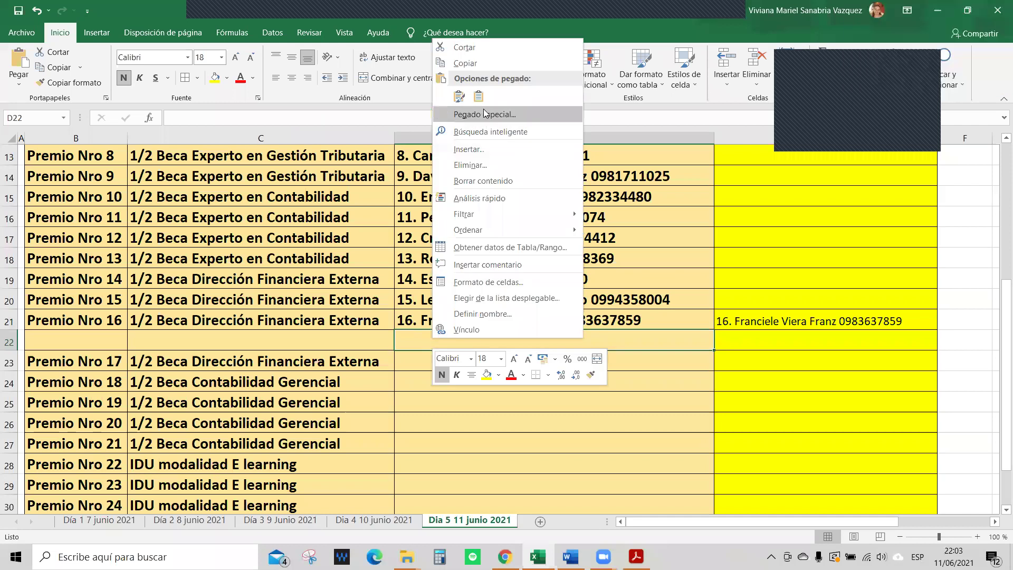
left_click(480, 92)
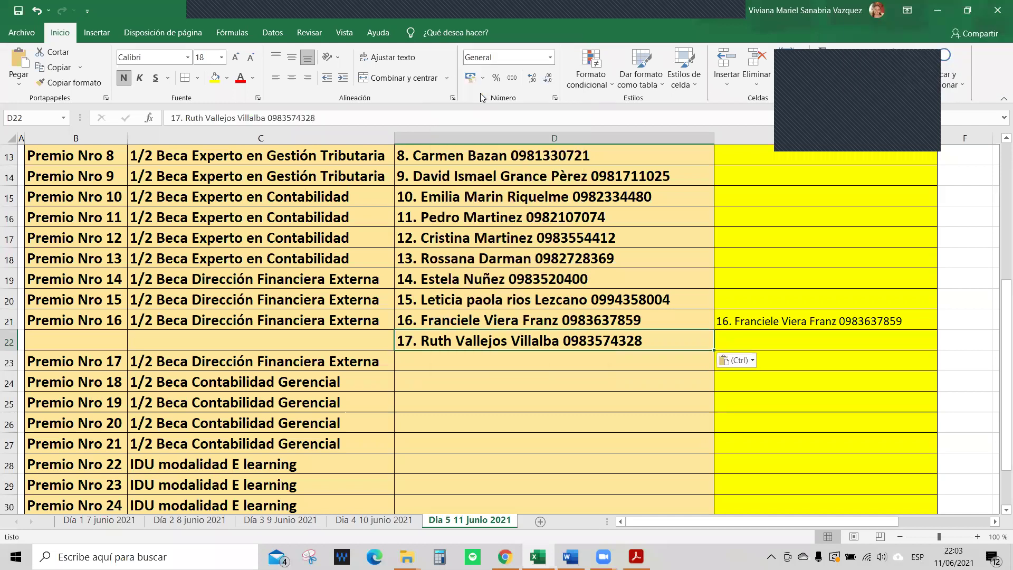
Fill row 22 as Premio Nro 17 and renumber later prizes down column B
left_click(326, 318)
left_click_drag(90, 311, 299, 328)
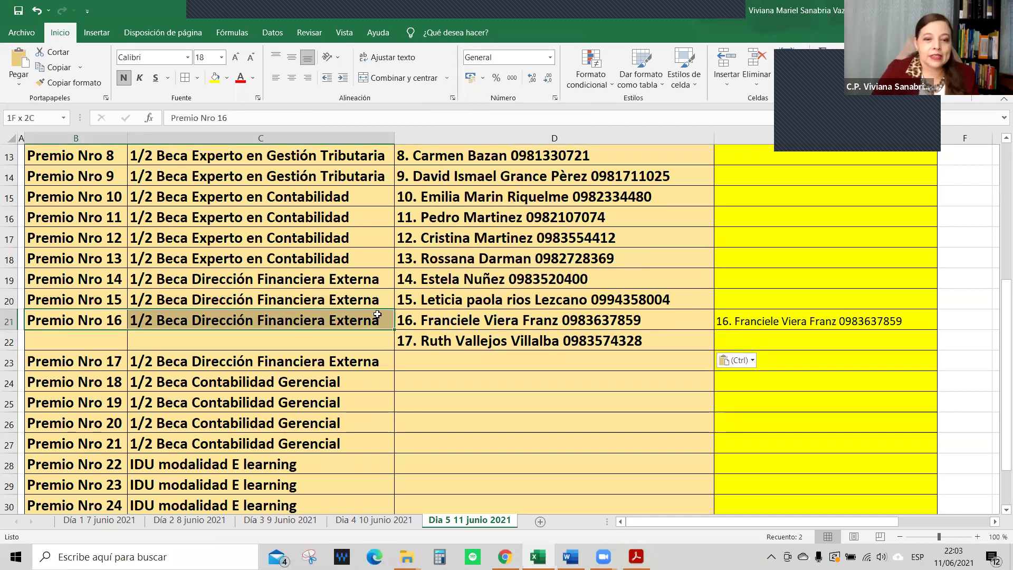
left_click_drag(394, 329, 394, 344)
left_click(119, 344)
left_click_drag(128, 350, 131, 487)
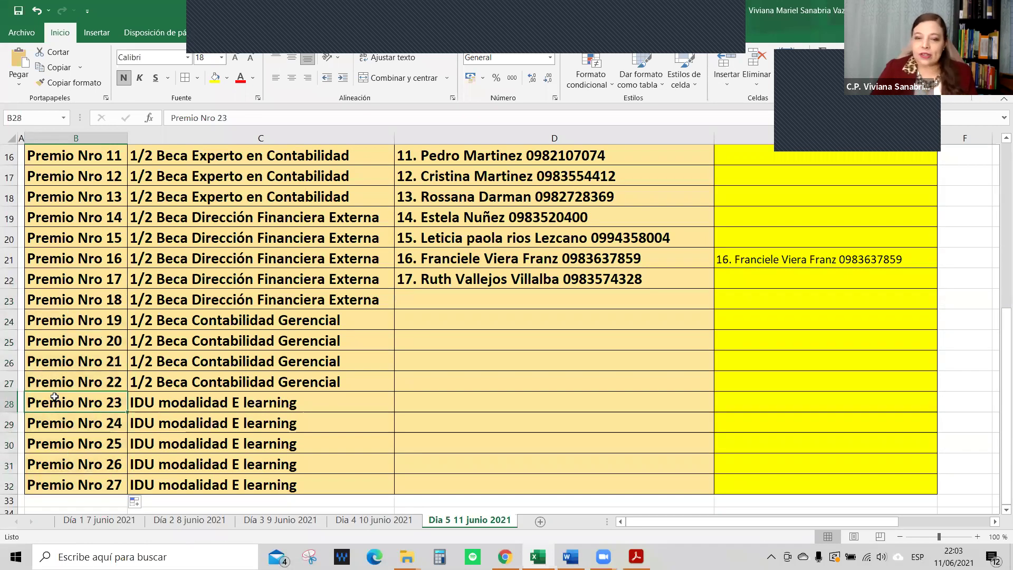
left_click(227, 313)
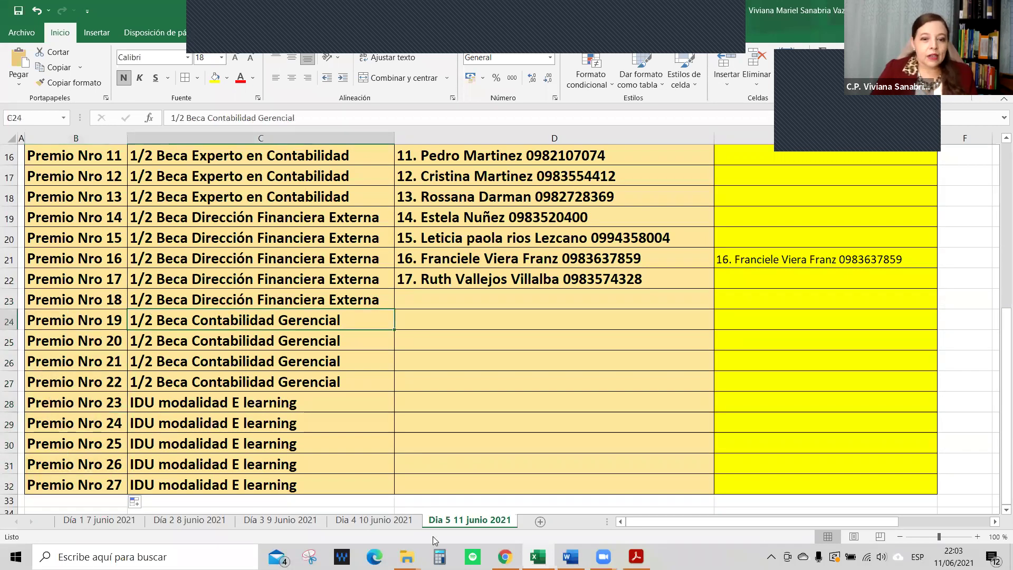
left_click(505, 557)
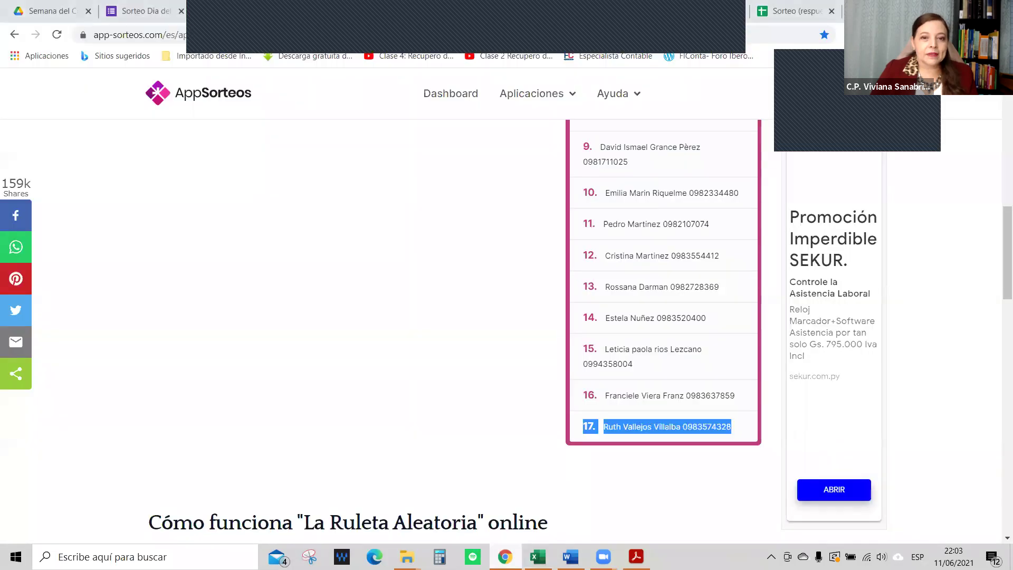
Clear the previous winner, spin GIRAR, and select the 18th winner's entry in Resultados
scroll(337, 375, "up", 10)
left_click(337, 376)
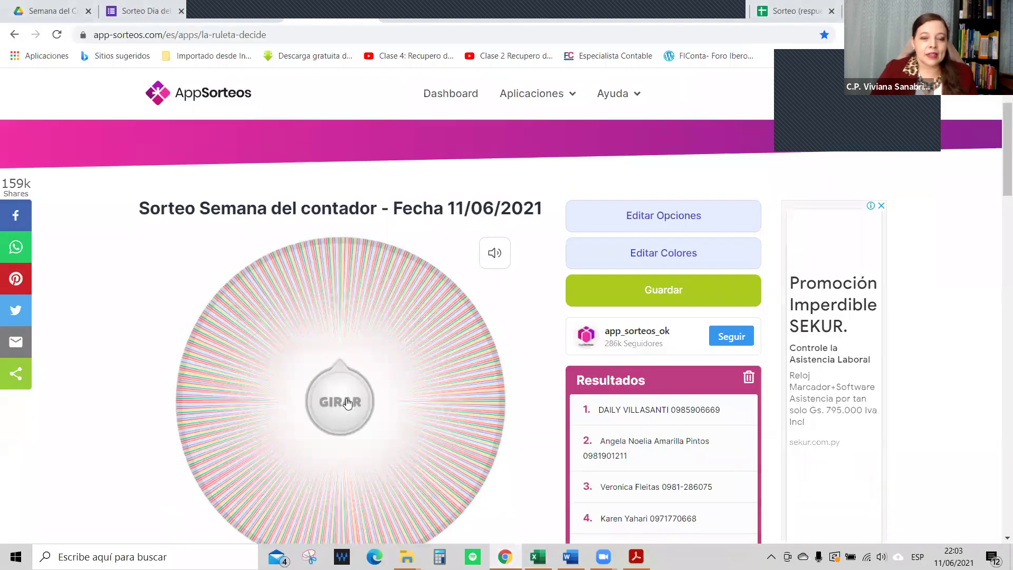
left_click(357, 403)
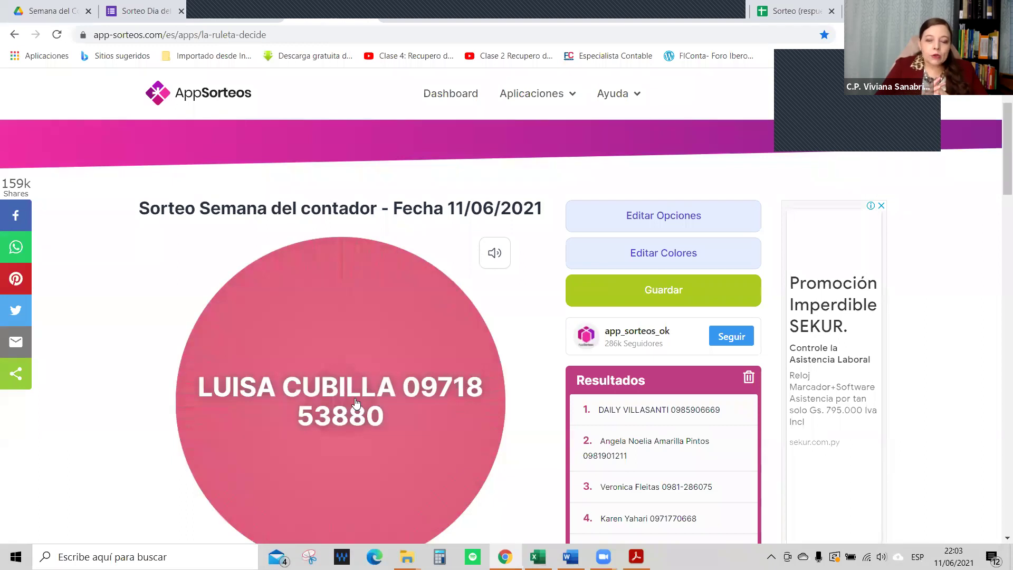
scroll(428, 376, "down", 10)
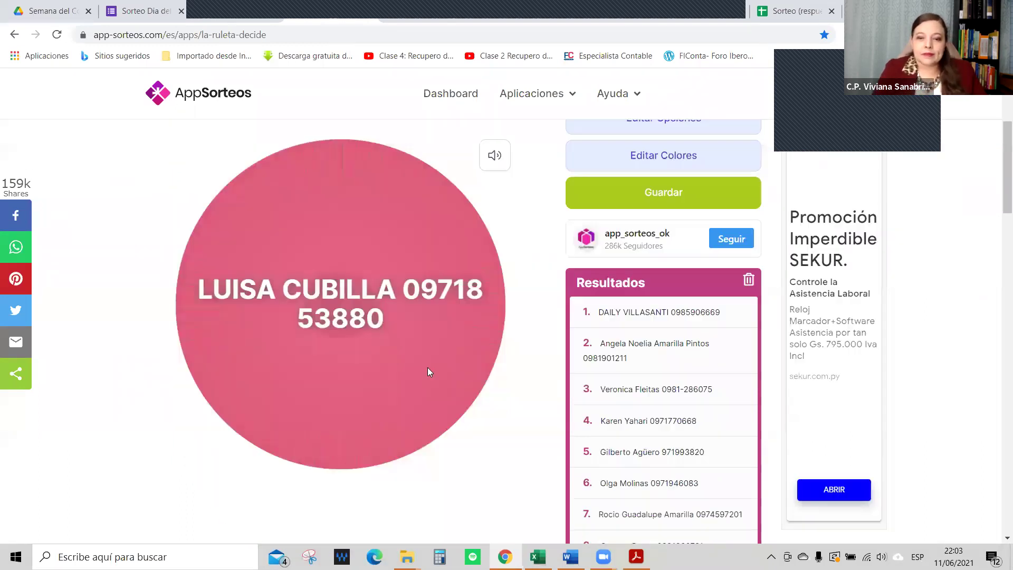
left_click_drag(719, 328, 574, 315)
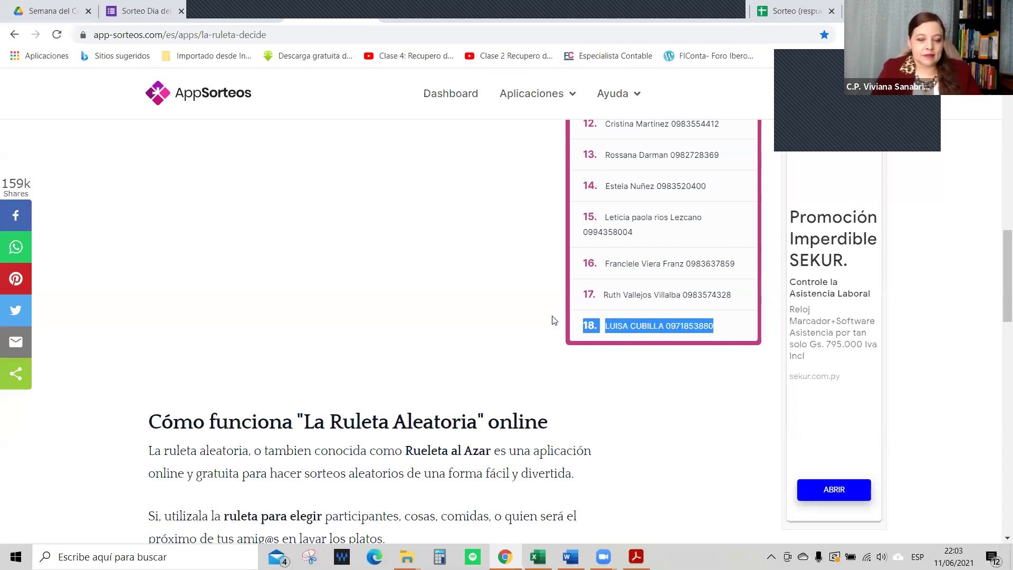
Paste the 18th winner into cell D23 beside Premio Nro 18
left_click(538, 555)
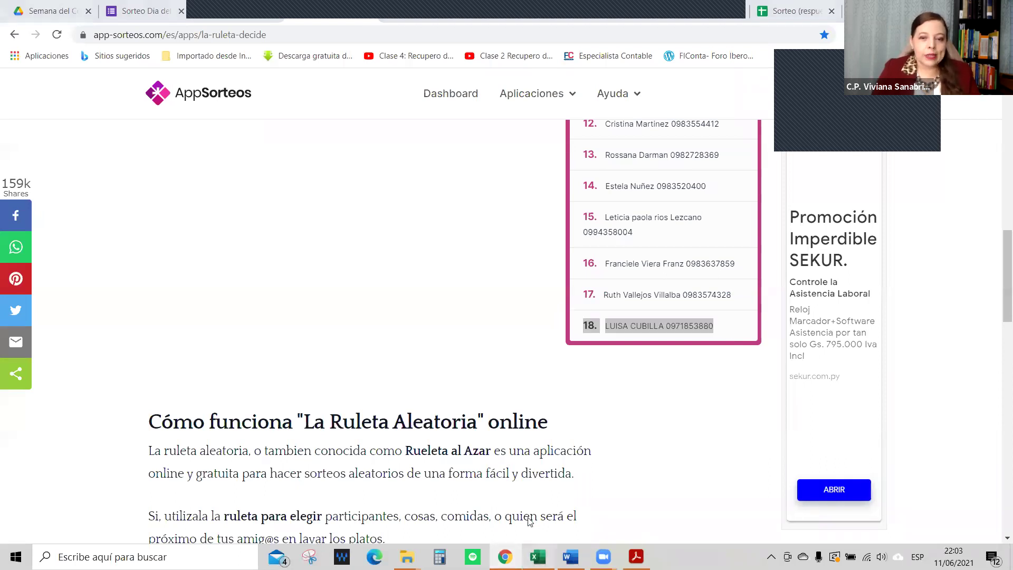
left_click(423, 299)
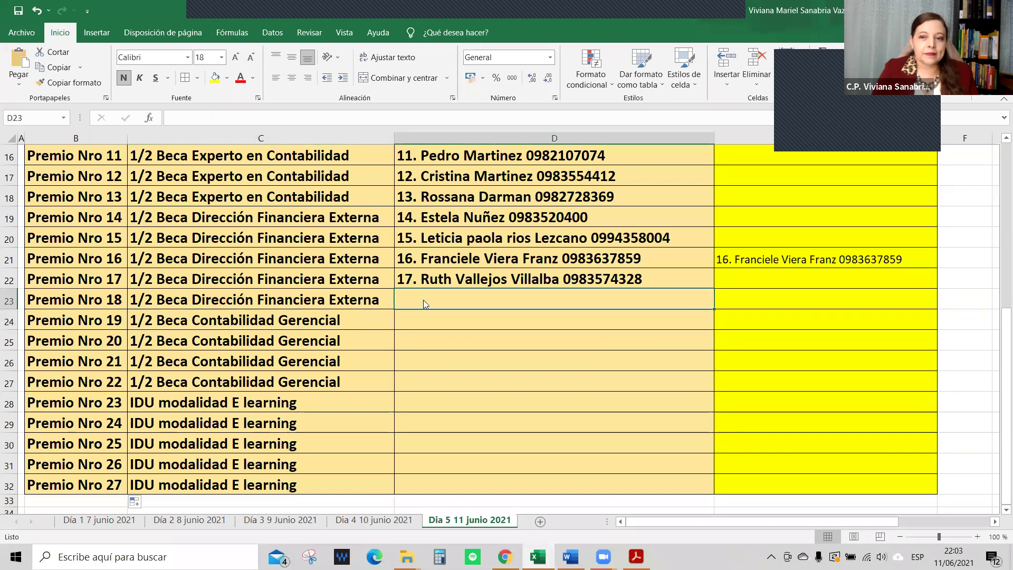
right_click(423, 300)
left_click(472, 58)
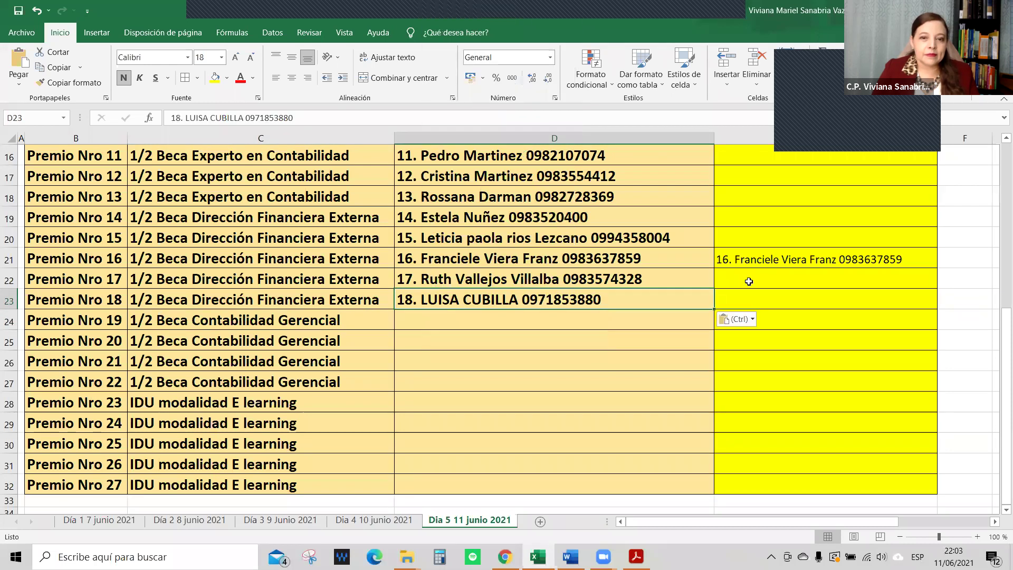
Delete the leftover 16th-winner text from E21, paste into C24:C27, and return to AppSorteos
left_click(743, 257)
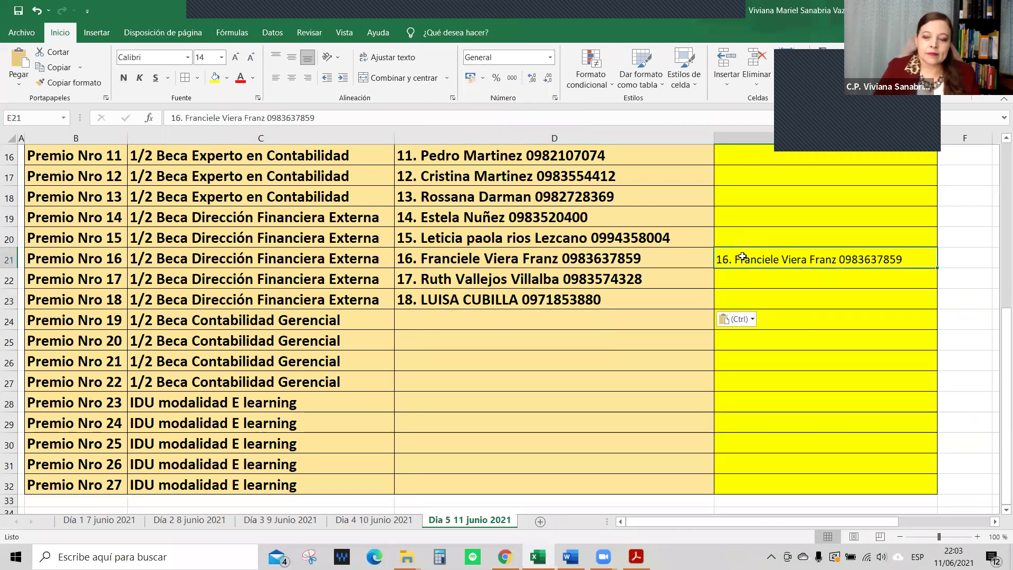
key("Delete")
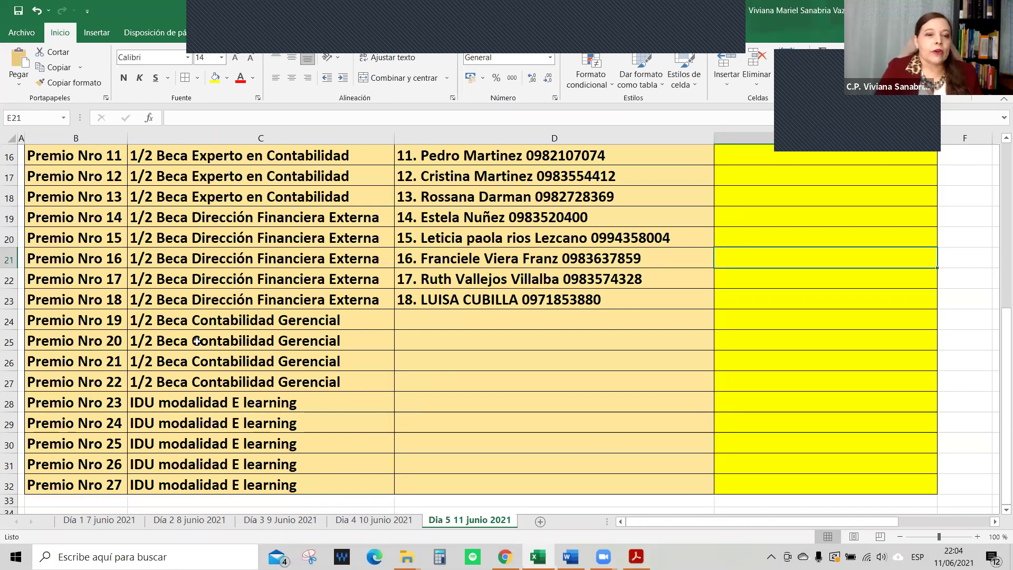
left_click_drag(194, 321, 192, 382)
key("ctrl+v")
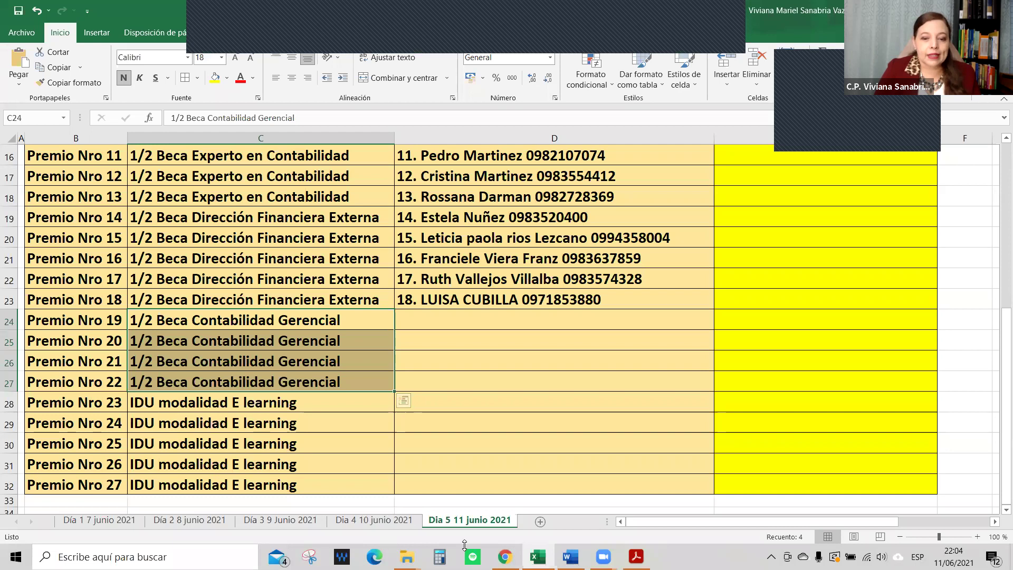
left_click(505, 557)
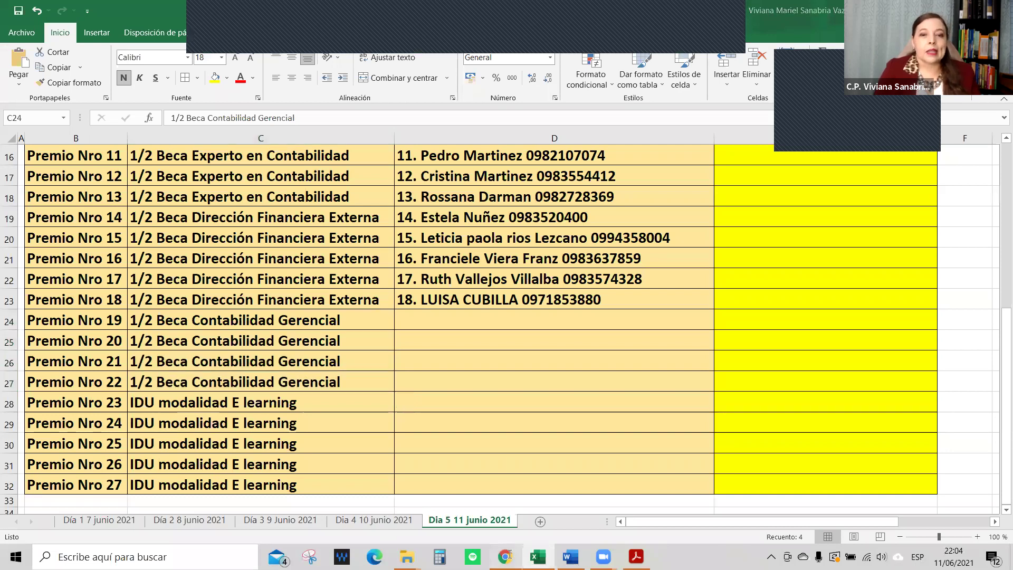
scroll(336, 267, "up", 5)
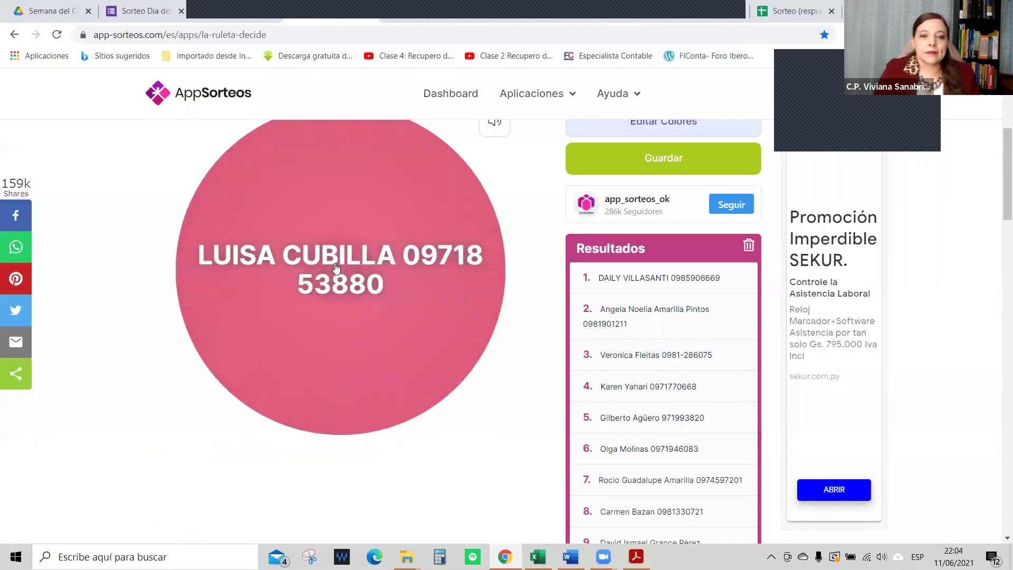
Spin the wheel for the 19th winner and copy their result line
left_click(336, 267)
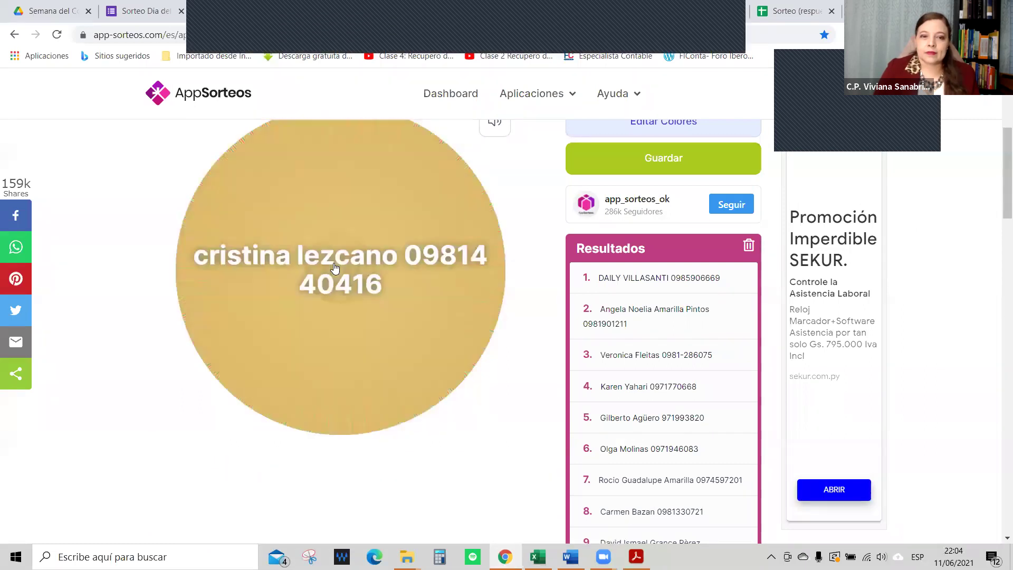
scroll(463, 346, "down", 9)
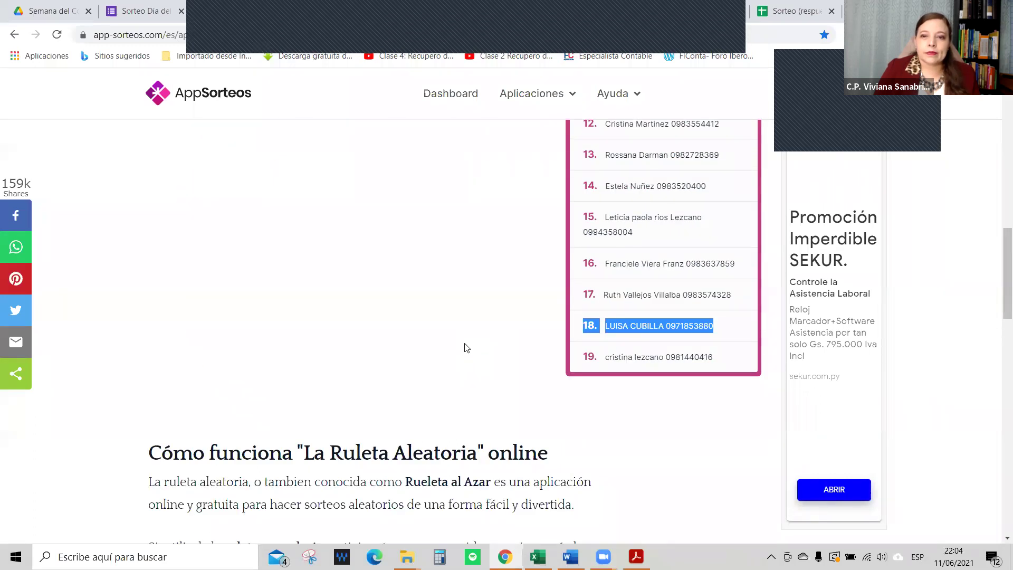
scroll(467, 348, "up", 1)
scroll(466, 348, "down", 1)
left_click_drag(722, 365, 585, 372)
key("ctrl+c")
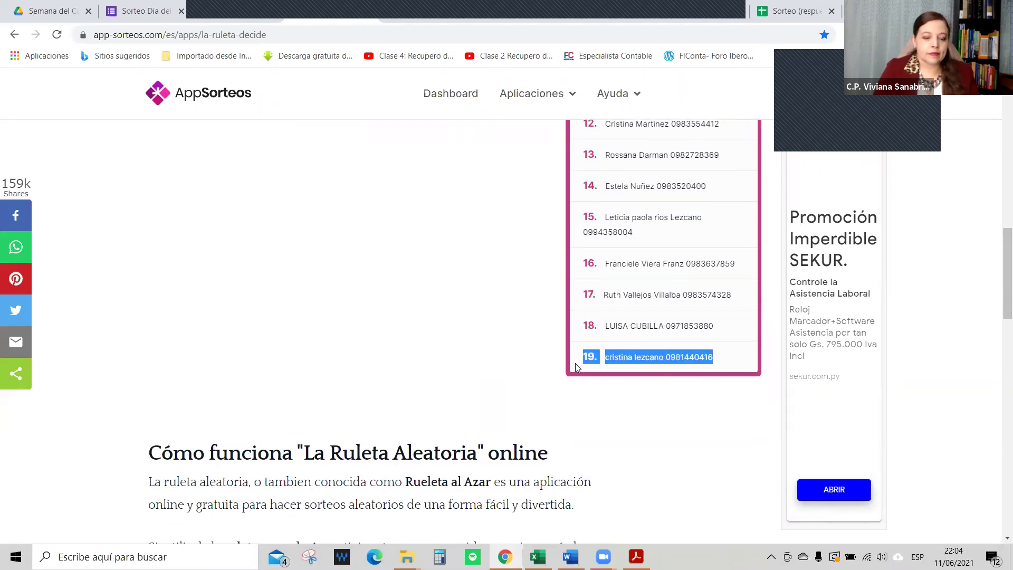
Paste the 19th winner into D24, the Premio Nro 19 row, then return to the wheel
left_click(541, 551)
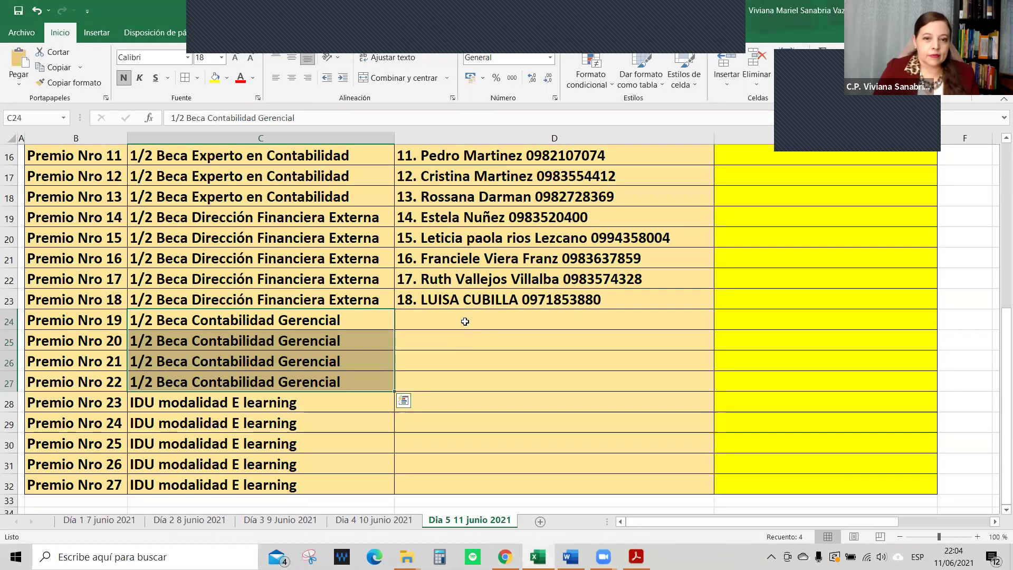
left_click(465, 321)
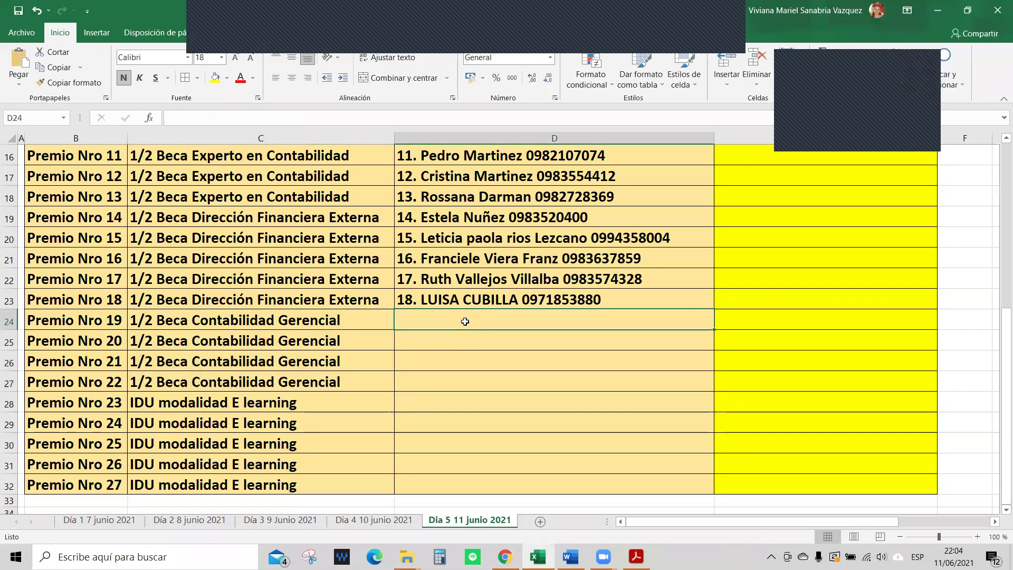
right_click(465, 321)
left_click(512, 79)
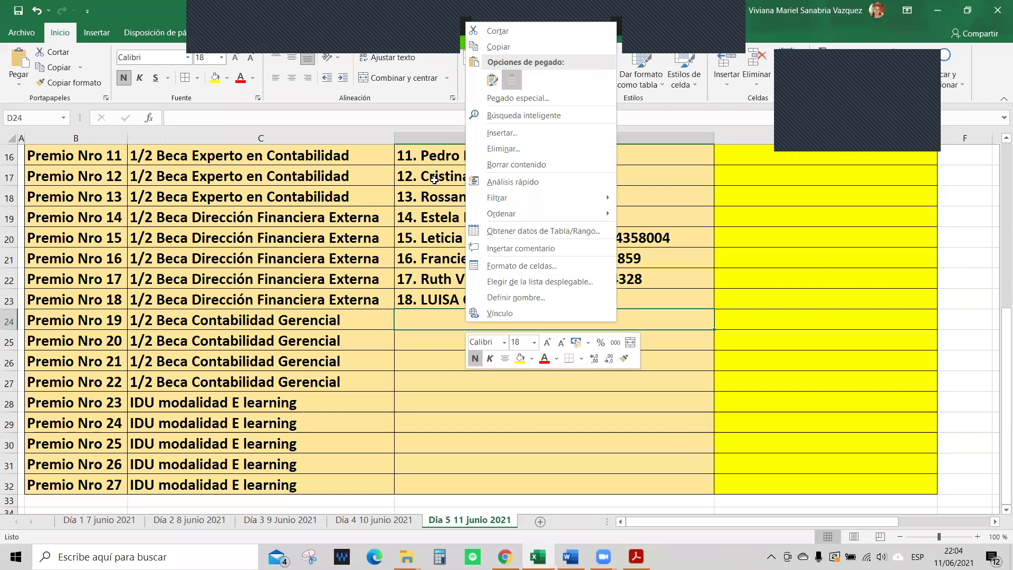
scroll(434, 180, "up", 1)
scroll(423, 280, "down", 1)
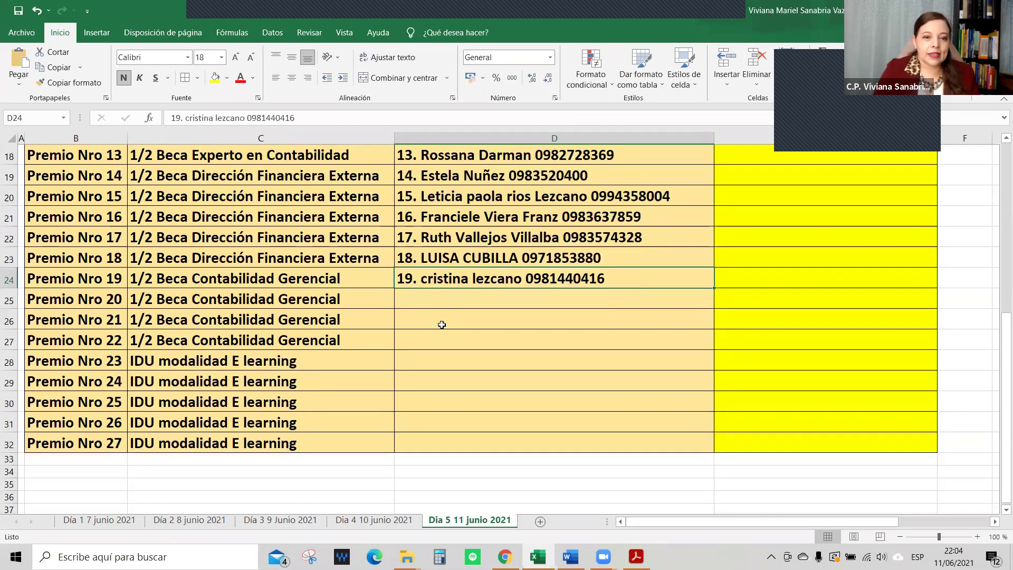
scroll(419, 277, "down", 1)
left_click(419, 277)
left_click(505, 557)
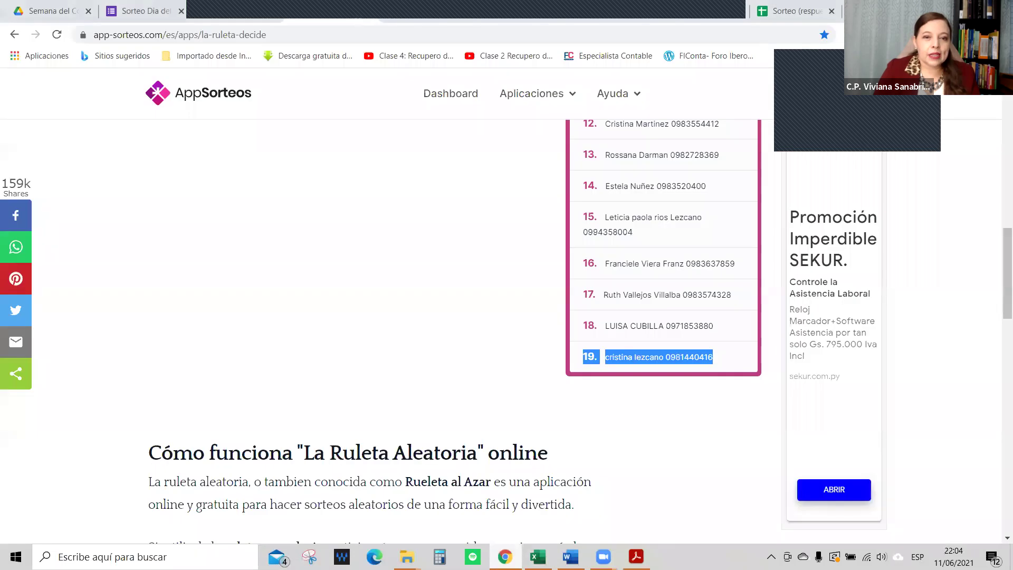
scroll(333, 201, "up", 8)
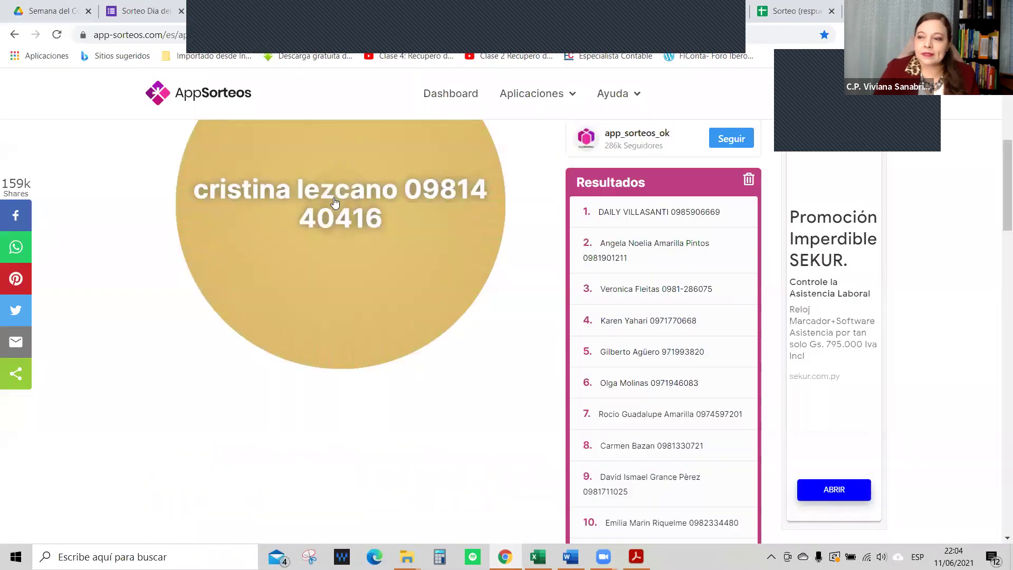
Spin the wheel for the 20th winner and copy their result line
left_click(335, 202)
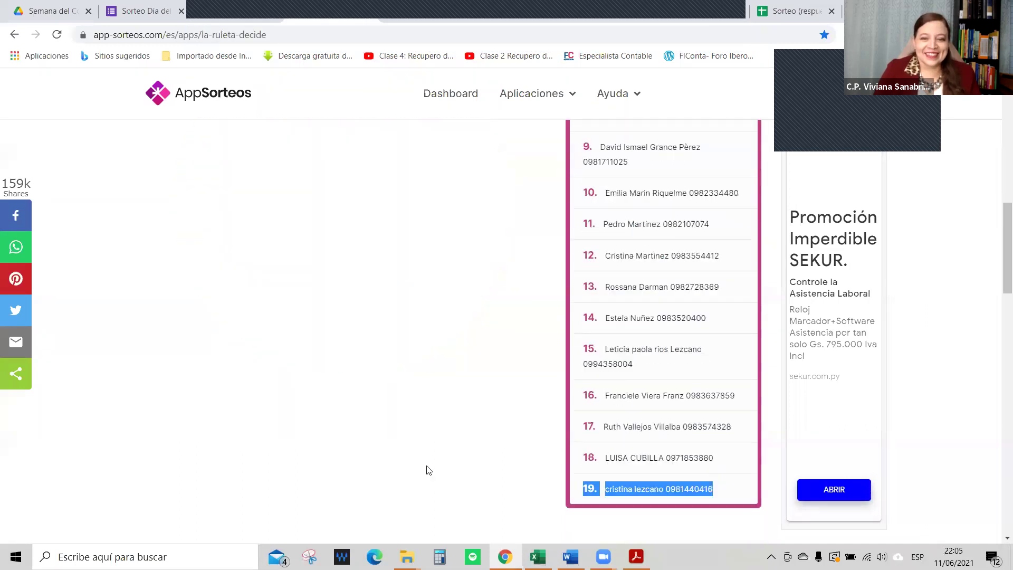
scroll(414, 452, "down", 1)
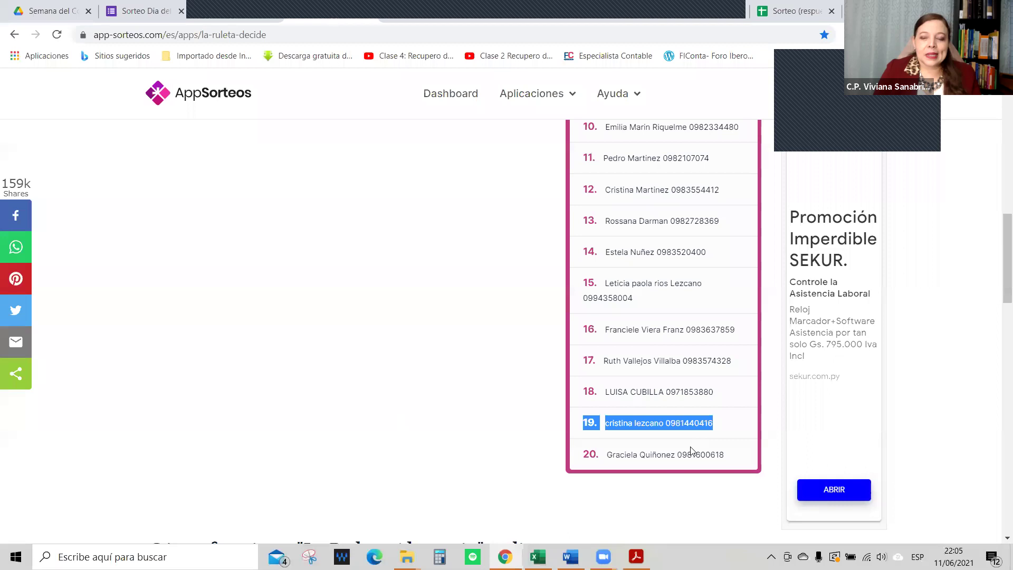
left_click_drag(734, 457, 554, 453)
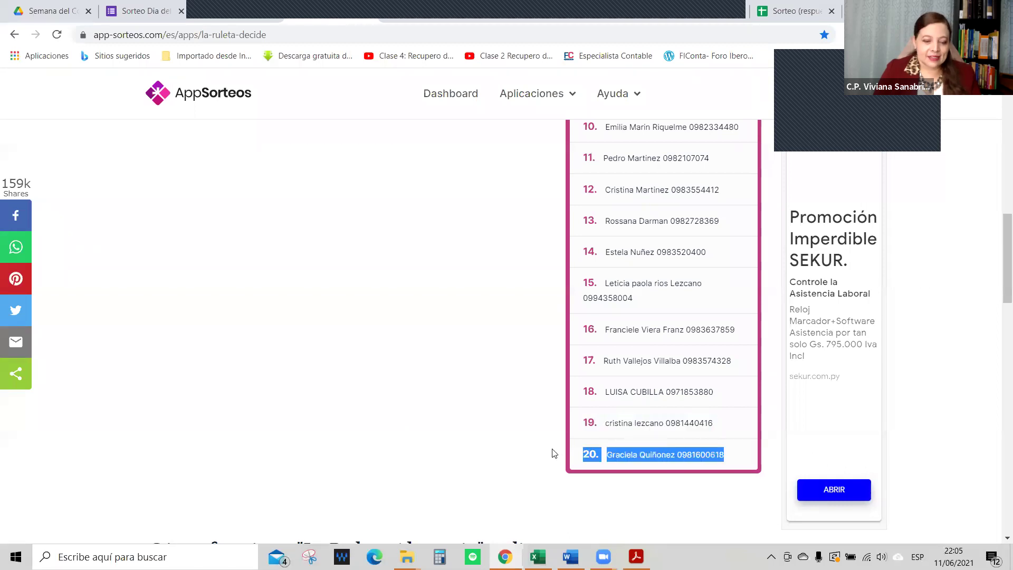
Paste the 20th winner into D25, the Premio Nro 20 row in Excel
left_click(537, 557)
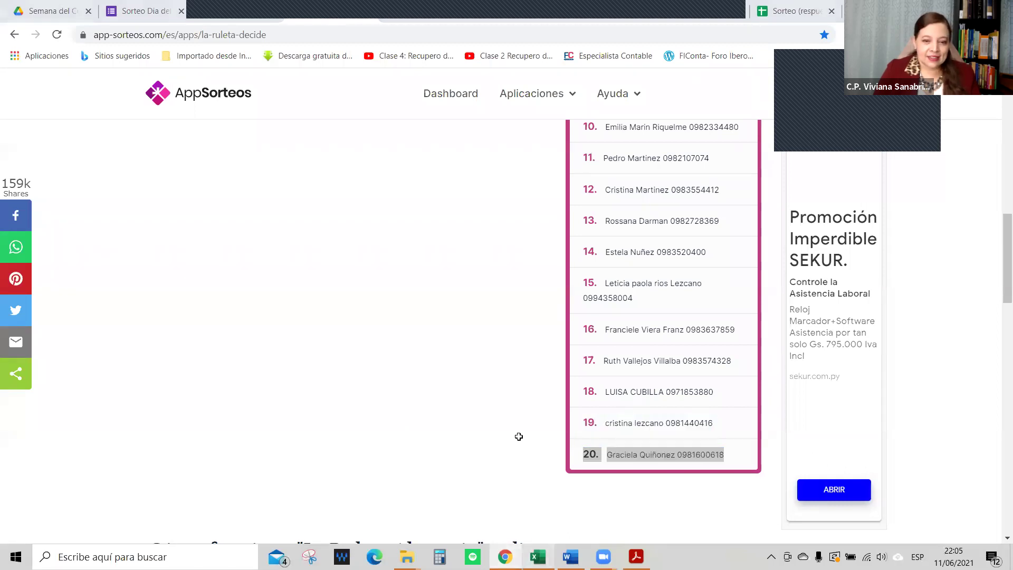
right_click(436, 273)
left_click(480, 302)
left_click(481, 299)
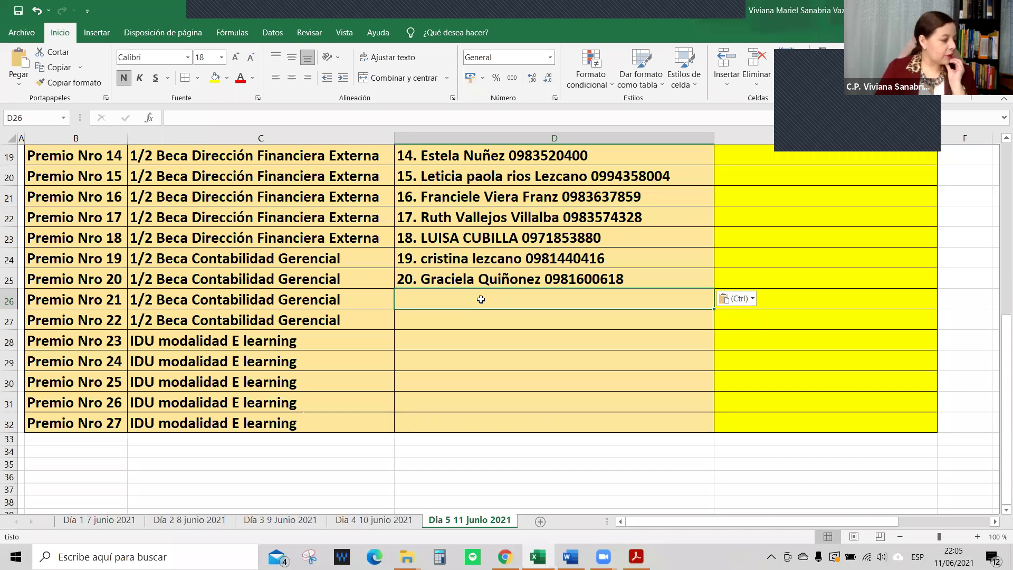
scroll(598, 359, "up", 4)
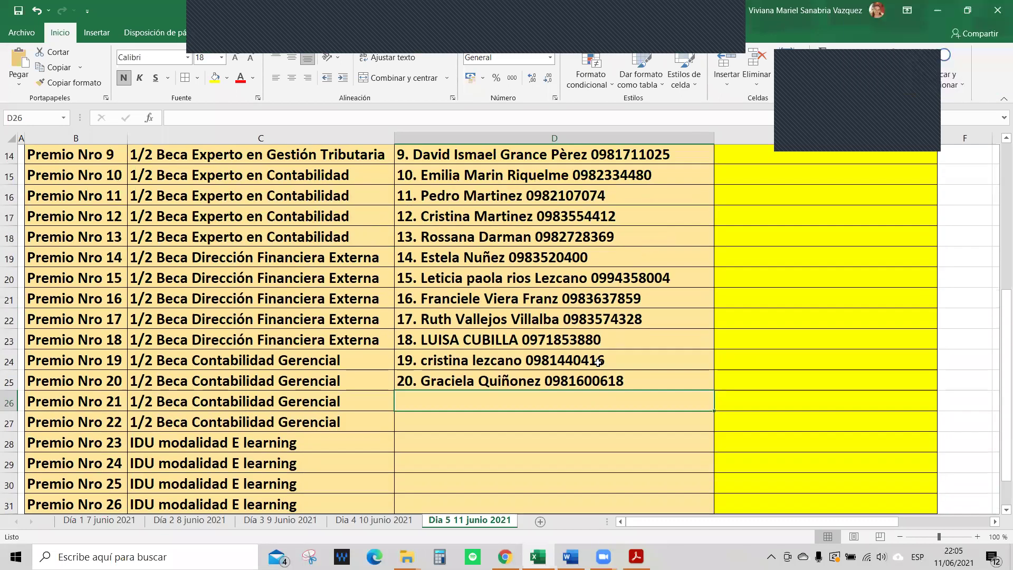
scroll(597, 360, "up", 2)
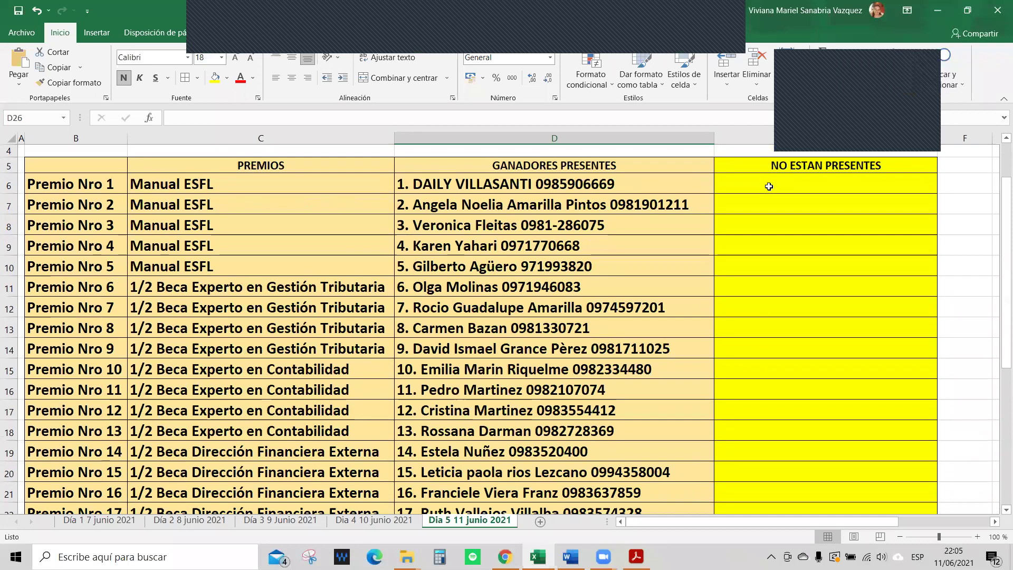
Select the NO ESTAN PRESENTES column down to row 31, verify D25, and return to the wheel
left_click(771, 200)
left_click_drag(771, 200, 762, 483)
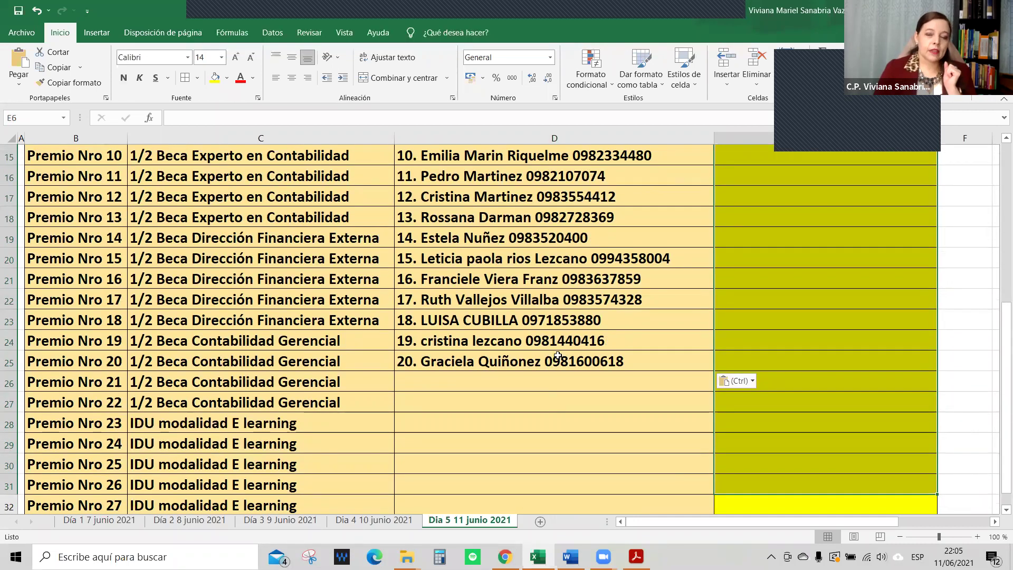
scroll(508, 327, "down", 1)
left_click(509, 318)
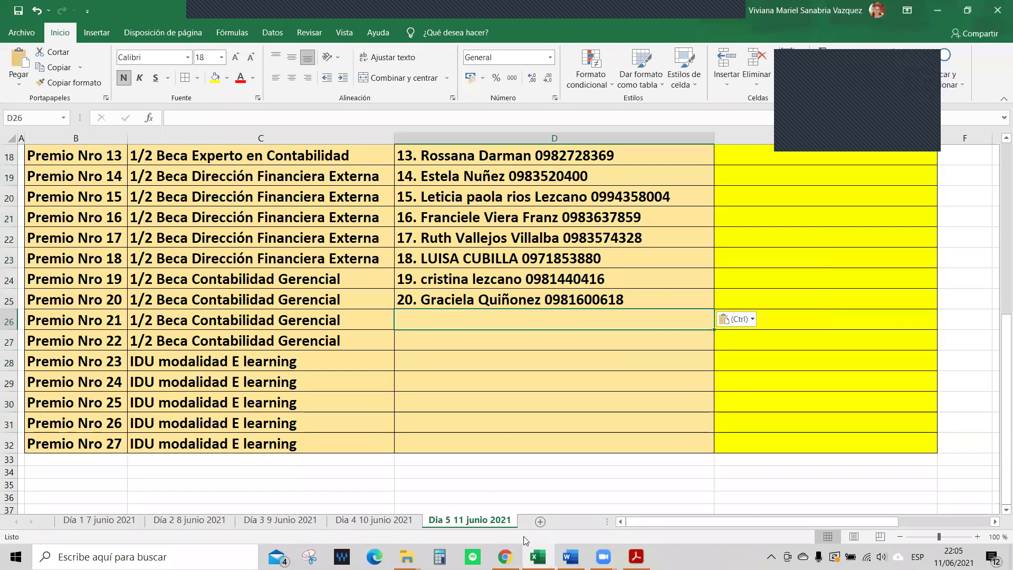
left_click(505, 556)
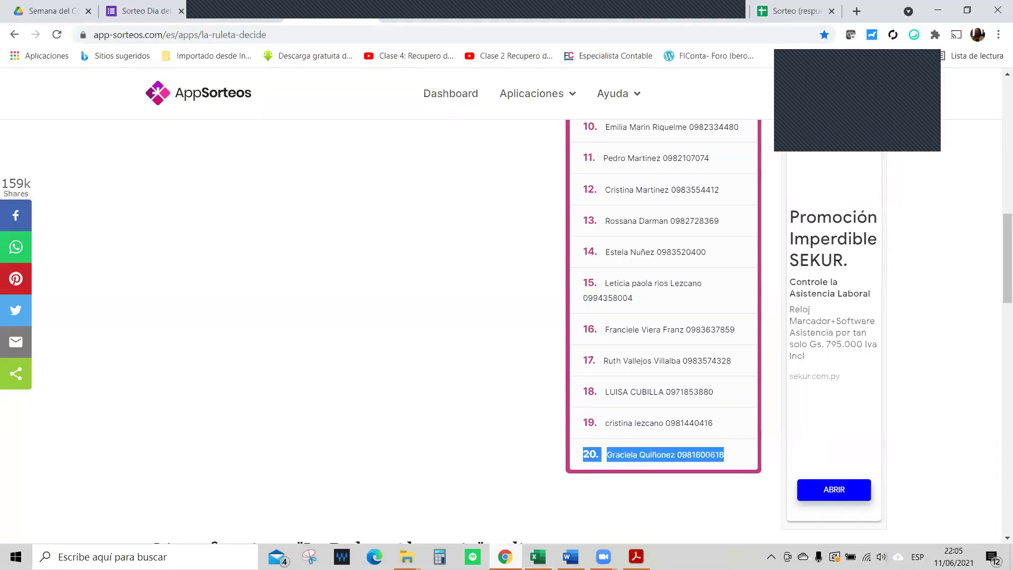
left_click(537, 557)
left_click(439, 307)
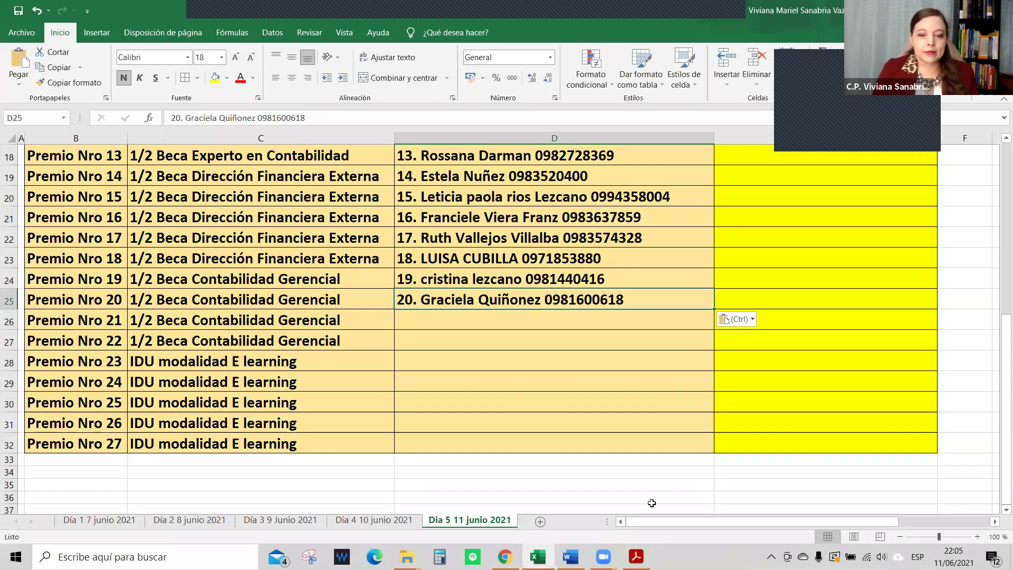
left_click(505, 557)
key("alt+Tab")
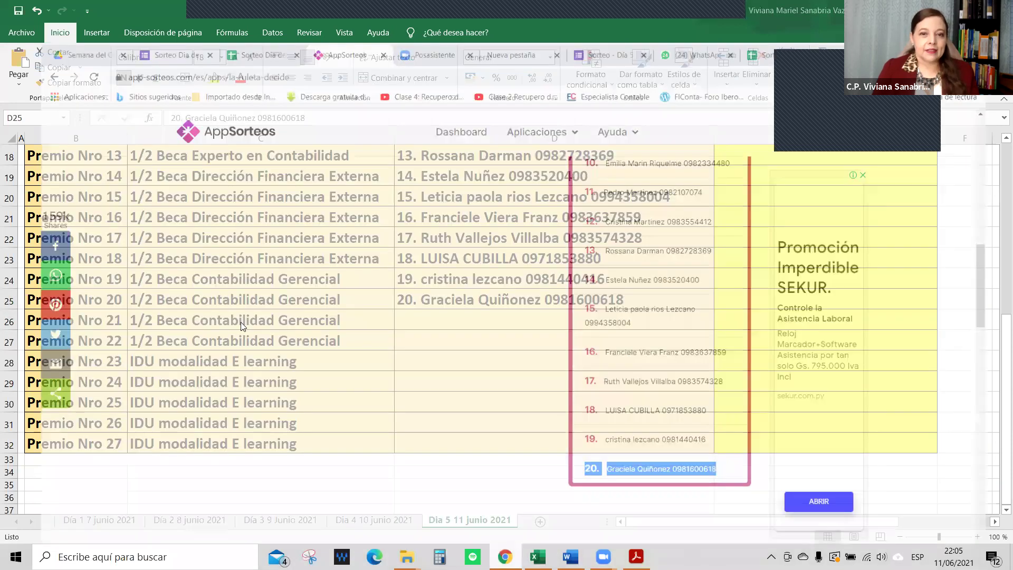
left_click(242, 327)
Spin the wheel for the 21st winner and copy their result line
left_click(342, 328)
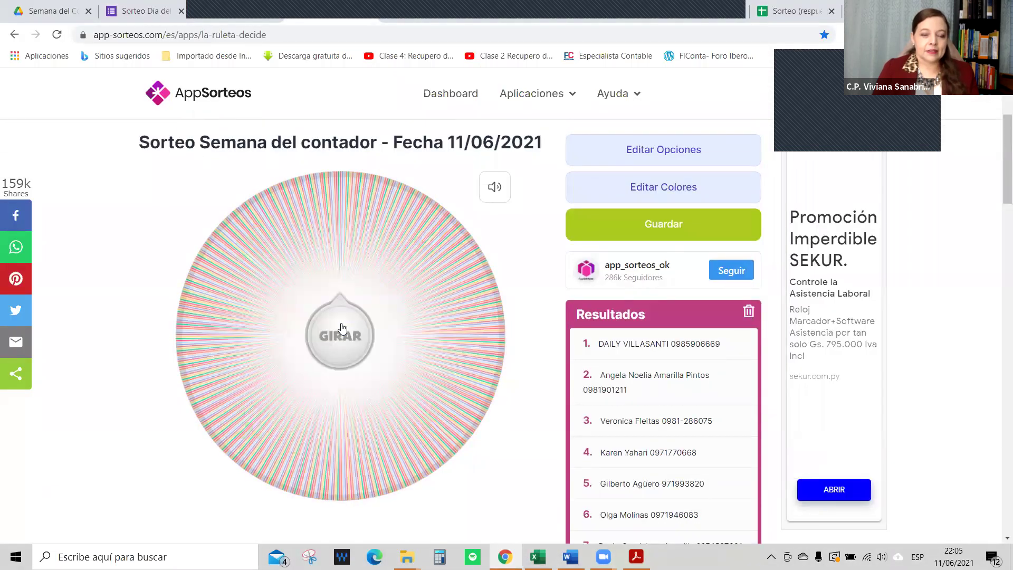
left_click(343, 328)
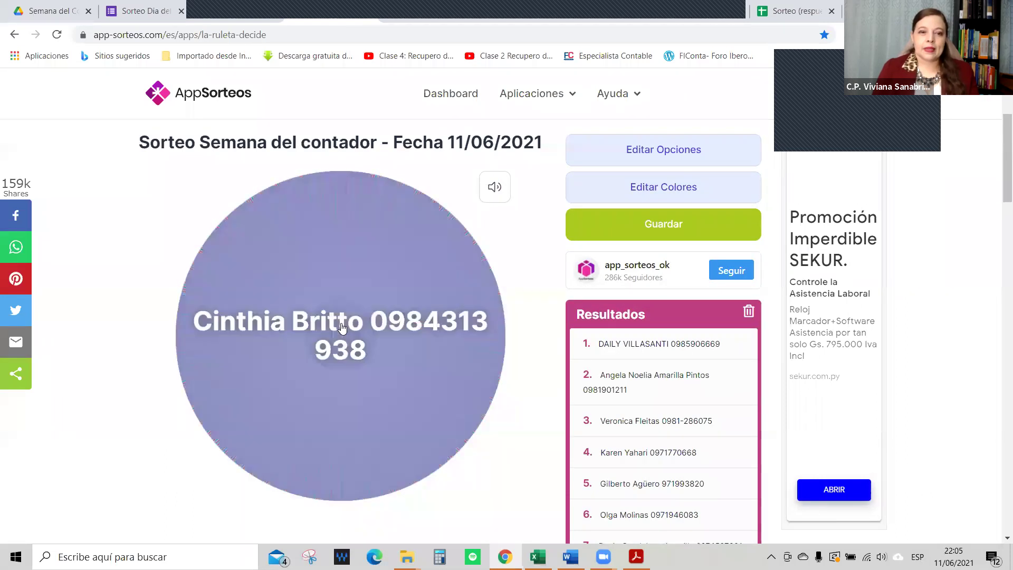
scroll(342, 328, "down", 1)
scroll(343, 328, "down", 9)
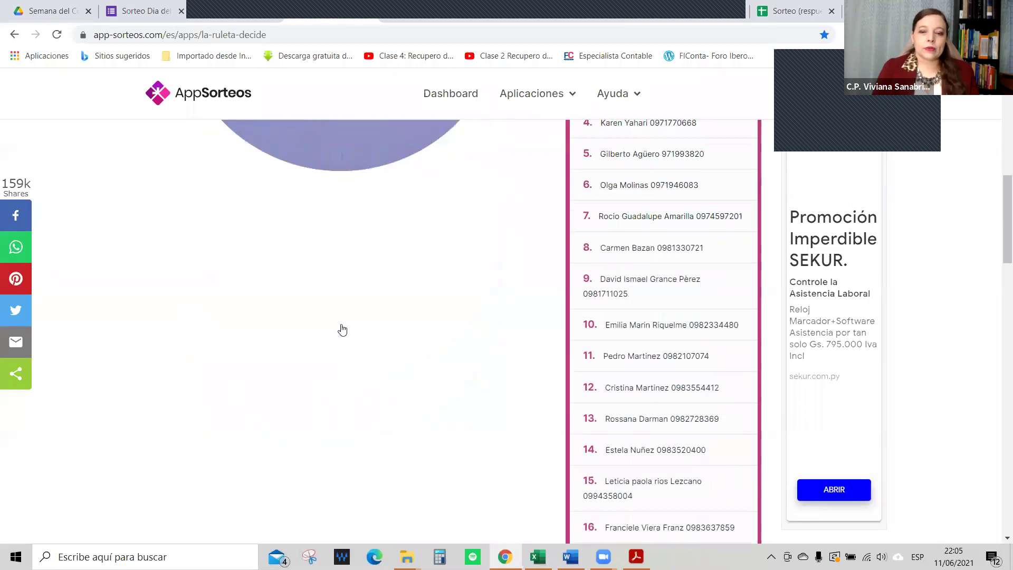
left_click_drag(729, 356, 581, 355)
key("ctrl+c")
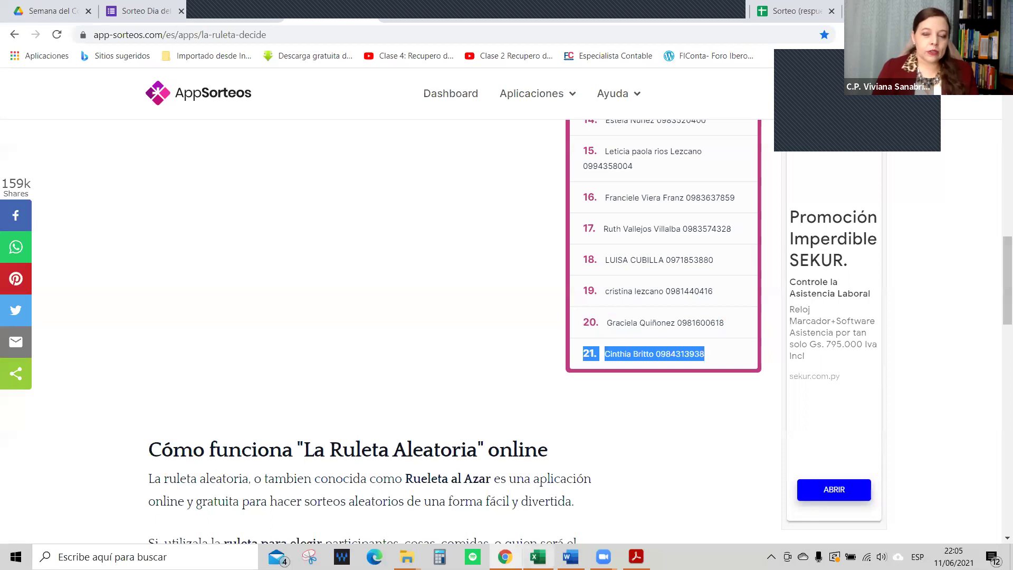
Paste the 21st winner into D26 for Premio Nro 21 and move down a row
left_click(536, 552)
right_click(430, 319)
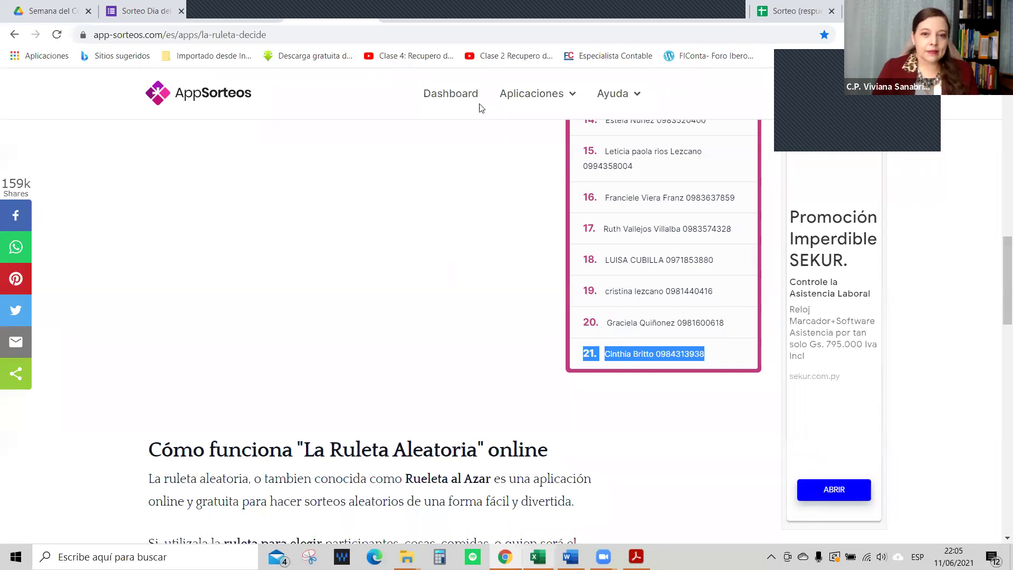
left_click(482, 80)
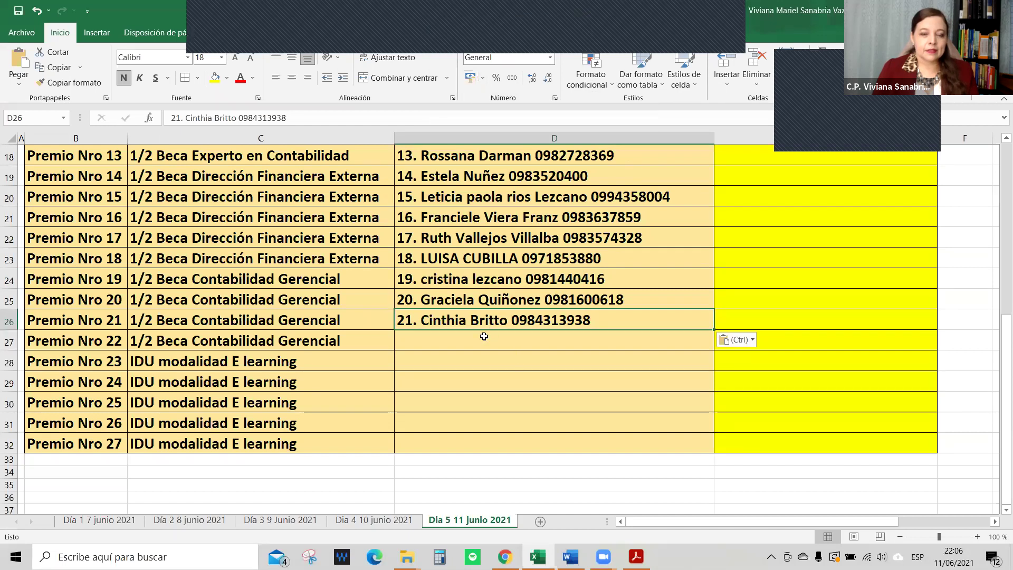
key("Down")
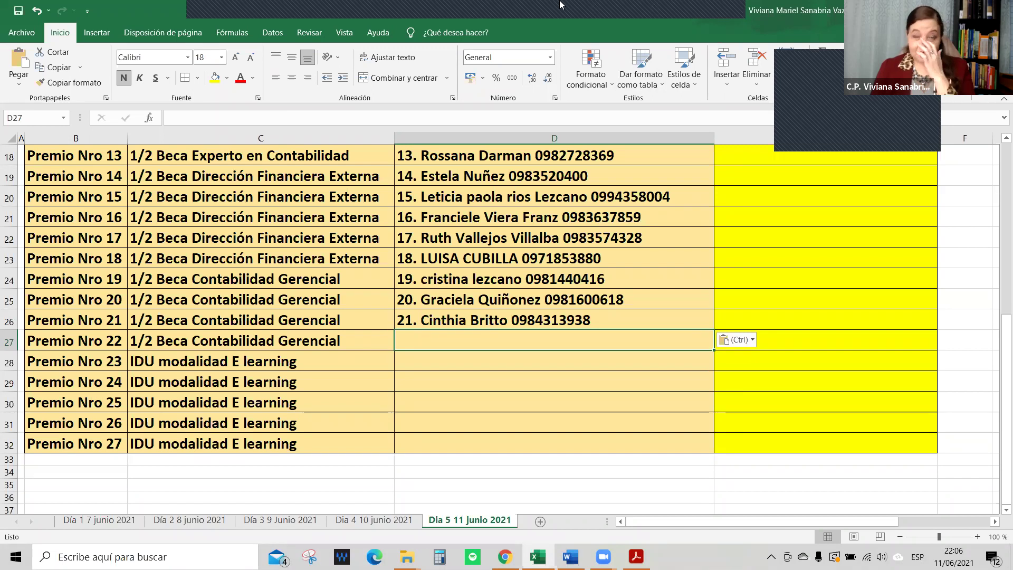
left_click(727, 48)
left_click(727, 48)
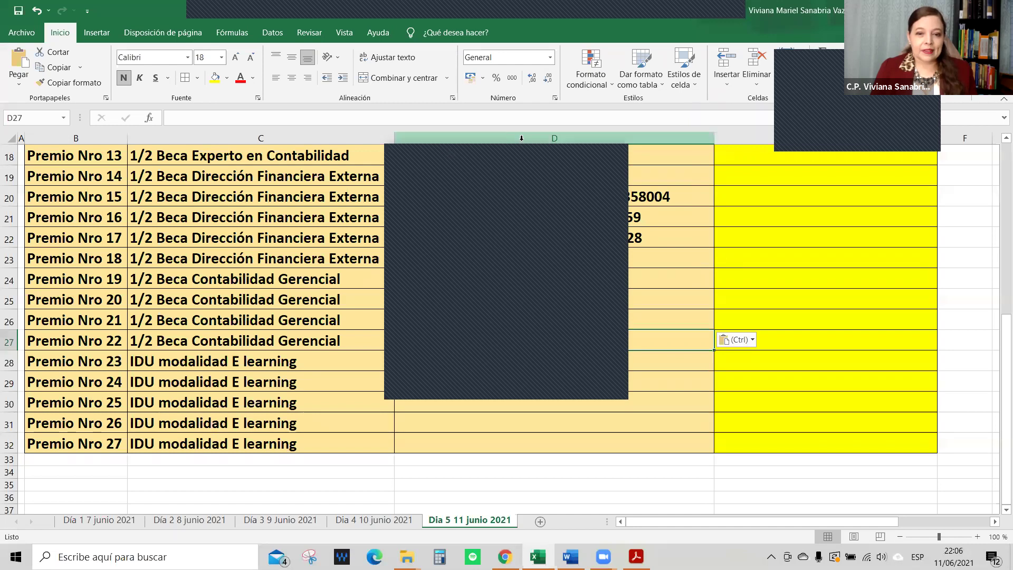
left_click(614, 156)
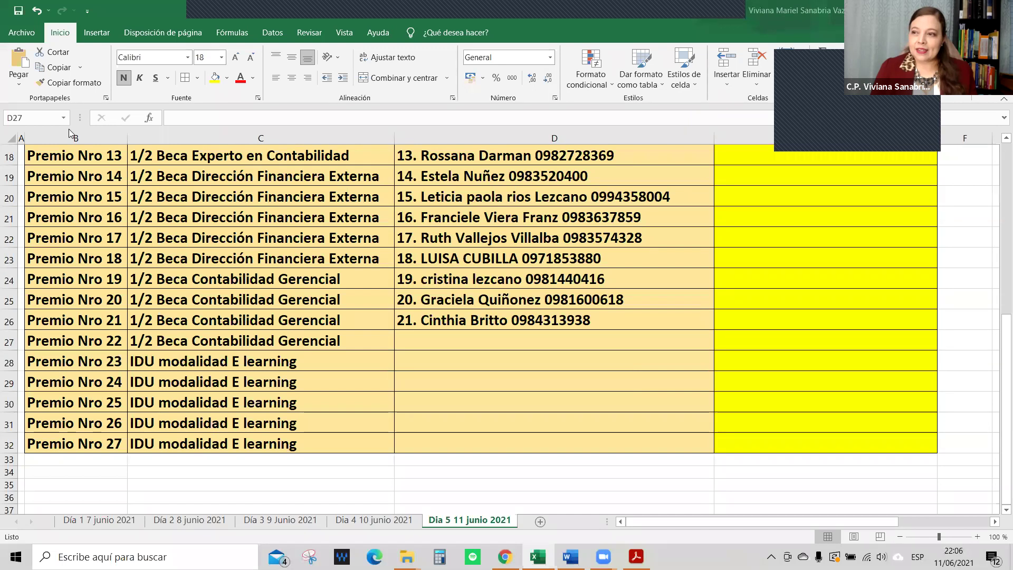
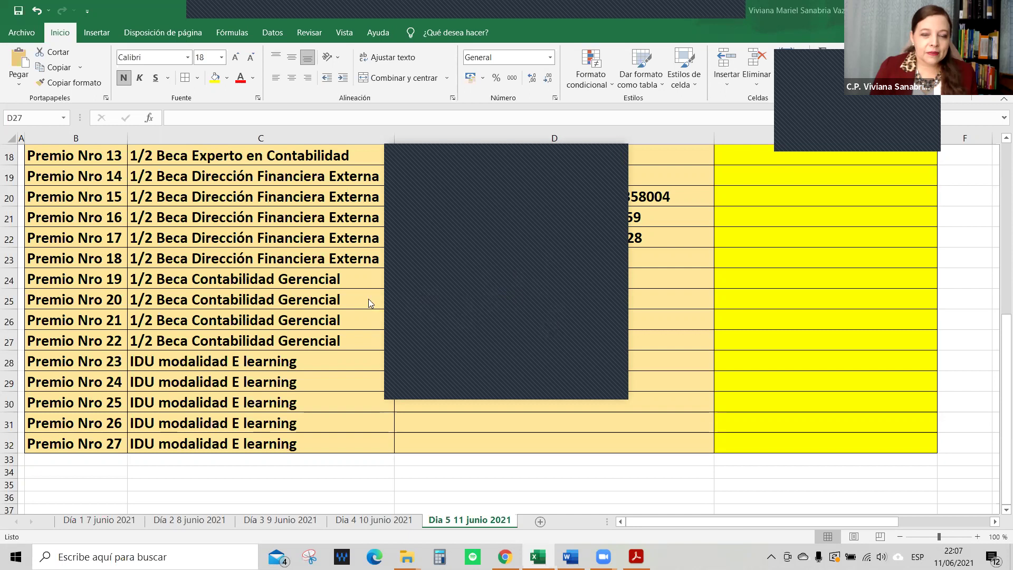
Paste winner 21's entry into D26 and copy it from there
left_click(610, 162)
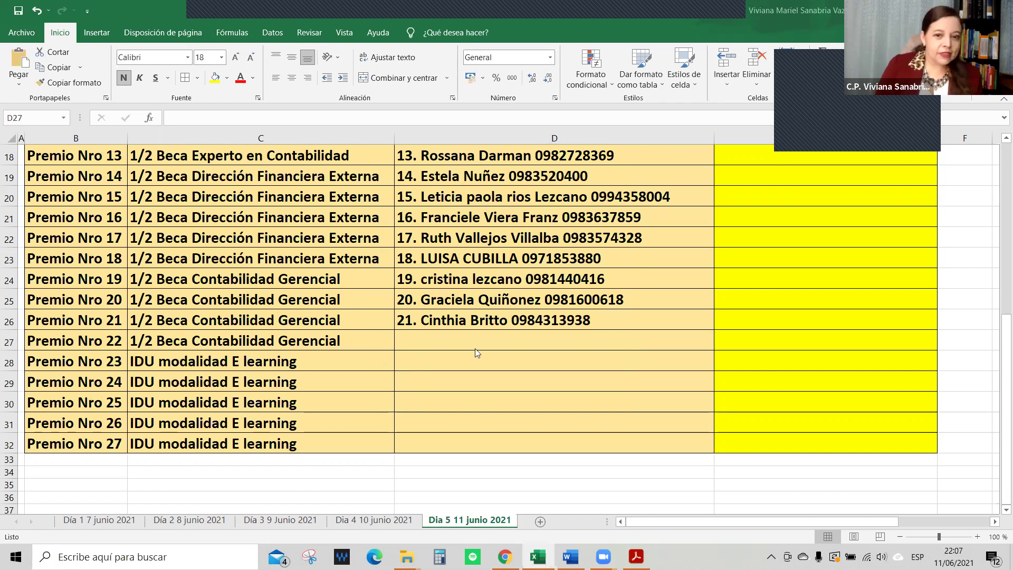
key("ctrl+v")
left_click(477, 328)
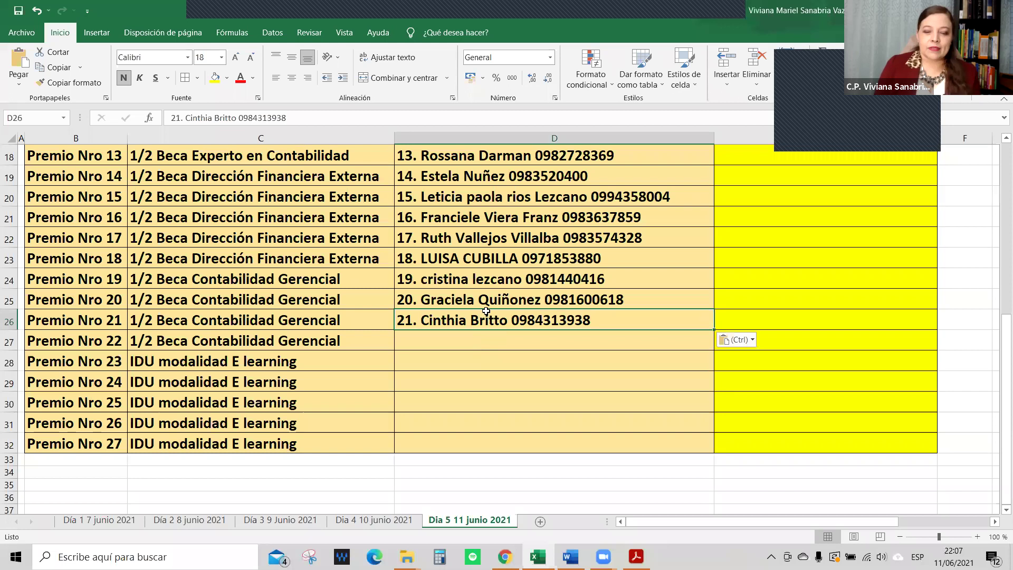
key("ctrl+c")
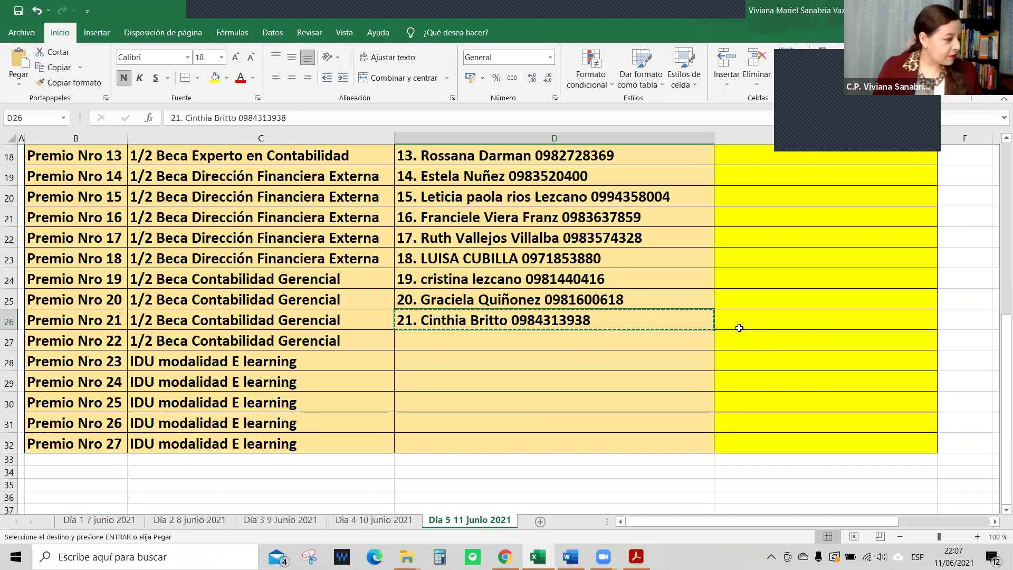
Paste winner 21's name and phone into yellow cell E26 as values only
left_click(740, 327)
right_click(740, 328)
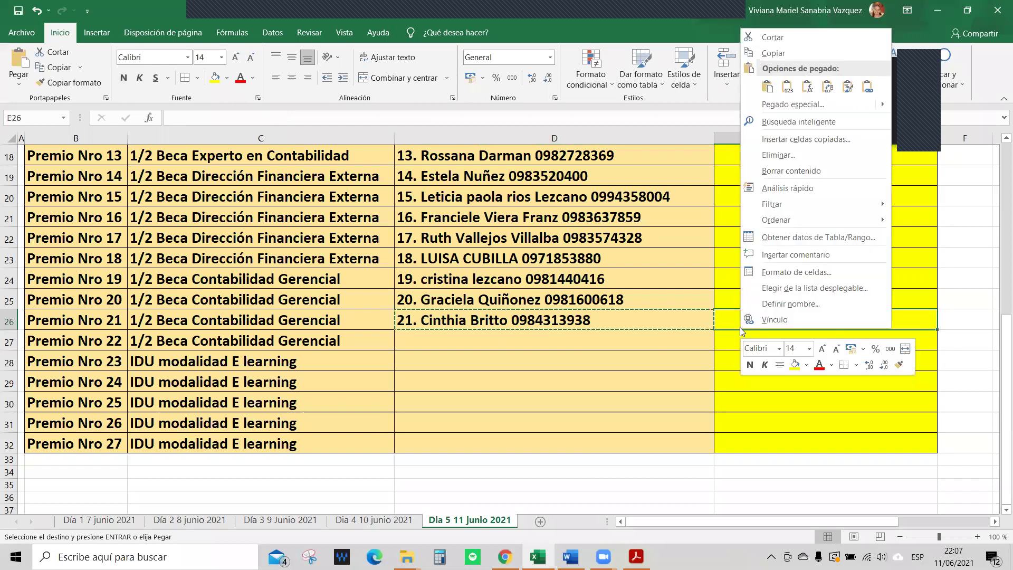
left_click(725, 321)
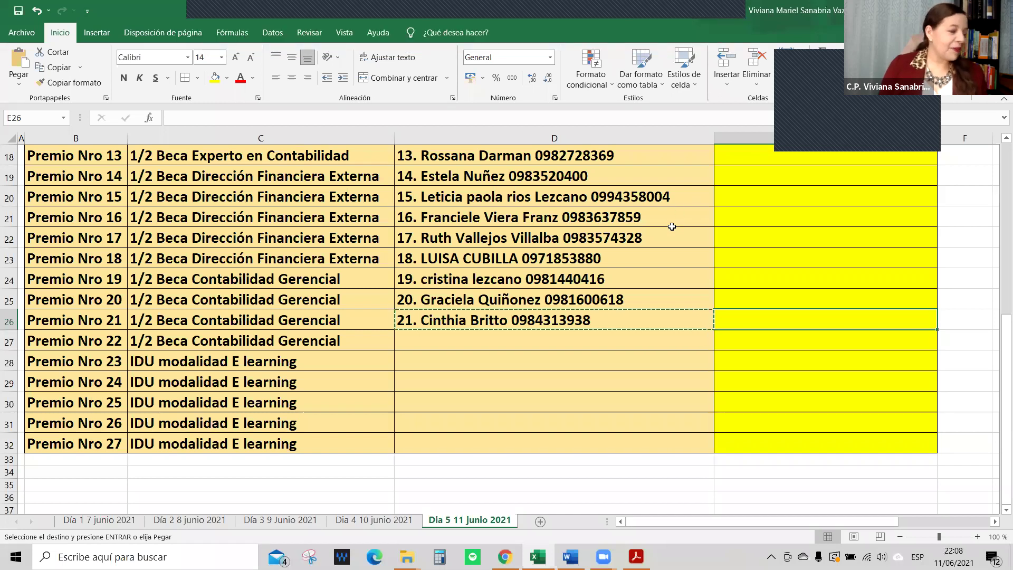
key("ctrl+c")
right_click(758, 319)
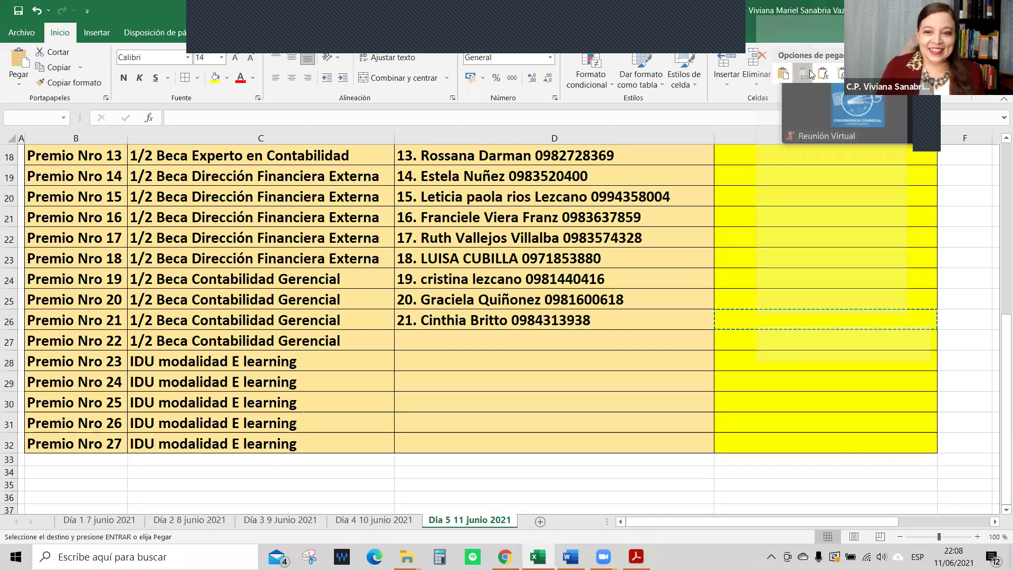
key("Left")
key("ctrl+c")
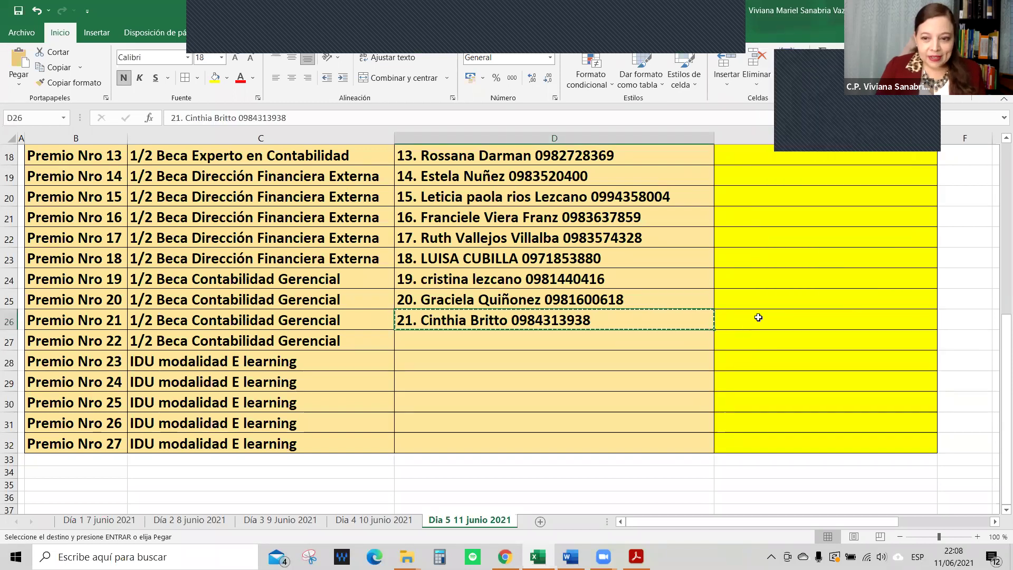
right_click(759, 318)
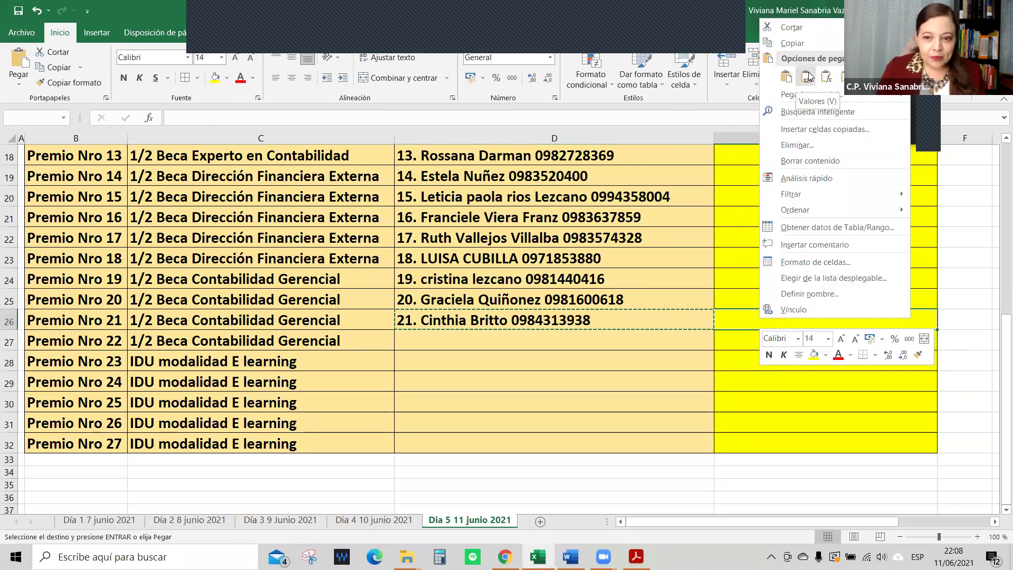
left_click(808, 77)
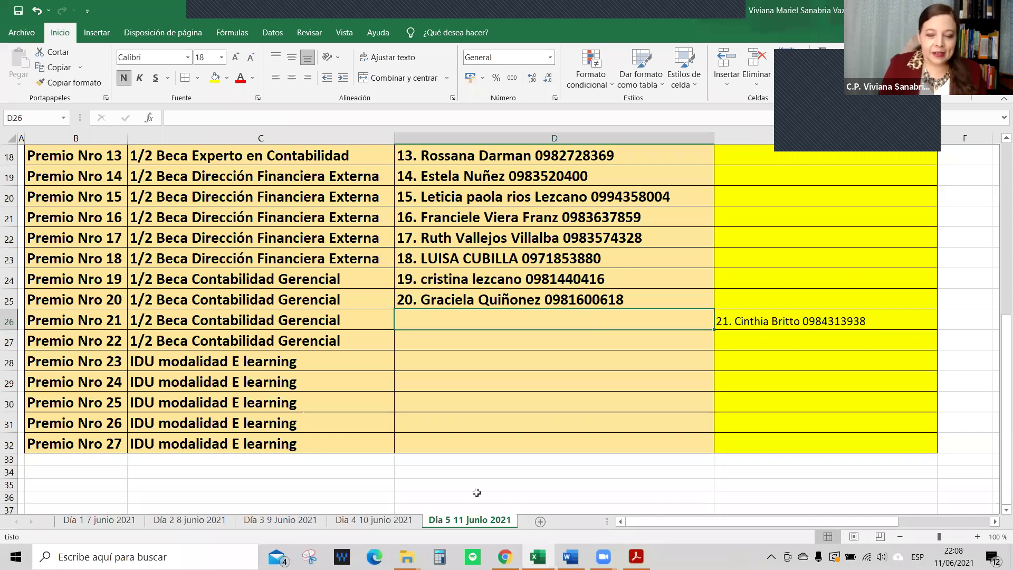
In AppSorteos, close the last winner overlay and spin the wheel to draw winner 22
key("alt+Tab")
scroll(293, 217, "up", 10)
left_click(330, 202)
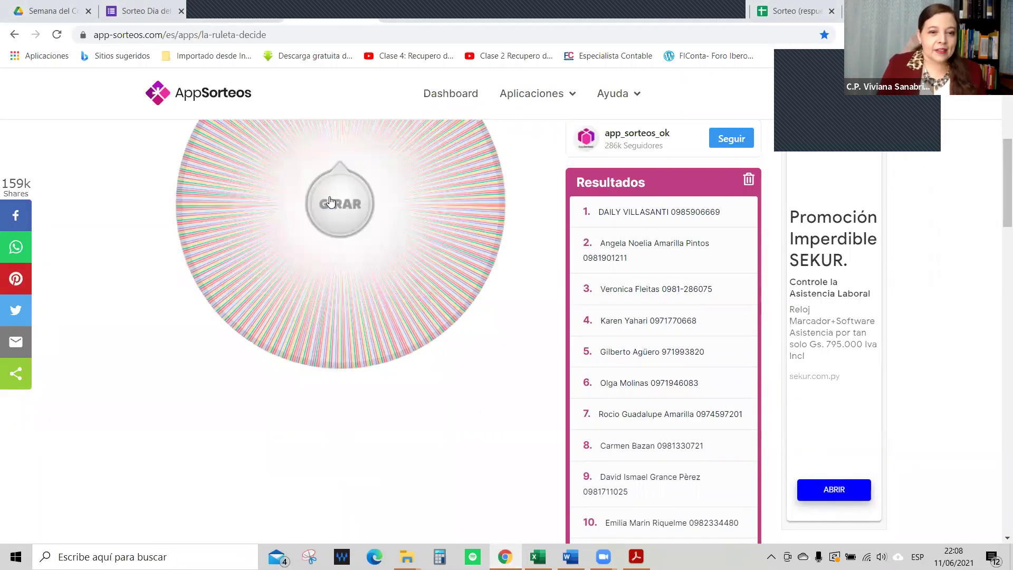
Select entry 22's name and phone in the Resultados list and return to Excel
scroll(292, 264, "up", 3)
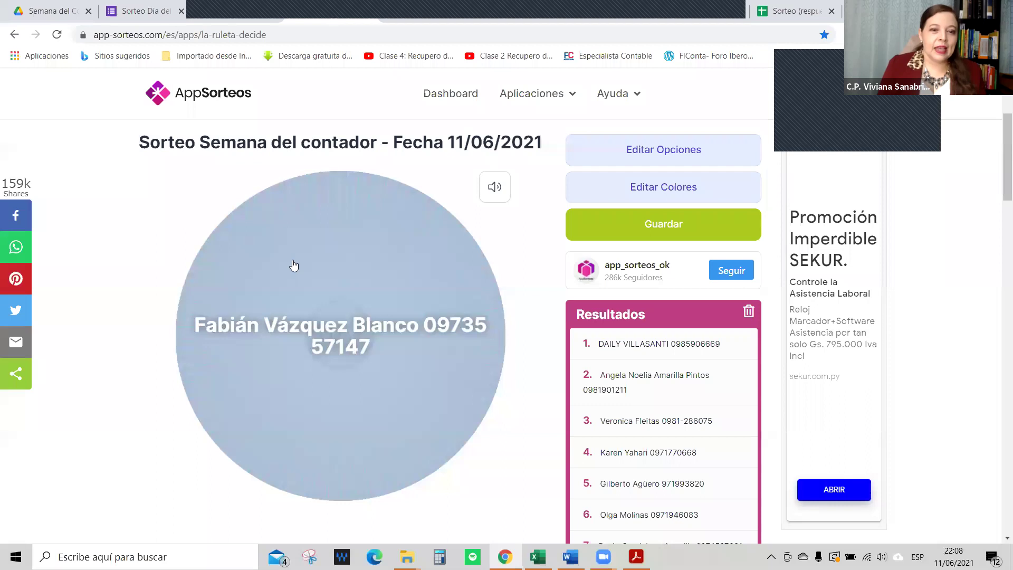
scroll(294, 263, "down", 10)
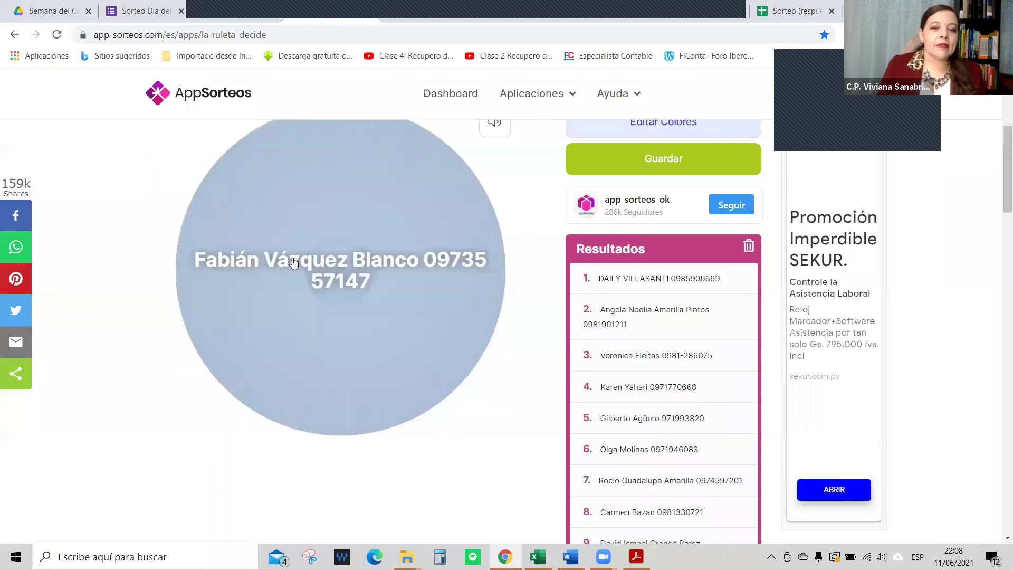
scroll(369, 273, "down", 2)
left_click_drag(743, 386, 566, 369)
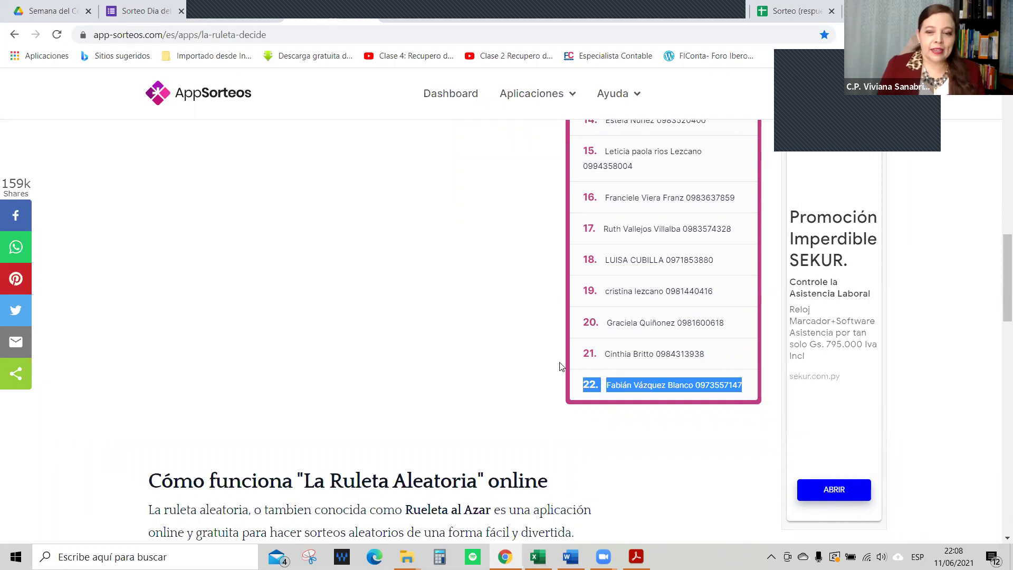
left_click(538, 556)
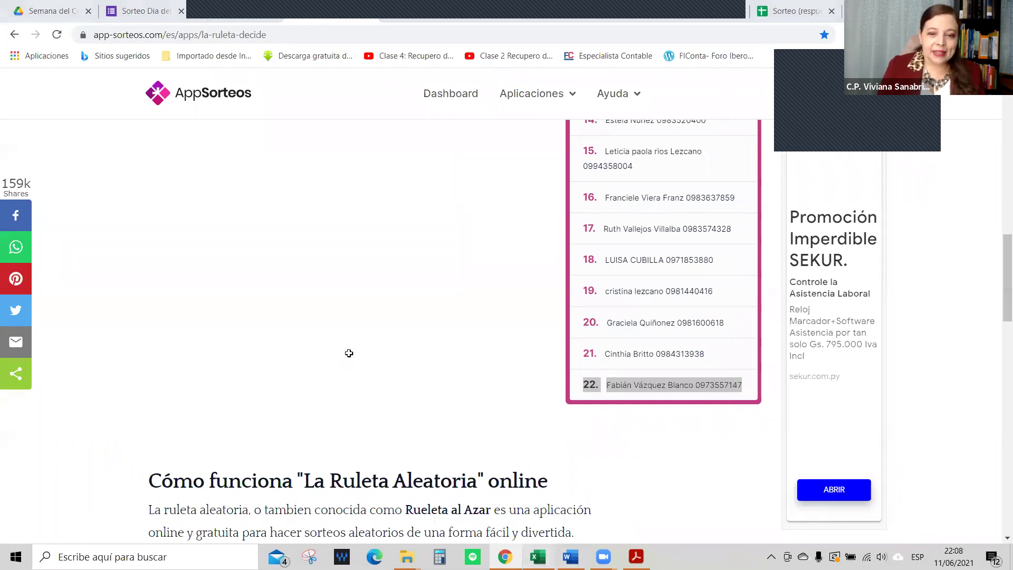
Paste winner 22's name and phone temporarily into cell D26
right_click(511, 318)
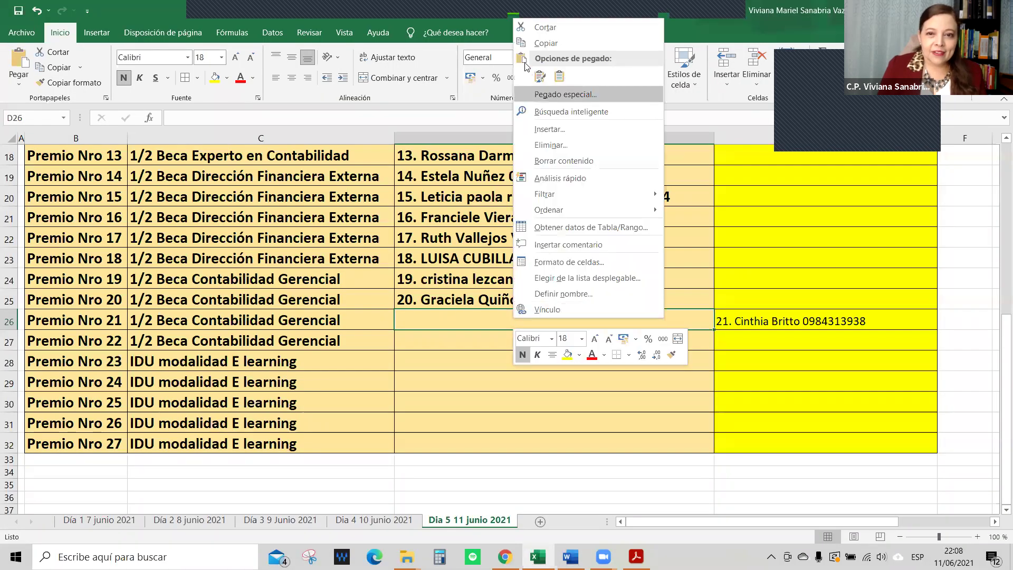
left_click(561, 76)
key("ctrl+v")
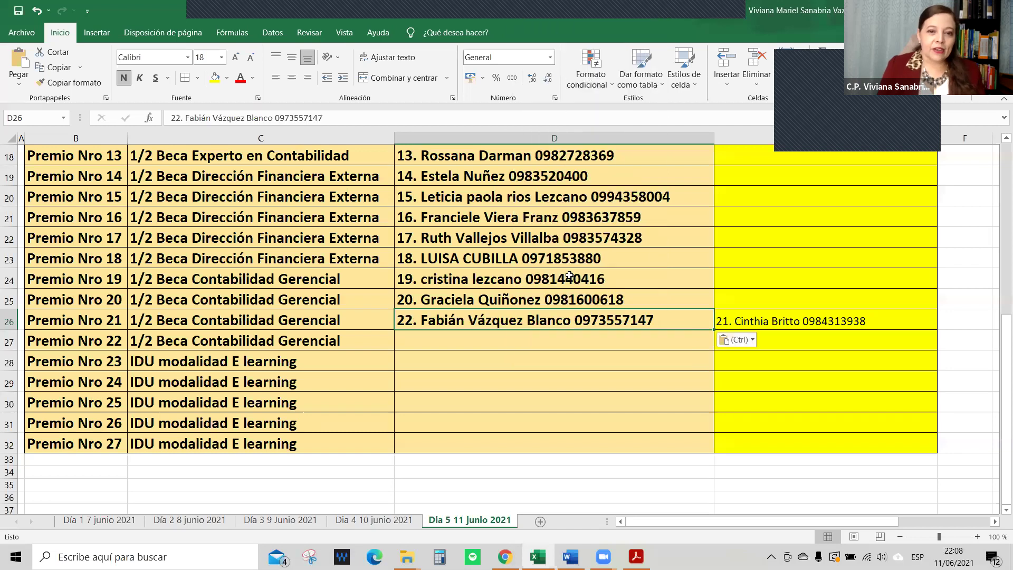
scroll(540, 360, "up", 3)
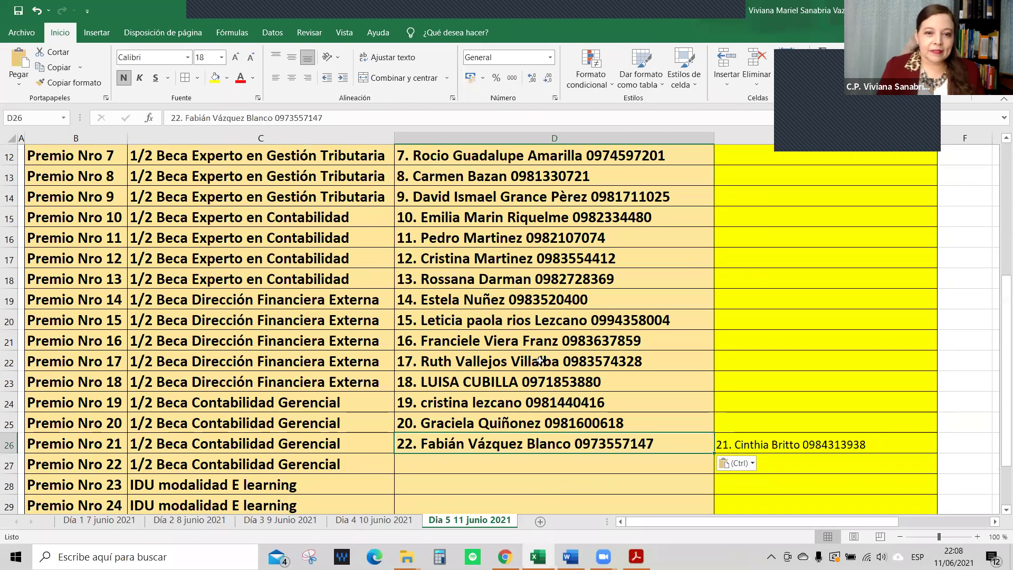
scroll(535, 354, "up", 2)
scroll(528, 343, "down", 1)
scroll(528, 343, "down", 4)
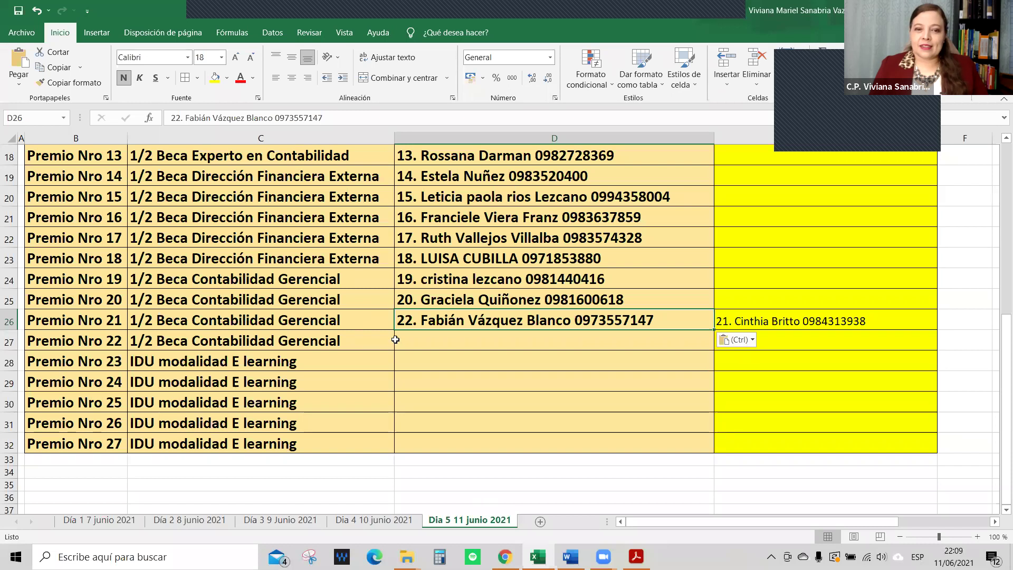
left_click(423, 340)
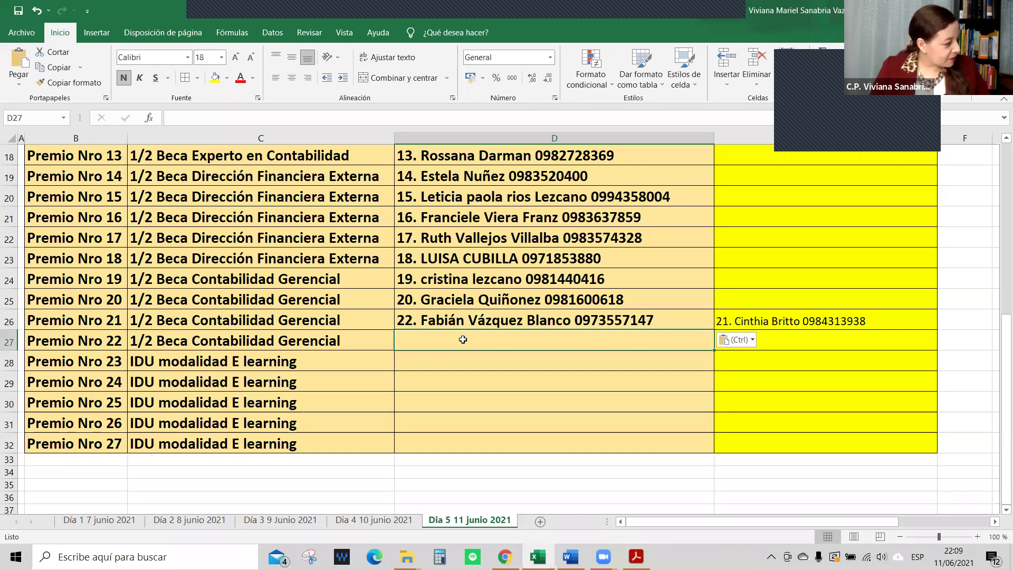
Copy D26 into E27 as values only, then clear D26
left_click(482, 318)
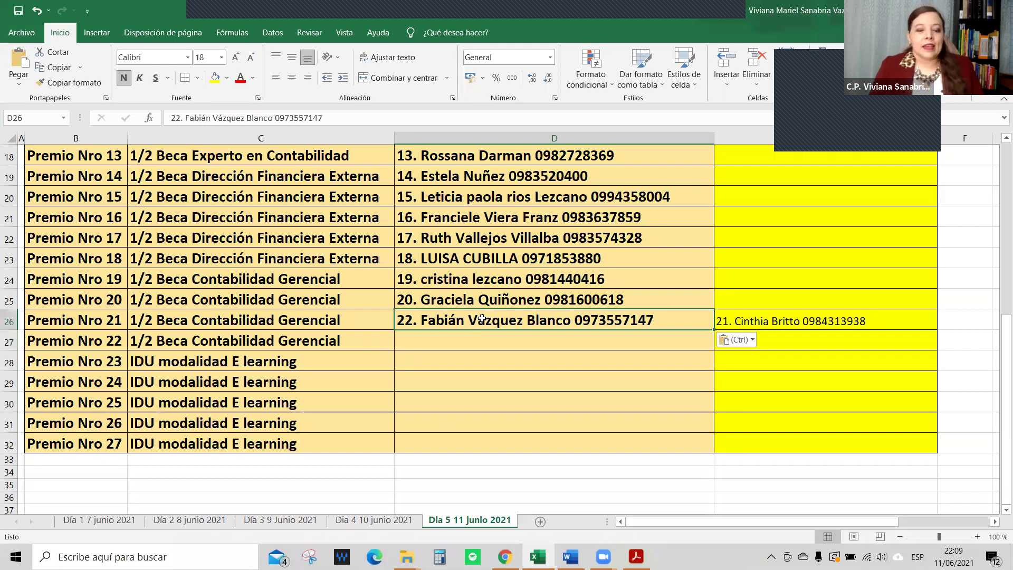
key("ctrl+c")
left_click(793, 340)
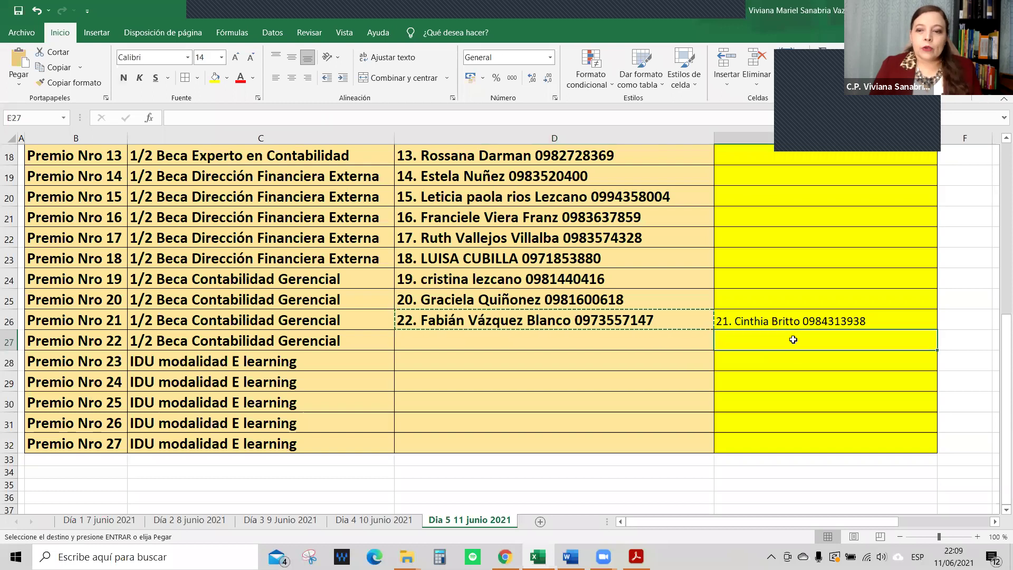
right_click(793, 339)
left_click(843, 99)
left_click(564, 324)
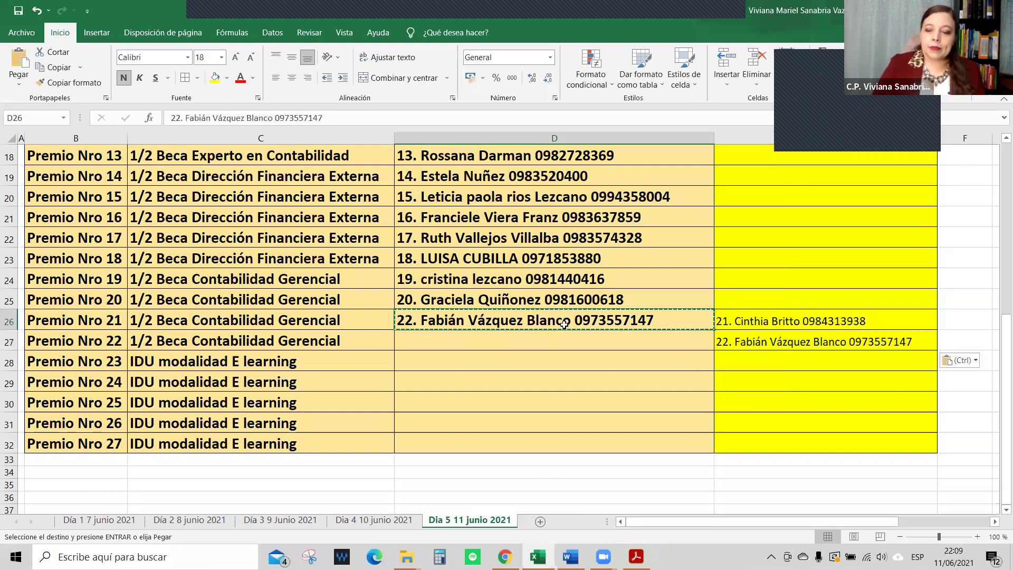
key("Delete")
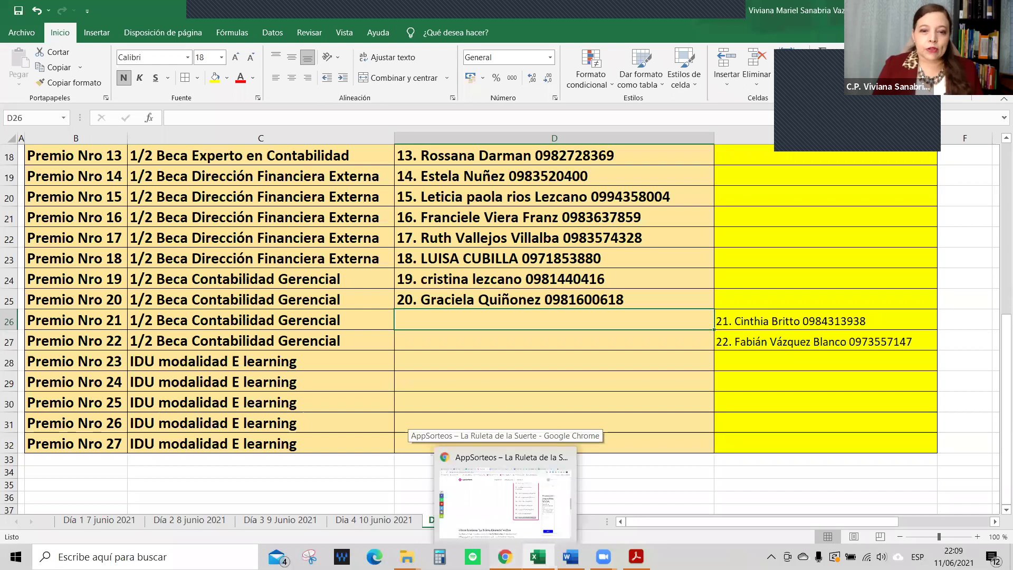
In AppSorteos, close the winner overlay and spin the wheel to draw winner 23
key("alt+Tab")
scroll(289, 404, "up", 10)
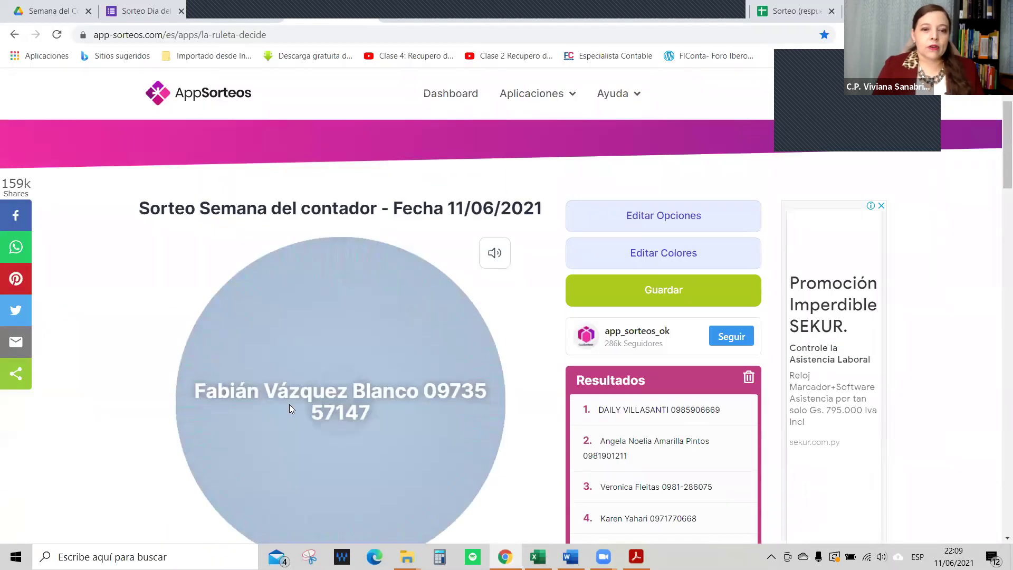
scroll(290, 404, "down", 1)
left_click(339, 342)
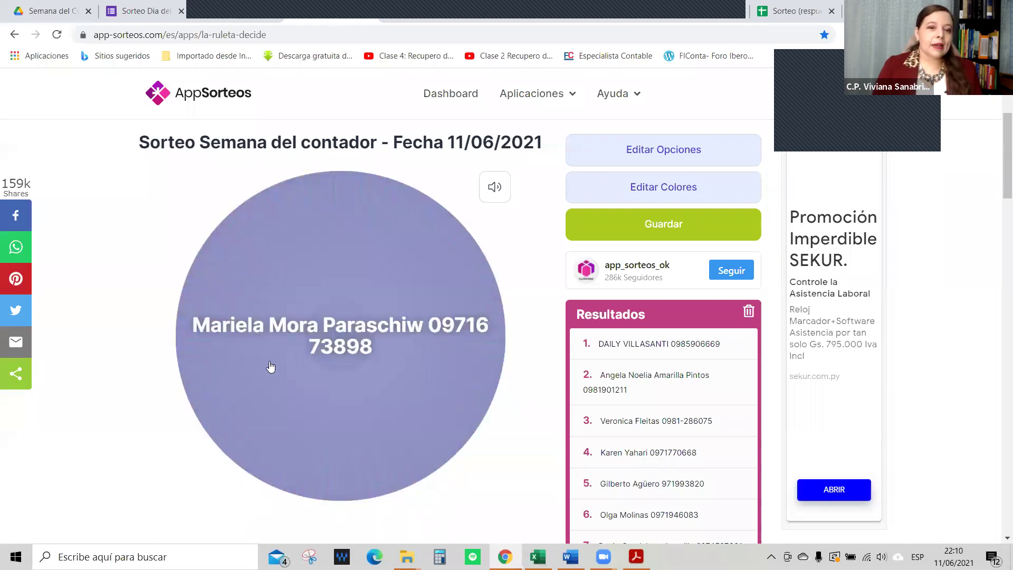
Select result 23's name and phone in Resultados and return to Excel
scroll(306, 423, "down", 10)
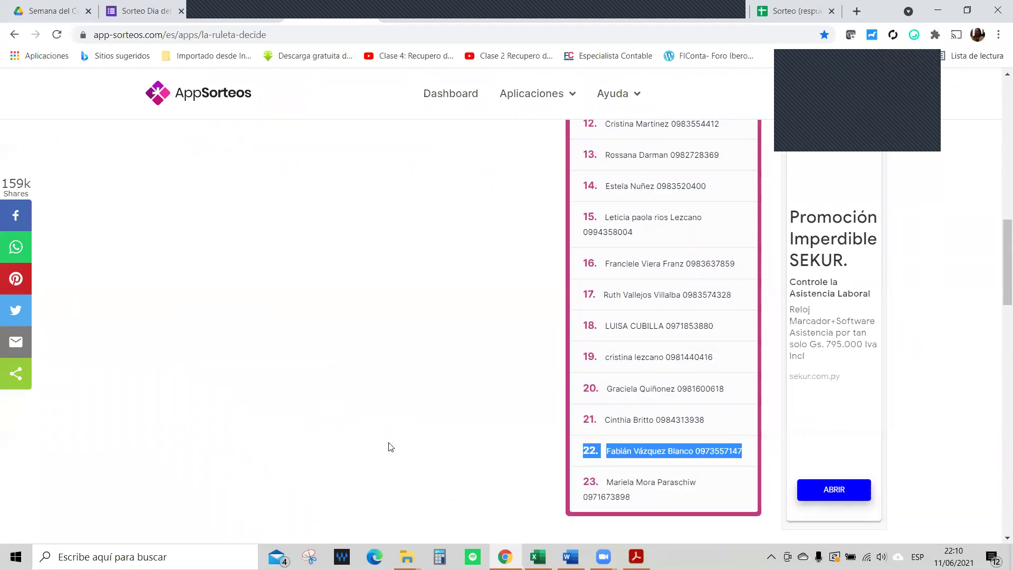
scroll(601, 417, "down", 1)
left_click_drag(644, 438, 559, 419)
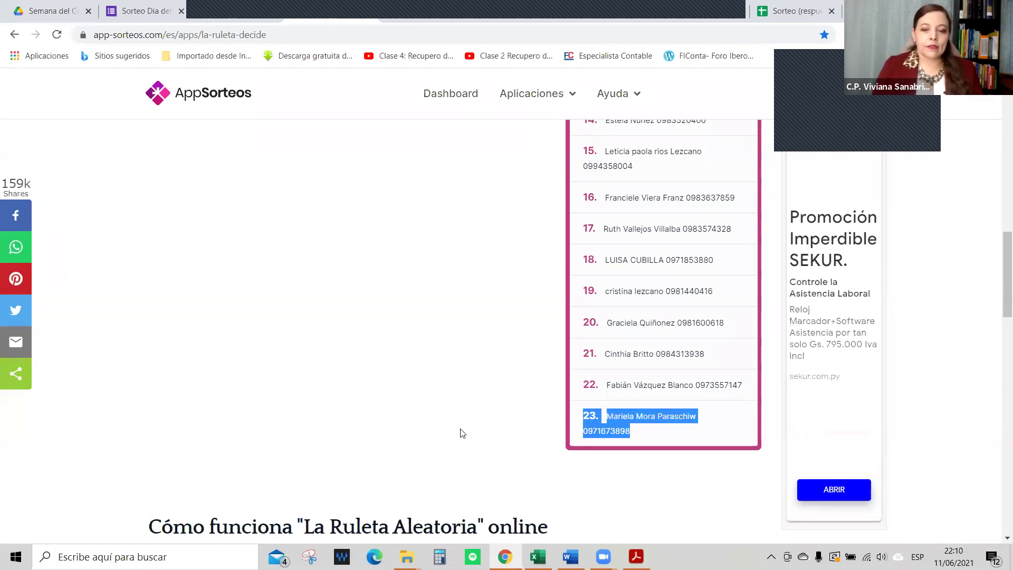
left_click(505, 557)
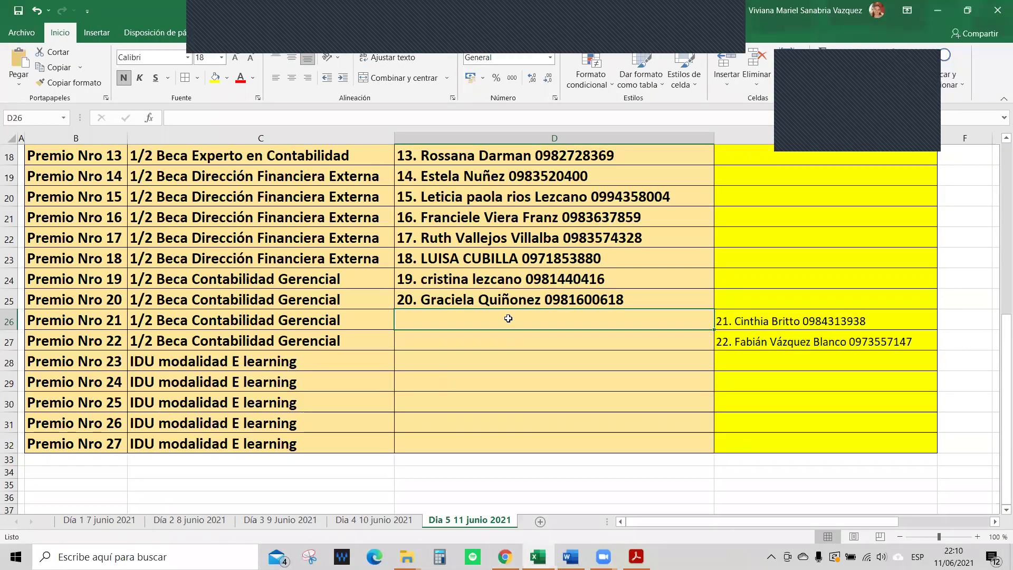
Paste winner 23's name and phone into D26, then return to the AppSorteos page
right_click(508, 318)
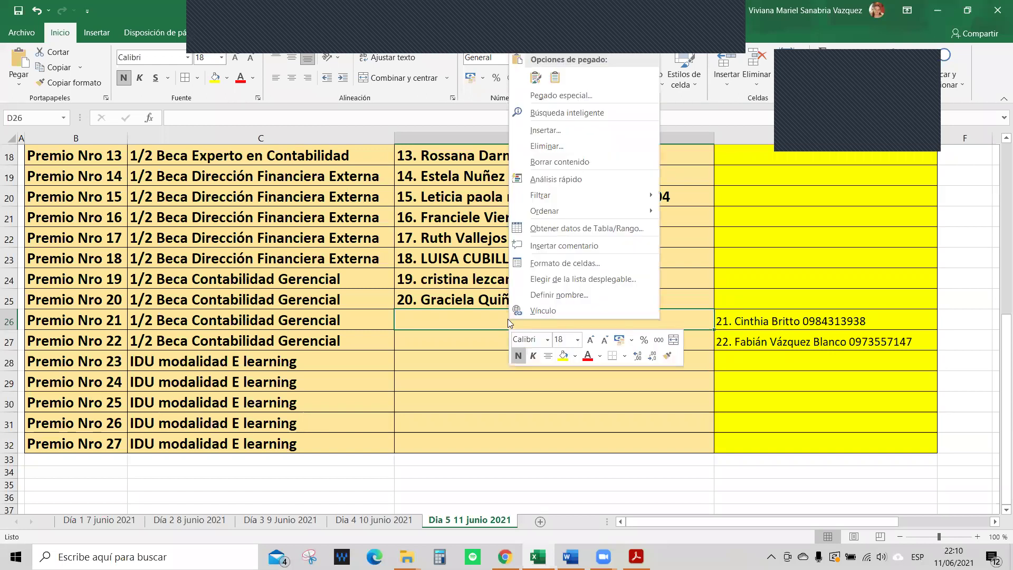
left_click(549, 83)
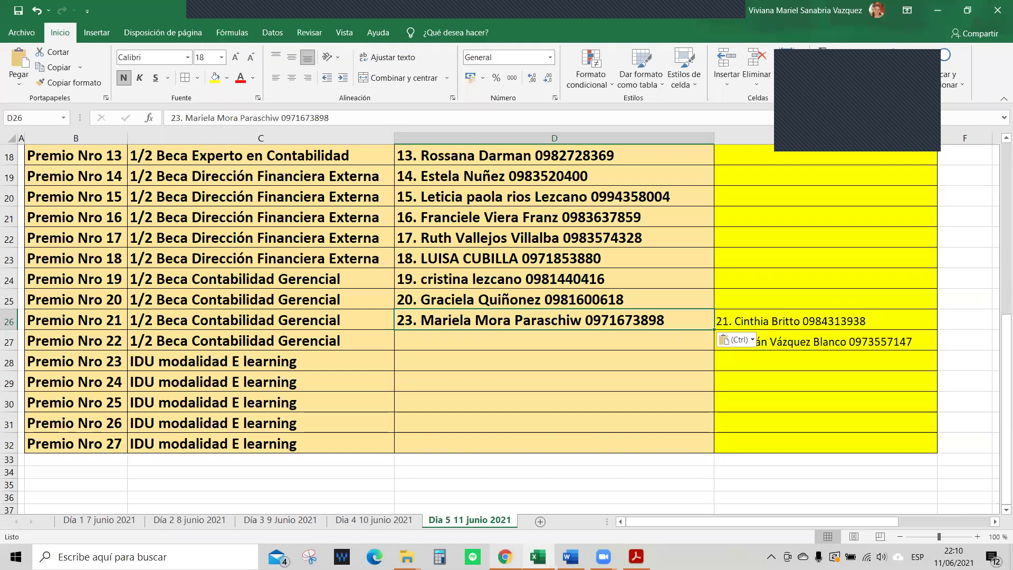
left_click(507, 499)
scroll(304, 306, "up", 10)
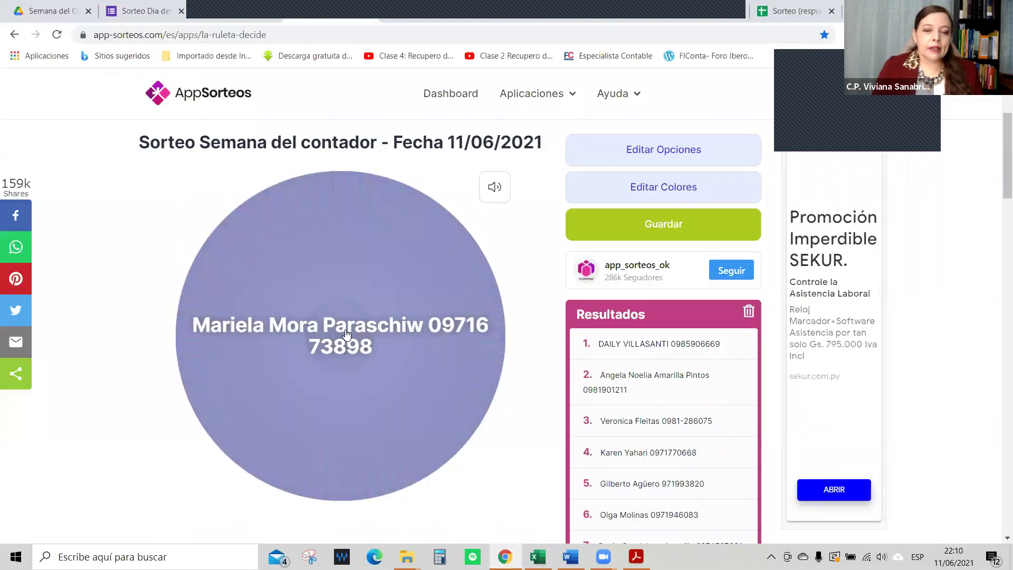
Close winner 23's overlay, spin to draw winner 24, and select D27 in Excel
left_click(347, 333)
left_click(347, 333)
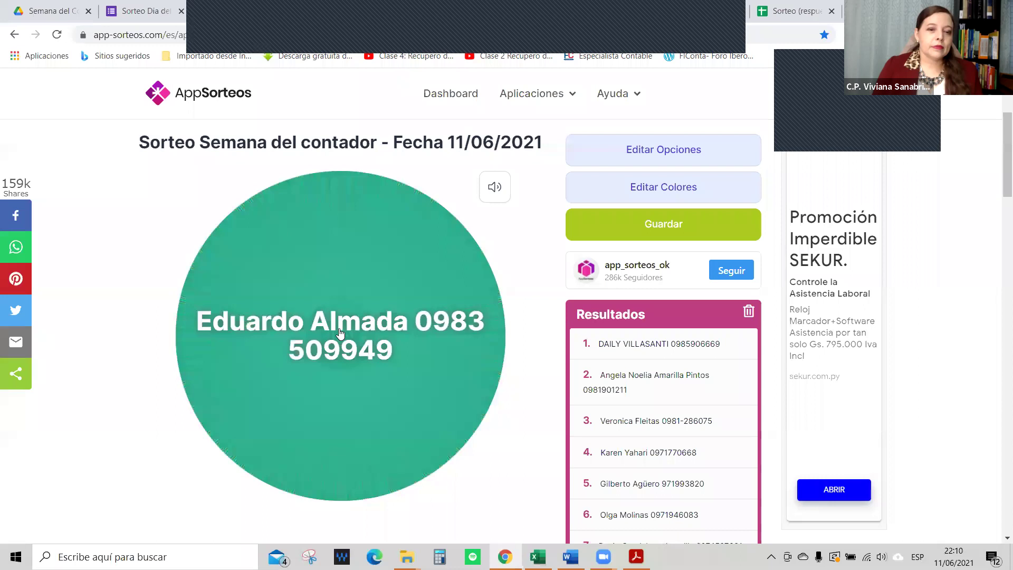
scroll(341, 333, "down", 1)
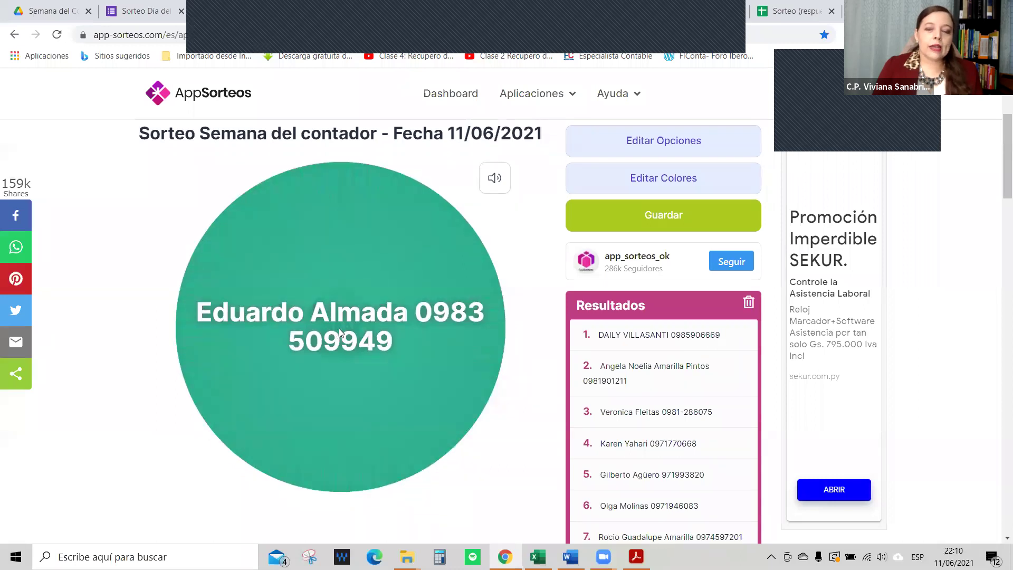
scroll(341, 333, "down", 10)
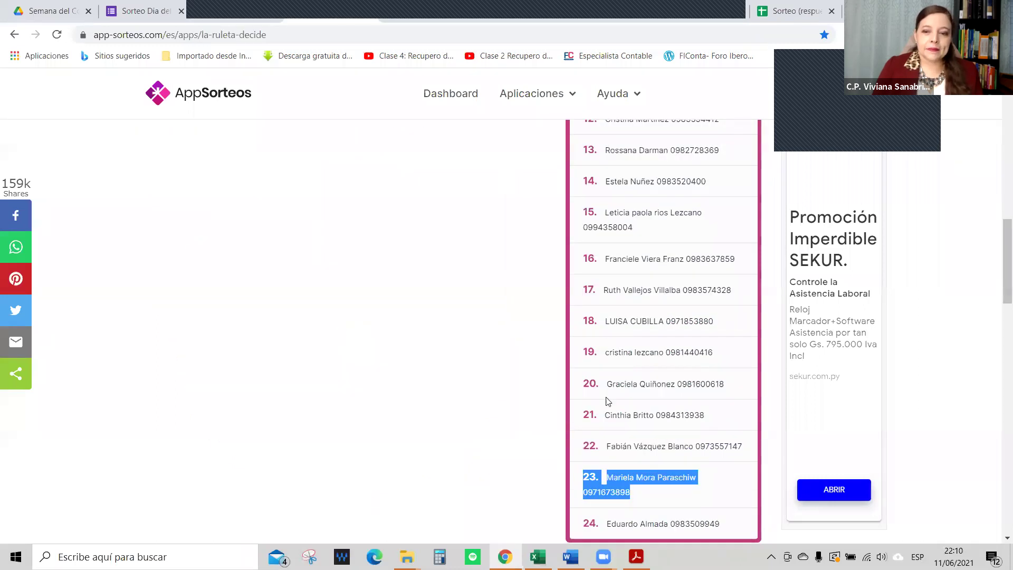
scroll(562, 397, "down", 2)
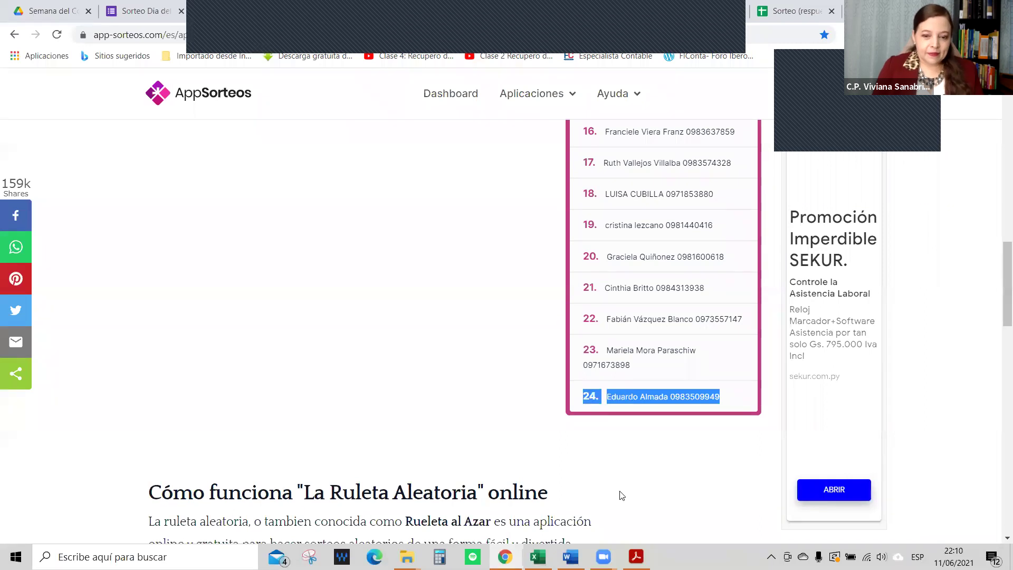
key("alt+Tab")
left_click(445, 340)
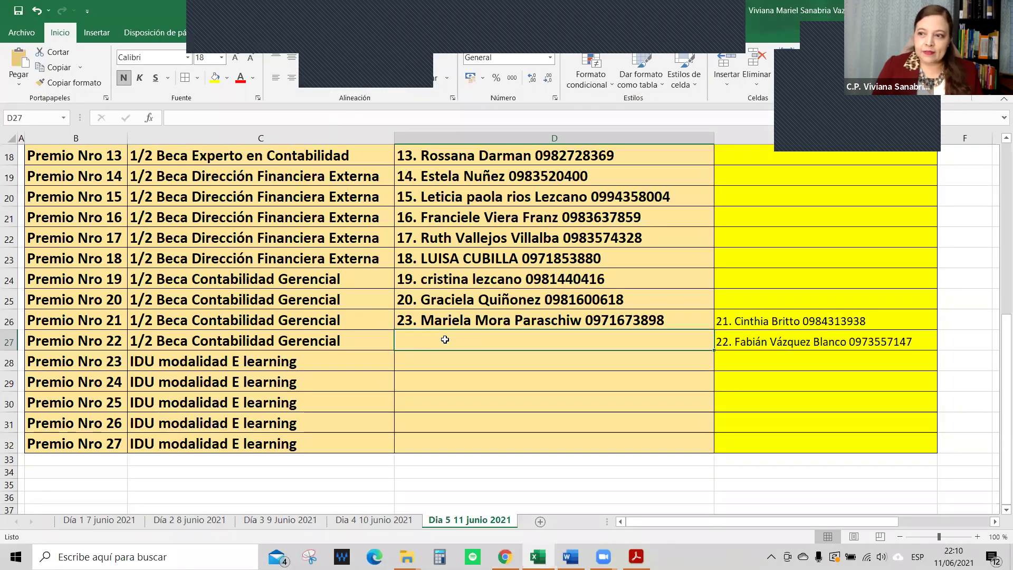
Paste winner 24's name and phone into D27, then switch back to AppSorteos
right_click(445, 342)
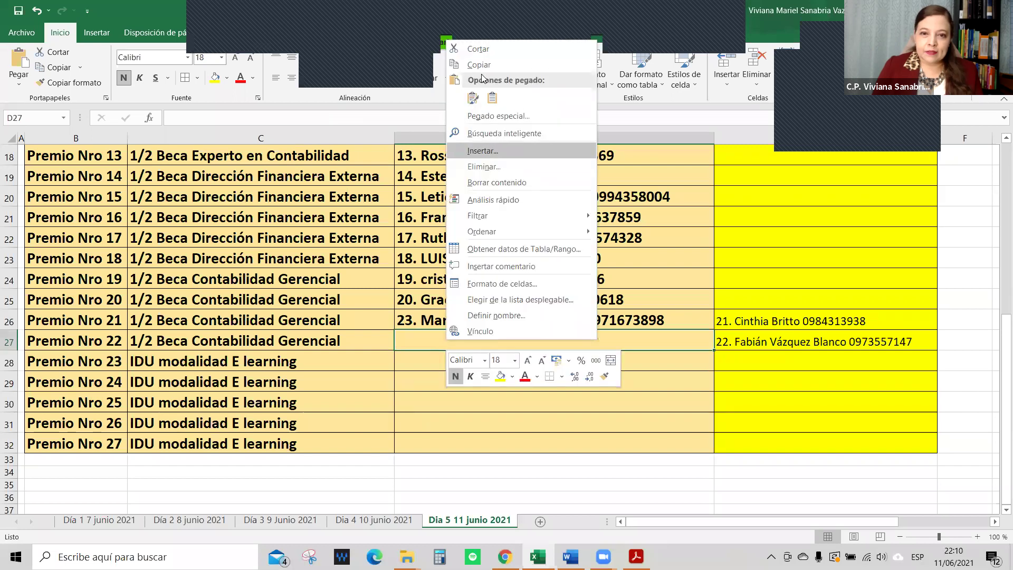
left_click(493, 99)
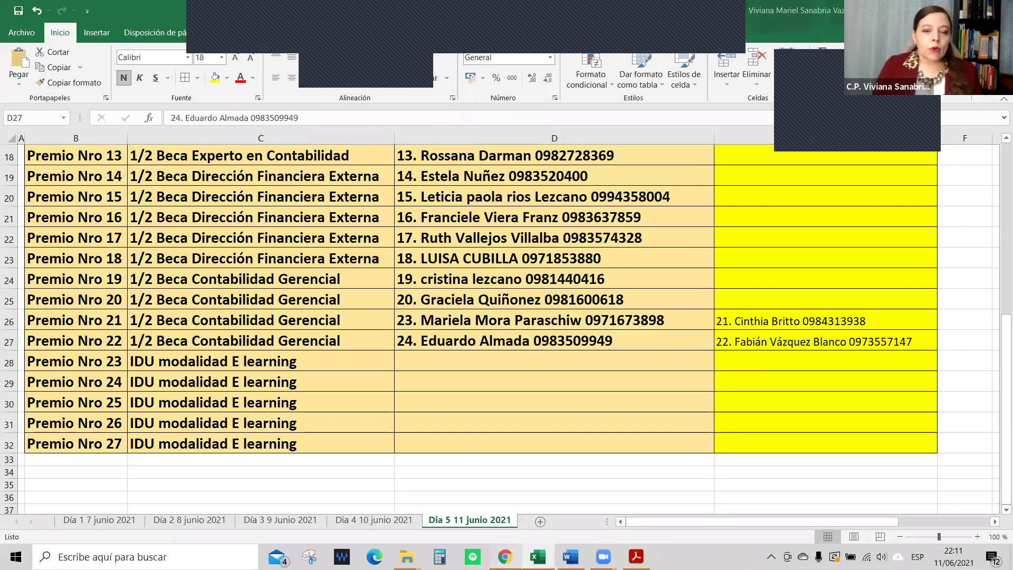
key("alt+Tab")
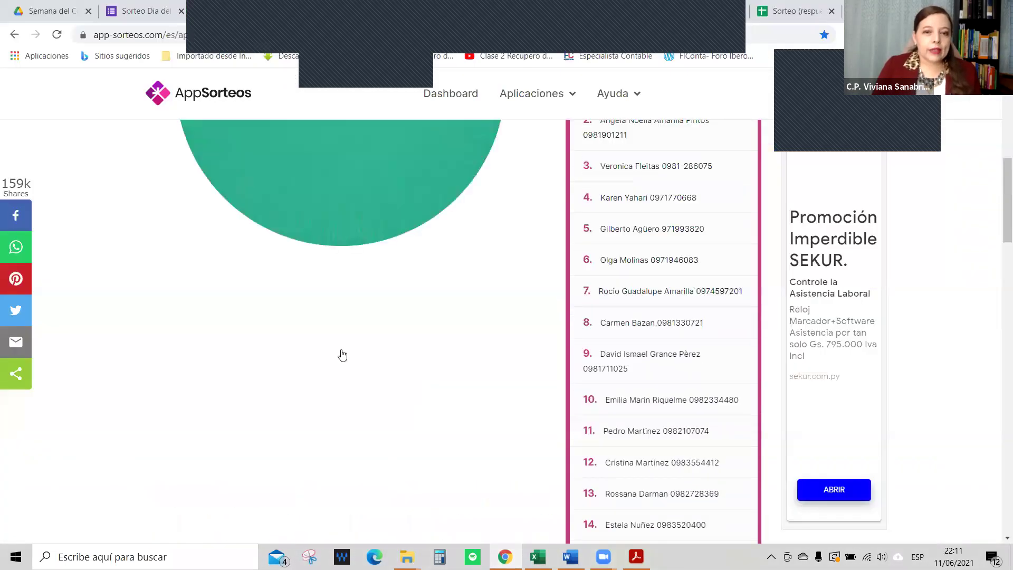
Spin the AppSorteos wheel to draw winner 25 and select that result's name and phone
scroll(404, 394, "up", 5)
left_click(347, 332)
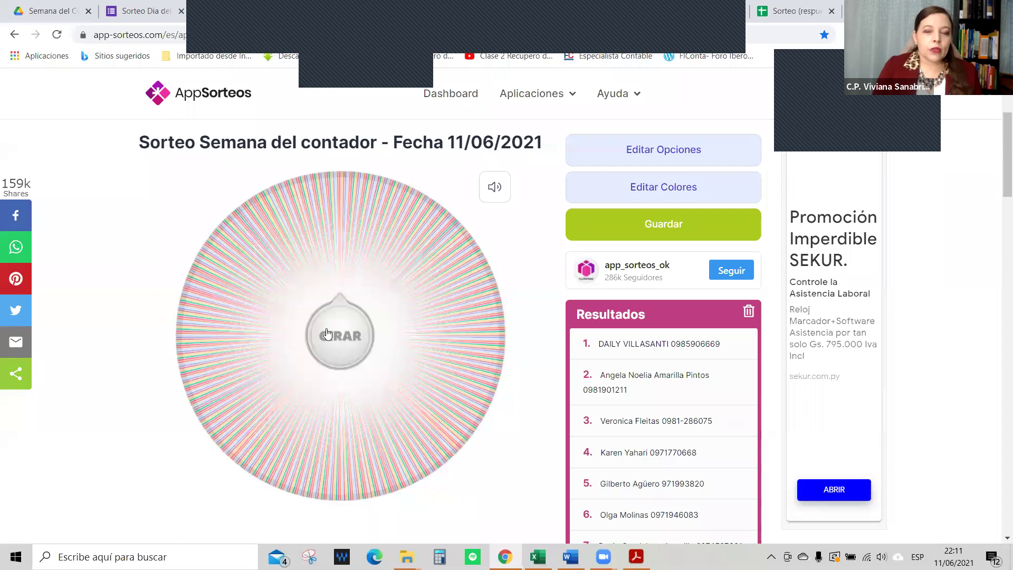
left_click(327, 334)
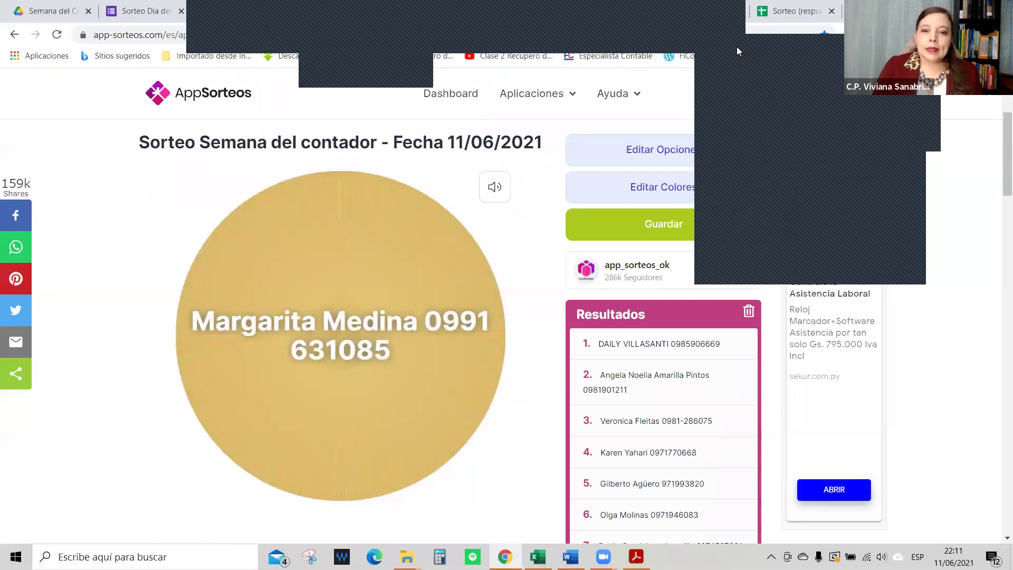
mouse_move(554, 97)
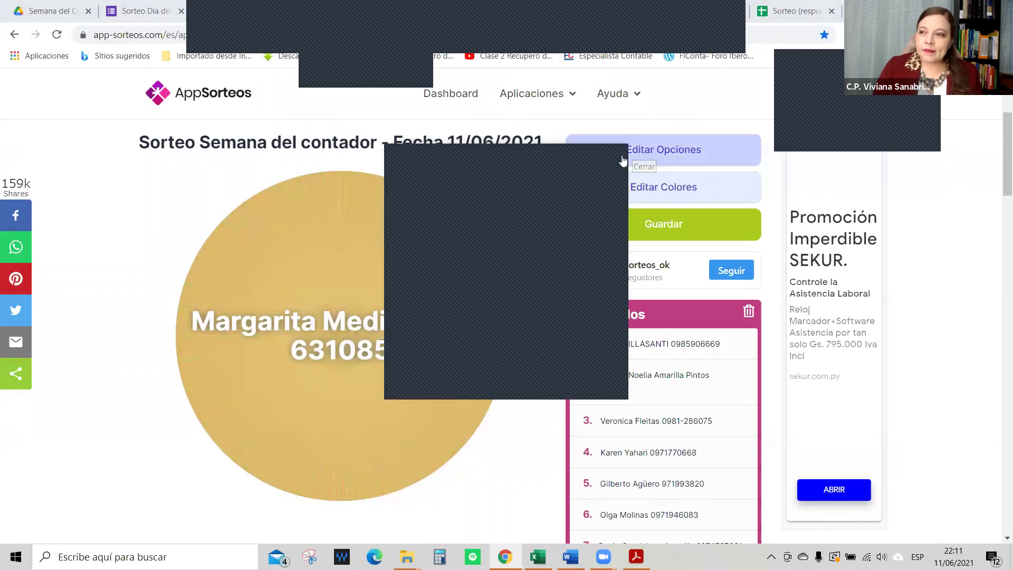
left_click(482, 253)
scroll(467, 315, "down", 10)
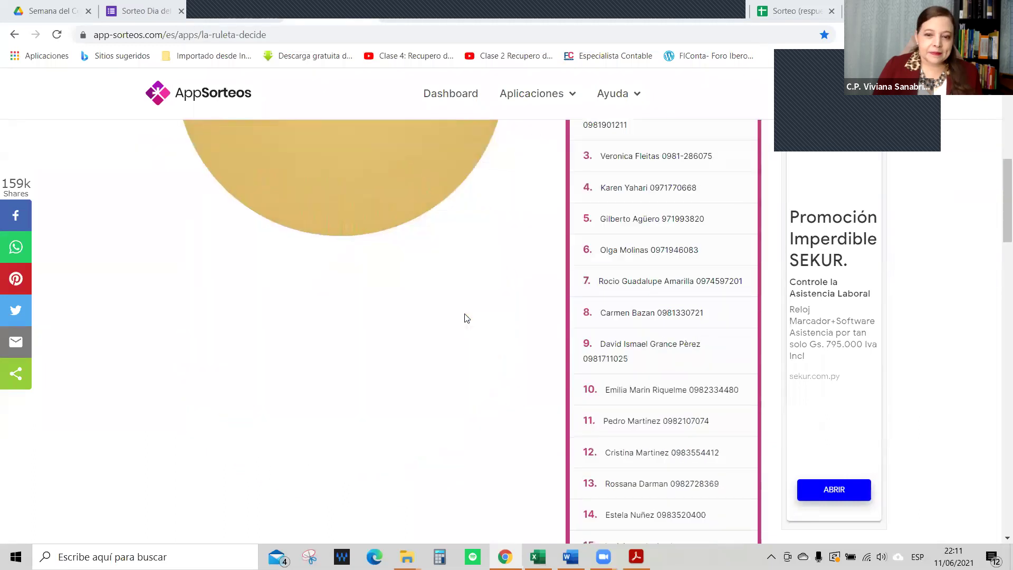
scroll(467, 315, "down", 5)
left_click_drag(728, 233, 577, 227)
key("ctrl+c")
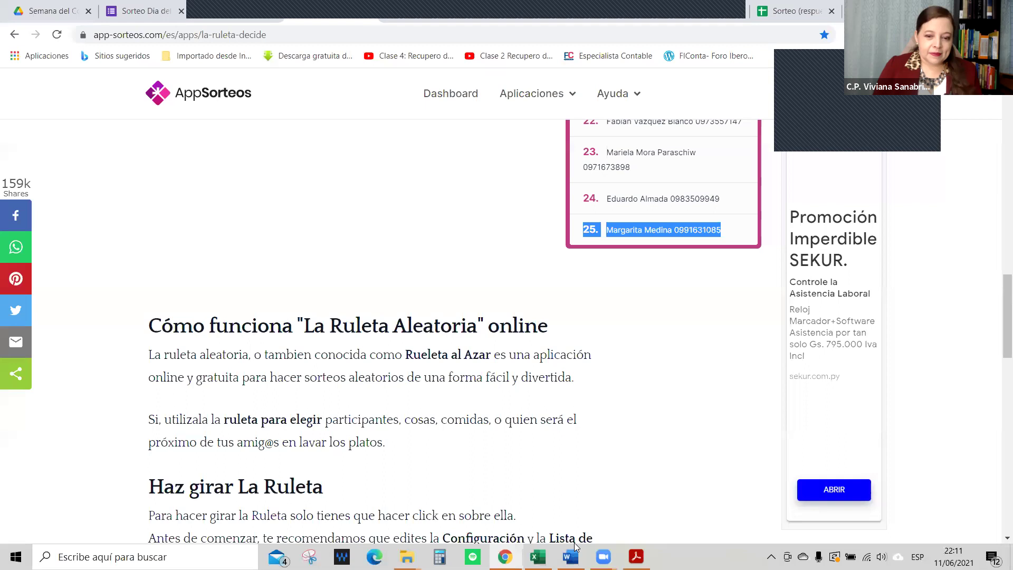
Paste winner 25's entry into D28 for Premio Nro 23, then return to AppSorteos
left_click(538, 557)
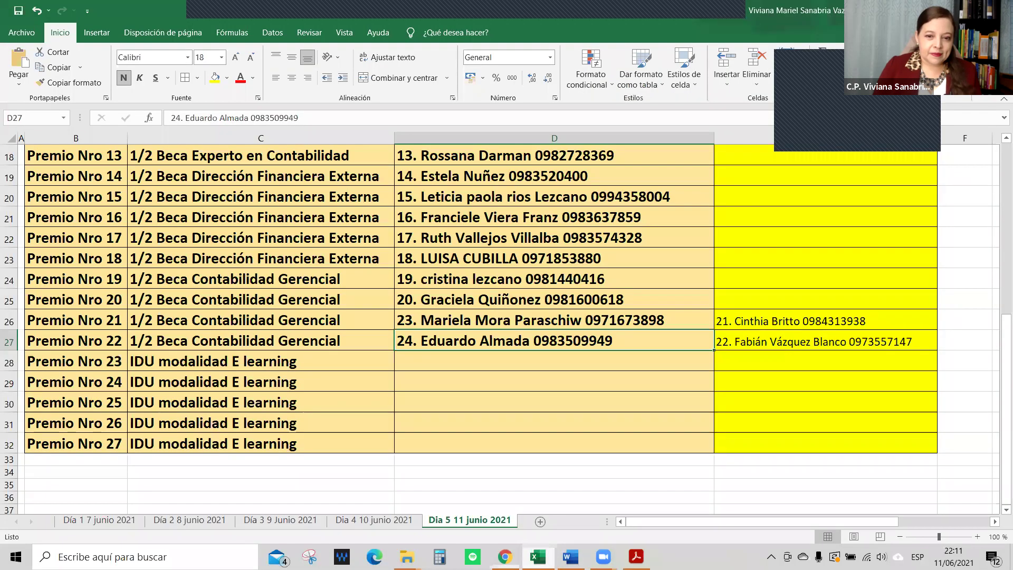
right_click(522, 361)
left_click(561, 117)
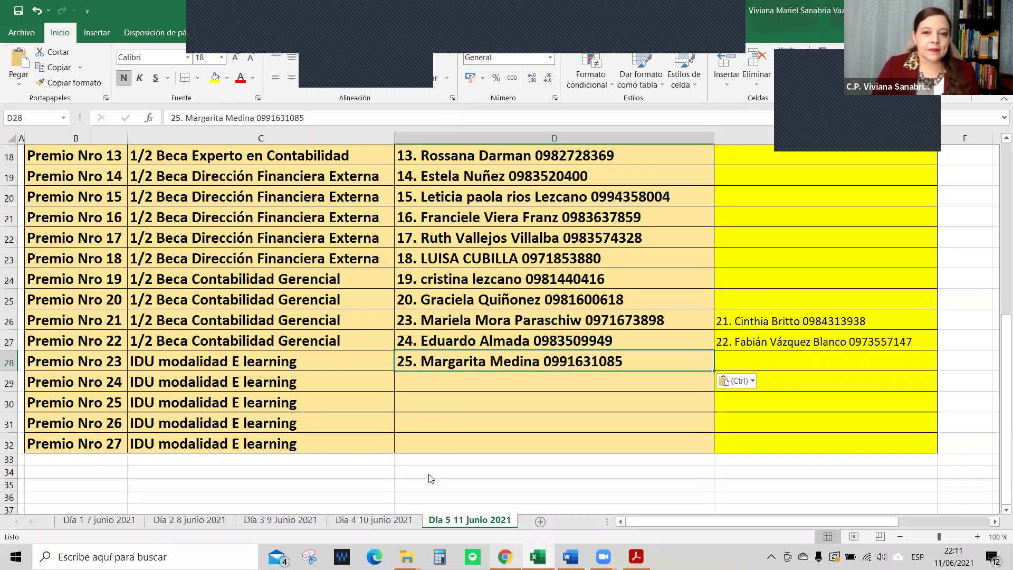
key("alt+Tab")
scroll(411, 351, "up", 10)
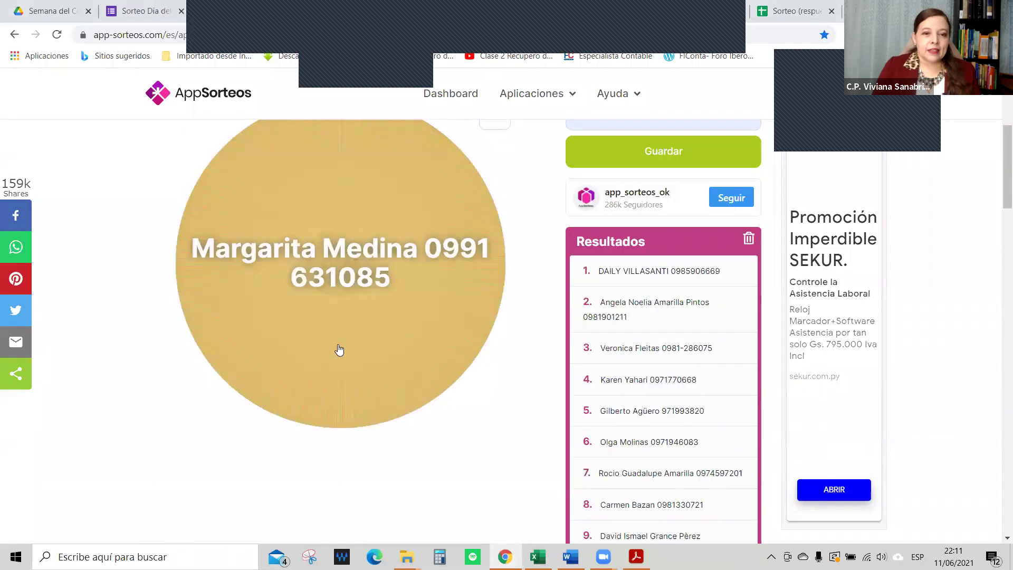
Dismiss the previous winner, draw winner 26, and select result 26's full line
scroll(339, 350, "up", 2)
left_click(334, 331)
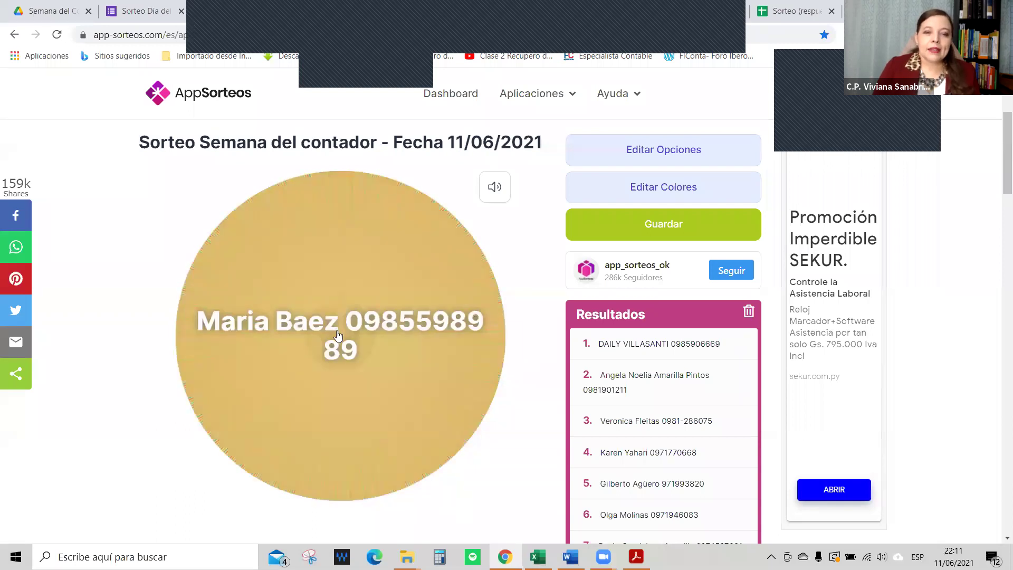
scroll(338, 335, "down", 14)
scroll(348, 329, "up", 5)
scroll(347, 329, "up", 7)
scroll(346, 323, "down", 4)
scroll(702, 205, "down", 12)
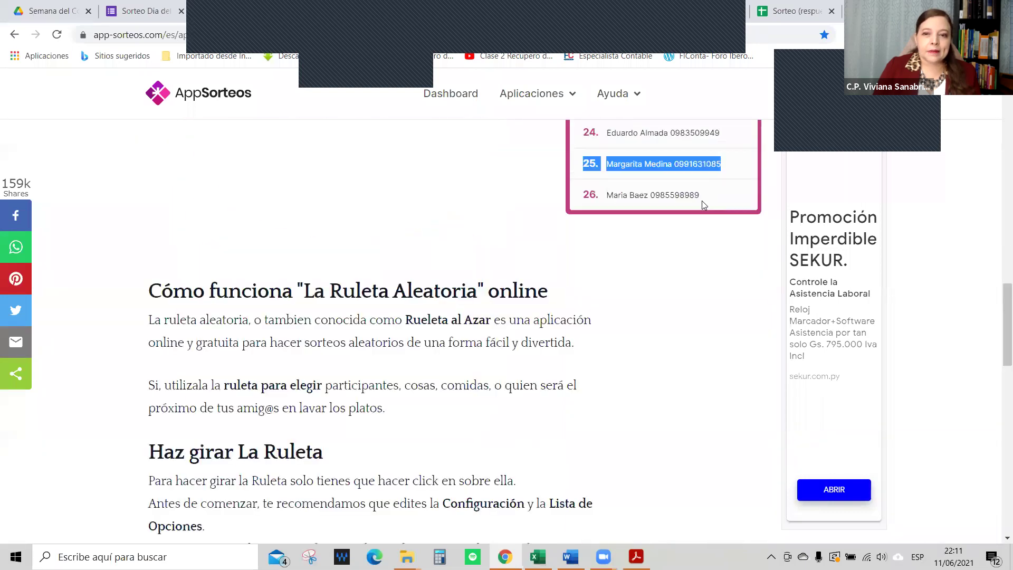
triple_click(624, 204)
key("ctrl+c")
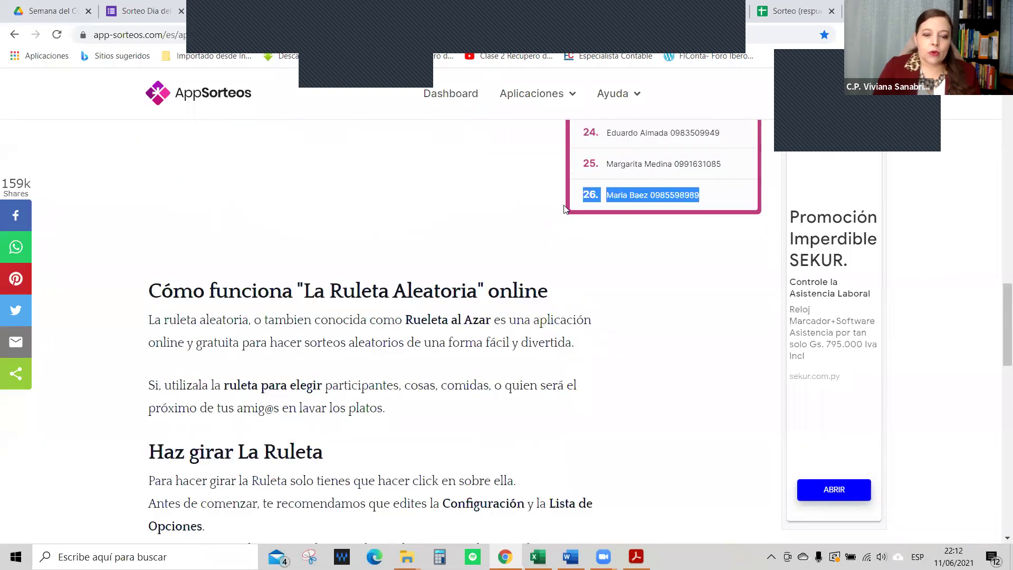
Paste winner 26 into D29 matching destination formatting, then return to AppSorteos
left_click(538, 556)
right_click(471, 385)
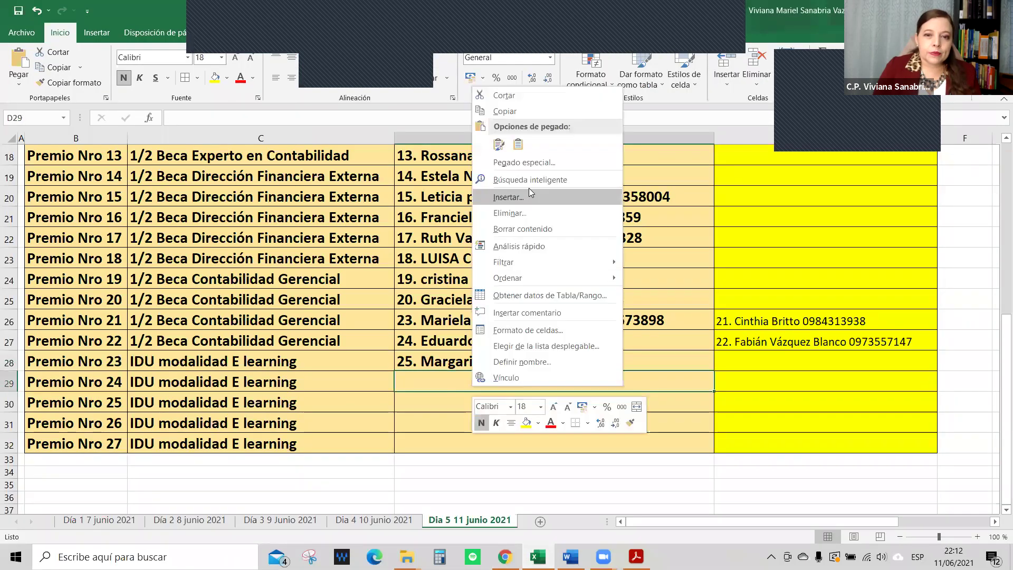
left_click(520, 145)
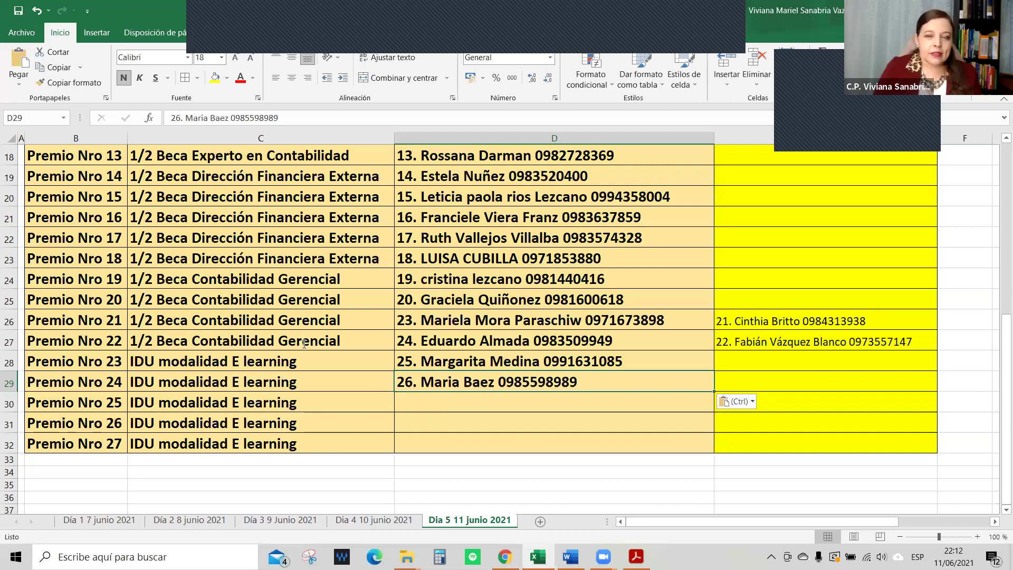
key("alt+Tab")
scroll(316, 331, "up", 8)
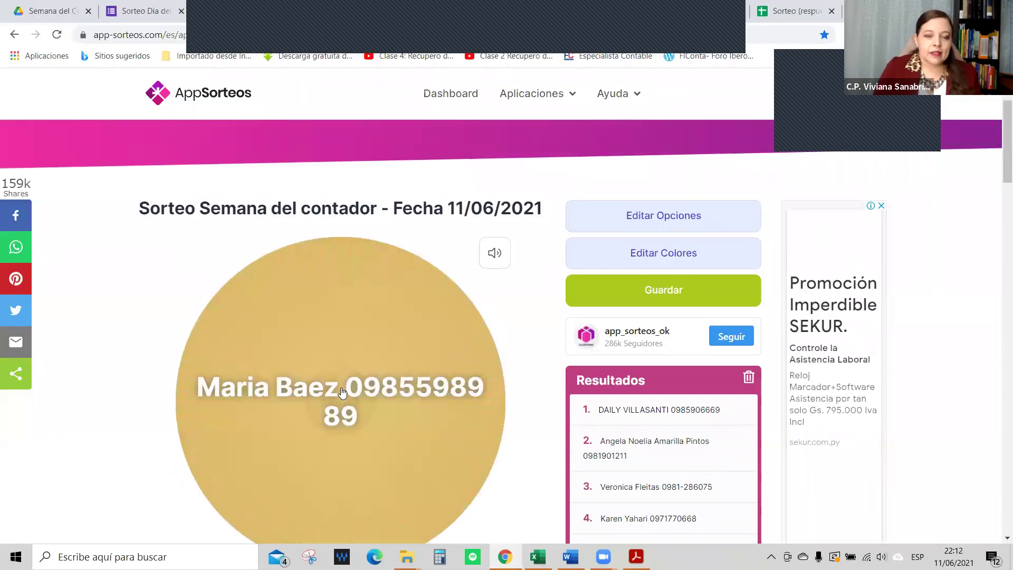
Dismiss the previous winner and spin the wheel to draw winner 27
left_click(336, 406)
left_click(334, 410)
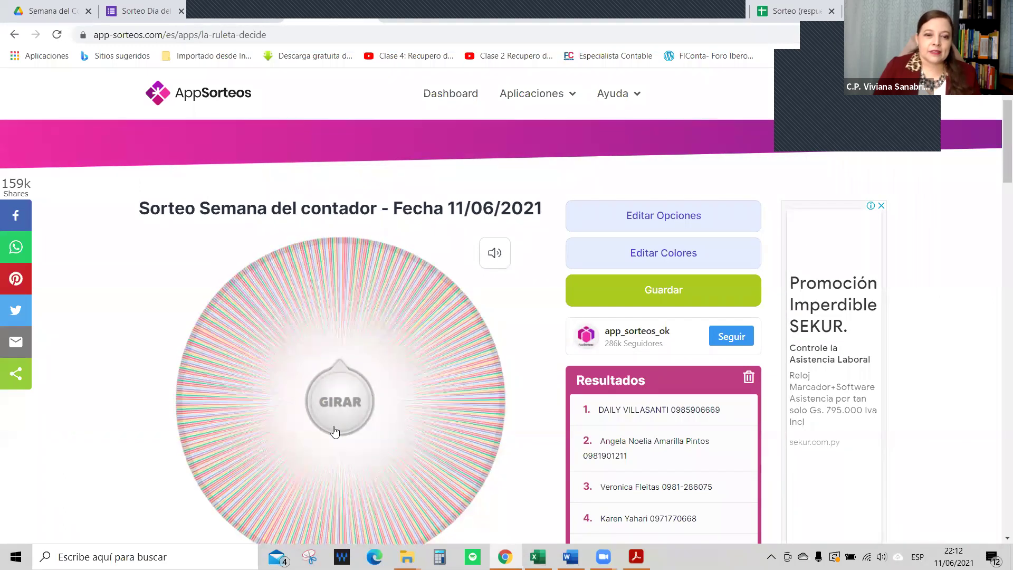
scroll(335, 432, "down", 13)
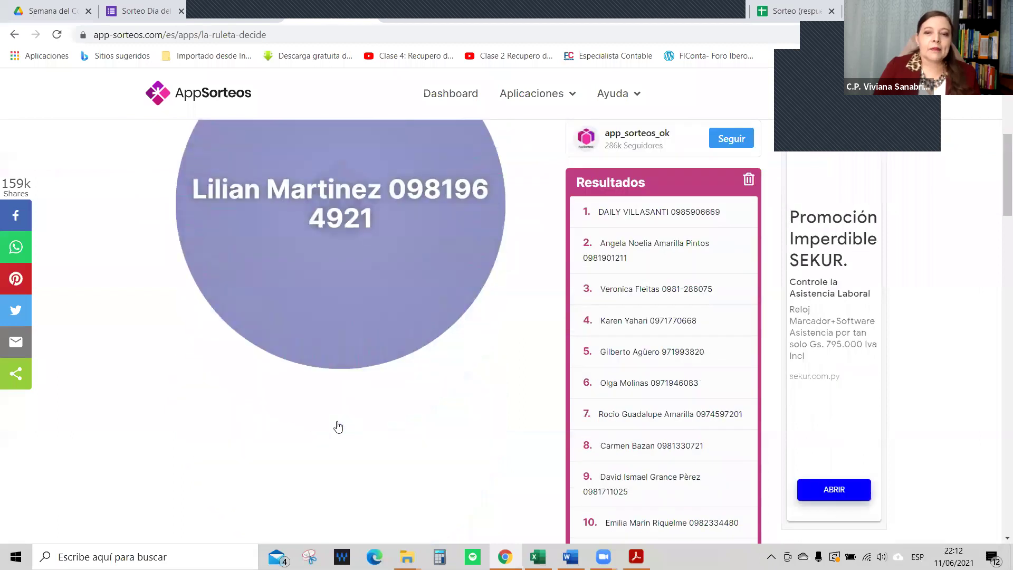
scroll(339, 427, "down", 5)
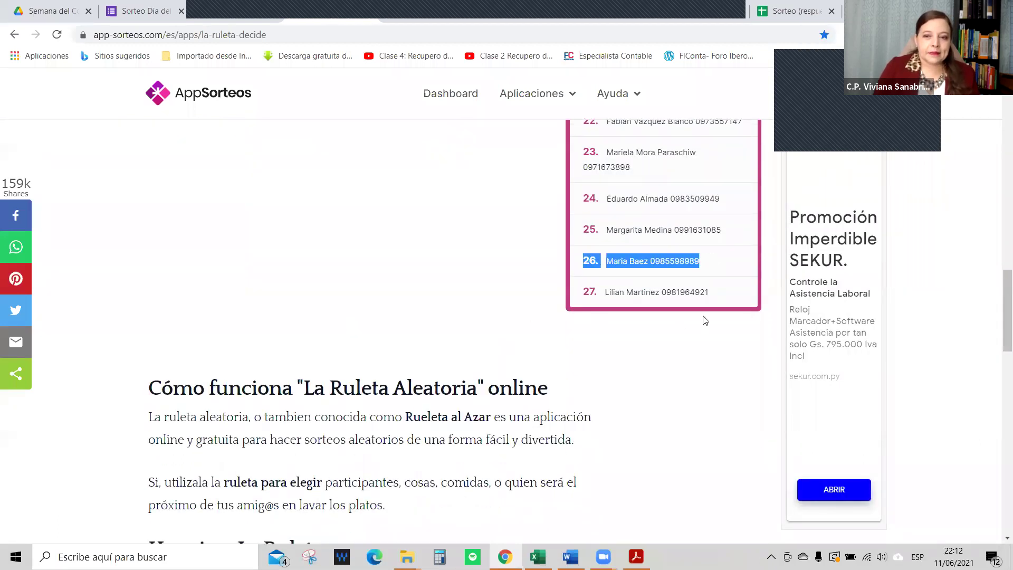
Select result 27's full line, then bring up paste options on D30 in Excel
left_click(726, 291)
triple_click(566, 291)
key("ctrl+c")
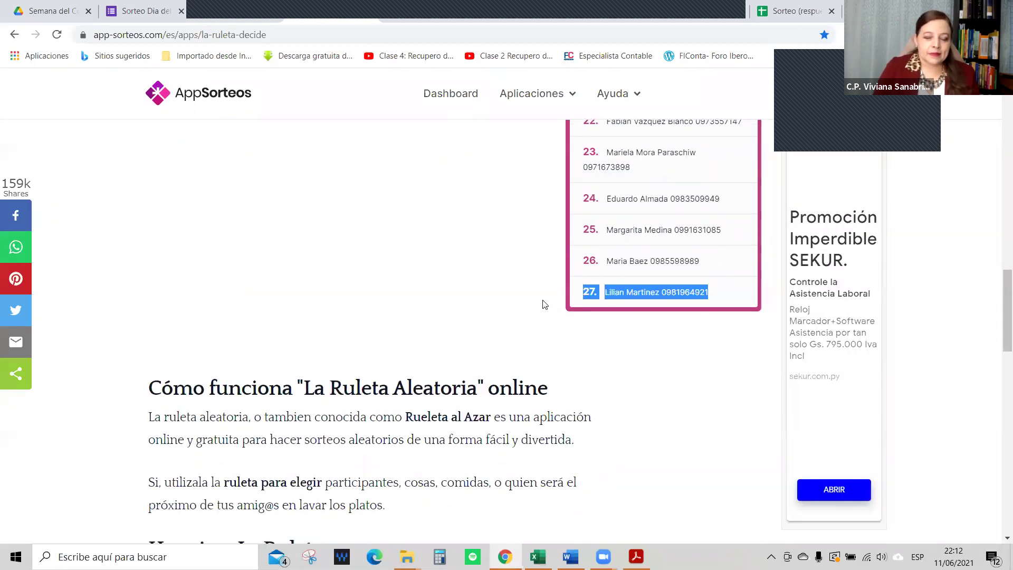
key("alt+Tab")
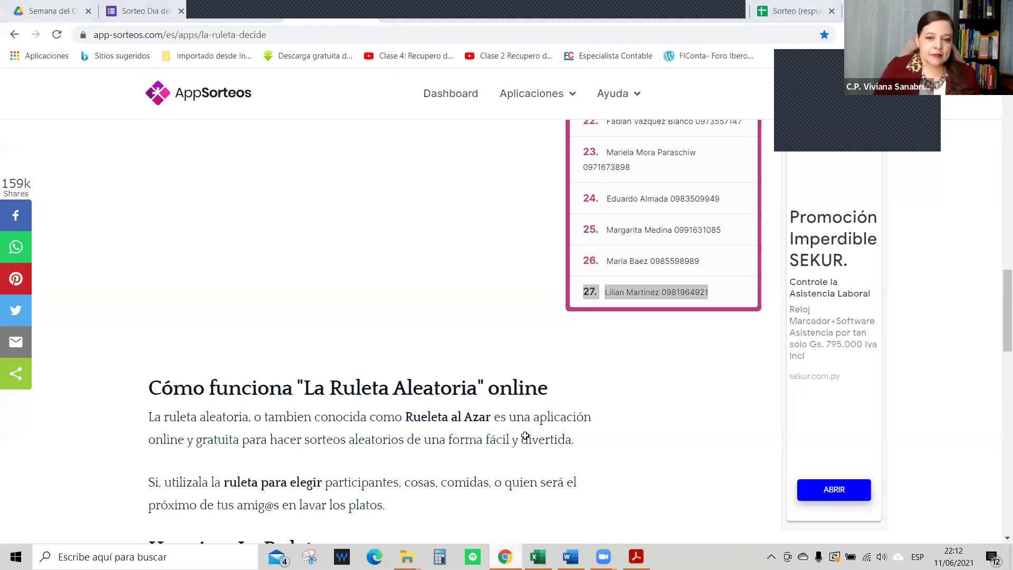
right_click(497, 403)
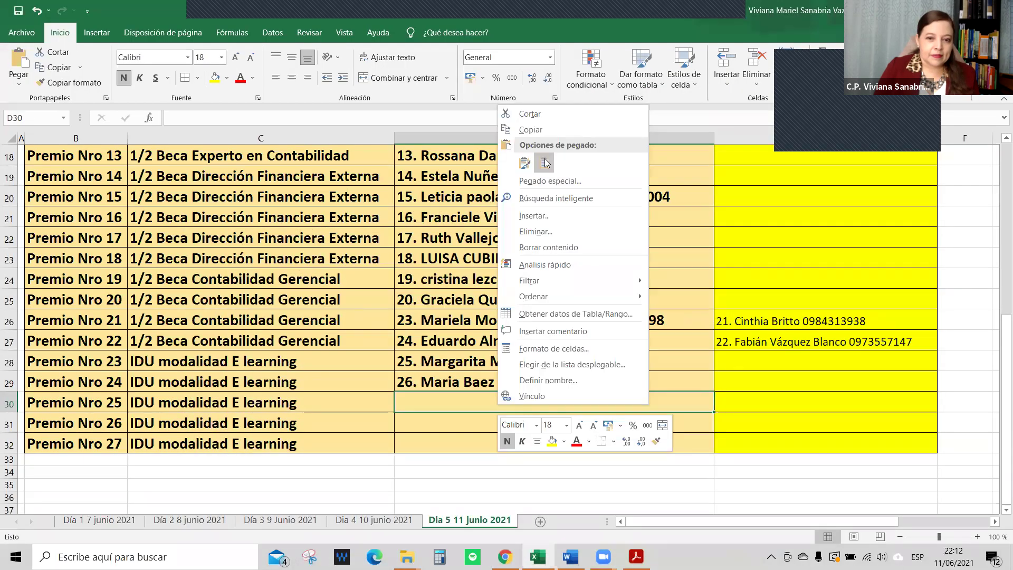
Paste result 27's winner into D30, then paste it into E30 as values only
left_click(544, 163)
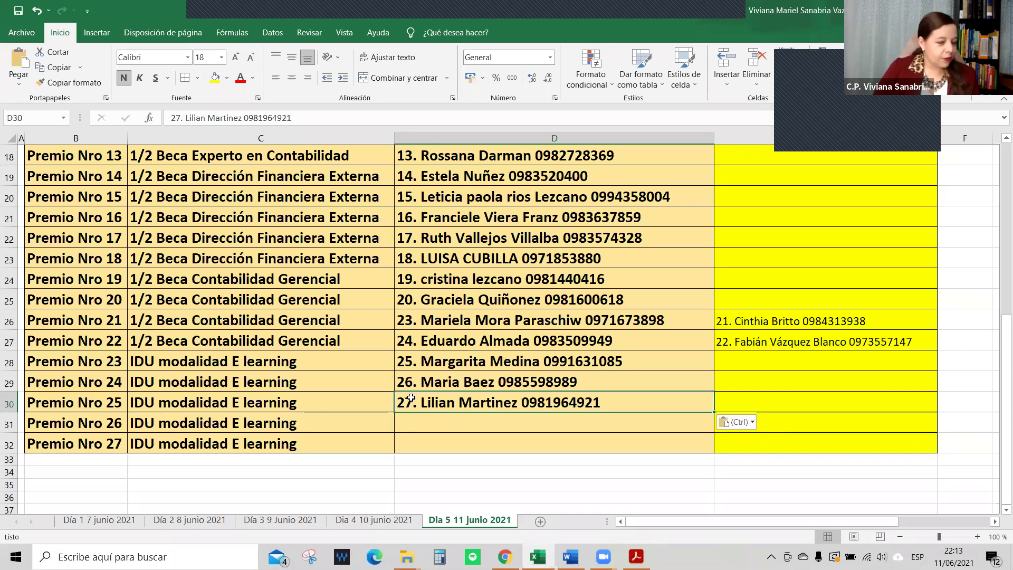
key("ctrl+c")
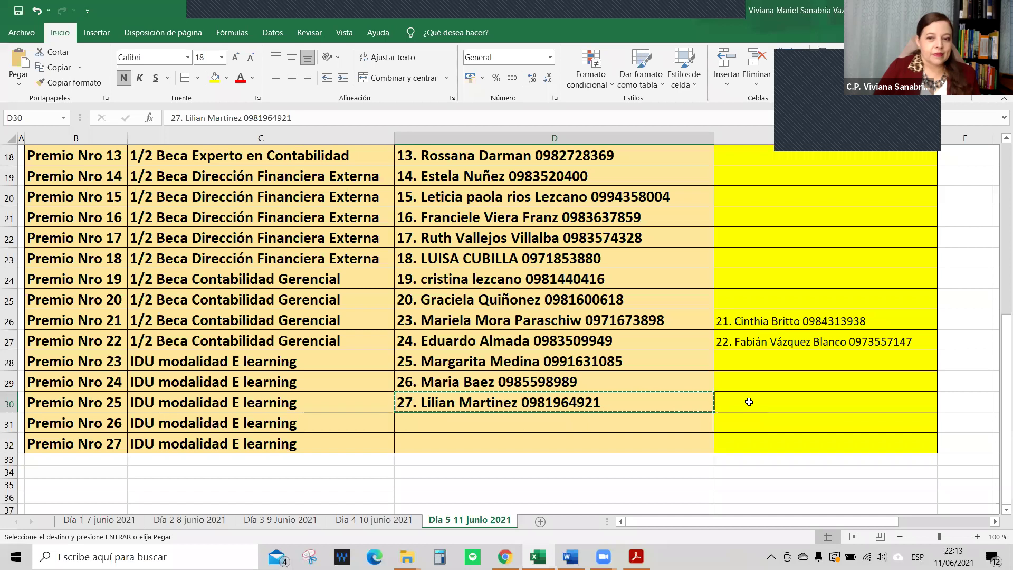
left_click(747, 402)
right_click(747, 403)
left_click(795, 164)
Clear the duplicate entry from D30 and return to the AppSorteos draw wheel
left_click(580, 401)
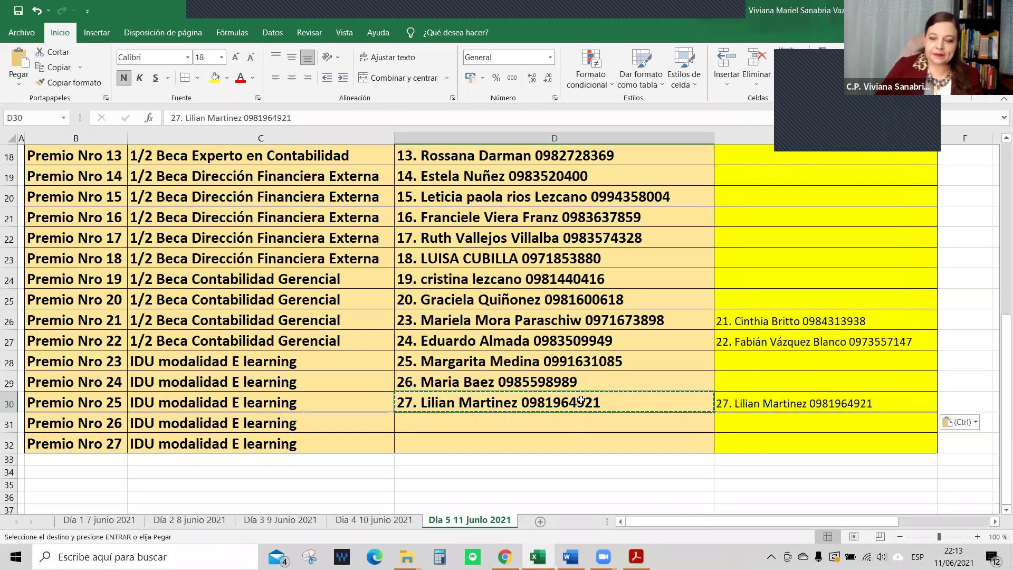
key("Delete")
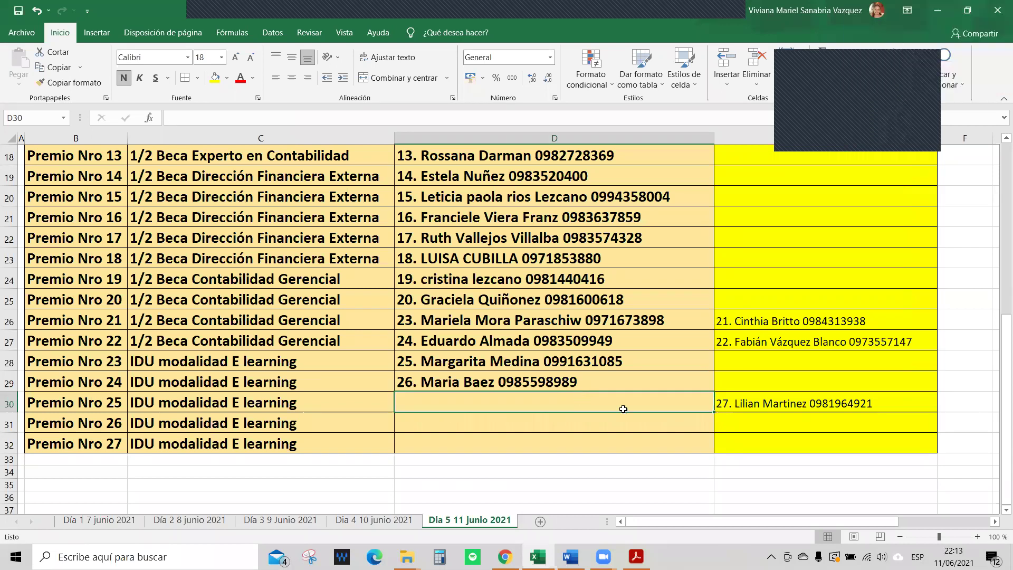
key("alt+Tab")
scroll(340, 352, "up", 10)
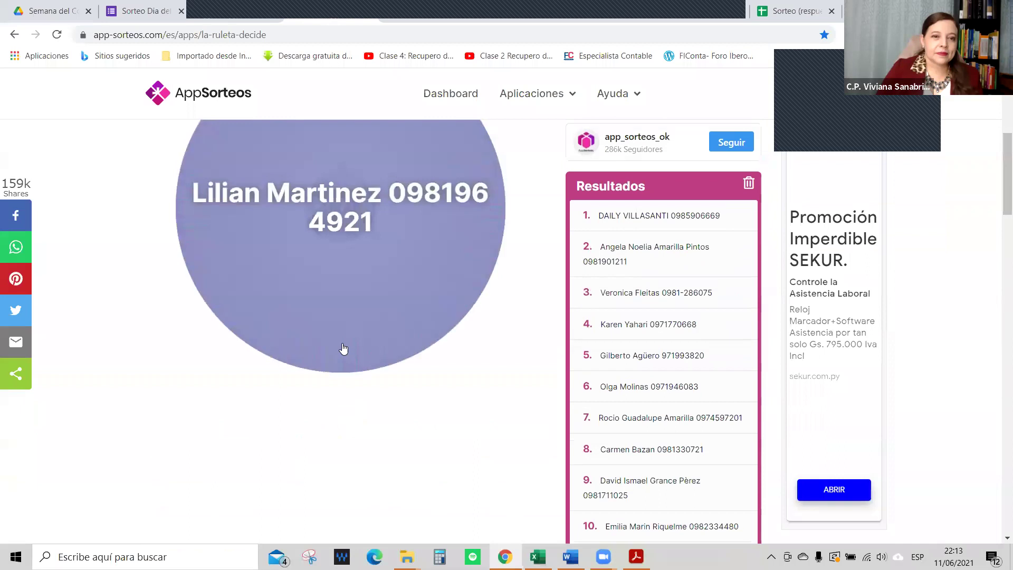
Close the previous winner popup, spin the wheel, and select result 28's name and phone
scroll(343, 349, "up", 3)
left_click(342, 331)
left_click(343, 334)
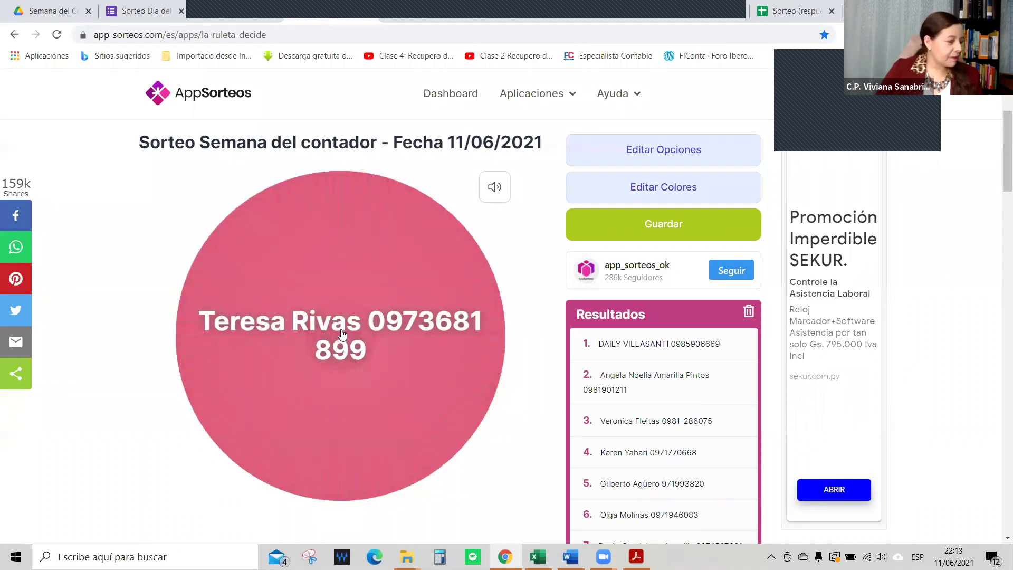
scroll(384, 344, "down", 15)
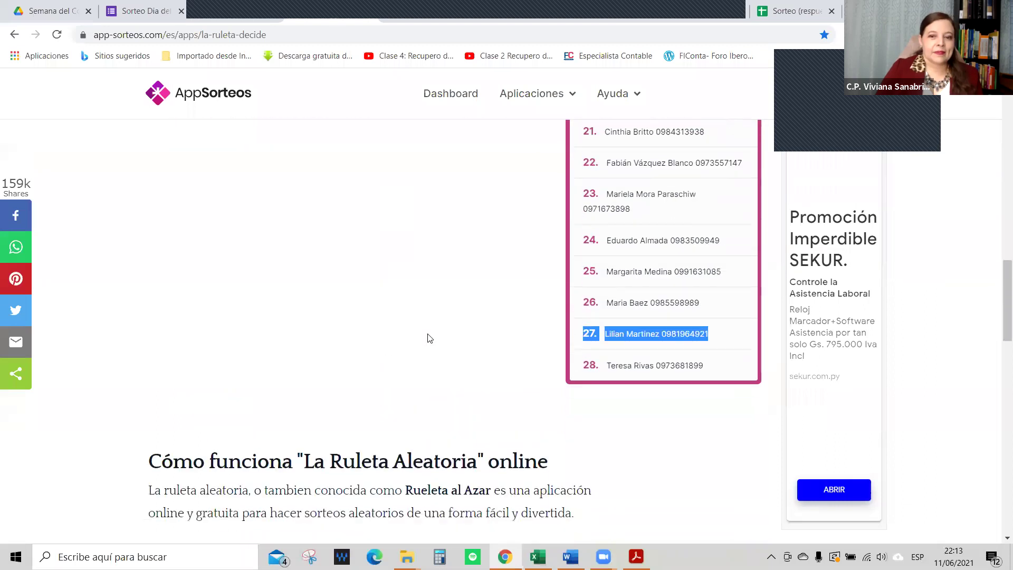
scroll(430, 339, "down", 1)
left_click_drag(717, 332, 573, 330)
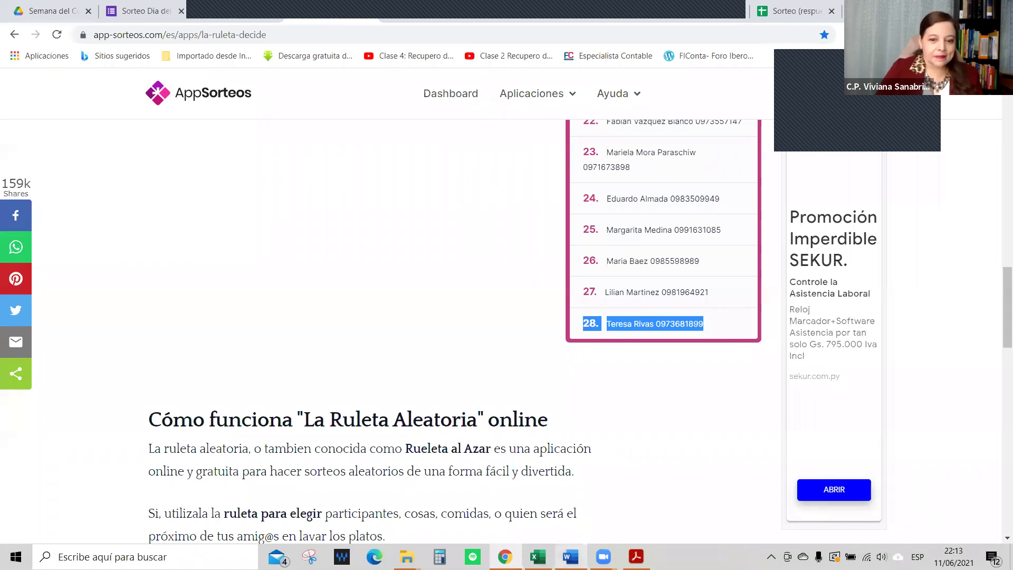
Paste result 28's winner into D30 for Premio Nro 25, then return to the draw page
left_click(538, 557)
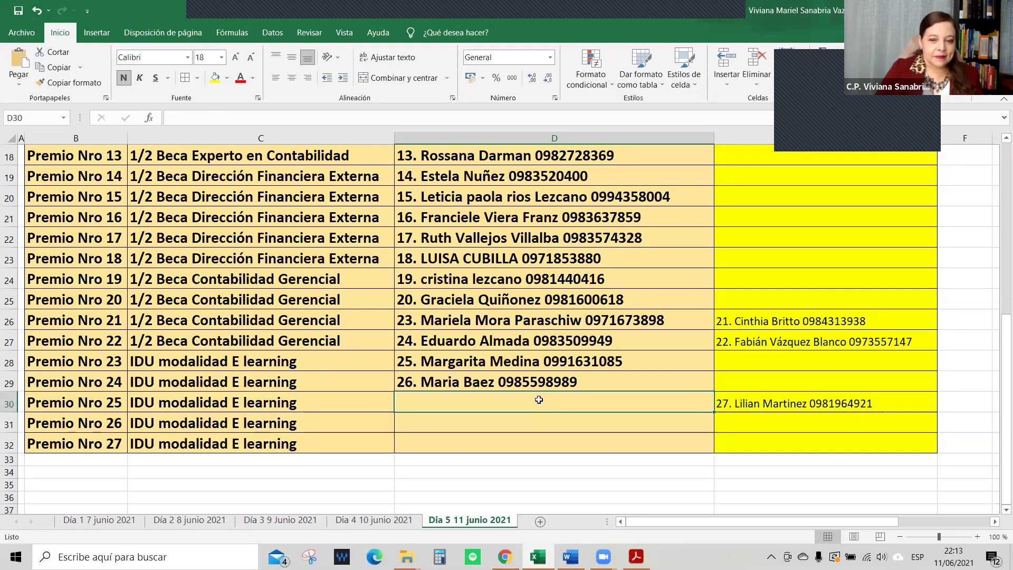
right_click(539, 400)
left_click(552, 144)
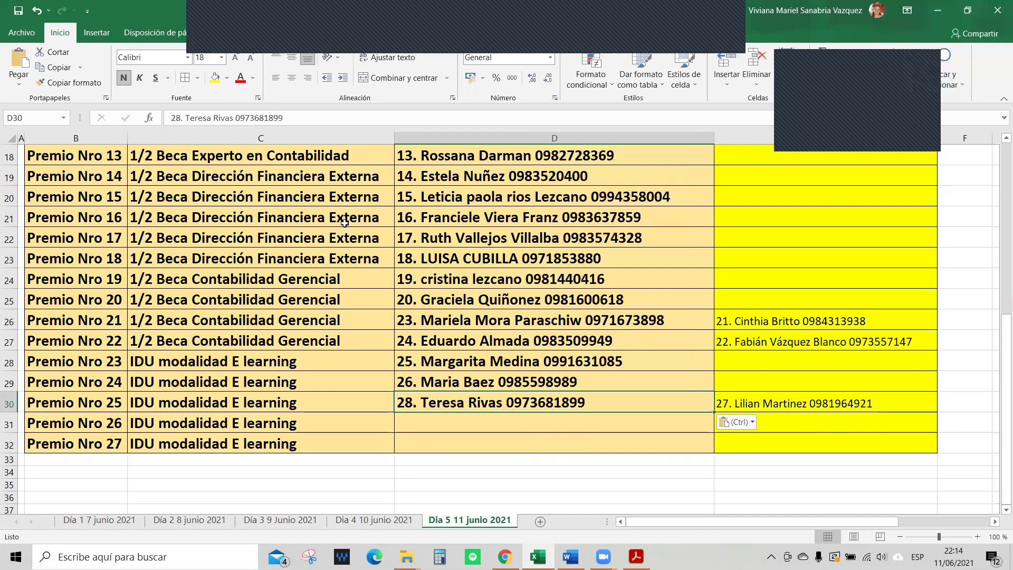
left_click(499, 421)
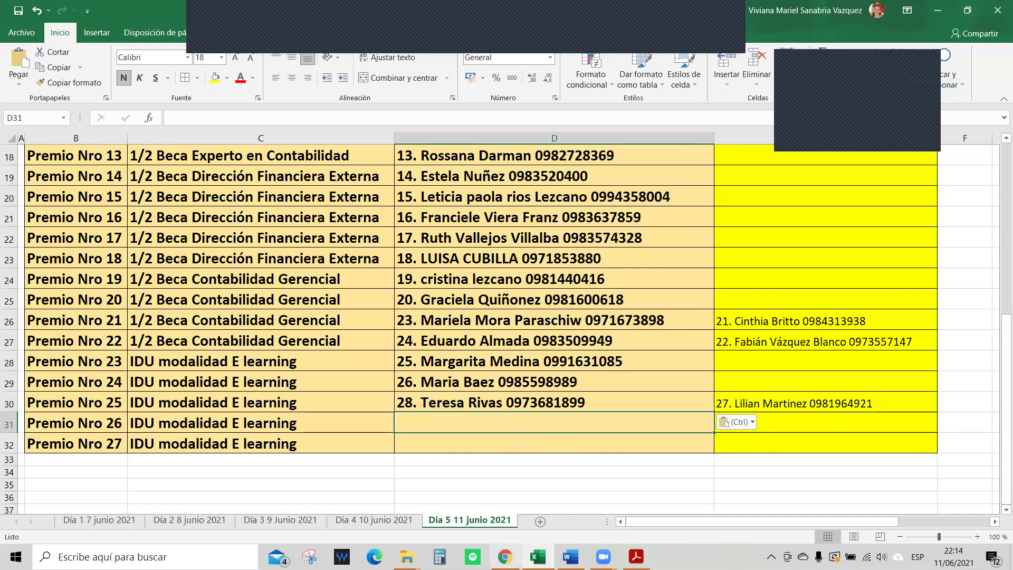
mouse_move(505, 557)
left_click(505, 496)
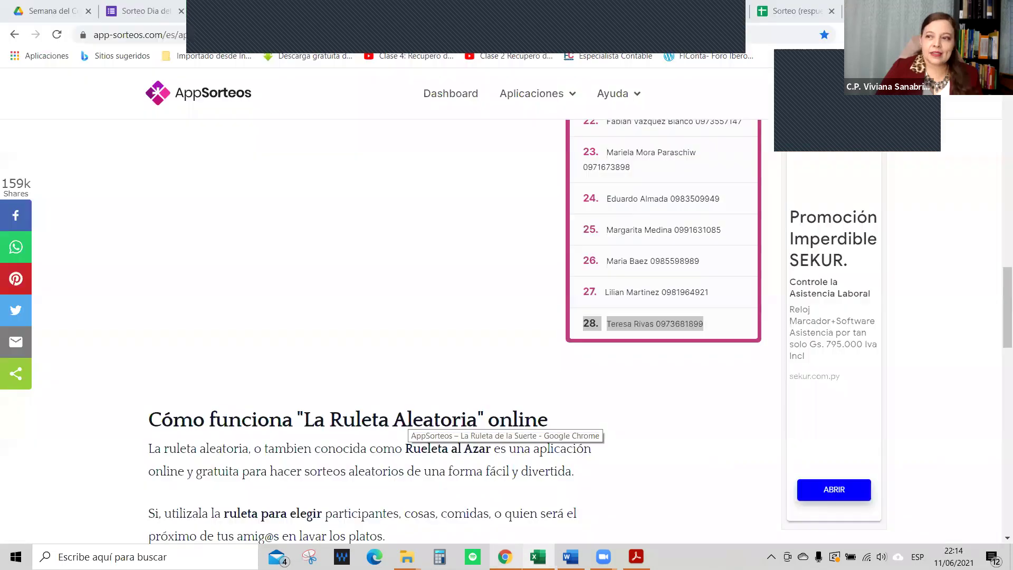
scroll(378, 457, "up", 10)
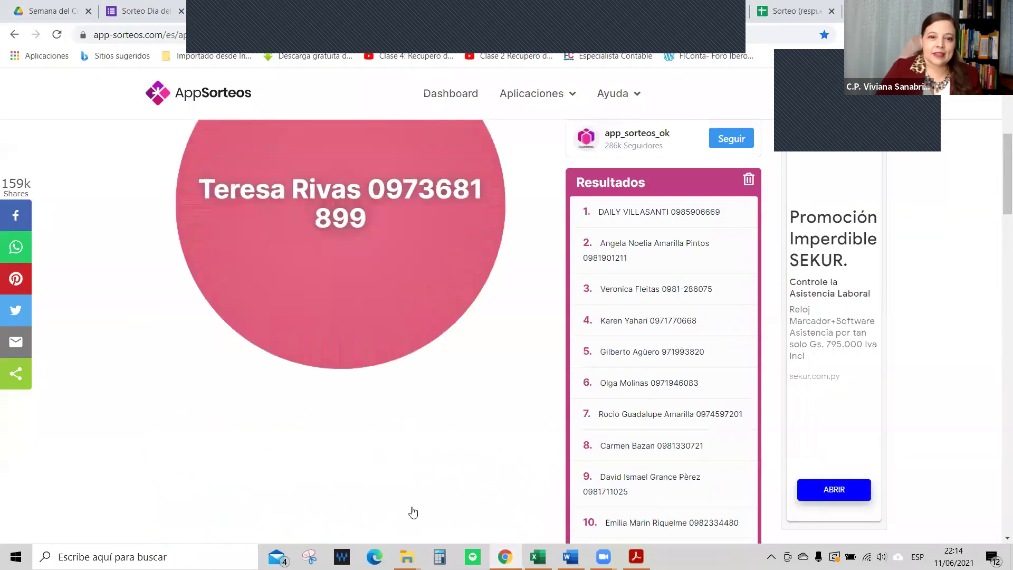
Spin the wheel again and select result 29's name and phone
scroll(413, 513, "up", 4)
left_click(325, 396)
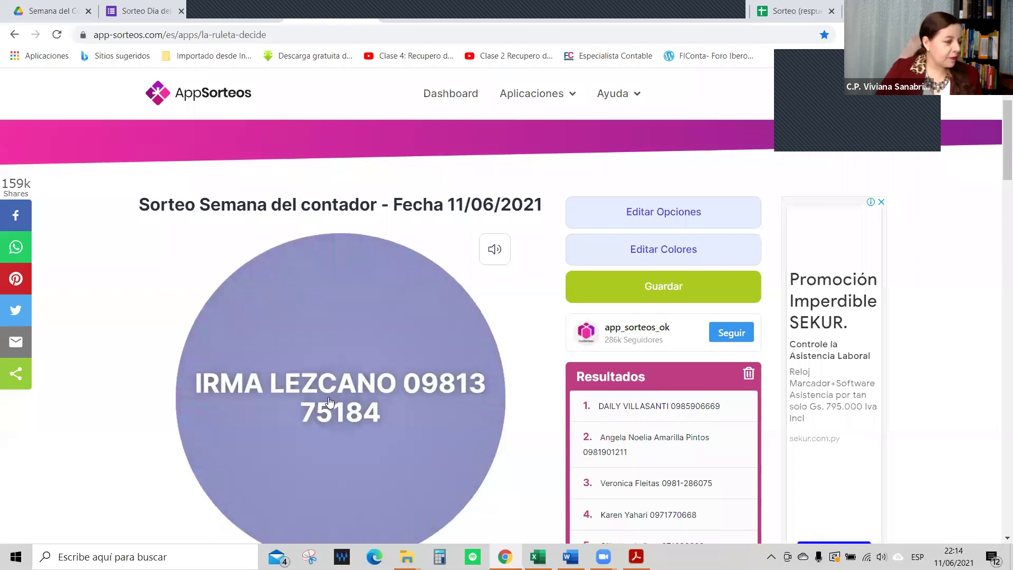
scroll(330, 403, "down", 20)
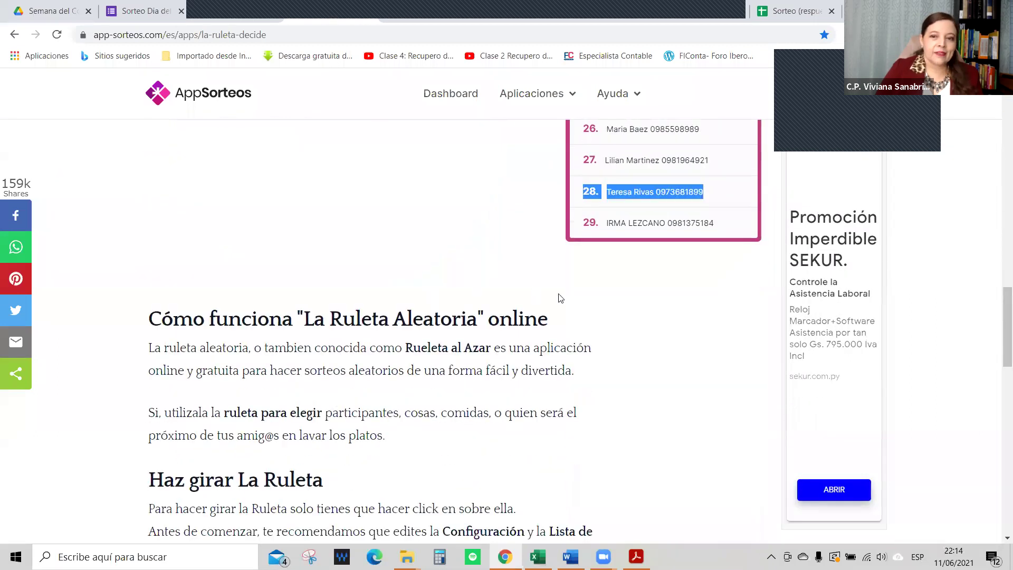
left_click(555, 293)
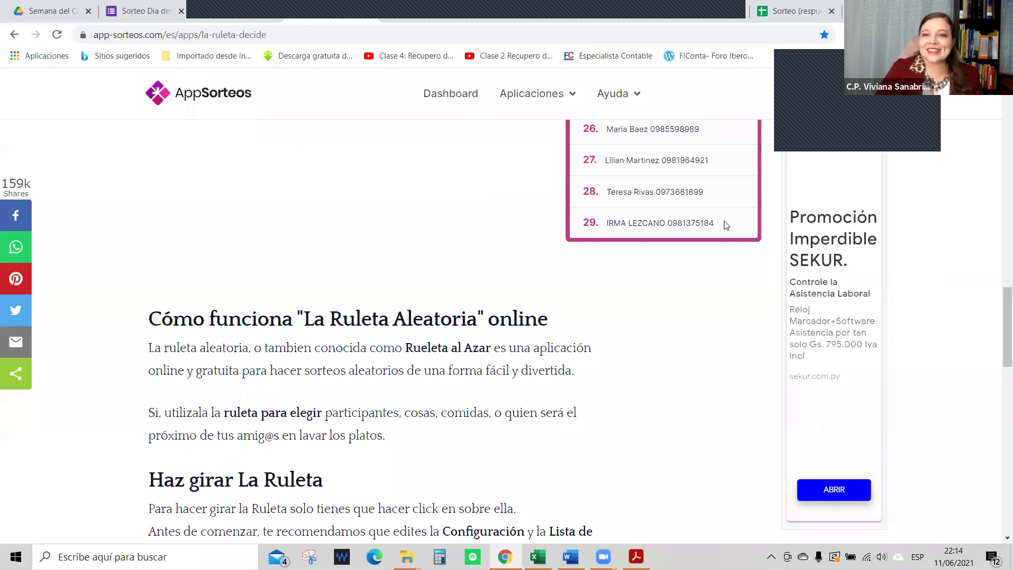
left_click_drag(726, 226, 571, 226)
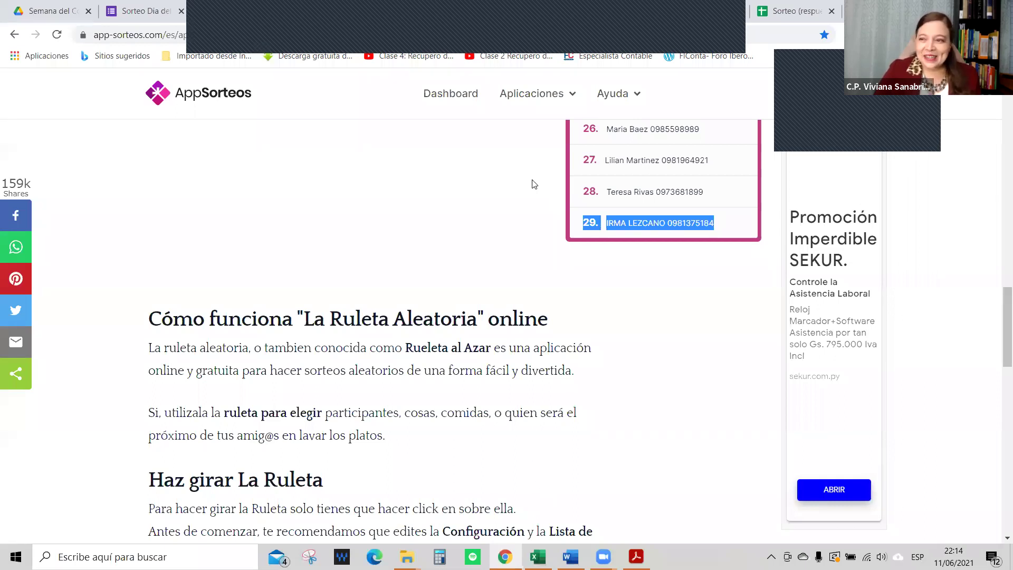
Paste result 29's winner into D31 for Premio Nro 26 and return to the draw page
key("alt+Tab")
right_click(465, 425)
left_click(515, 175)
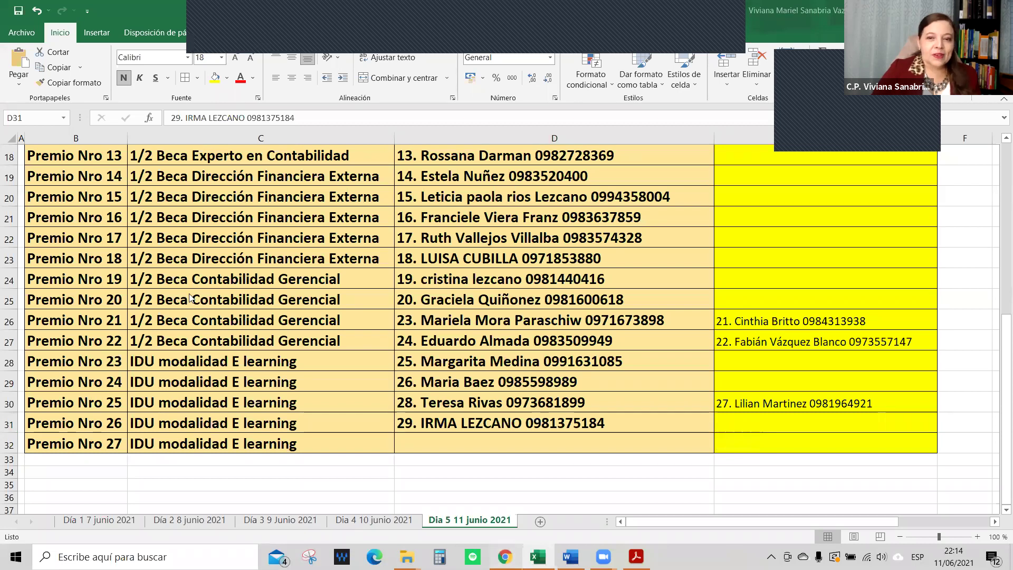
key("alt+Tab")
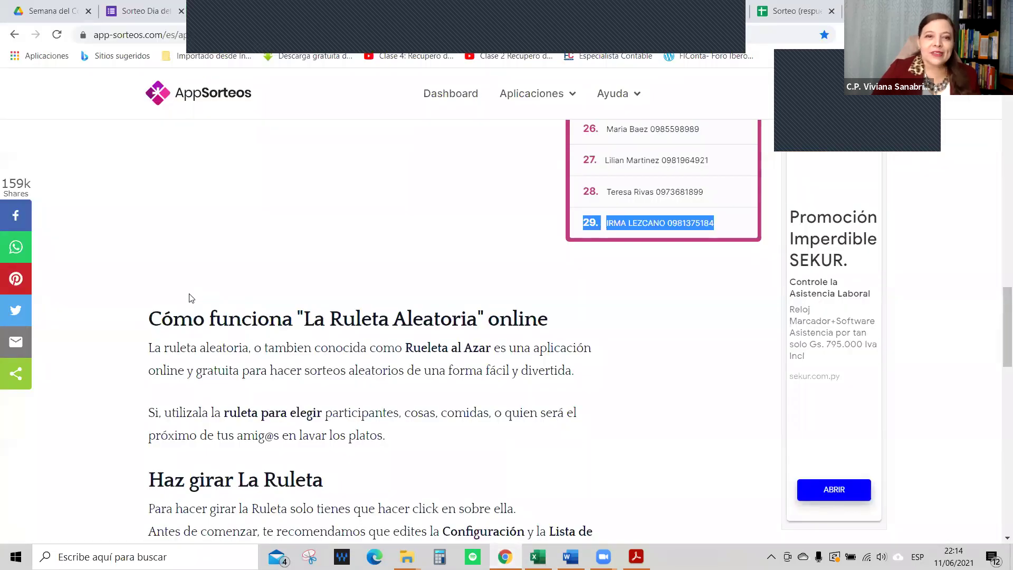
scroll(324, 373, "up", 8)
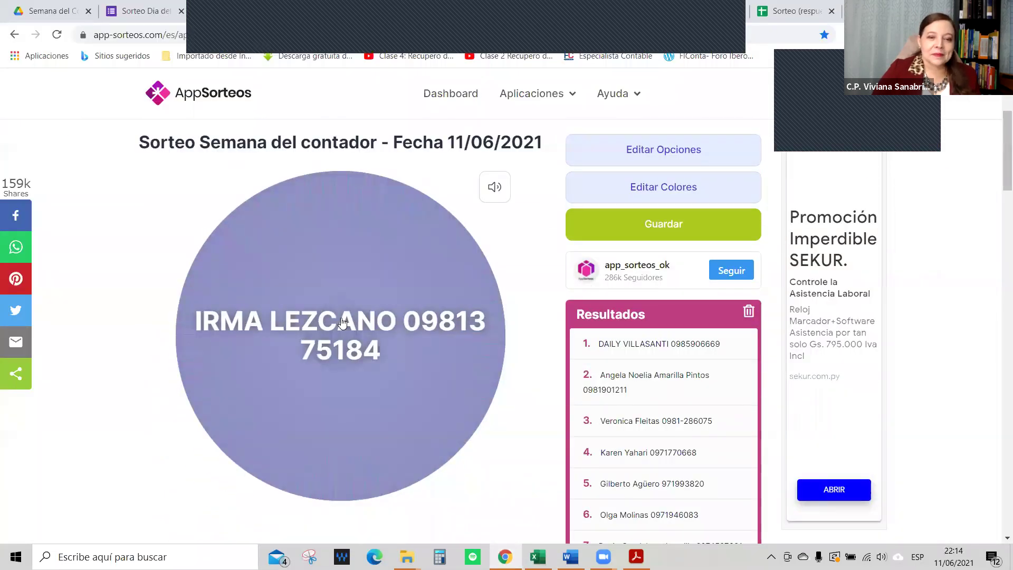
Spin the final winner and paste result 30's name and phone into D32 for Premio Nro 27
left_click(343, 322)
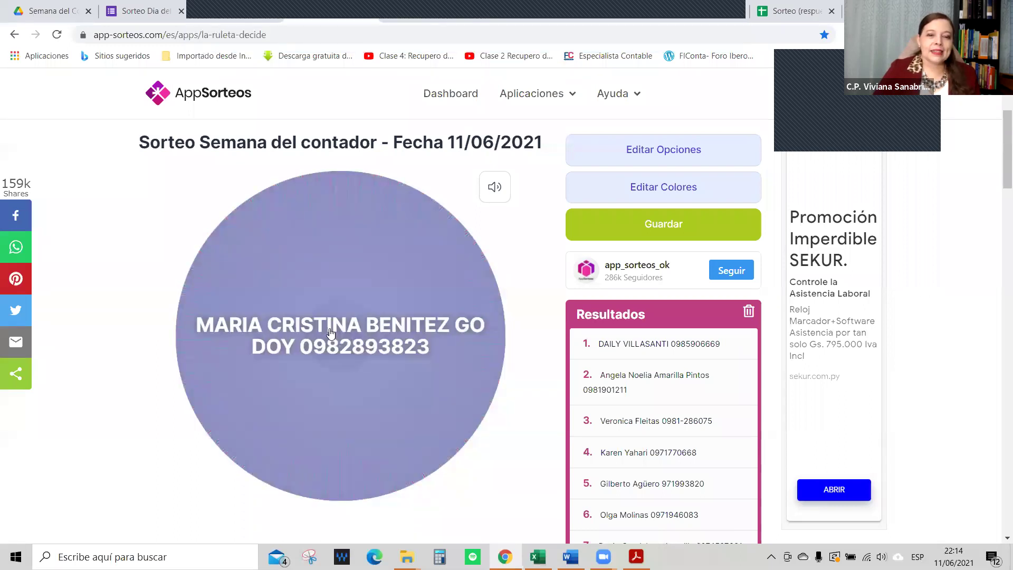
scroll(331, 333, "down", 18)
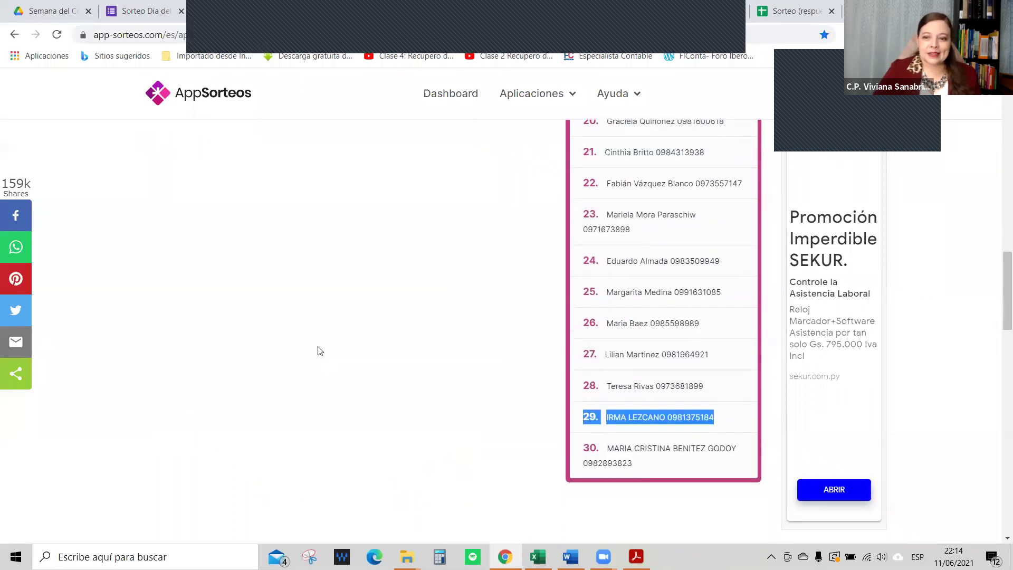
scroll(458, 359, "up", 3)
triple_click(575, 391)
key("ctrl+c")
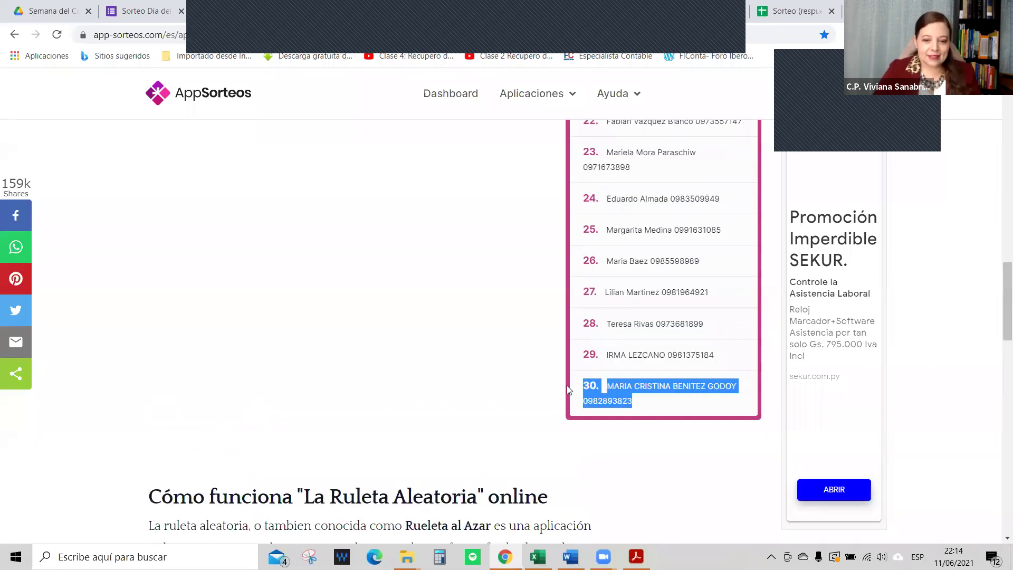
key("alt+Tab")
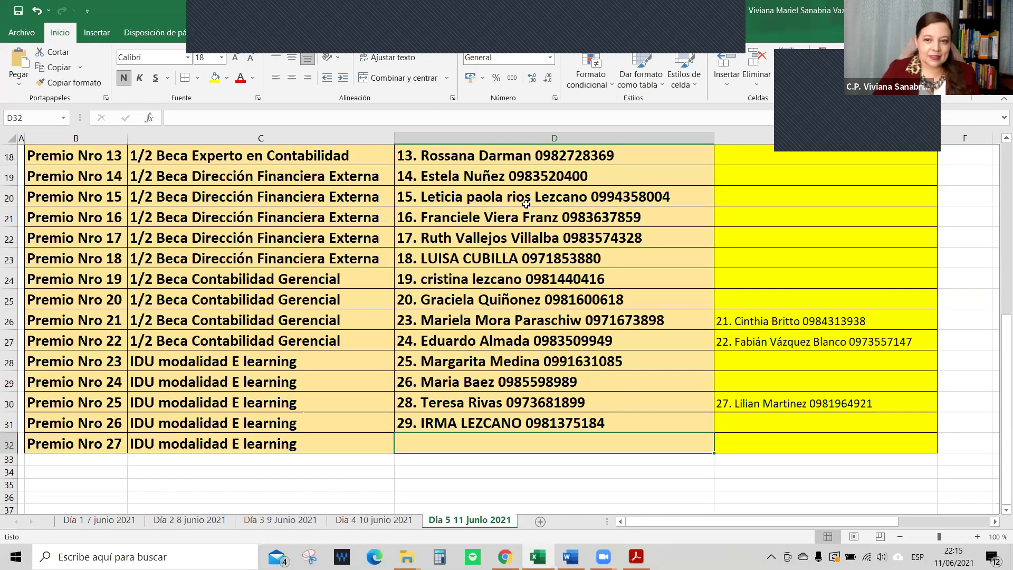
key("ctrl+v")
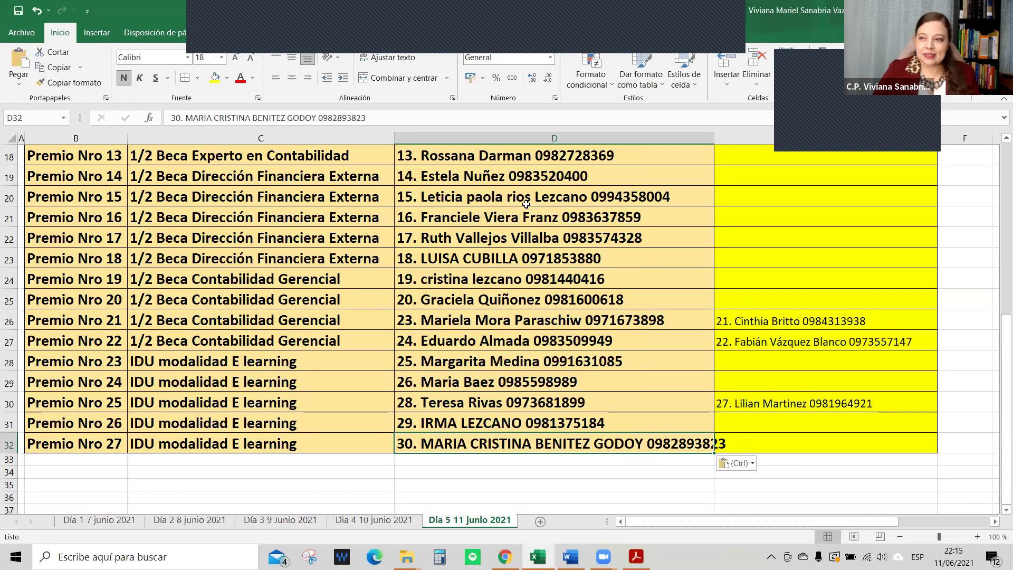